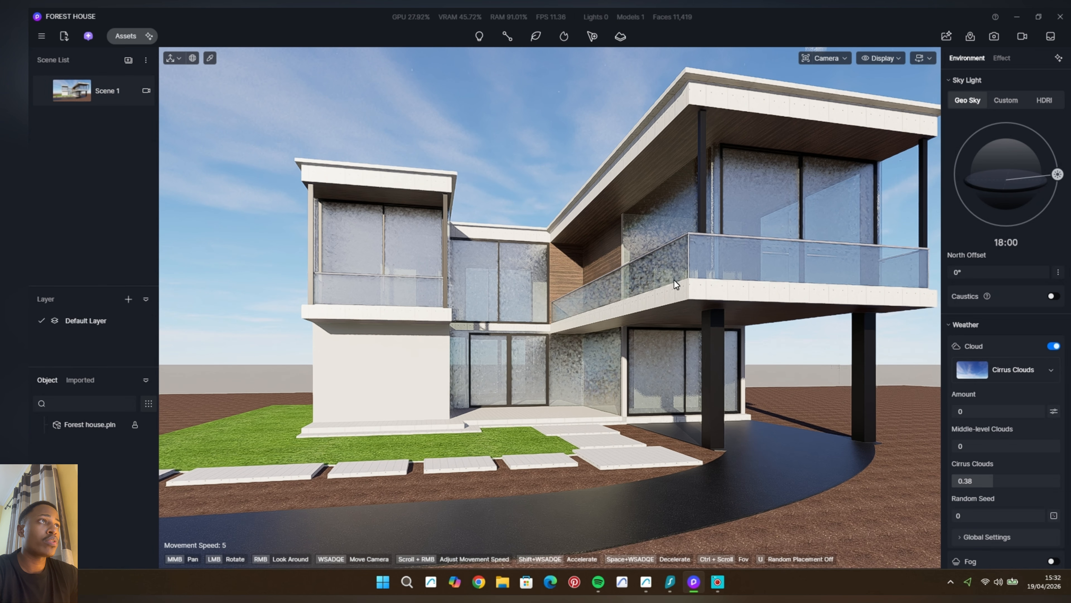
Examine the house exterior from several distances and angles, and return to the saved Scene 1 view.
click(825, 60)
scroll(657, 402, down, 4)
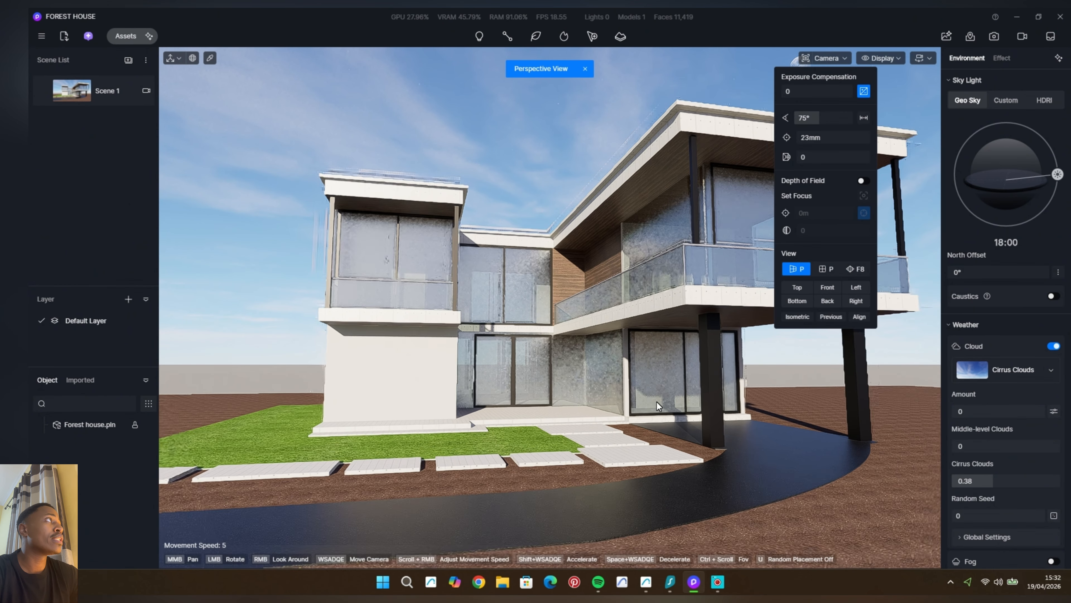
drag(649, 411, 542, 405)
scroll(538, 405, down, 2)
scroll(464, 408, up, 3)
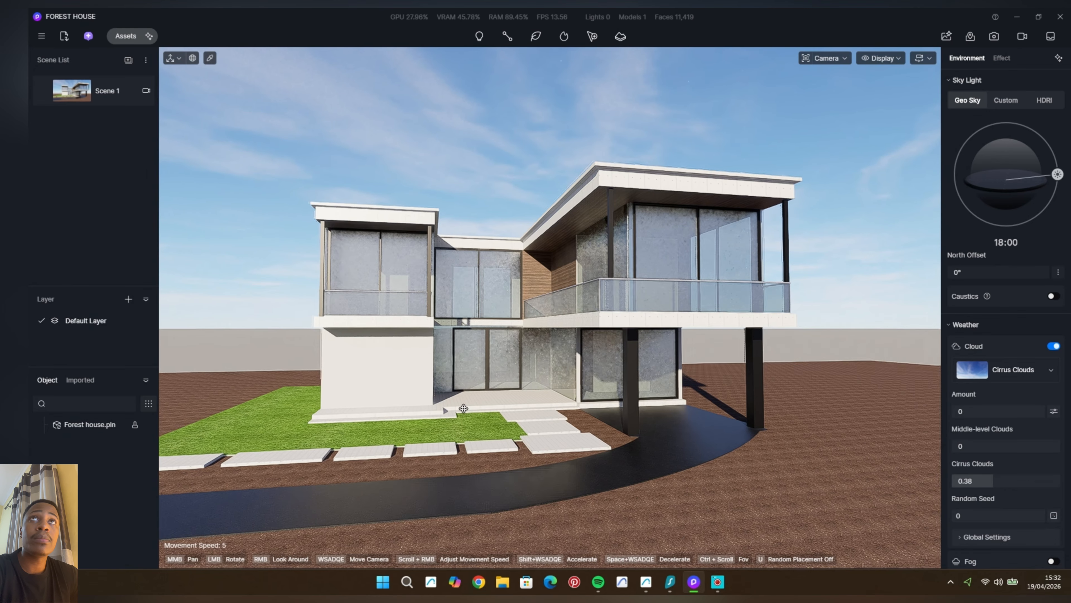
drag(463, 407, 504, 414)
scroll(506, 416, up, 2)
click(68, 95)
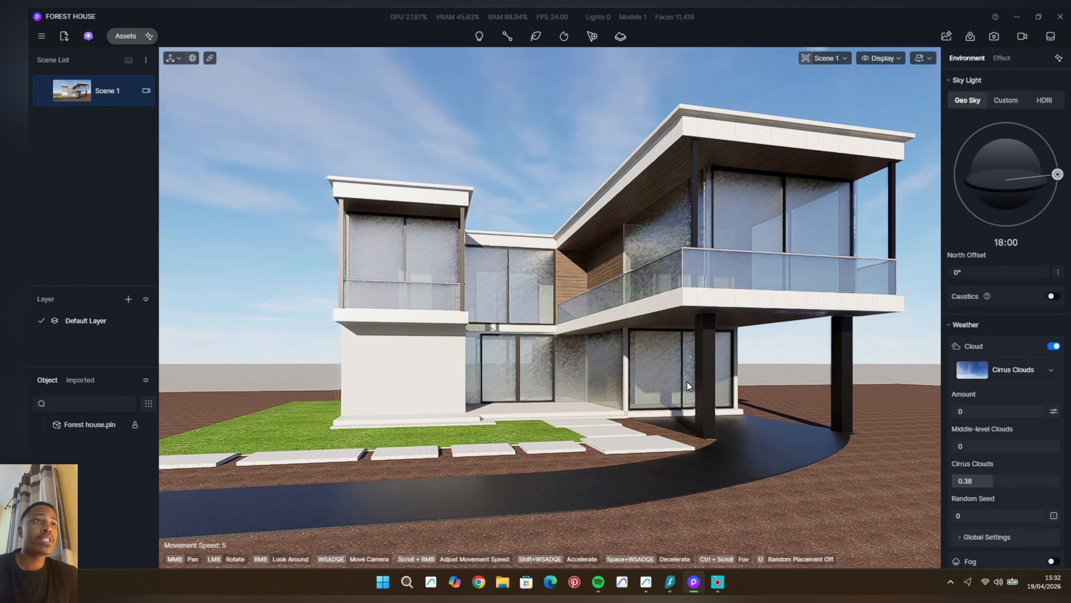
Apply the Black Gravel Ground material from the online ground materials to the terrain around the house.
click(123, 34)
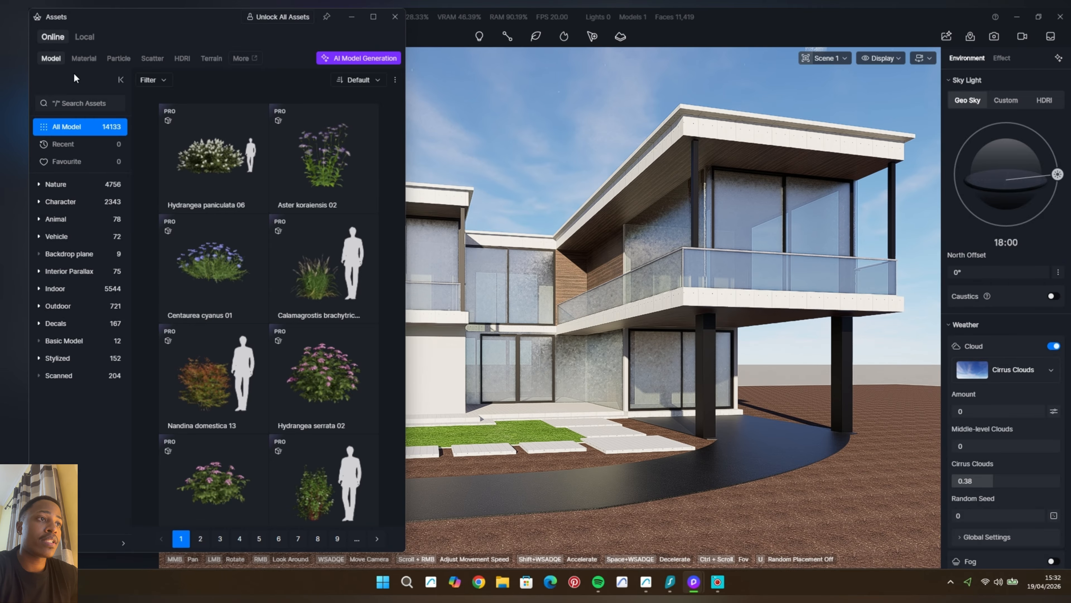
click(84, 58)
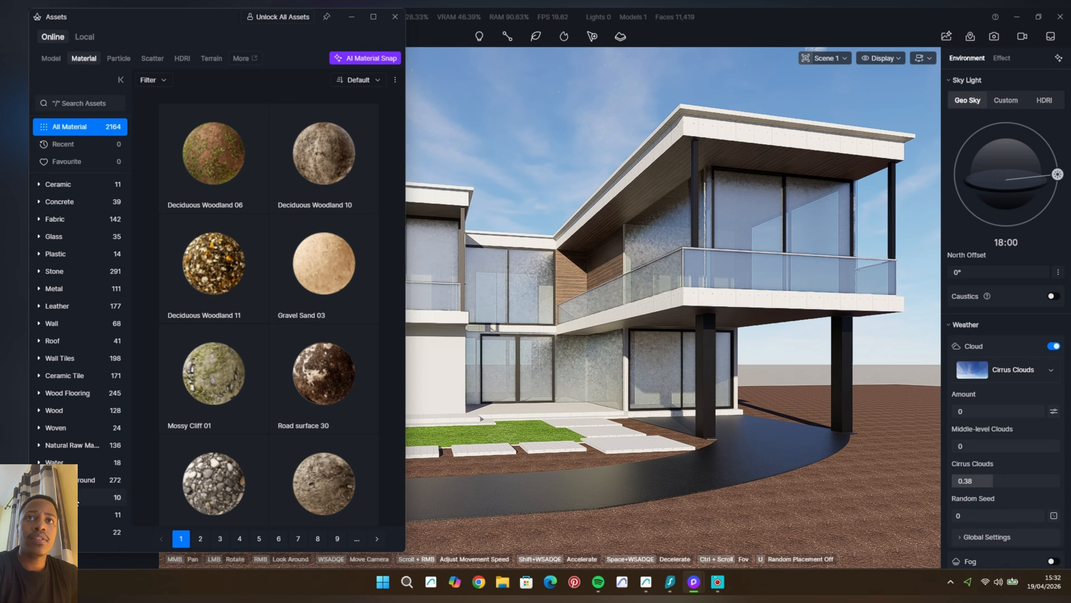
click(78, 483)
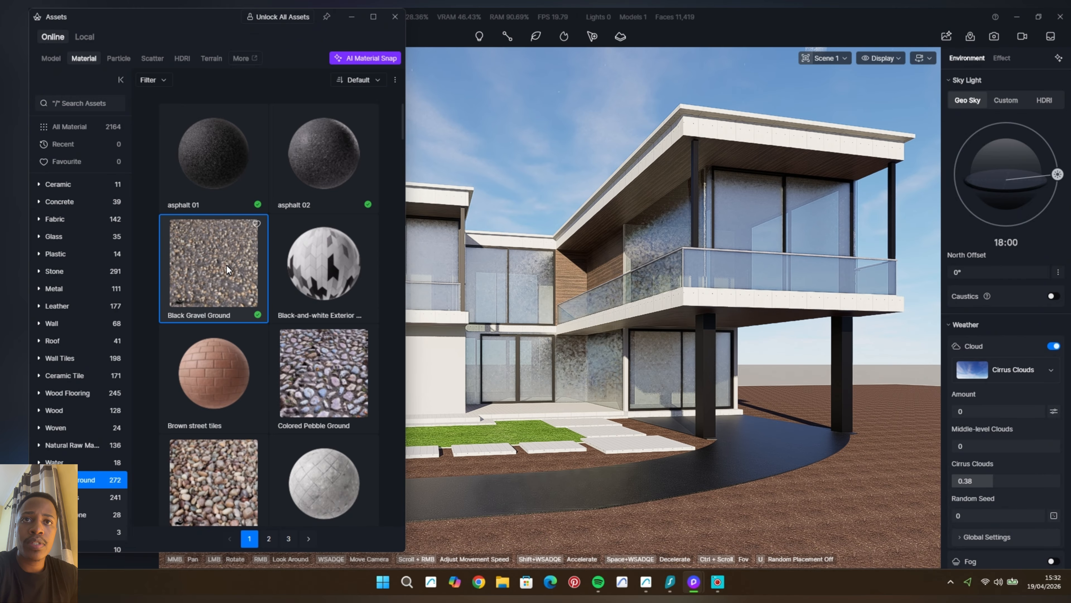
drag(226, 266, 586, 470)
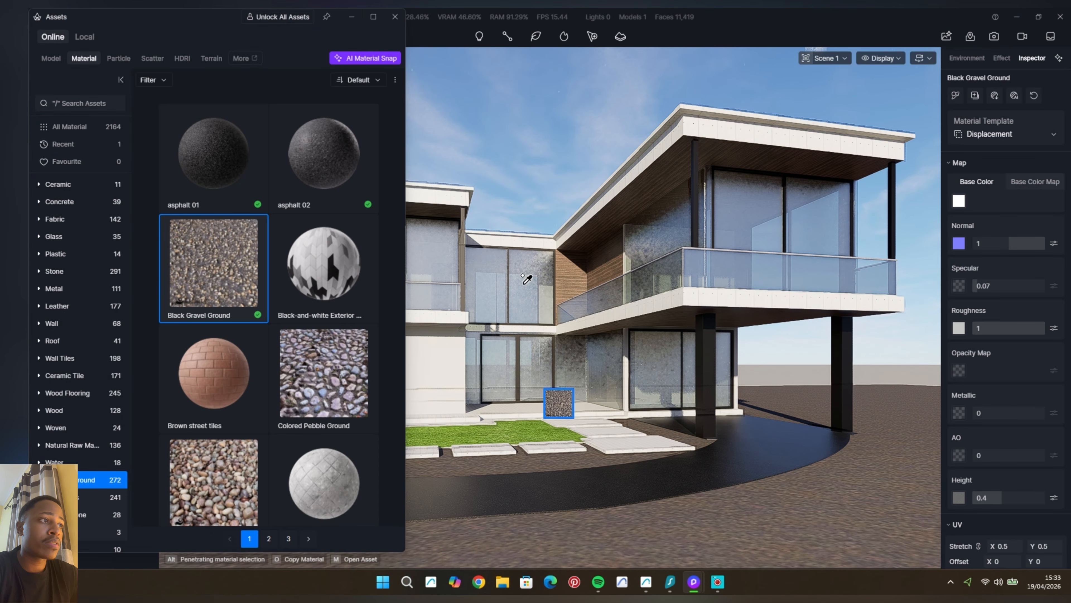
click(395, 16)
Unlink the gravel material's UV stretch and set it to X 0.52 and Y 0.24.
click(728, 489)
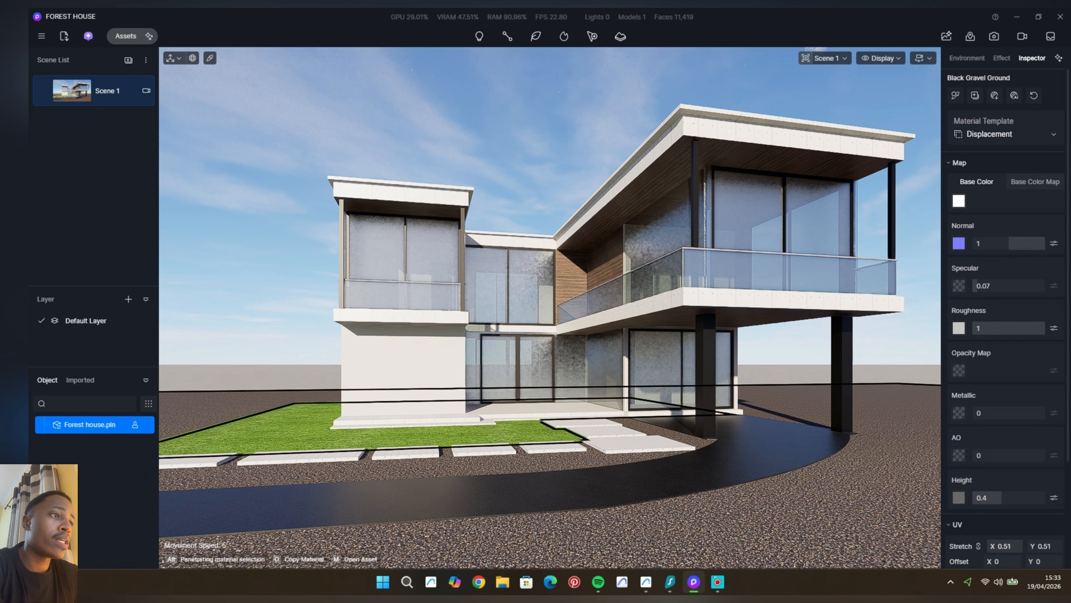
drag(1006, 546, 1044, 547)
click(979, 546)
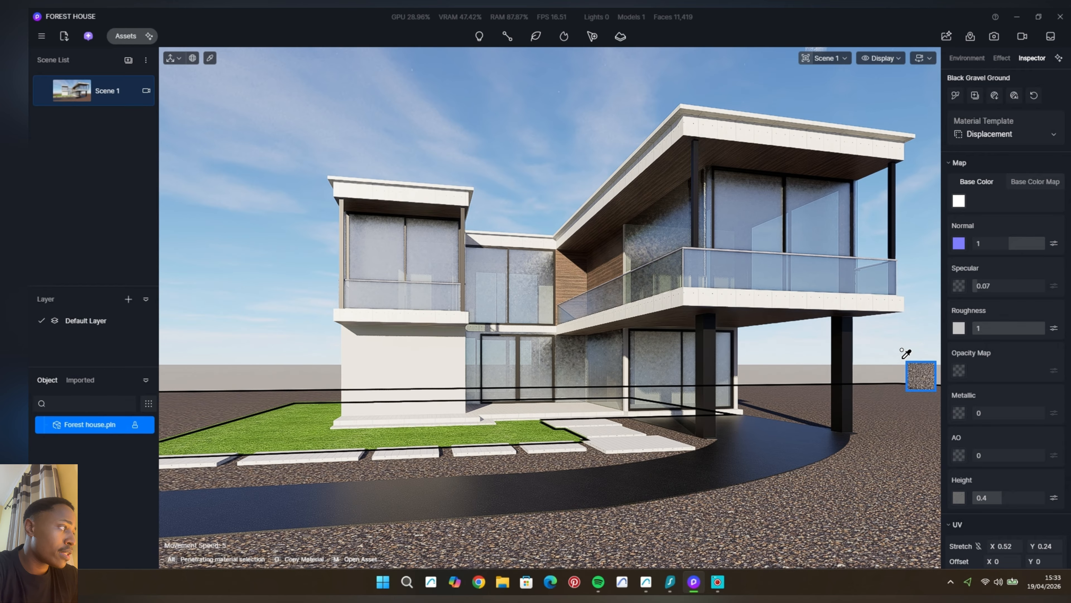
key(Escape)
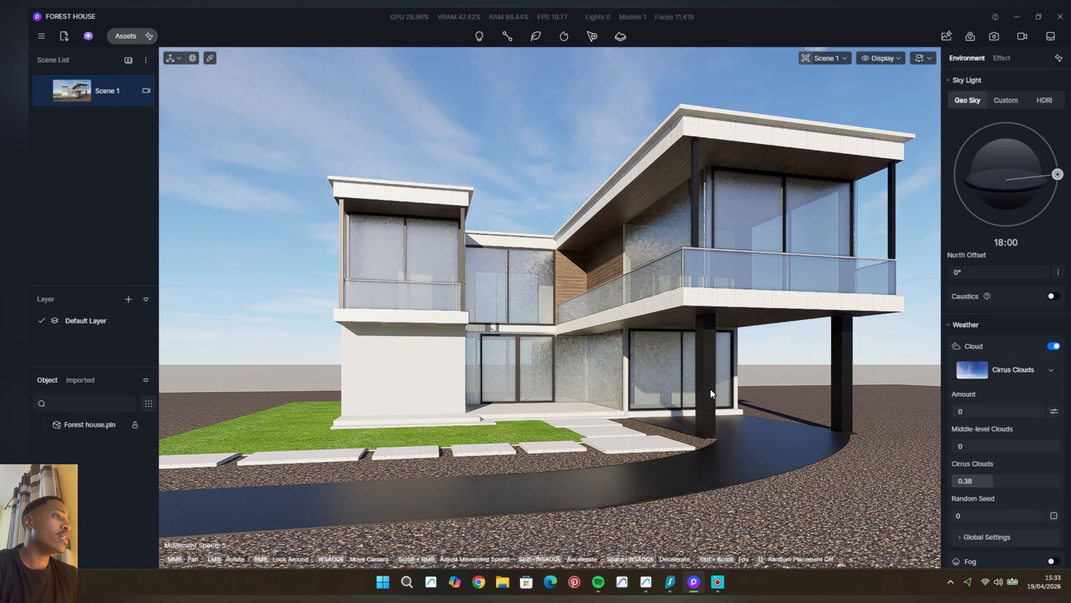
Apply the Normal Glass material from the Transparent Glass category to the house's windows.
click(120, 37)
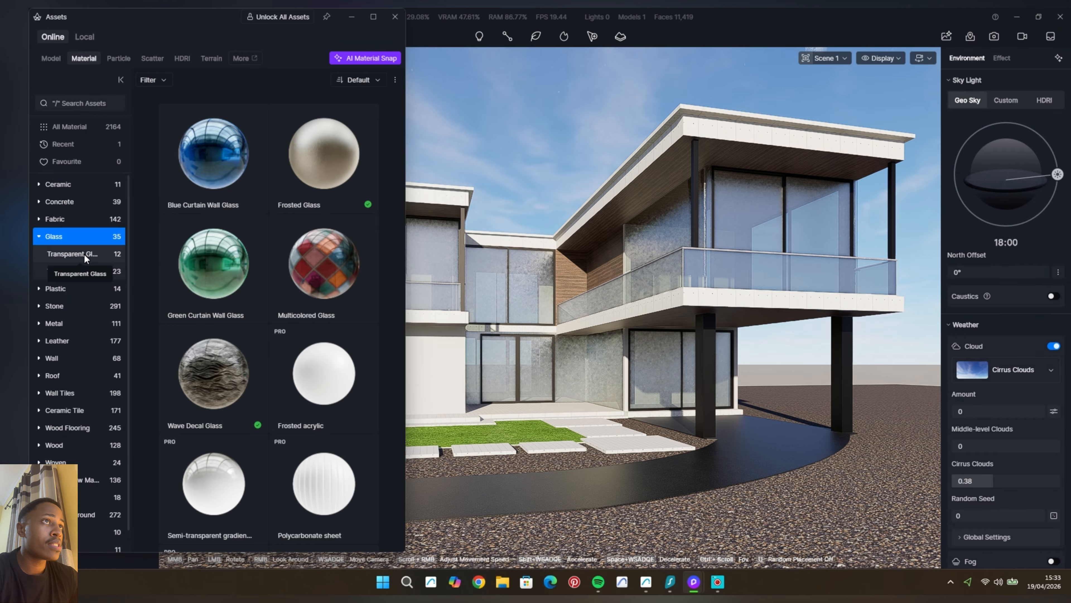
click(84, 253)
drag(213, 505, 535, 286)
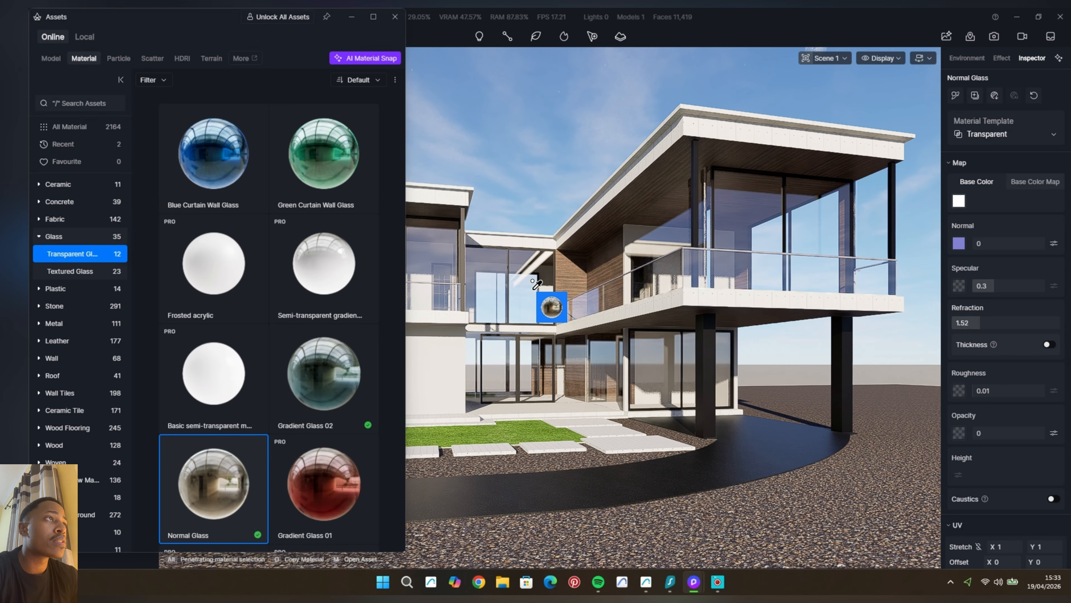
Set the window glass specular to 0.16 and darken its base color to an HSV value of 83.
drag(998, 287, 988, 288)
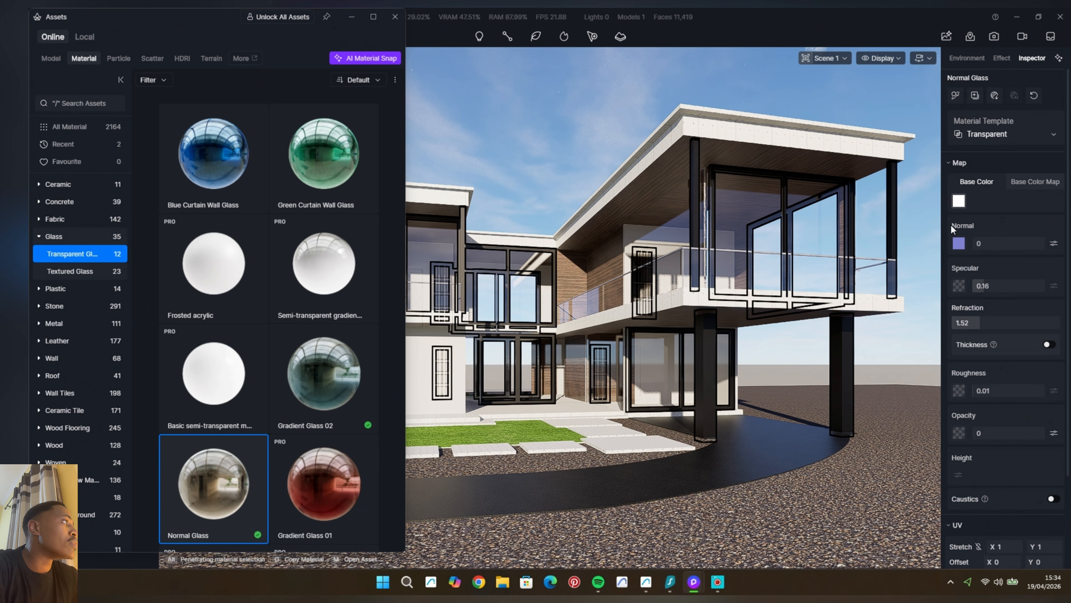
click(959, 201)
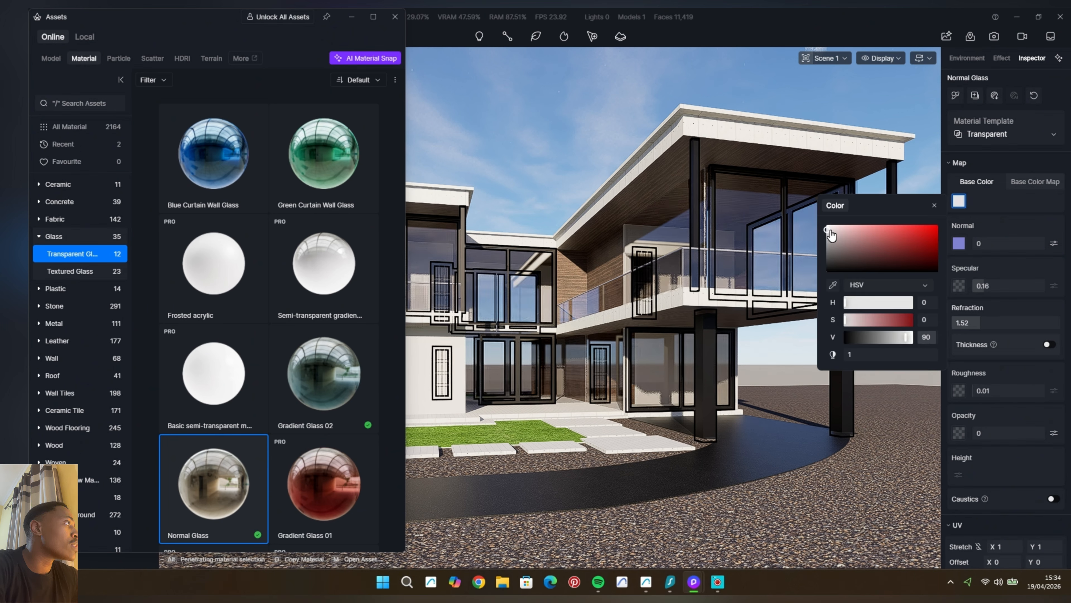
drag(832, 230, 830, 239)
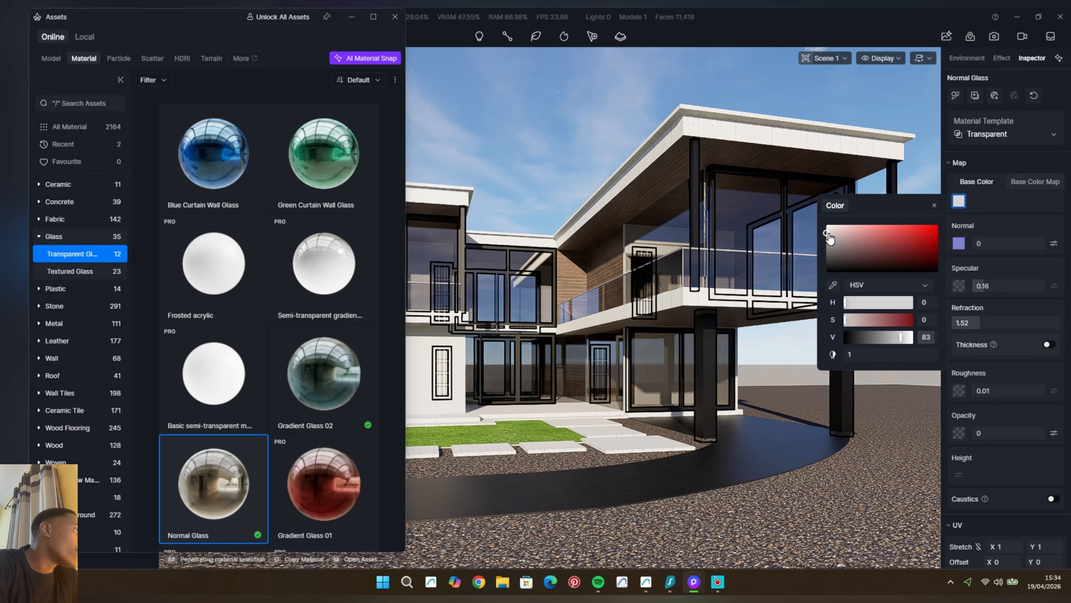
click(545, 172)
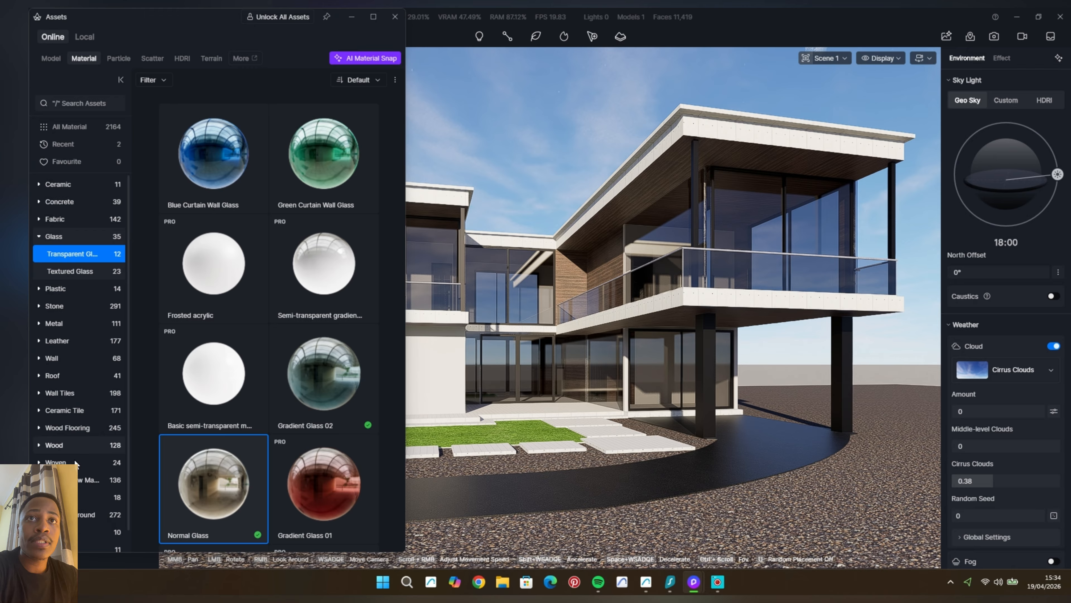
Apply the European birch material from the wood grain category to the upper floor's wood cladding and the roof soffit.
click(73, 450)
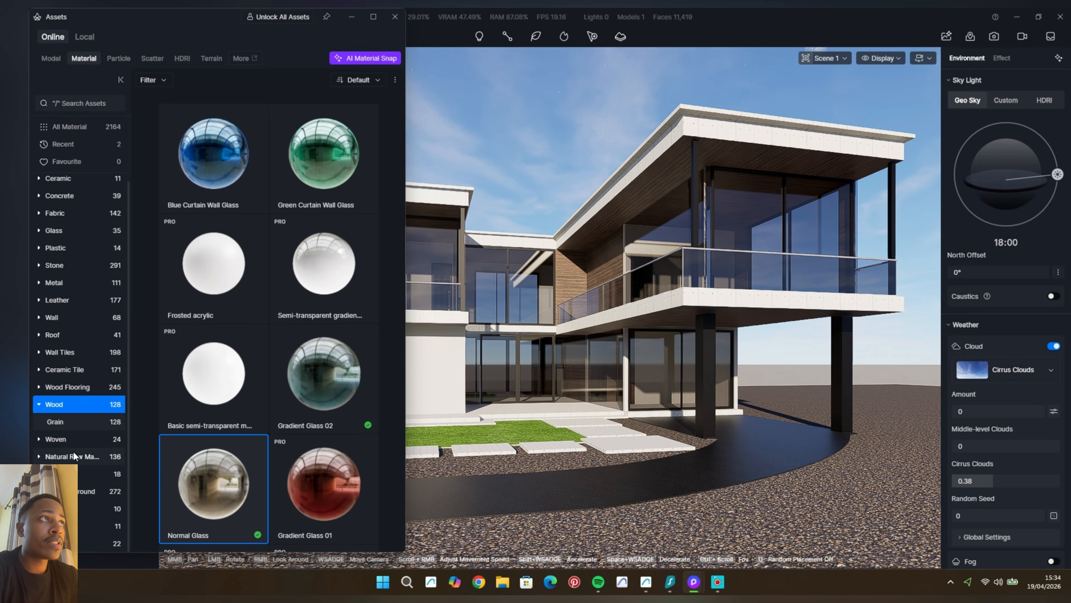
click(72, 424)
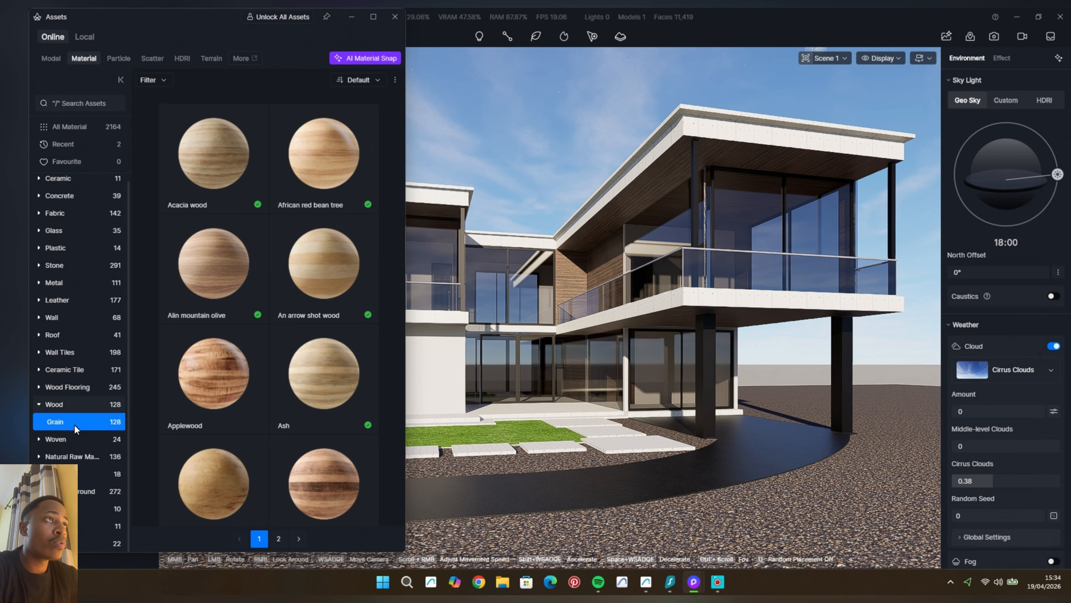
scroll(323, 393, down, 3)
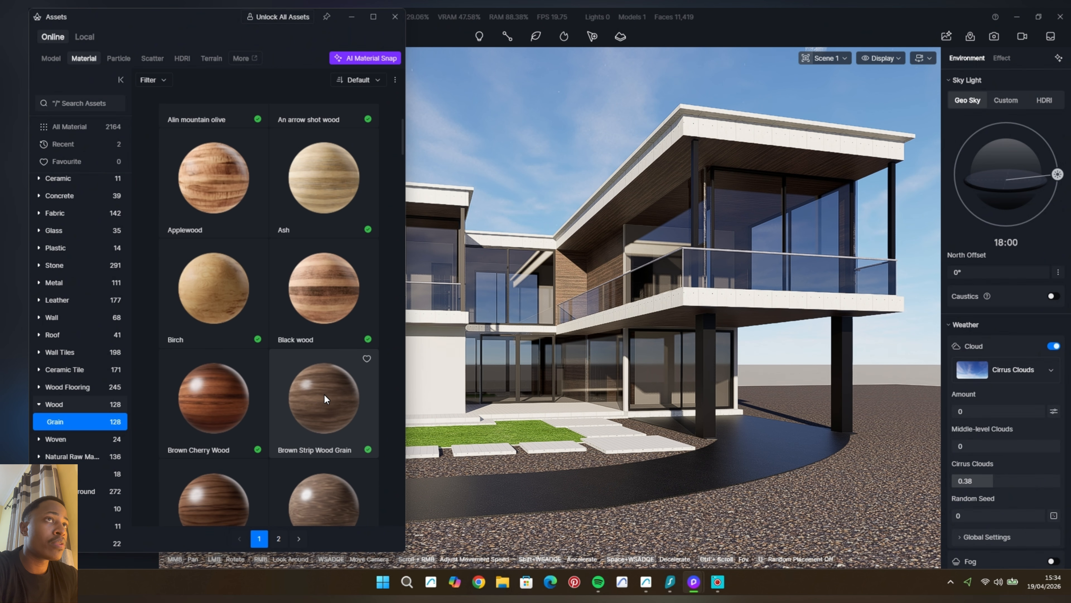
scroll(324, 394, down, 2)
scroll(324, 397, down, 10)
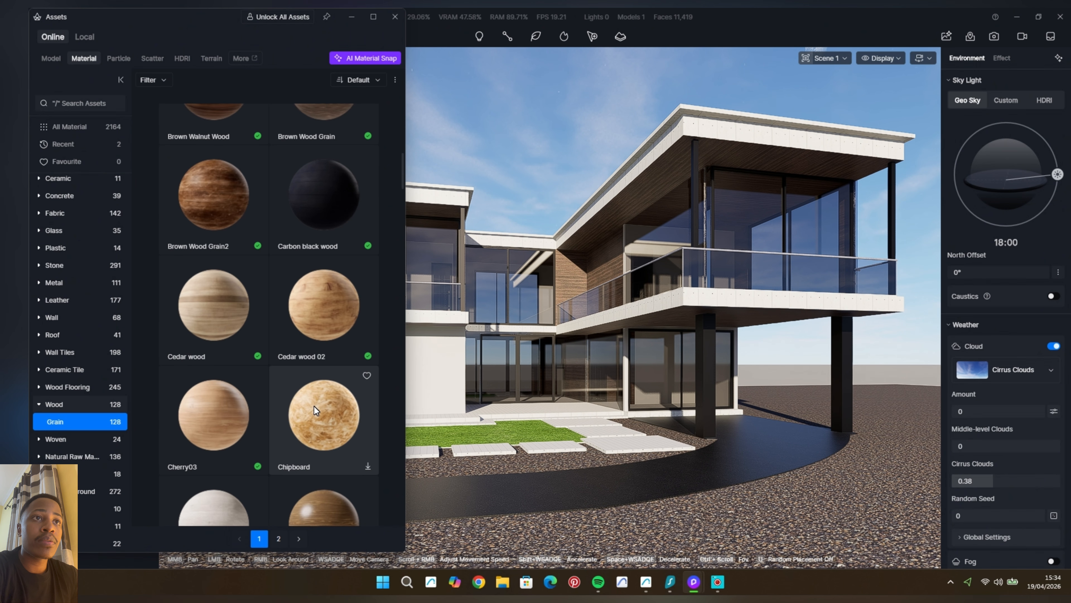
scroll(324, 395, down, 3)
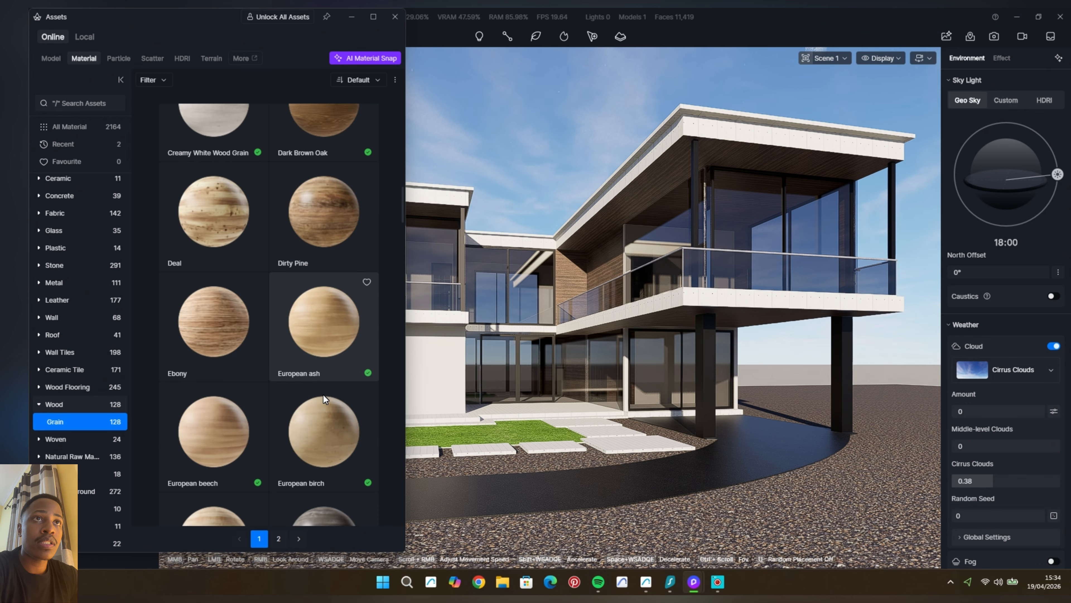
scroll(324, 393, down, 3)
drag(326, 387, 576, 267)
drag(342, 376, 491, 214)
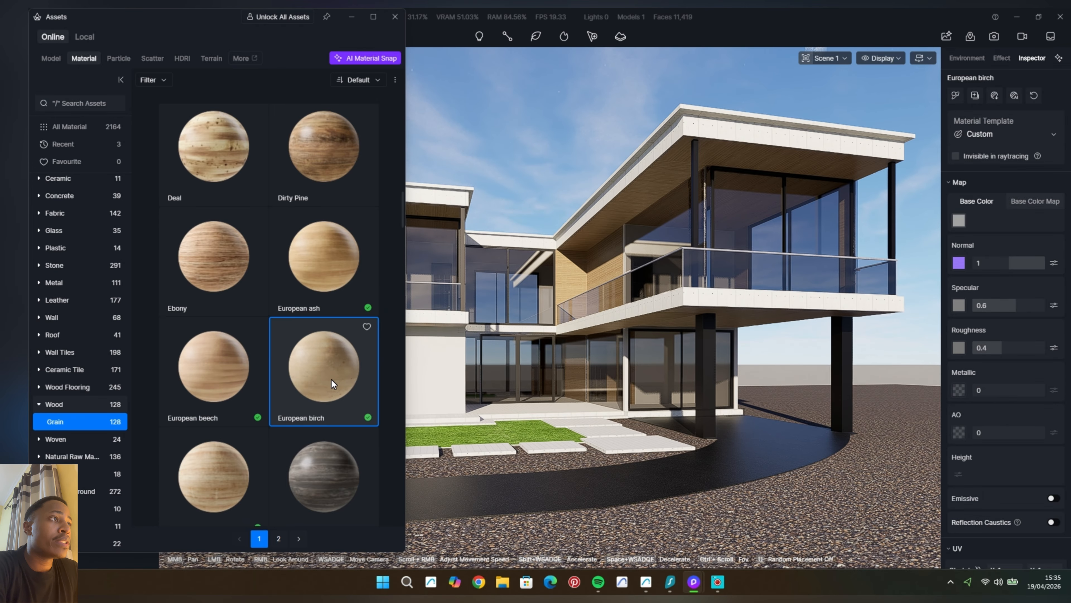
click(395, 17)
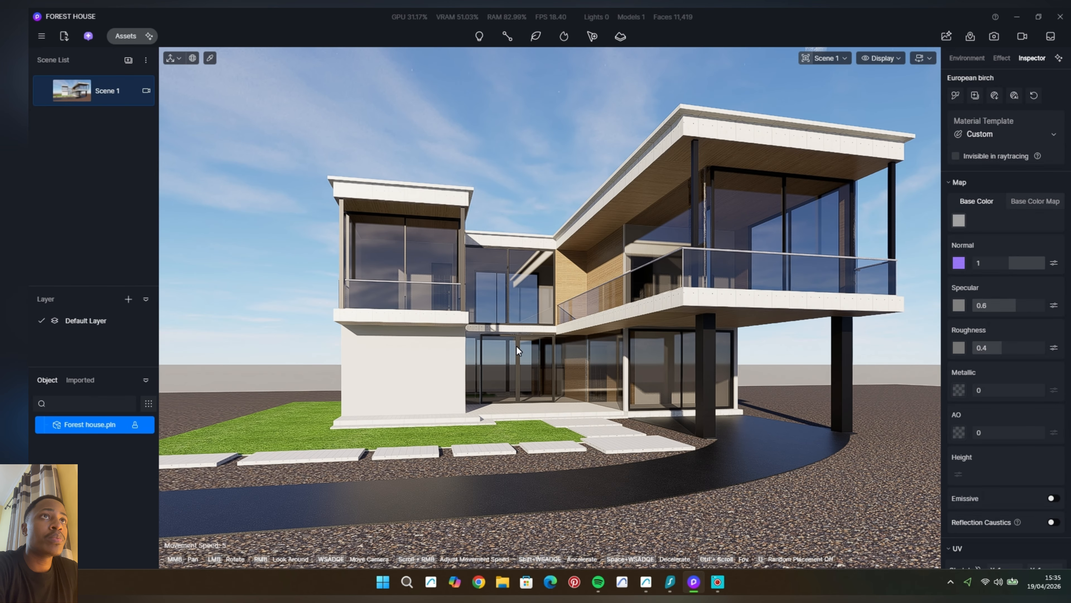
scroll(562, 380, up, 1)
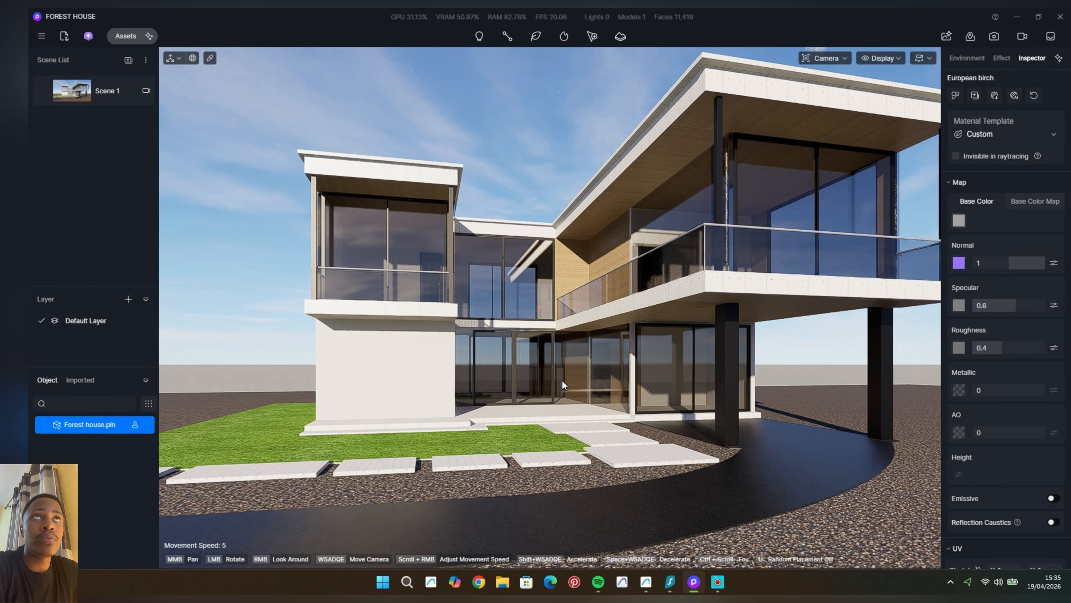
key(Escape)
scroll(563, 380, down, 1)
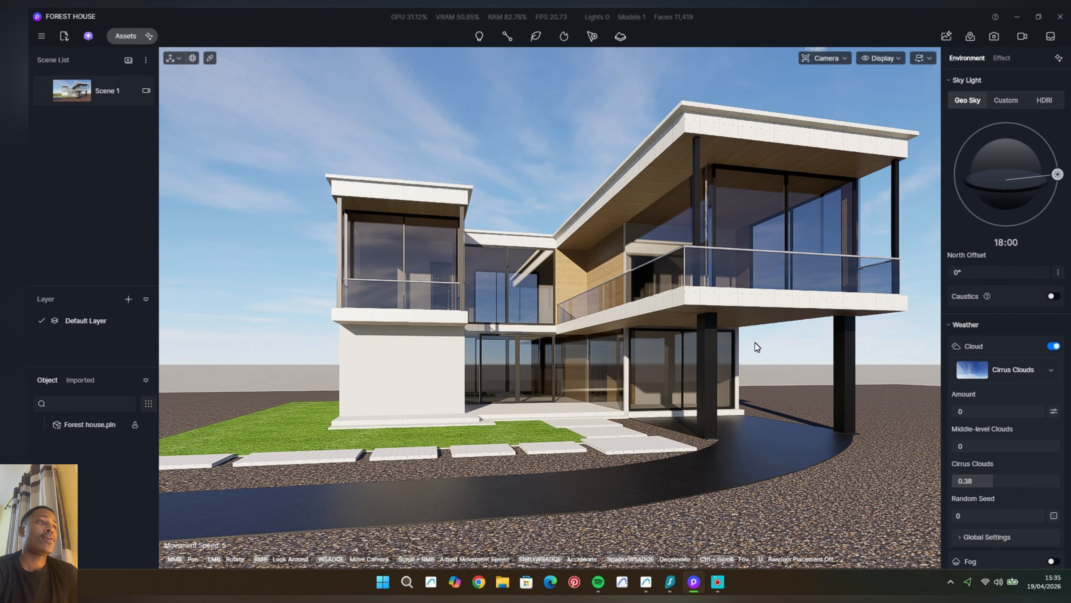
Place the Combined Highway model from the outdoor road models on the ground beside the carport columns, overlapping the driveway.
click(126, 36)
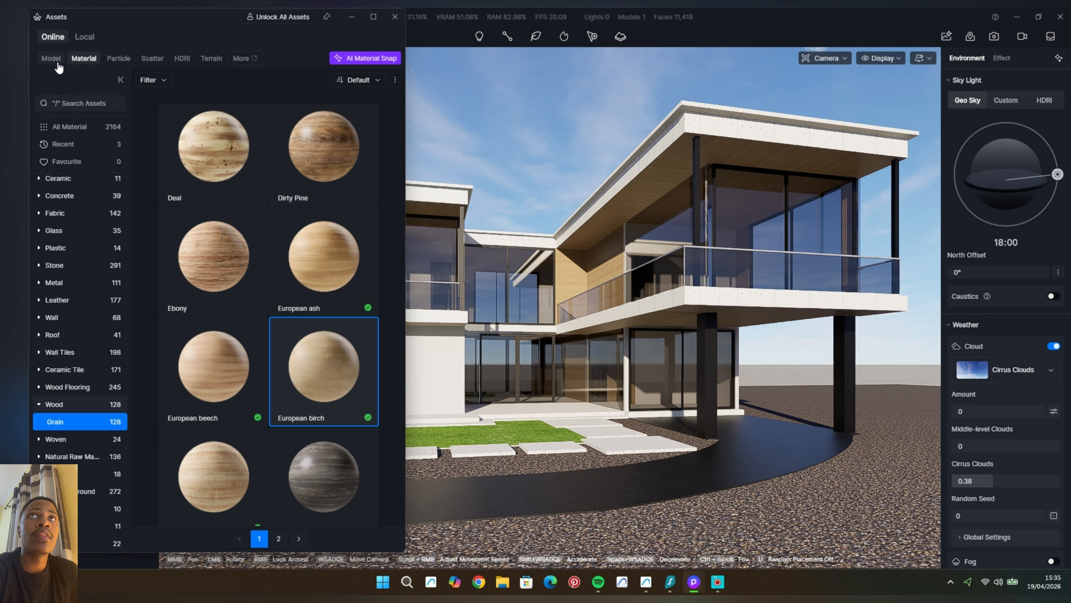
click(58, 64)
click(50, 340)
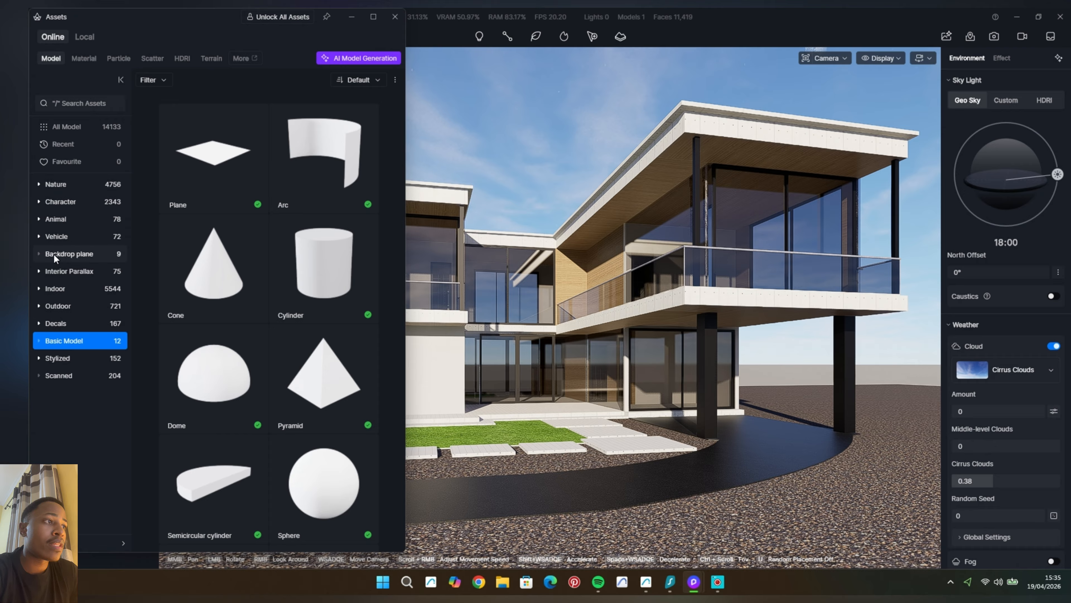
click(40, 306)
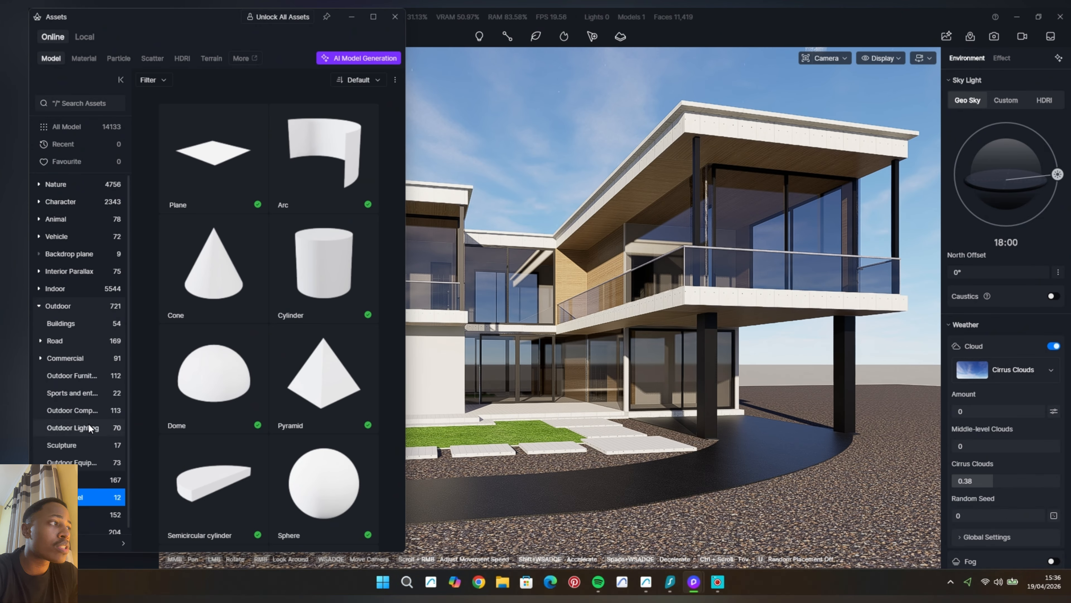
click(74, 340)
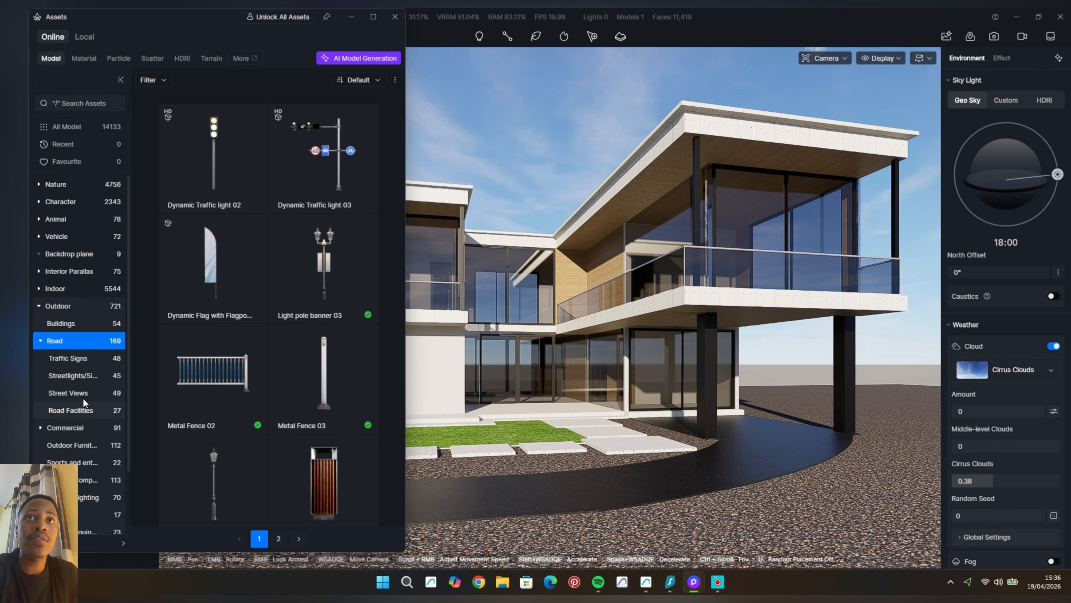
scroll(236, 336, down, 10)
click(229, 335)
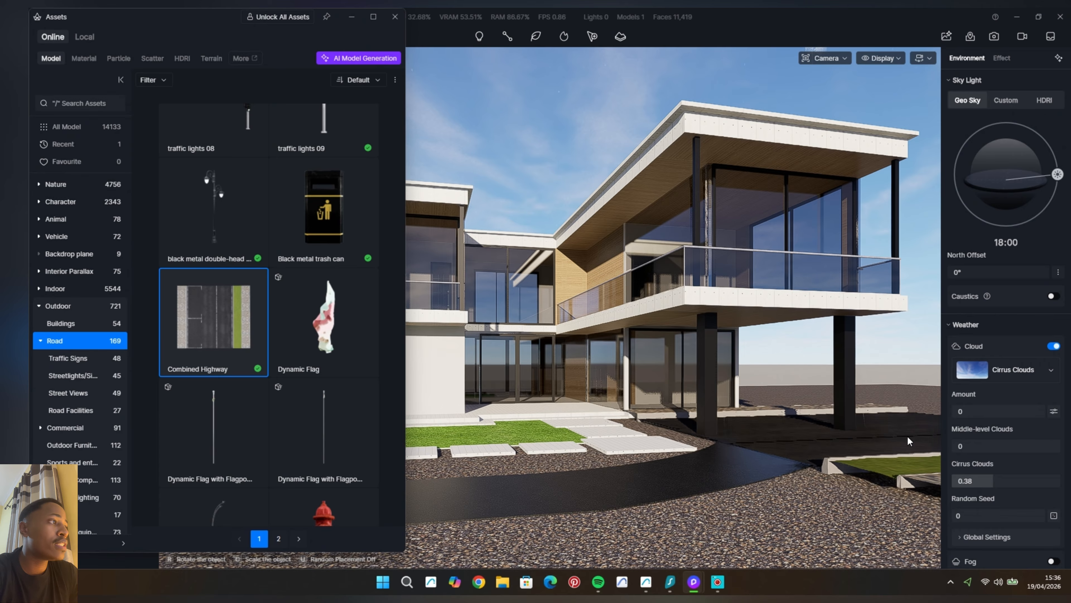
click(925, 447)
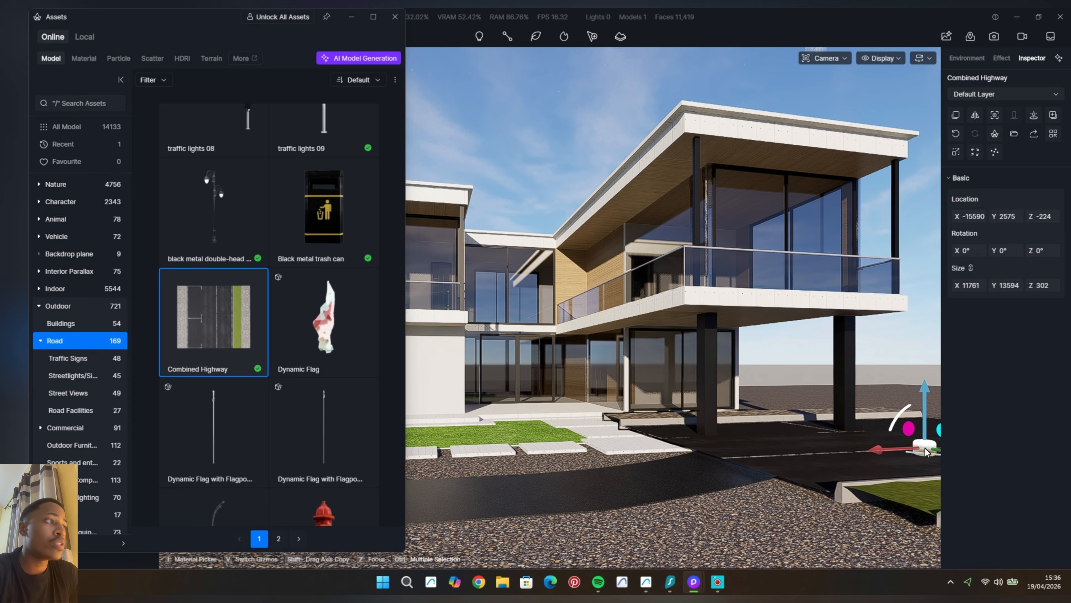
click(545, 168)
click(395, 17)
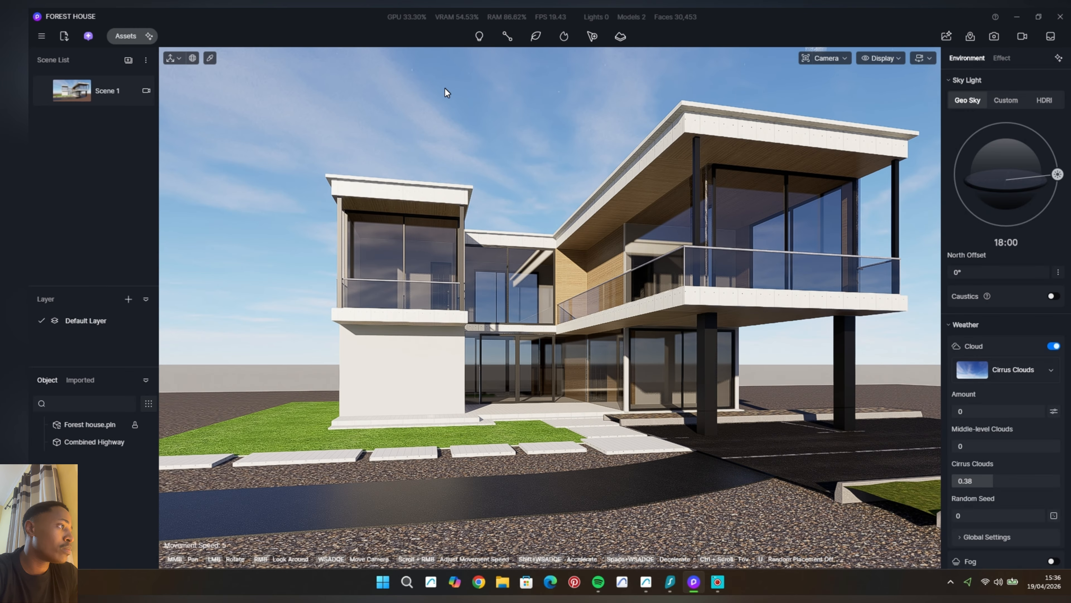
Copy the asphalt material from the Combined Highway model and apply it to the house's curved driveway.
click(788, 432)
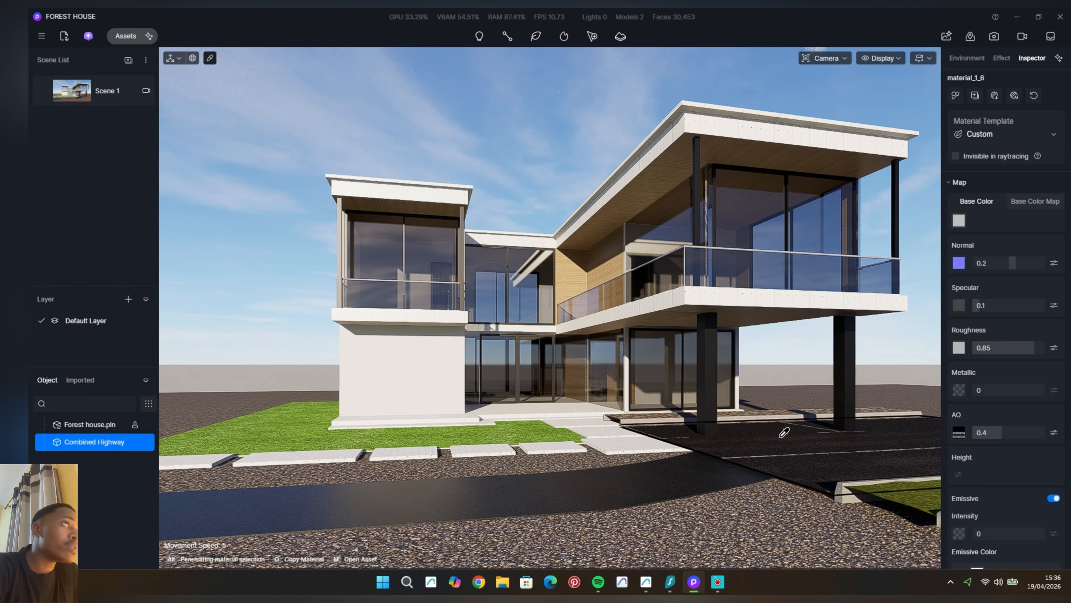
click(957, 134)
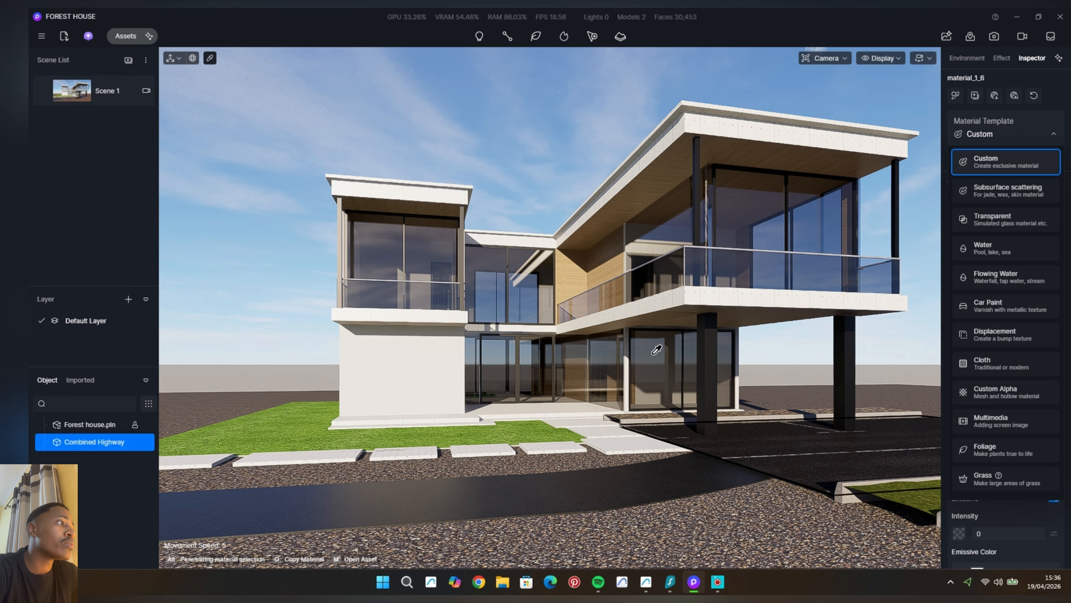
click(594, 492)
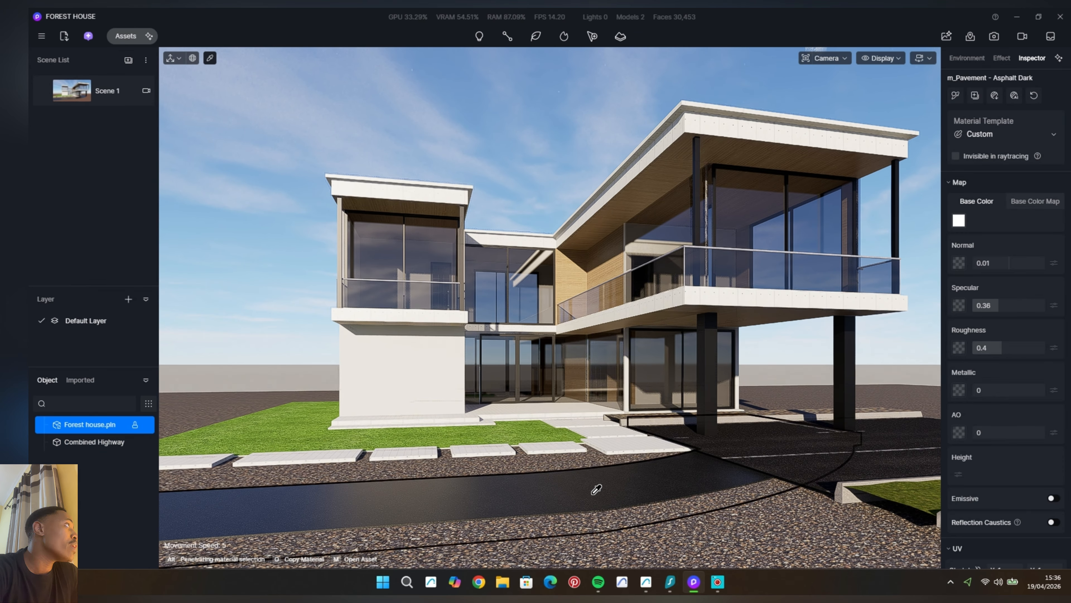
click(732, 428)
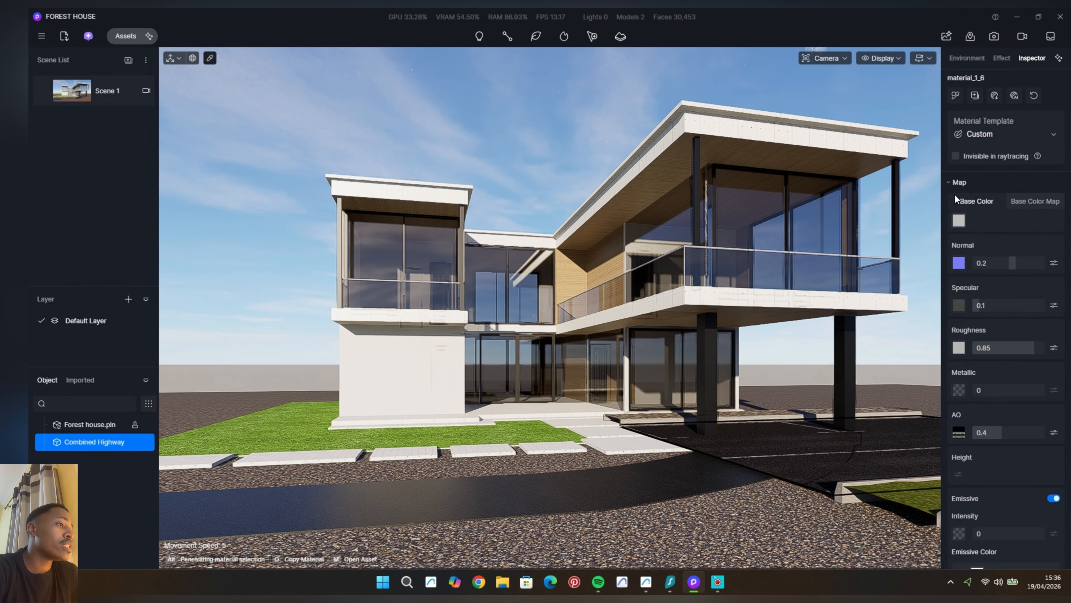
click(956, 95)
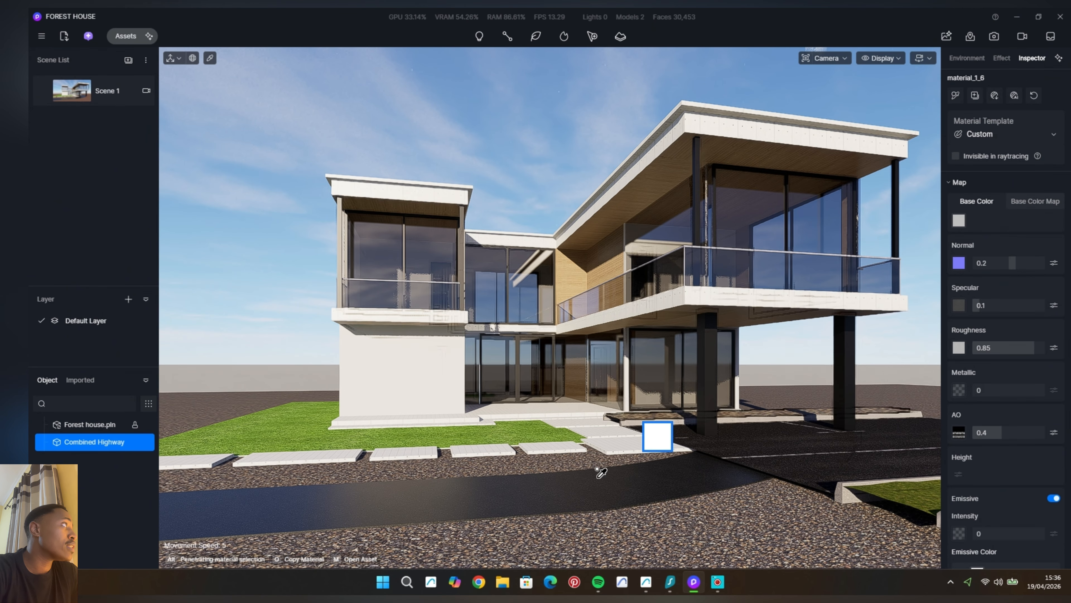
click(595, 490)
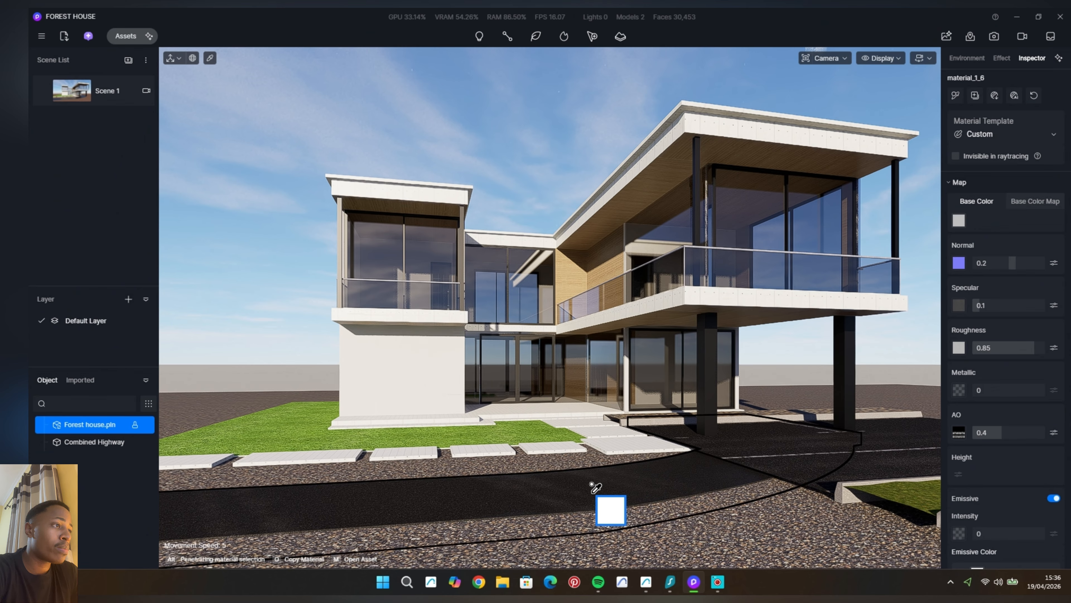
Delete the Combined Highway model beside the carport columns.
click(808, 446)
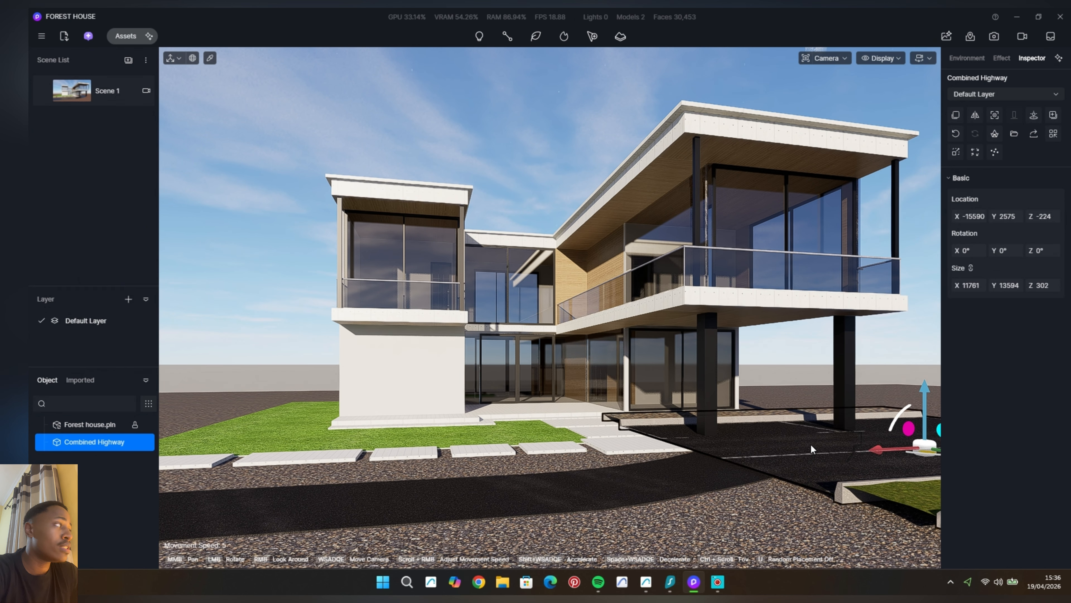
key(Escape)
key(Delete)
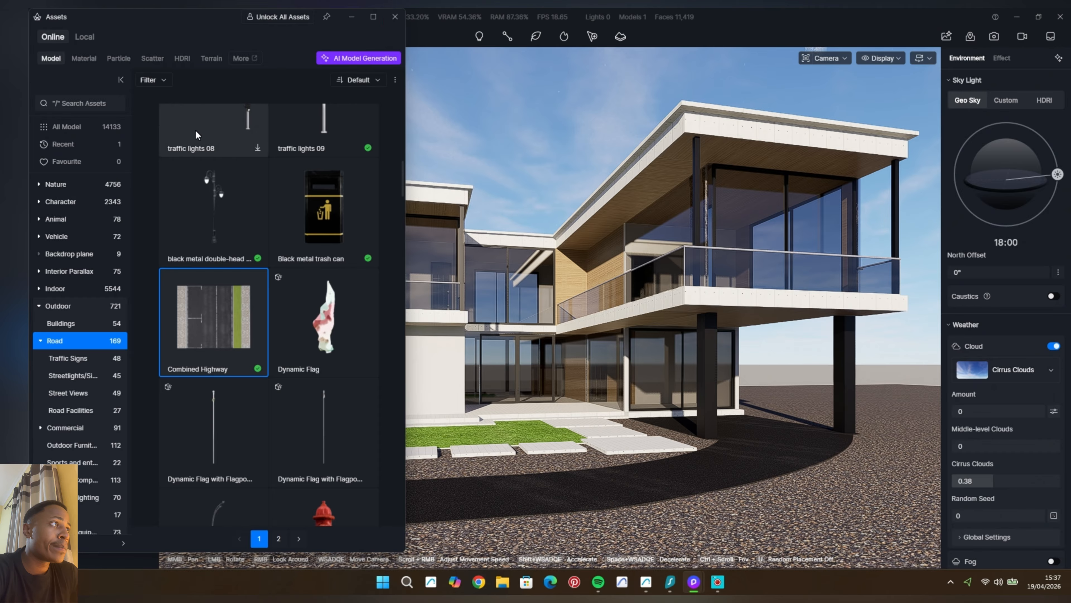
Apply the White Wall Paint material from the Wall Paint category to the house's white surfaces.
click(38, 306)
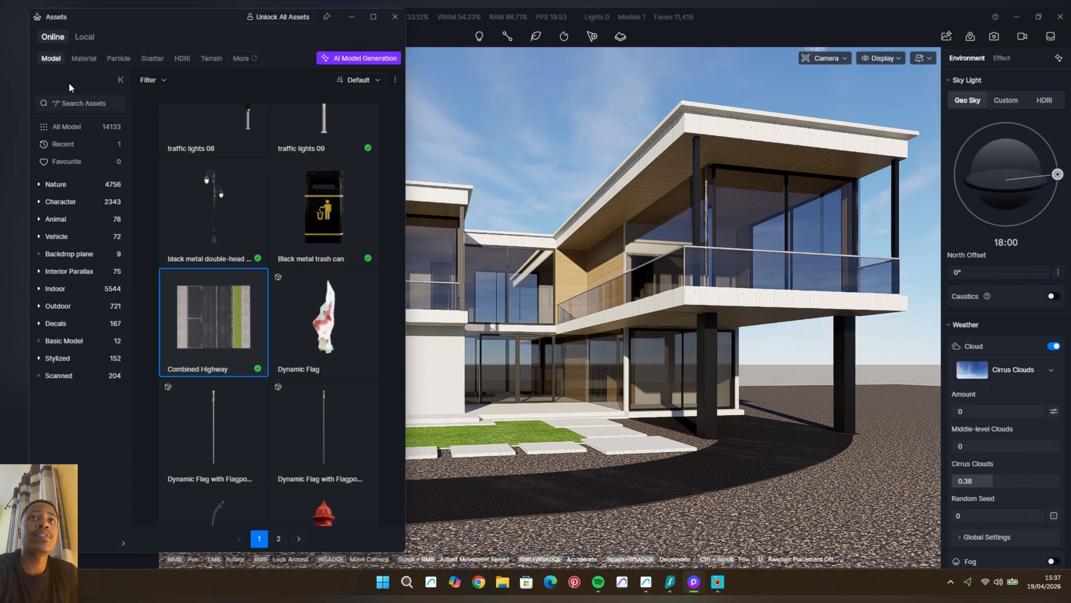
click(84, 58)
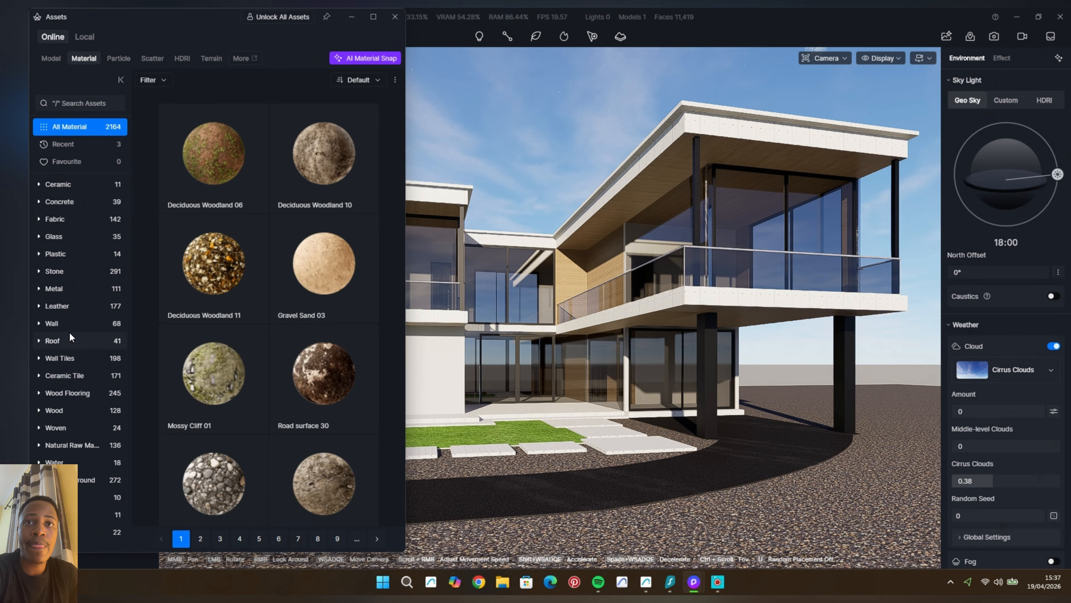
click(71, 321)
click(80, 373)
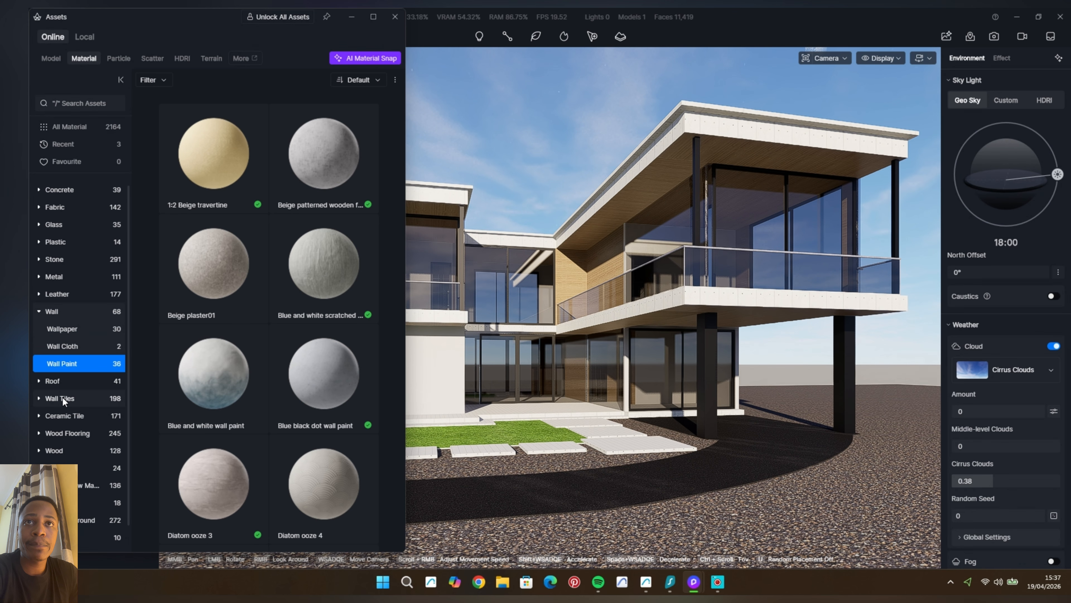
scroll(265, 344, down, 10)
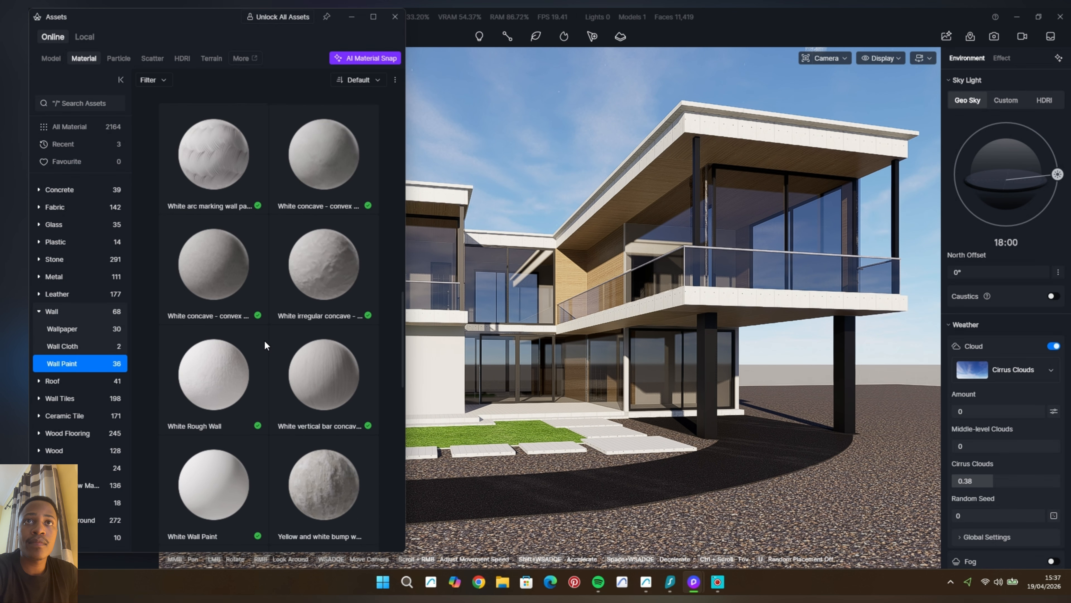
scroll(264, 340, down, 3)
mouse_move(226, 336)
mouse_down()
mouse_move(548, 275)
mouse_move(443, 371)
mouse_move(475, 285)
mouse_move(472, 198)
mouse_move(460, 201)
mouse_move(498, 188)
mouse_move(633, 335)
mouse_move(567, 408)
mouse_move(660, 403)
mouse_move(640, 423)
mouse_move(686, 417)
mouse_move(675, 458)
mouse_move(768, 444)
mouse_move(897, 350)
mouse_move(793, 355)
mouse_up()
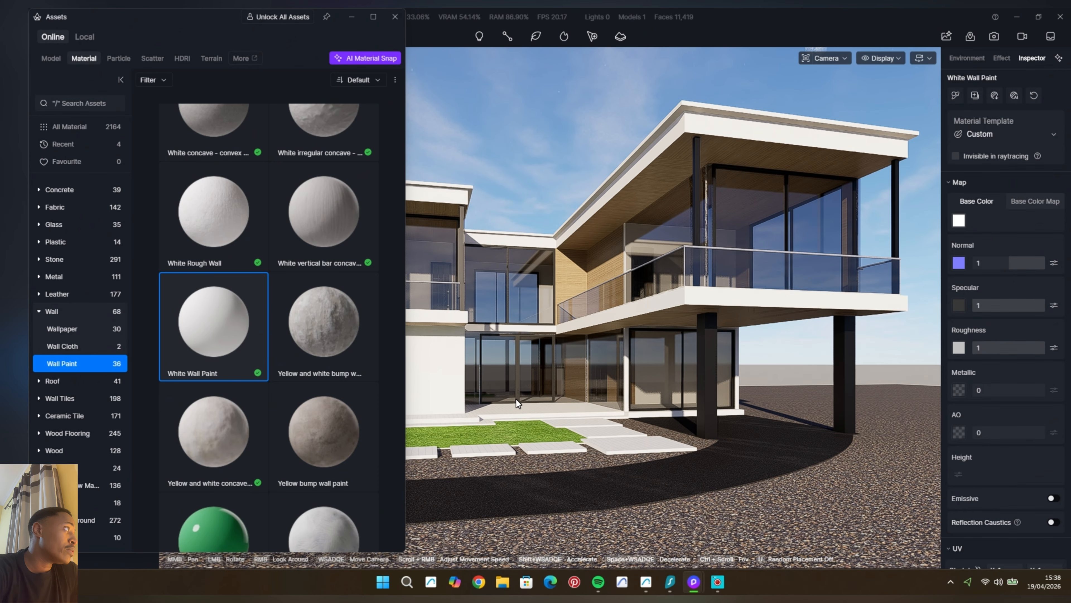
Apply the blue and white scratched paint material from the Wall Paint category to the house's white exterior and close the asset library.
scroll(294, 341, up, 2)
scroll(295, 345, down, 3)
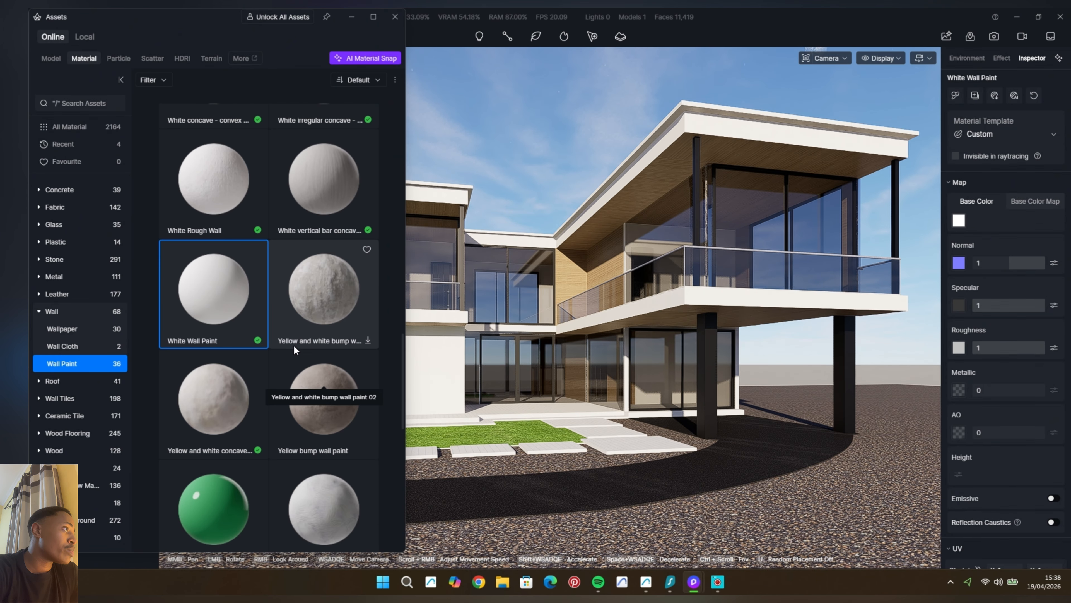
scroll(294, 345, up, 5)
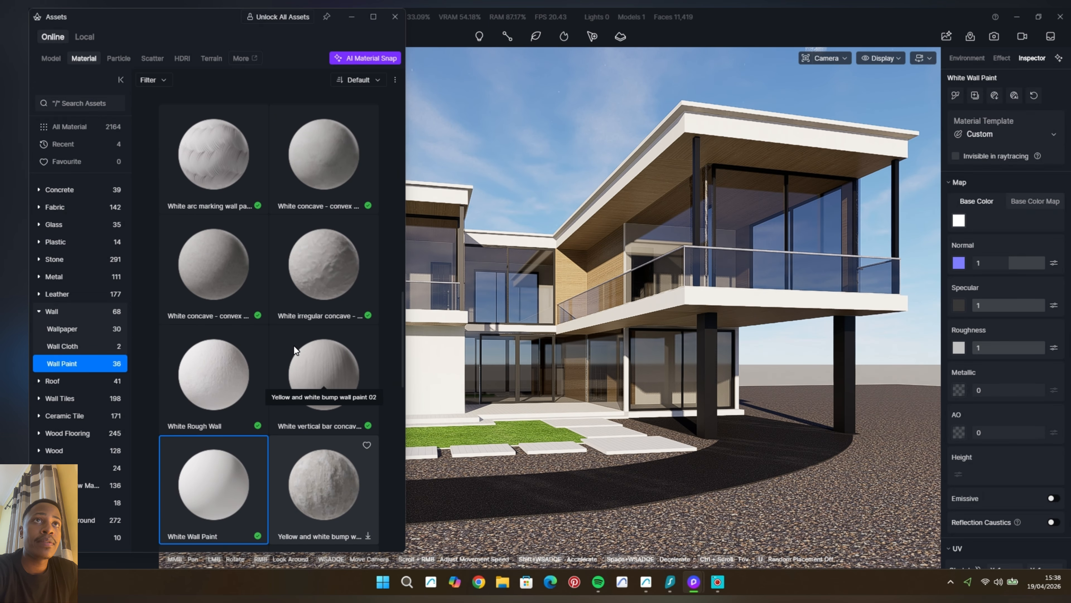
scroll(294, 346, up, 1)
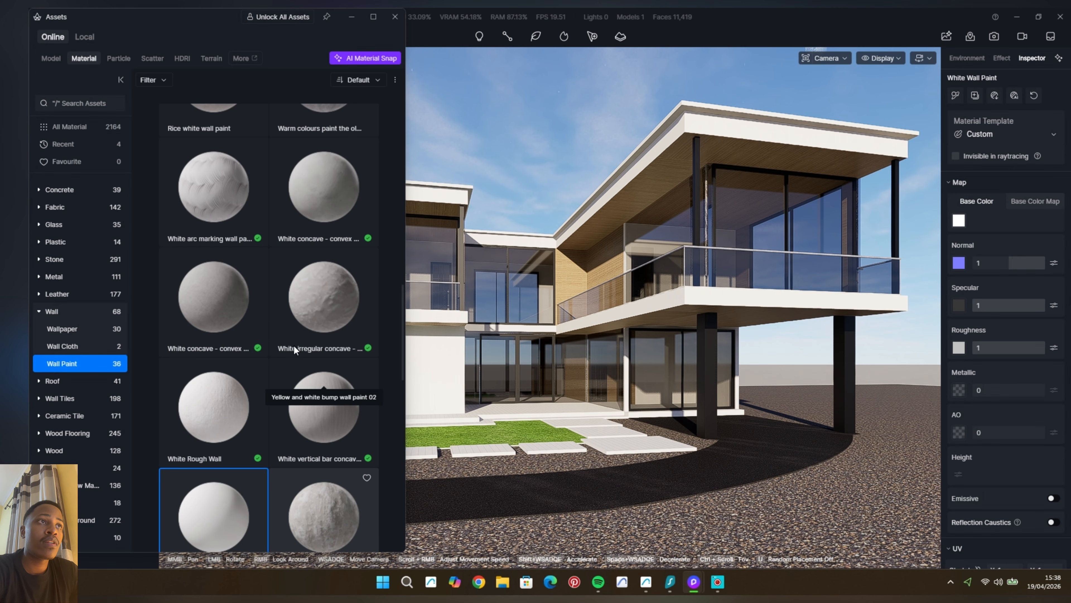
scroll(294, 346, up, 14)
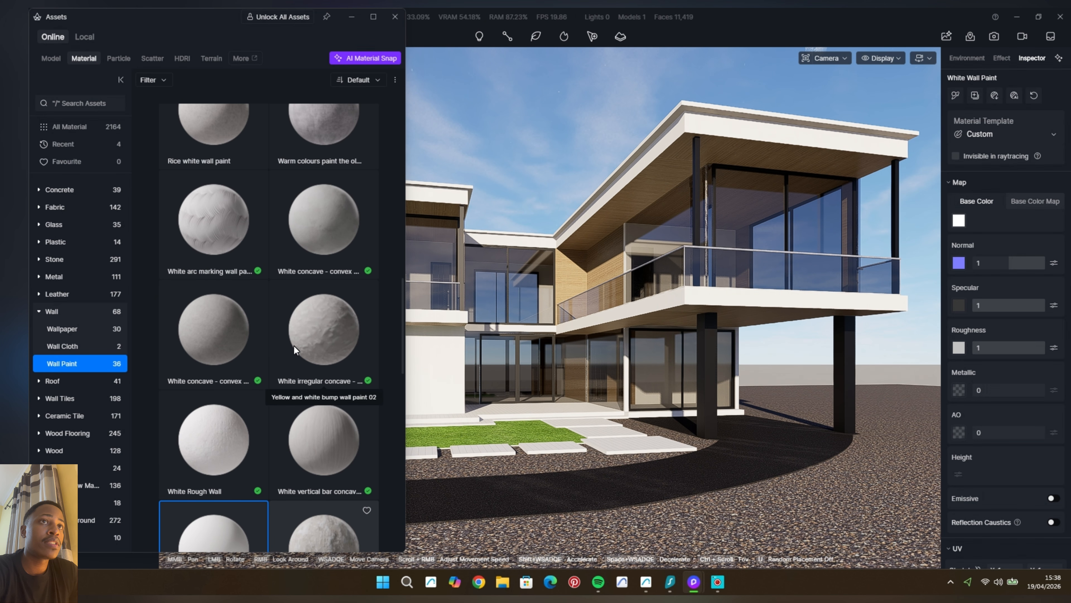
scroll(294, 346, up, 9)
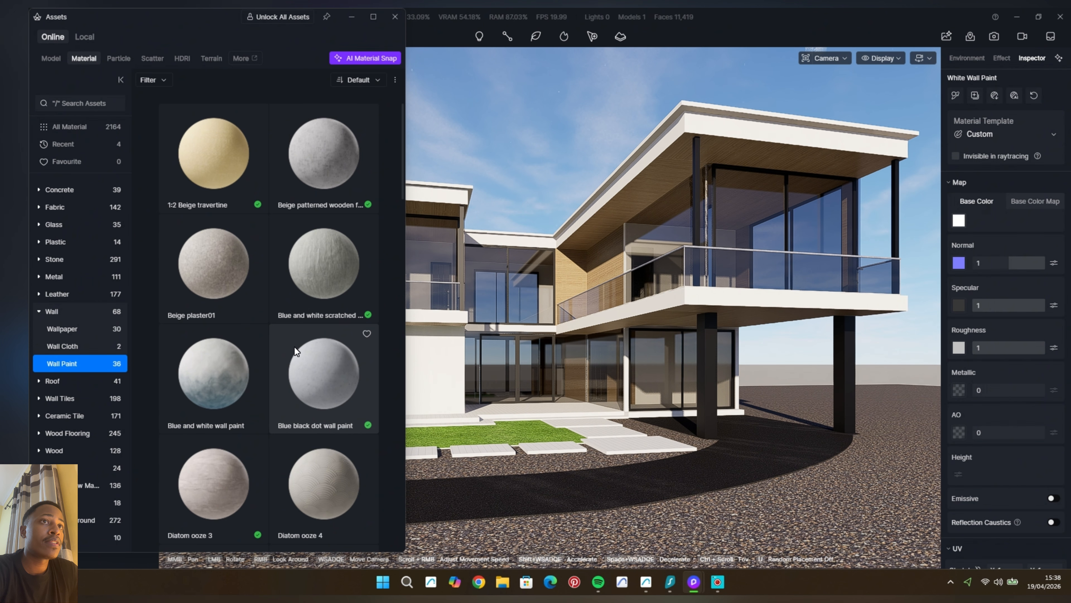
drag(354, 273, 526, 167)
click(394, 16)
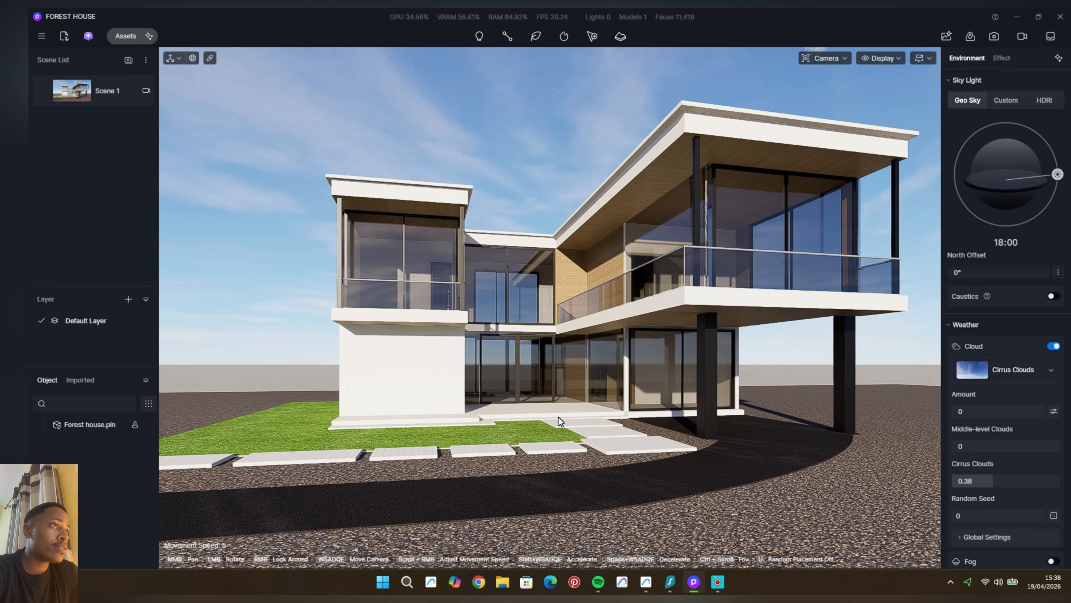
Apply the 1:2 Carol to ash tile material from the Ceramic Tile category to the stepping slabs and entrance platform.
scroll(559, 417, up, 5)
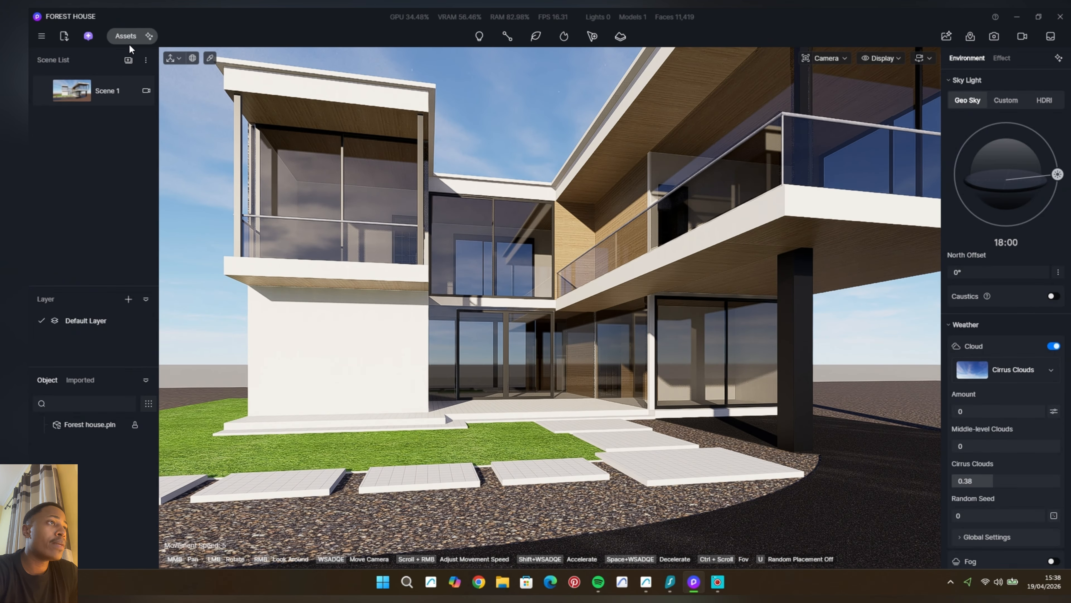
click(127, 36)
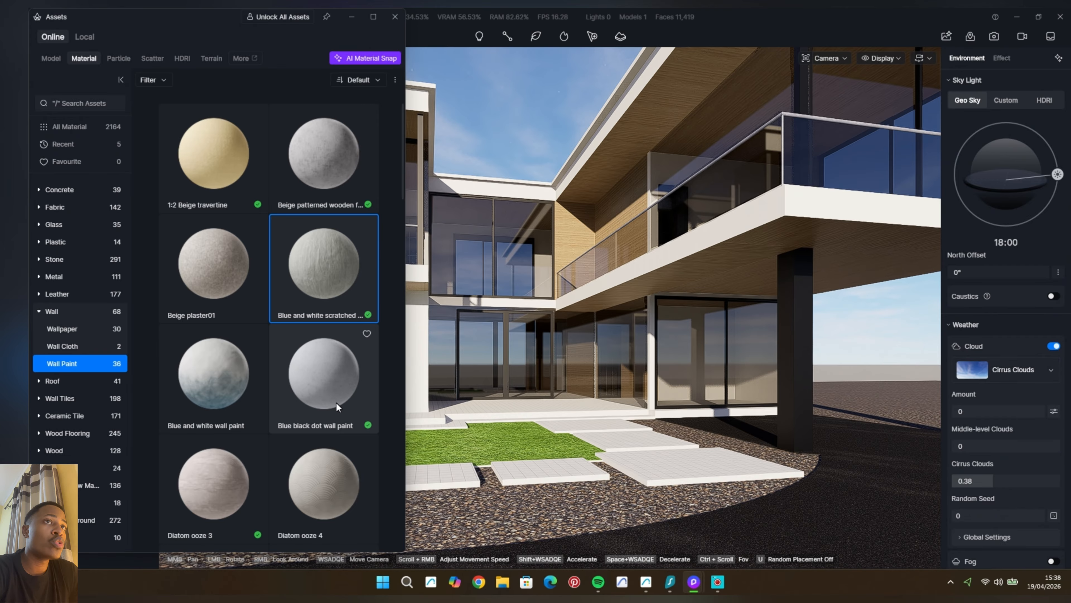
click(39, 313)
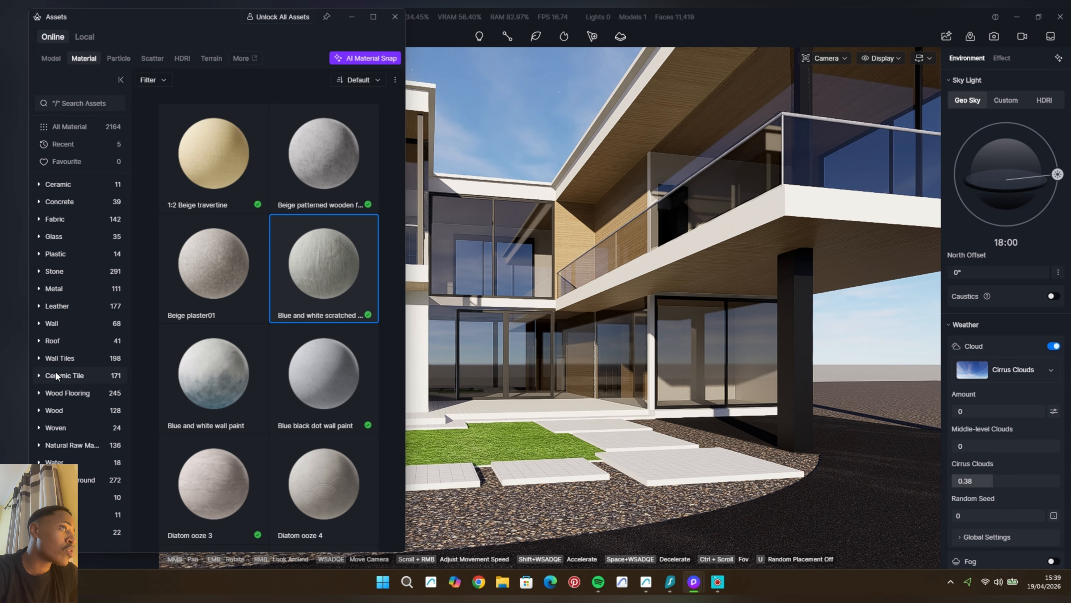
click(73, 362)
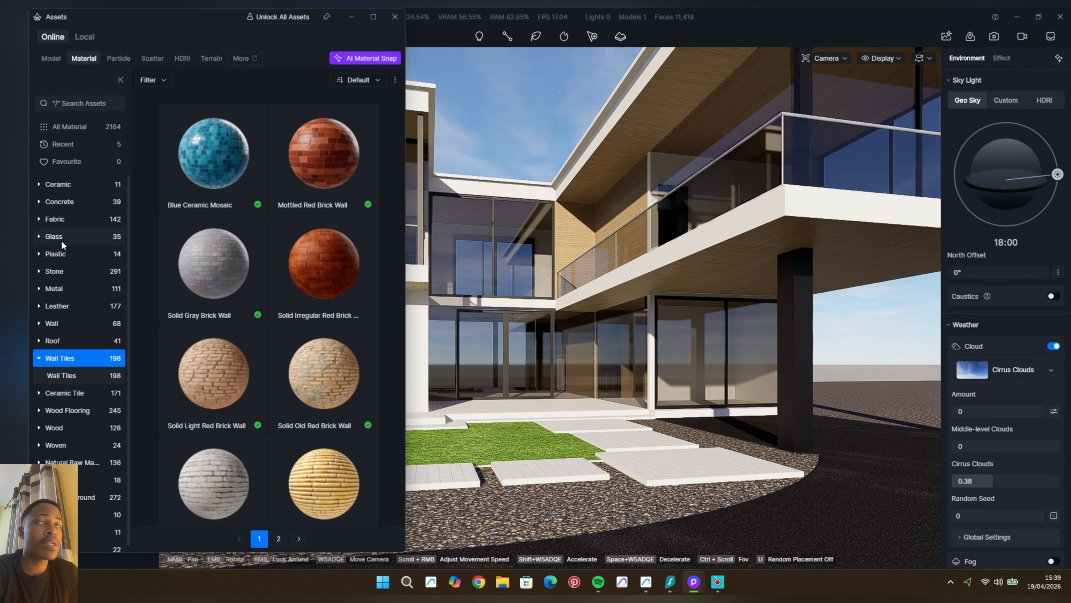
click(68, 185)
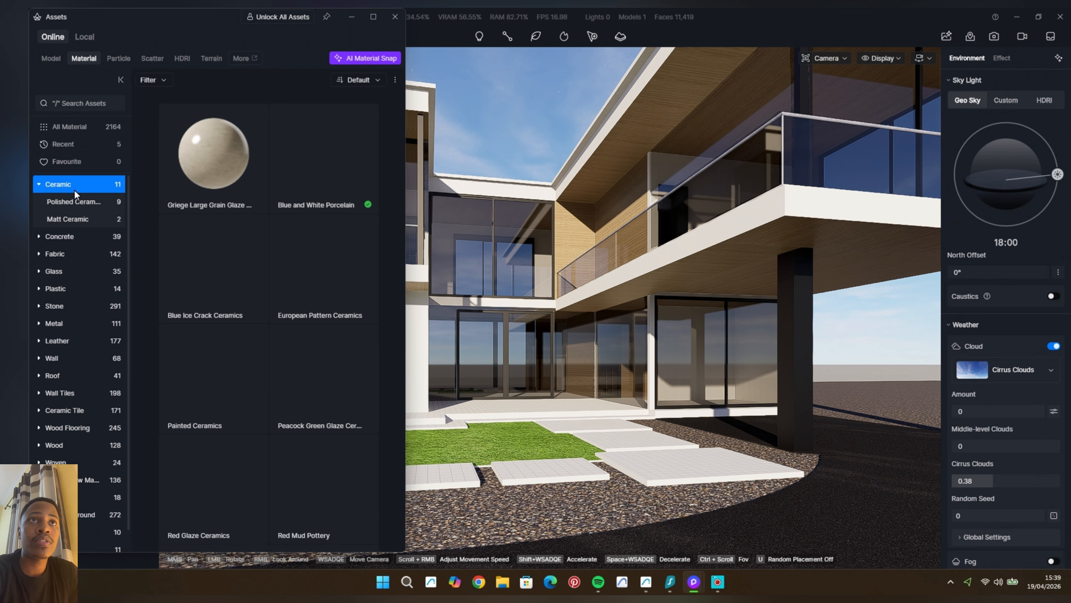
click(67, 375)
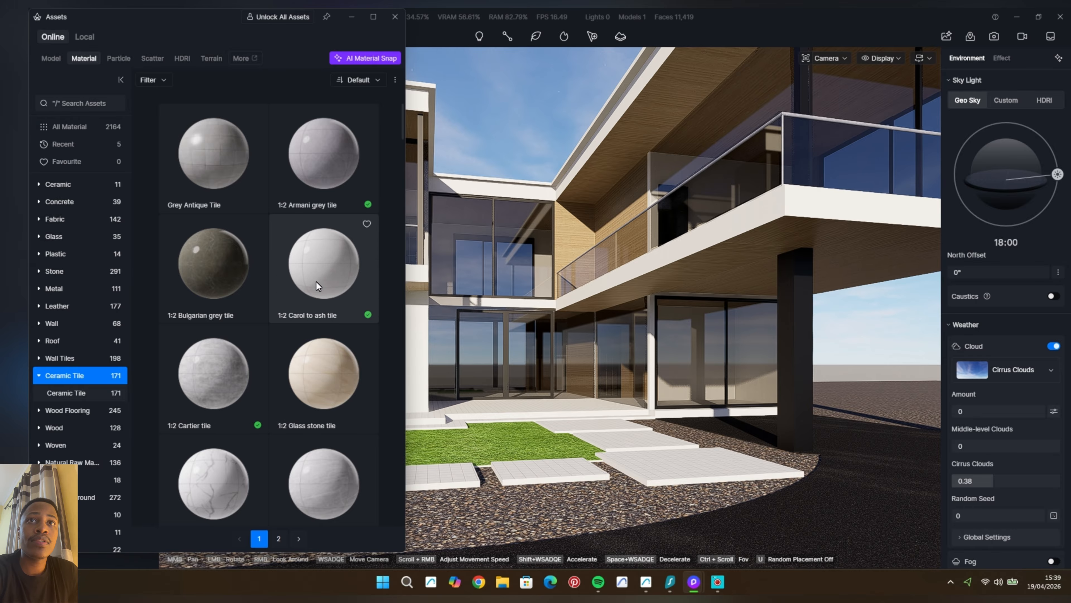
scroll(320, 285, down, 2)
scroll(319, 286, up, 2)
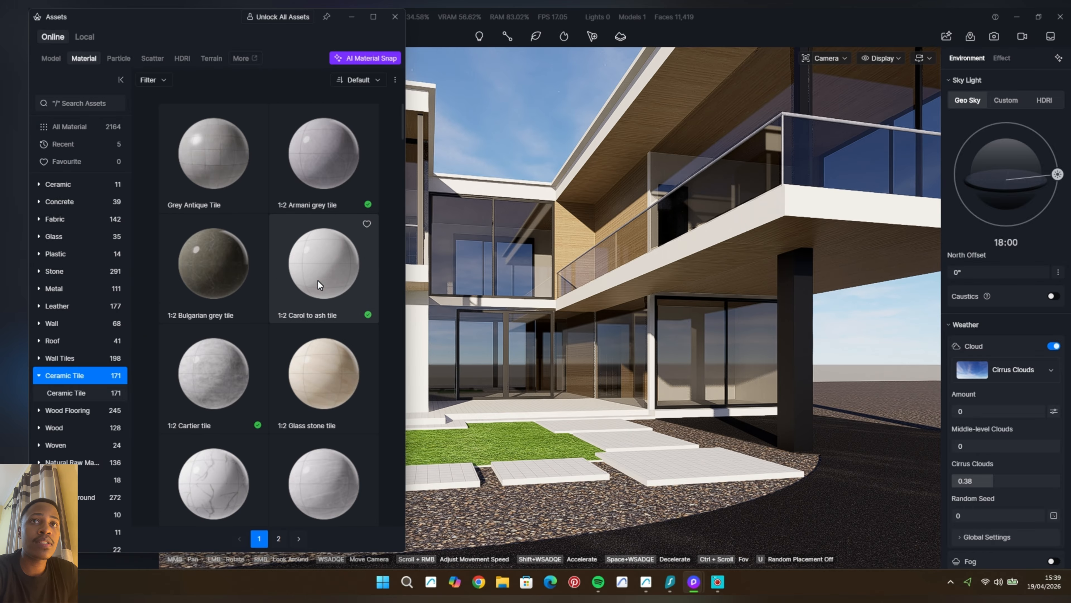
click(319, 285)
drag(408, 338, 544, 470)
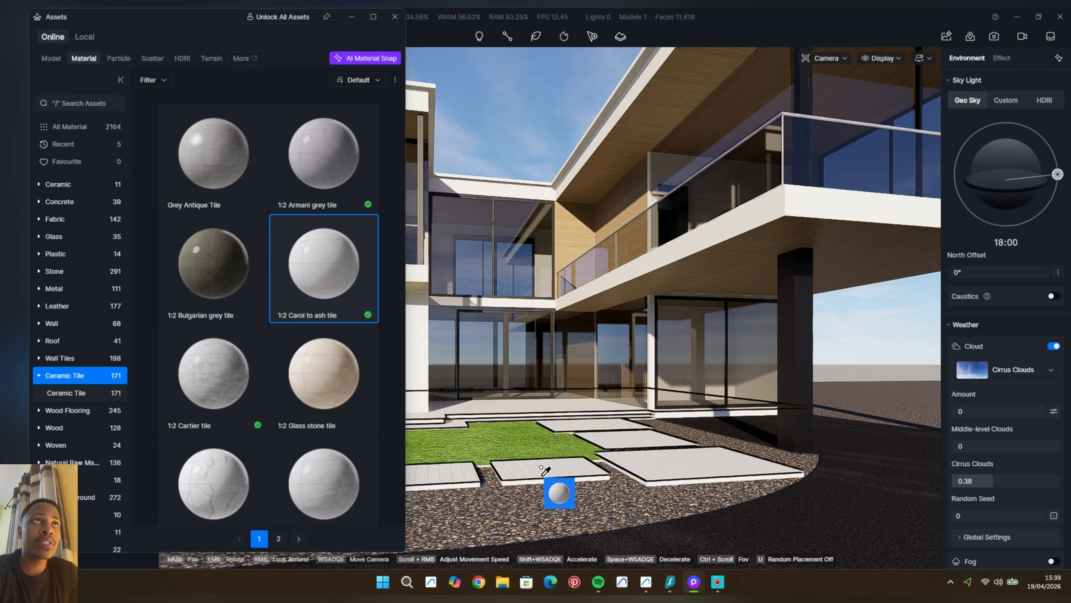
click(544, 470)
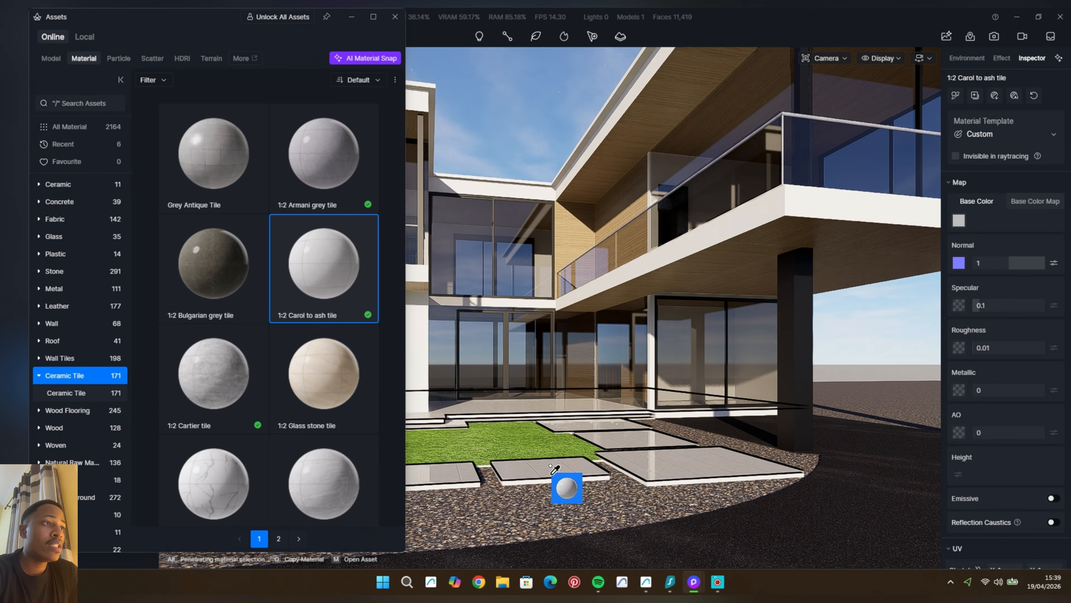
key(Escape)
Set the slab tile's specular to 0.05, rotate its texture by 60°, and close the asset library.
drag(988, 308, 984, 308)
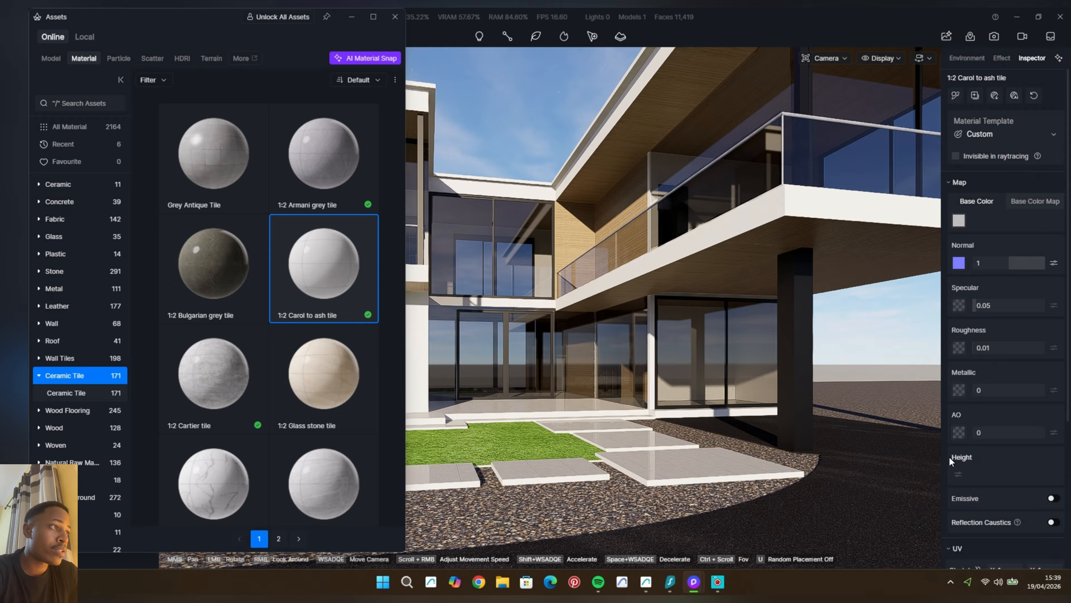
scroll(1008, 434, down, 3)
click(1021, 471)
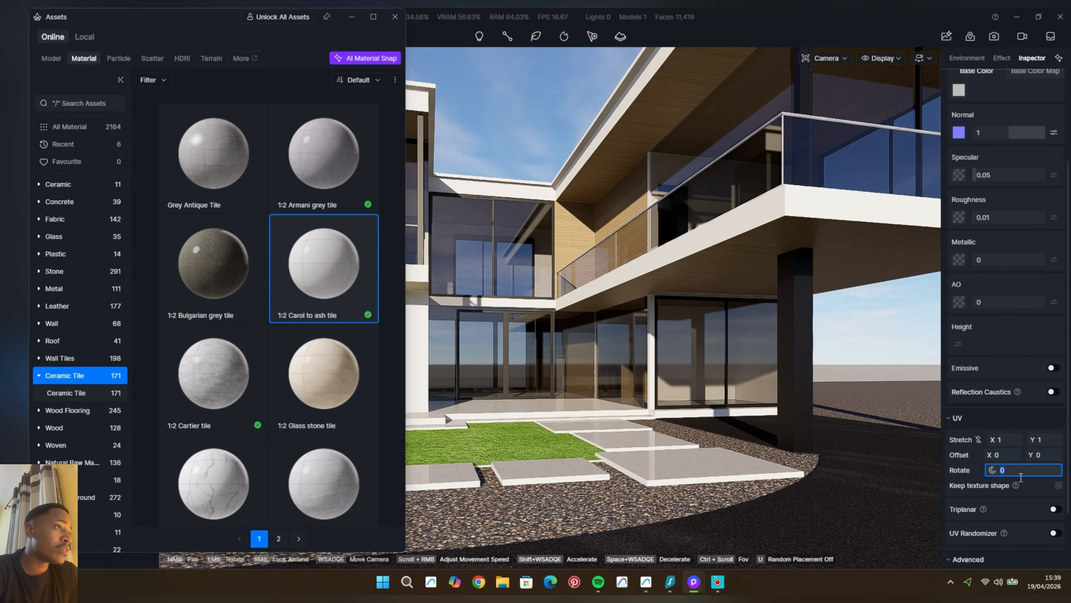
text(60)
key(Return)
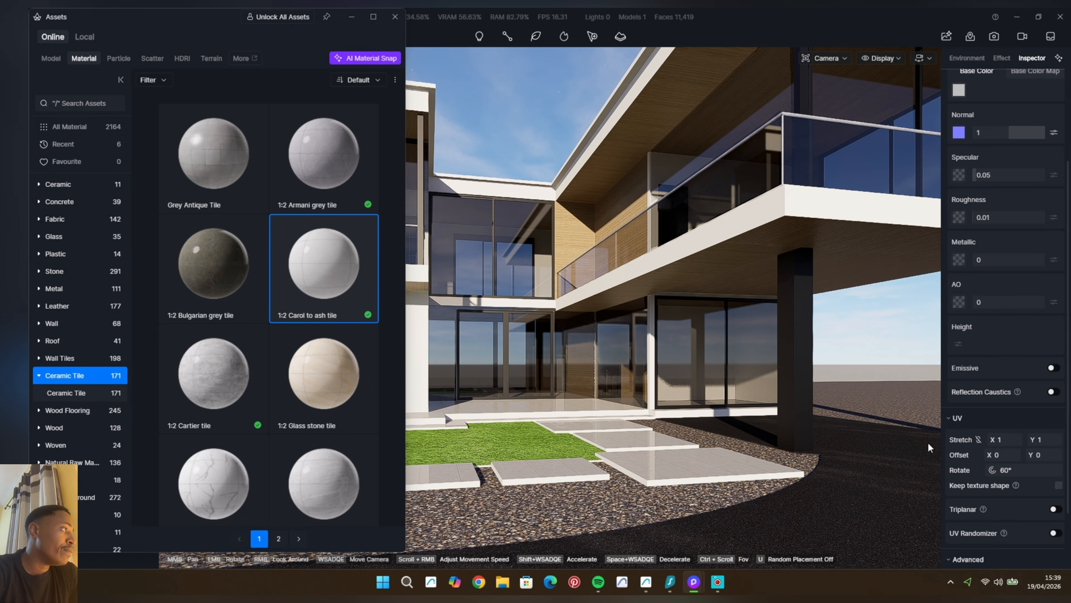
click(395, 18)
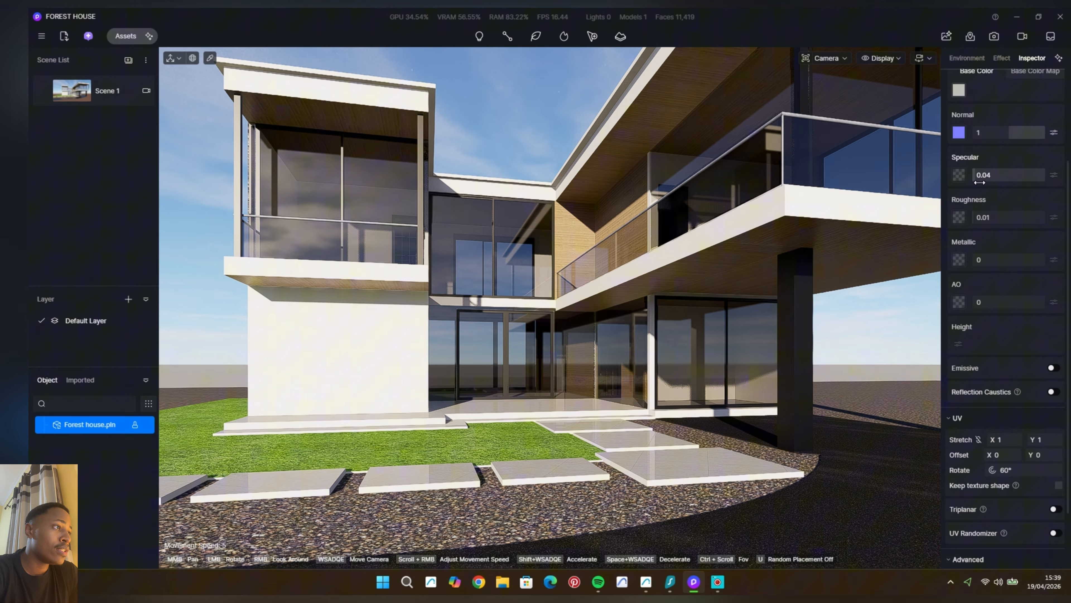
Open the slab tile's base color settings, and return to the saved Scene 1 view of the house.
click(961, 90)
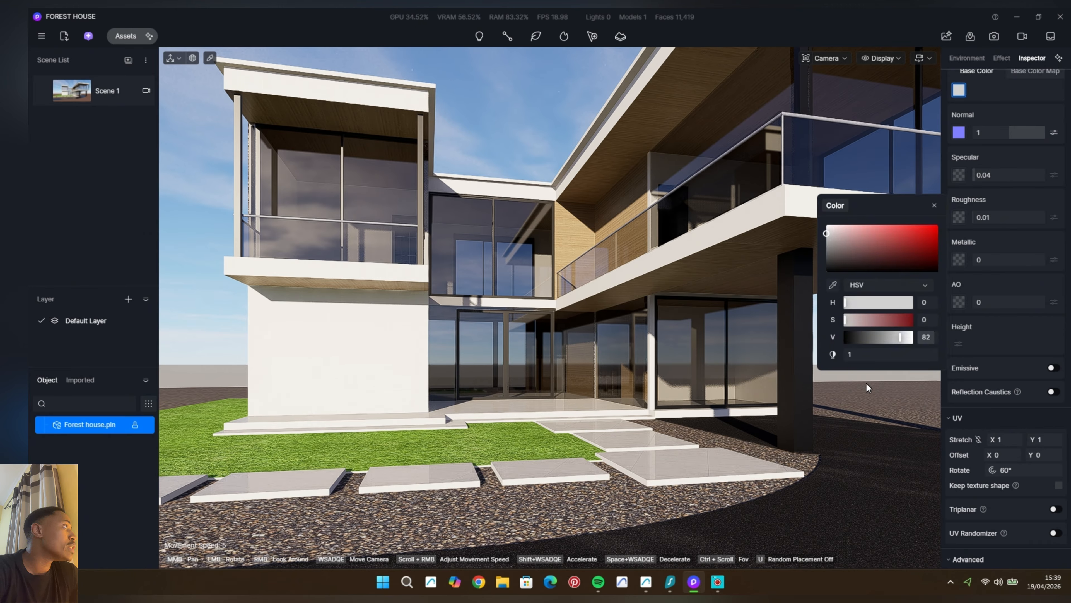
click(70, 89)
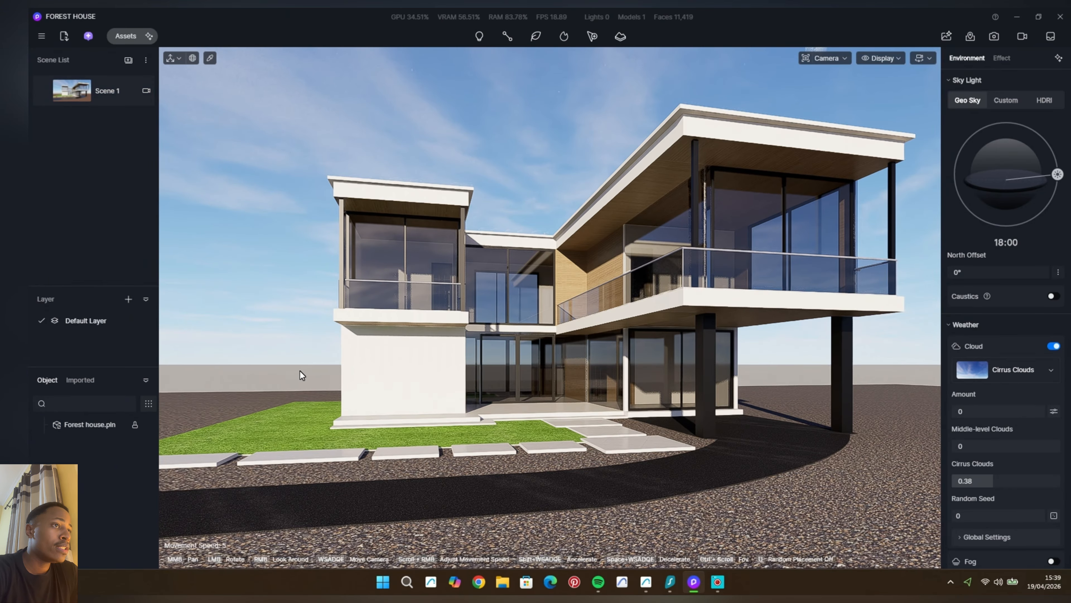
scroll(301, 373, up, 2)
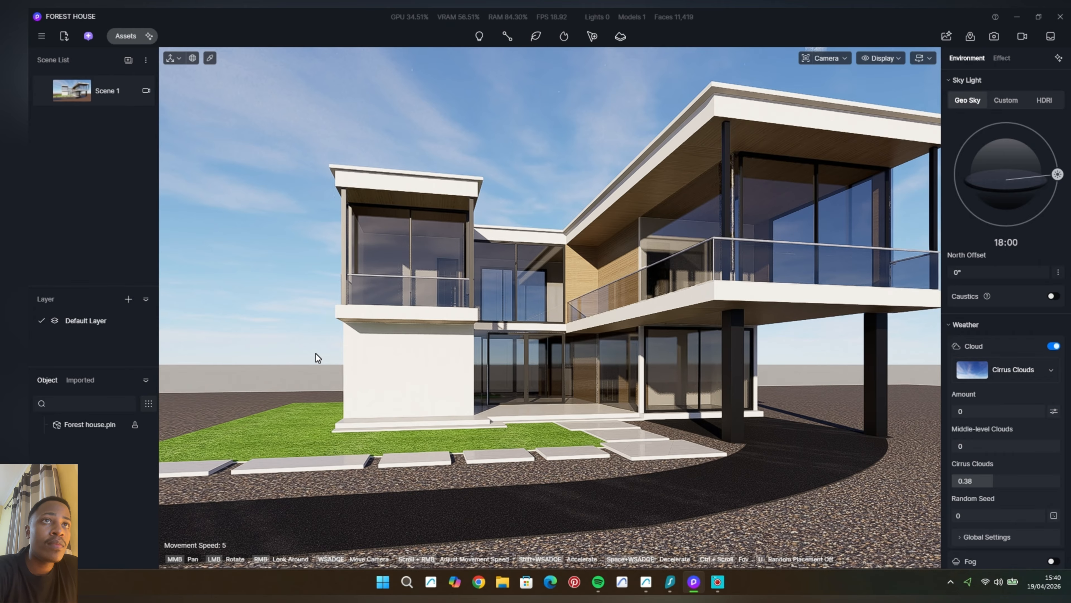
Switch the lawn's material template from Custom to Grass and save the project.
key(i)
click(406, 442)
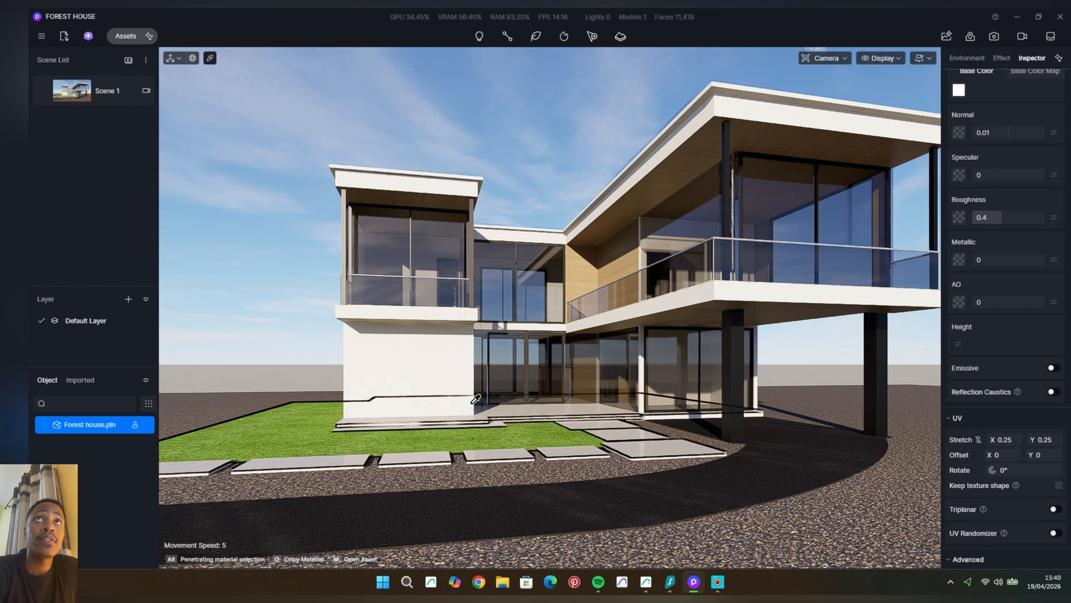
scroll(1025, 231, up, 3)
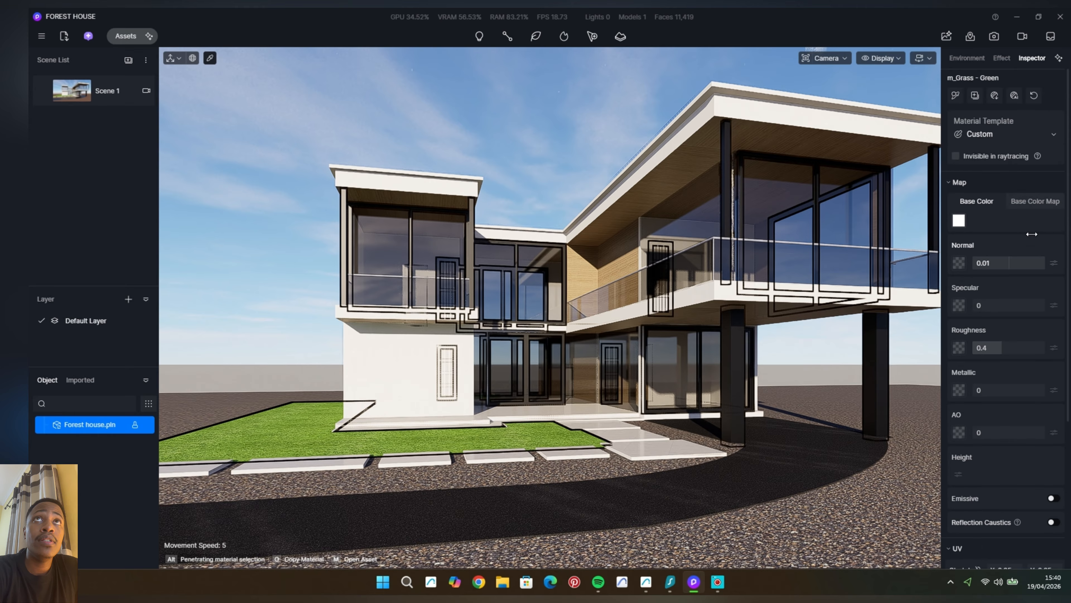
click(1024, 136)
click(985, 475)
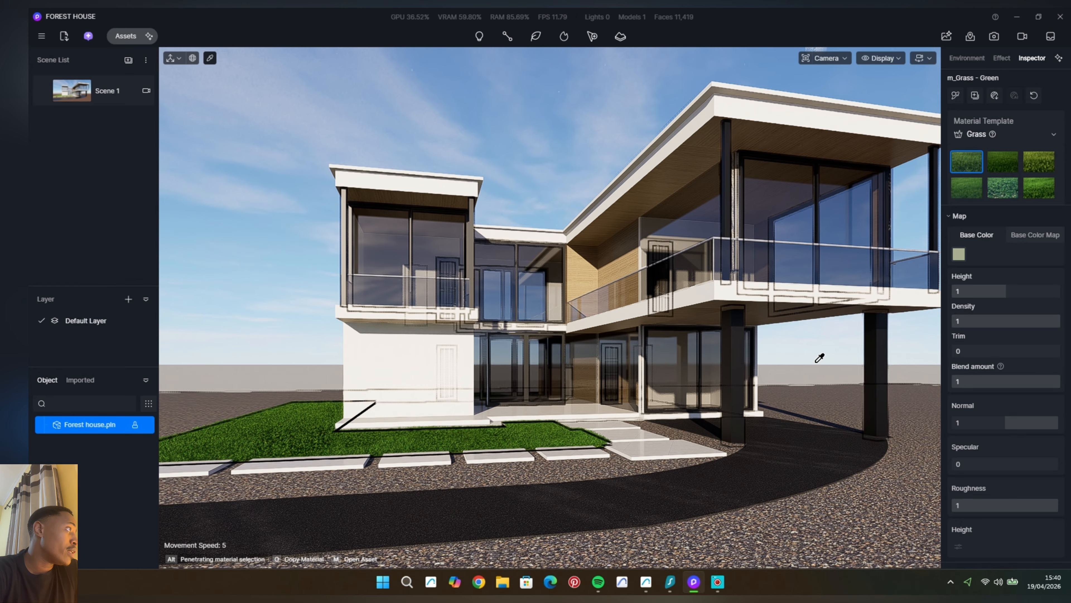
key(Escape)
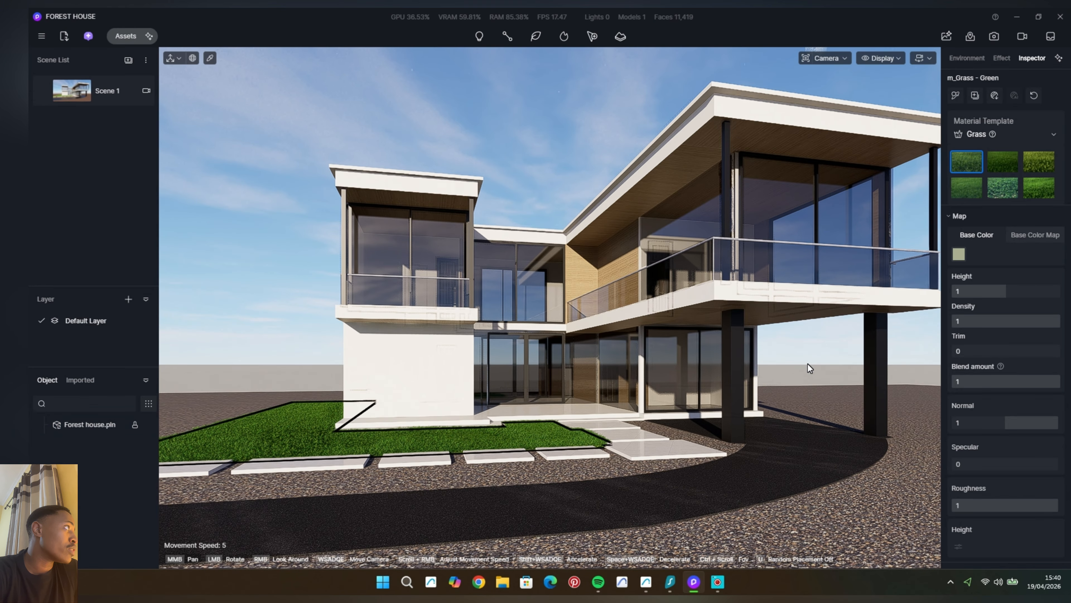
click(807, 363)
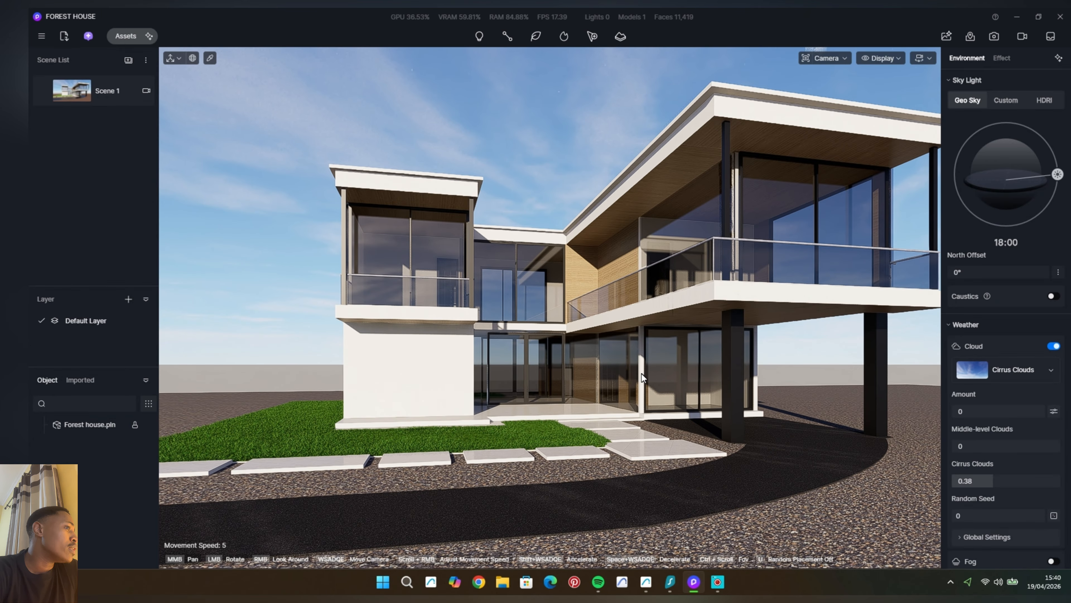
key(ctrl+s)
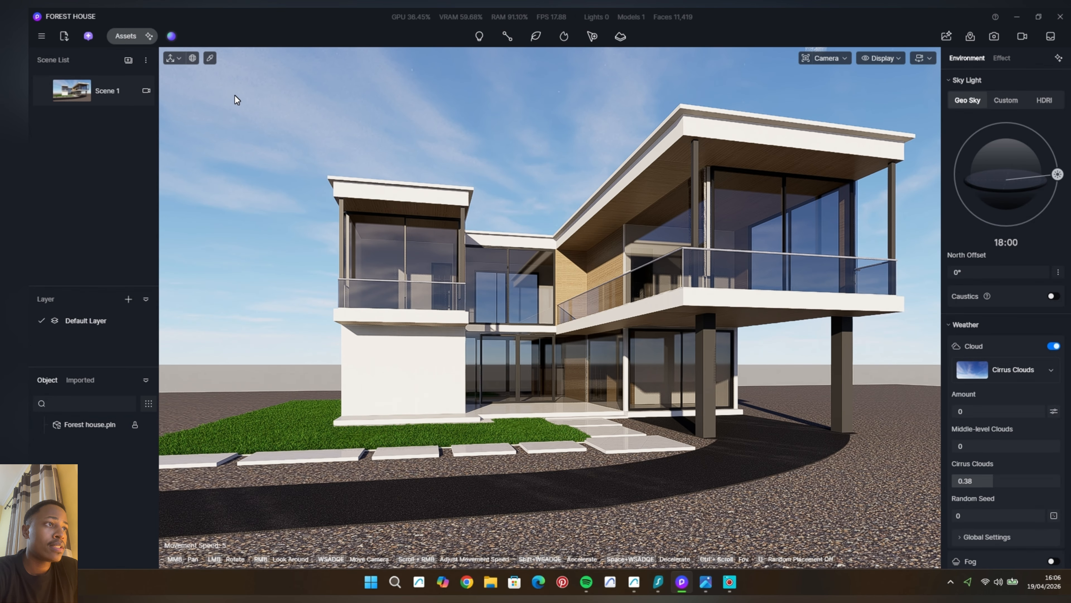
Open the asset library, place its window clear of the lawn, and show the Broadleaf category of the Nature models.
click(122, 37)
drag(207, 17, 846, 50)
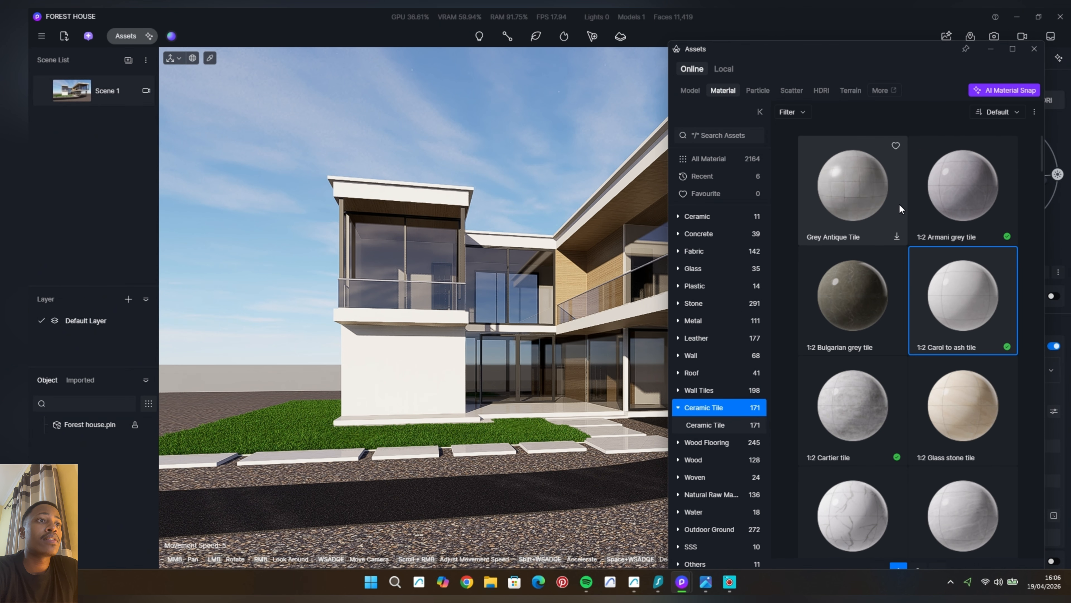
drag(851, 55, 861, 29)
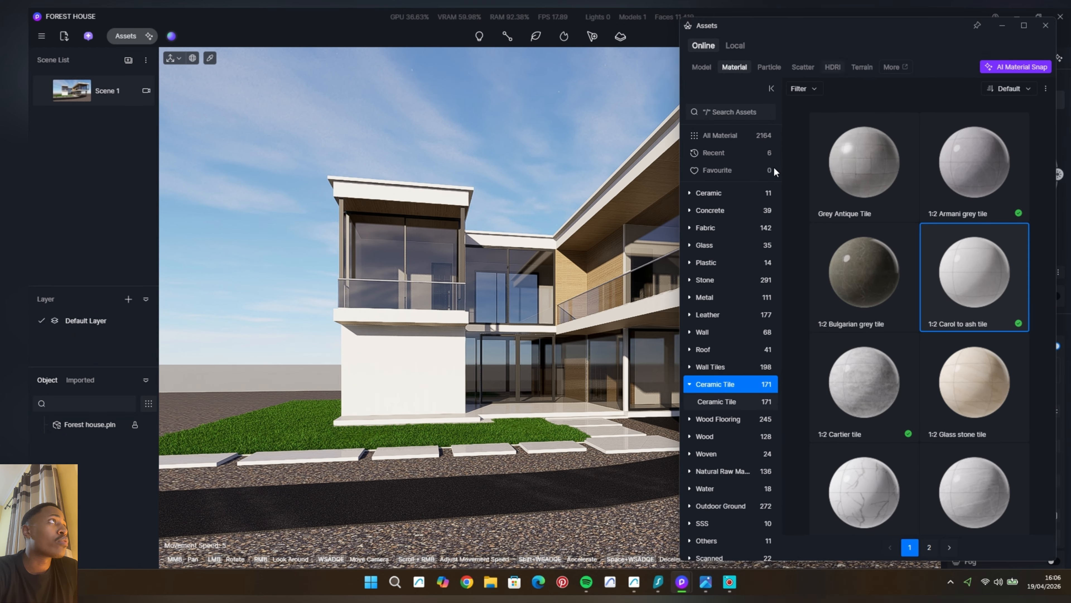
click(702, 68)
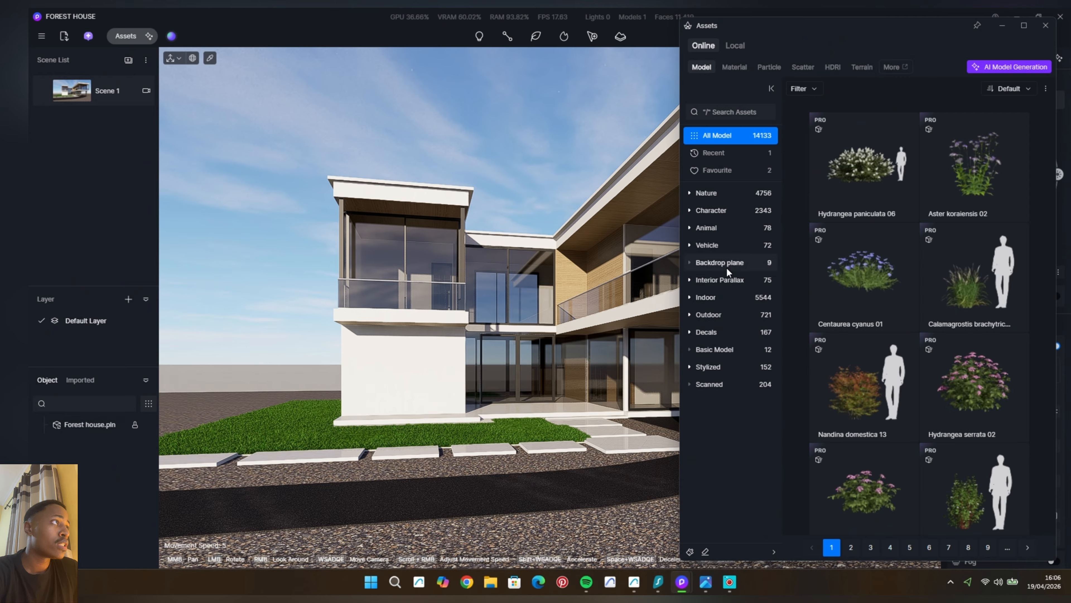
click(716, 214)
click(715, 193)
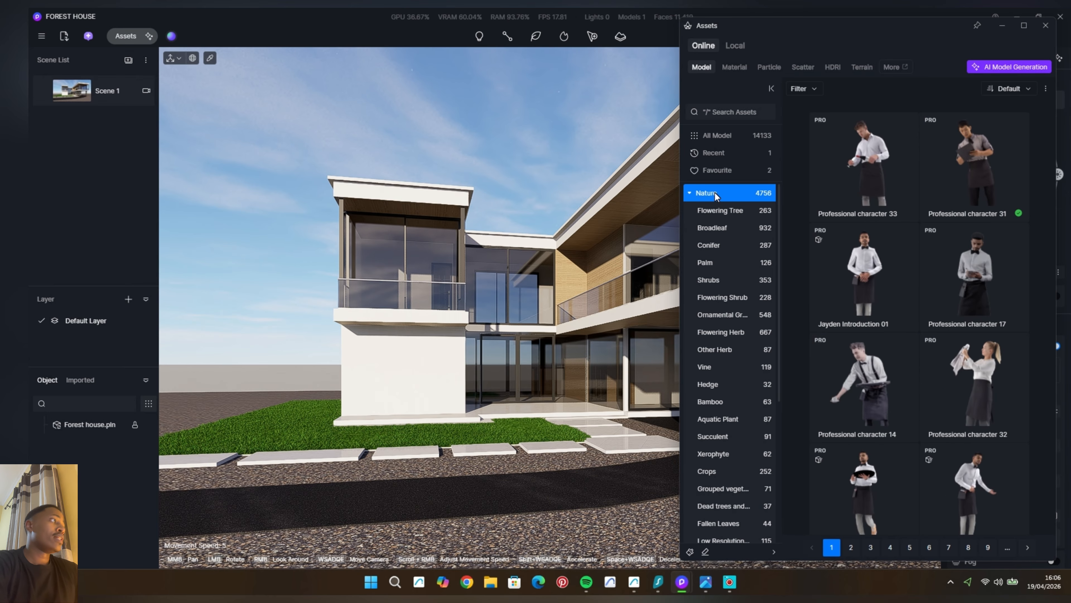
click(721, 226)
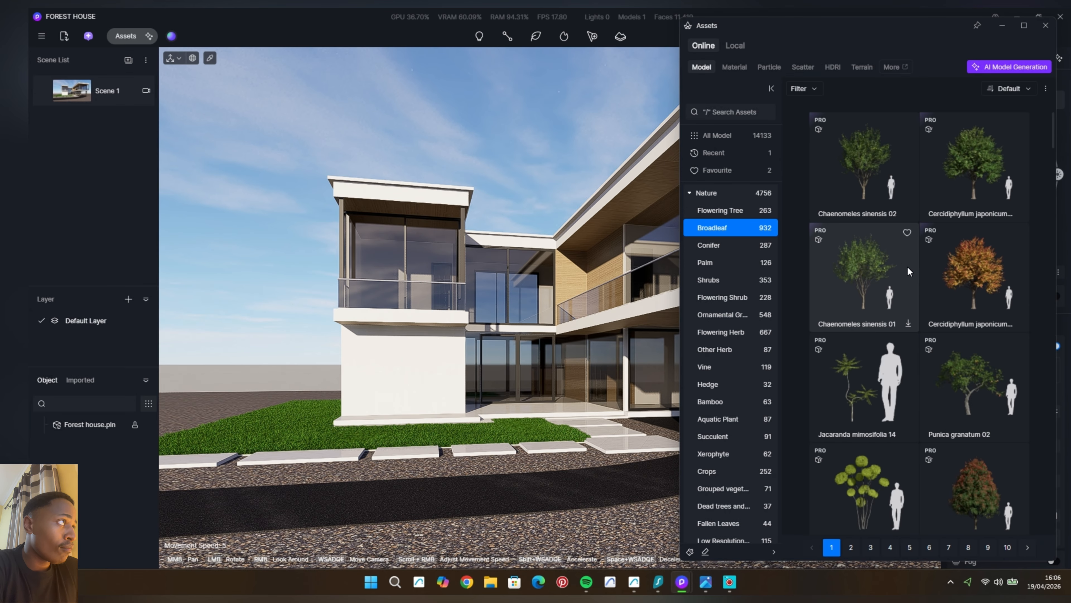
Place an Albizia falcataria 04 tree from page 9 at the front of the lawn and close the asset library.
click(987, 546)
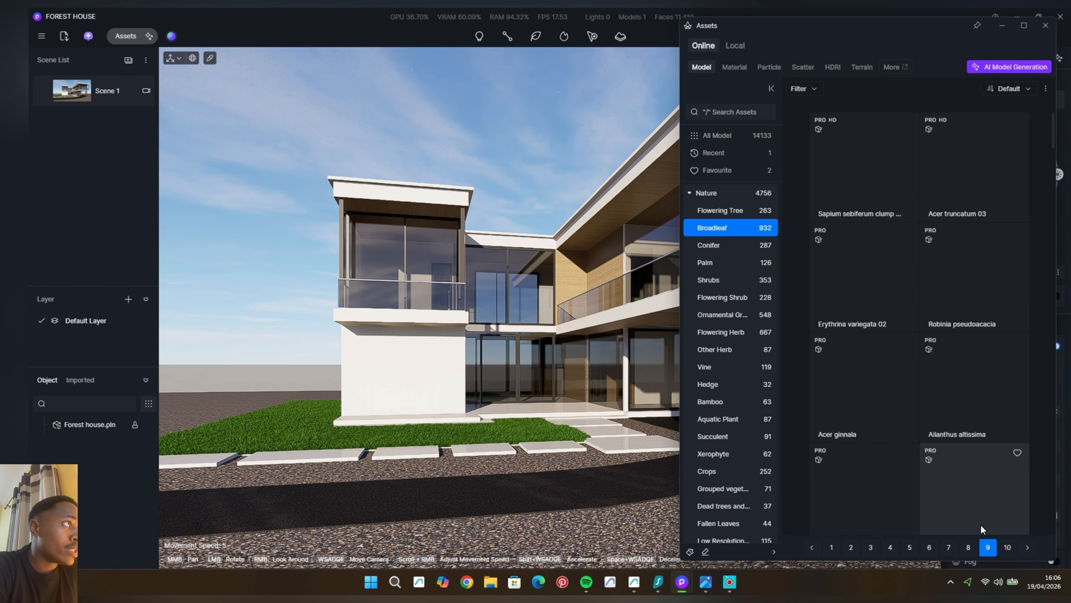
scroll(947, 412, down, 10)
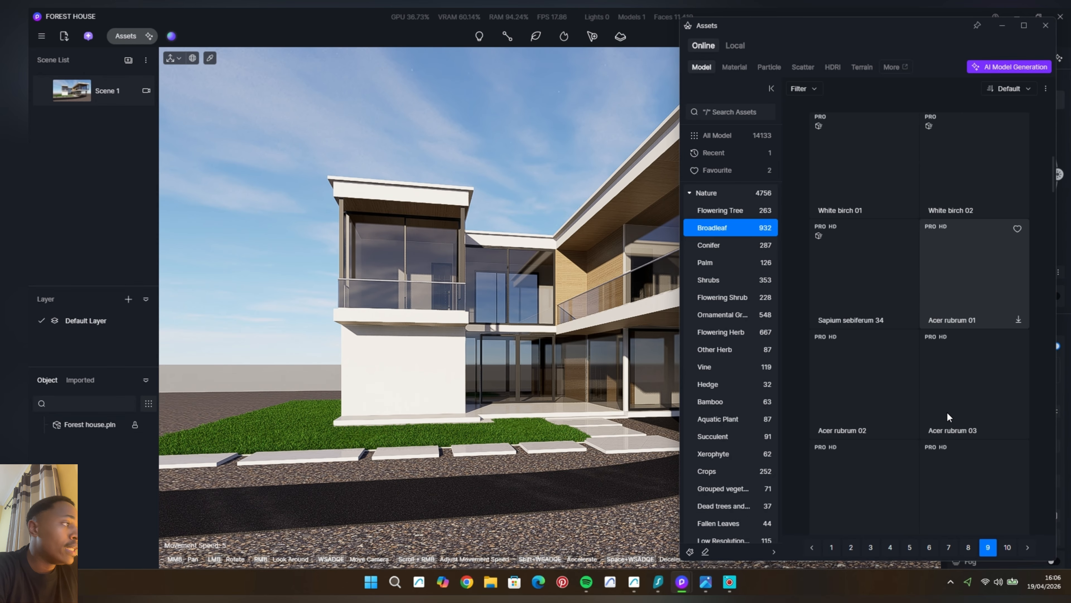
scroll(947, 411, down, 7)
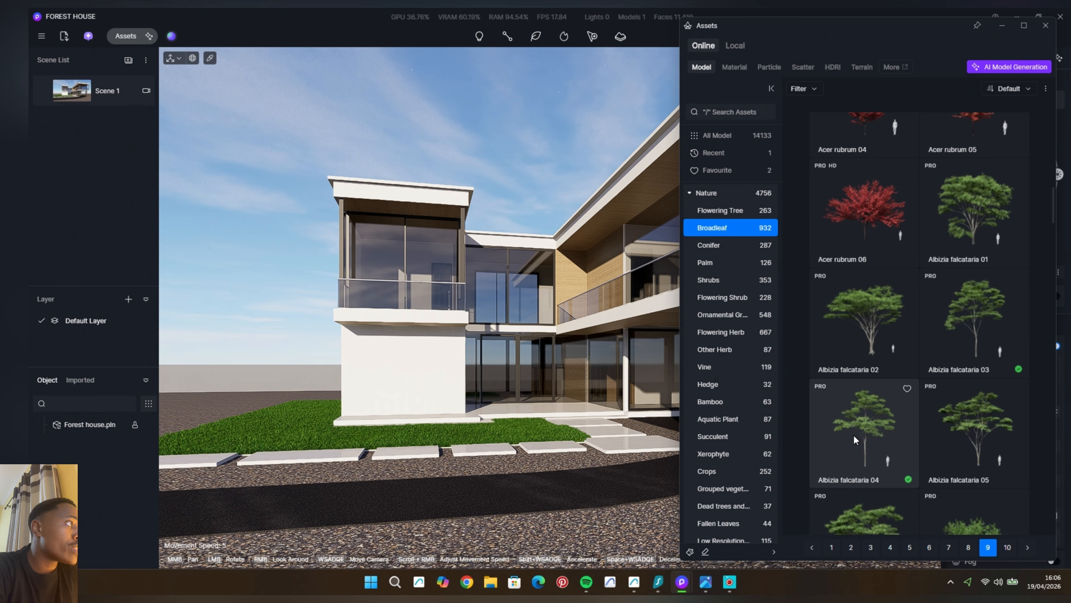
click(854, 435)
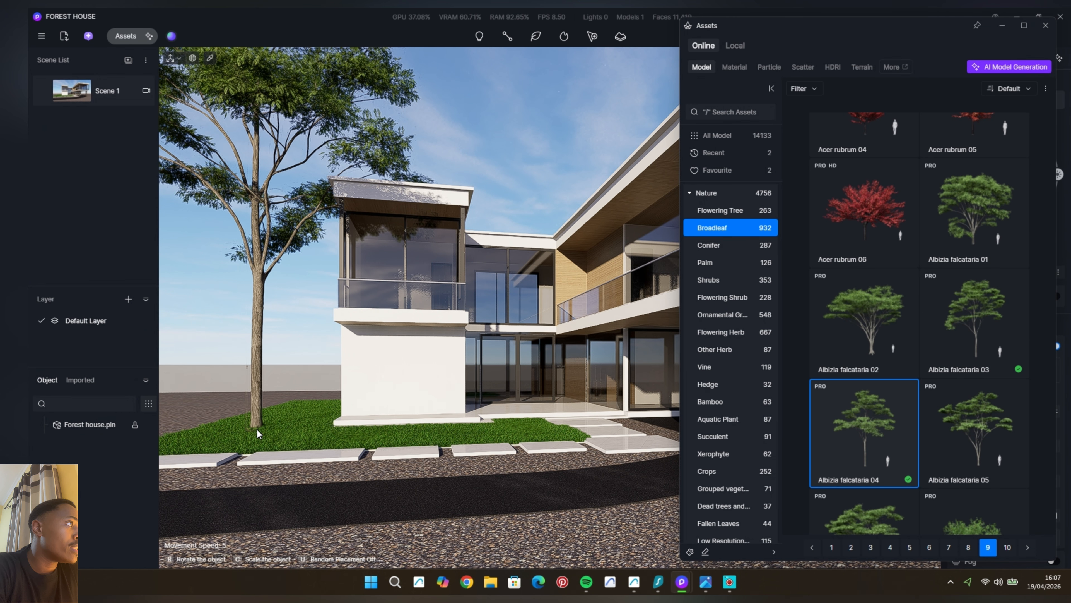
click(245, 442)
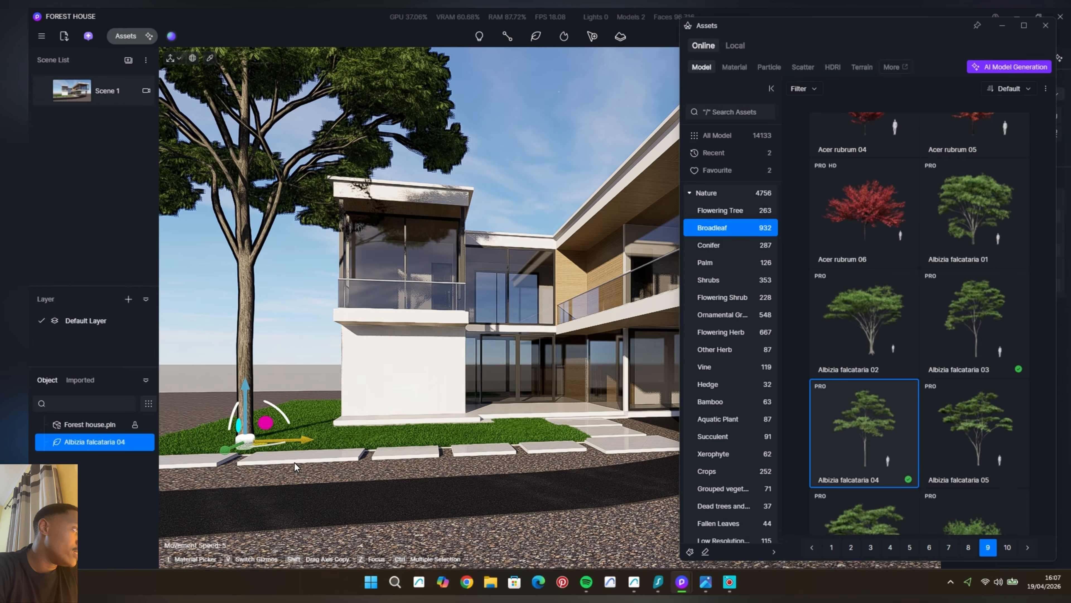
click(1046, 25)
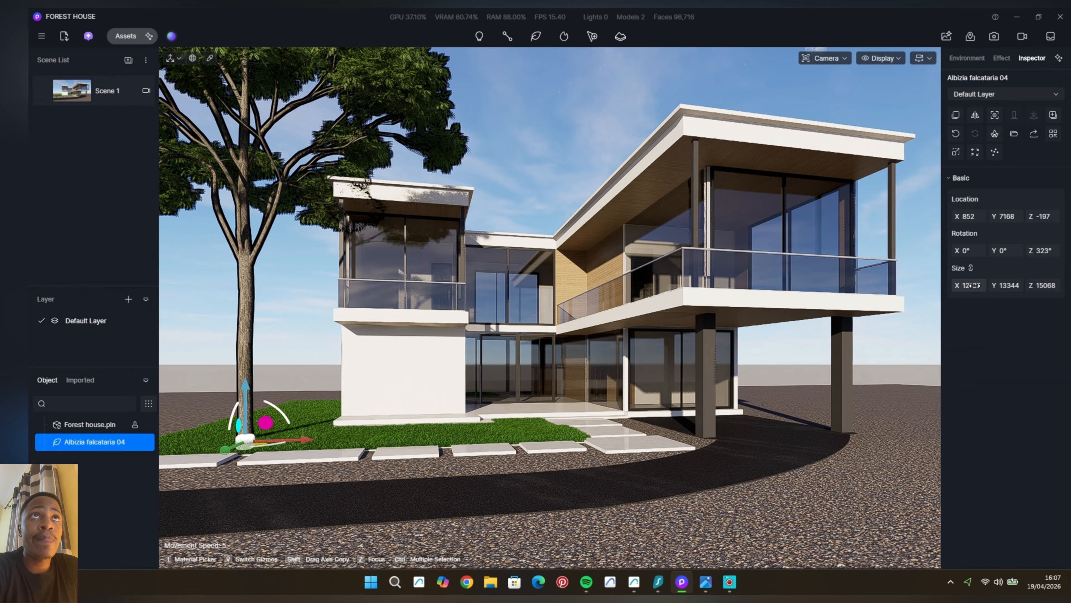
Enlarge the tree to about 15092 × 16592 × 18735 and move it in front of the white wall at X -1964.
drag(975, 285, 1046, 286)
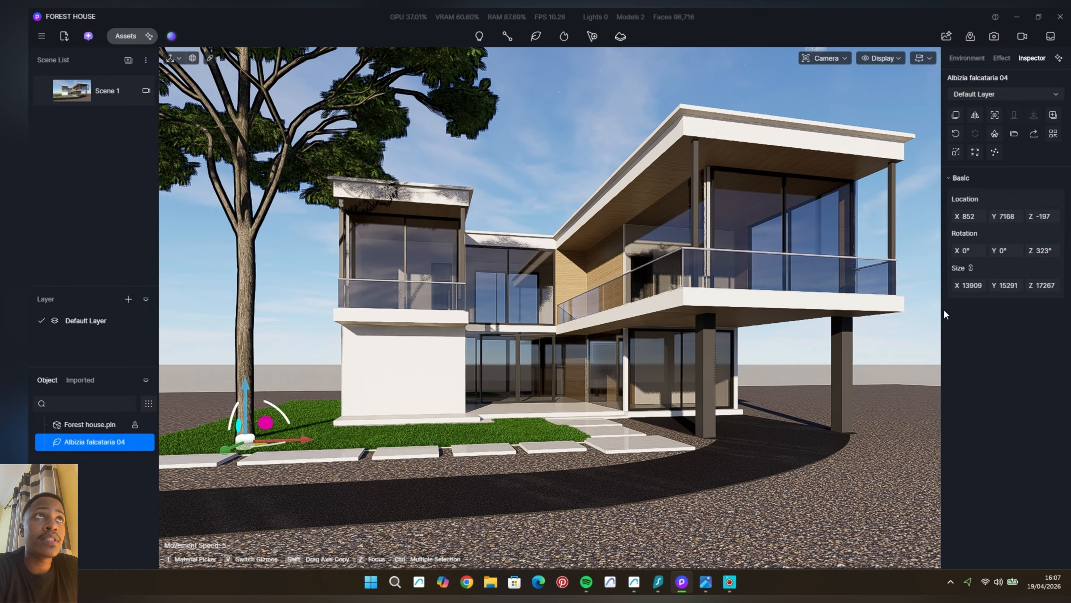
drag(973, 285, 1020, 286)
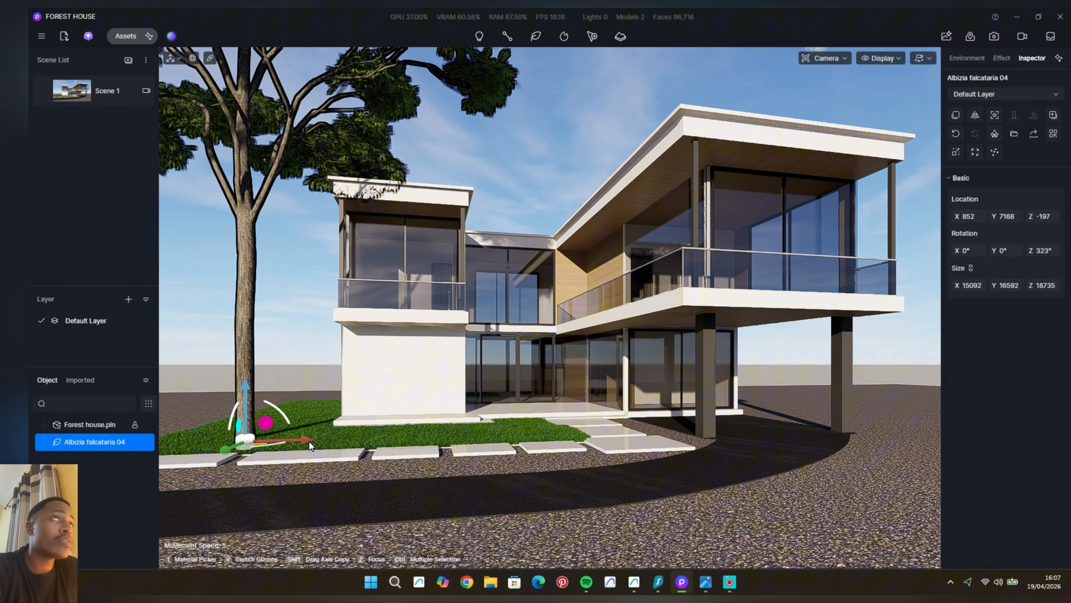
drag(309, 442, 417, 438)
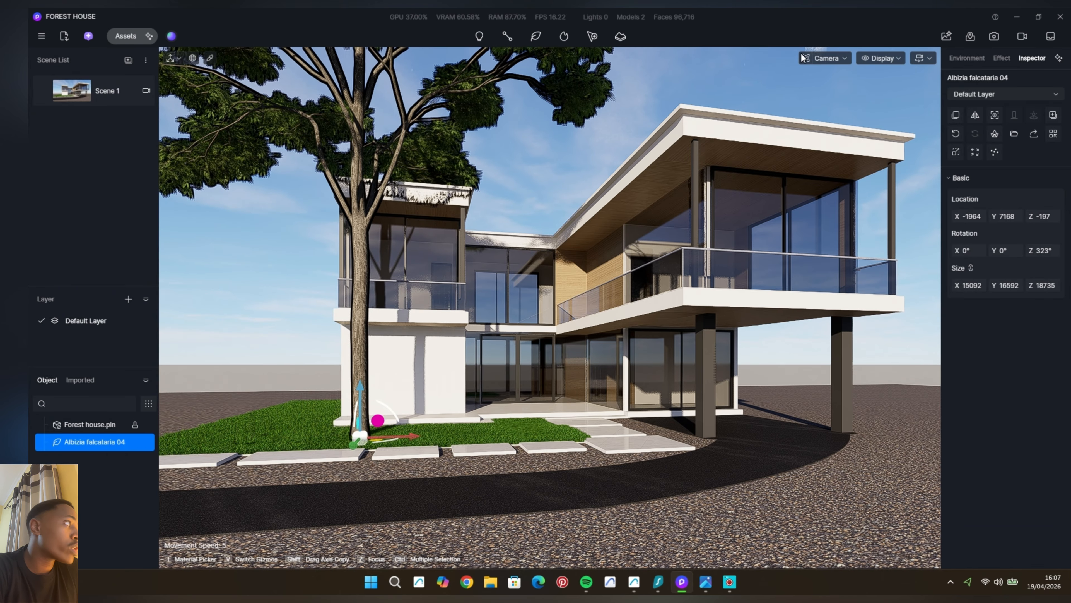
Adjust the tree's spot on the lawn from a free camera view, to location Y 6483 and a Z rotation of 353°.
click(827, 59)
click(797, 269)
drag(533, 364, 548, 427)
drag(411, 479, 428, 498)
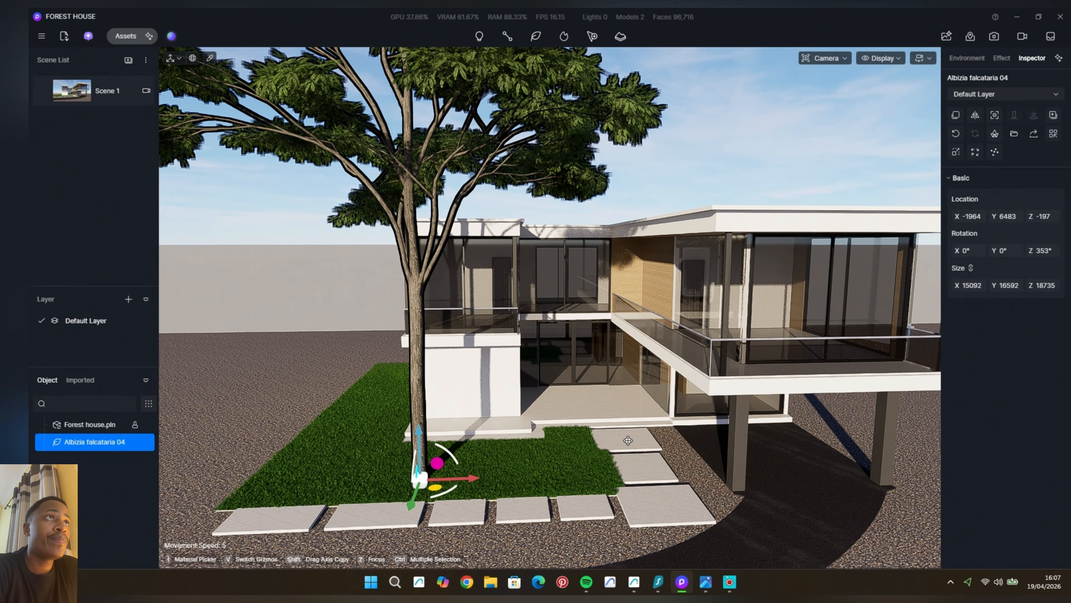
middle_drag(628, 441, 651, 429)
click(645, 448)
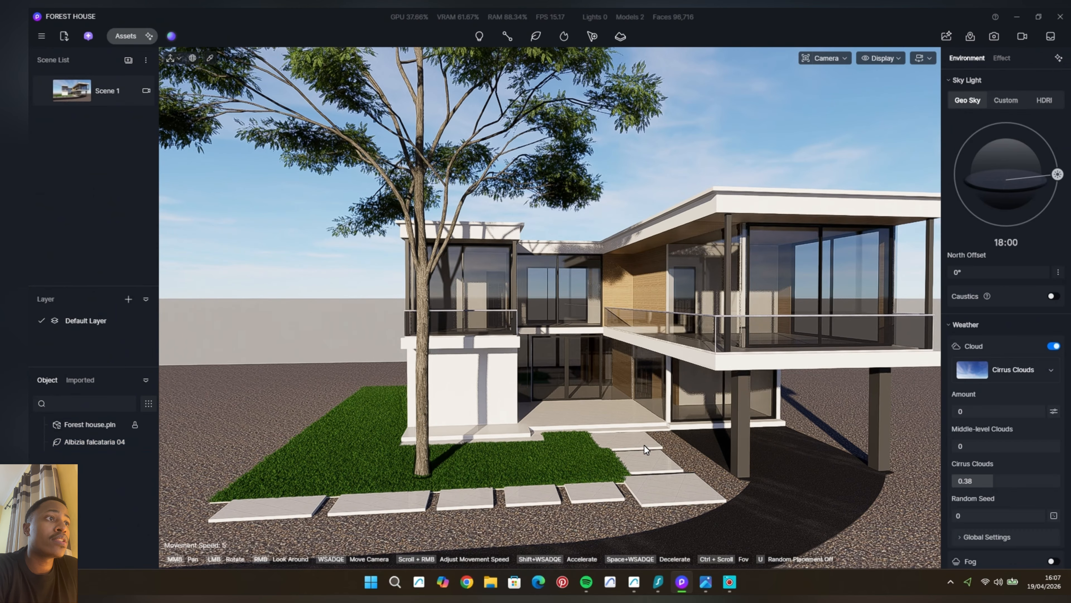
Return to the Scene 1 view and copy the lawn tree to behind the house, at about X -13883, Y 27845.
click(73, 98)
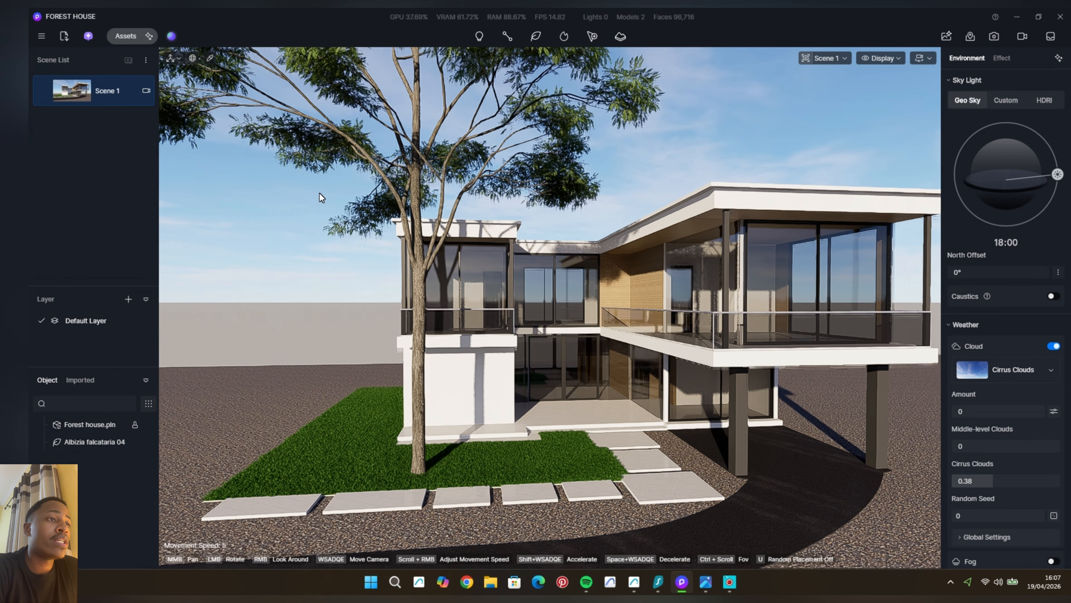
key(F8)
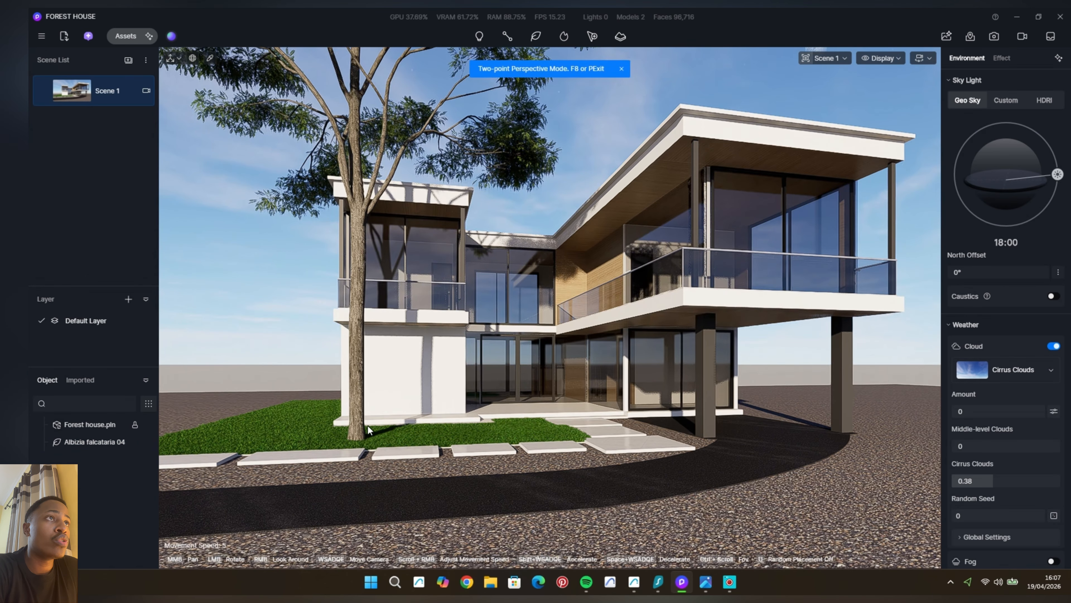
click(359, 433)
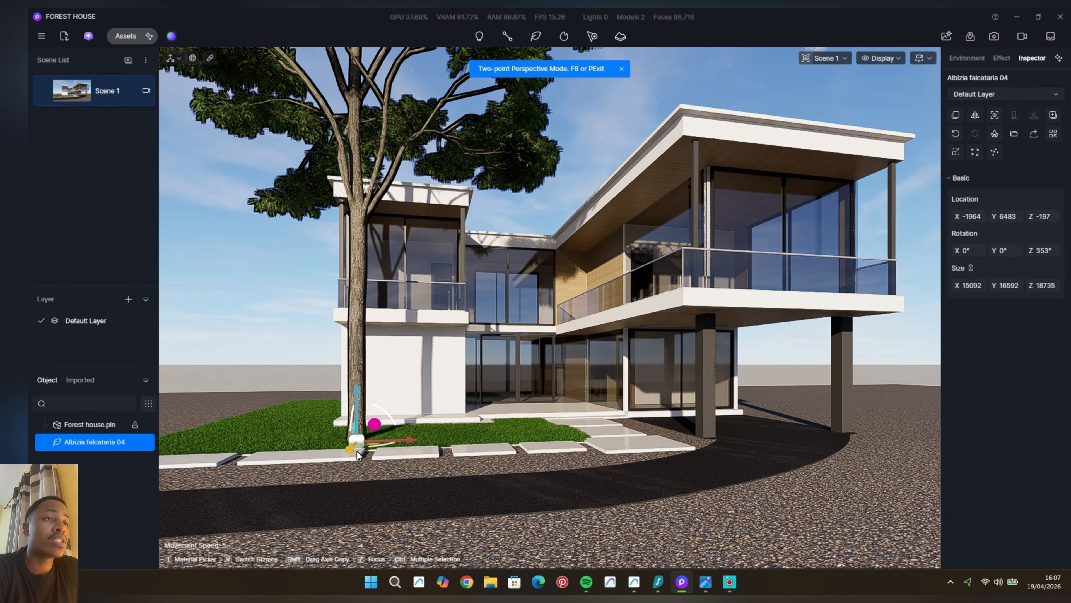
drag(352, 449, 611, 393)
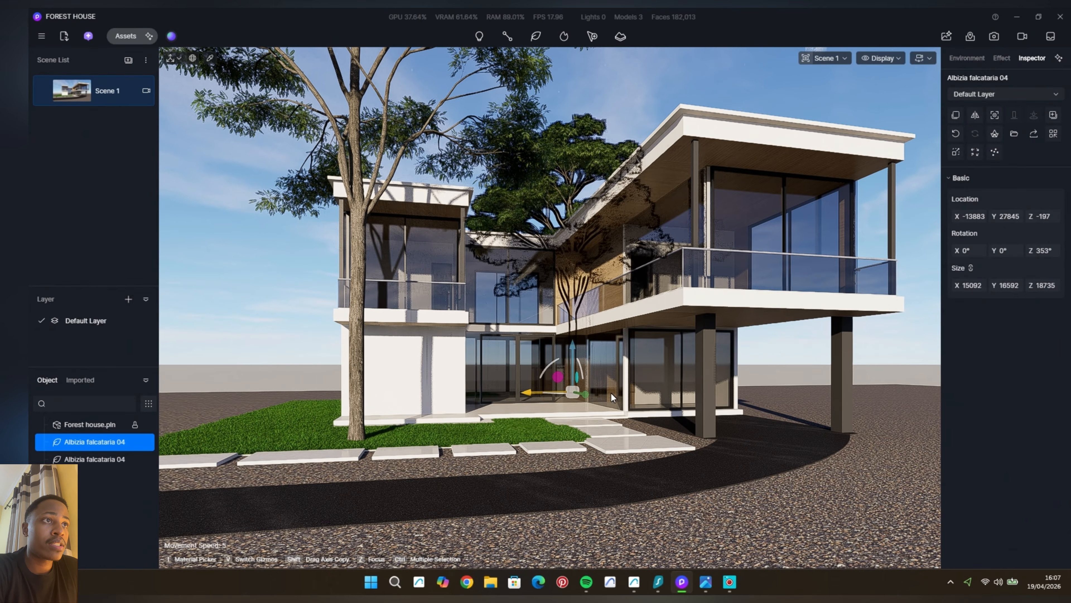
click(615, 119)
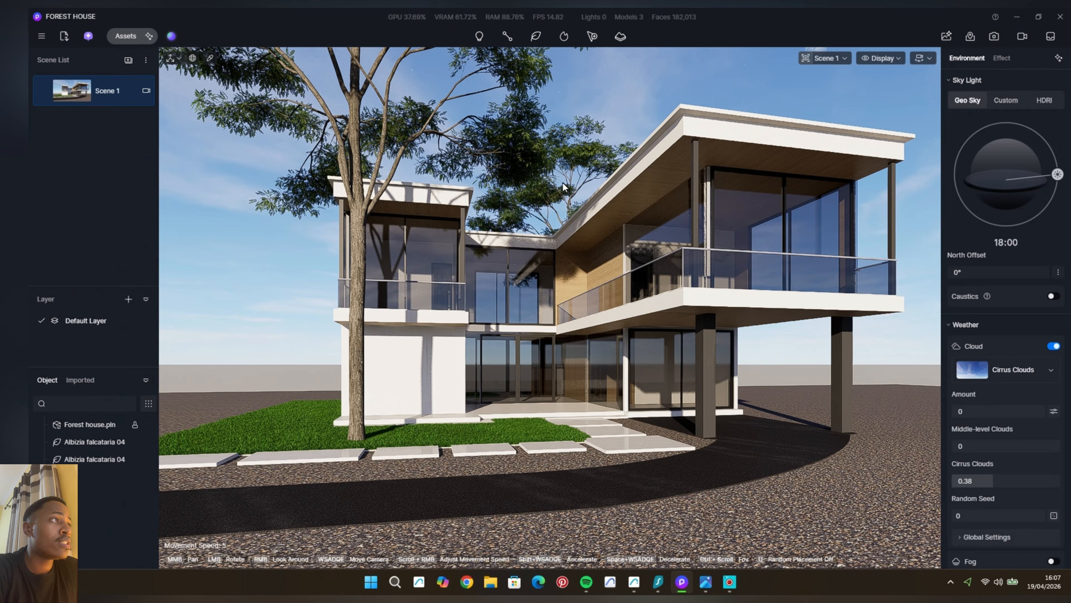
Copy the rear tree to behind the column-supported balcony wing, and shift the original rear tree to about X -16549.
click(549, 194)
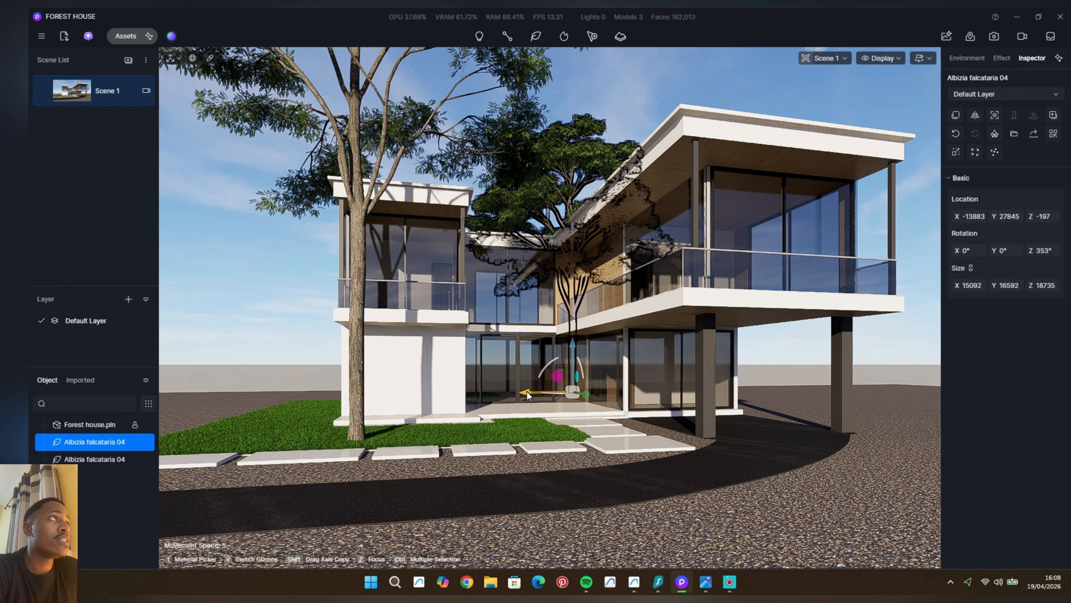
drag(565, 395, 762, 465)
click(559, 199)
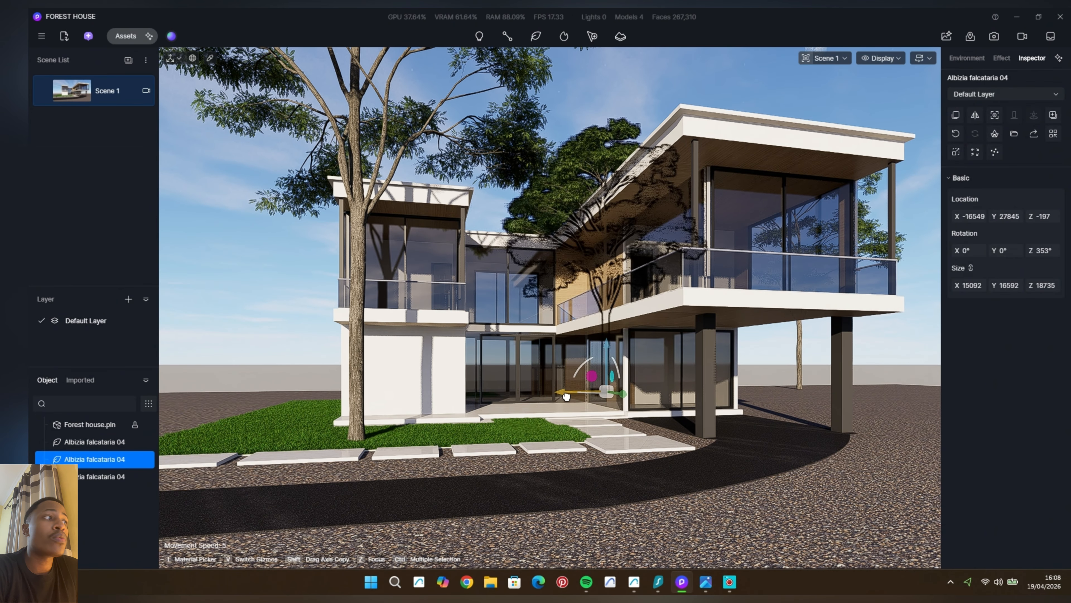
click(651, 103)
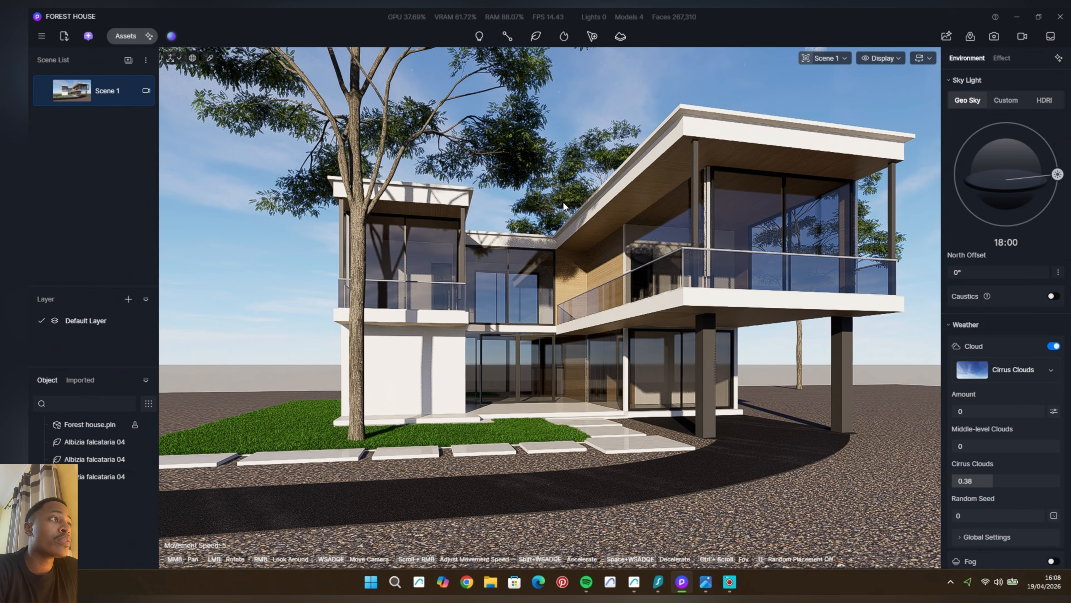
Copy the rear tree to the far side of the lawn at about X 6410, Y 27845, and save the project.
click(573, 383)
drag(562, 394, 219, 433)
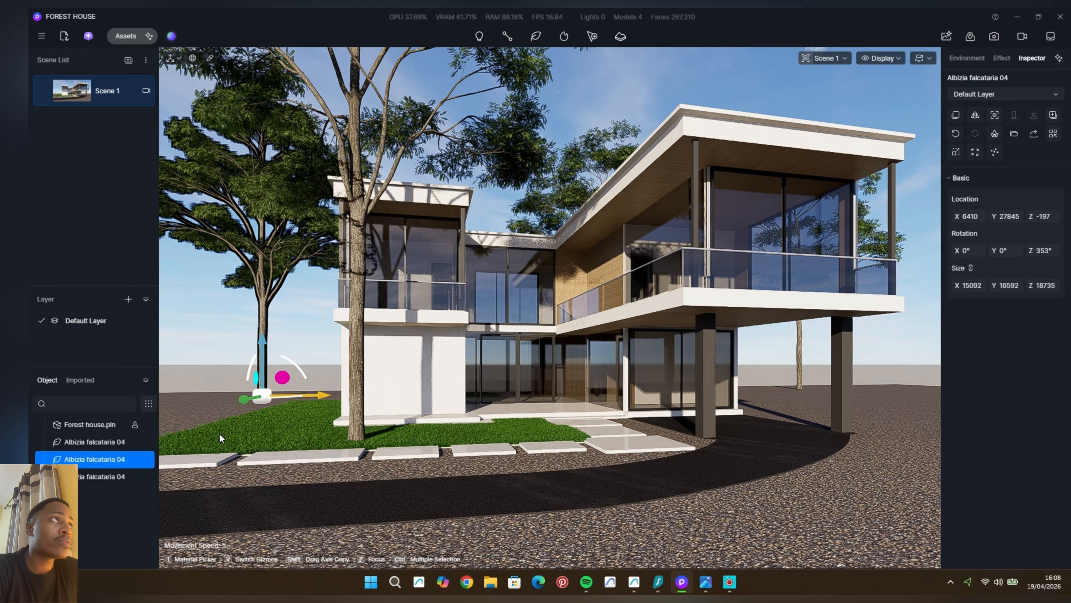
click(312, 317)
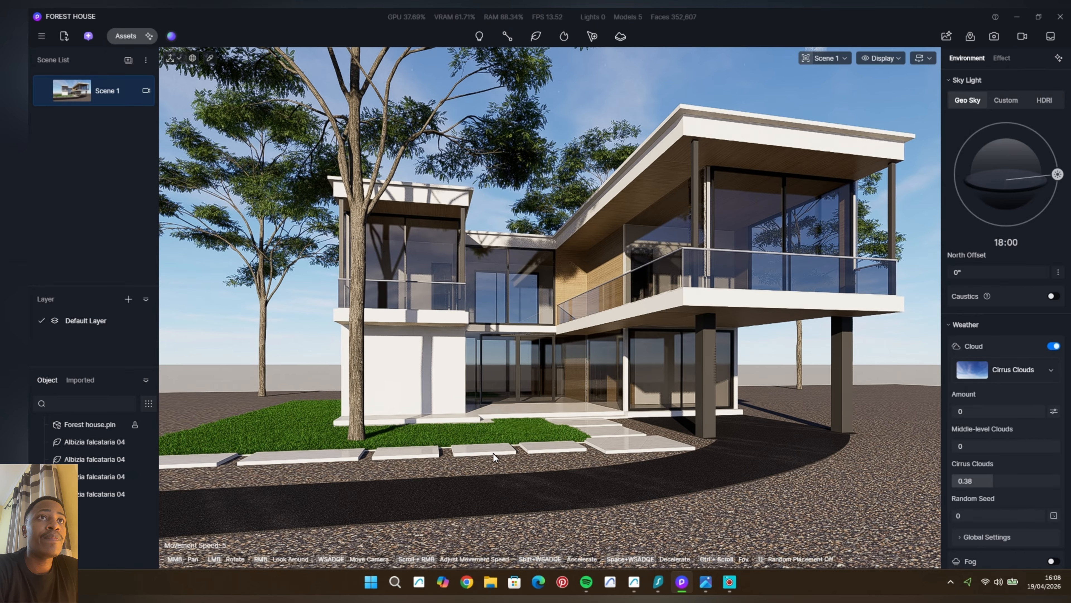
key(ctrl+s)
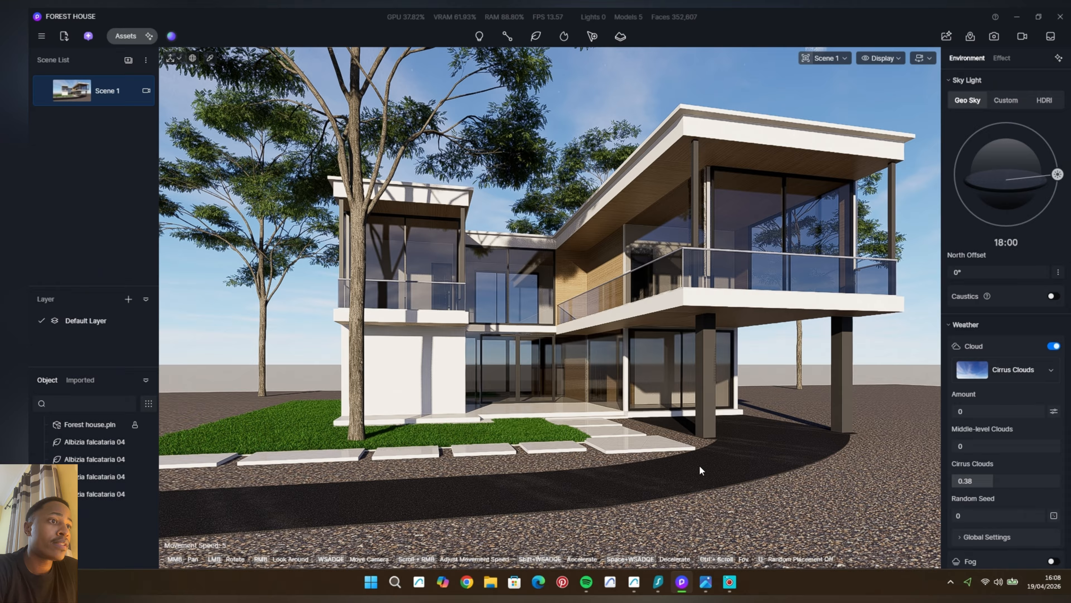
Switch to Archicad and offset the ground slab's edge along the lawn's outer side outward by about 10 m.
click(634, 581)
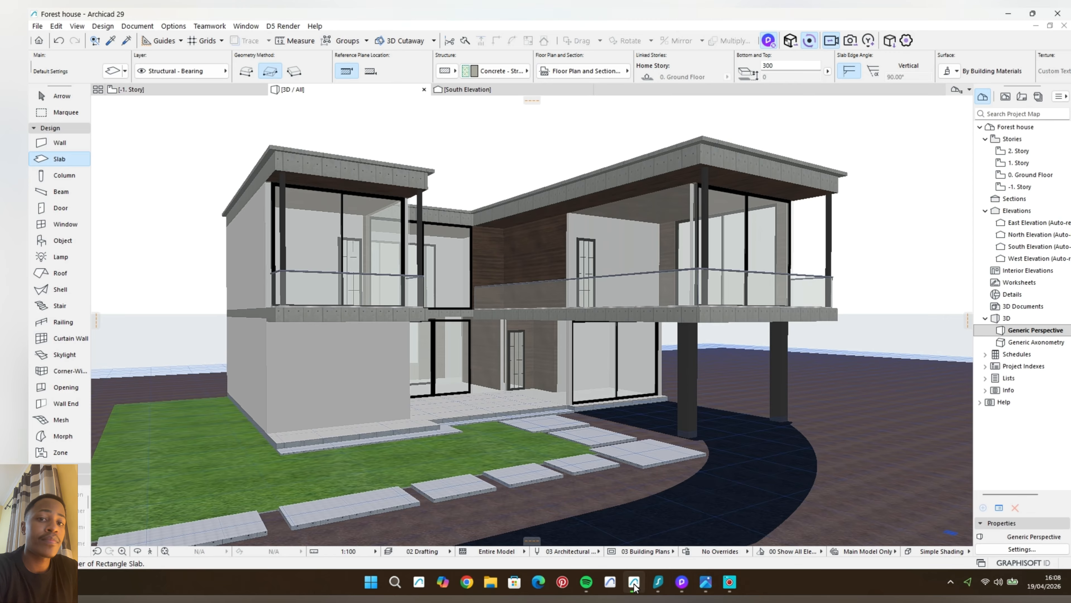
shift+middle_drag(464, 380, 561, 316)
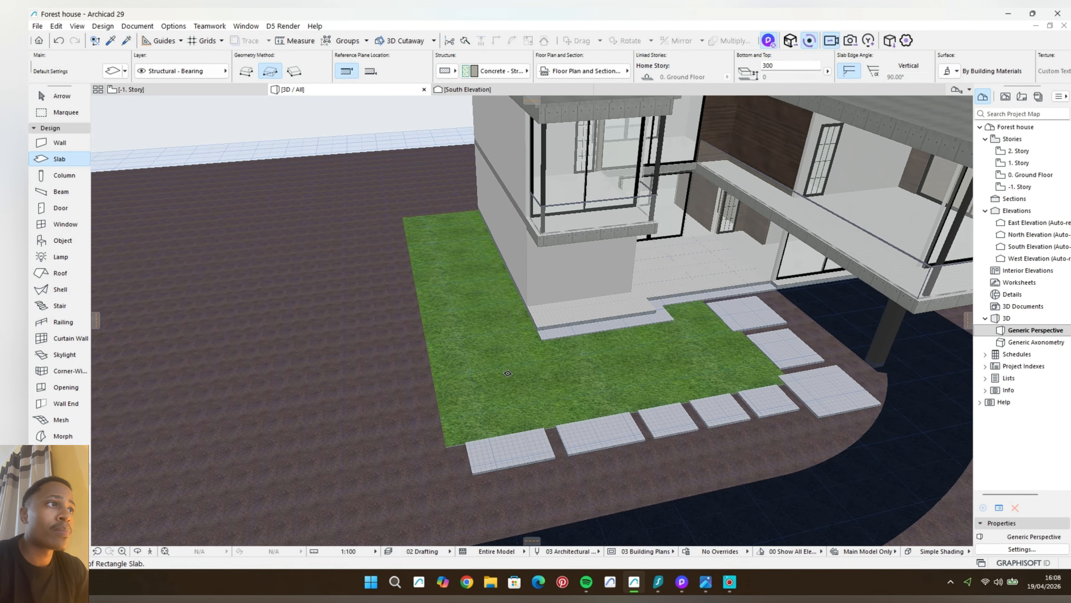
shift+click(423, 396)
click(434, 382)
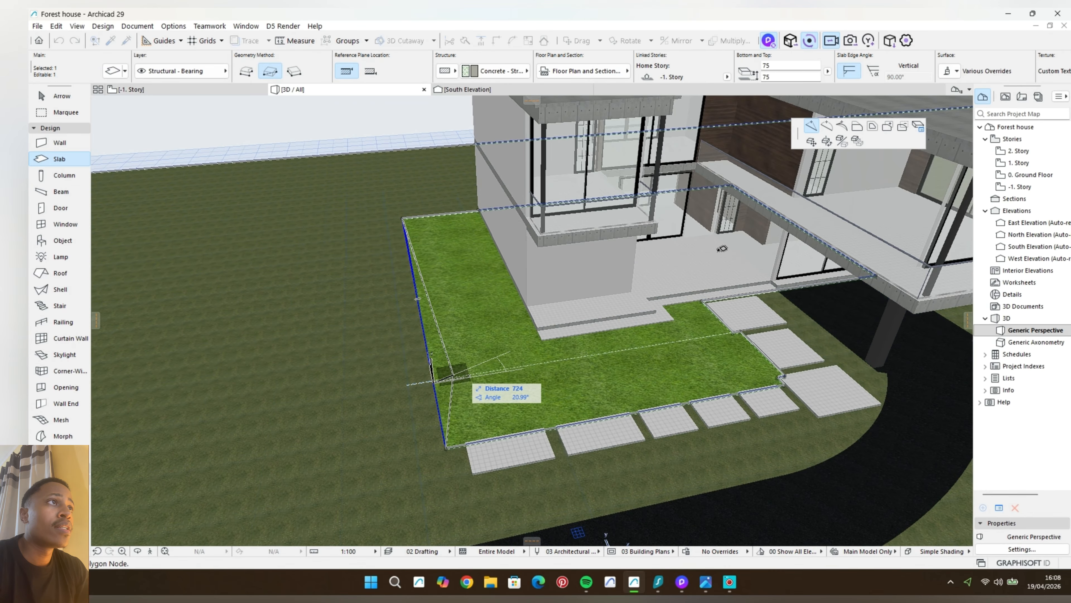
click(857, 129)
scroll(477, 405, down, 3)
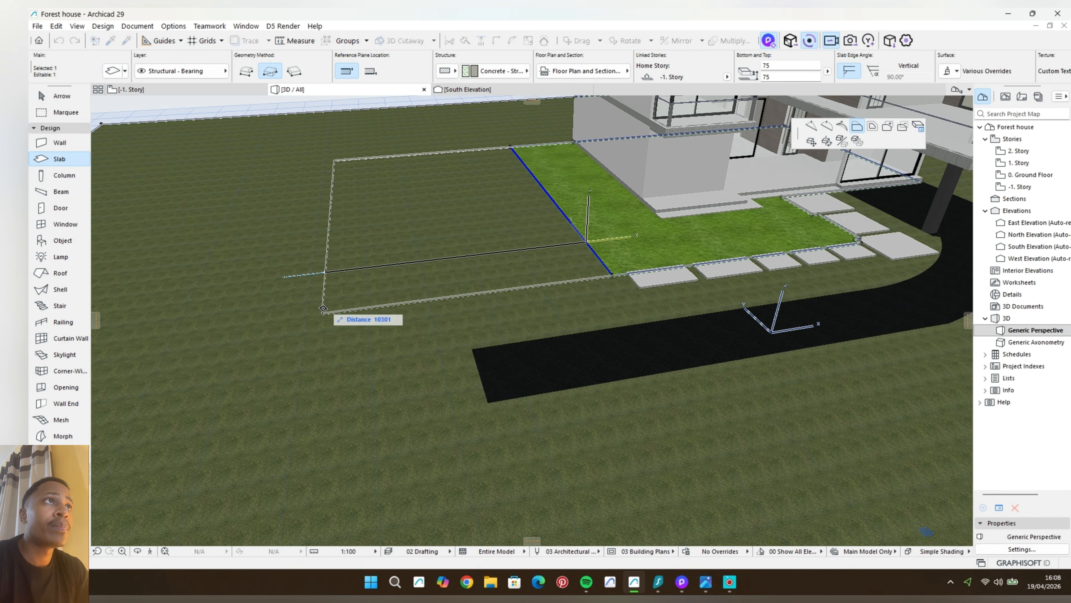
click(303, 314)
Offset the ground slab's opening edge at the lawn's rear end away from the lawn, and clear the selection.
shift+middle_drag(447, 264, 390, 358)
scroll(433, 355, up, 5)
click(436, 360)
click(239, 323)
key(Escape)
scroll(464, 367, down, 3)
key(Escape)
Offset the lawn slab's short rear edge and long outer edge to fill the enlarged opening in the ground slab.
shift+click(466, 314)
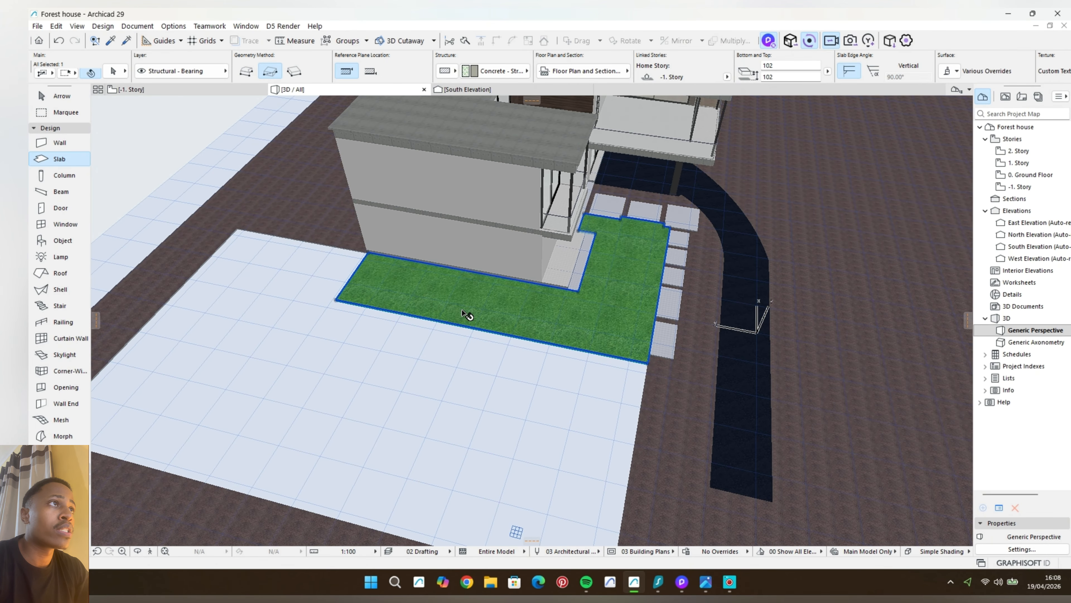
scroll(367, 273, down, 2)
middle_drag(366, 272, 432, 251)
click(432, 251)
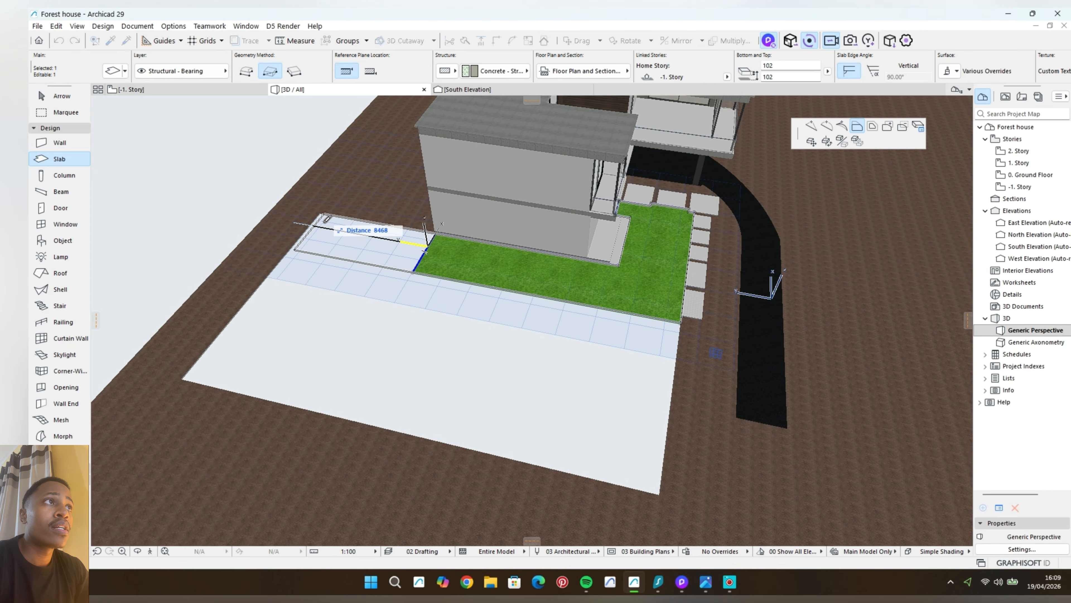
click(323, 219)
click(491, 287)
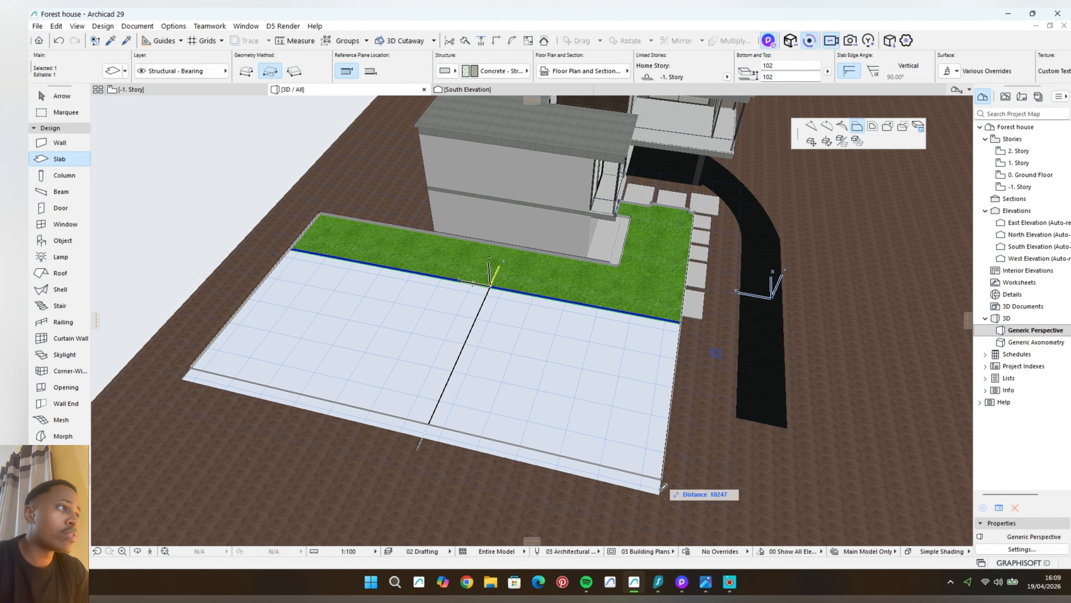
click(658, 476)
shift+middle_drag(716, 352, 482, 356)
key(Escape)
Offset the ground opening's outer edge farther from the house and extend the lawn slab's outer edge to match.
middle_drag(293, 332, 498, 376)
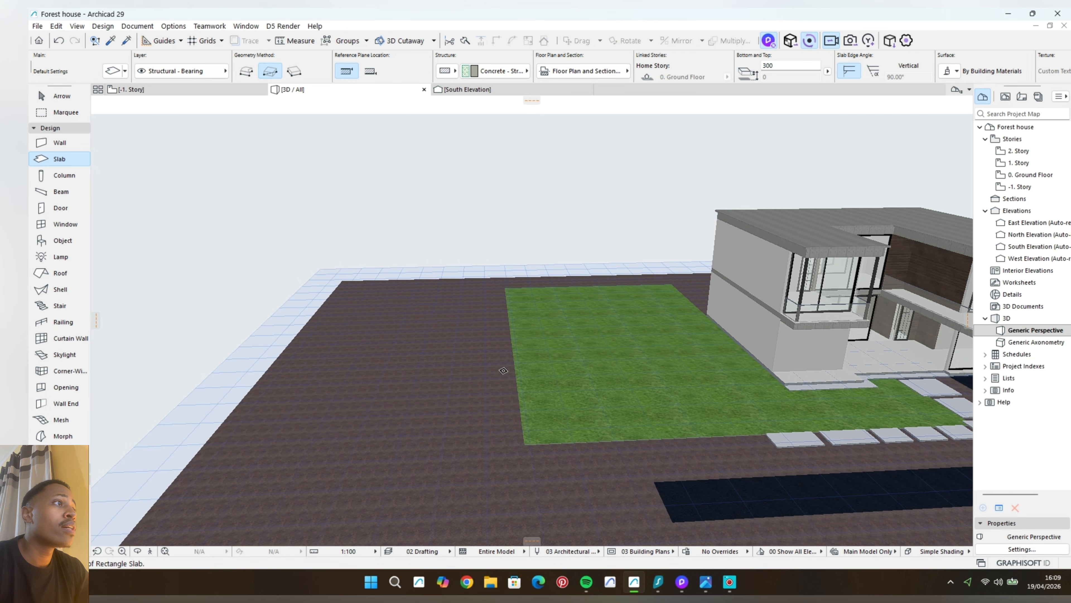
shift+click(494, 394)
click(516, 375)
click(393, 375)
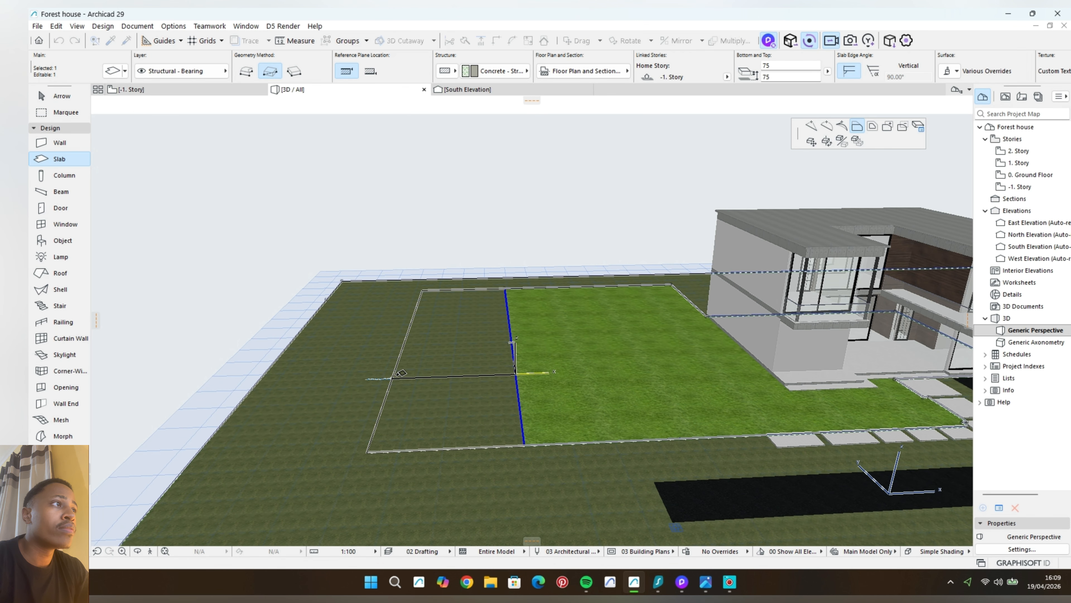
click(525, 346)
click(512, 351)
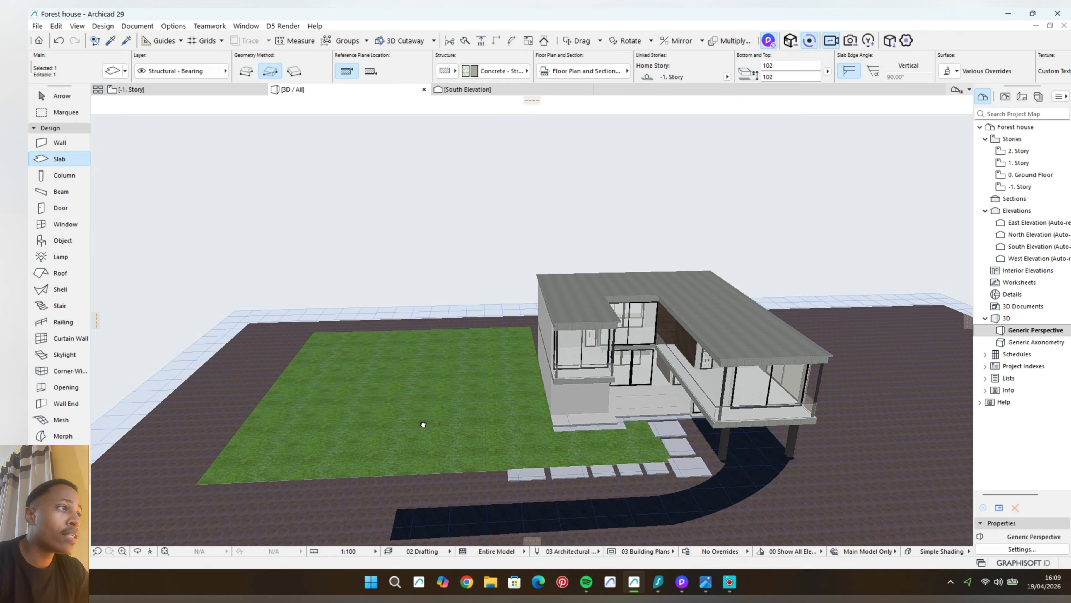
Offset the ground slab's opening edge behind the house so the opening runs partway along the rear wall.
scroll(422, 422, down, 3)
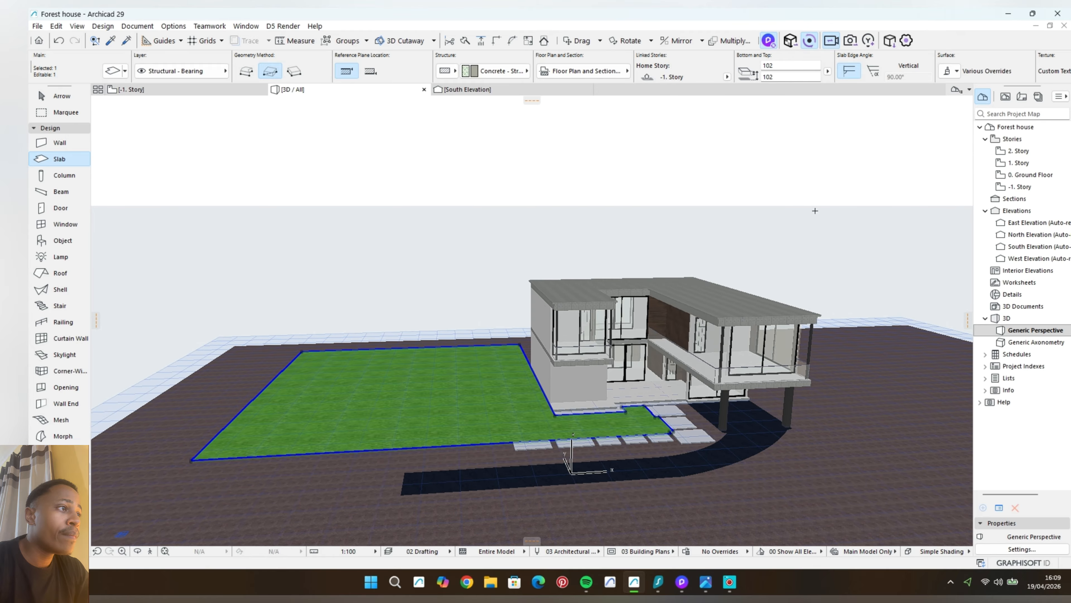
shift+middle_drag(422, 422, 715, 374)
scroll(674, 402, up, 2)
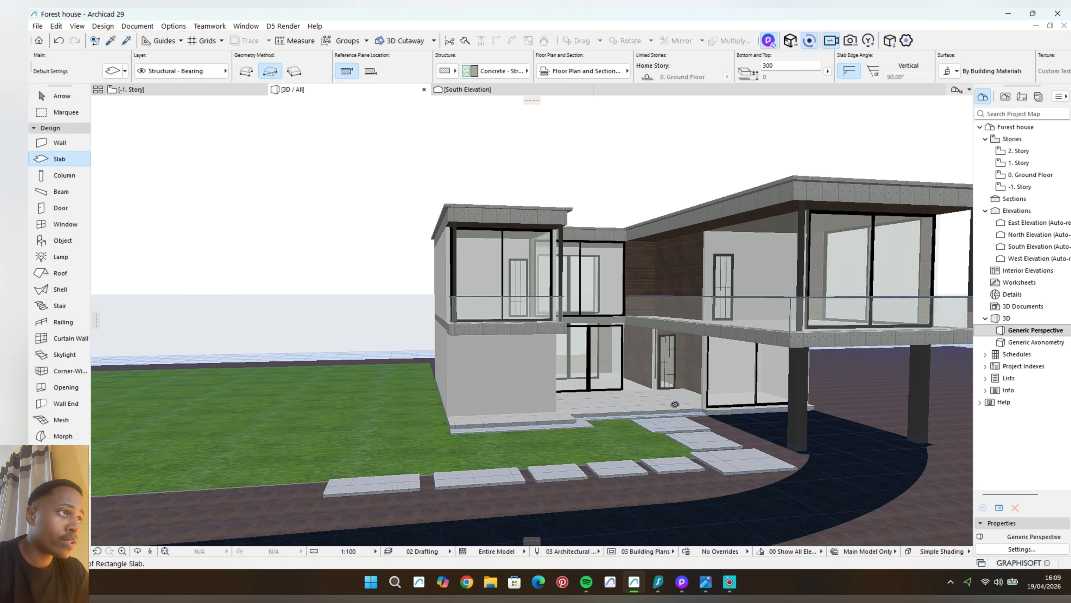
scroll(637, 346, down, 3)
shift+middle_drag(639, 346, 601, 371)
scroll(646, 384, up, 3)
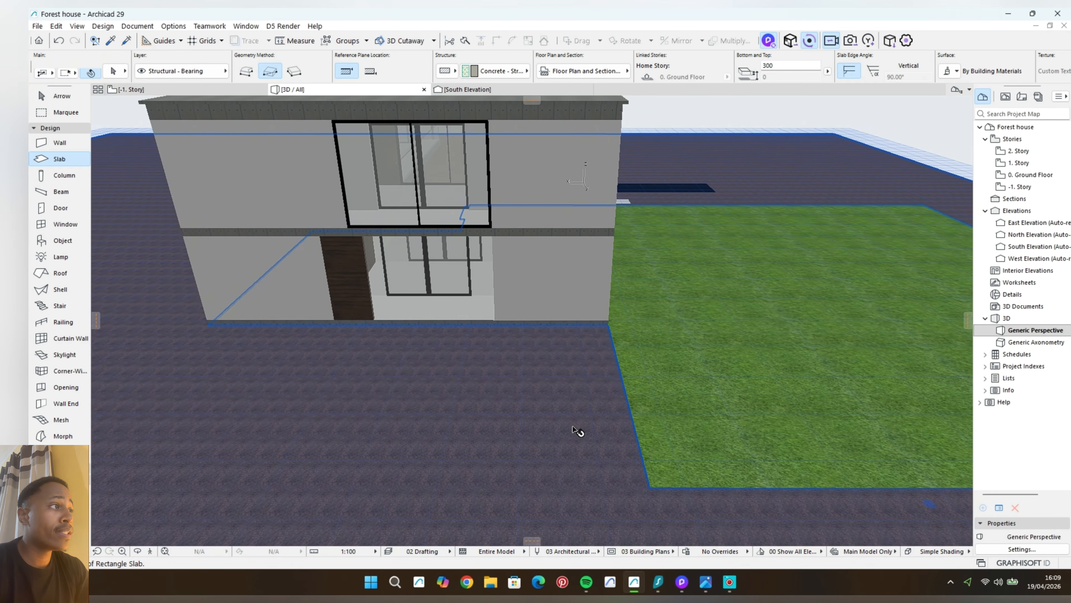
shift+click(628, 435)
click(640, 440)
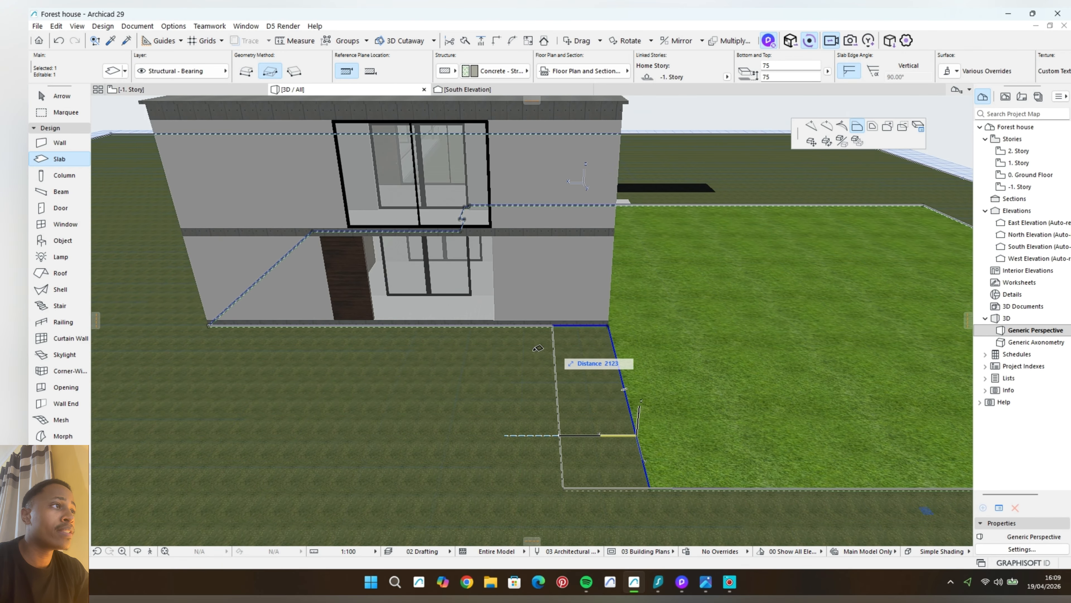
click(497, 325)
Extend the lawn slab's edge behind the house to fill the new opening along the rear wall.
shift+click(648, 403)
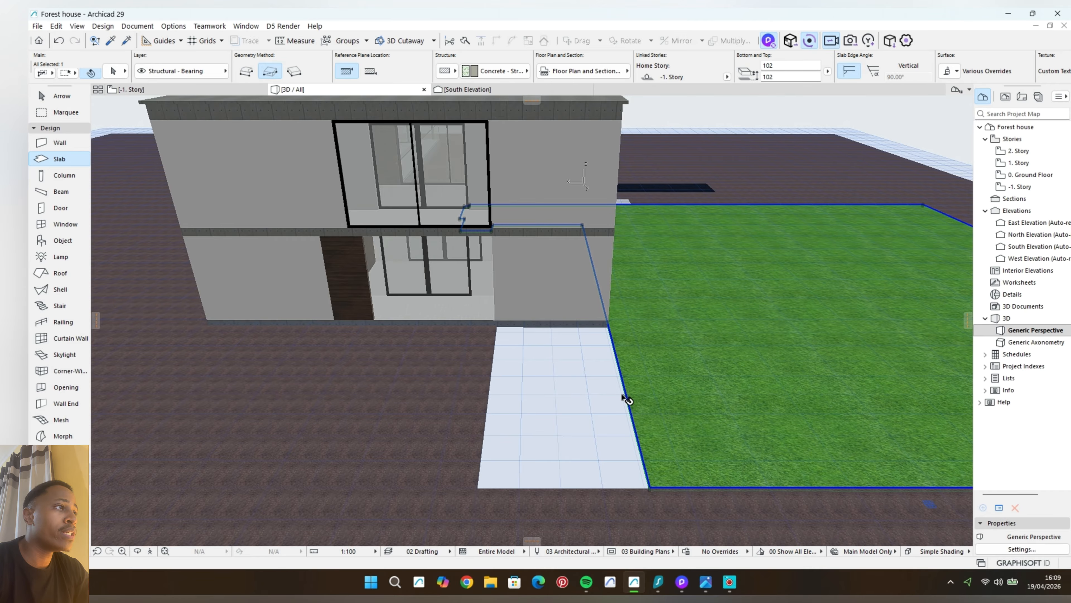
click(625, 386)
right_click(613, 365)
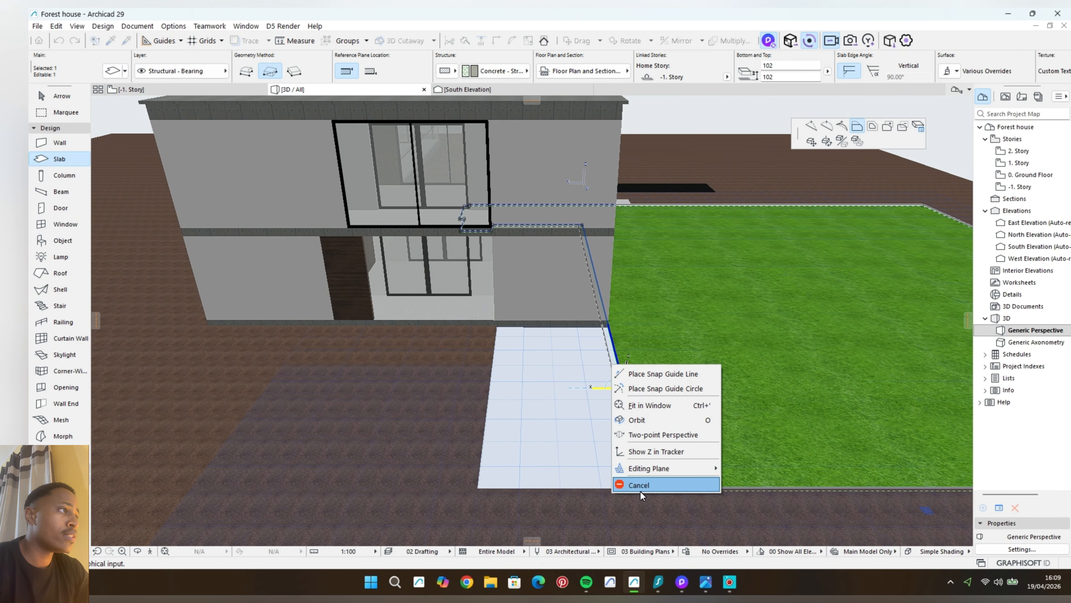
click(640, 489)
scroll(615, 330, up, 4)
click(610, 345)
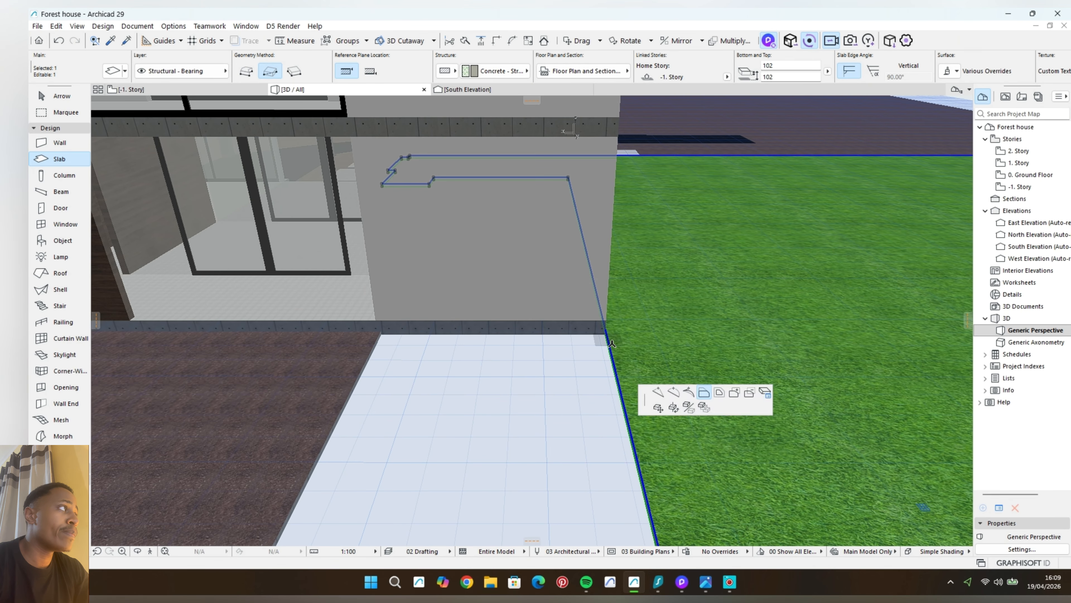
click(812, 127)
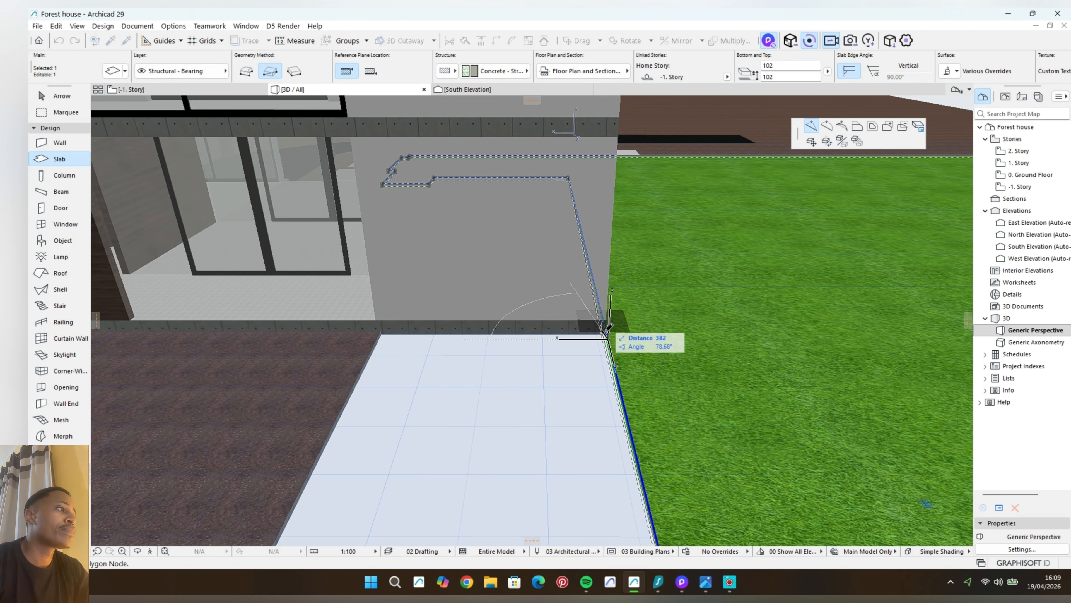
click(607, 339)
click(614, 365)
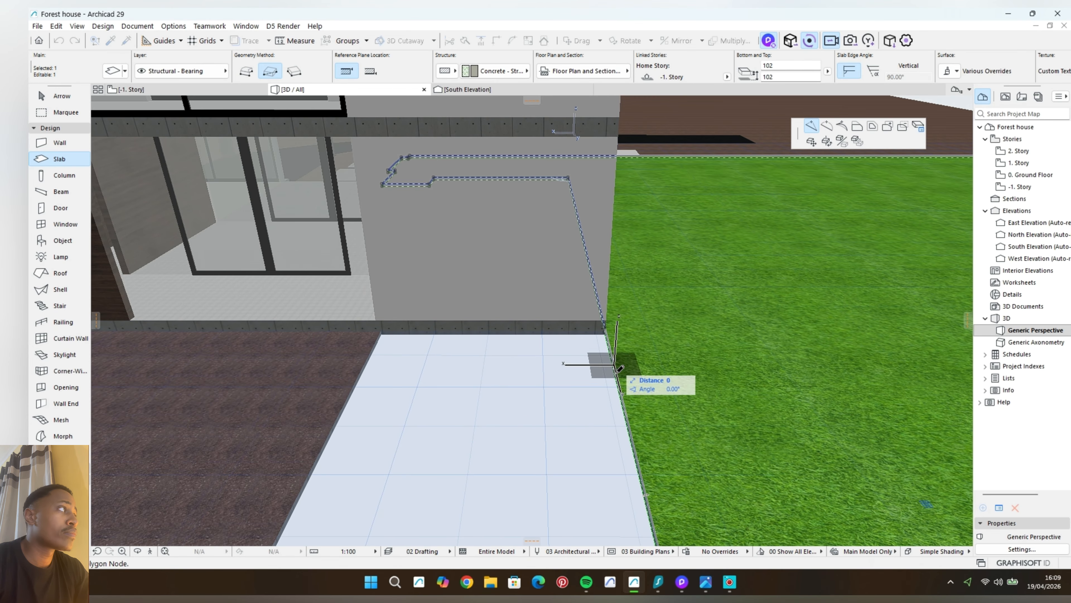
click(857, 126)
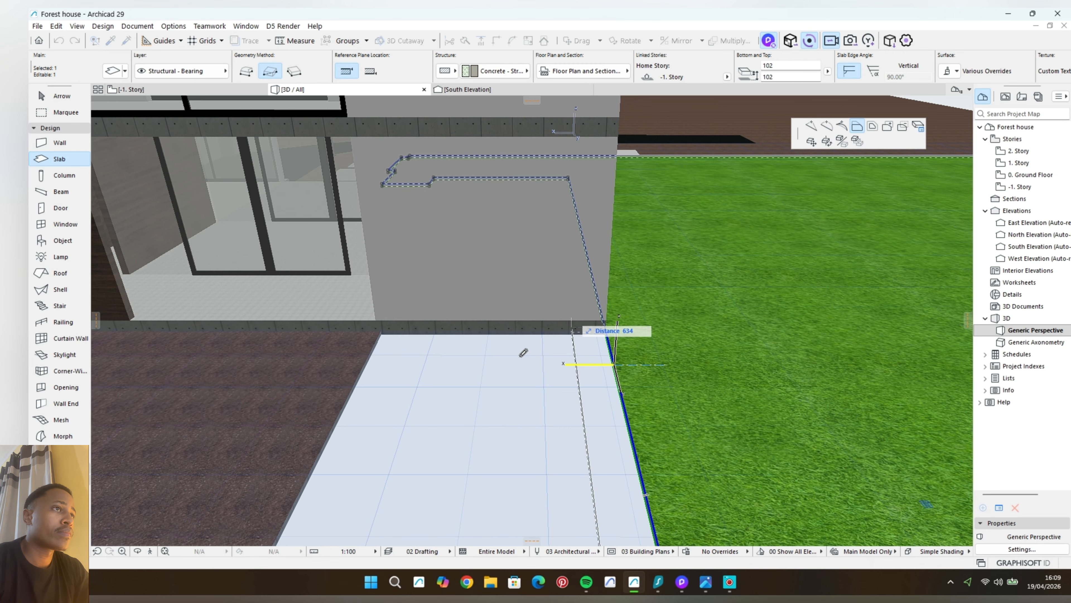
click(383, 334)
Check the extended lawn around the house, switch to D5 Render and restore the Scene 1 view.
scroll(623, 334, down, 5)
shift+middle_drag(623, 334, 402, 318)
key(Escape)
scroll(477, 316, up, 4)
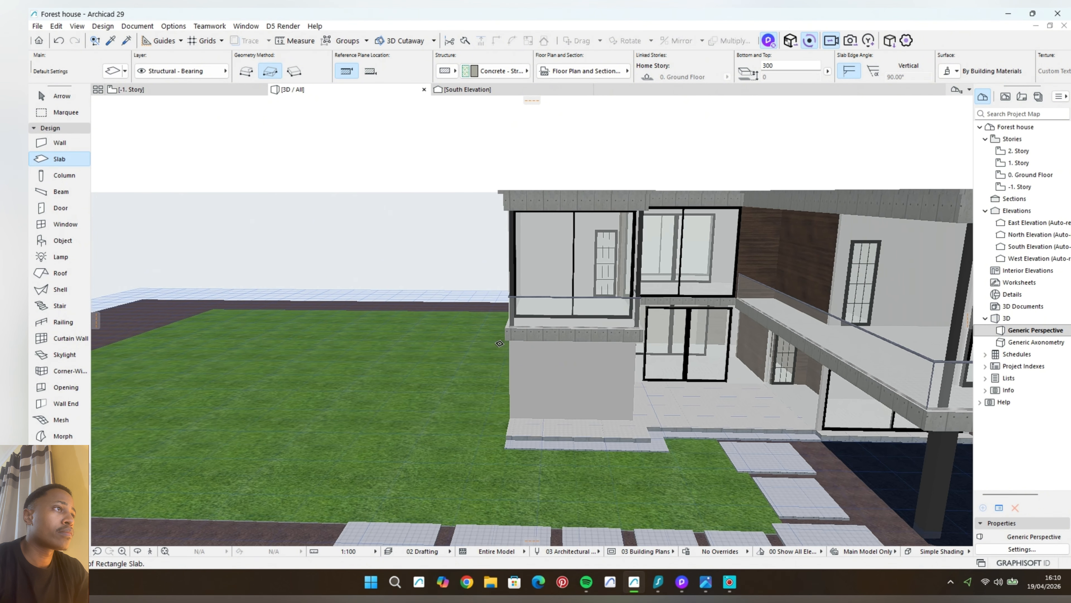
mouse_move(477, 316)
shift+middle_down()
mouse_move(447, 310)
mouse_move(486, 314)
shift+middle_up()
scroll(467, 314, down, 2)
scroll(483, 316, up, 2)
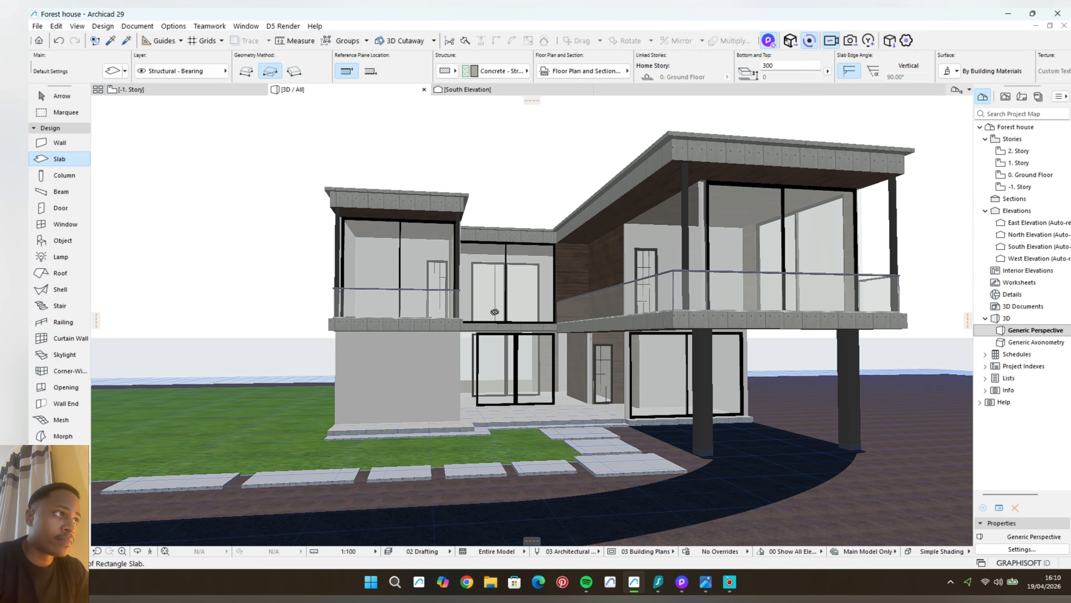
click(682, 582)
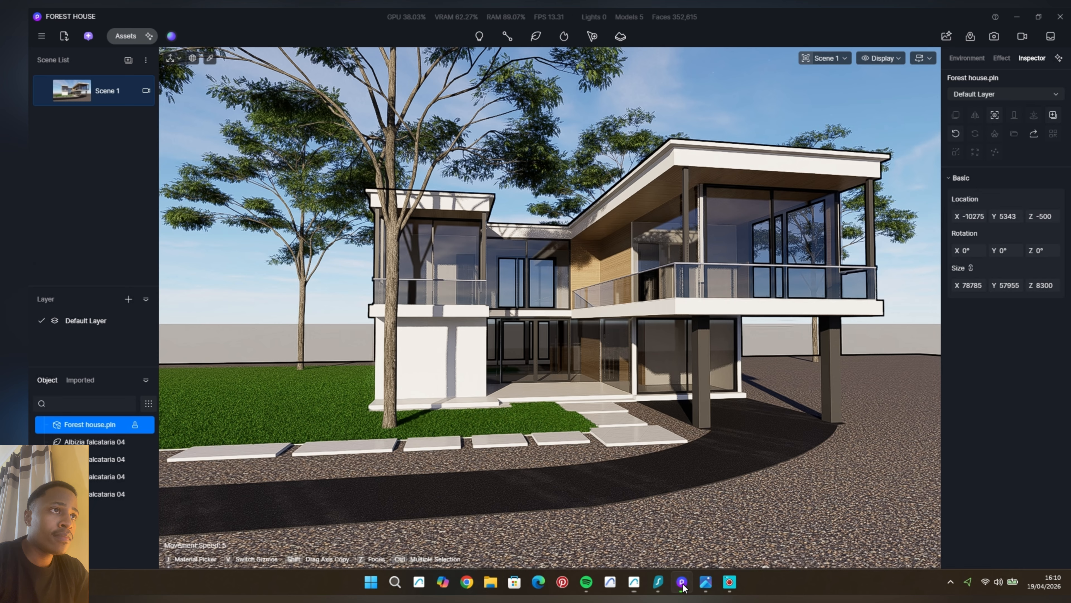
click(349, 287)
scroll(574, 333, up, 2)
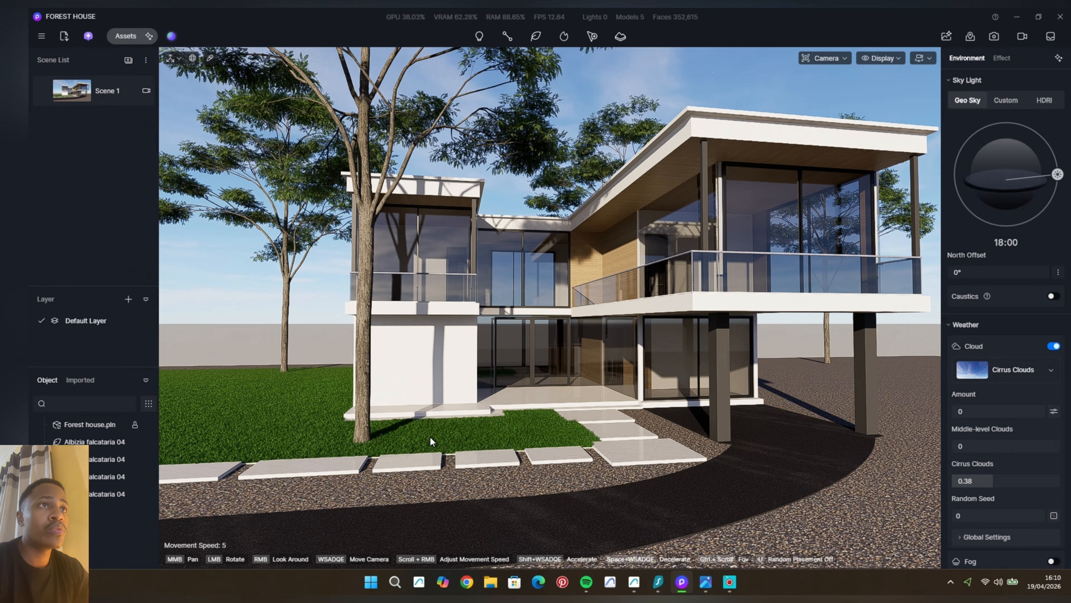
click(54, 94)
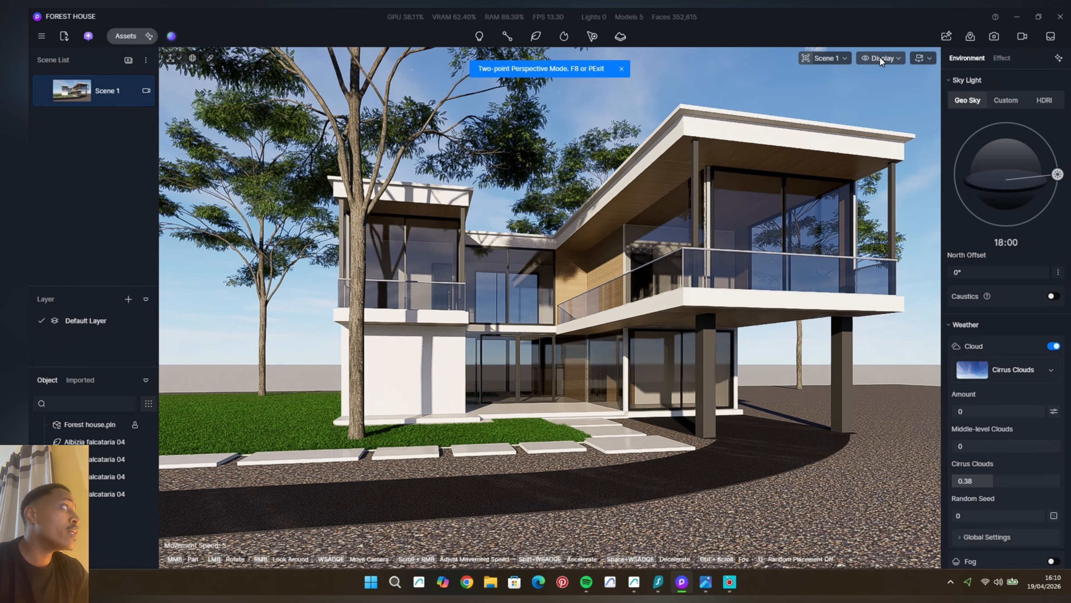
Set the Scene 1 camera's focal length to 25 mm and save the project.
click(897, 57)
click(845, 57)
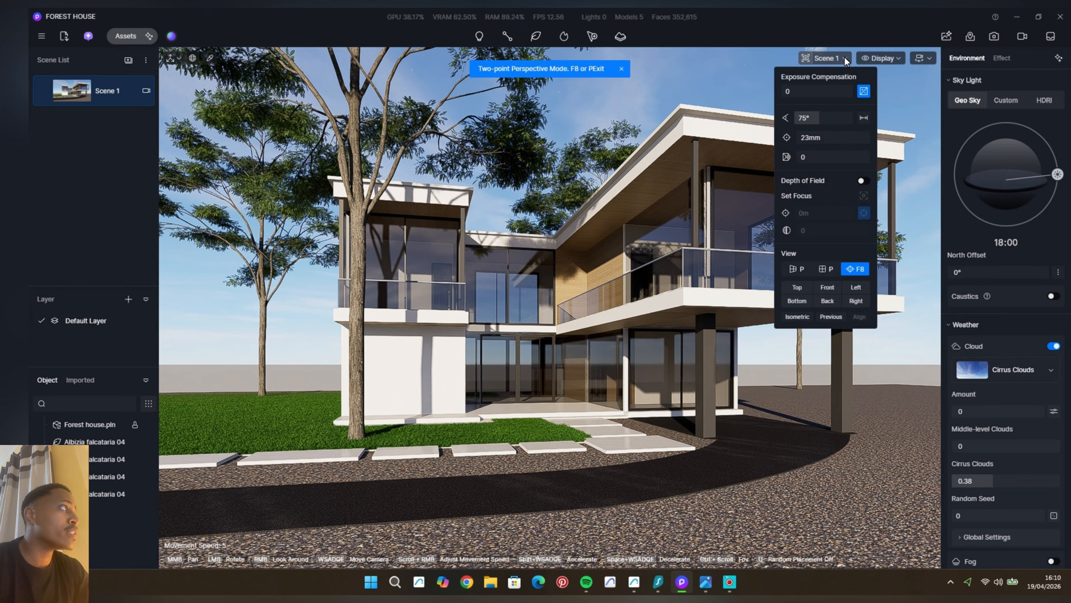
click(822, 137)
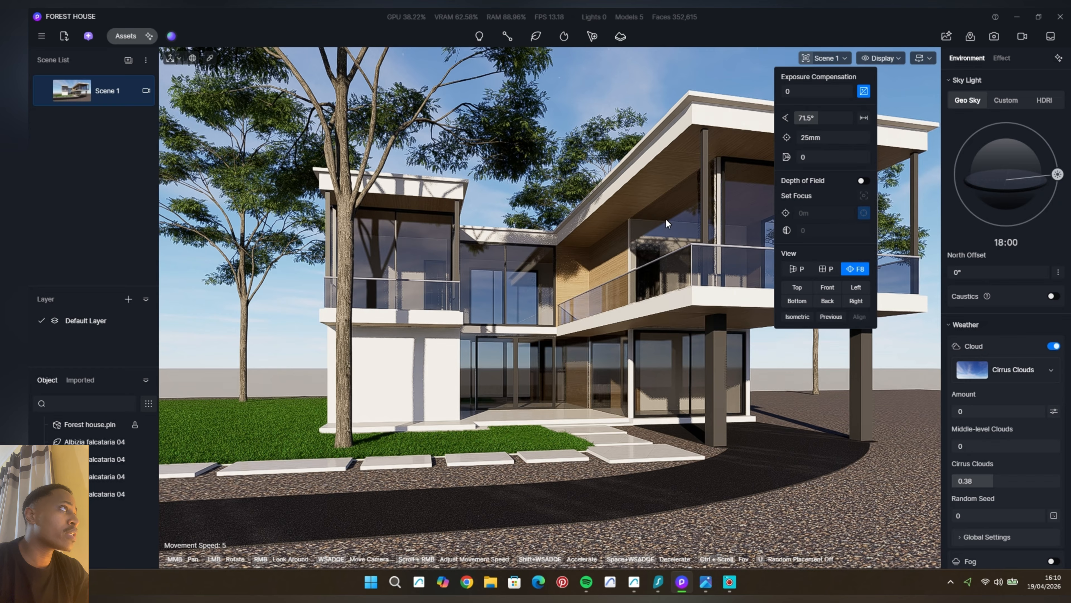
click(651, 89)
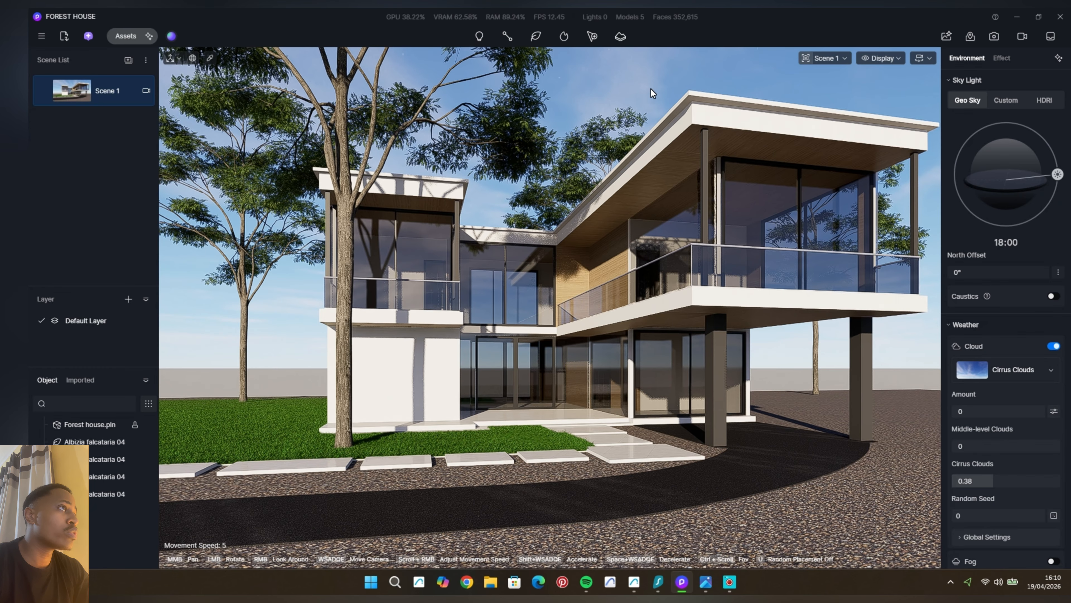
key(ctrl+s)
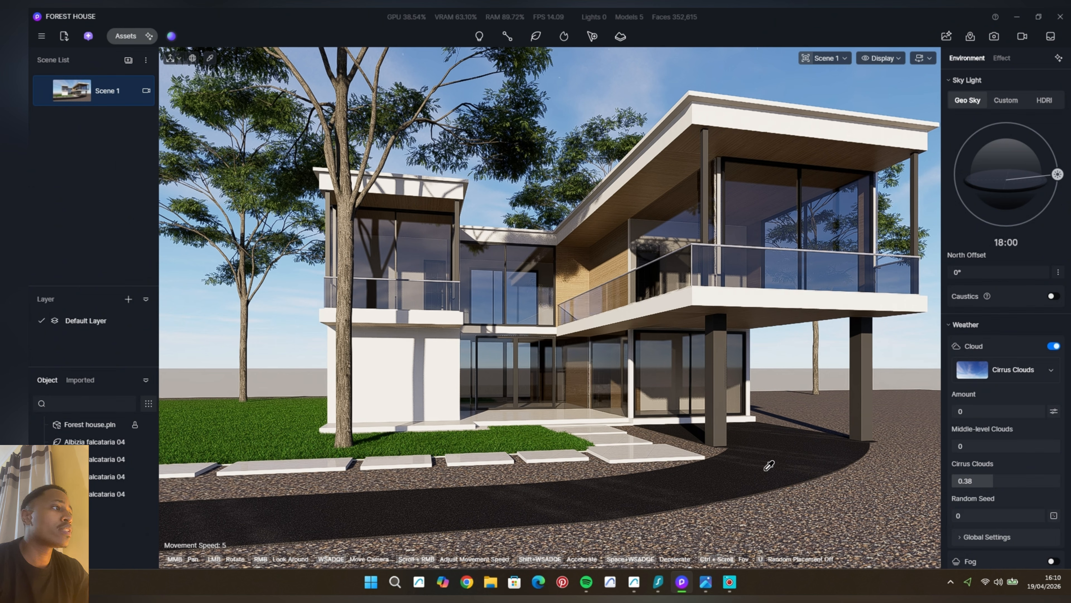
Create a custom scatter area from the Black Gravel Ground material and divide it into two sub areas.
click(805, 513)
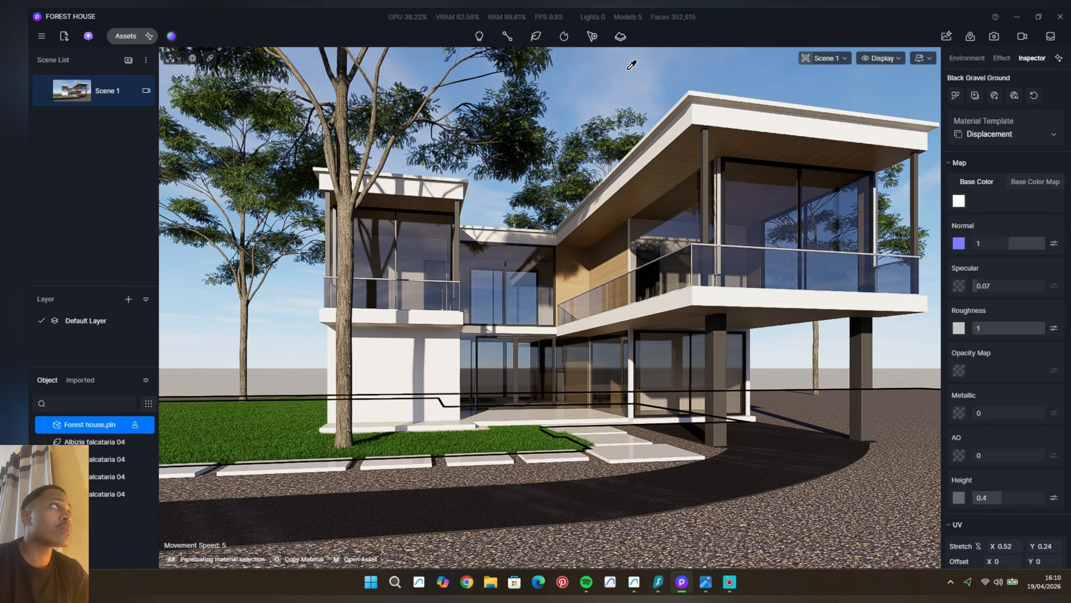
click(592, 37)
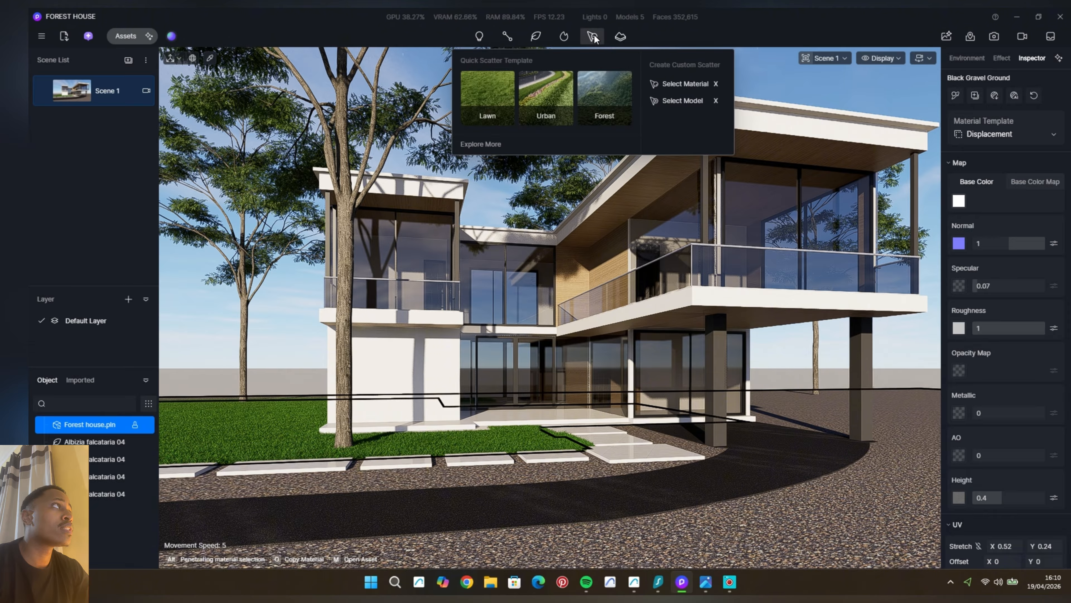
click(685, 84)
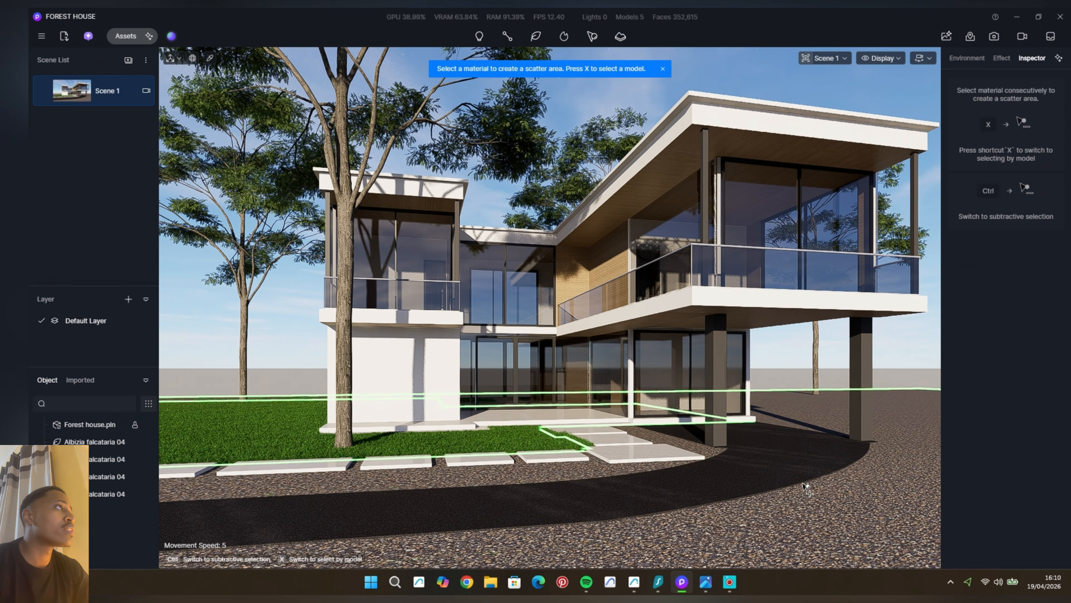
click(807, 496)
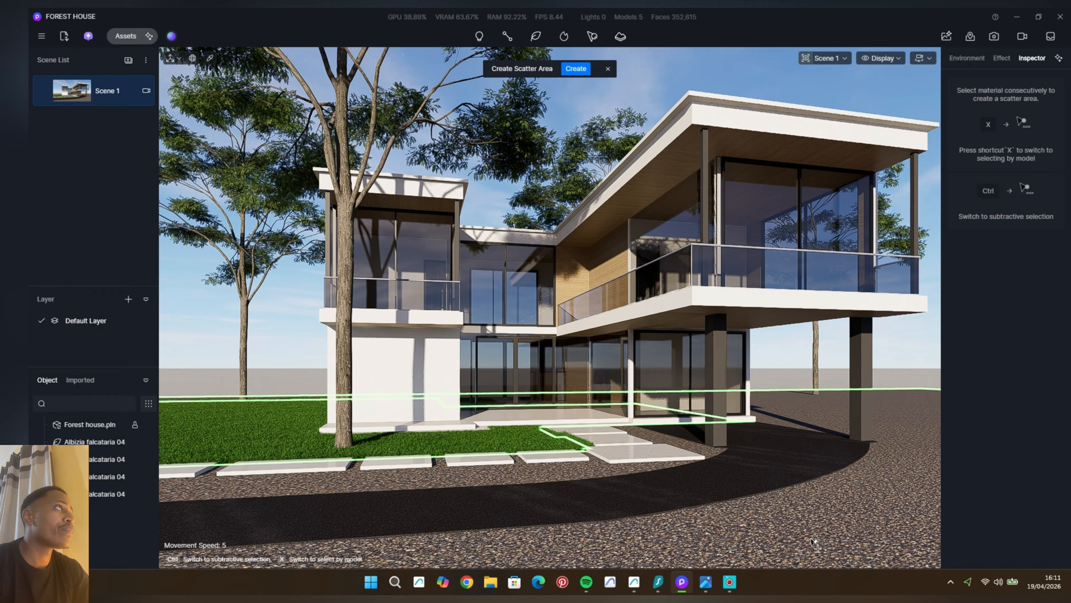
click(576, 69)
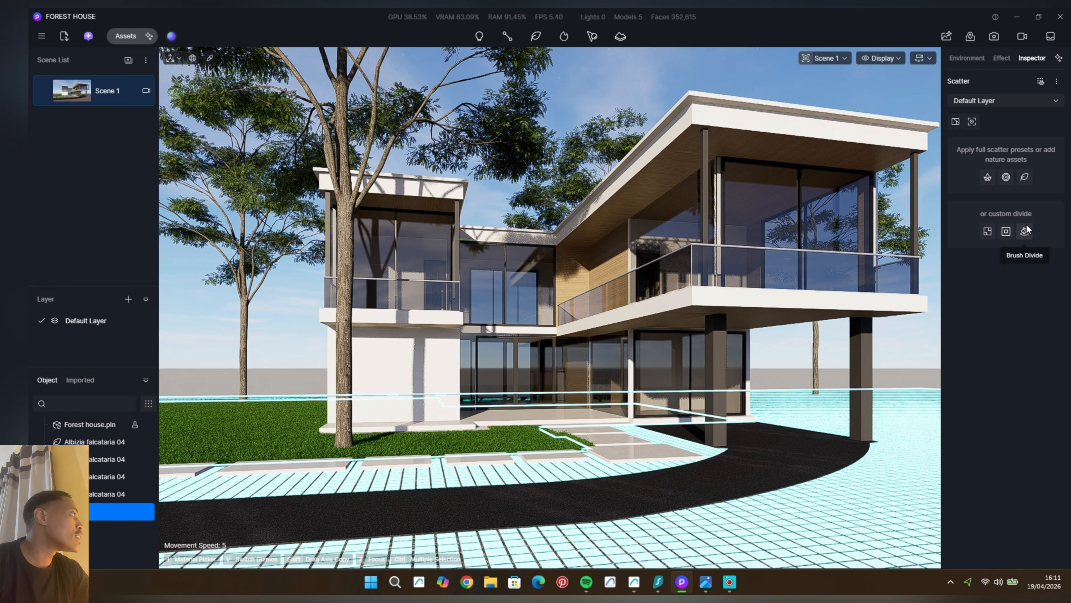
click(1005, 231)
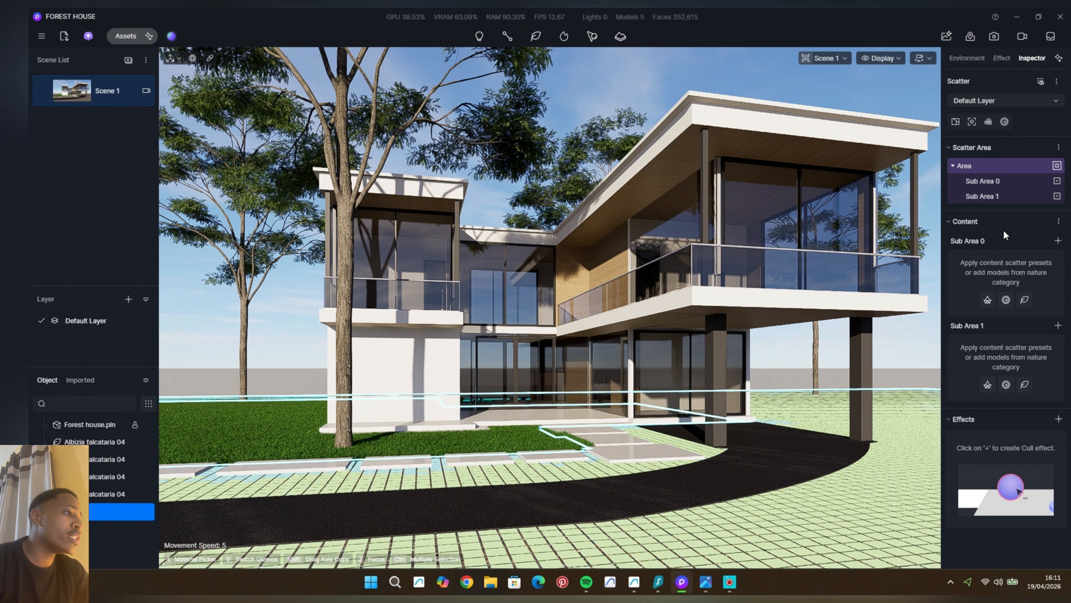
Compare the two scatter sub areas, select Sub Area 1 and open the nature model library for its content.
click(1057, 181)
click(1034, 180)
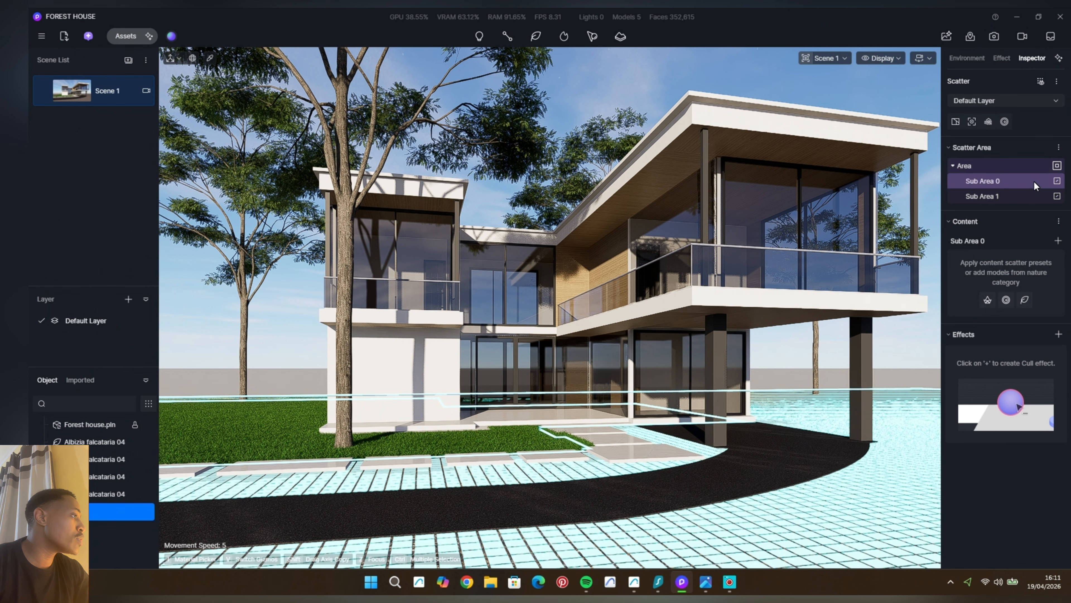
click(1023, 196)
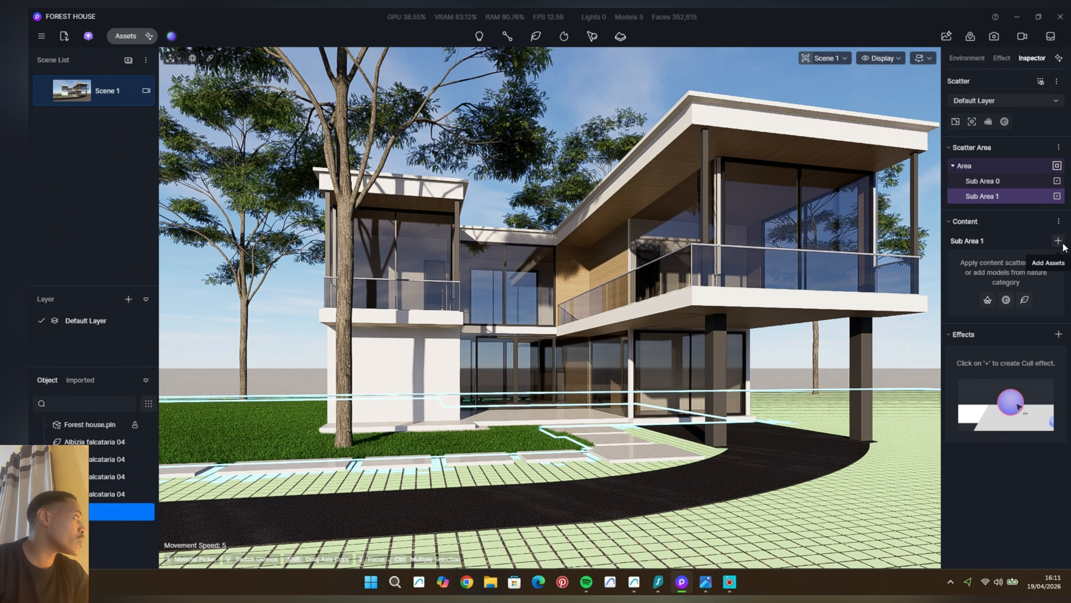
click(1024, 300)
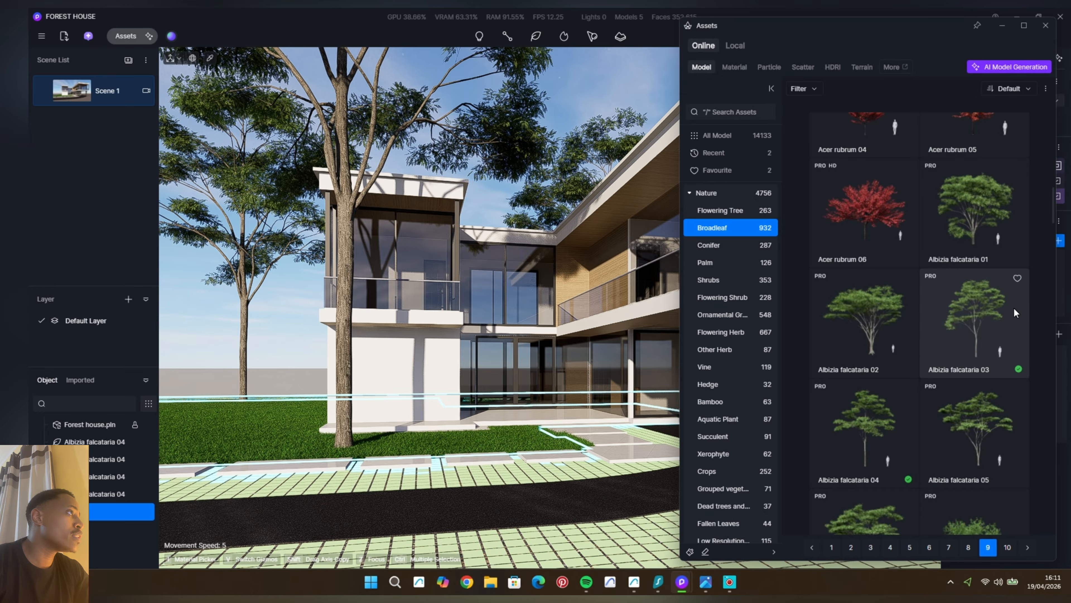
Browse the Particle, Terrain and Scatter asset categories, and return to the model assets.
click(690, 193)
click(769, 68)
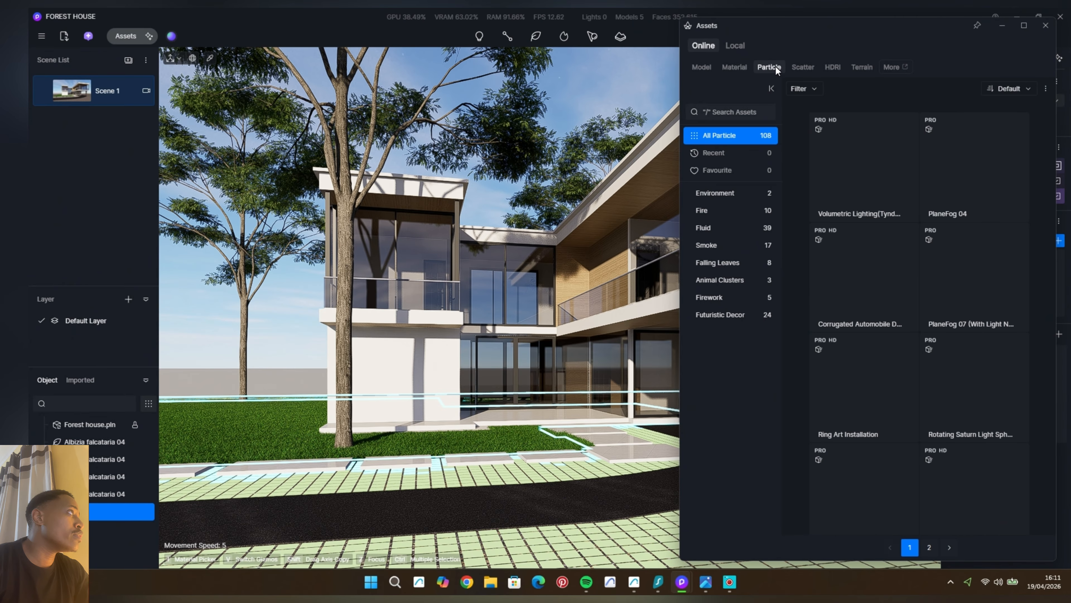
click(860, 69)
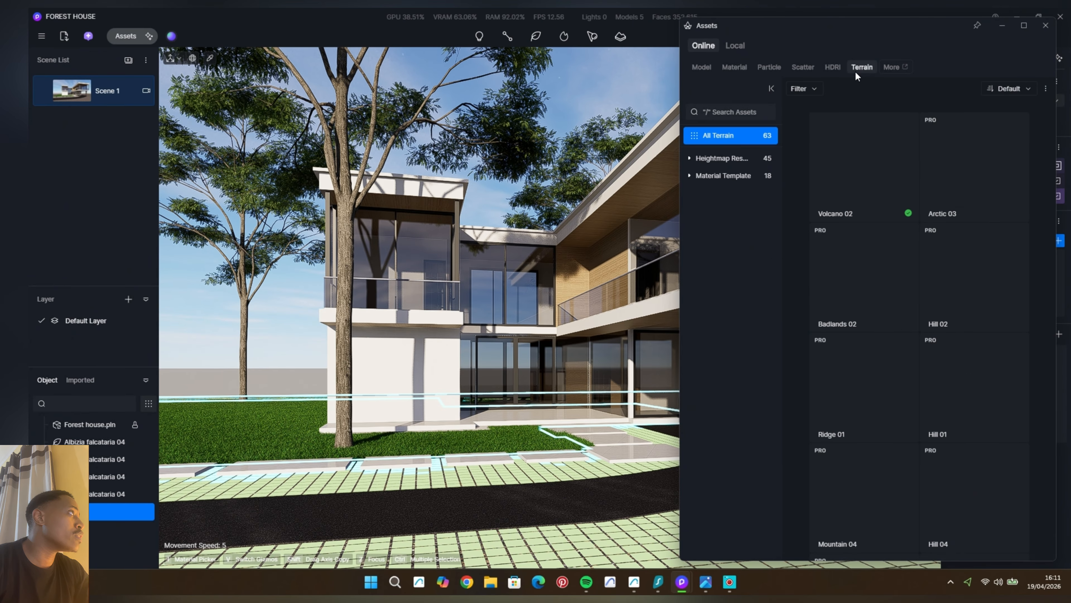
click(809, 69)
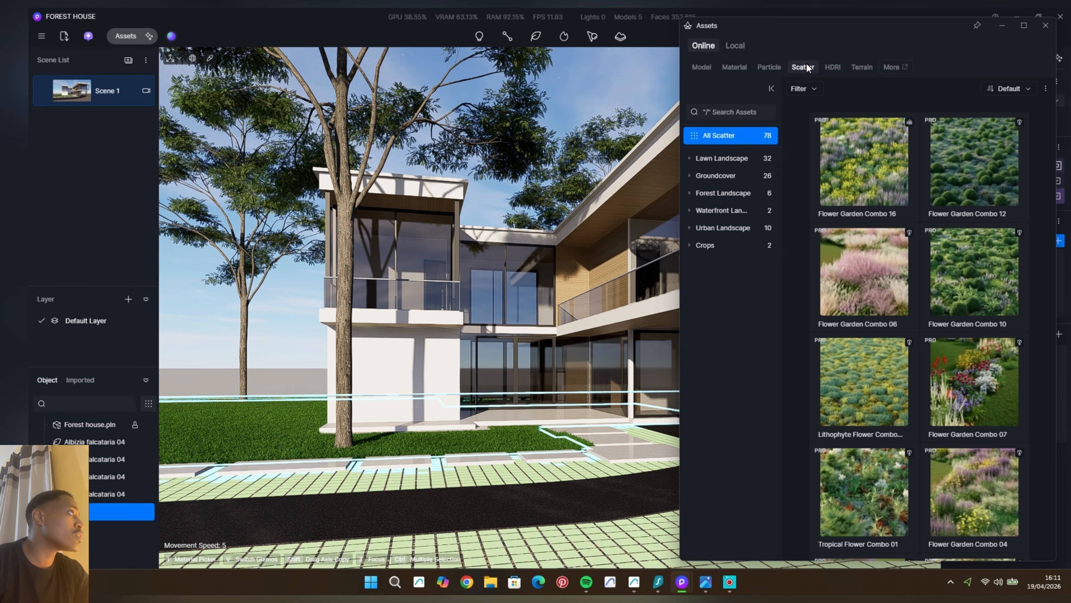
click(780, 69)
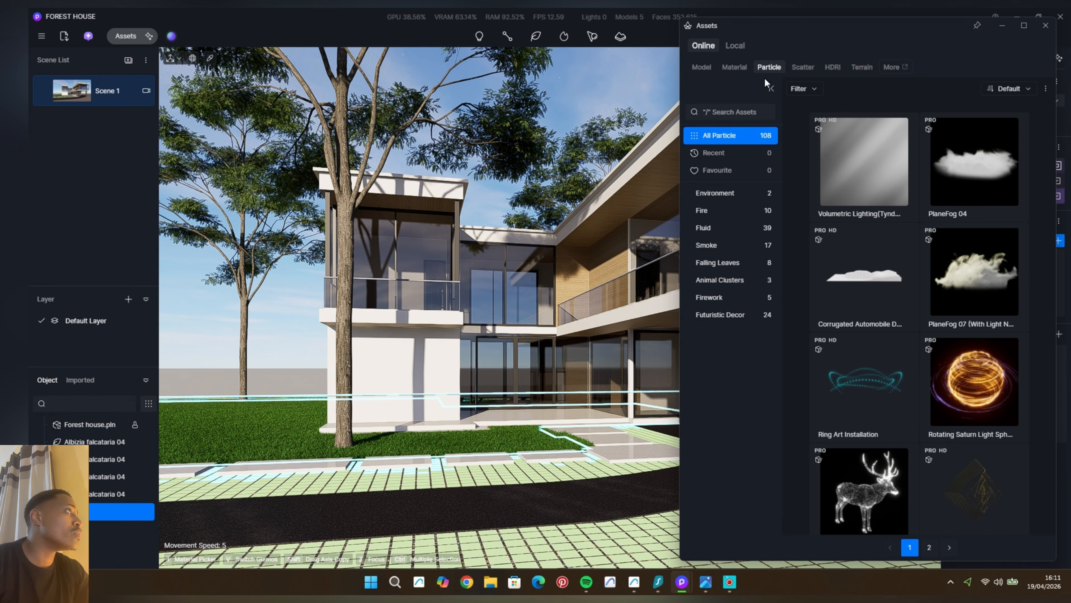
click(713, 68)
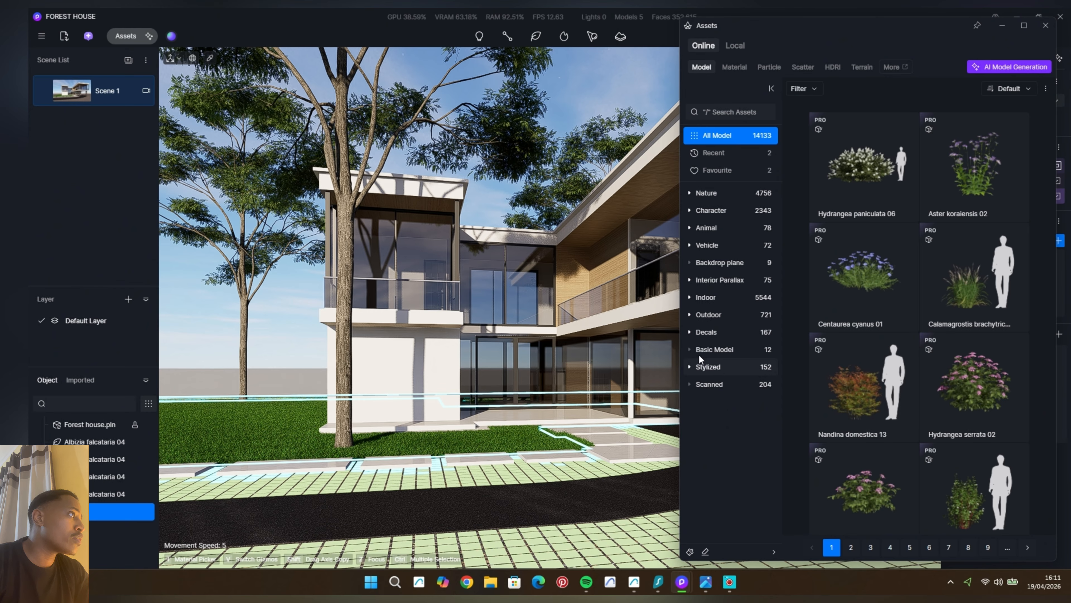
Add the Foliage 01 and Cherry blossom petals 02 models from the Fallen Leaves category to Sub Area 1.
click(690, 194)
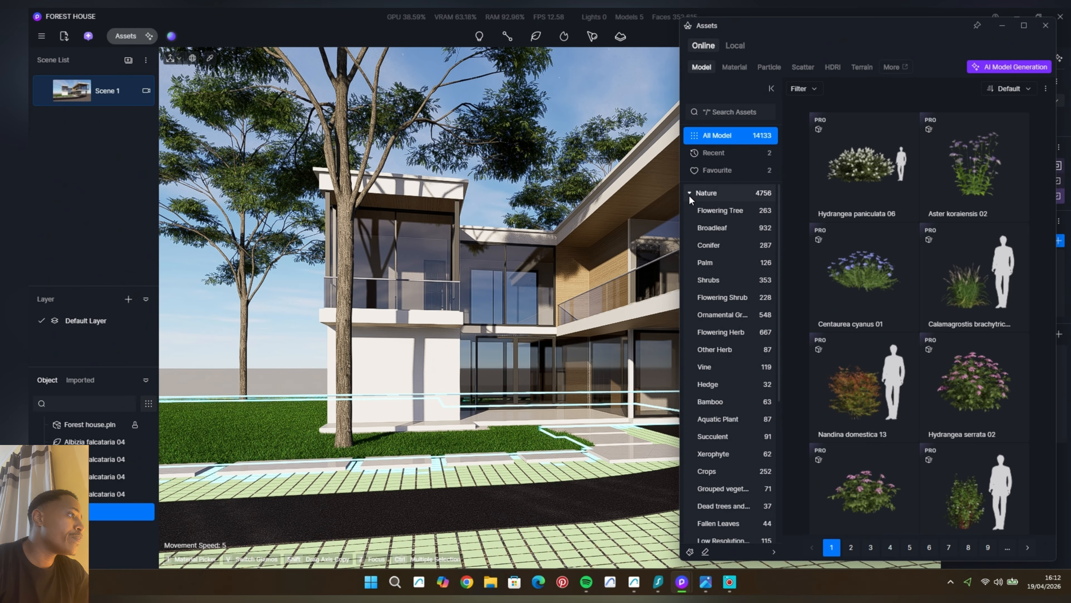
scroll(731, 373, down, 1)
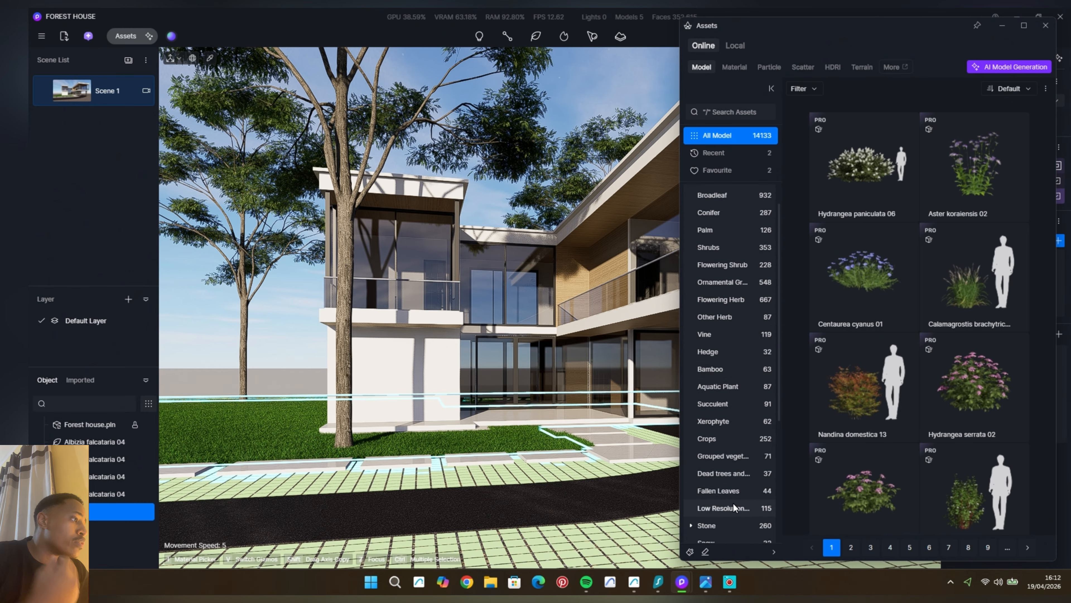
click(737, 492)
scroll(734, 492, down, 4)
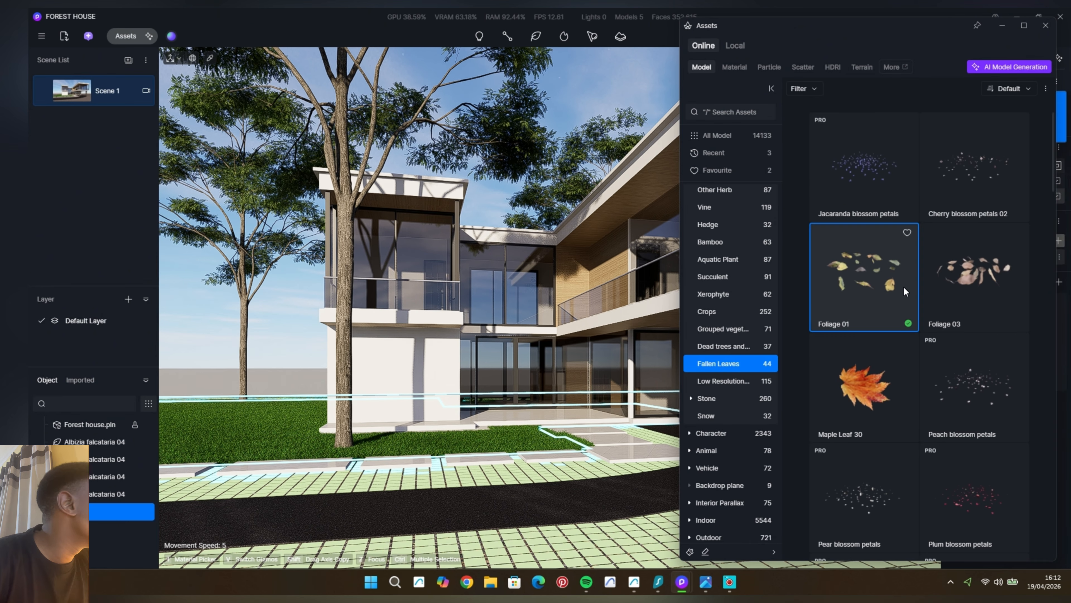
scroll(984, 199, down, 10)
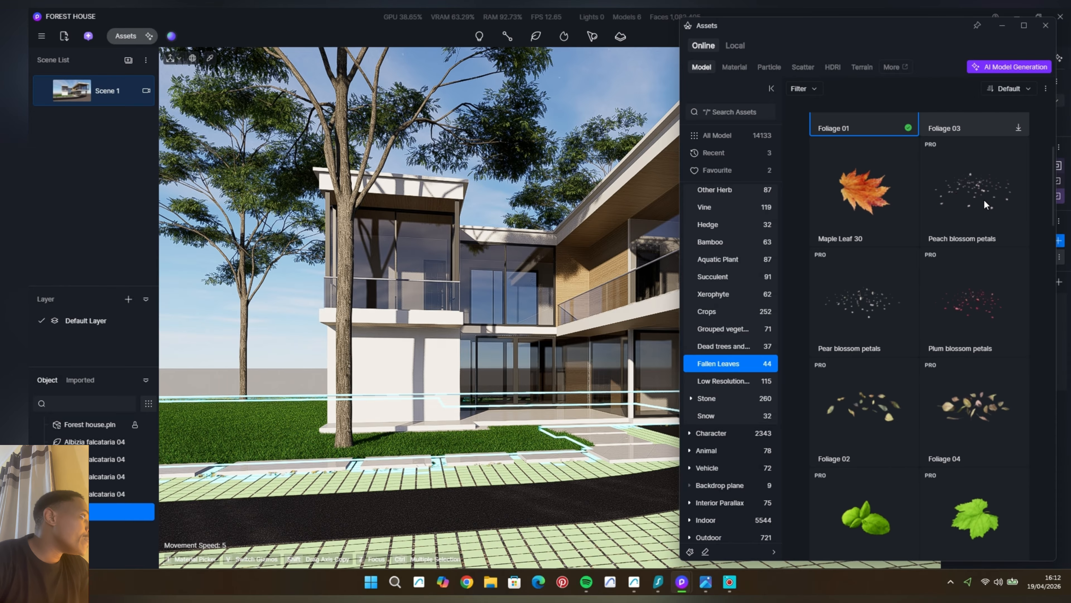
scroll(984, 203, up, 7)
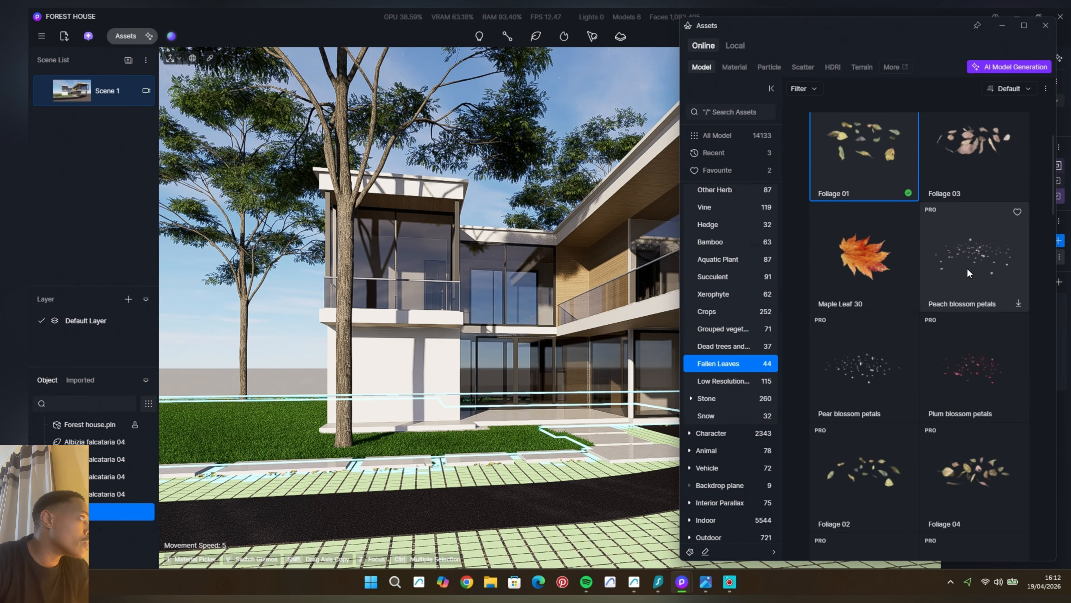
scroll(967, 267, up, 3)
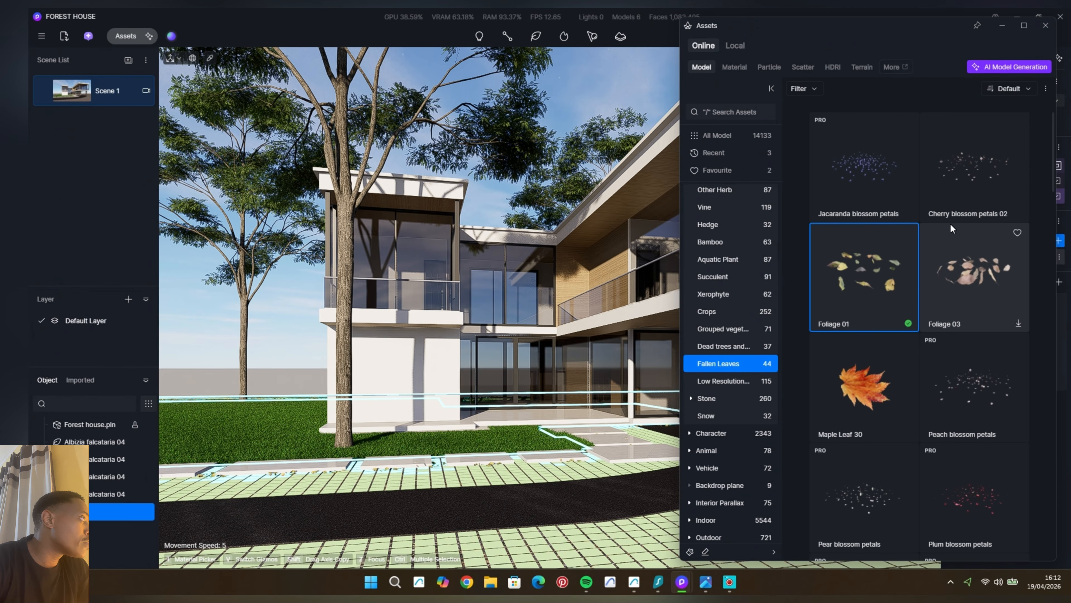
click(978, 205)
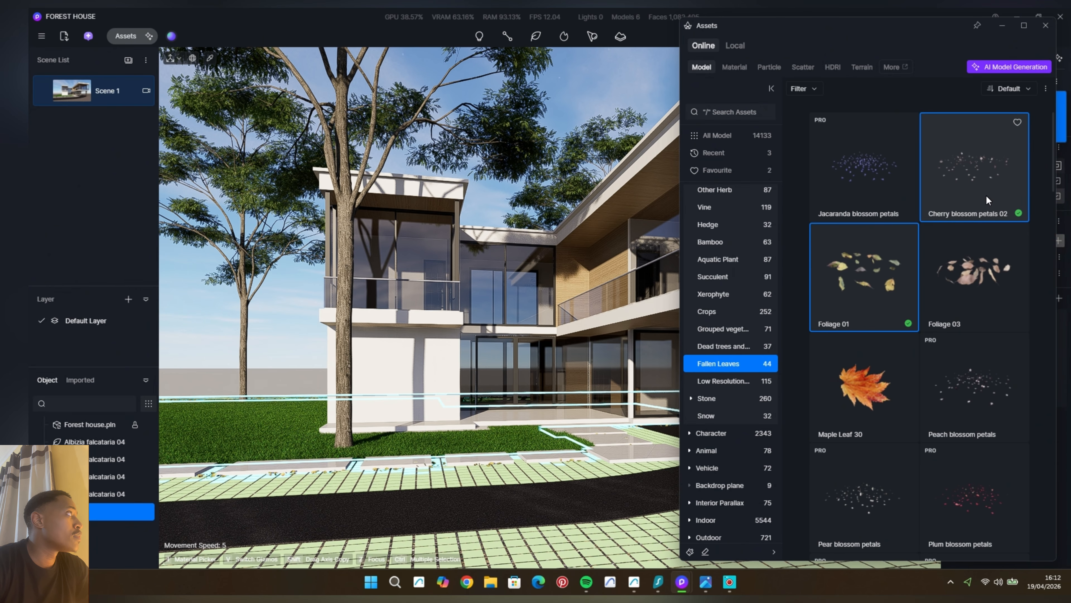
drag(928, 25, 662, 60)
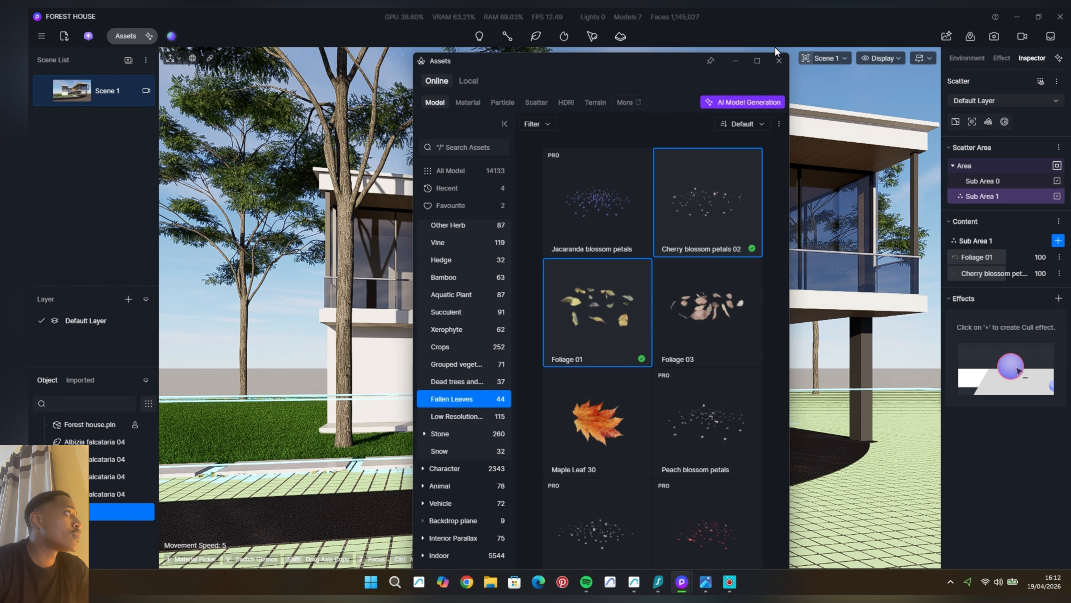
click(778, 62)
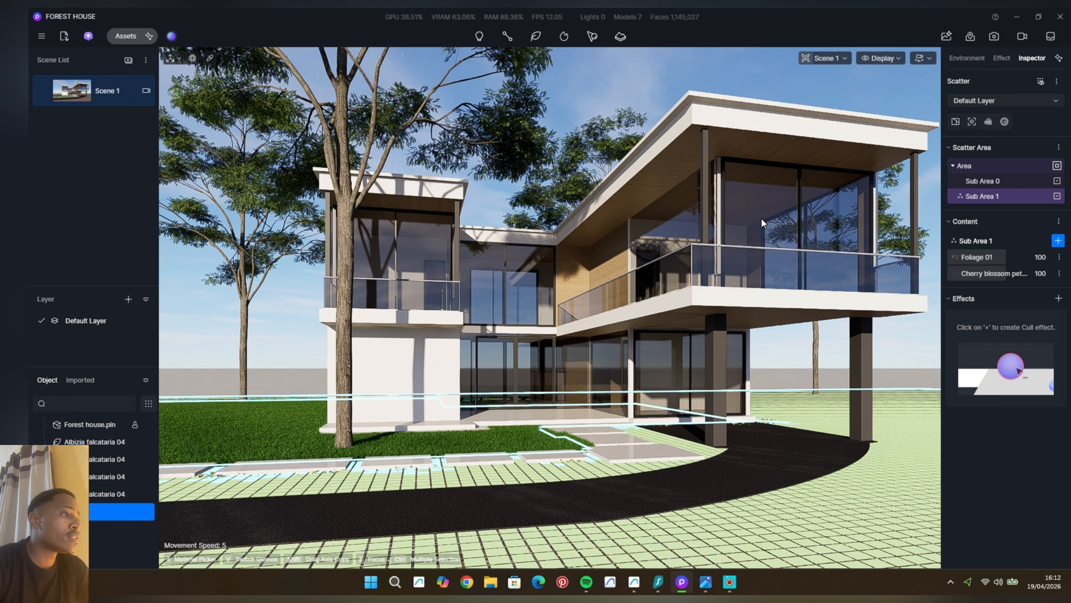
key(Escape)
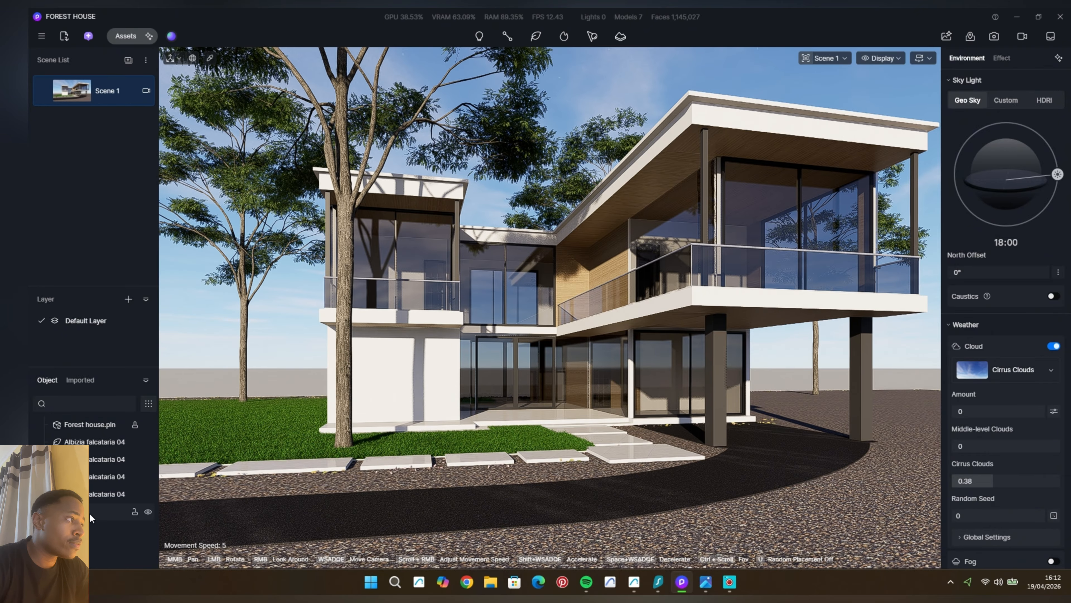
Reselect the scatter object and add Cherry blossom petals 02 and Foliage 01 to Sub Area 0.
click(101, 512)
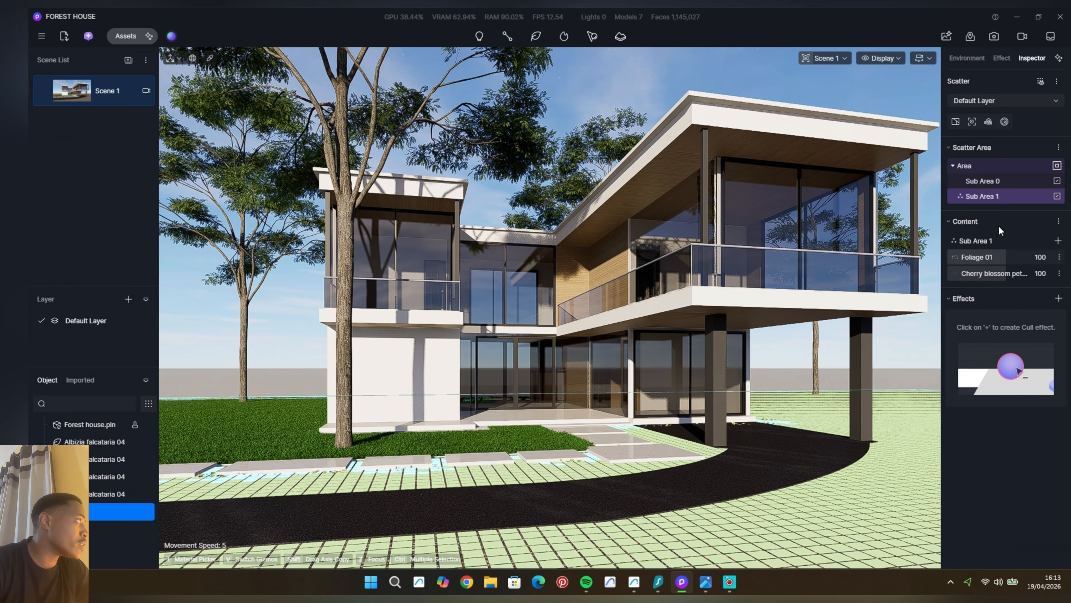
click(1006, 181)
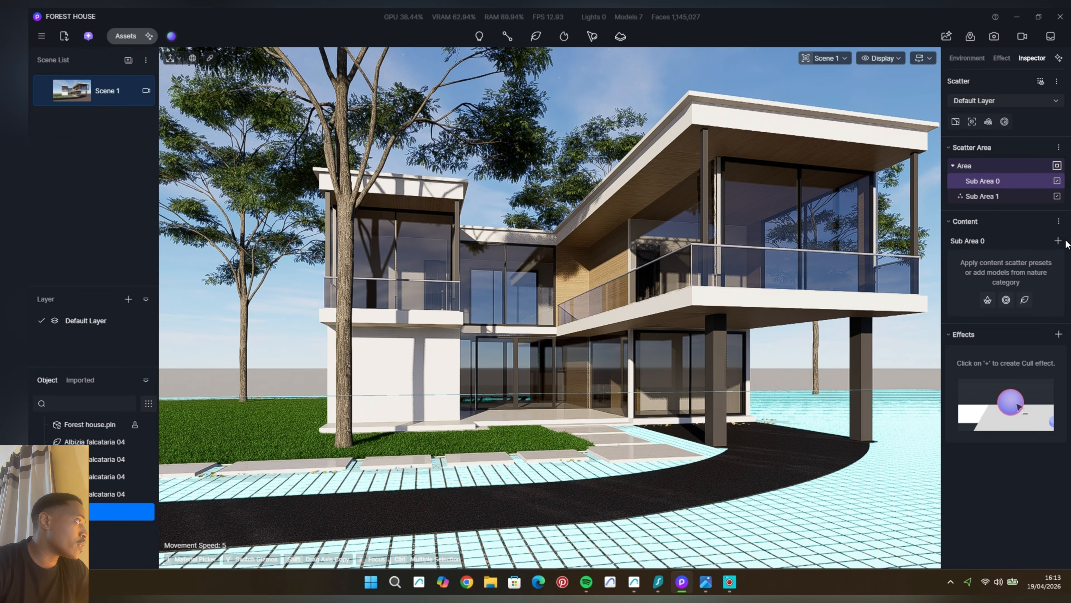
click(1025, 300)
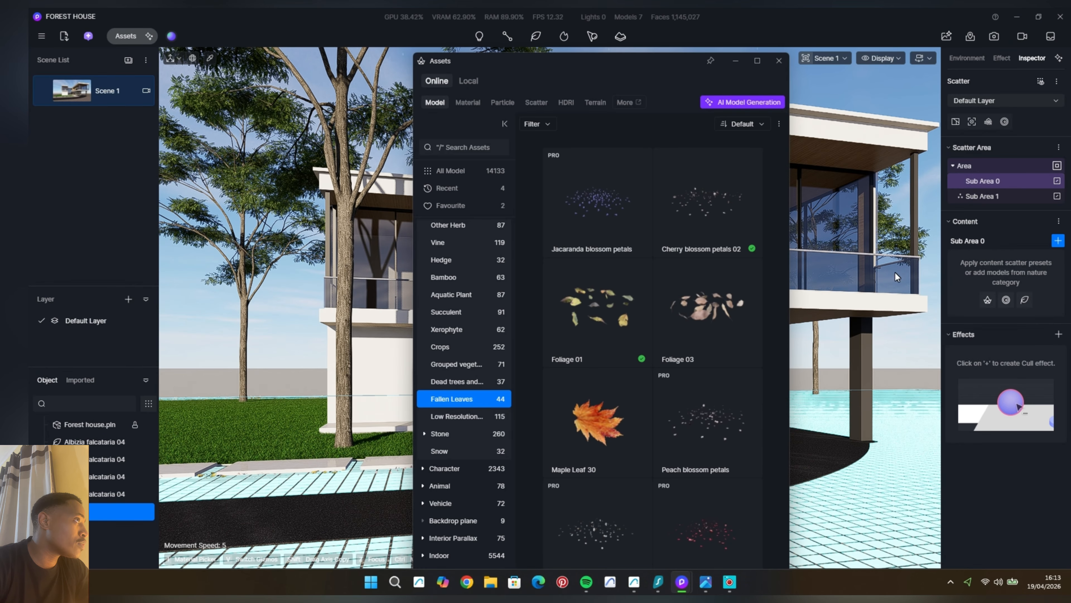
click(706, 218)
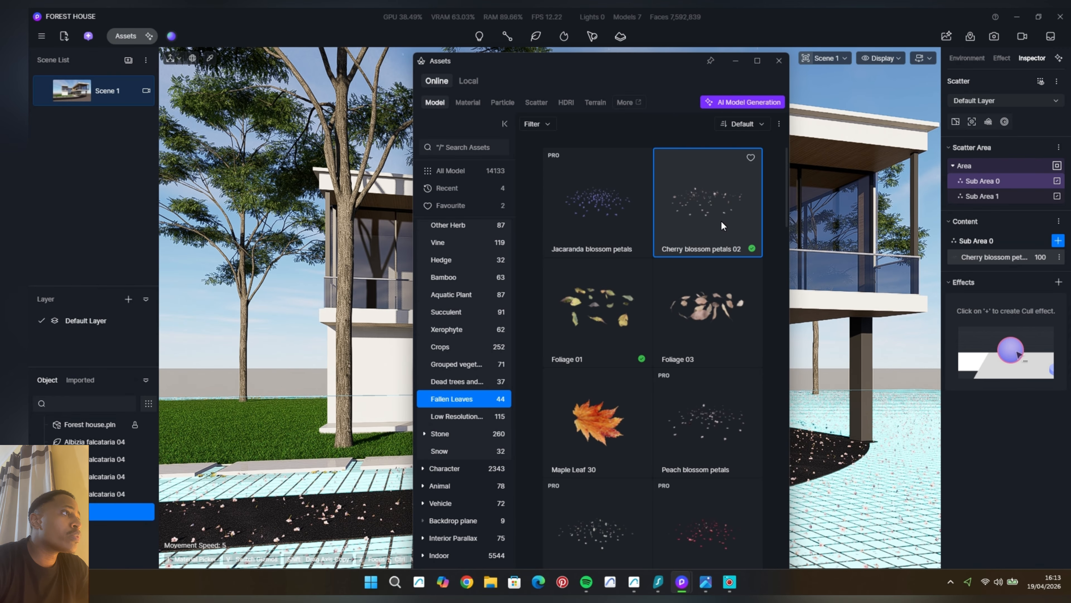
click(620, 308)
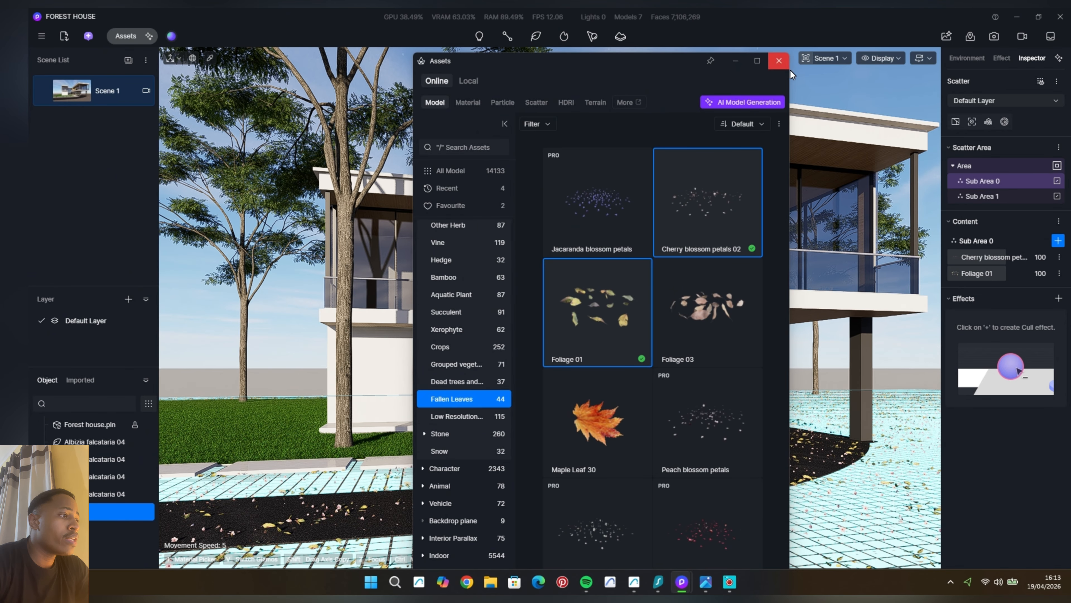
click(779, 60)
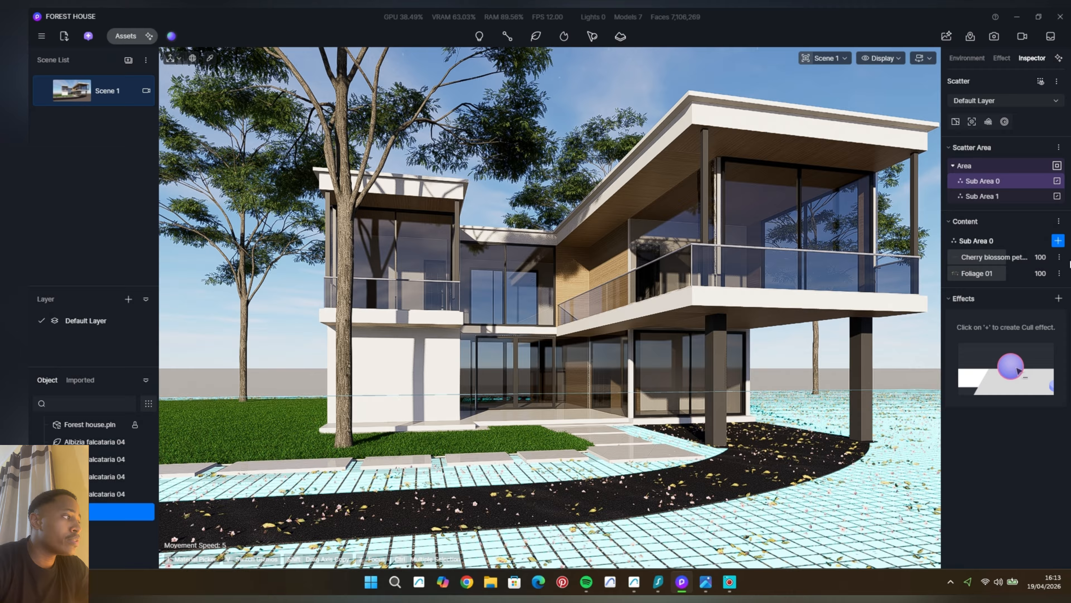
In Sub Area 0, set Cherry blossom petals 02 to scaling 8 and occurrence weight 36.89, and Foliage 01 to scaling 90 and weight about 27.
click(1003, 260)
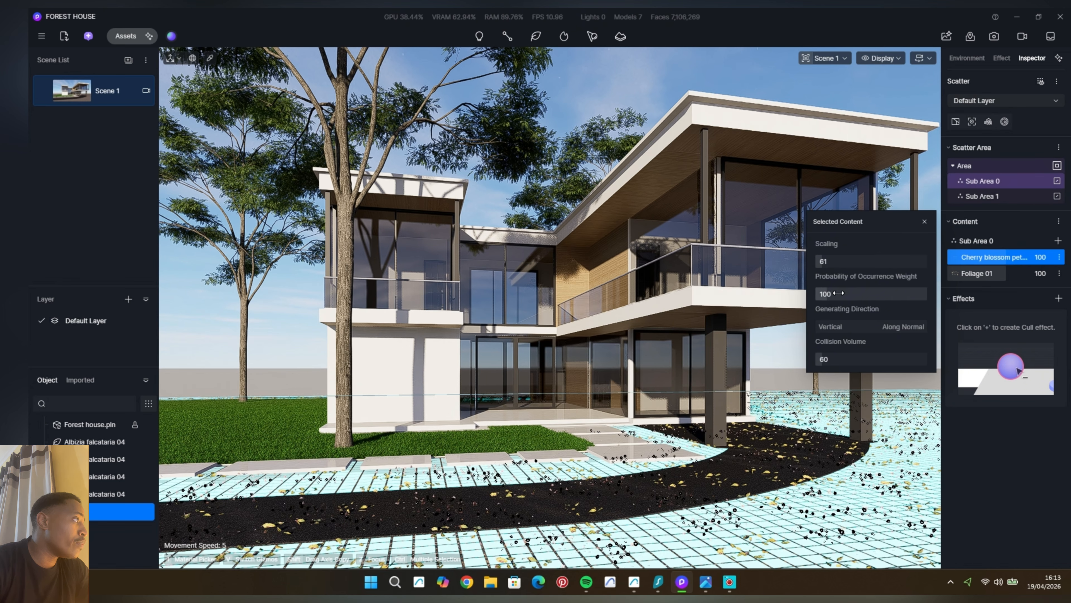
drag(838, 293, 825, 266)
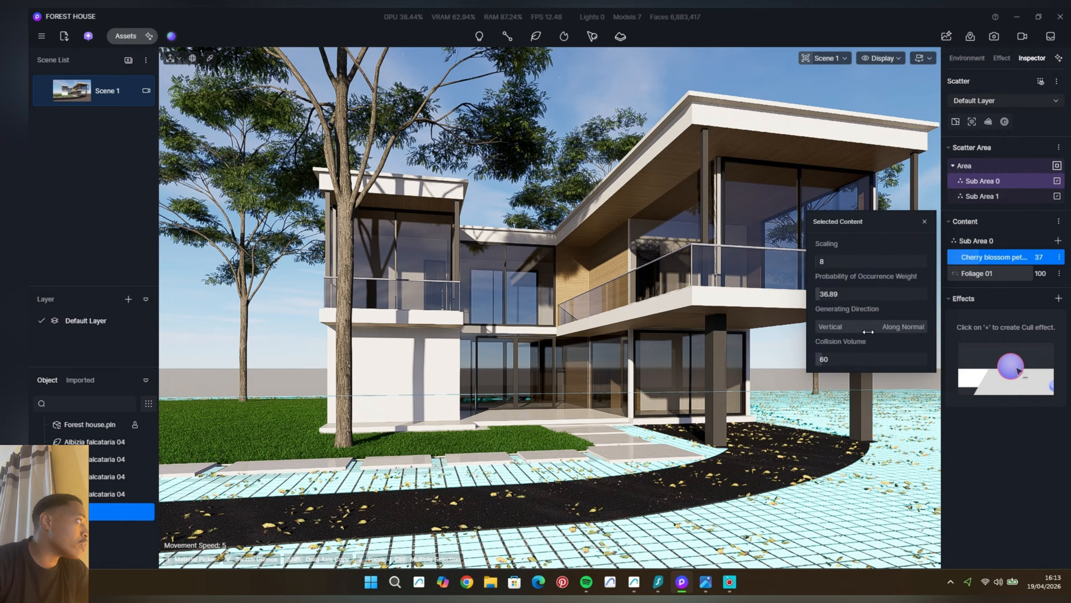
click(1020, 274)
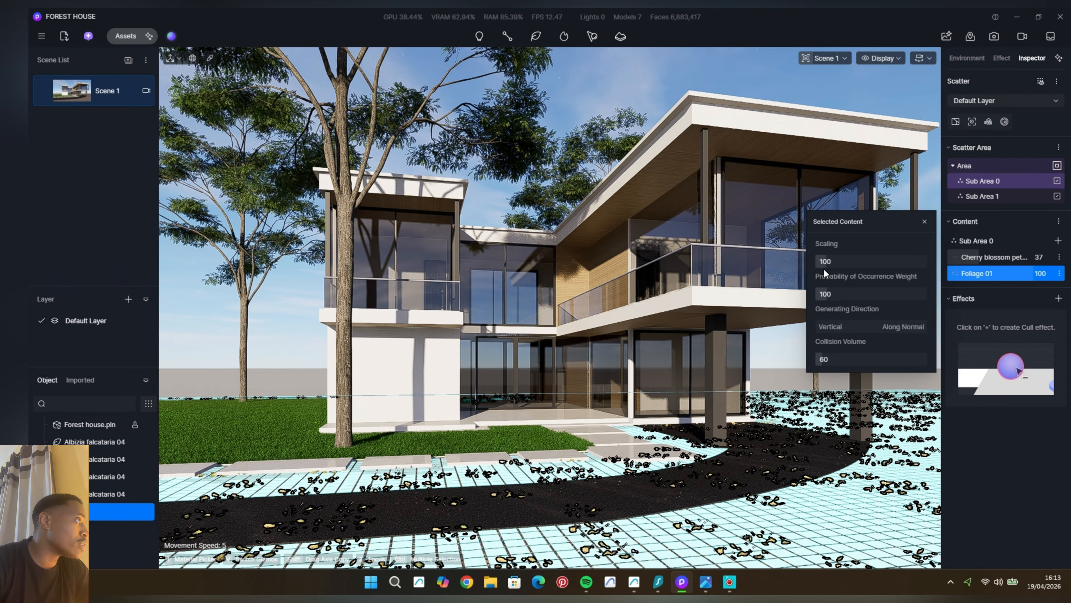
drag(828, 264, 833, 297)
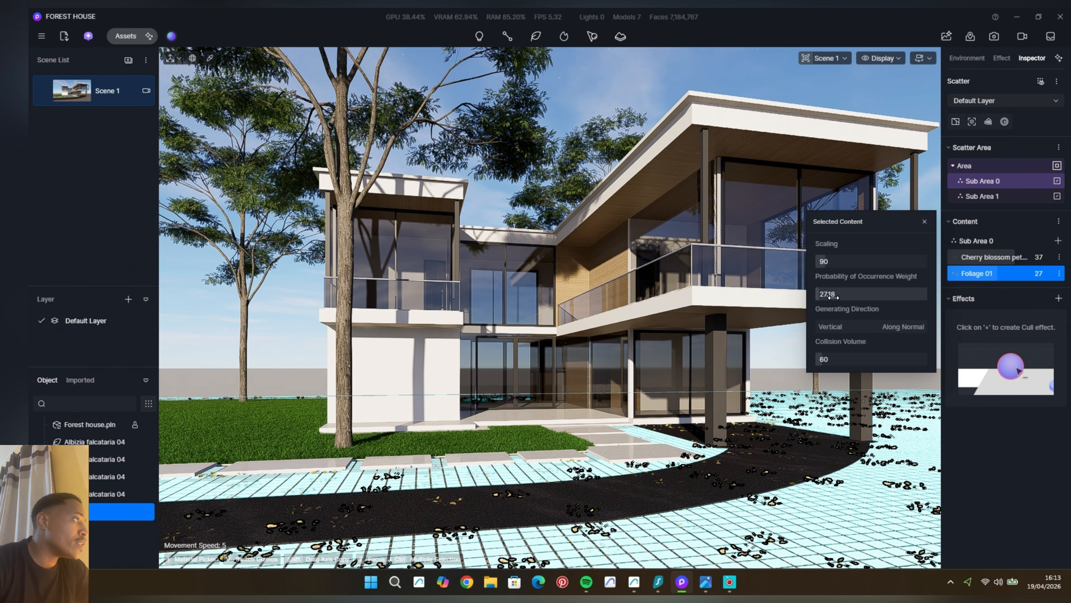
click(924, 221)
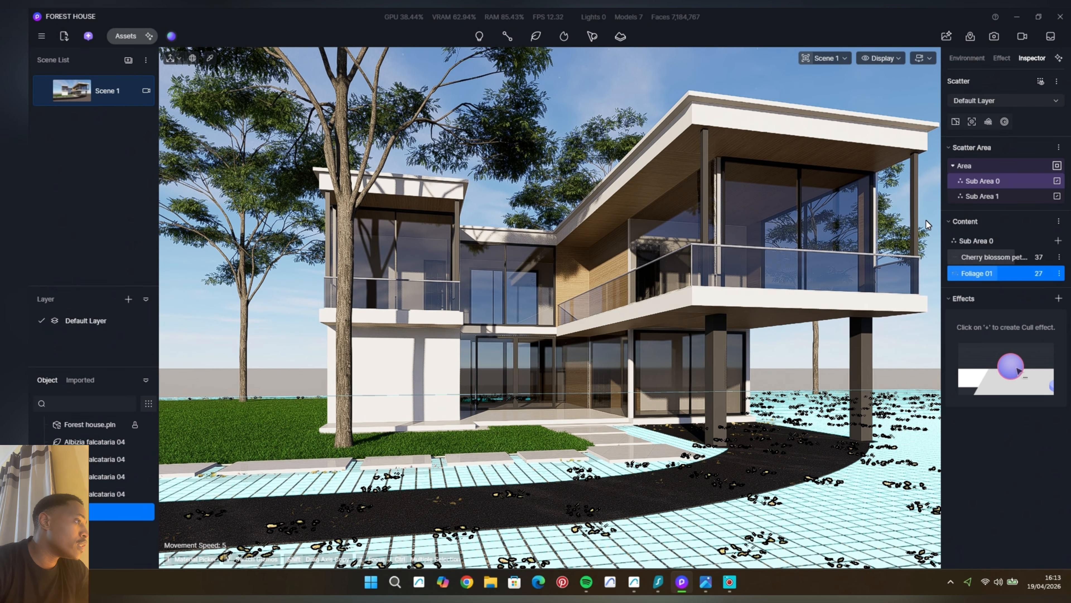
key(Escape)
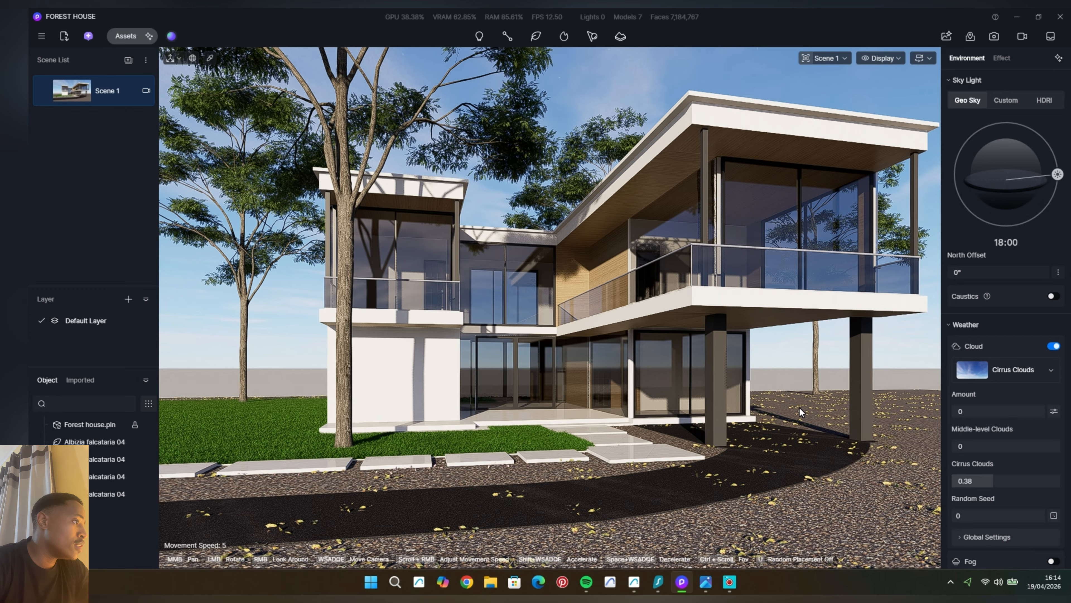
Switch to Archicad, select the lawn slab and insert a new node on its edge between the house corner and the outer lawn corner.
click(639, 582)
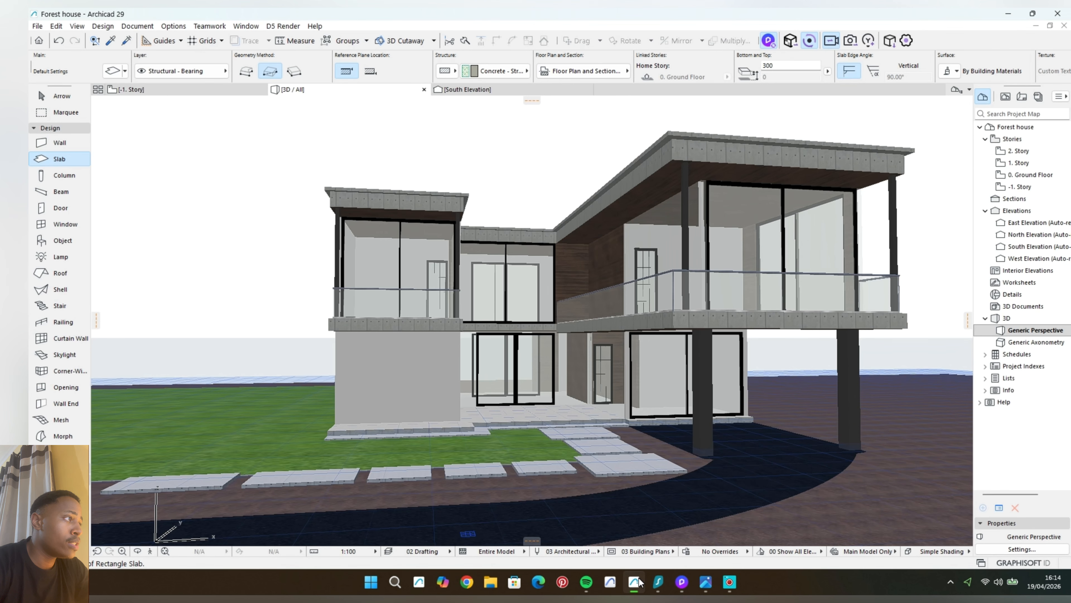
shift+middle_drag(716, 389, 664, 337)
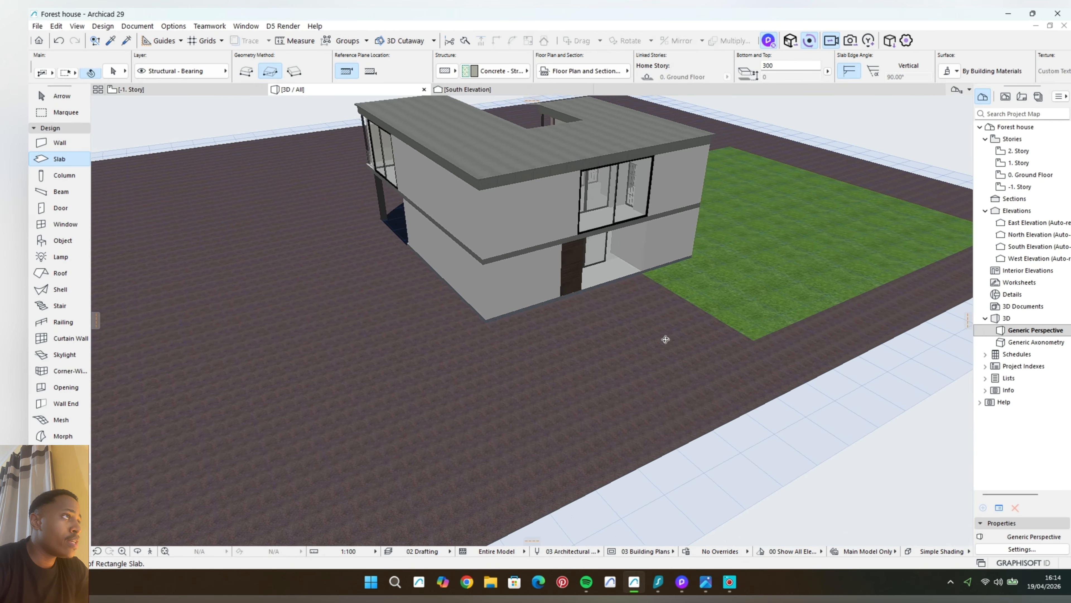
scroll(796, 314, up, 2)
scroll(796, 314, up, 2)
shift+click(729, 326)
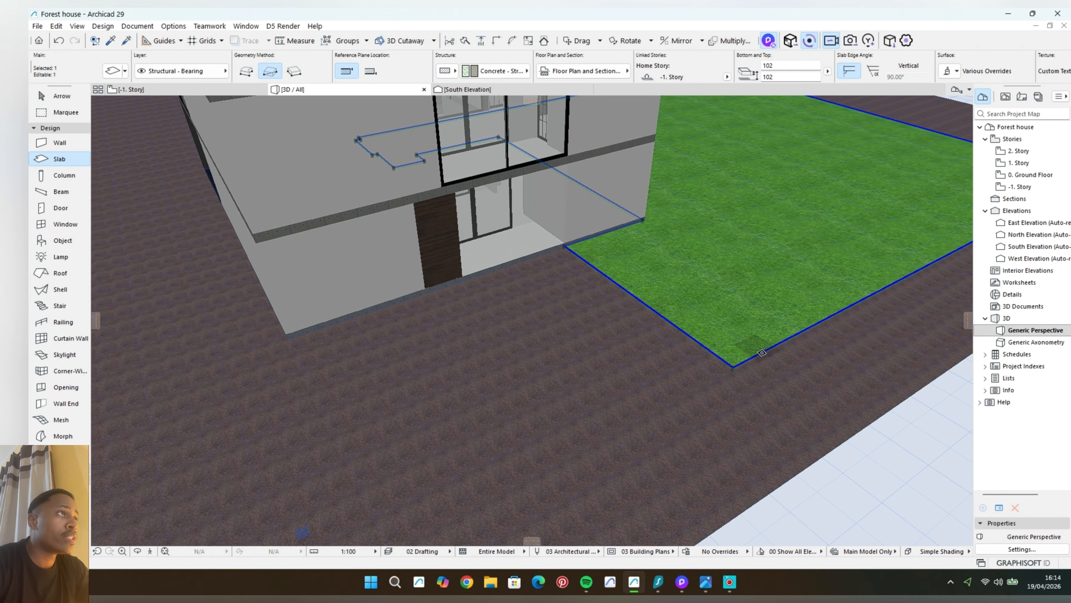
click(697, 342)
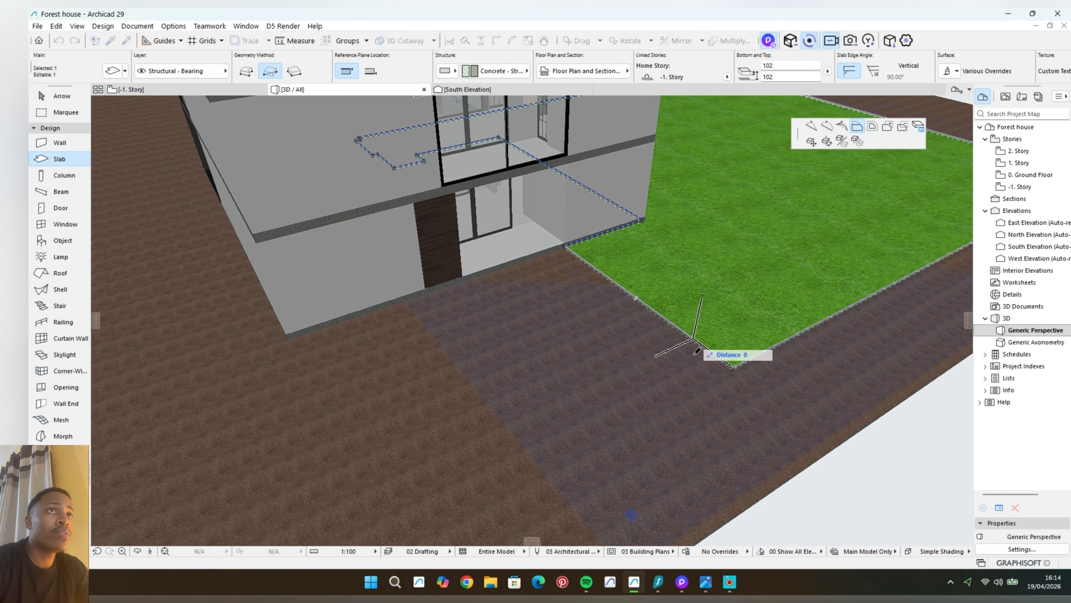
click(814, 133)
click(656, 314)
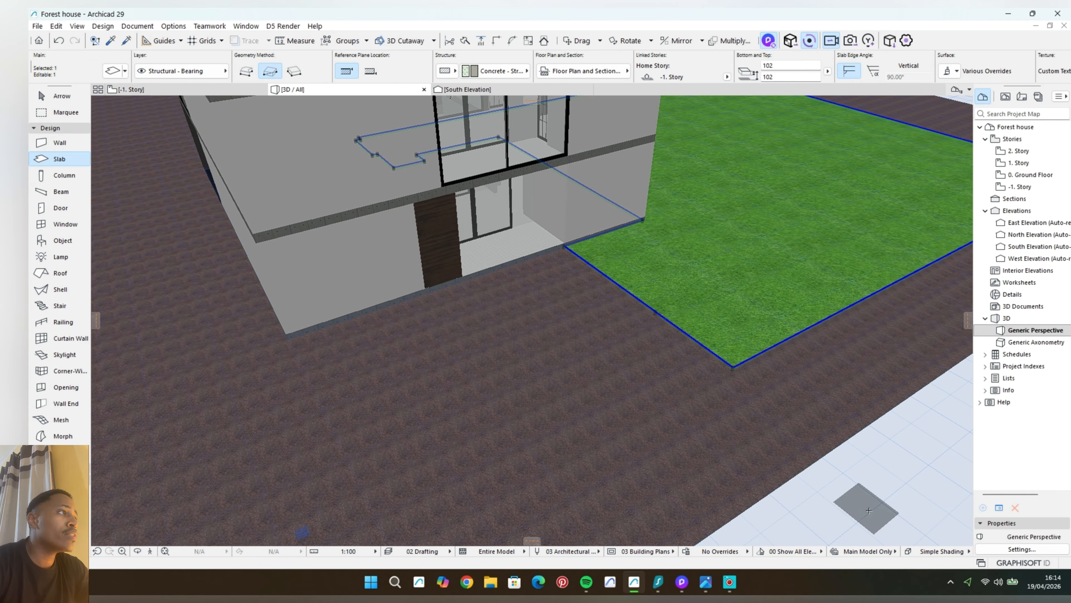
Select the ground slab and insert a node on its edge along the lawn, matching the lawn slab's new node.
key(Escape)
shift+click(675, 360)
click(667, 325)
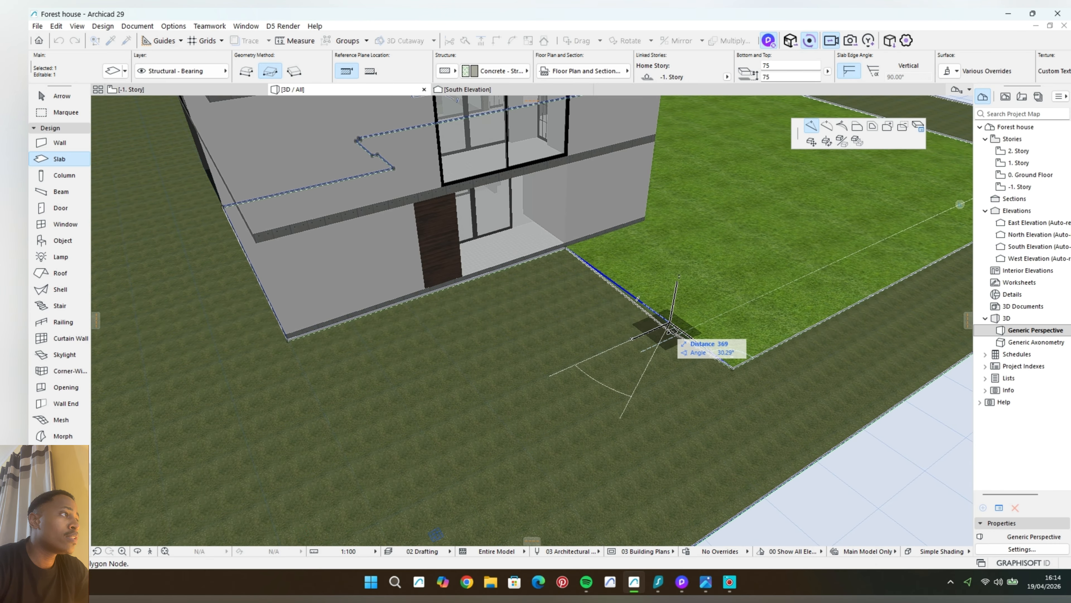
click(657, 314)
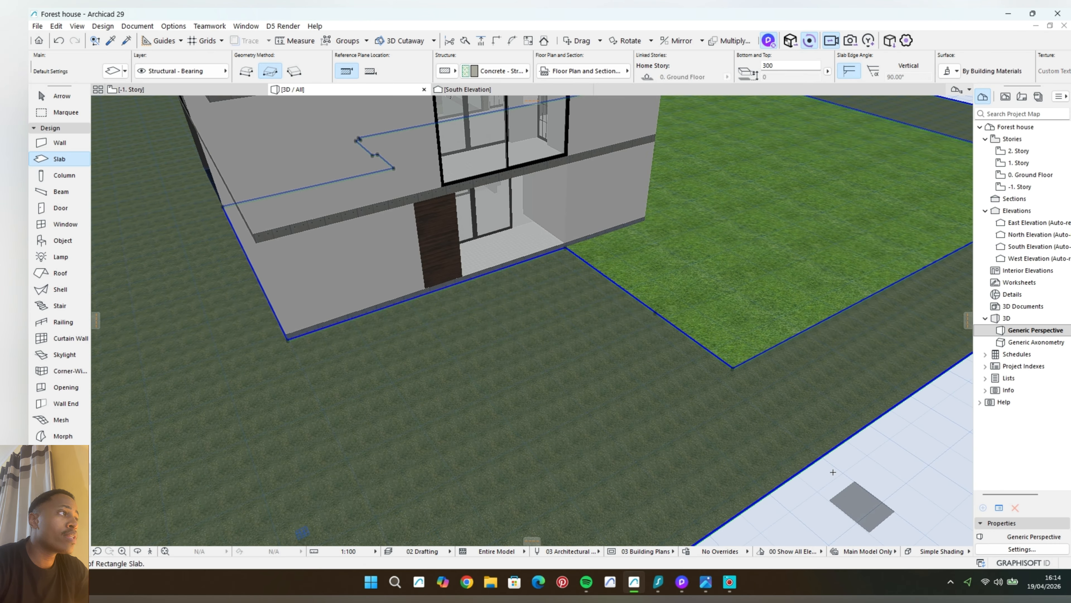
Offset the ground slab's edge segment between the new node and the outer lawn corner to cut a strip past the house front.
key(Escape)
shift+click(681, 360)
click(681, 333)
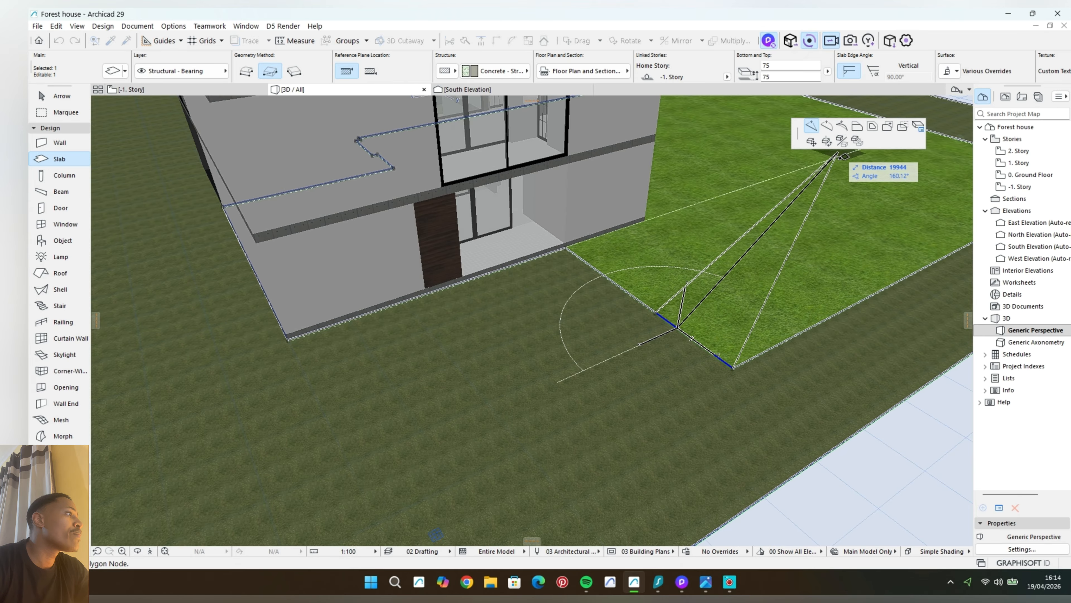
click(857, 131)
click(380, 466)
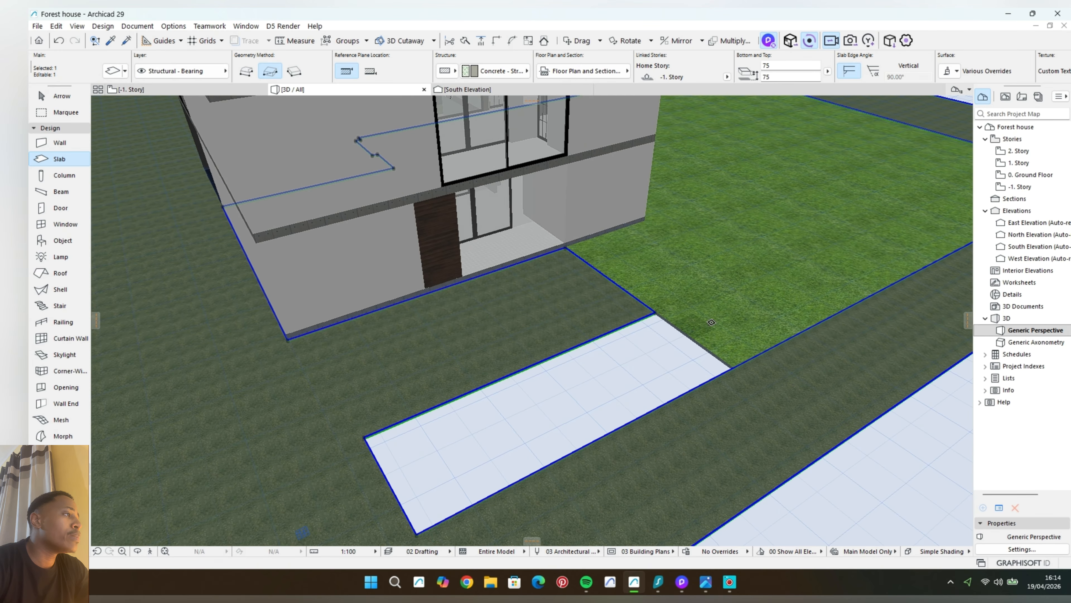
Select the lawn slab and offset its matching edge segment into the strip cut from the ground slab.
key(Escape)
click(712, 325)
click(689, 335)
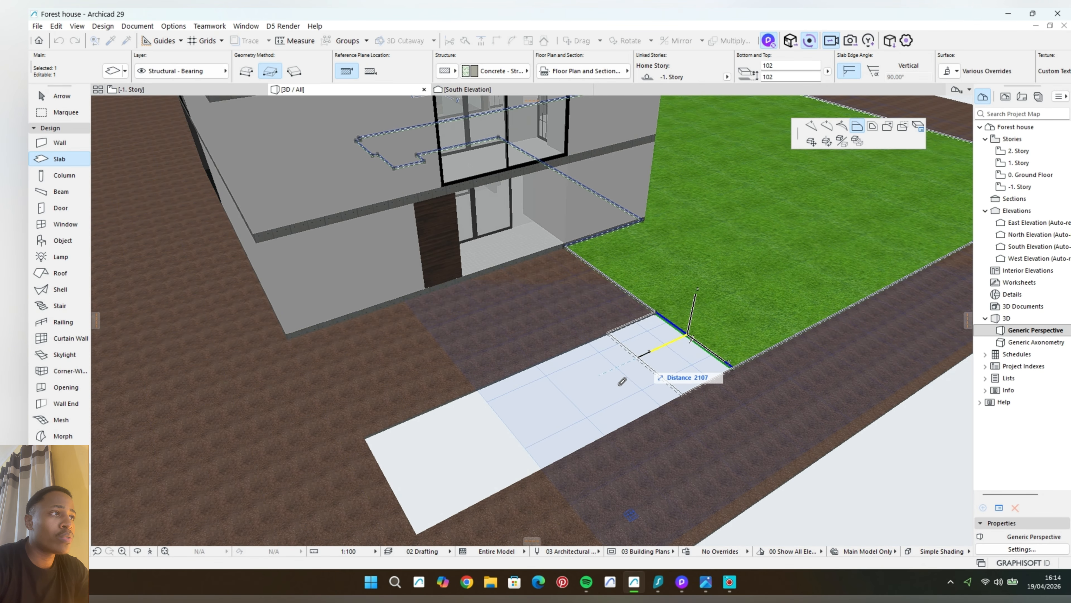
click(471, 418)
Offset the inner edge of the lawn extension and align it flush with the ground slab's cutout.
scroll(486, 401, up, 3)
click(548, 338)
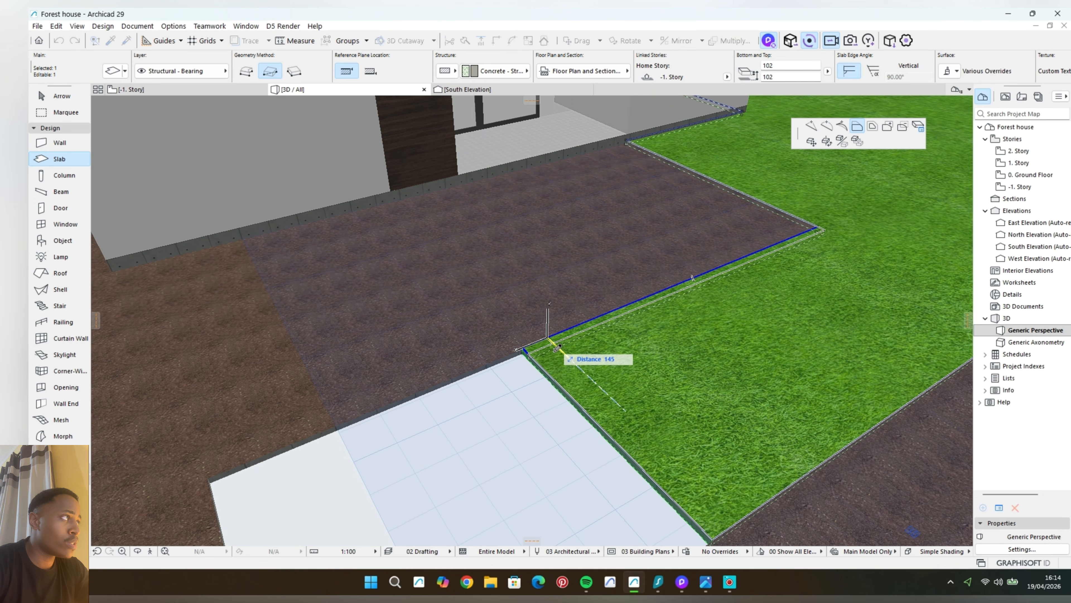
click(568, 361)
click(802, 254)
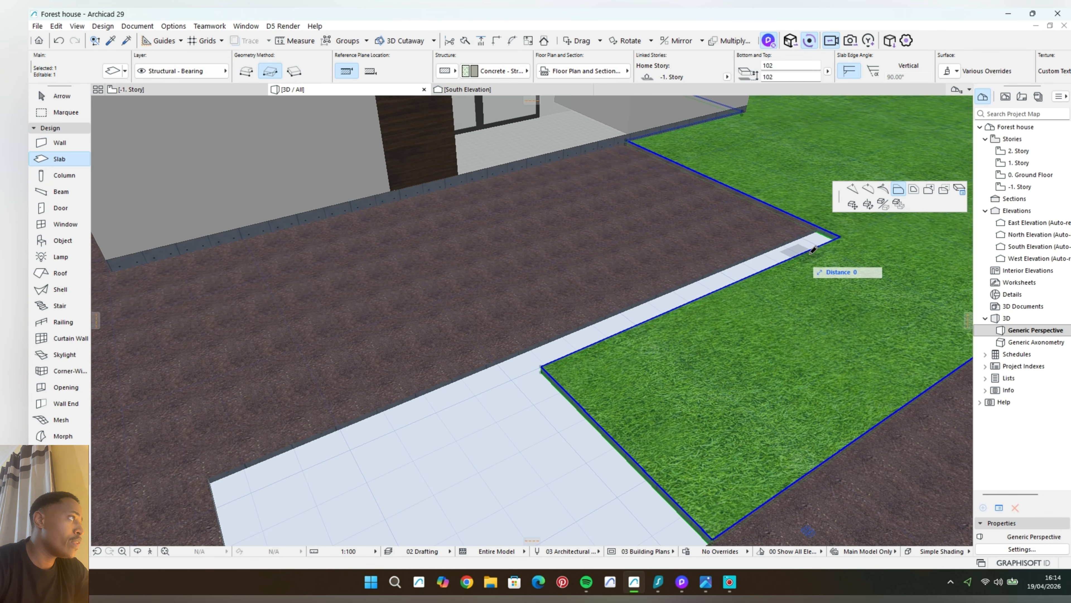
click(819, 235)
Select the ground slab and offset the end edge of its cutout well past the house corner.
scroll(793, 257, down, 8)
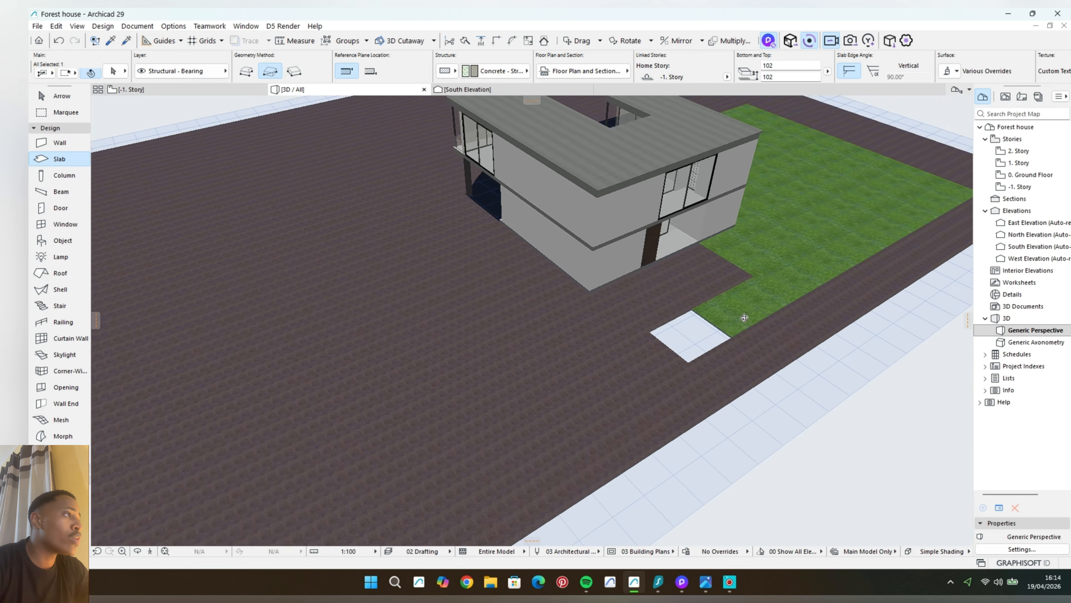
middle_drag(708, 334, 643, 337)
key(Escape)
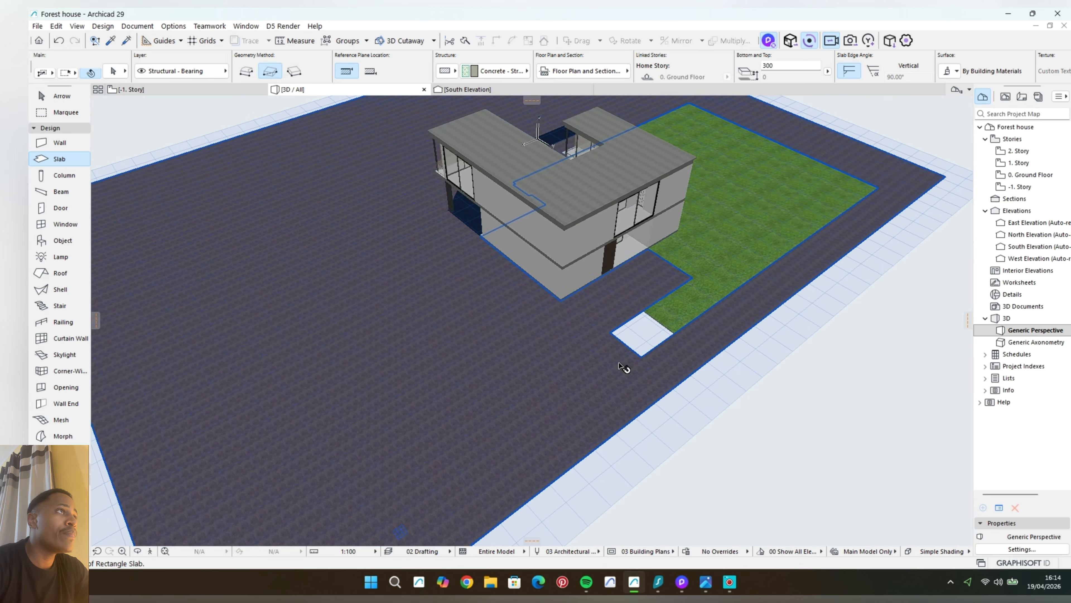
shift+click(626, 367)
click(627, 346)
click(488, 435)
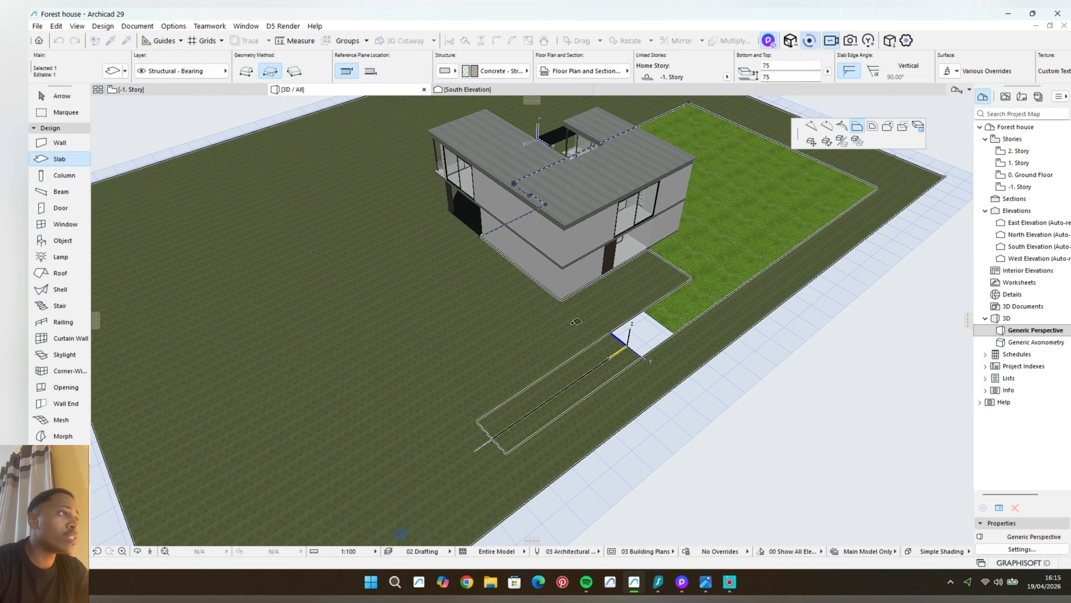
Insert a node on the cutout's long edge nearest the house, slightly outside the line of the house's side wall.
scroll(578, 320, up, 3)
click(581, 370)
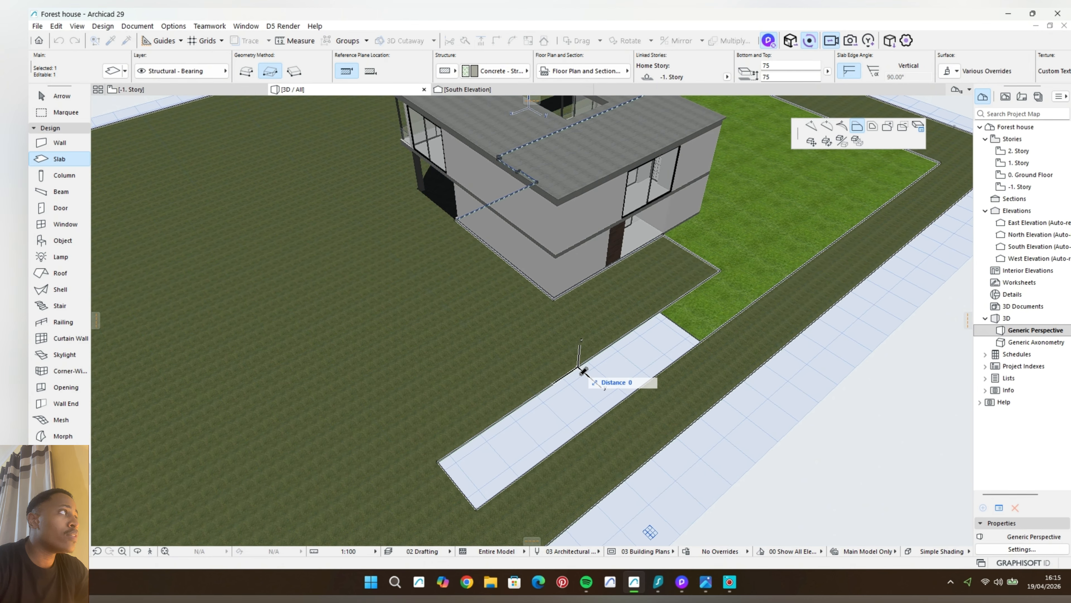
click(814, 130)
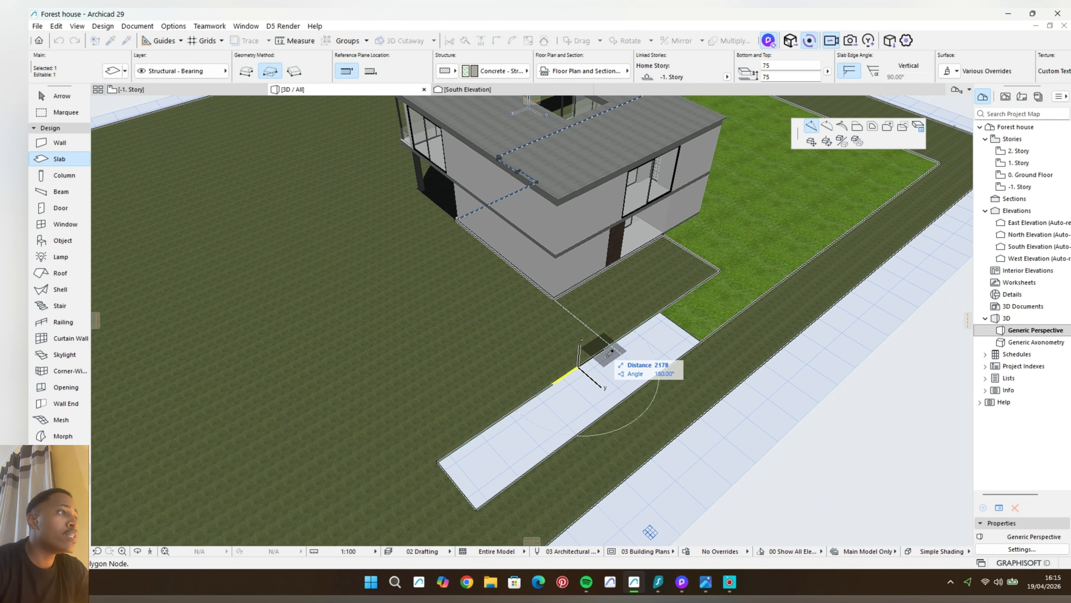
click(611, 346)
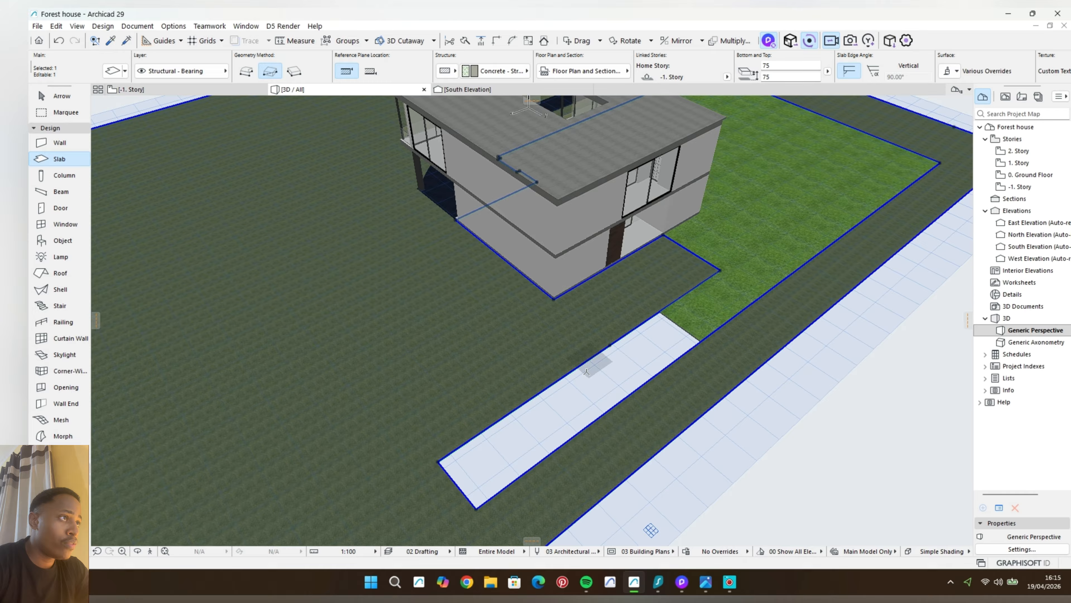
Offset the split cutout edge by about 47460 along the house's side, stopping just short of the far plot boundary.
click(549, 391)
click(857, 125)
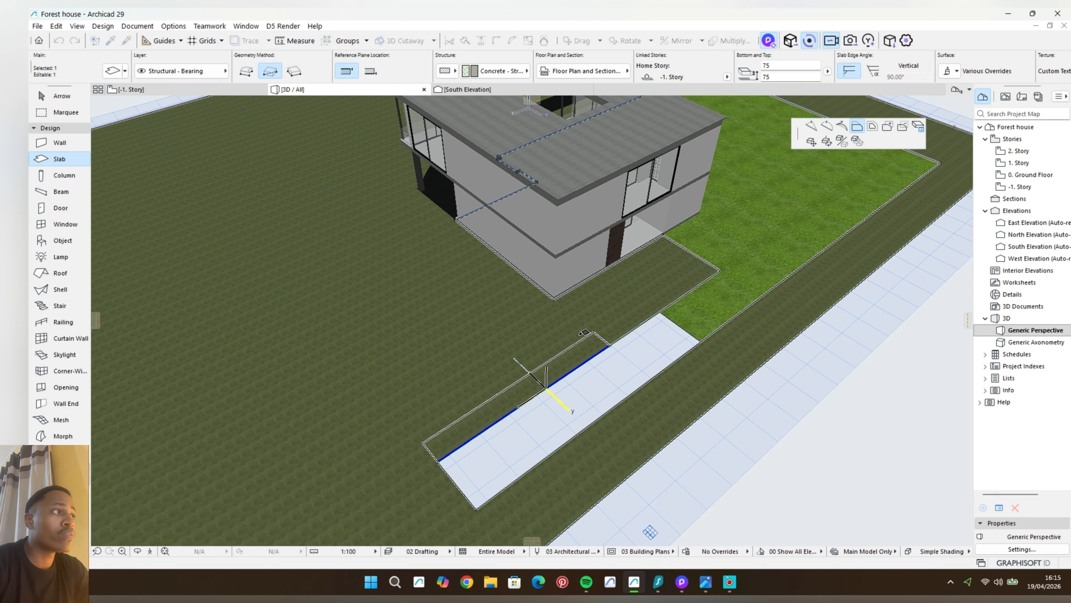
scroll(584, 332, up, 3)
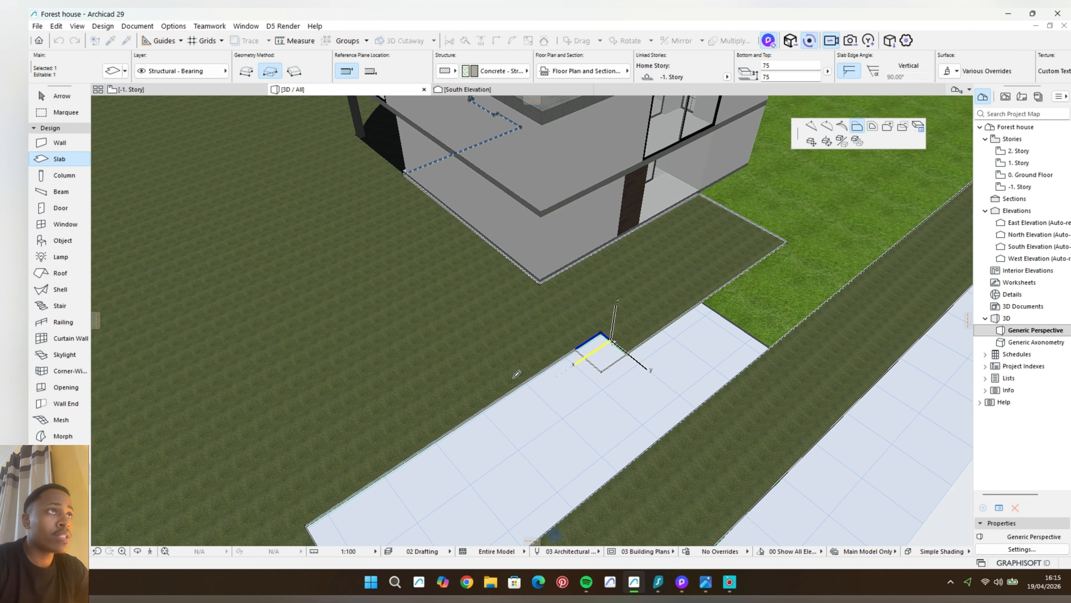
click(484, 410)
scroll(403, 211, down, 3)
middle_drag(403, 211, 595, 270)
scroll(441, 177, down, 3)
middle_drag(441, 177, 540, 342)
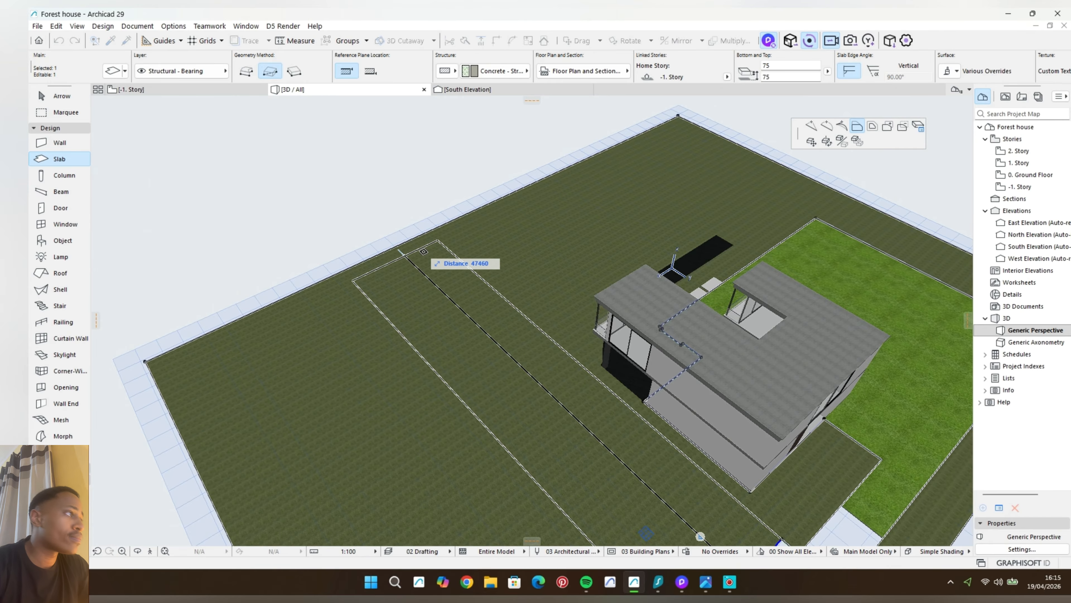
click(422, 249)
Select the lawn slab and offset its end edge to the far end of the front cutout.
middle_drag(471, 276, 425, 175)
scroll(425, 175, down, 2)
scroll(633, 331, up, 3)
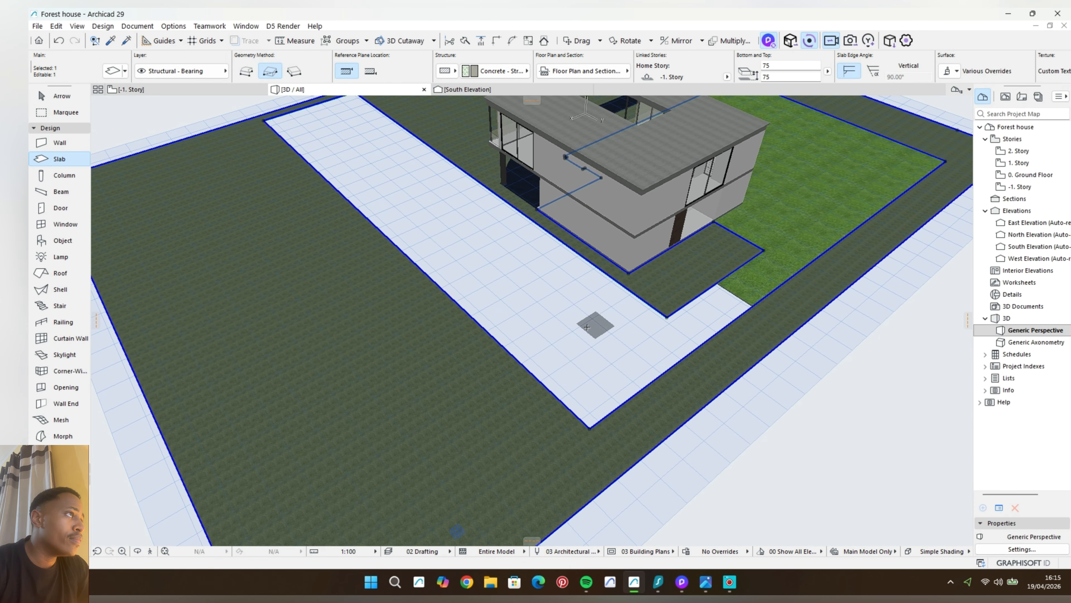
key(Escape)
key(ctrl+z)
shift+click(855, 313)
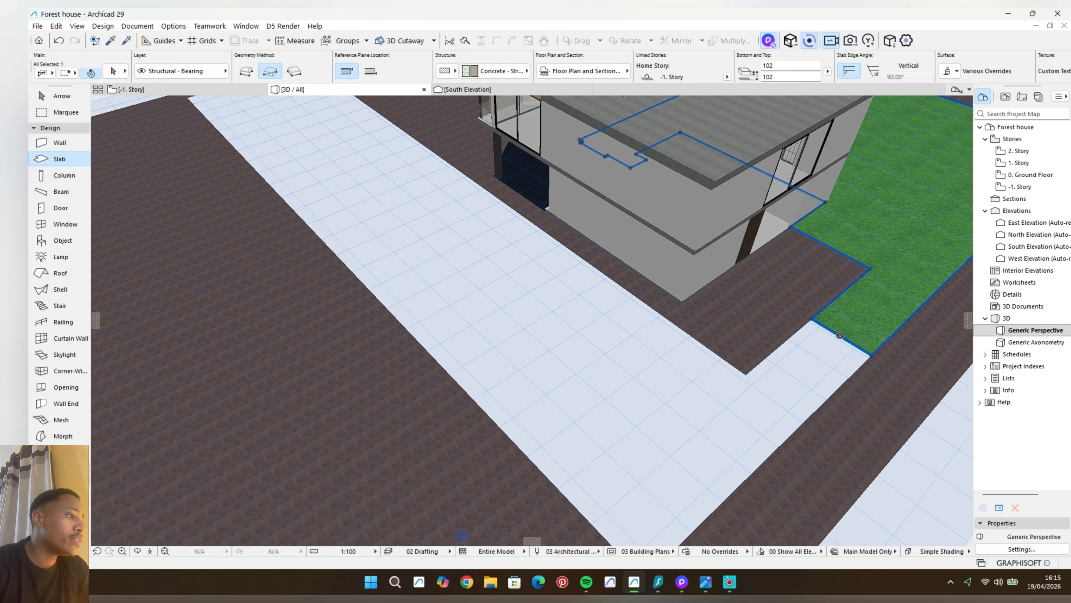
click(833, 332)
scroll(717, 432, down, 1)
middle_drag(696, 433, 652, 388)
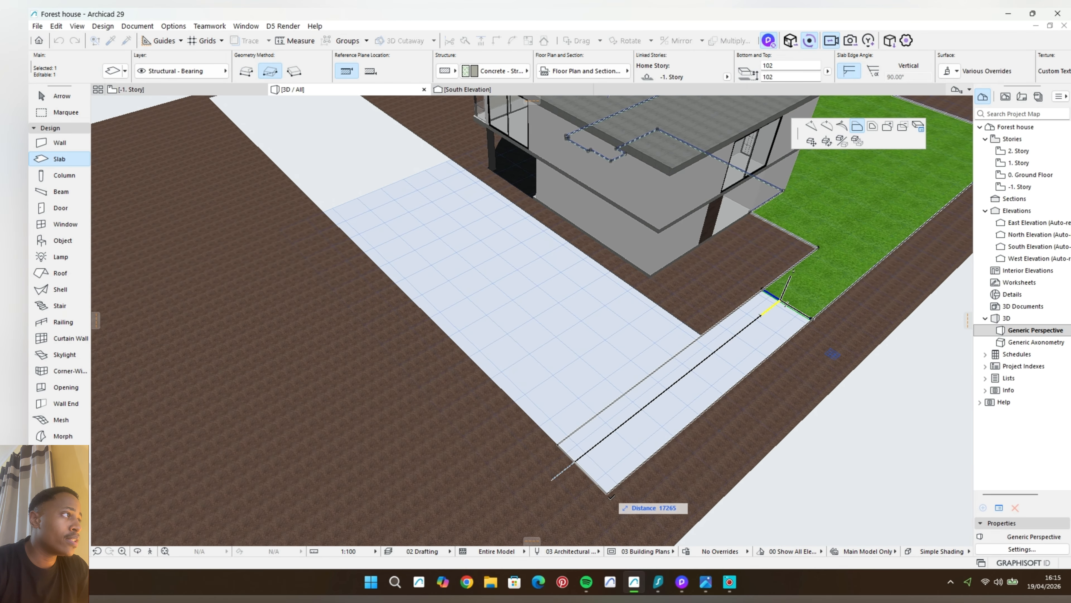
click(591, 508)
Insert a node on the extended lawn's inner edge at the corner of the ground slab's side cutout.
scroll(680, 329, up, 2)
middle_drag(680, 329, 713, 383)
click(740, 418)
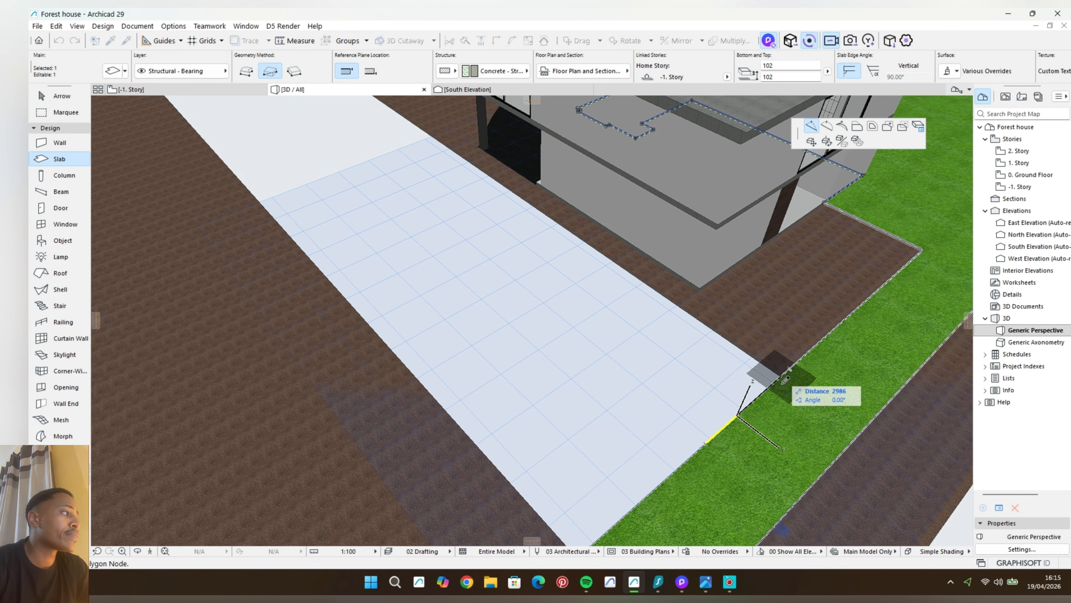
click(781, 376)
Offset the split lawn edge along the house's side to fill the long ground cutout up to its far end.
click(726, 426)
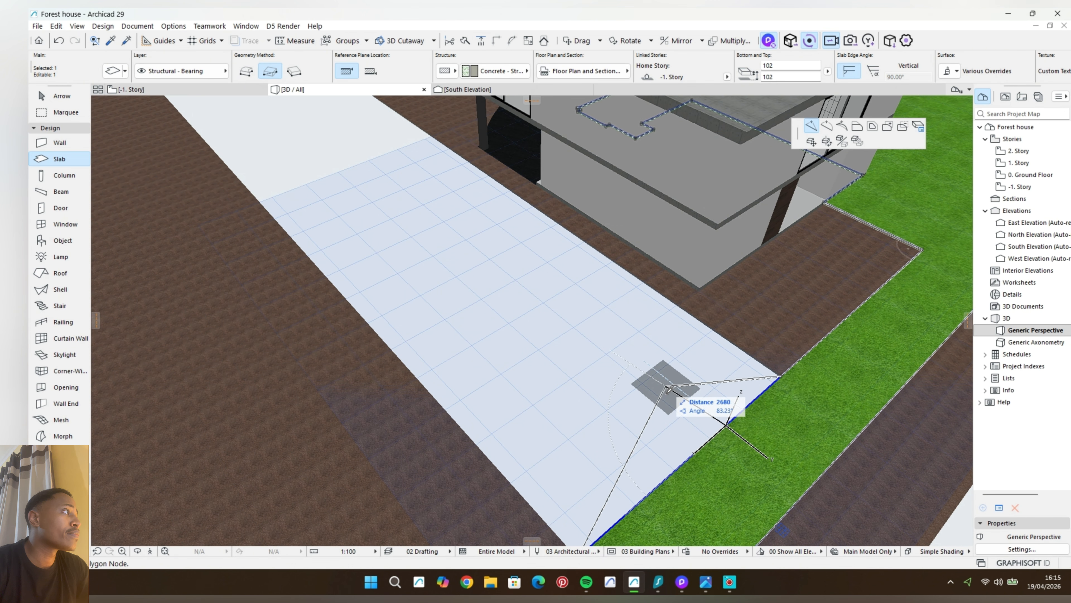
click(858, 127)
scroll(527, 304, down, 4)
middle_drag(527, 303, 565, 422)
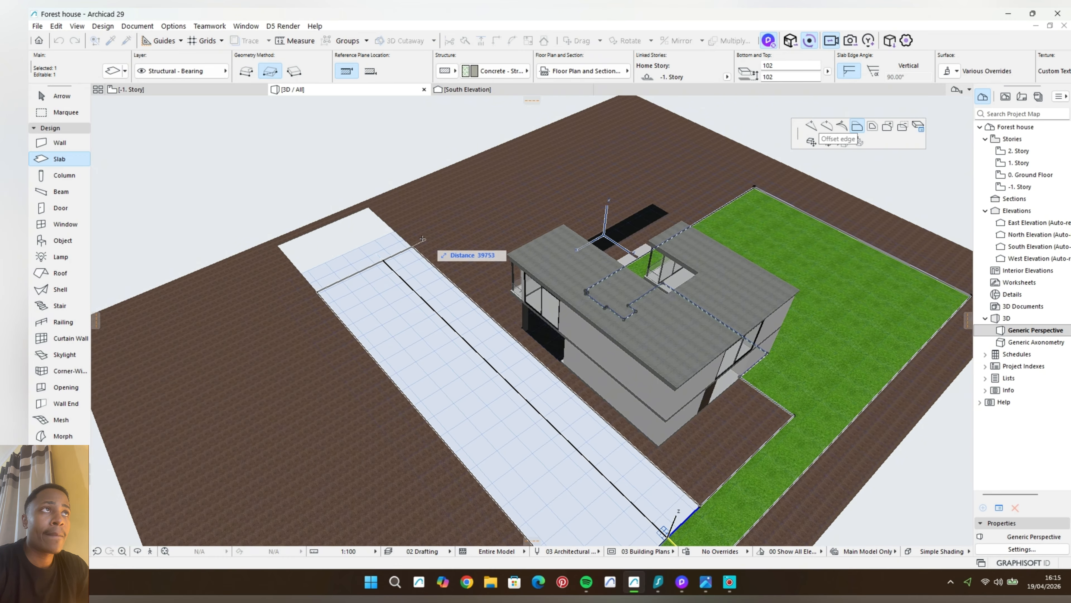
click(379, 214)
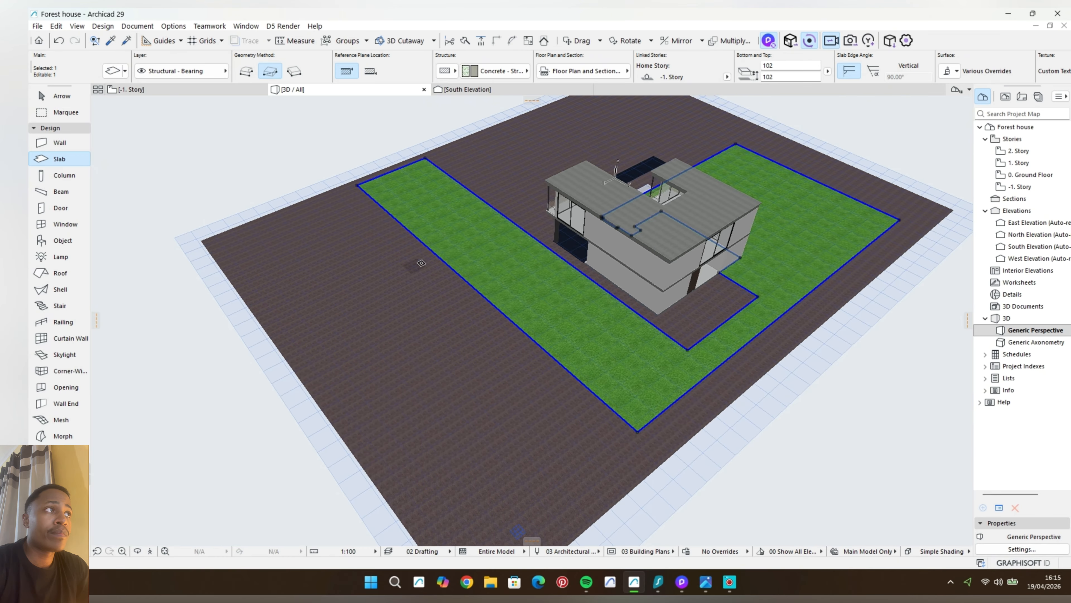
Select the ground slab and offset its edge along the lawn strip outward, leaving a narrow border at the plot boundary.
click(244, 378)
shift+click(411, 339)
click(471, 288)
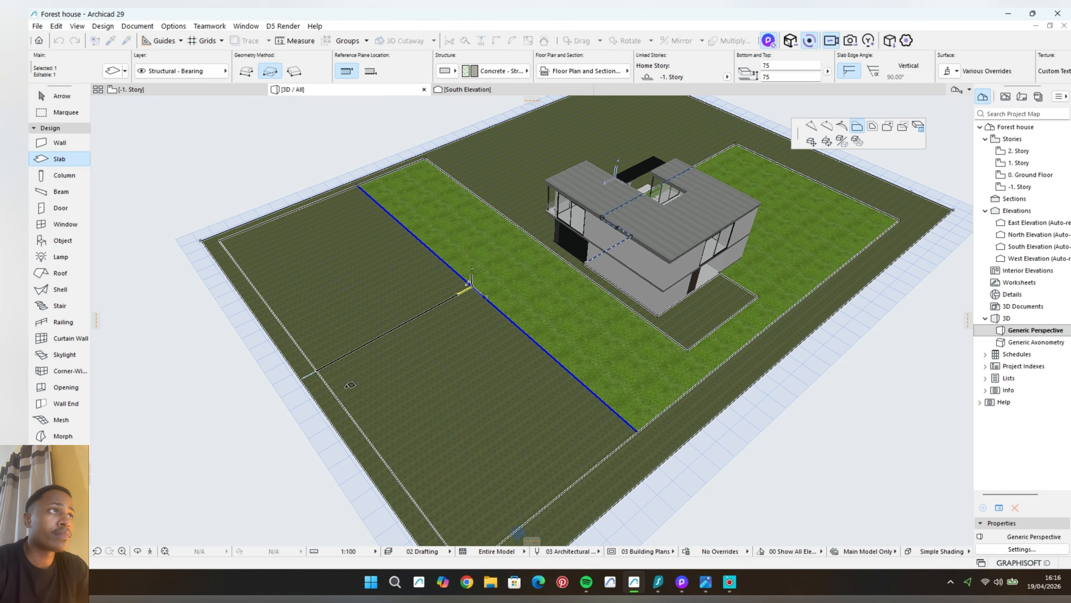
click(317, 371)
Select the lawn slab and offset its outer long edge to the corner of the widened ground cutout.
click(402, 345)
shift+click(507, 282)
click(487, 299)
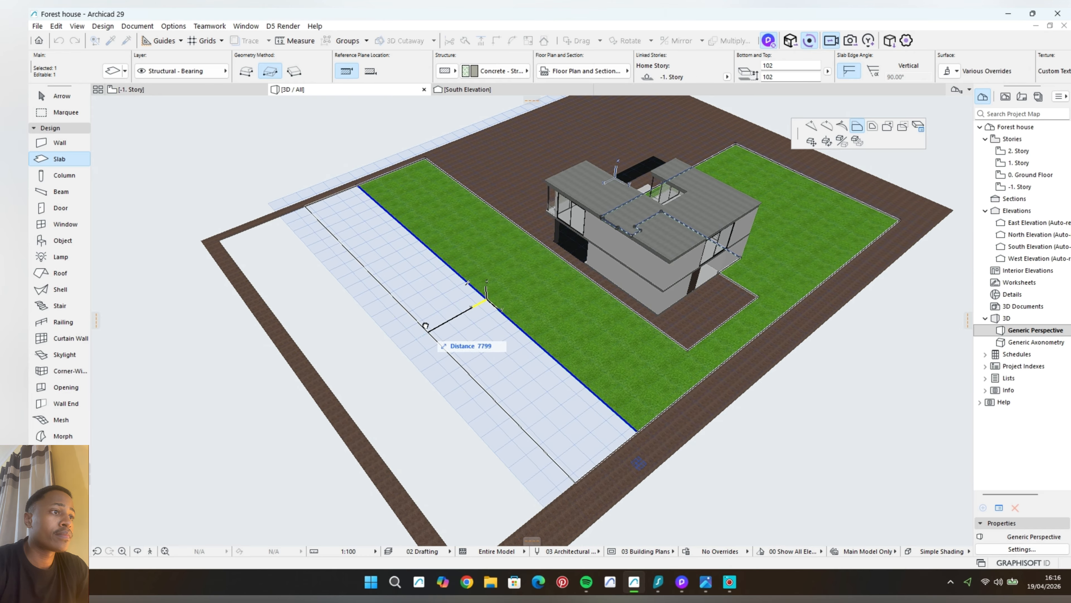
middle_drag(425, 325, 400, 265)
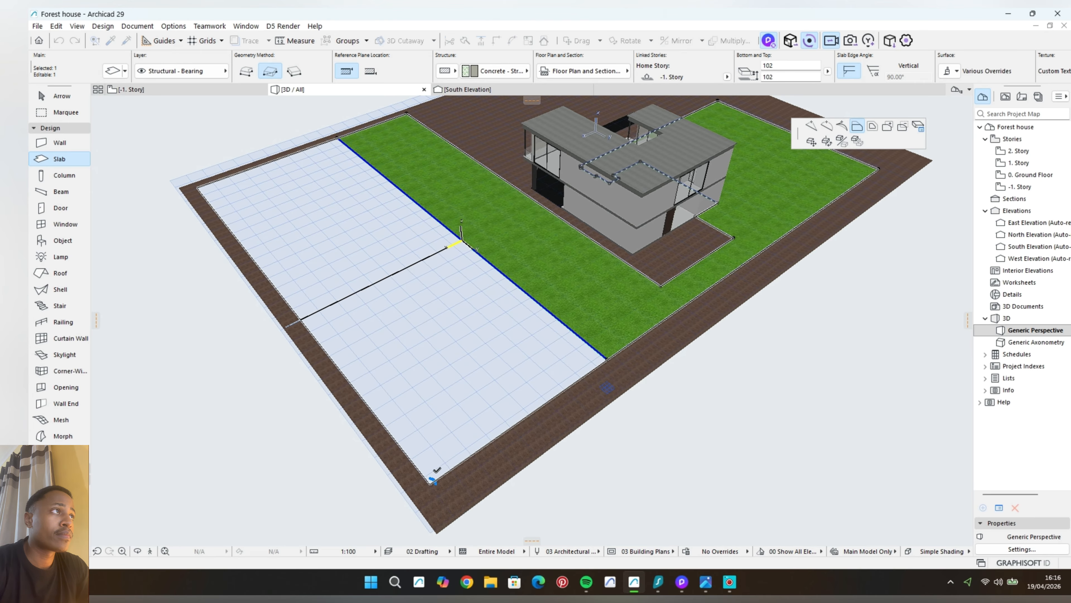
click(431, 482)
View the house from its driveway side, switch to D5 Render and restore the Scene 1 view.
shift+middle_drag(431, 482, 754, 245)
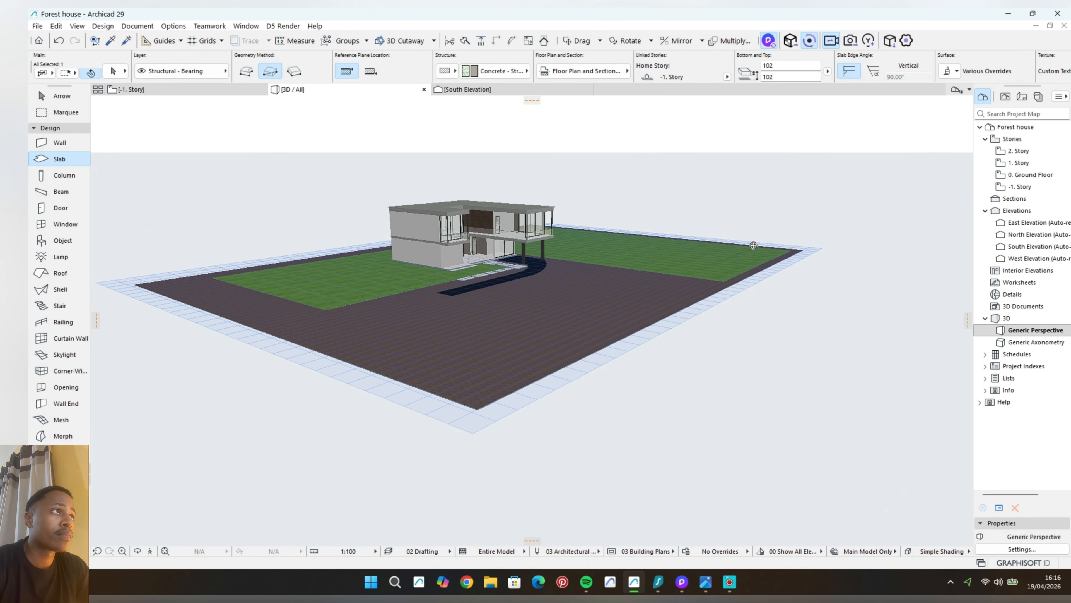
key(Escape)
scroll(470, 289, up, 6)
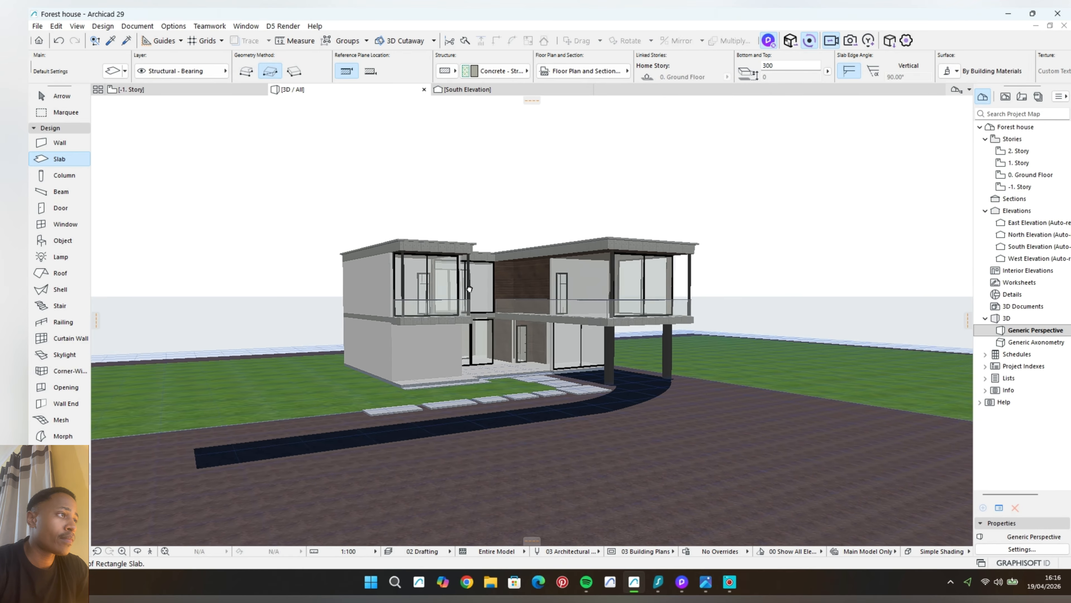
middle_drag(470, 289, 440, 272)
scroll(537, 359, up, 6)
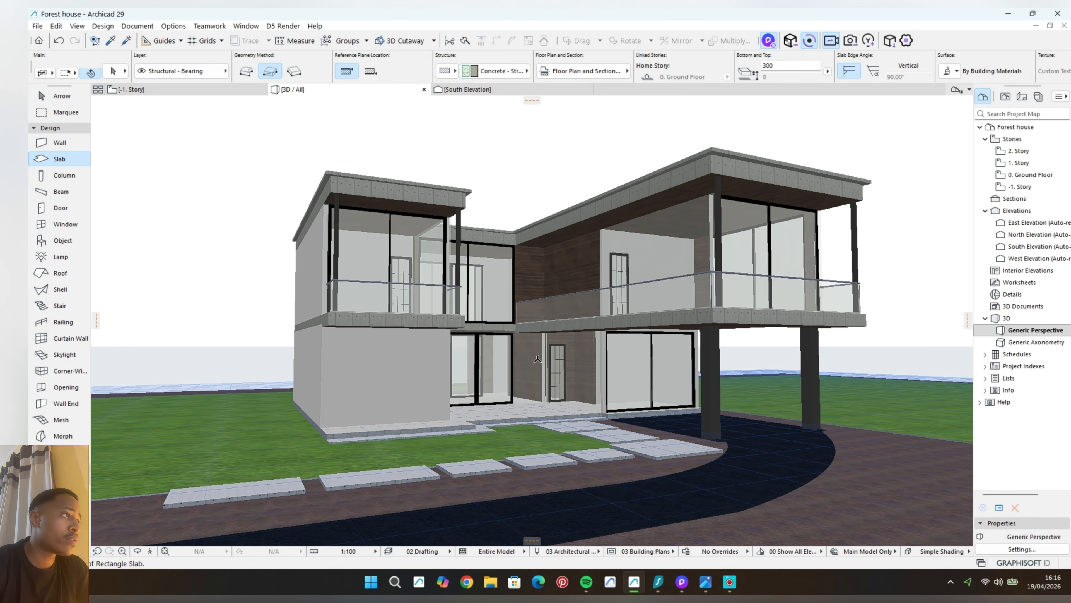
click(682, 582)
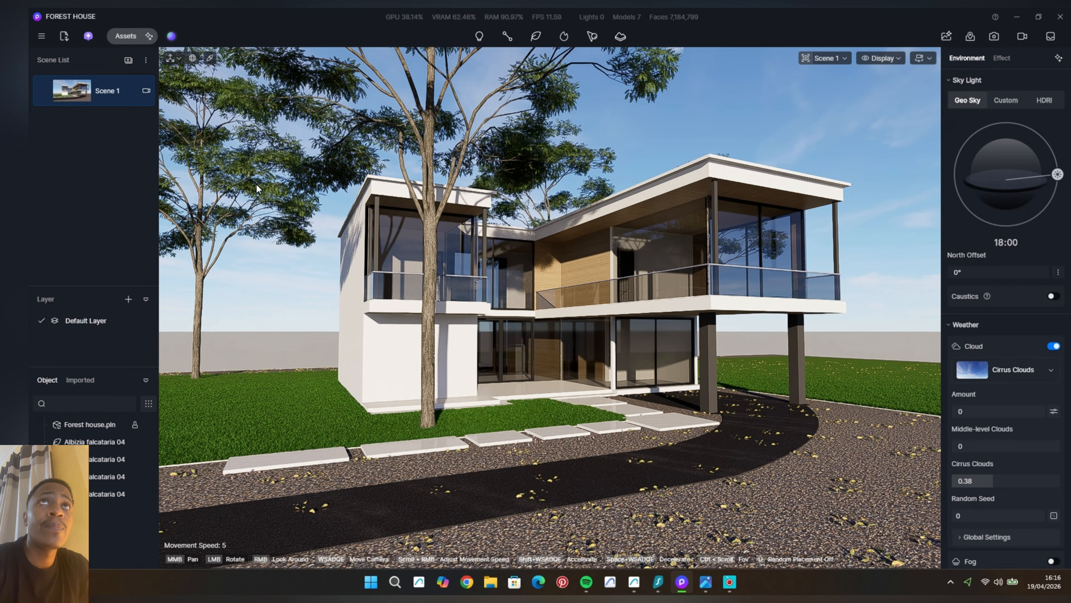
click(71, 92)
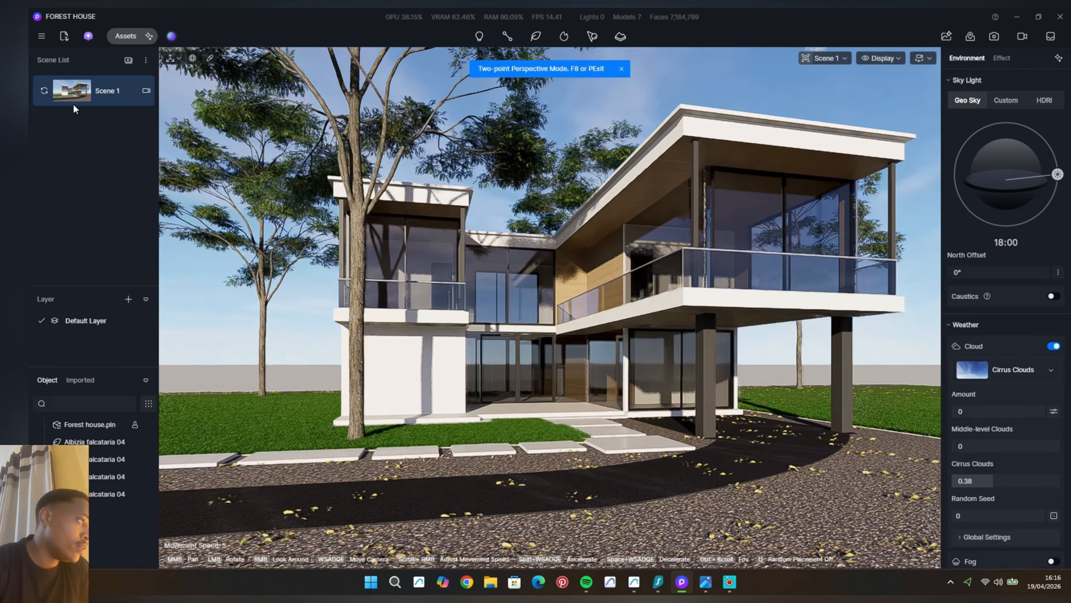
Copy the Albizia falcataria 04 tree visible between the house columns and reposition the copy on the lawn beside the house.
click(797, 369)
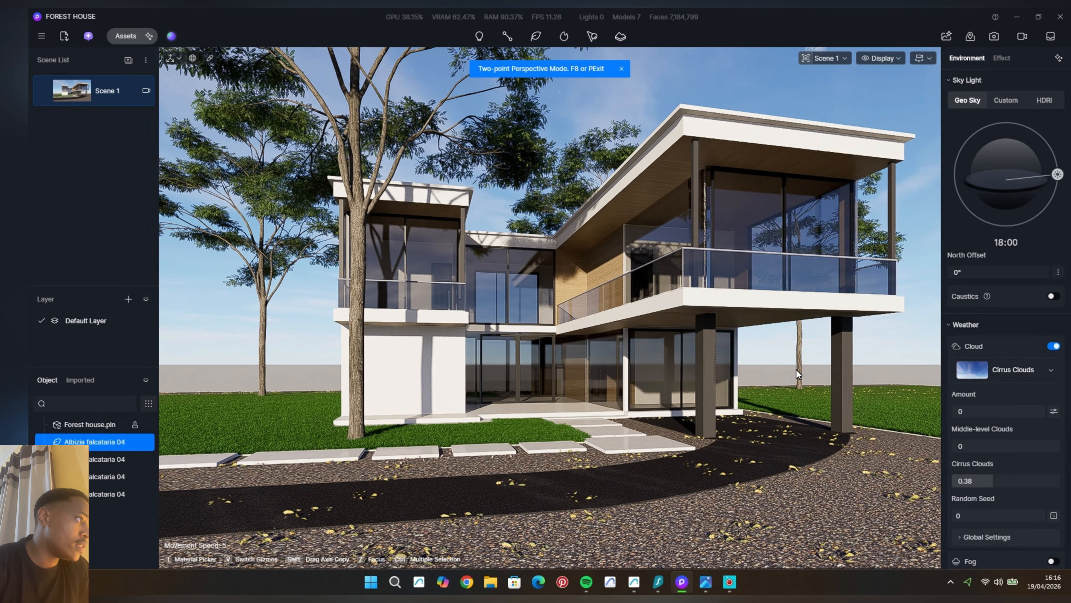
shift+drag(1001, 462, 1032, 464)
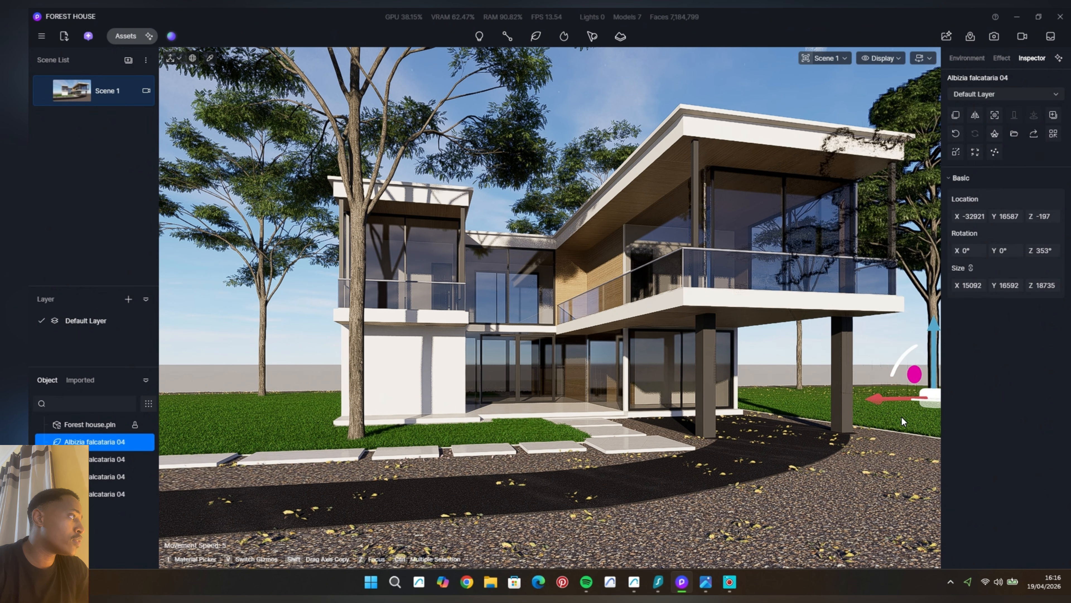
drag(927, 400, 822, 379)
click(654, 82)
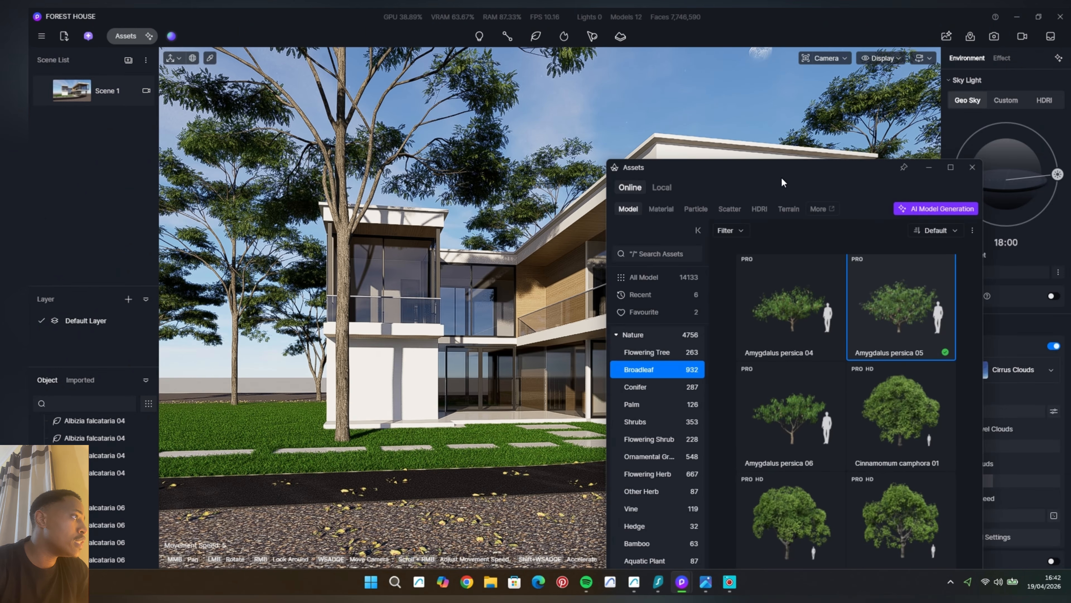
Place two Amygdalus persica 05 shrubs on the lawn beside the white ground-floor block and shift the nearer one to X 3171.
drag(801, 168, 801, 96)
scroll(845, 405, up, 3)
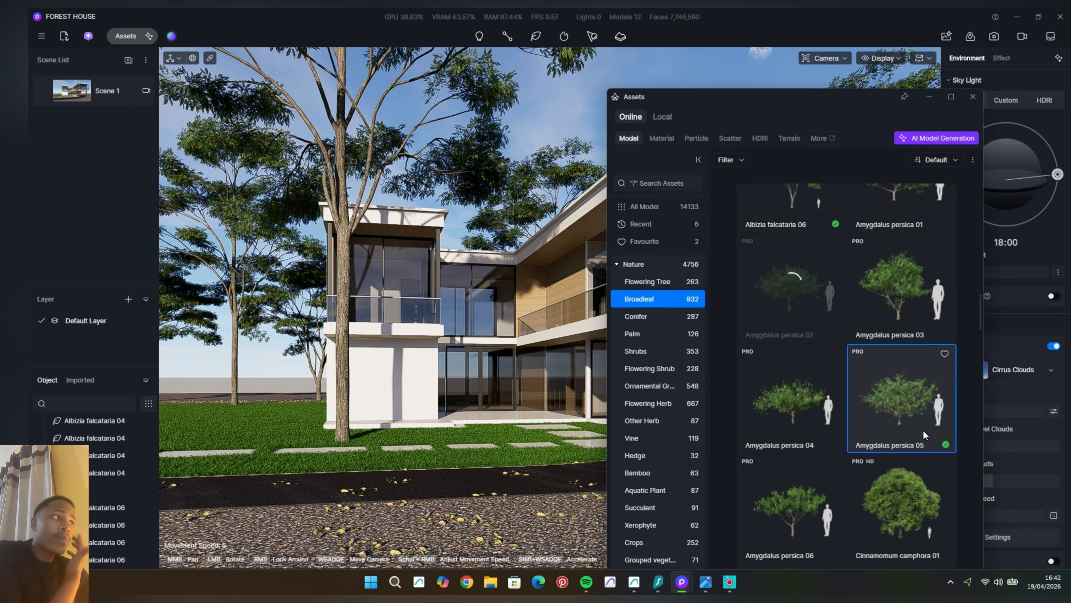
click(277, 417)
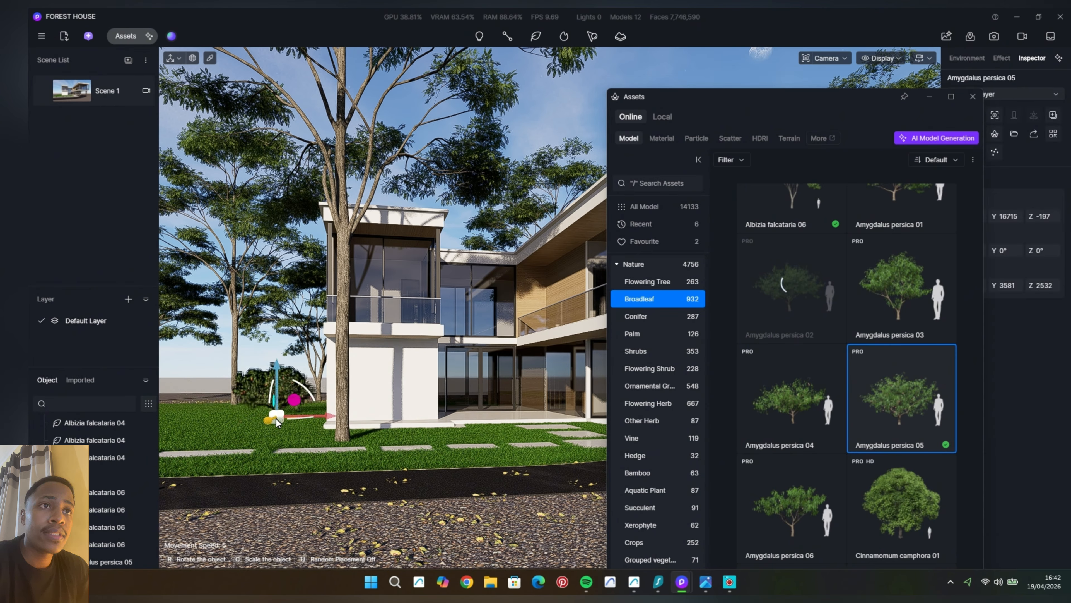
click(173, 437)
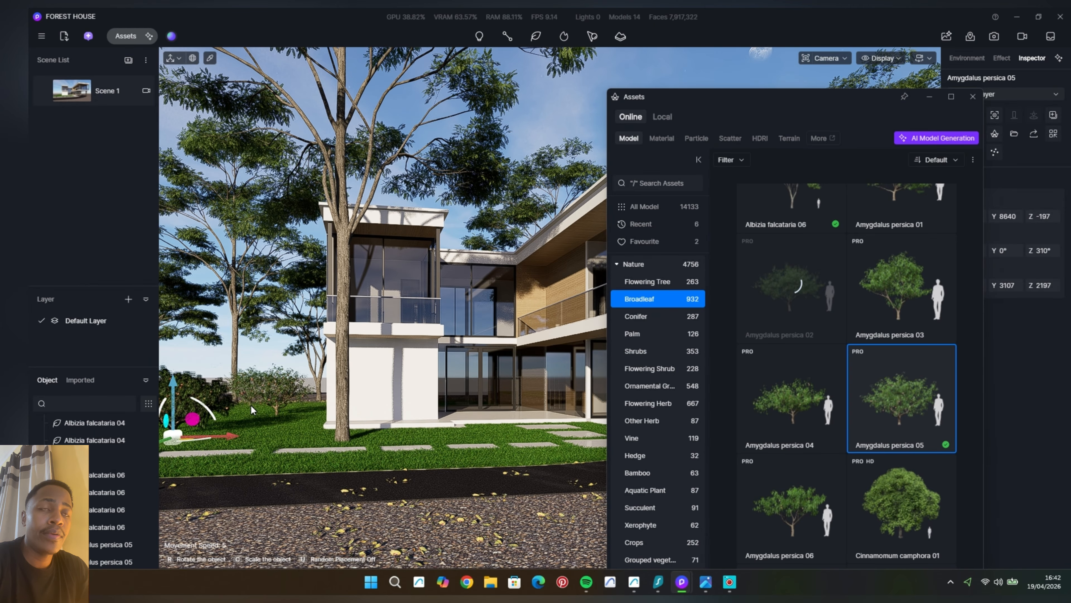
click(972, 96)
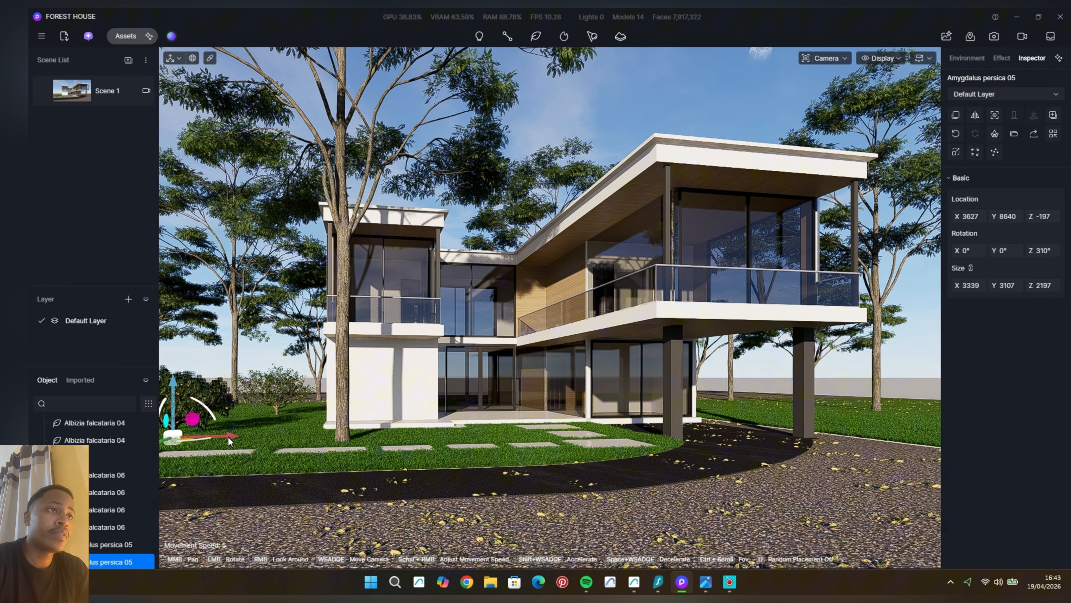
mouse_move(229, 437)
mouse_down()
mouse_move(485, 438)
mouse_move(240, 443)
mouse_up()
click(248, 434)
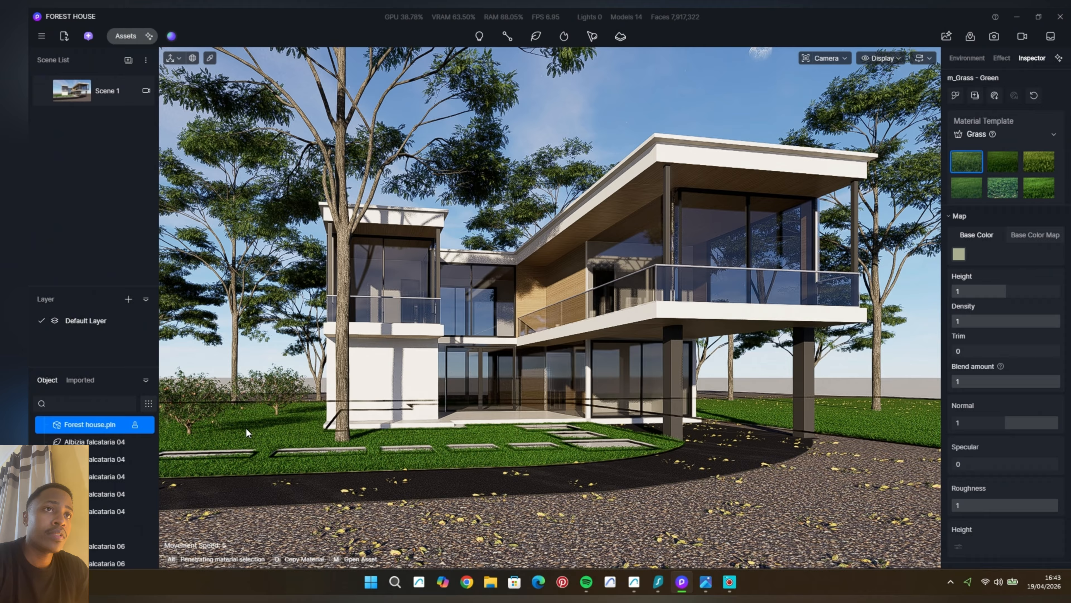
click(204, 396)
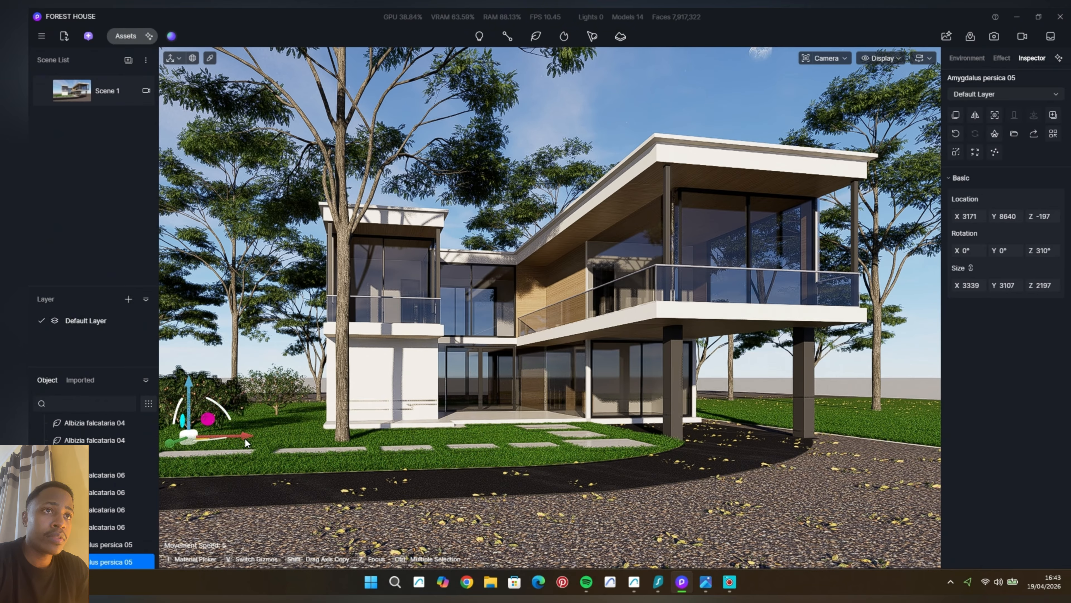
Copy the shrub to the lawn beyond the driveway columns at X -18966, Y 11247, and copy it again nearer the camera.
drag(252, 439, 824, 430)
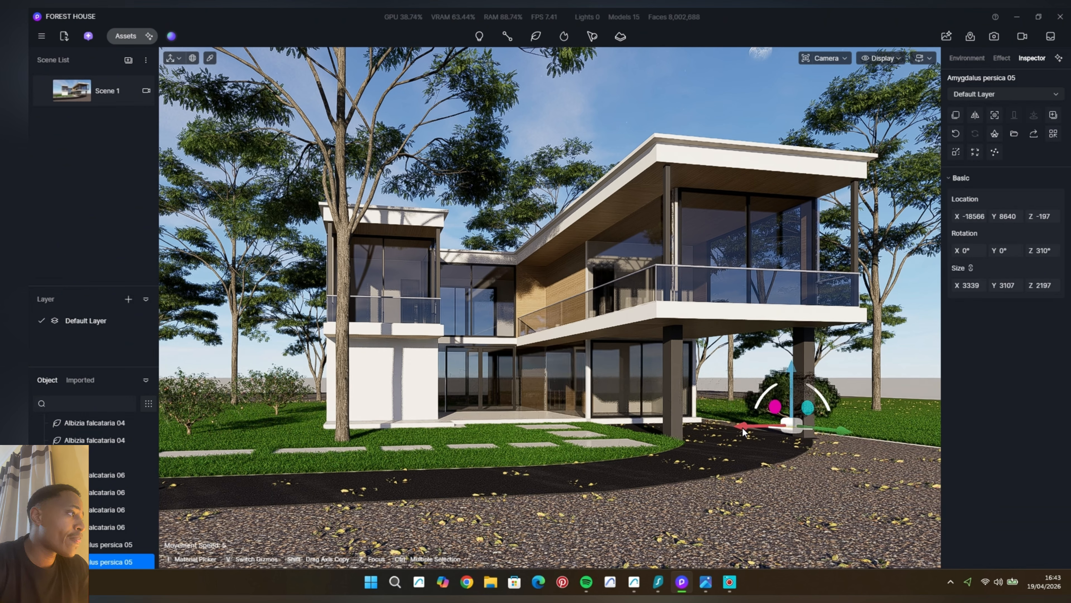
drag(739, 427, 751, 426)
drag(837, 429, 790, 426)
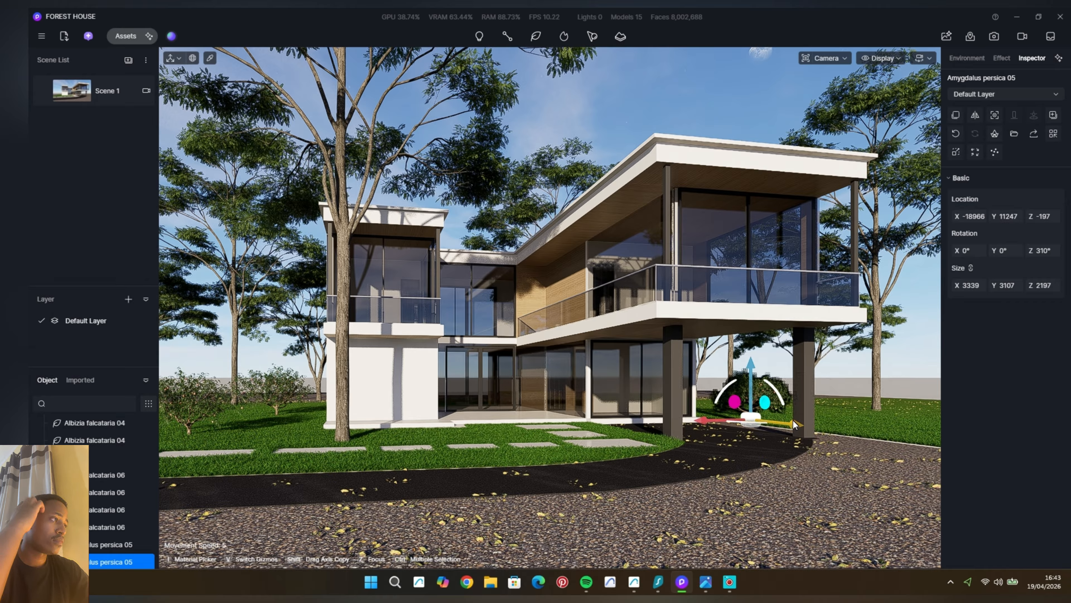
drag(793, 420, 971, 499)
click(633, 128)
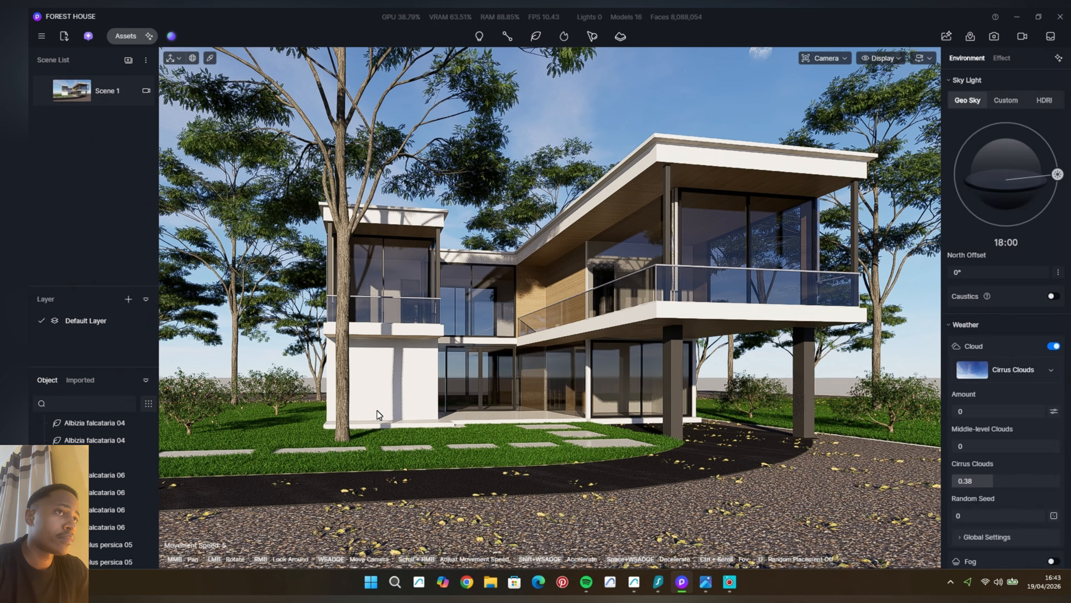
Move the nearer shrub beside the white block to Y 7581 and the nearer one beyond the driveway to Y 4907.
click(197, 402)
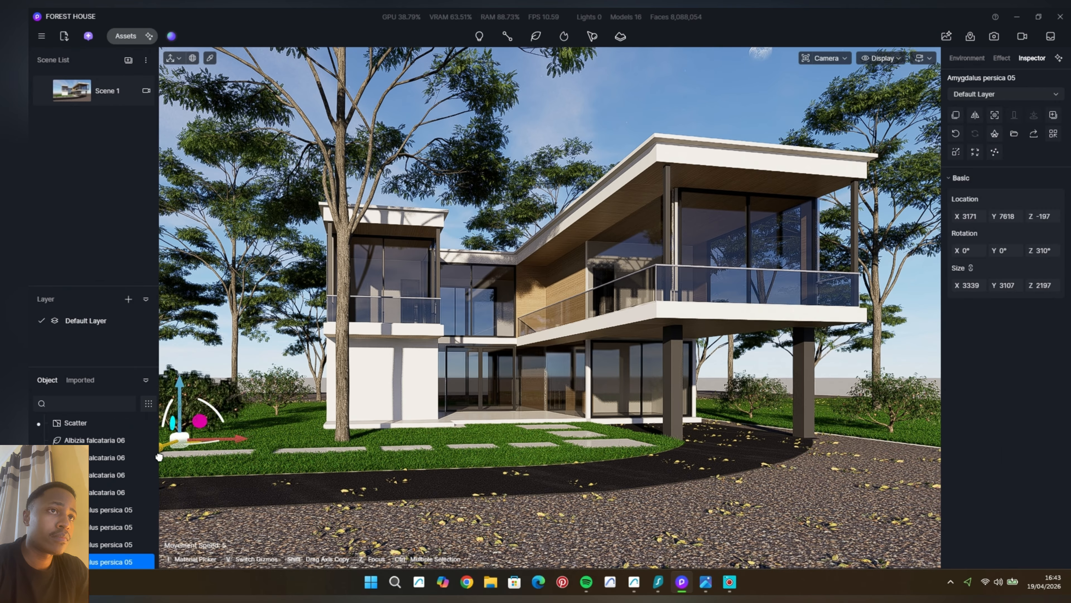
drag(158, 456, 157, 458)
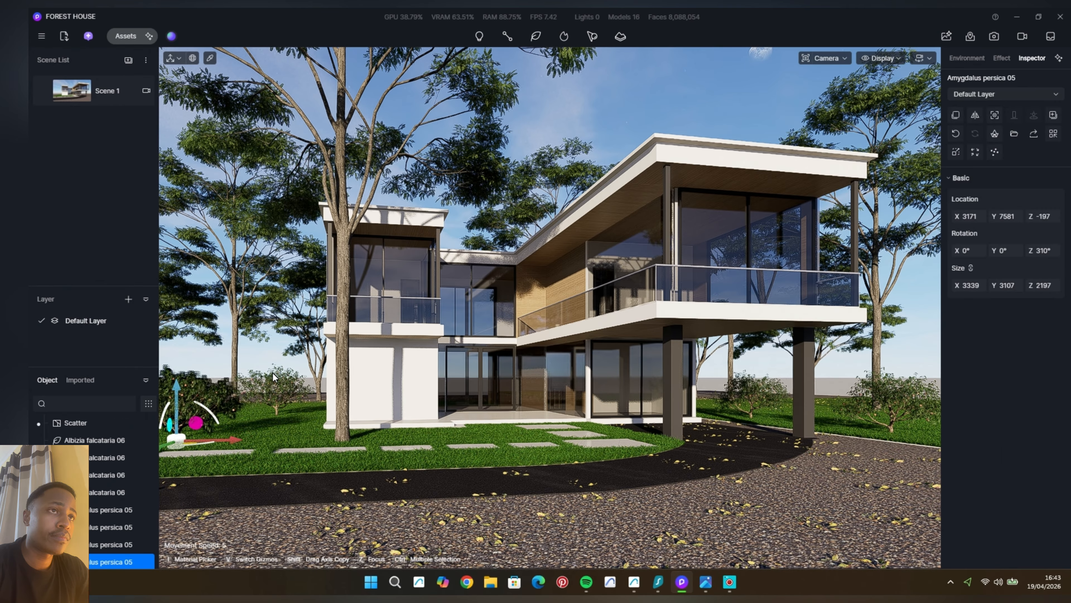
click(271, 352)
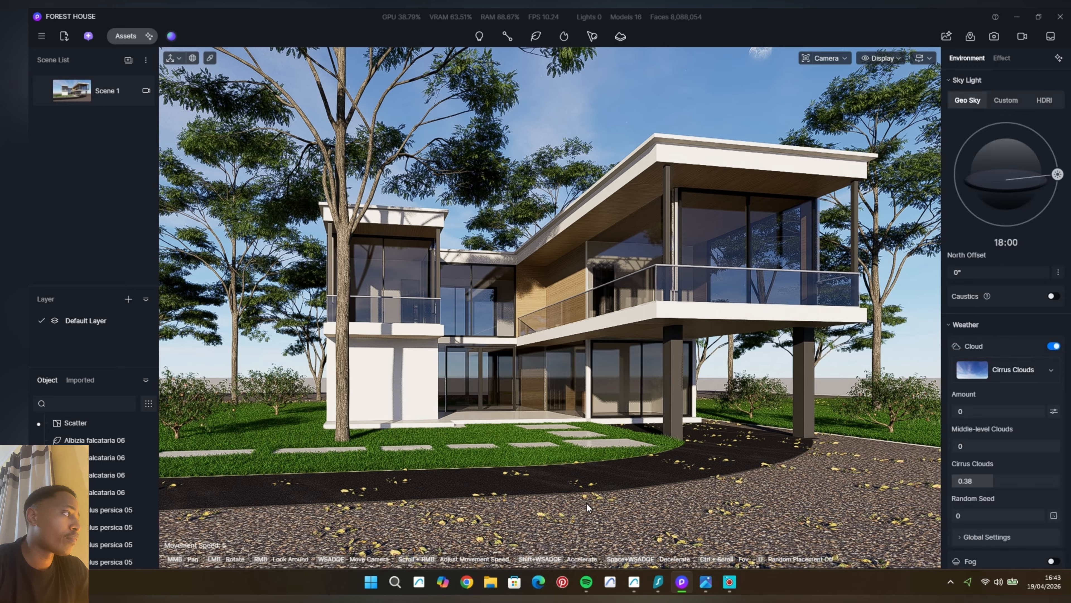
click(886, 400)
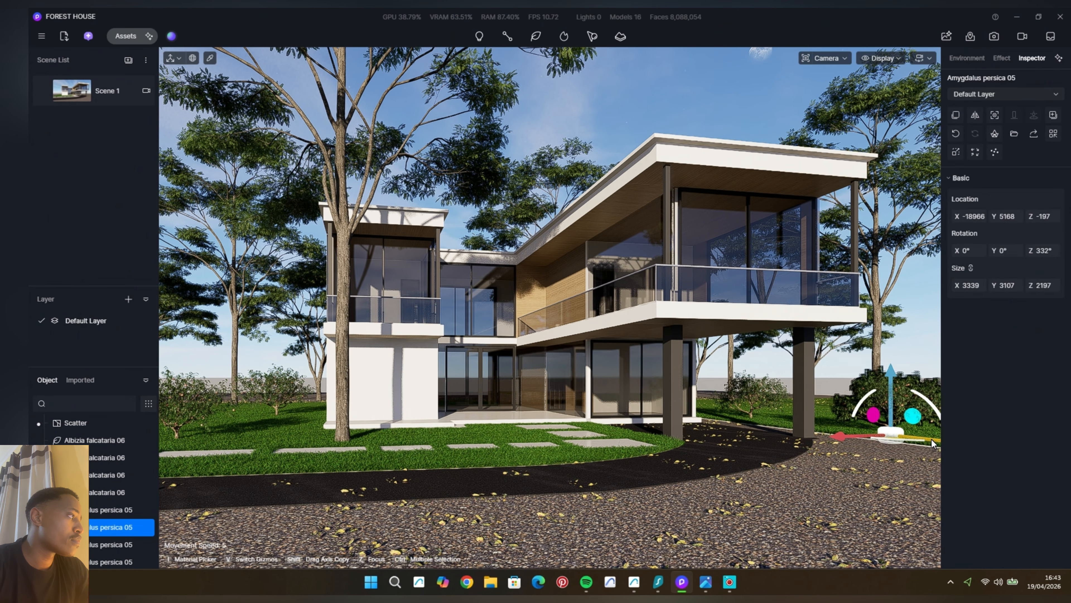
mouse_move(932, 438)
mouse_down()
mouse_move(954, 448)
mouse_move(945, 452)
mouse_up()
Frame the house more closely from the driveway and update Scene 1 with this view.
drag(900, 334, 898, 334)
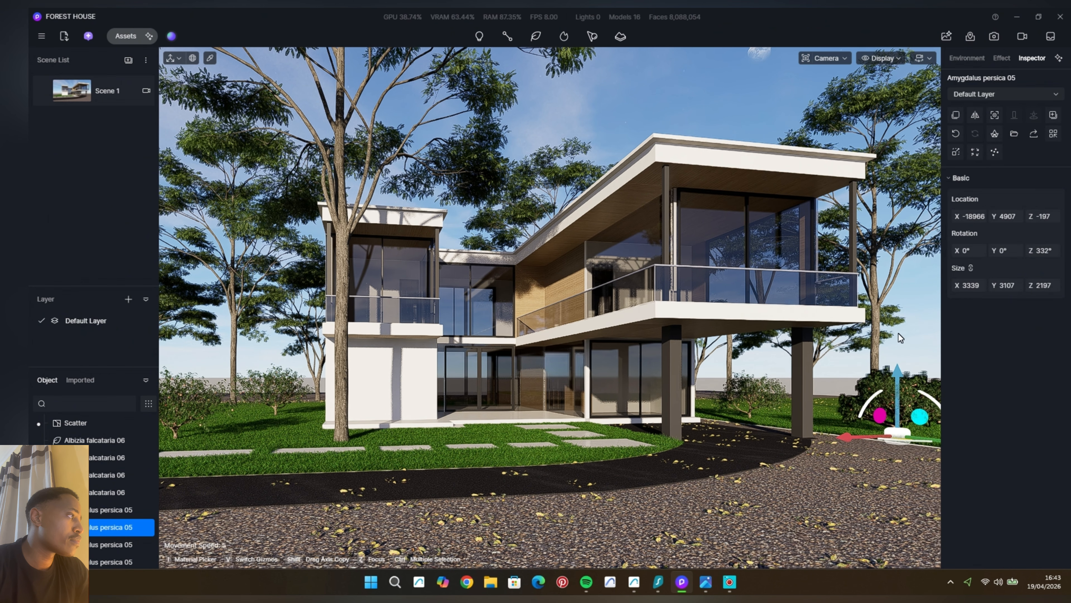
click(908, 346)
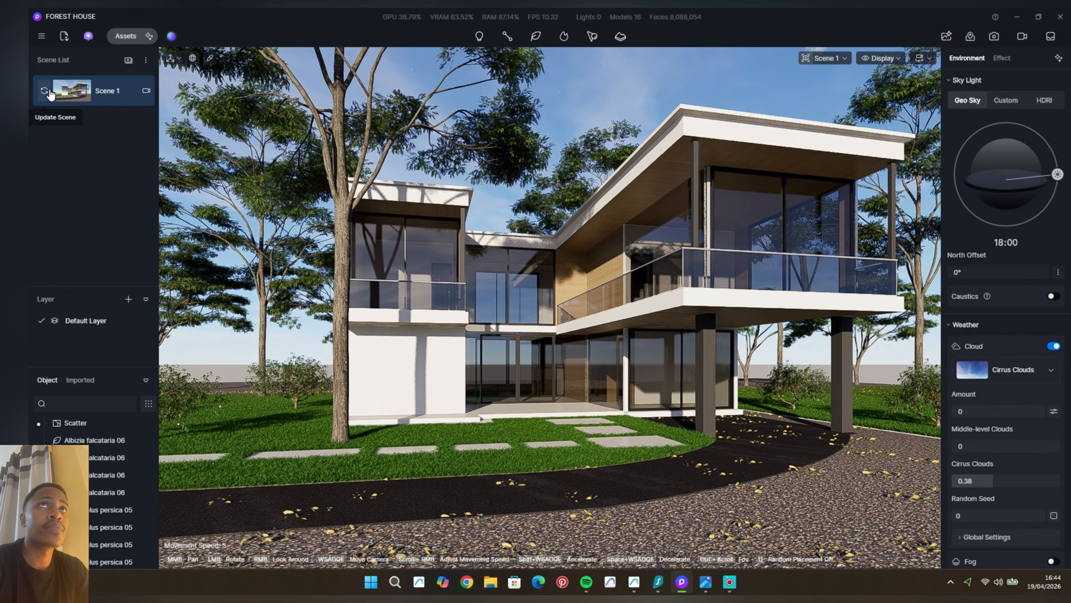
drag(599, 336, 604, 349)
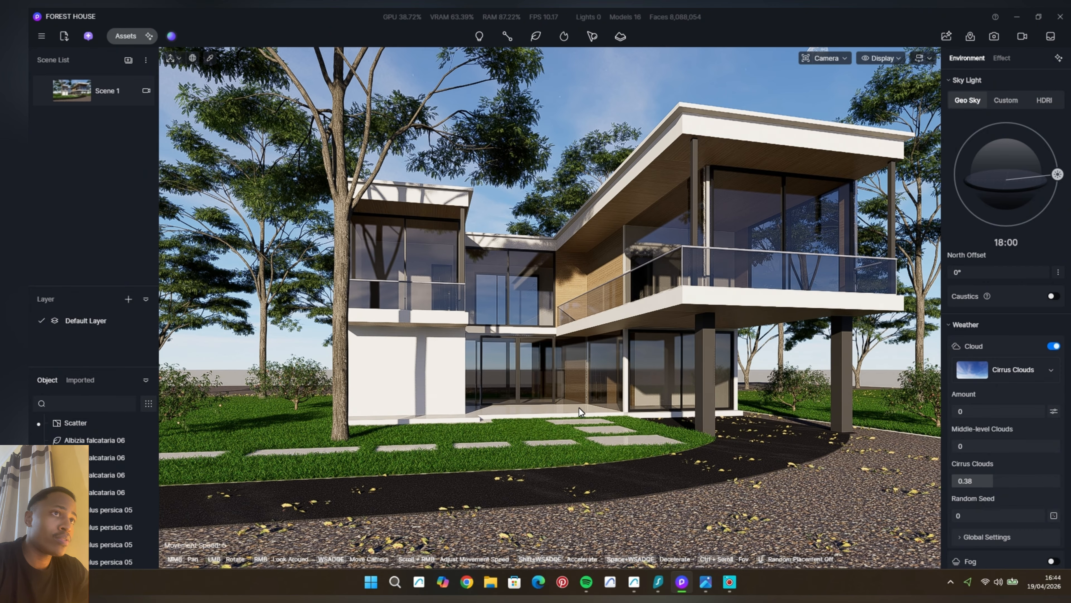
Open the asset library clear of the roof overhang and show its Wall Paint materials.
click(126, 36)
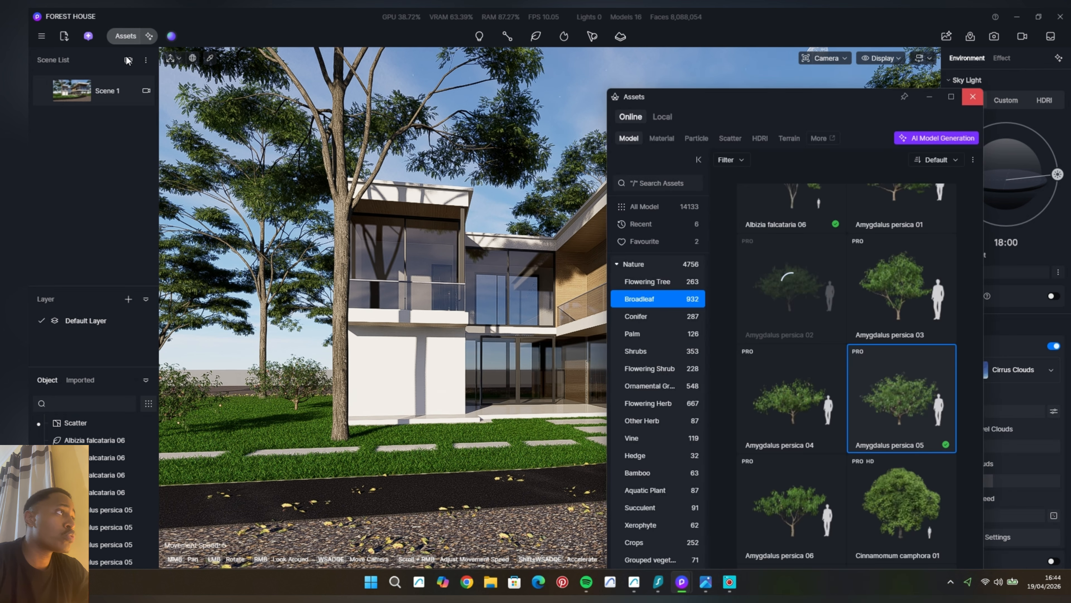
drag(728, 99, 203, 26)
scroll(269, 270, up, 3)
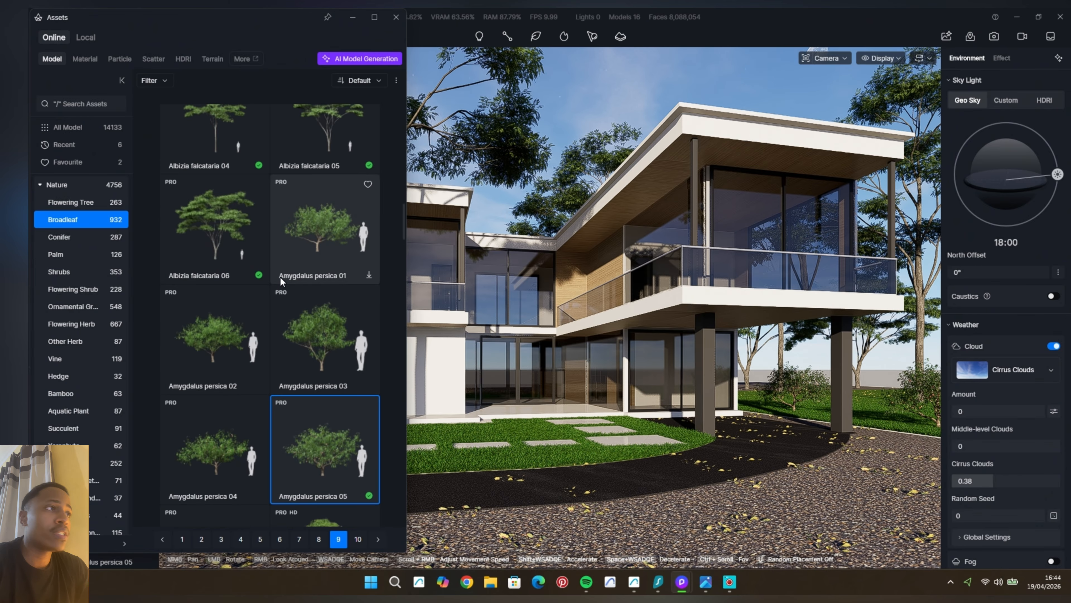
scroll(280, 281, up, 4)
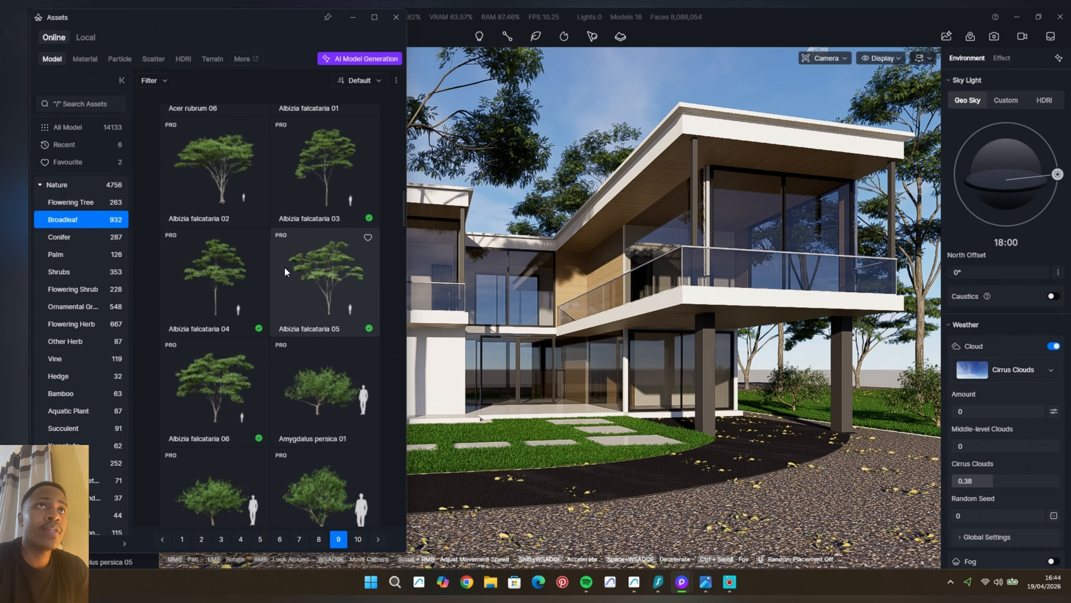
scroll(269, 262, up, 3)
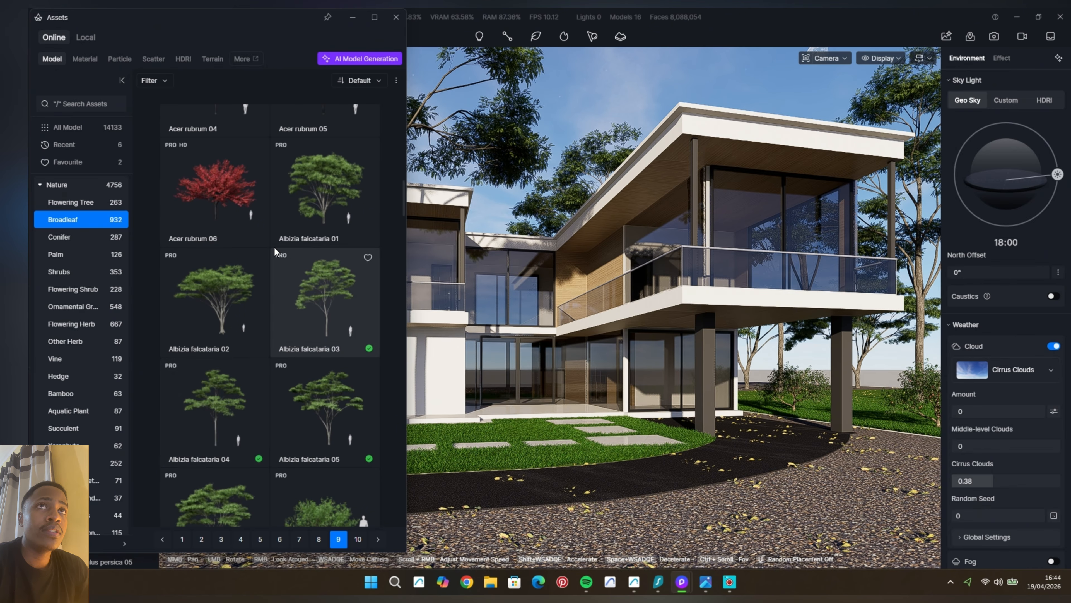
scroll(274, 247, up, 5)
click(84, 59)
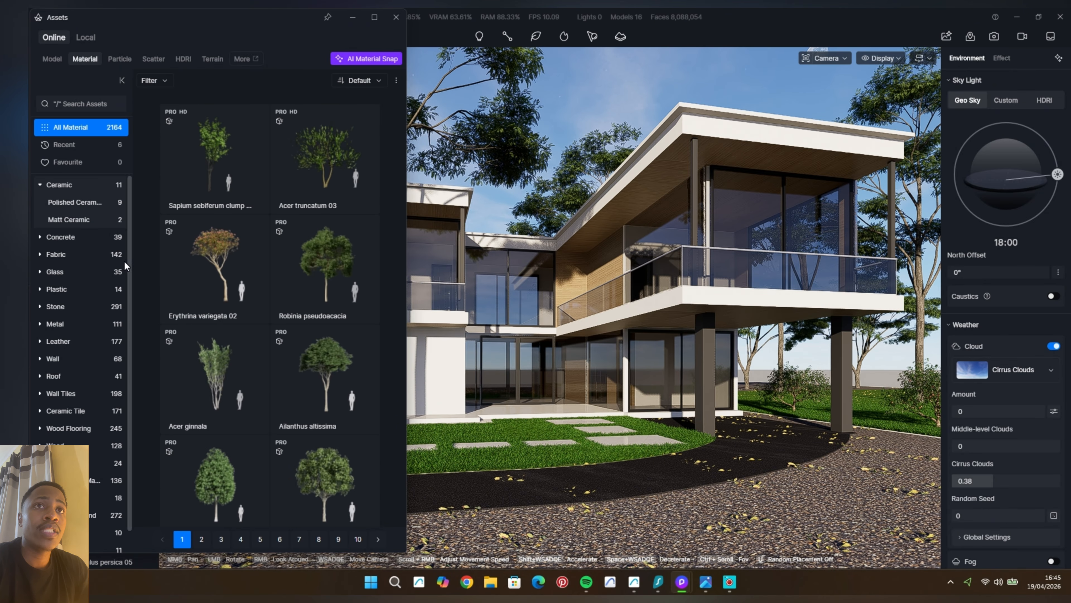
click(53, 359)
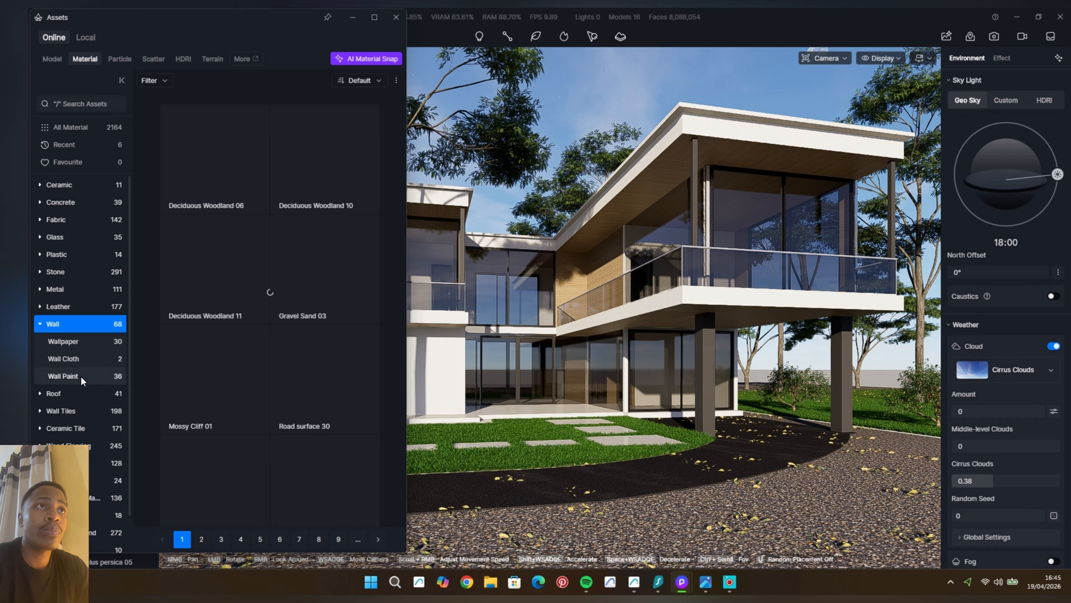
click(80, 364)
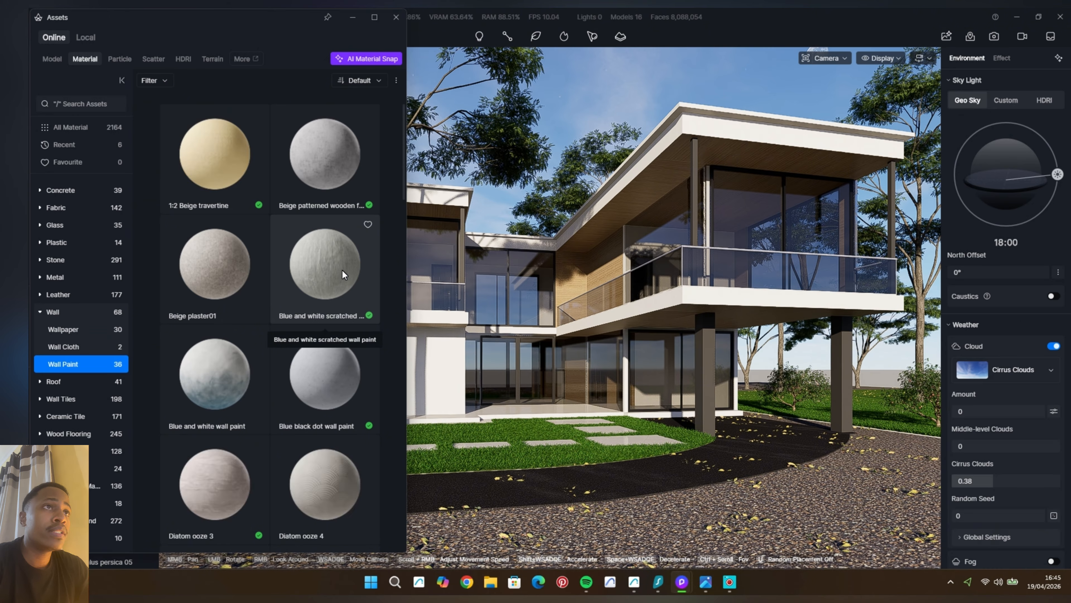
Find White Wall Paint among the wall paints and apply it to the white roof fascia and floor edges.
scroll(340, 260, down, 8)
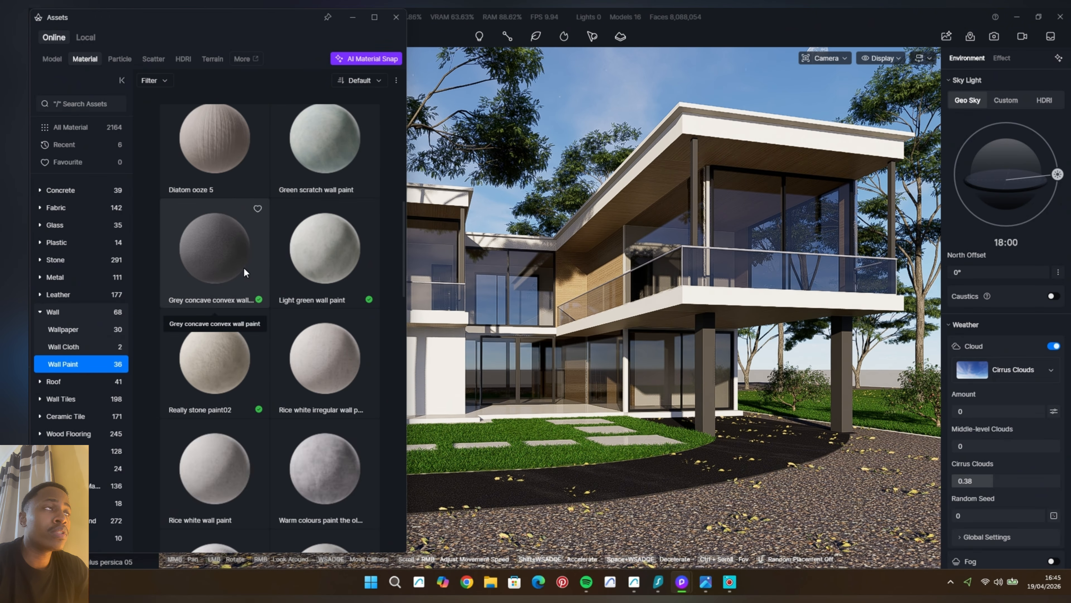
scroll(312, 264, down, 12)
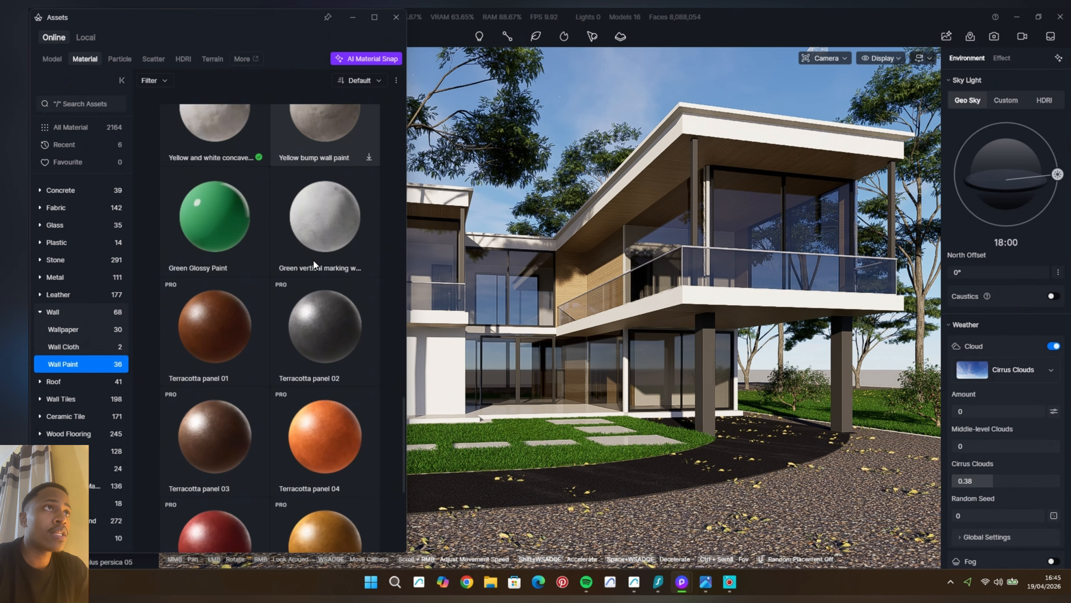
scroll(315, 257, down, 3)
scroll(315, 257, up, 10)
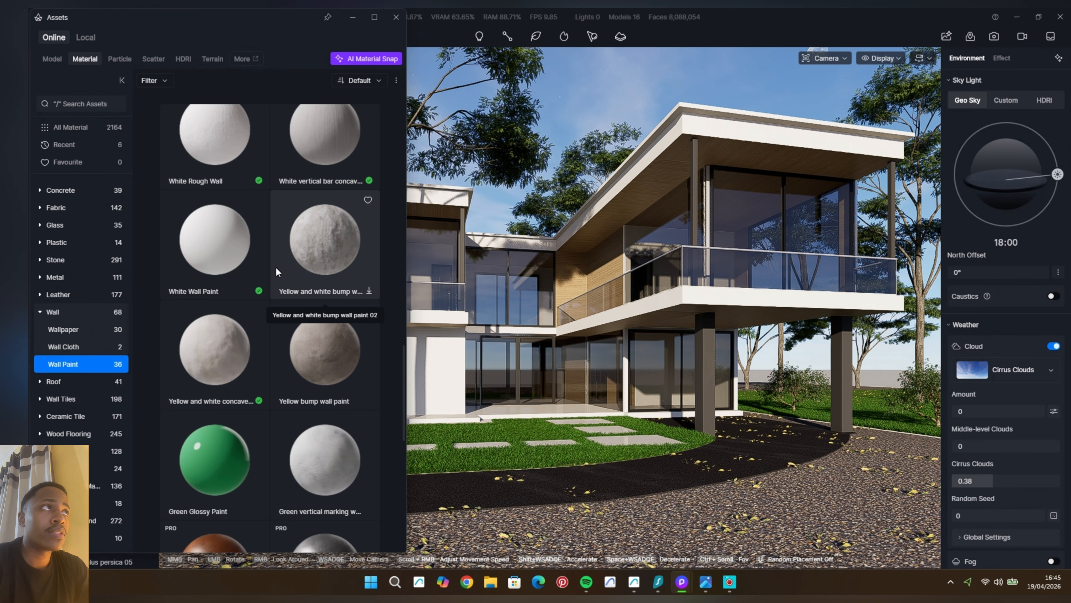
mouse_move(244, 253)
mouse_down()
mouse_move(712, 120)
mouse_move(685, 181)
mouse_move(690, 235)
mouse_move(612, 435)
mouse_move(785, 283)
mouse_move(822, 316)
mouse_move(949, 294)
mouse_up()
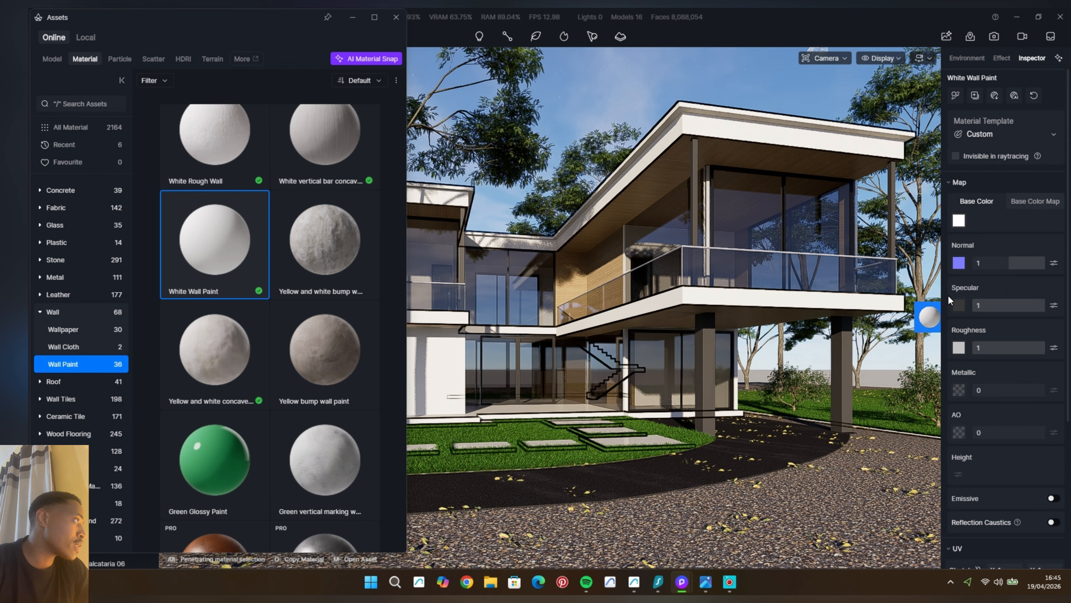
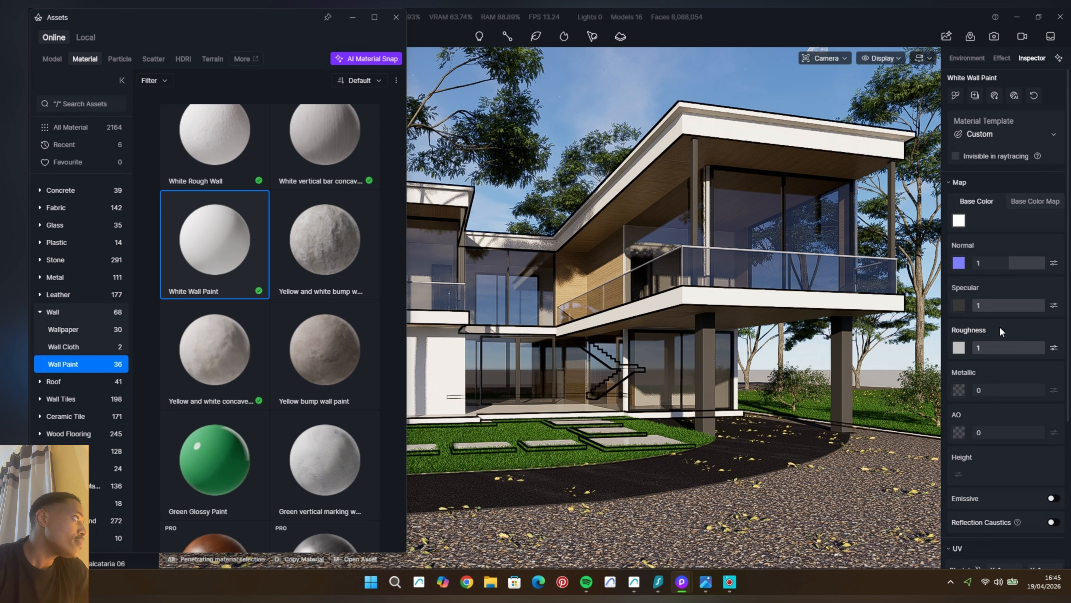
Darken the White Wall Paint's base color to HSV value 73, close the asset library and save the project.
click(957, 224)
drag(827, 226, 827, 239)
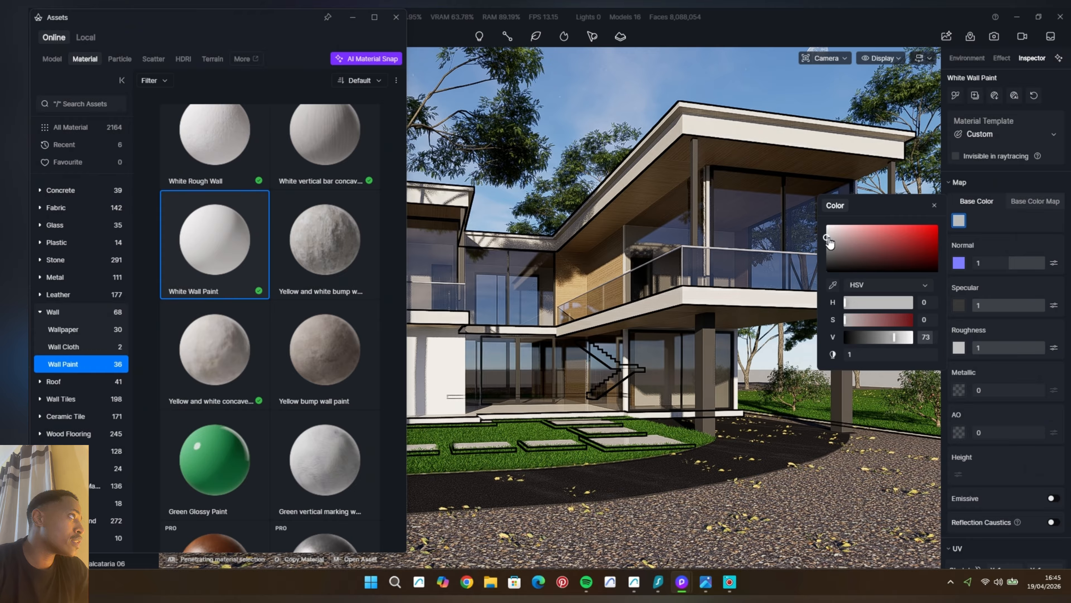
click(789, 123)
key(Escape)
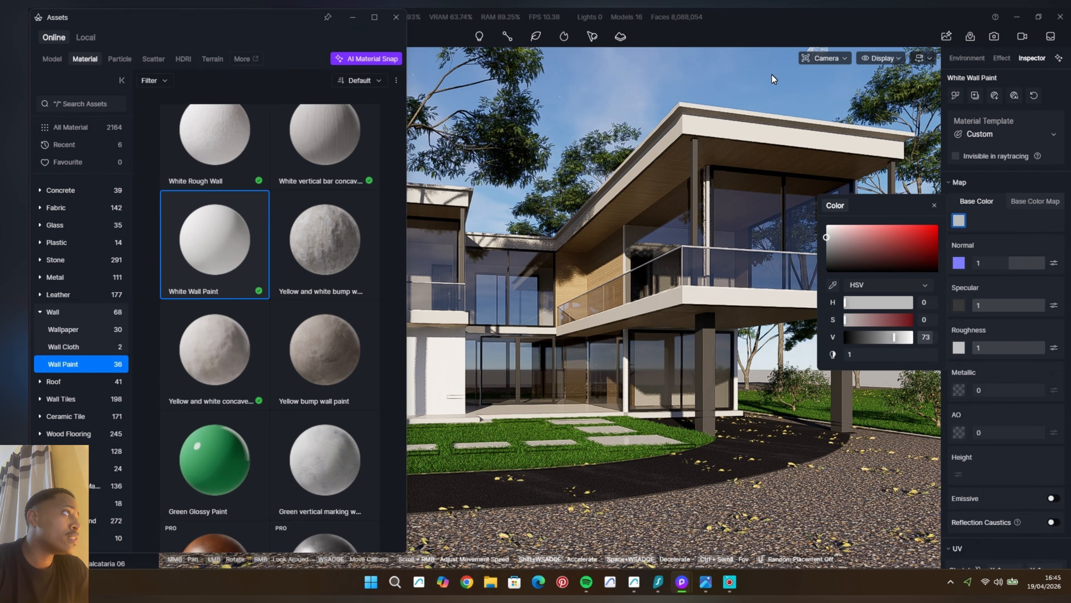
click(772, 76)
click(396, 19)
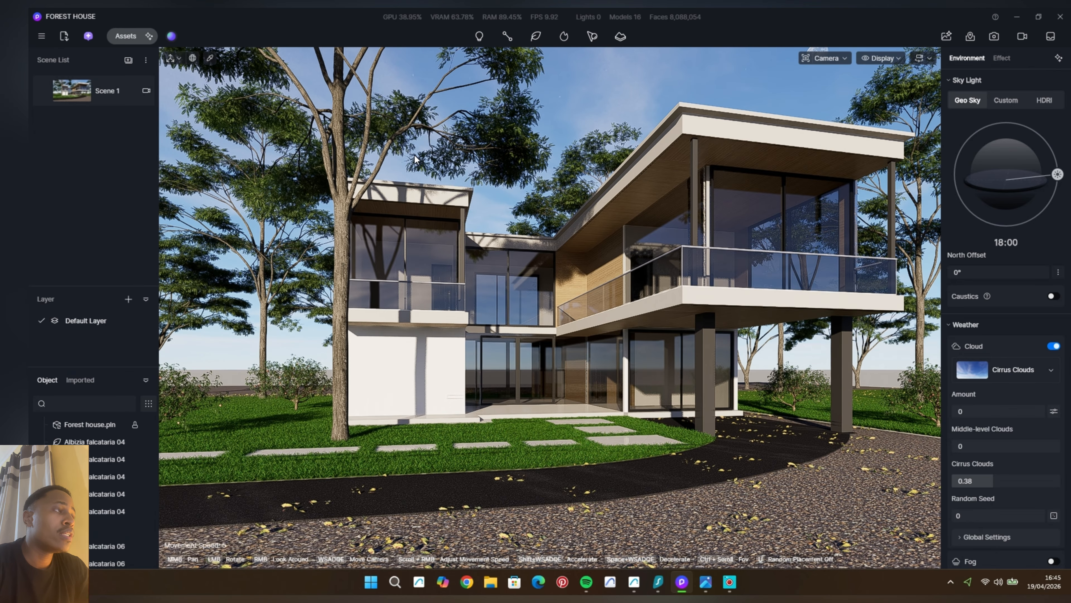
key(ctrl+s)
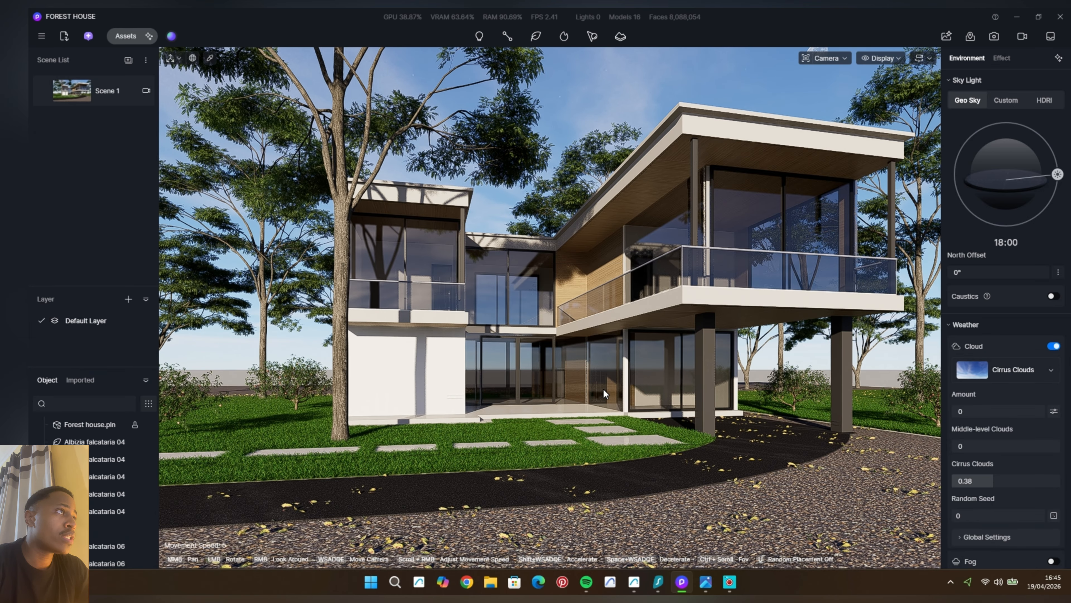
Return to the Scene 1 view and show the Damaged walls decals in the asset library.
scroll(590, 239, up, 4)
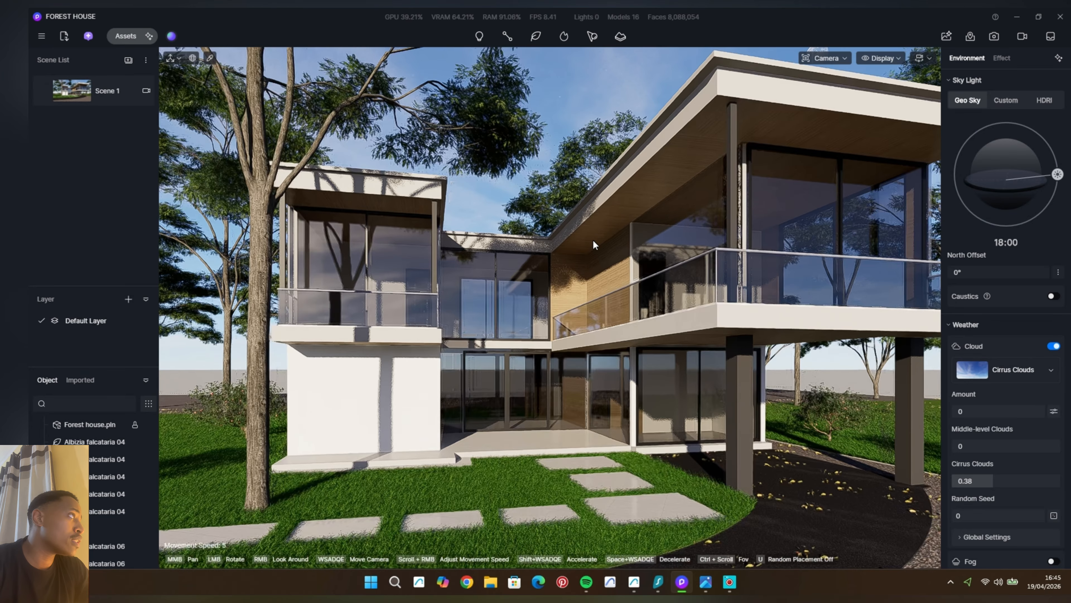
click(826, 57)
click(801, 273)
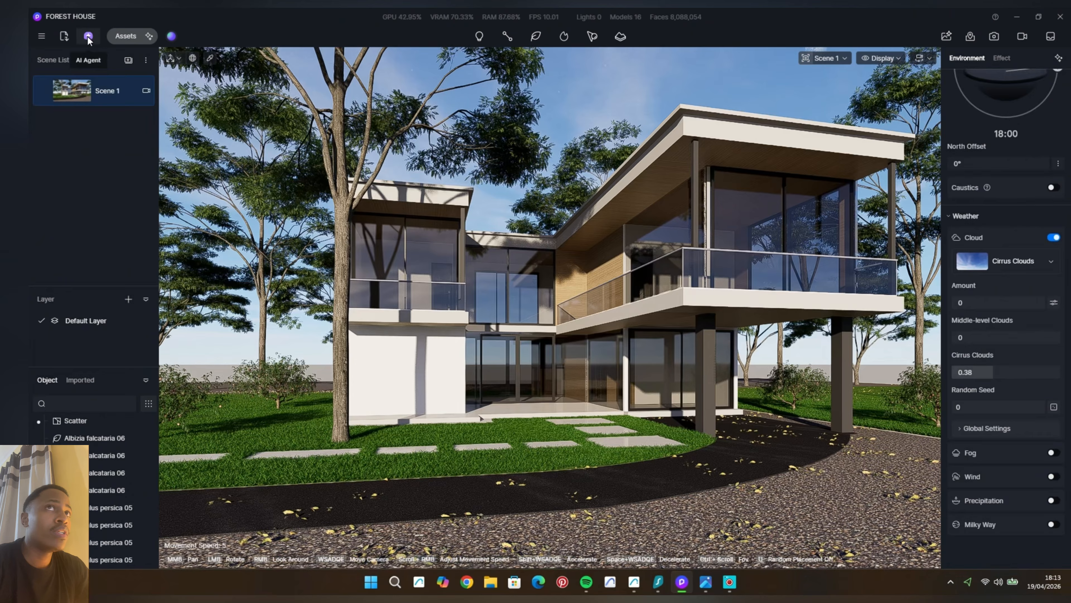
click(120, 36)
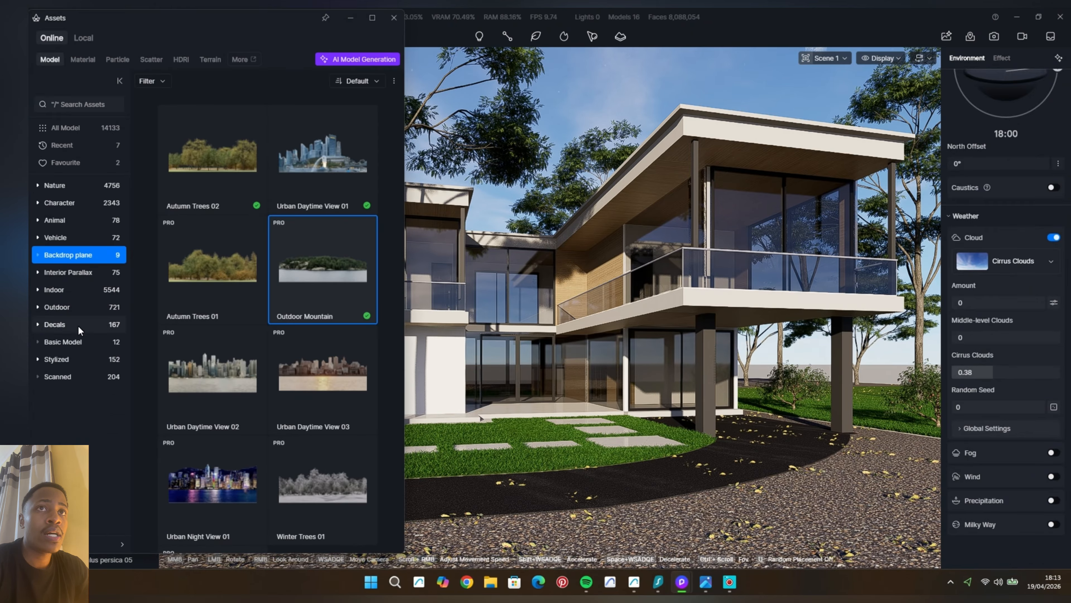
click(76, 341)
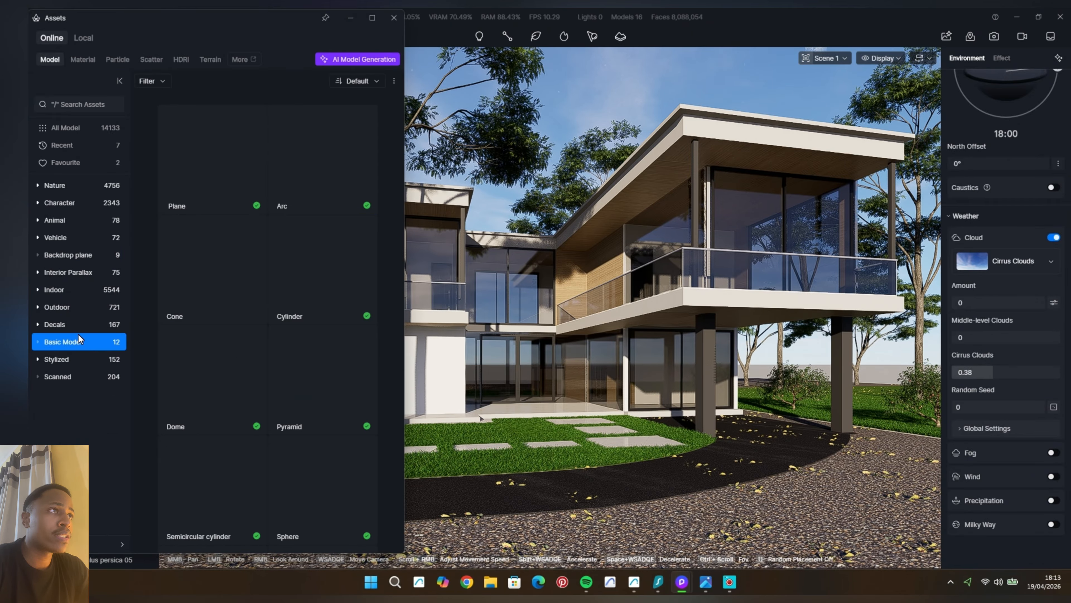
click(76, 323)
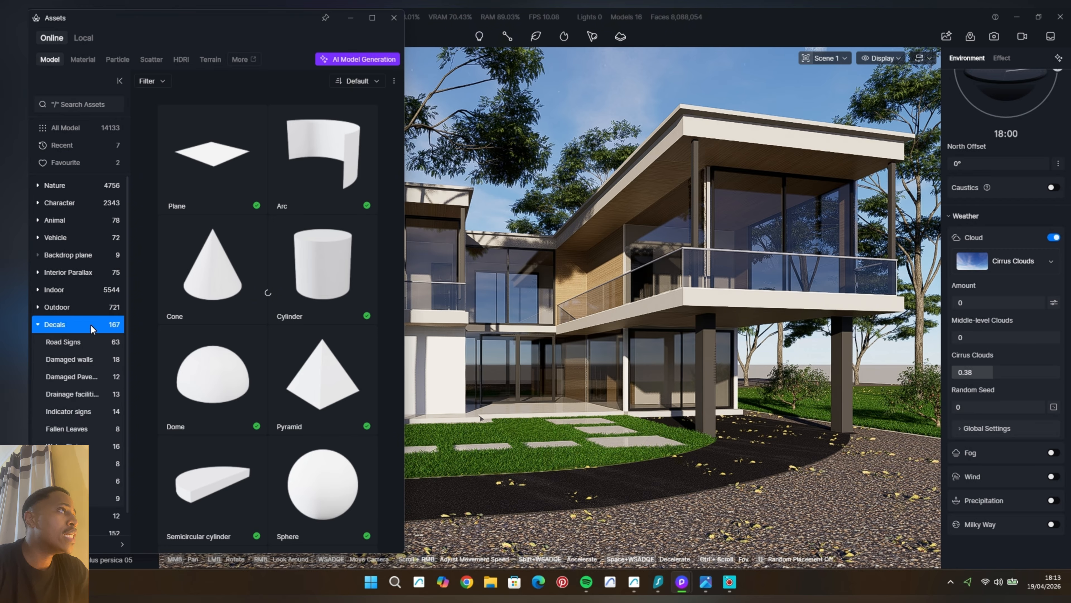
click(85, 357)
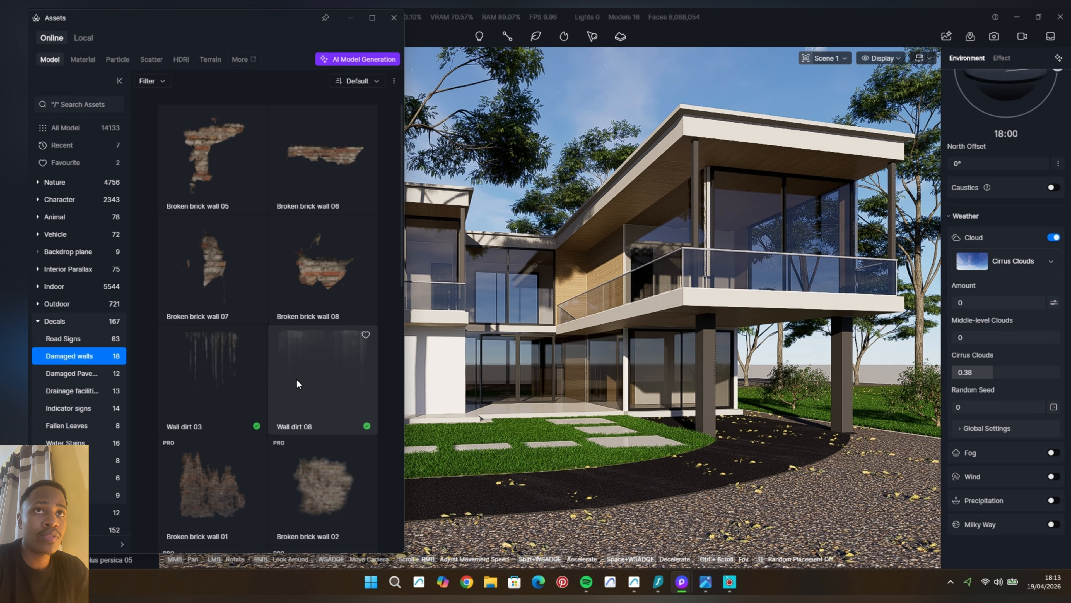
Place a Wall dirt 08 decal on the white balcony edge near its front corner.
click(319, 364)
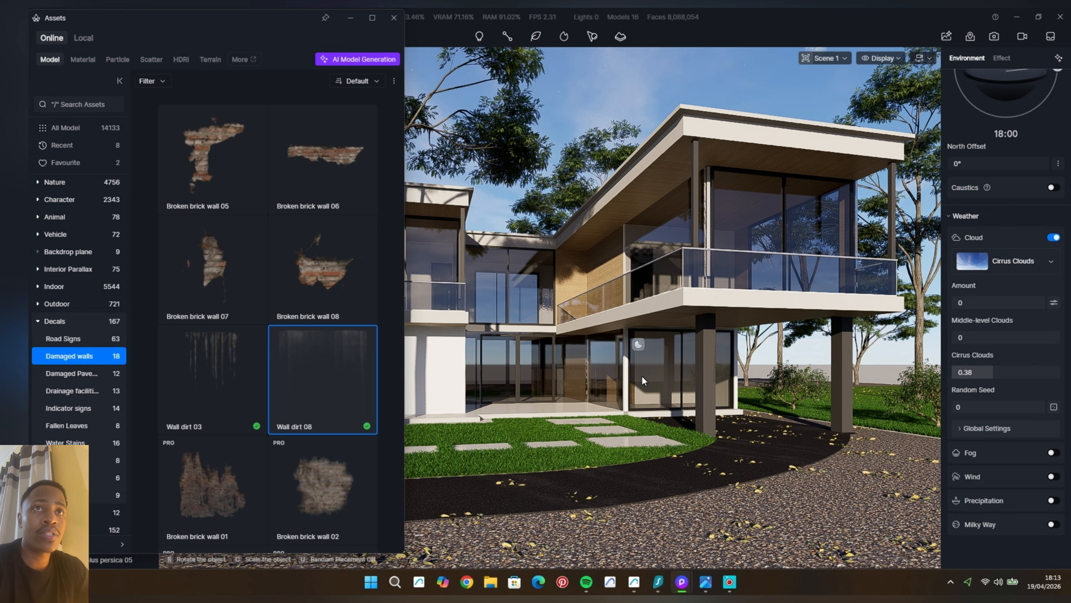
scroll(717, 291, up, 5)
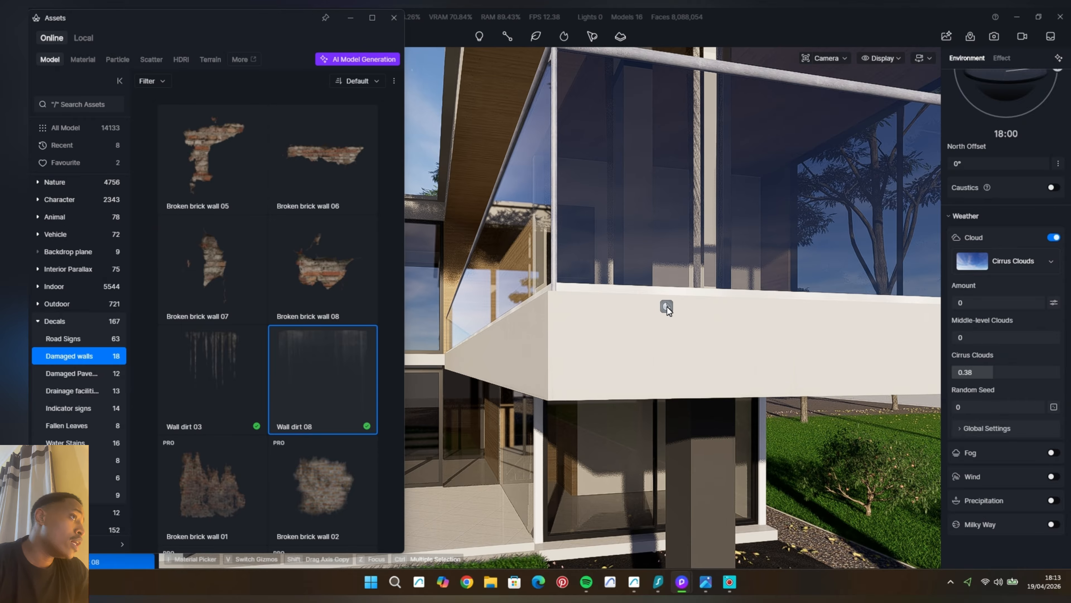
click(667, 306)
scroll(688, 302, down, 4)
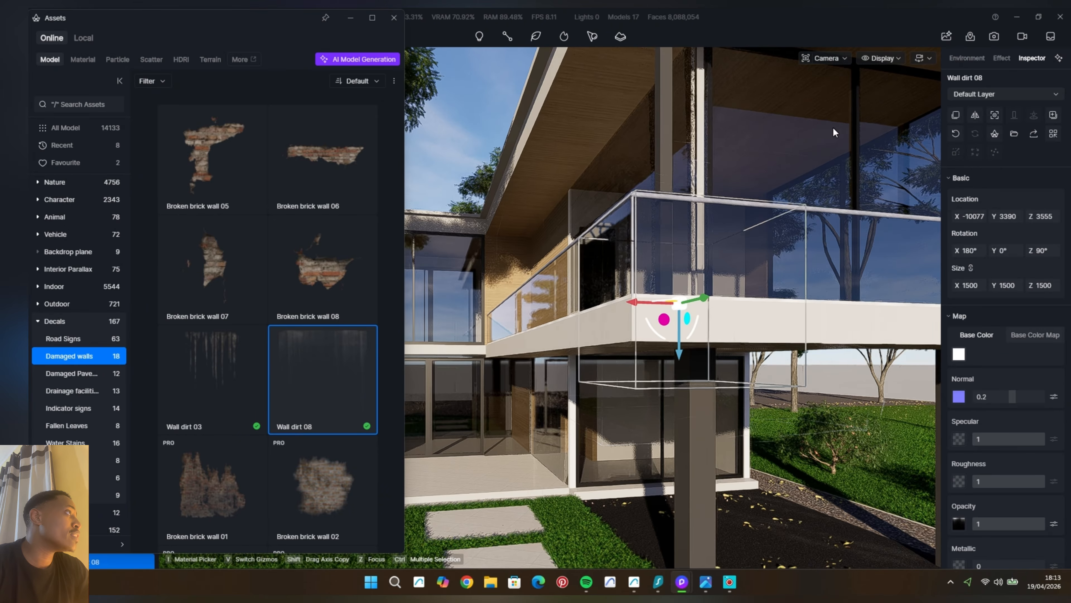
click(826, 58)
click(796, 269)
Shift the Wall dirt 08 decal along its Y axis at the balcony edge, to about Y 2918.
drag(774, 396, 772, 418)
middle_drag(749, 406, 685, 113)
middle_drag(679, 372, 653, 255)
scroll(654, 427, up, 5)
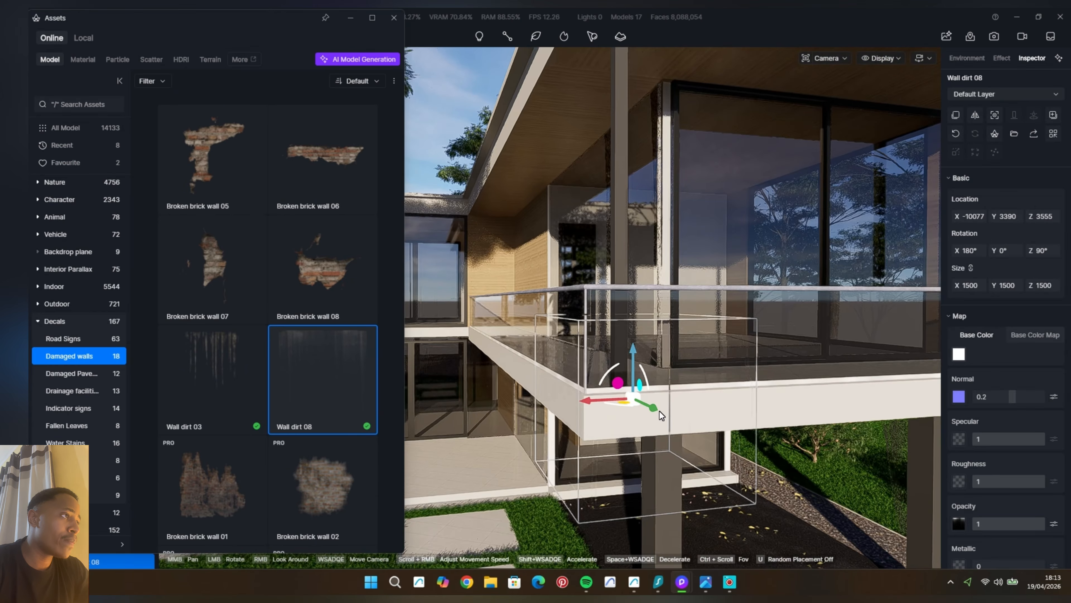
drag(639, 398, 684, 428)
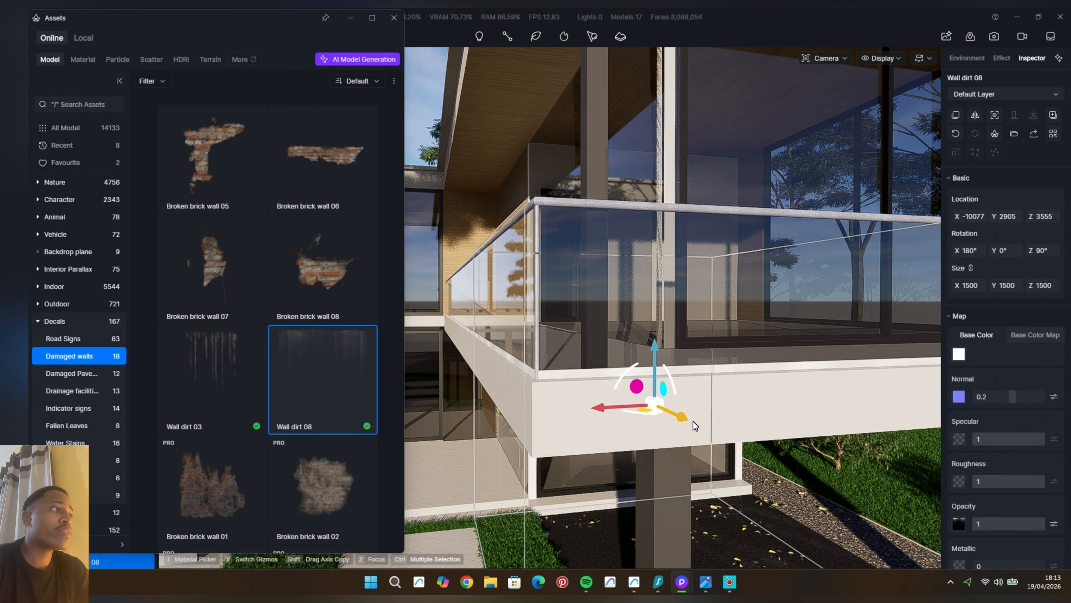
scroll(752, 398, down, 5)
middle_drag(753, 393, 666, 333)
scroll(702, 376, up, 3)
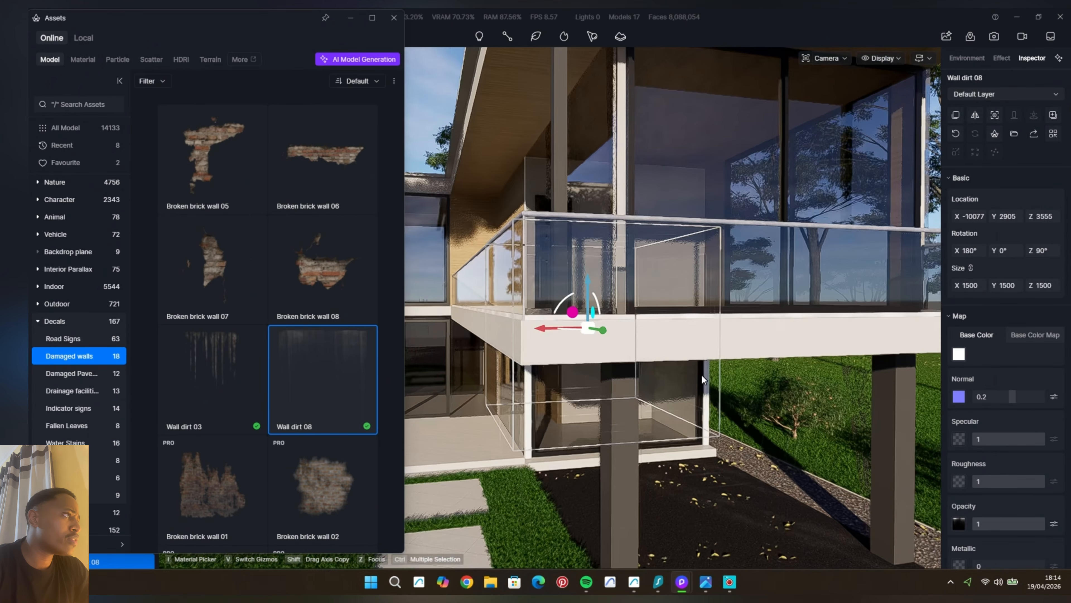
mouse_move(702, 375)
right_down()
mouse_move(624, 376)
mouse_move(705, 376)
right_up()
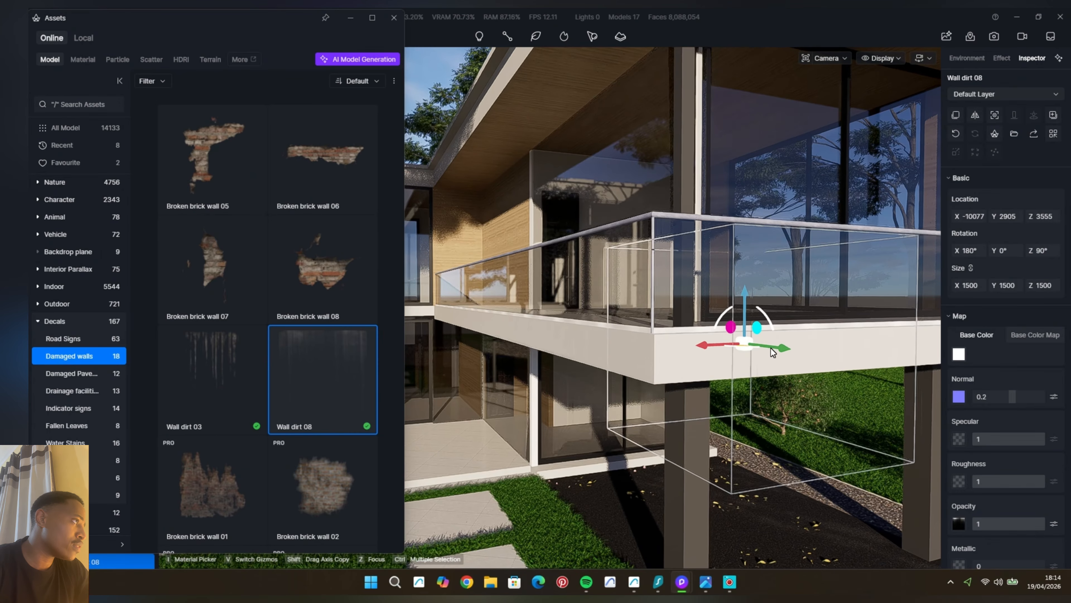
mouse_move(776, 348)
mouse_down()
mouse_move(856, 369)
mouse_move(761, 360)
mouse_move(775, 363)
mouse_up()
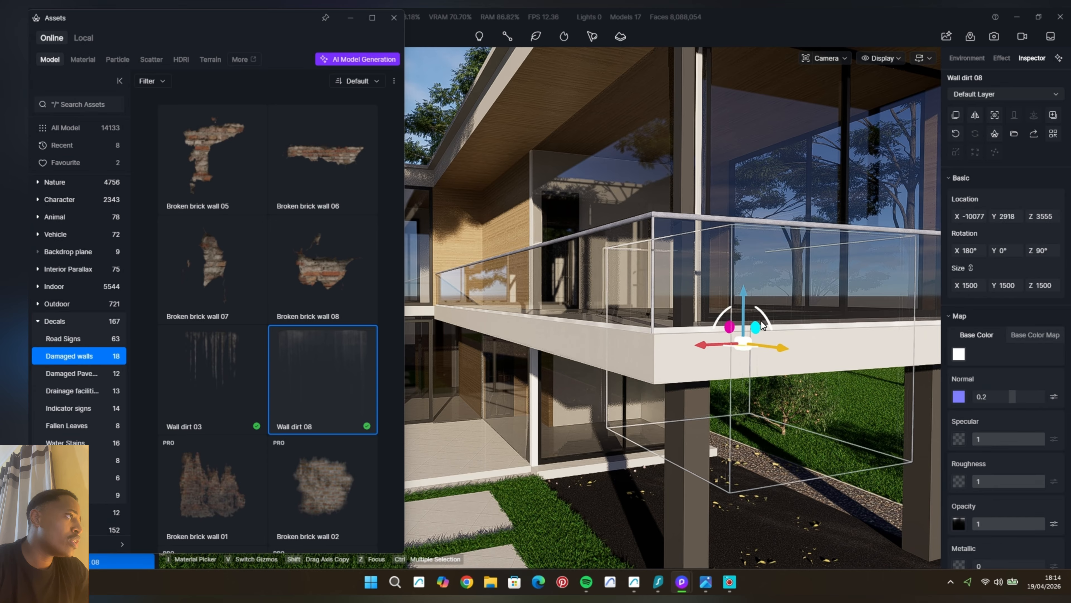
Flip the Wall dirt 08 decal to 360° X and Y rotation and lower it to about Z 2841 so streaks hang from the balcony edge.
drag(742, 272, 766, 233)
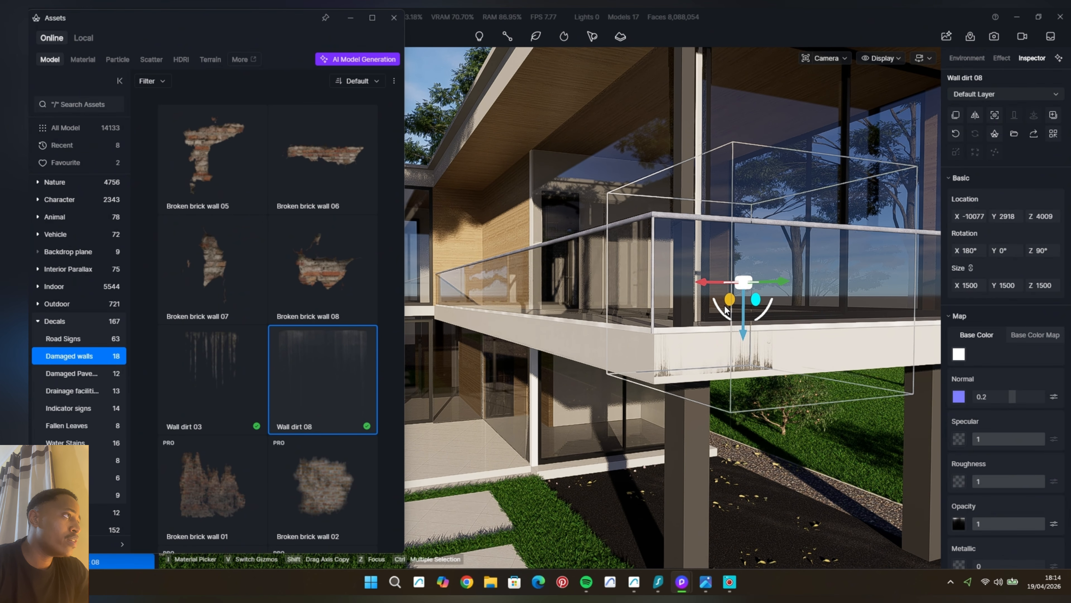
drag(721, 310, 768, 266)
drag(744, 330, 740, 485)
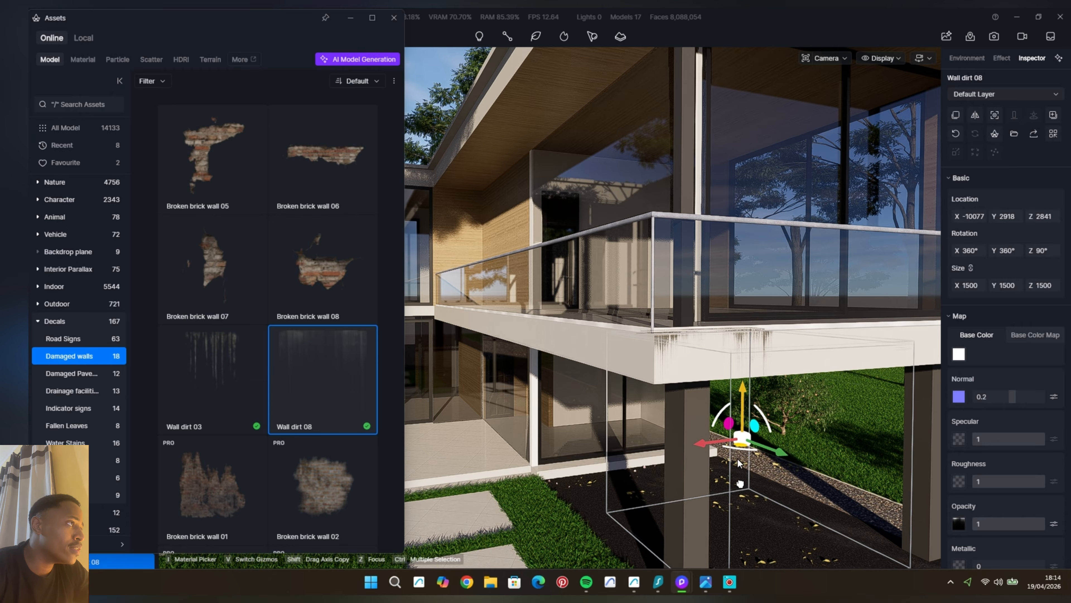
Copy the Wall dirt 08 decal four times along the front balcony edge, ending at about X -14905.
scroll(751, 327, down, 3)
middle_drag(752, 327, 628, 313)
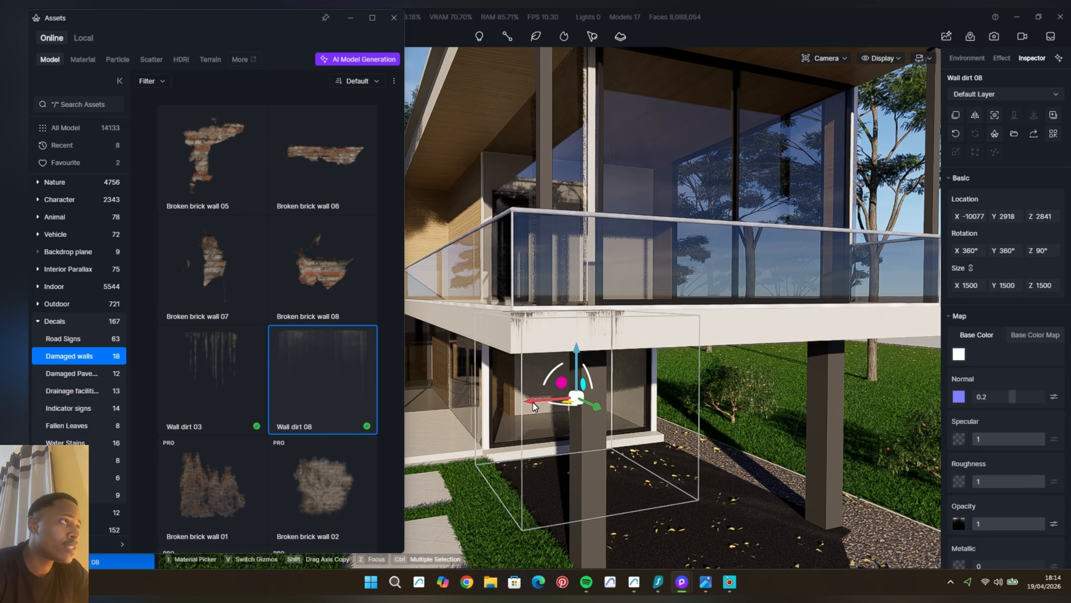
drag(547, 401, 880, 378)
scroll(735, 290, down, 3)
middle_drag(711, 303, 581, 297)
shift+drag(678, 342, 712, 342)
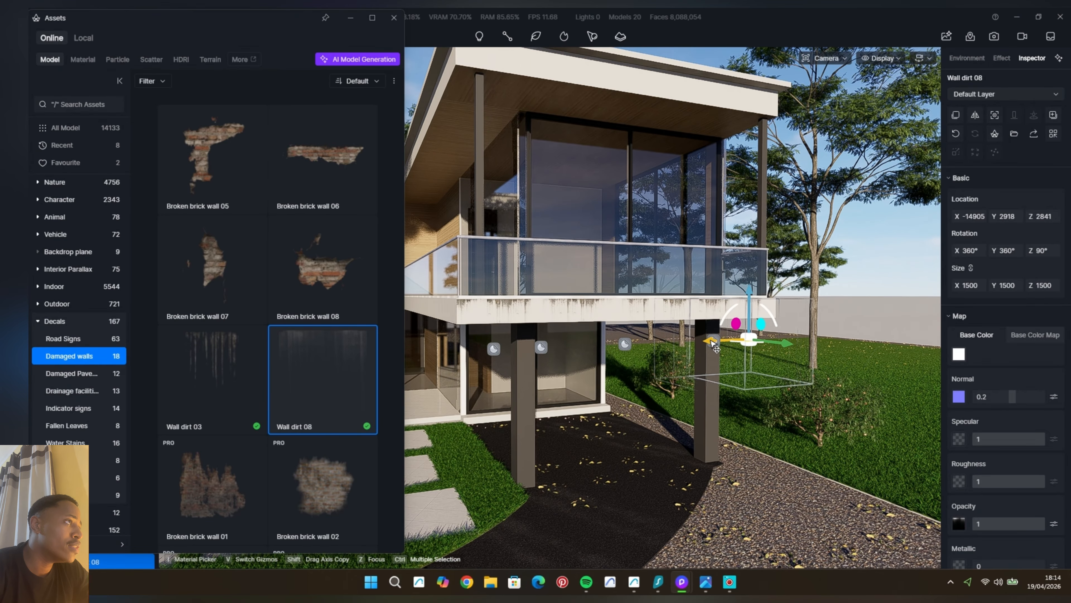
Copy the endmost Wall dirt 08 decal straight up onto the white roof fascia, at about Z 6880.
scroll(610, 277, down, 2)
middle_drag(610, 276, 644, 362)
scroll(644, 363, up, 1)
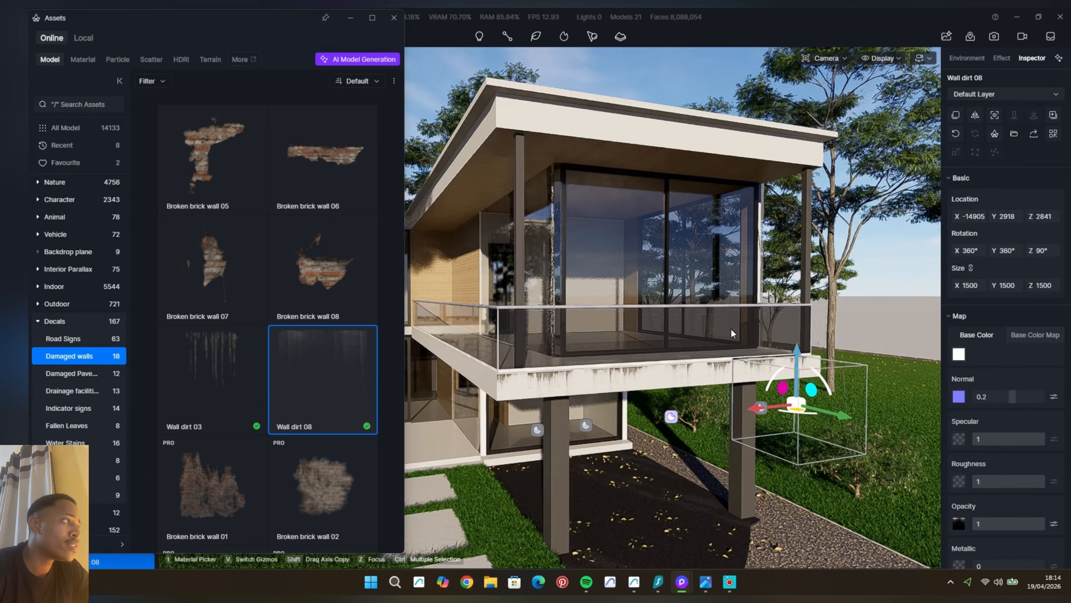
drag(798, 295, 799, 125)
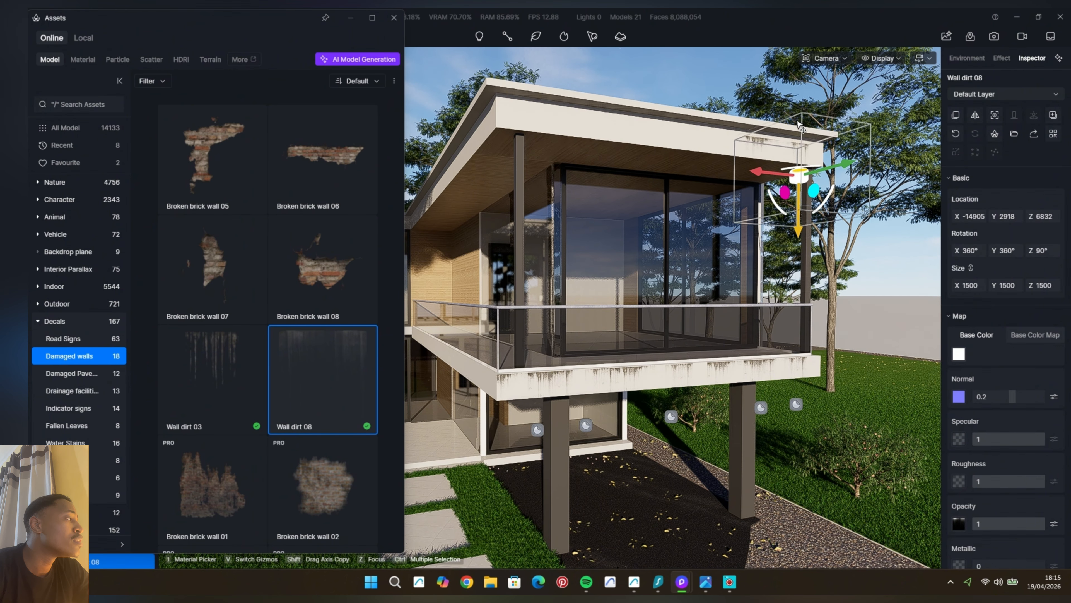
click(773, 157)
Find Wall dirt 10 among the Damaged walls decals and place one at the roof fascia of the raised wing.
scroll(295, 403, down, 5)
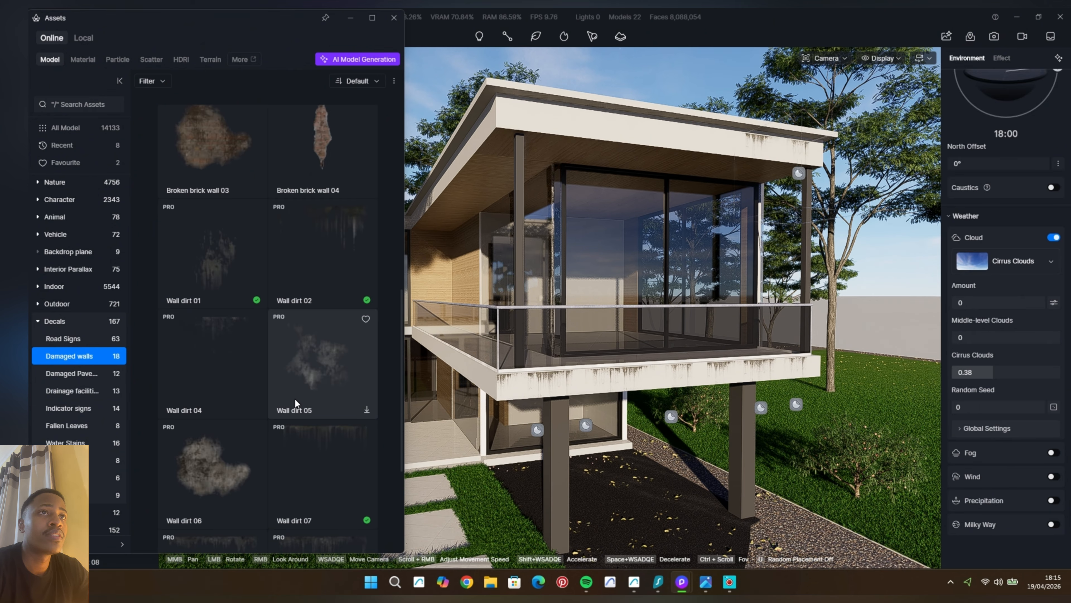
scroll(287, 393, down, 4)
click(323, 418)
click(797, 228)
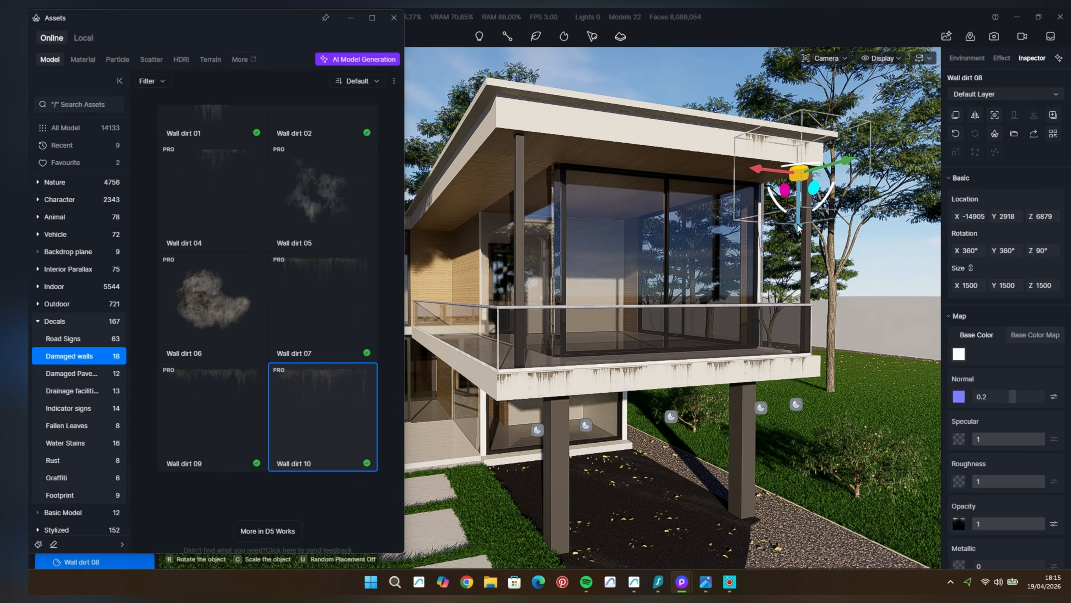
click(676, 105)
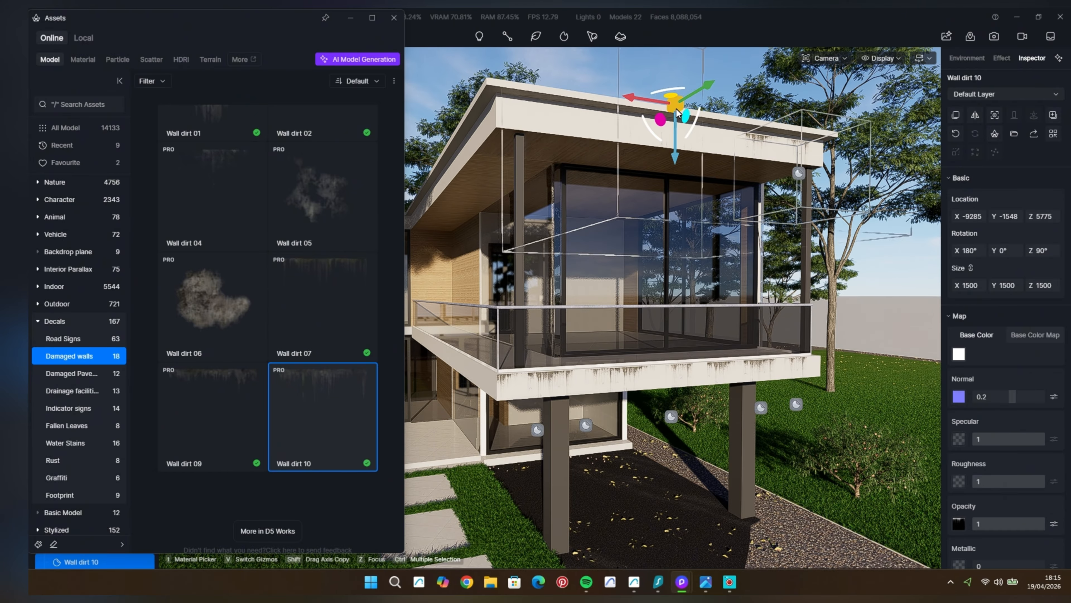
Try positioning the Wall dirt 10 decal in front of the glazed upper room, at about Y 253 and Z 6718.
drag(675, 145, 712, 294)
middle_drag(712, 294, 742, 321)
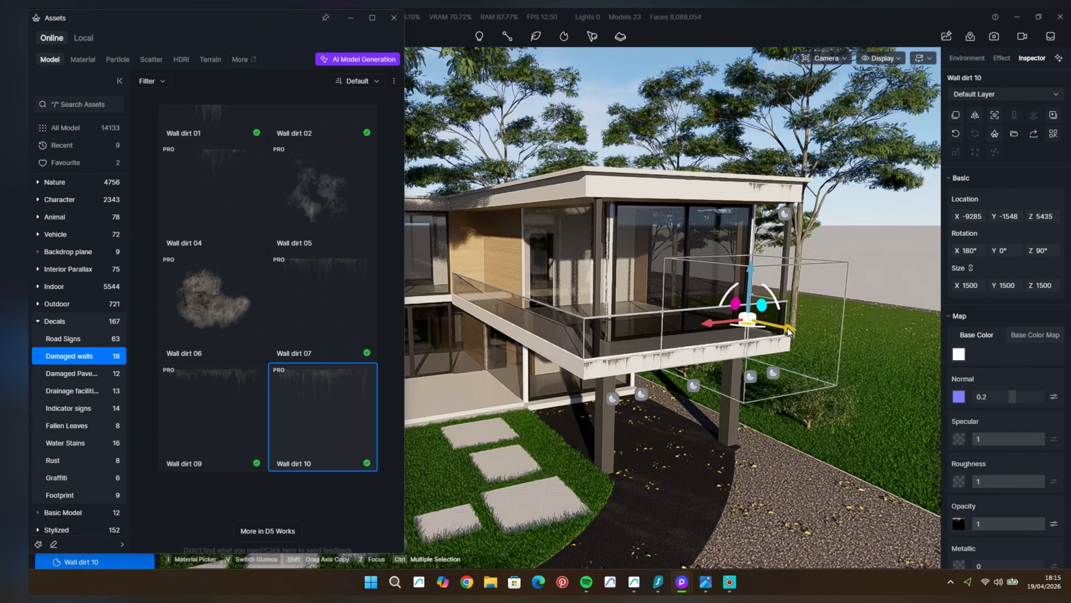
drag(721, 319, 652, 313)
drag(689, 253, 692, 152)
middle_drag(692, 152, 871, 242)
scroll(614, 225, down, 2)
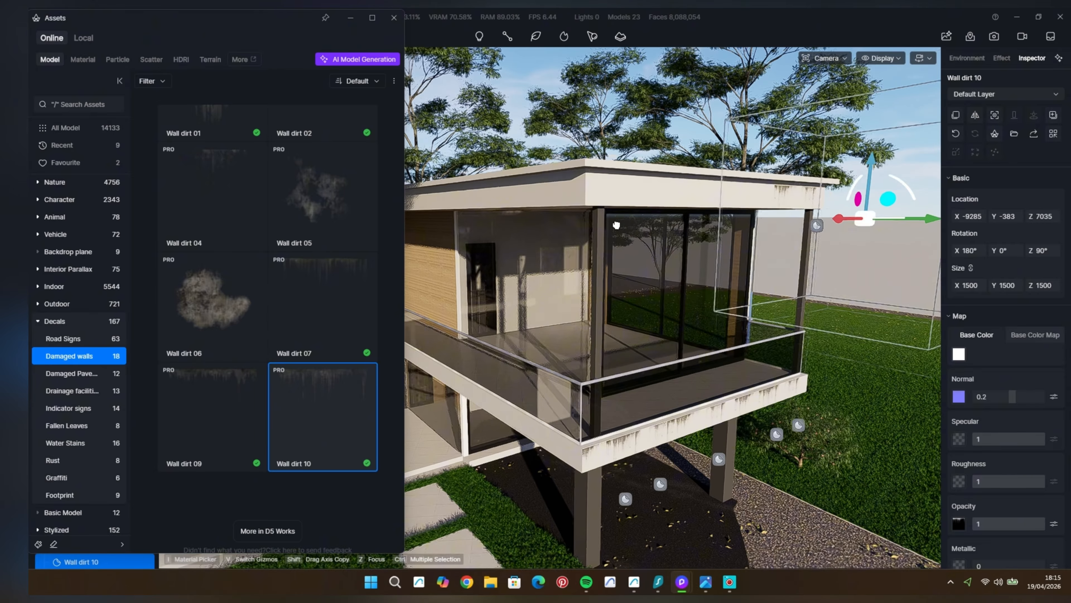
middle_drag(615, 224, 557, 224)
drag(812, 220, 745, 221)
drag(717, 173, 716, 206)
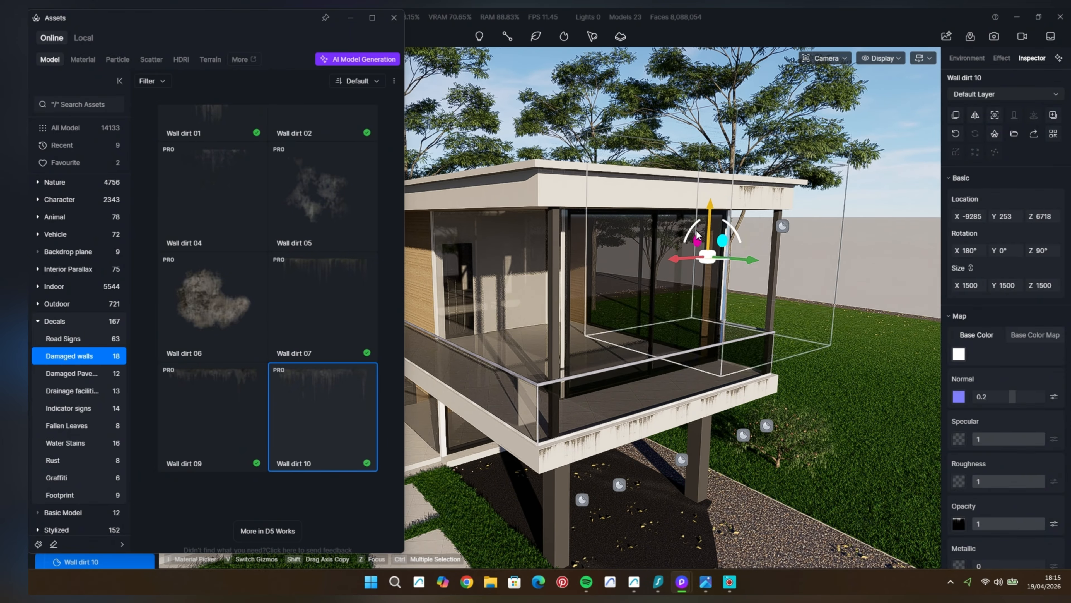
Move the Wall dirt 10 decal across to the other wing's white ground-floor wall, at about X -1616, Y 8586 and Z 2114.
scroll(716, 207, down, 4)
middle_drag(716, 207, 861, 190)
drag(848, 198, 581, 237)
scroll(579, 238, up, 5)
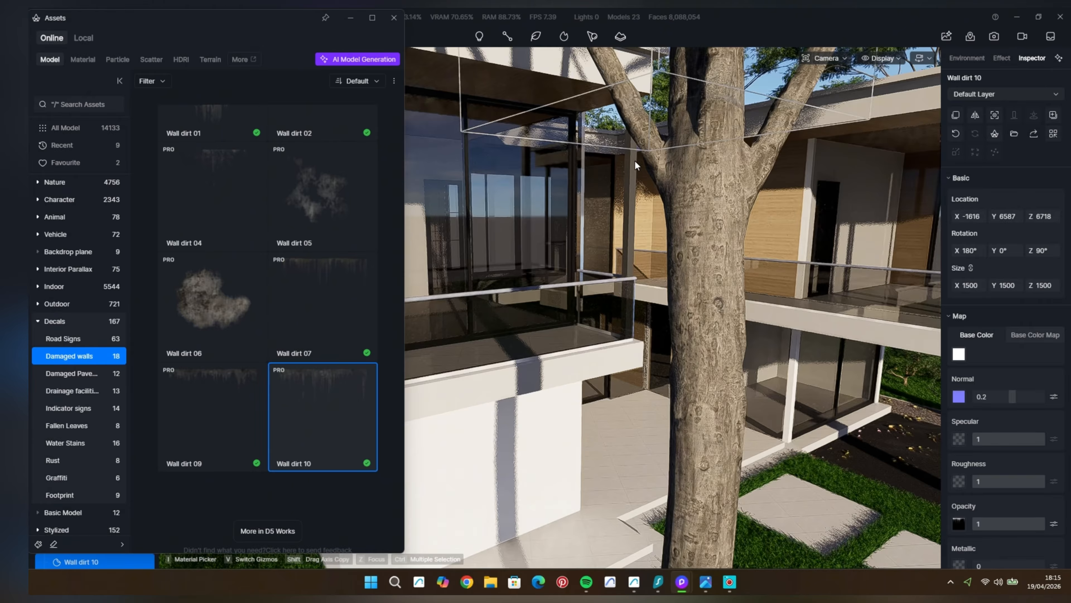
scroll(713, 164, down, 3)
drag(682, 116, 673, 389)
drag(666, 342, 624, 375)
scroll(541, 368, up, 4)
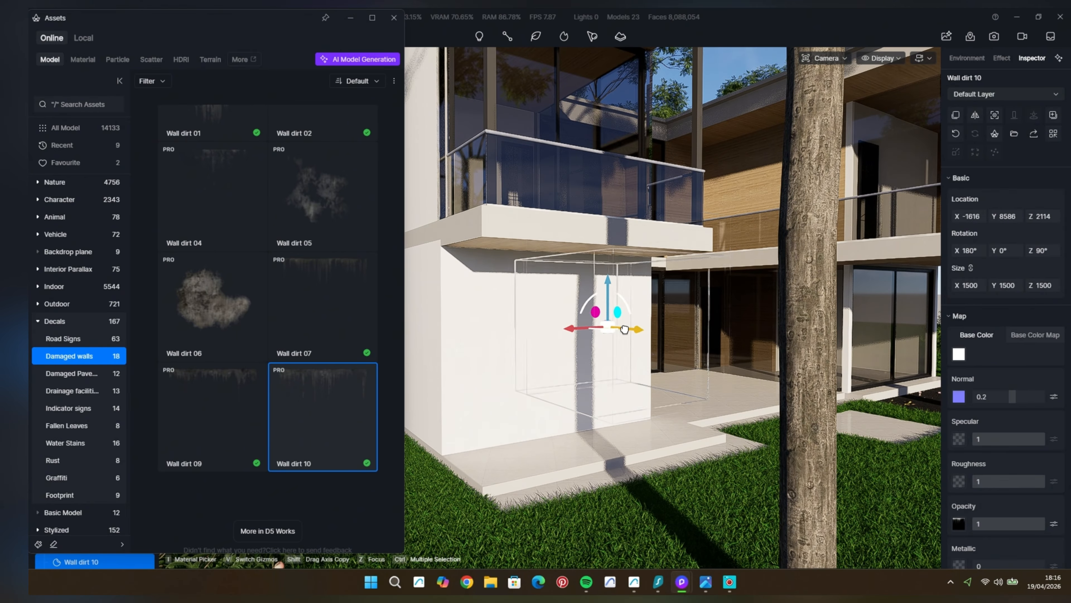
Shift the Wall dirt 10 decal to about Y 10975 on the white wall and flip it to 360° X and Y rotation.
drag(624, 330, 576, 337)
middle_drag(722, 311, 792, 331)
drag(772, 327, 656, 341)
middle_drag(815, 340, 758, 330)
scroll(758, 330, up, 3)
drag(880, 296, 820, 308)
middle_drag(754, 326, 729, 324)
drag(777, 265, 767, 253)
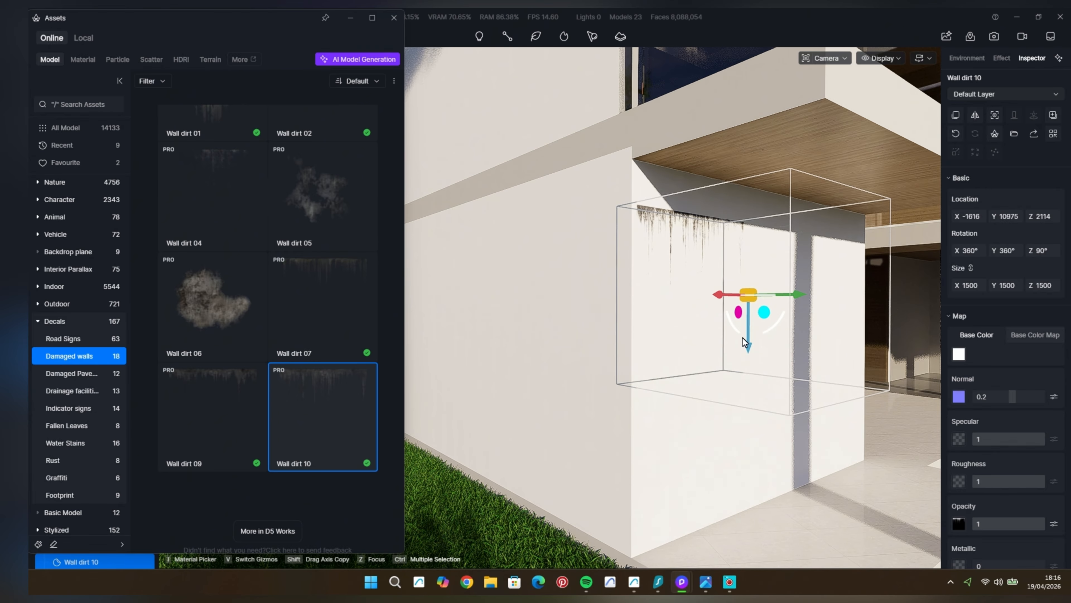
Reposition the Wall dirt 10 decal onto the balcony edge above the white wall, at about Y 9819 and Z 2871.
scroll(715, 307, down, 5)
drag(785, 300, 873, 299)
drag(804, 348, 810, 286)
Copy the Wall dirt 10 decal twice along the balcony edge above the white wall, ending at about X -4062.
scroll(812, 289, down, 3)
right_drag(813, 288, 463, 337)
middle_drag(708, 287, 581, 279)
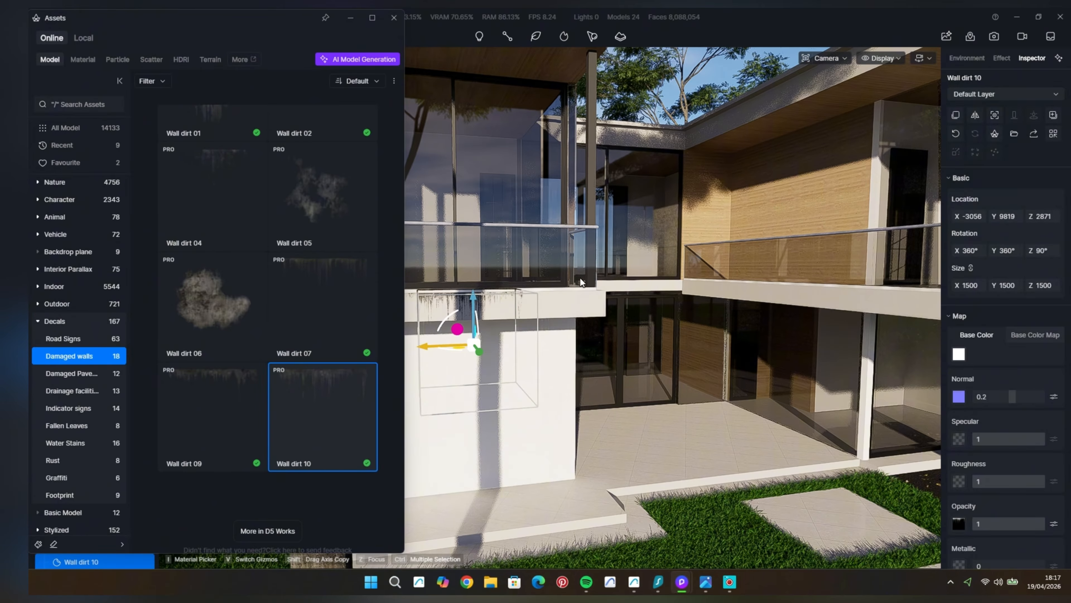
right_drag(582, 280, 683, 302)
shift+drag(556, 313, 531, 313)
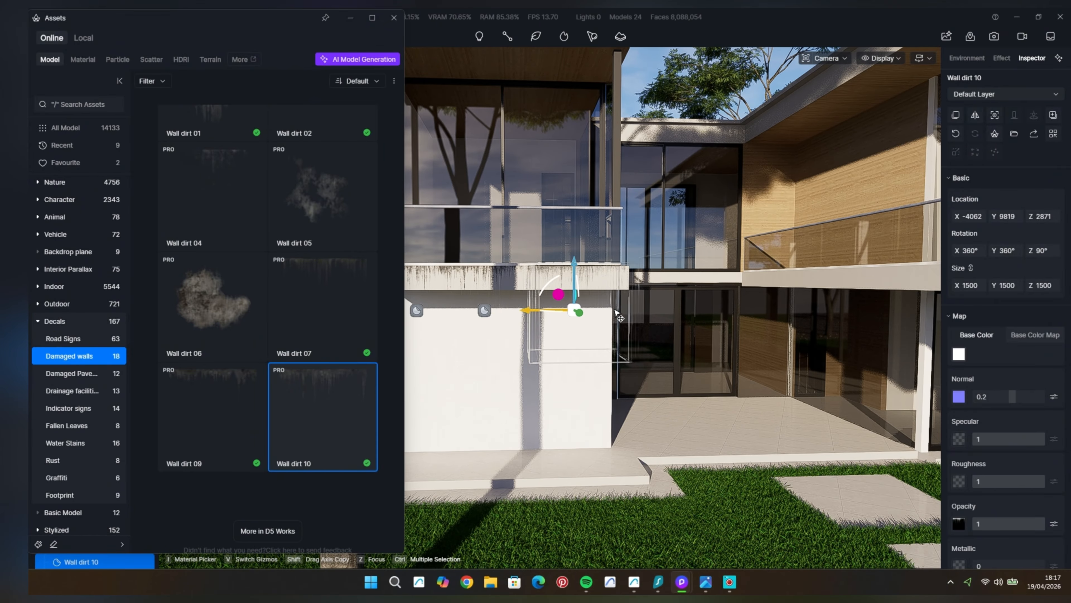
Copy the last Wall dirt 10 decal over to above the raised wing's roof, at about X -13288, Y 4627 and Z 8869.
scroll(615, 310, down, 5)
middle_drag(802, 237, 655, 239)
key(Escape)
click(465, 299)
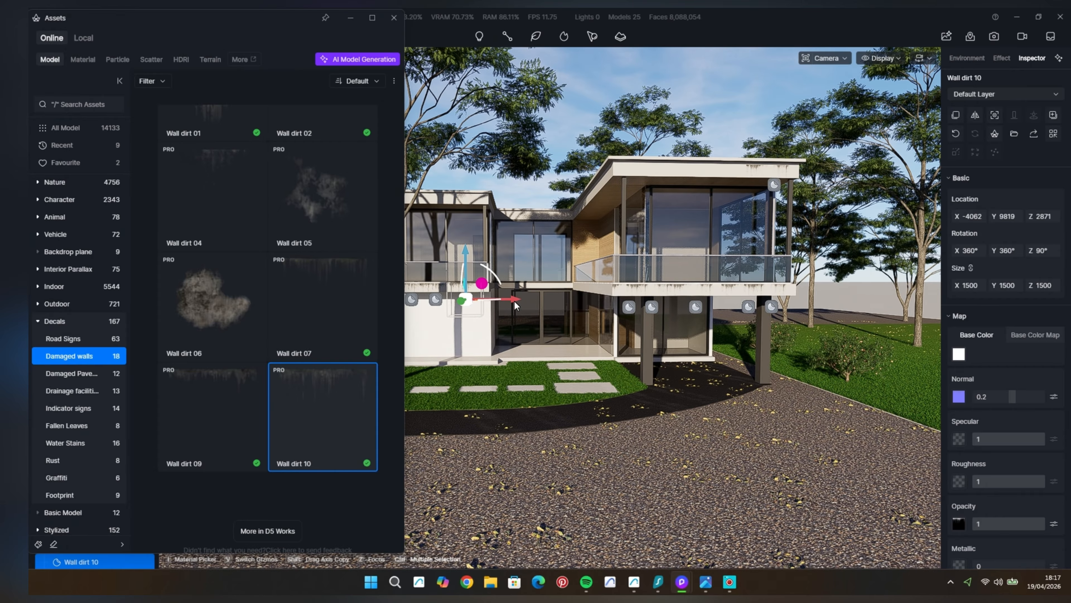
scroll(692, 187, up, 6)
drag(676, 133, 797, 114)
scroll(744, 280, down, 3)
right_drag(780, 127, 759, 165)
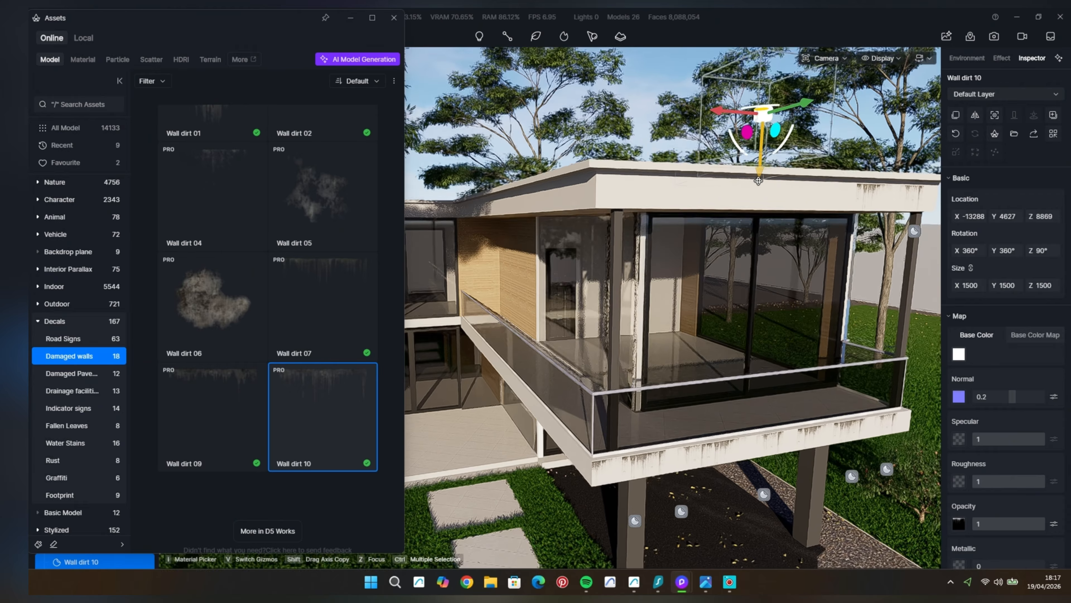
Move the Wall dirt 10 decal down onto the raised wing's front roof edge, at about Y 3117 and Z 7068.
click(759, 167)
click(761, 116)
drag(758, 162, 747, 214)
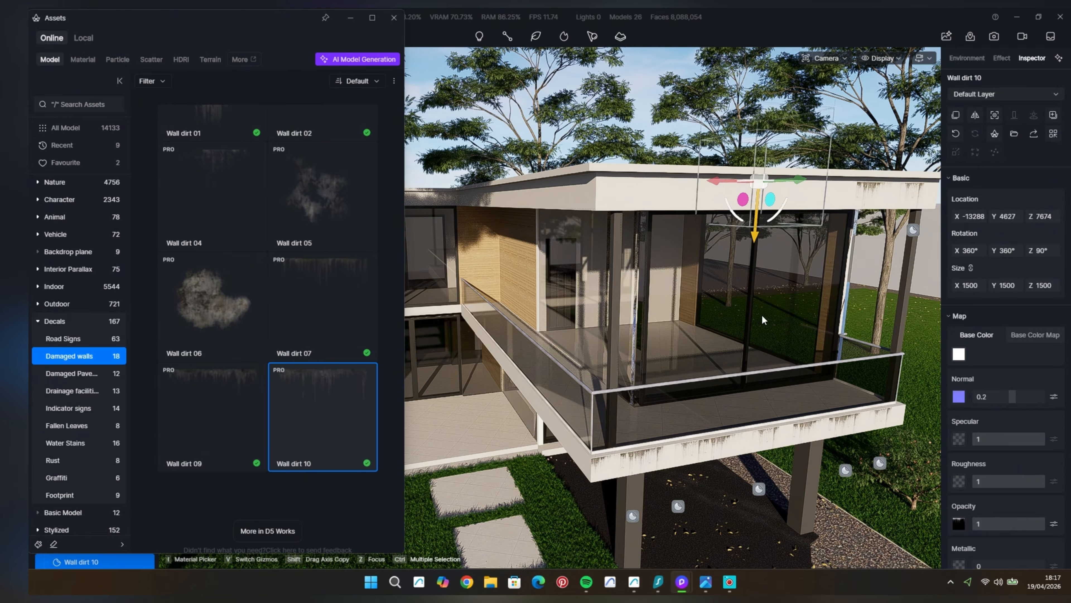
right_drag(763, 320, 744, 270)
scroll(734, 236, up, 3)
drag(719, 165, 784, 212)
right_drag(783, 212, 848, 205)
drag(840, 153, 901, 176)
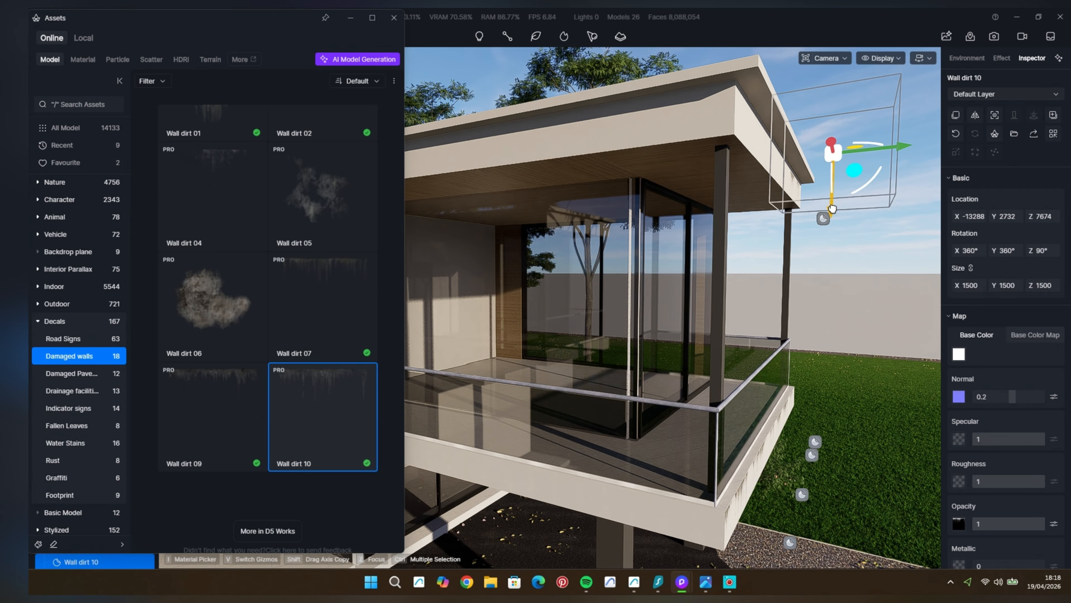
drag(831, 208, 823, 241)
drag(871, 194, 846, 196)
Copy the Wall dirt 10 decal along the raised wing's front roof edge to about X -10900, and select the neighbouring Wall dirt 08 decal.
right_drag(763, 273, 670, 275)
drag(608, 223, 539, 226)
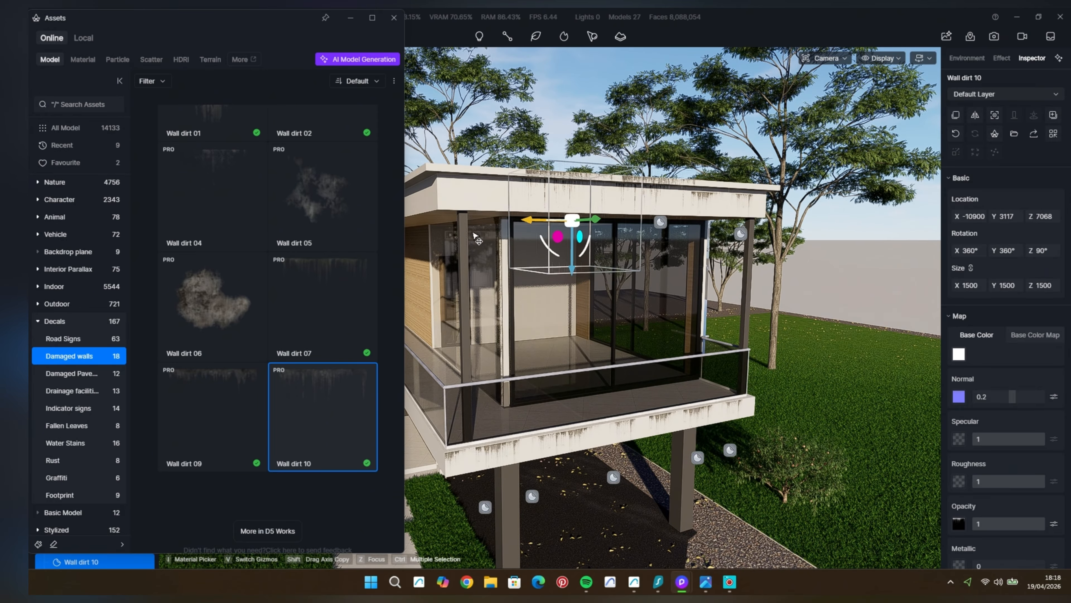
click(736, 237)
scroll(734, 269, up, 3)
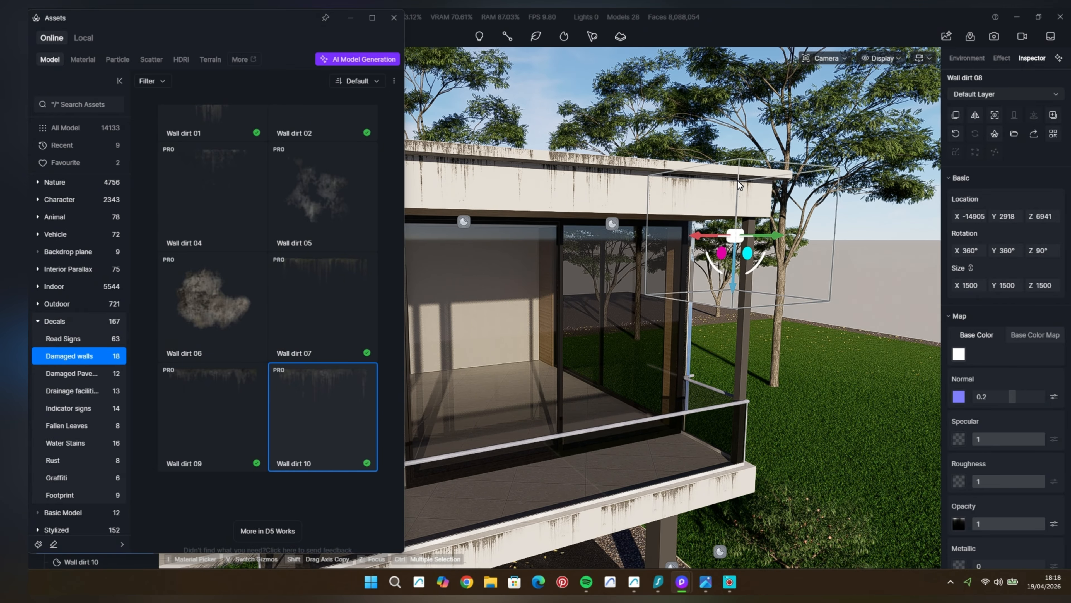
Copy a Wall dirt 10 decal once more along the front roof edge to the raised wing's corner and deselect it.
scroll(631, 328, down, 4)
right_drag(632, 328, 600, 344)
scroll(600, 344, up, 4)
click(322, 416)
click(861, 198)
drag(875, 190, 799, 190)
click(827, 58)
key(Escape)
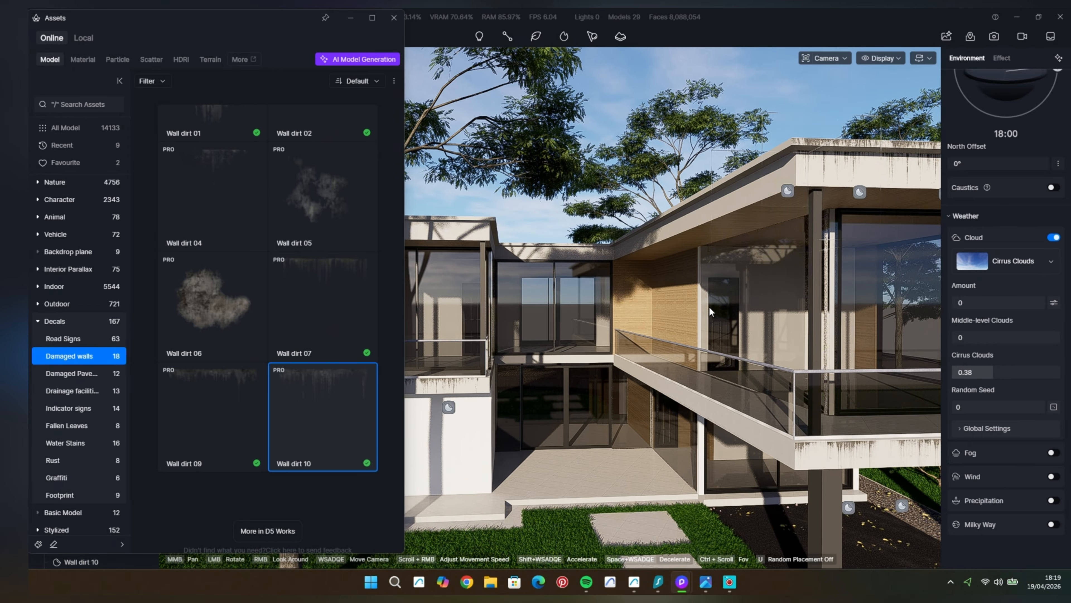
Turn the corner Wall dirt 10 decal to Z 180° and place it on the wing's side roof edge, about X -9331, Y 4191, Z 7059.
drag(710, 311, 536, 333)
click(818, 292)
drag(626, 338, 628, 373)
drag(796, 348, 745, 317)
drag(839, 352, 793, 322)
drag(731, 418, 736, 375)
drag(744, 294, 743, 297)
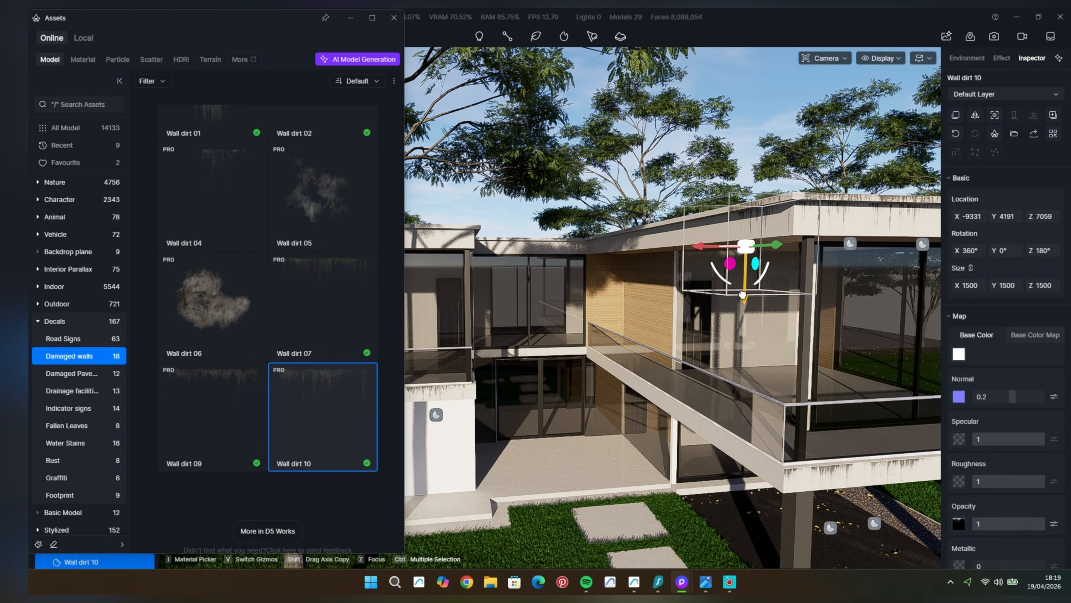
Copy the Wall dirt 10 decal four times along the wing's side roof edge, ending at about Y 9883.
drag(776, 247, 682, 266)
scroll(679, 262, up, 2)
scroll(682, 266, down, 3)
scroll(653, 295, up, 2)
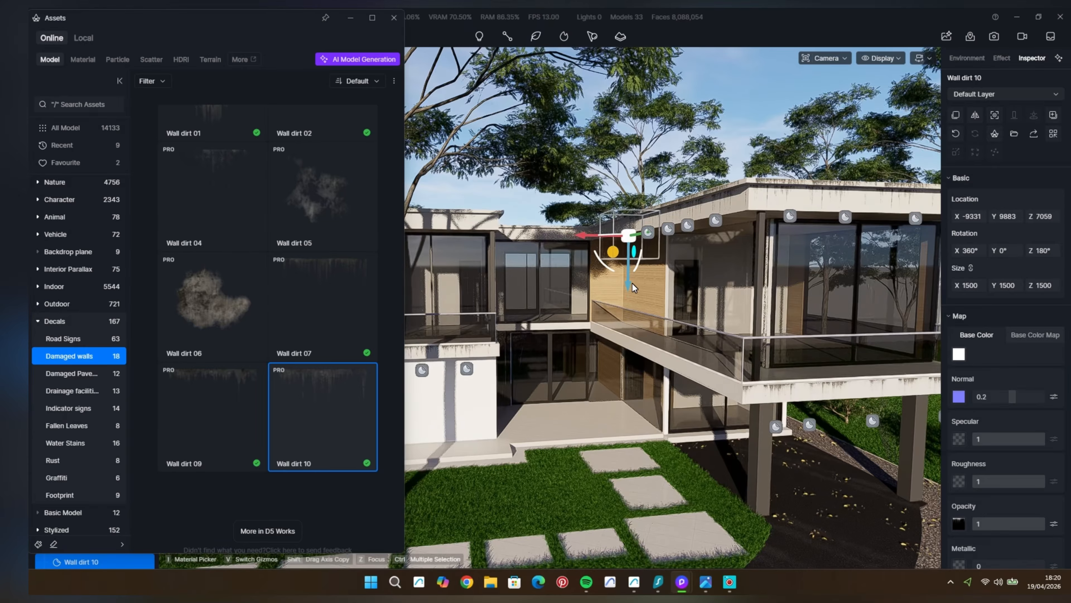
Copy the innermost side roof decal down onto the wing's side balcony edge, at about X -9378, Y 9883 and Z 2879.
drag(628, 304, 630, 329)
scroll(626, 375, up, 4)
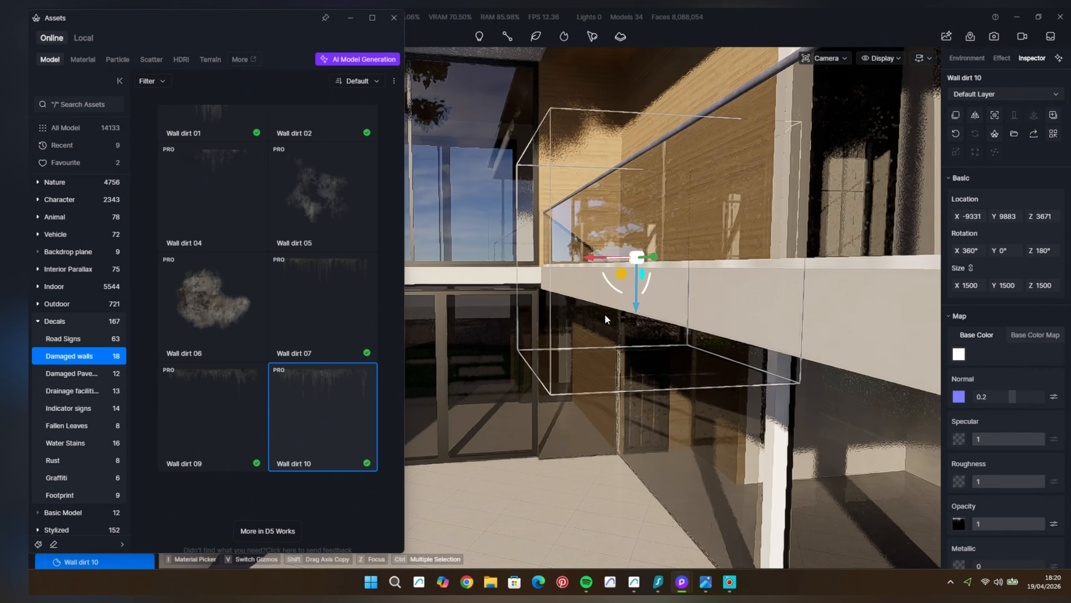
middle_drag(605, 313, 517, 326)
drag(524, 270, 557, 339)
scroll(614, 278, down, 3)
right_drag(616, 292, 743, 303)
drag(581, 288, 579, 294)
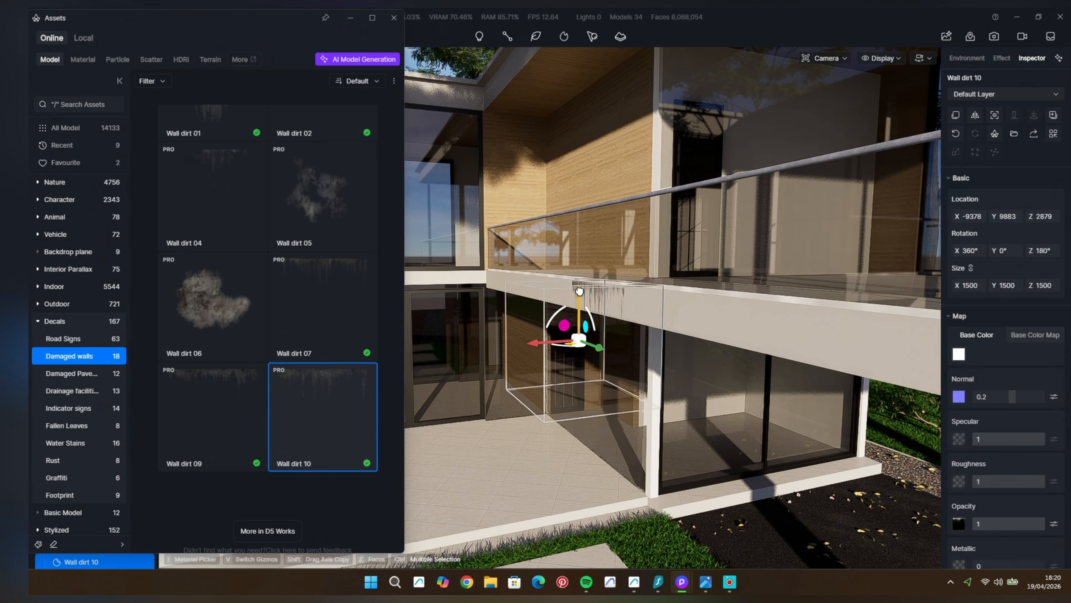
Copy the Wall dirt 10 decal four times along the wing's side balcony edge, ending at about Y 4124.
right_drag(604, 299, 626, 323)
scroll(624, 324, down, 3)
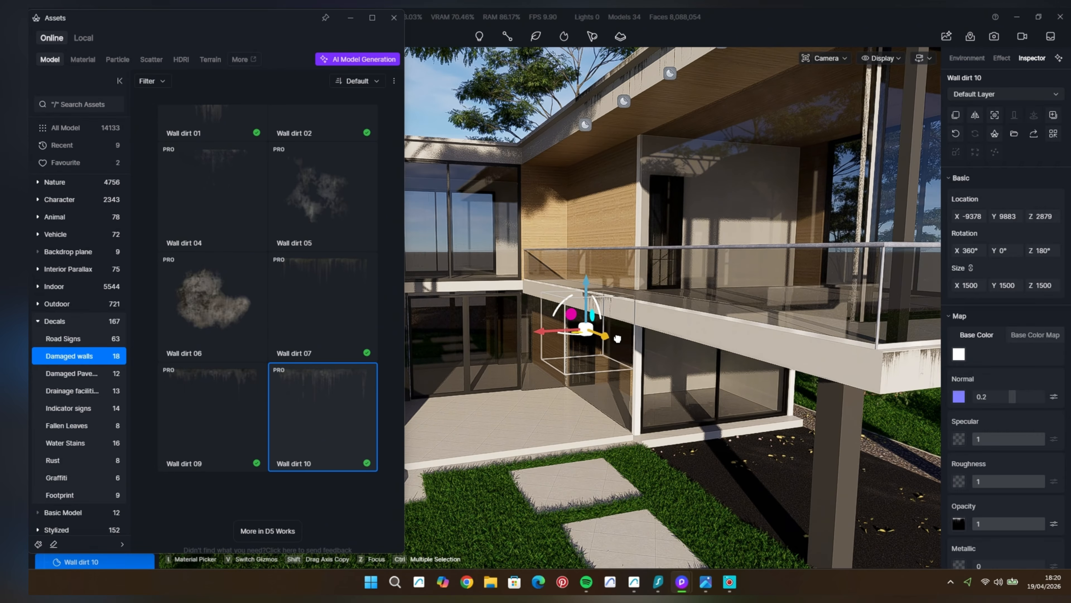
drag(605, 336, 841, 421)
scroll(635, 374, down, 4)
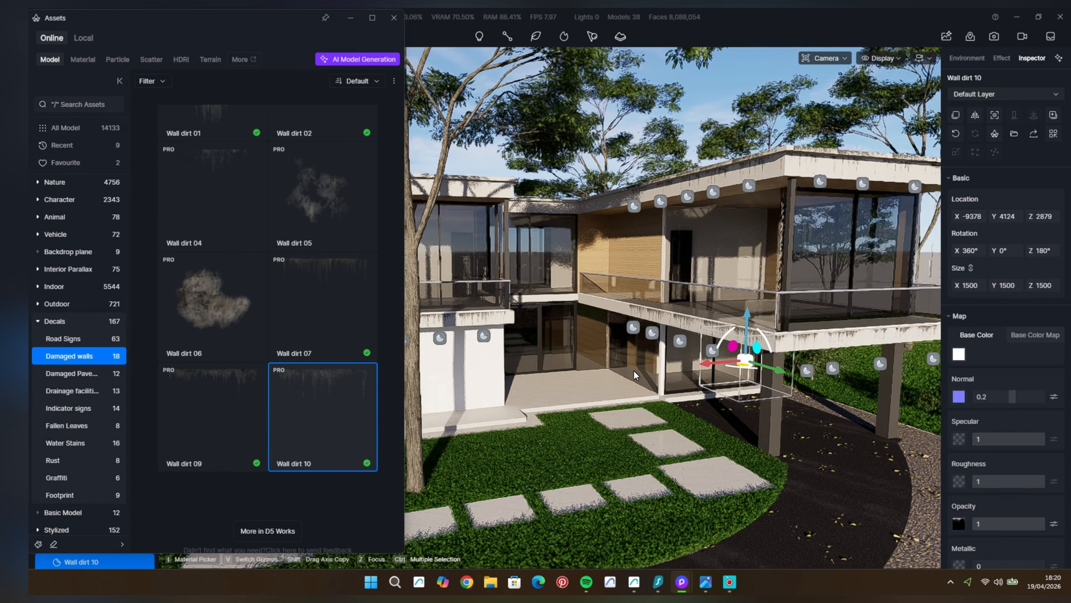
Copy the innermost side balcony decal to about X -8973 and turn the copy to Z 90°.
middle_drag(633, 371, 616, 281)
scroll(606, 312, up, 5)
click(649, 369)
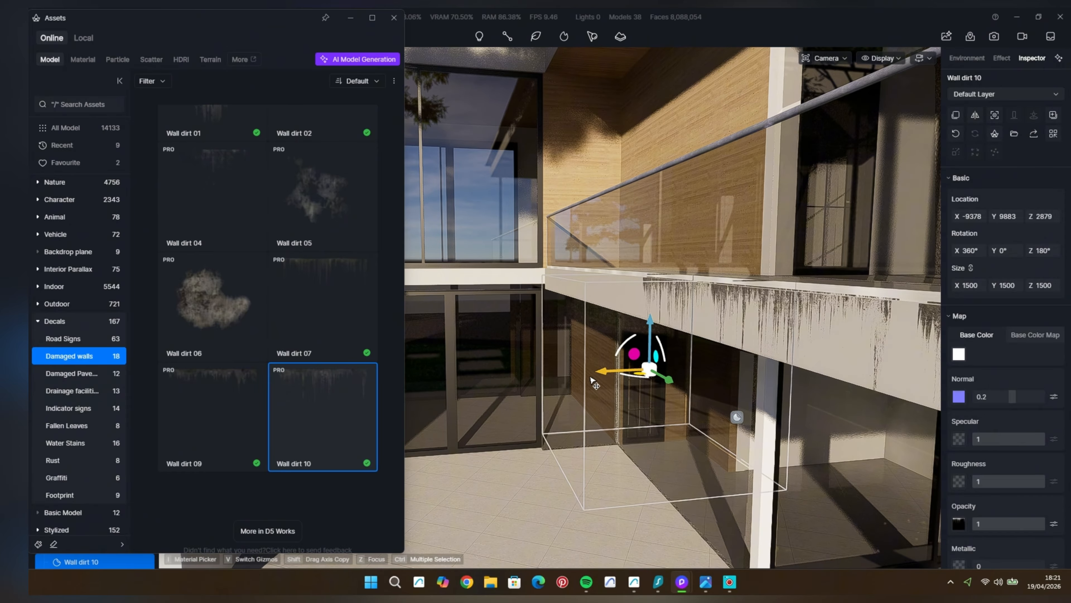
shift+drag(599, 375, 636, 378)
scroll(691, 382, down, 5)
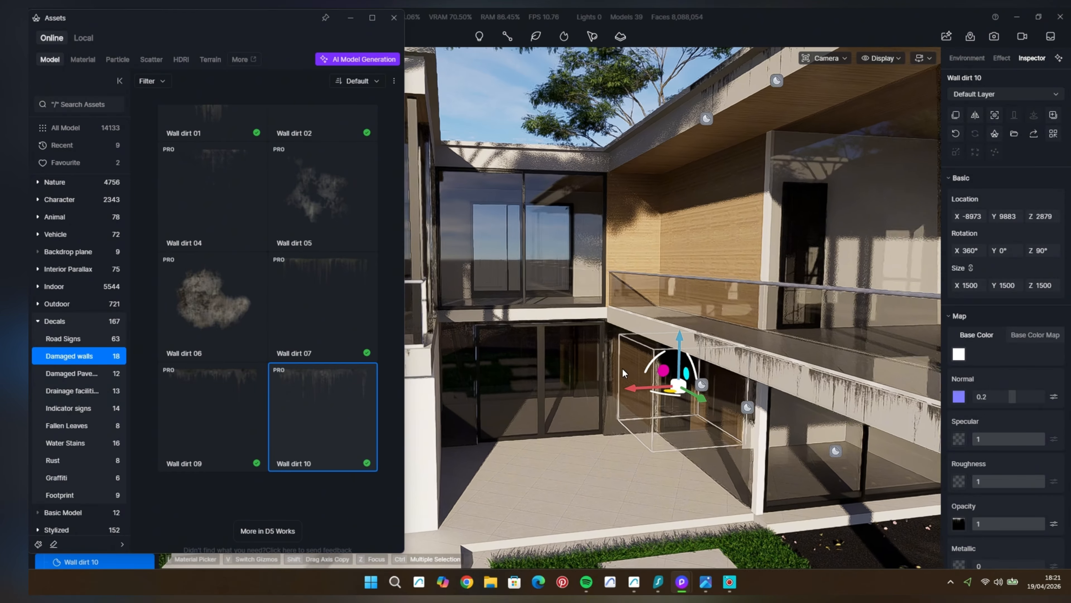
Move the turned decal up to the recessed facade's roof edge, about Y 15030 and Z 7053, and scale it to 1520.
drag(680, 347, 662, 198)
middle_drag(626, 151, 618, 275)
scroll(618, 275, up, 3)
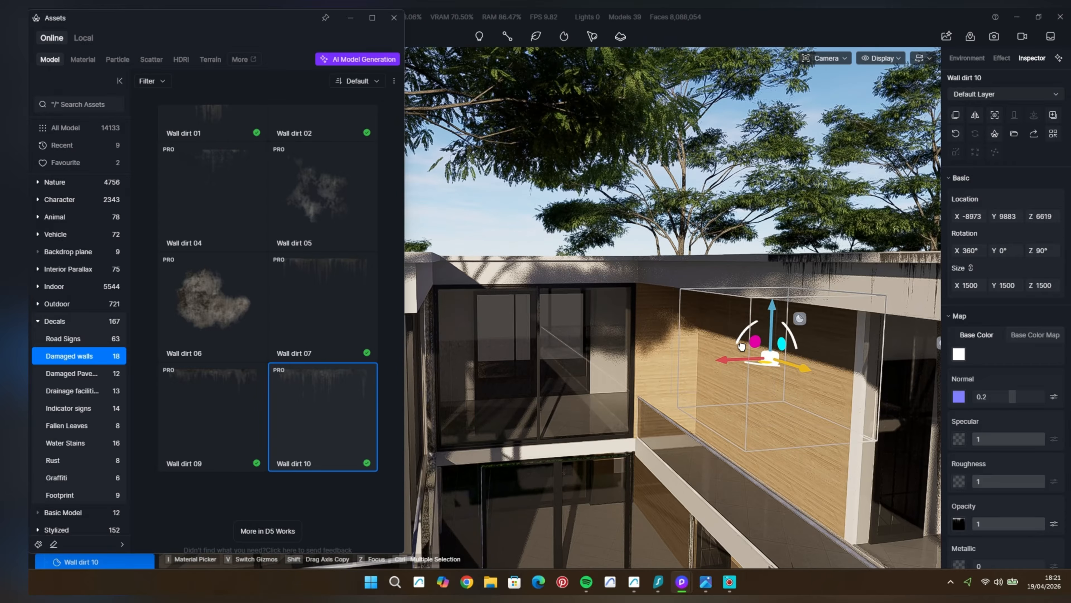
drag(800, 362, 660, 254)
scroll(607, 292, up, 5)
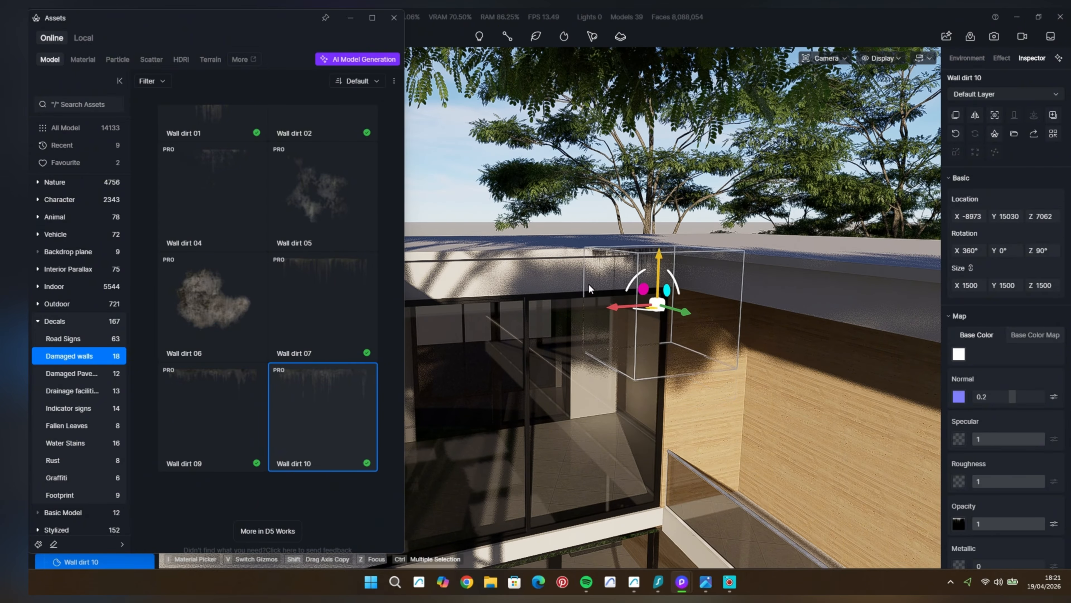
scroll(589, 283, down, 3)
drag(969, 285, 970, 285)
scroll(635, 263, up, 2)
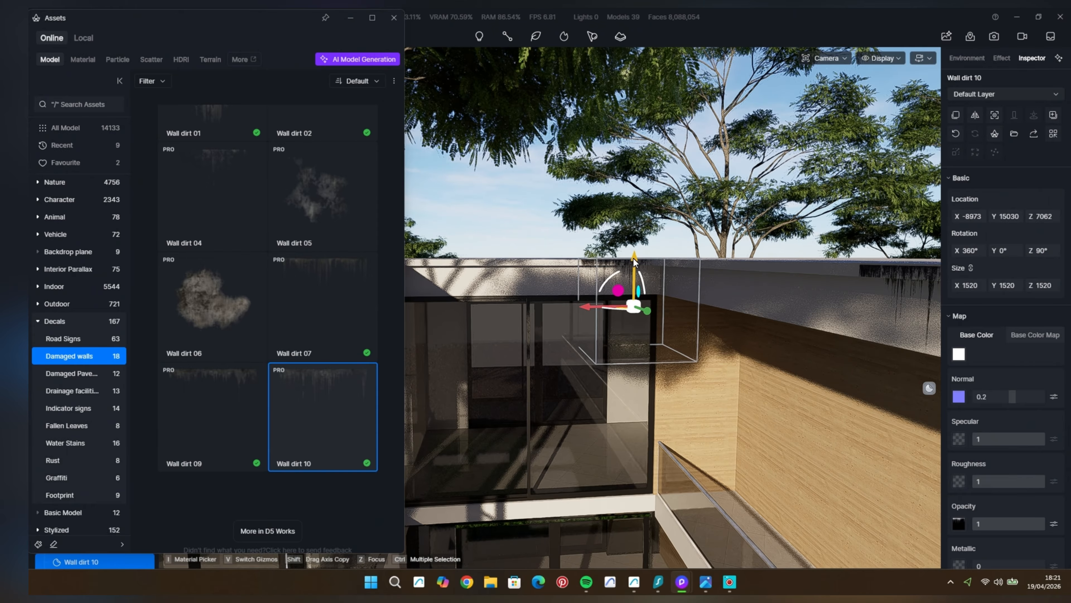
scroll(636, 258, down, 3)
scroll(599, 292, up, 2)
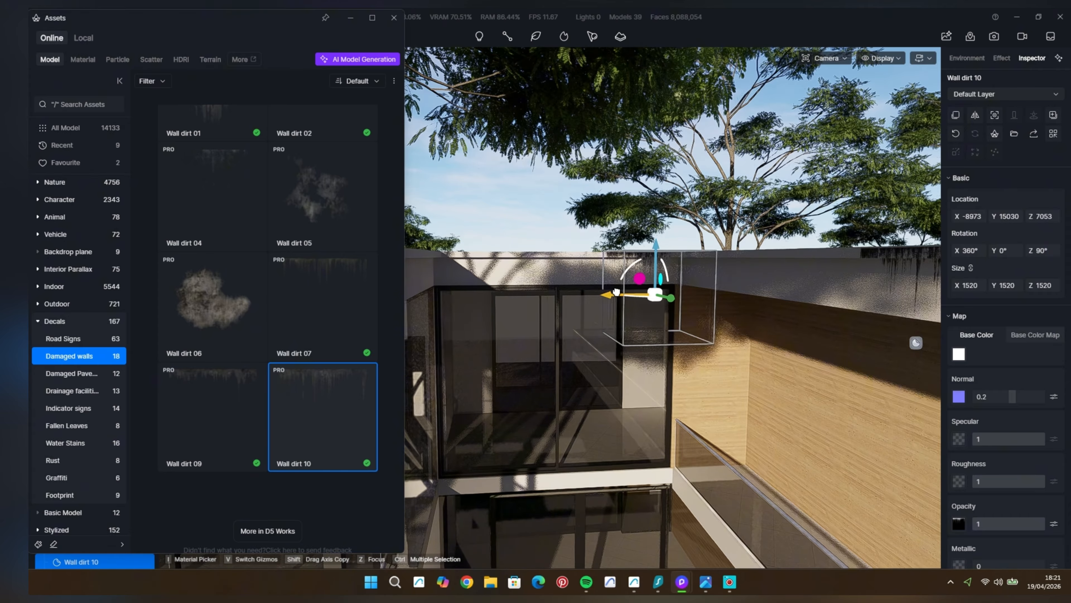
Copy the Wall dirt 10 decal three times along the recessed facade's roof edge, ending at about X -5977.
drag(601, 294, 424, 308)
scroll(595, 288, down, 10)
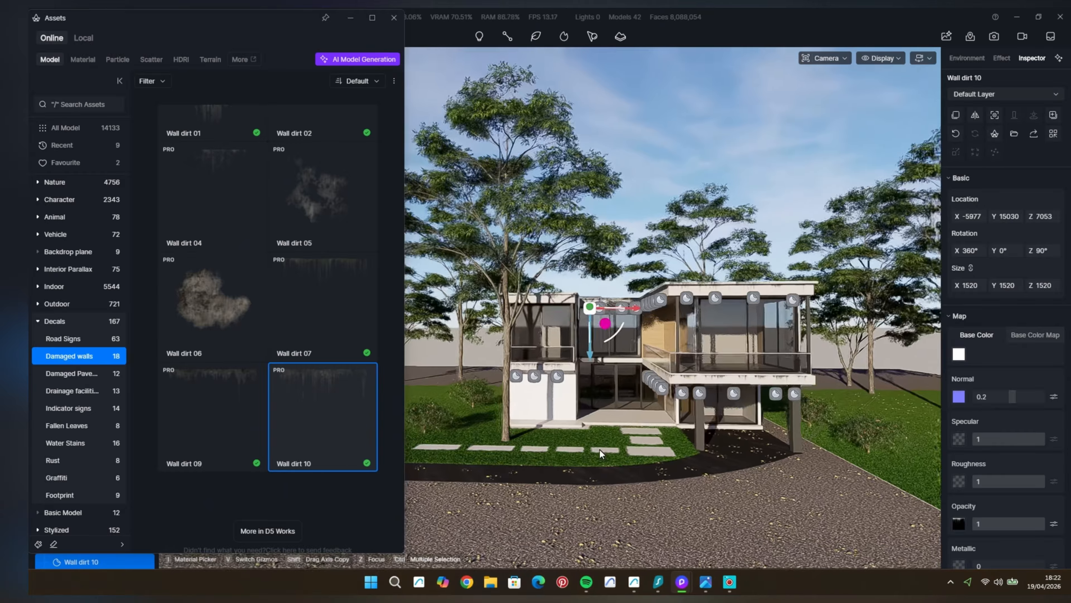
click(599, 449)
Copy the outermost Wall dirt 10 decal above the white wall up to that wing's roof edge, at about Z 6938.
scroll(548, 398, up, 5)
scroll(532, 337, up, 3)
click(523, 346)
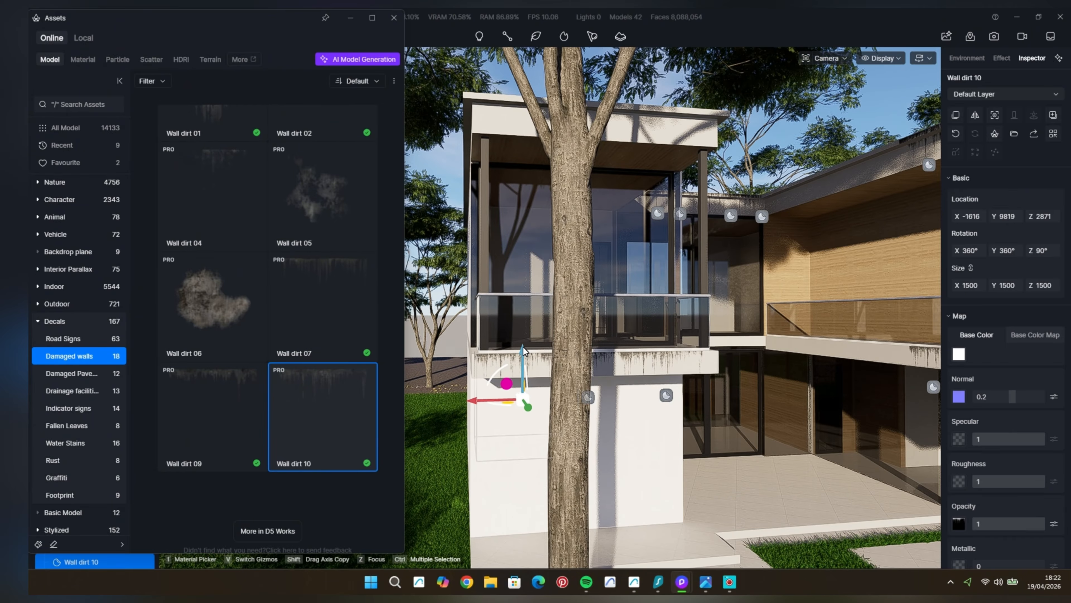
drag(523, 347, 526, 103)
scroll(619, 324, up, 5)
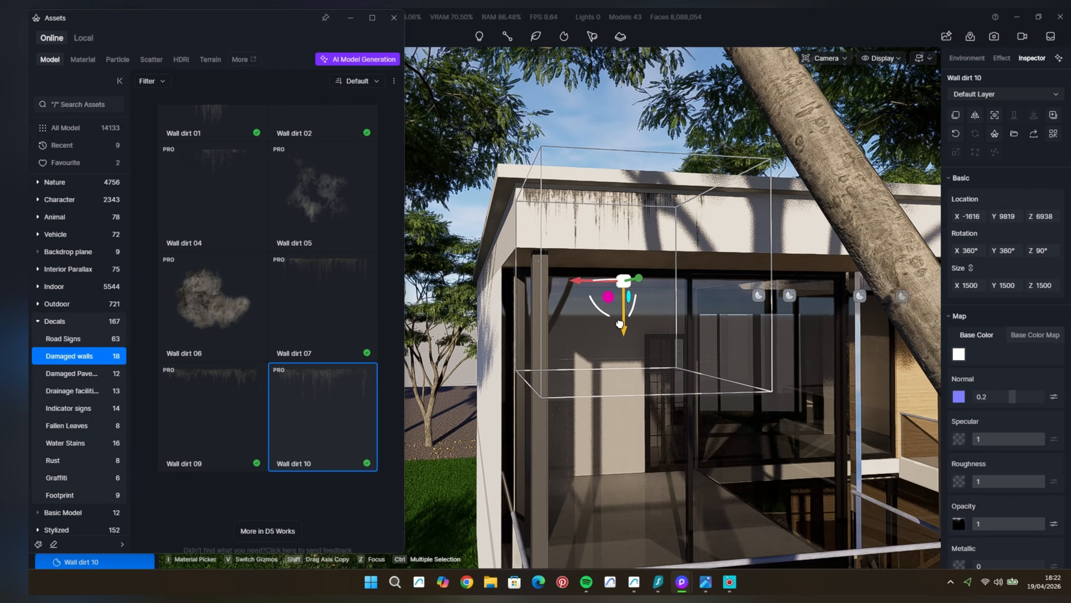
Duplicate the Wall dirt 10 decal along the house's roof edges, turning copies to Z 180° on the adjoining faces.
scroll(659, 390, down, 8)
shift+drag(591, 280, 581, 331)
scroll(706, 362, up, 5)
scroll(706, 362, down, 5)
click(705, 292)
scroll(713, 283, up, 4)
click(731, 271)
scroll(730, 271, up, 3)
scroll(708, 301, up, 5)
scroll(612, 354, down, 10)
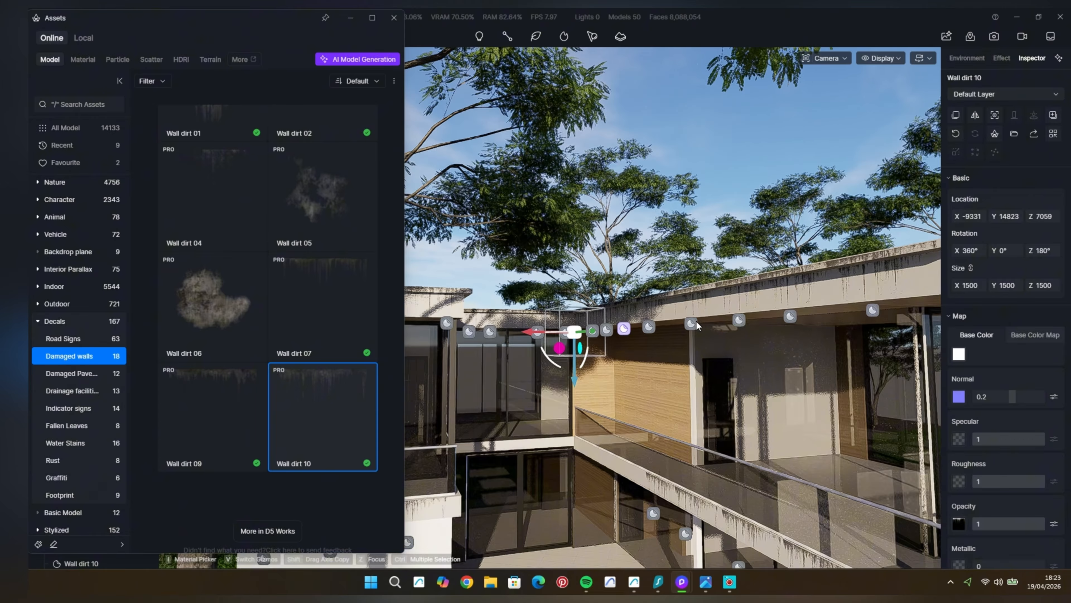
Try placing a Wall dirt 01 decal on the blank white ground-floor wall.
click(656, 334)
middle_drag(657, 332, 651, 215)
scroll(651, 215, up, 2)
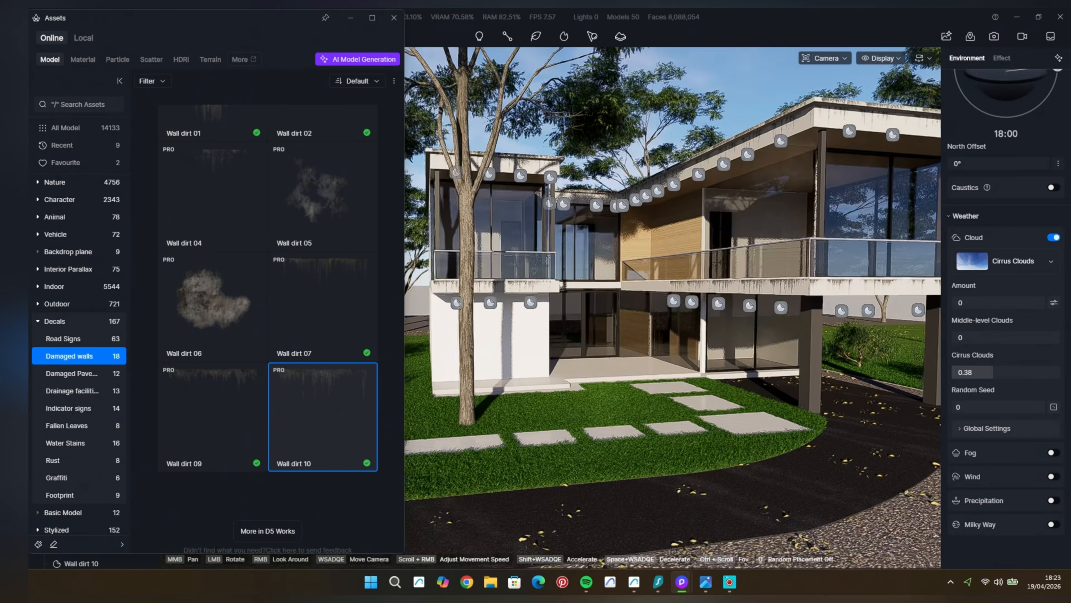
scroll(259, 356, up, 5)
scroll(444, 388, up, 10)
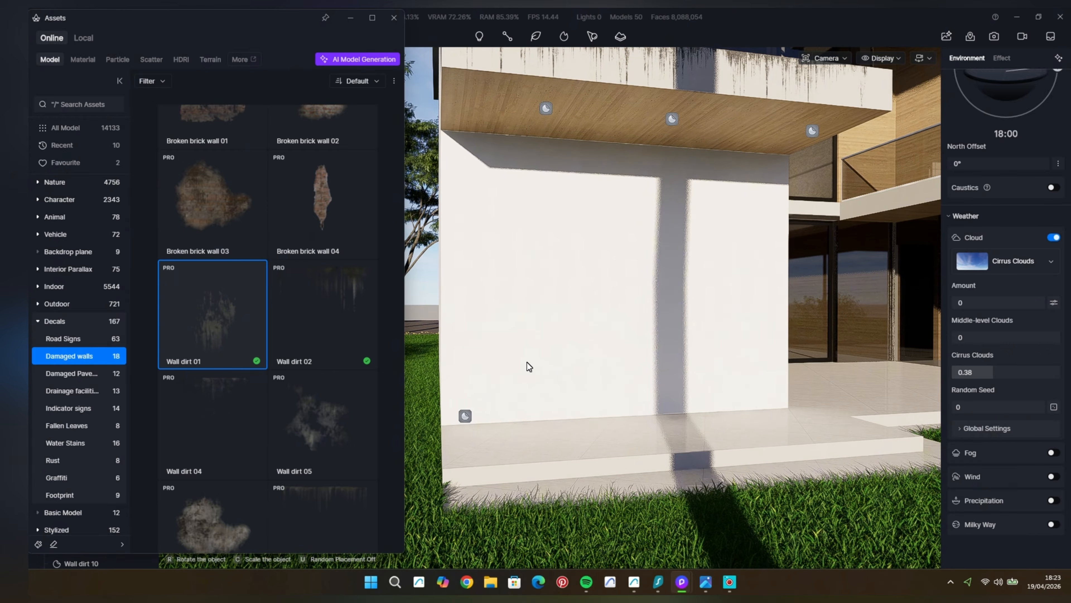
click(528, 363)
middle_drag(546, 383, 594, 381)
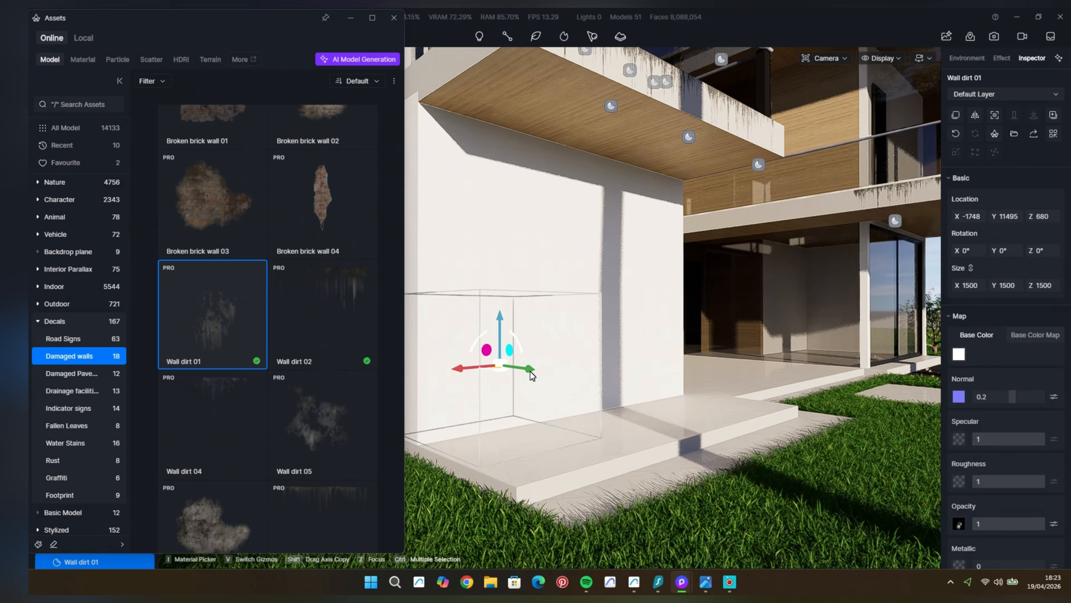
Shift the Wall dirt 01 decal along the white wall to about Y 10432 and raise it to about Z 1147.
drag(531, 374, 583, 379)
drag(509, 377, 688, 432)
middle_drag(687, 432, 671, 401)
drag(637, 396, 636, 341)
middle_drag(580, 430, 723, 425)
drag(690, 296, 565, 303)
middle_drag(751, 275, 658, 296)
drag(506, 309, 641, 354)
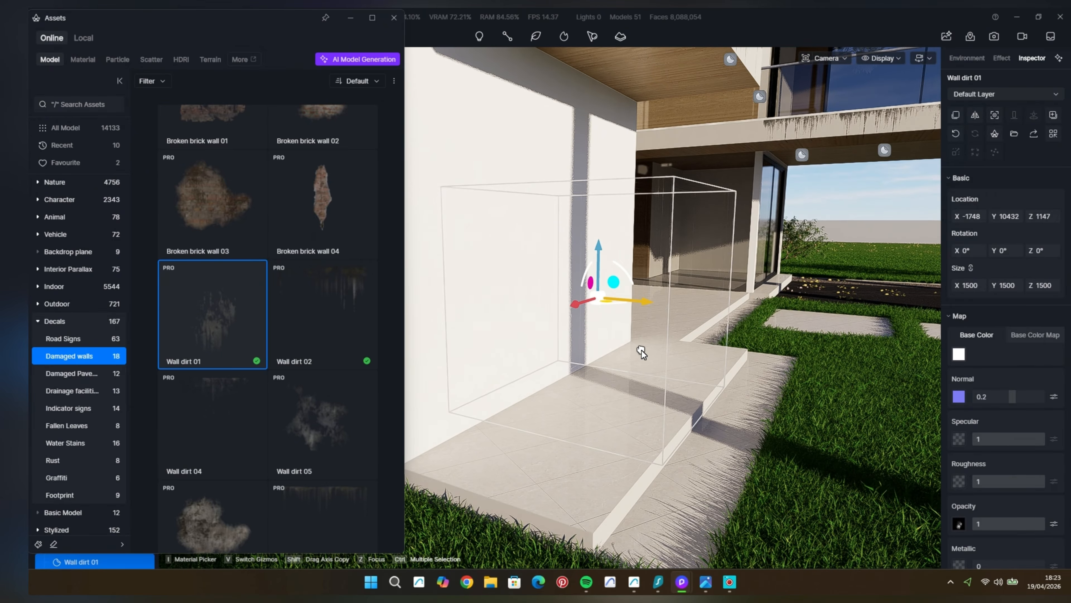
Darken the Wall dirt 01 decal's base color to V 50, shift it along the wall, and delete the decal.
click(958, 353)
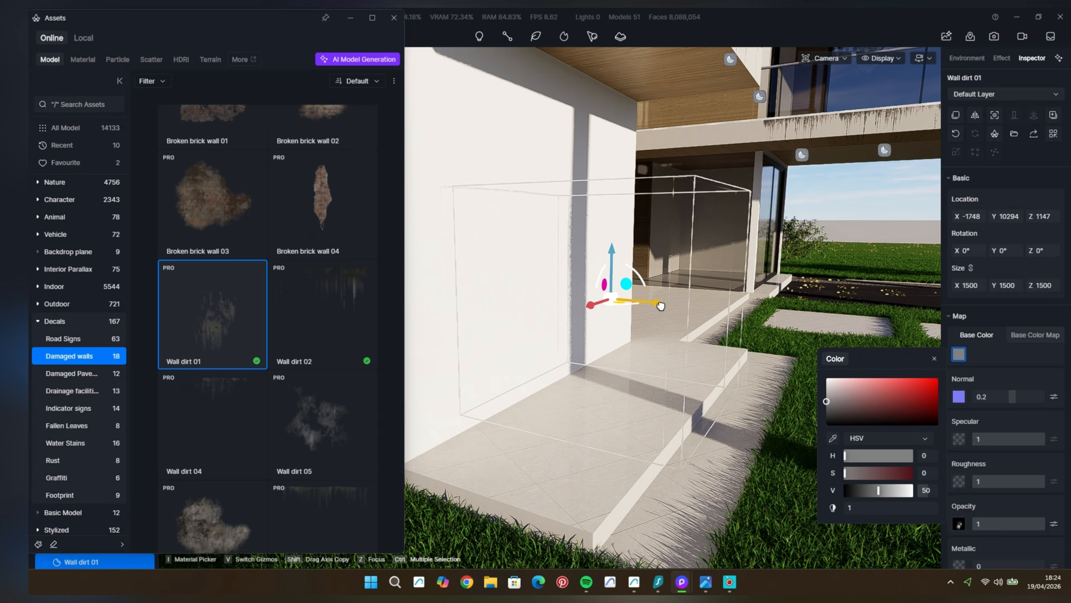
drag(661, 306, 649, 333)
click(643, 378)
scroll(644, 379, down, 3)
middle_drag(643, 378, 572, 294)
click(588, 314)
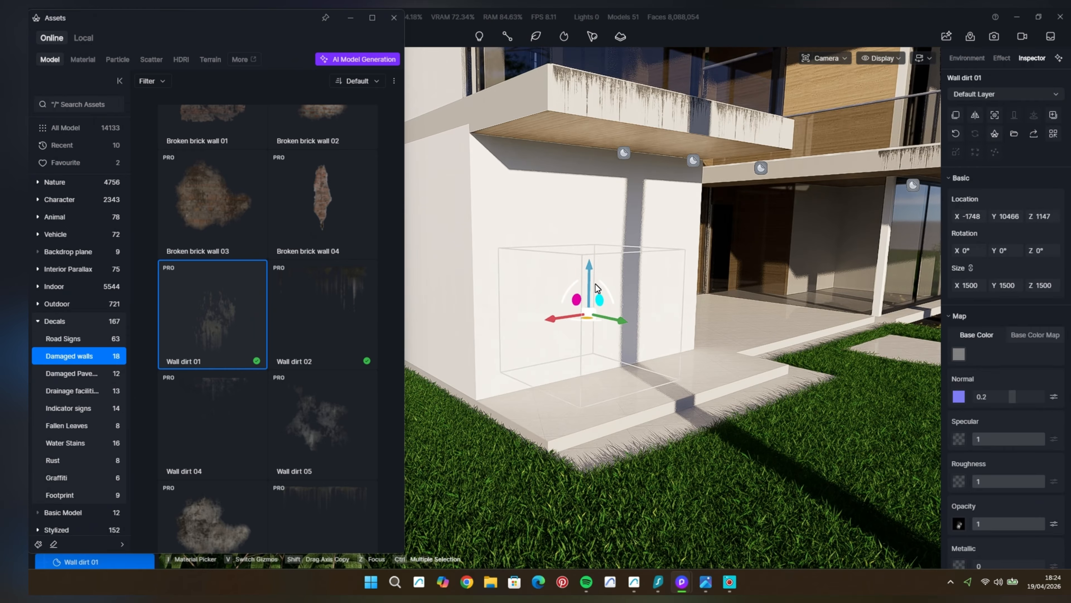
key(Delete)
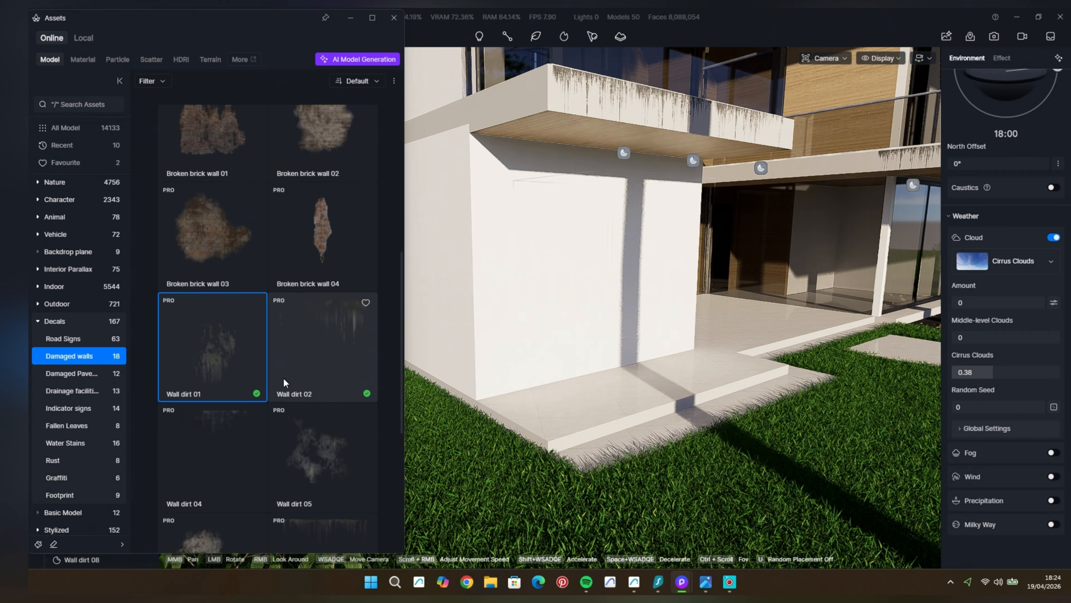
Move the Albizia falcataria 04 tree behind the courtyard to about X -17592 and enlarge it to about 19551 × 21494 × 24271.
scroll(283, 377, down, 3)
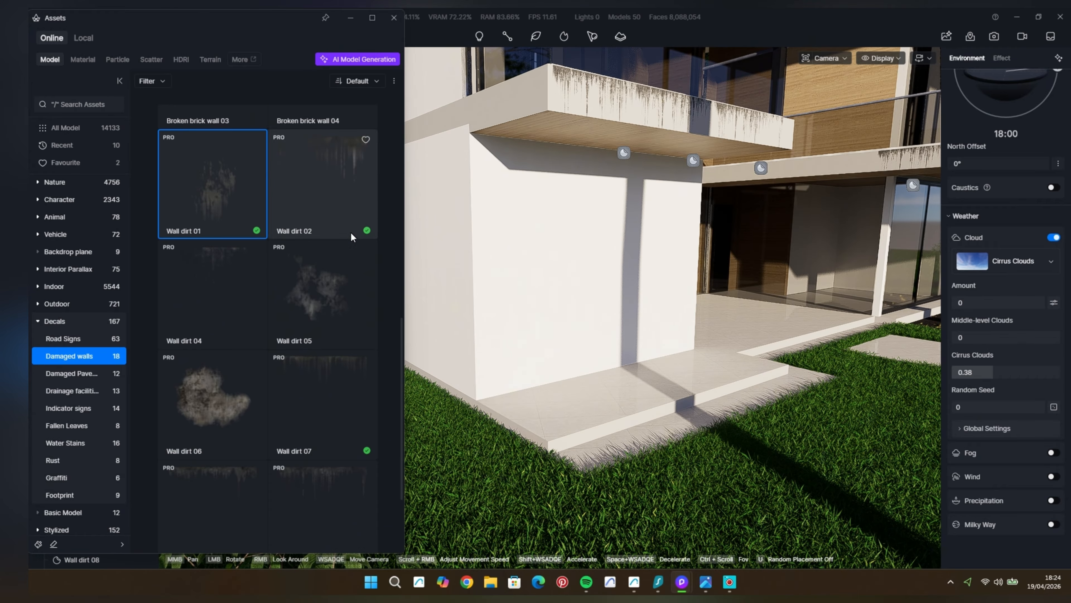
scroll(550, 370, down, 5)
drag(717, 397, 633, 376)
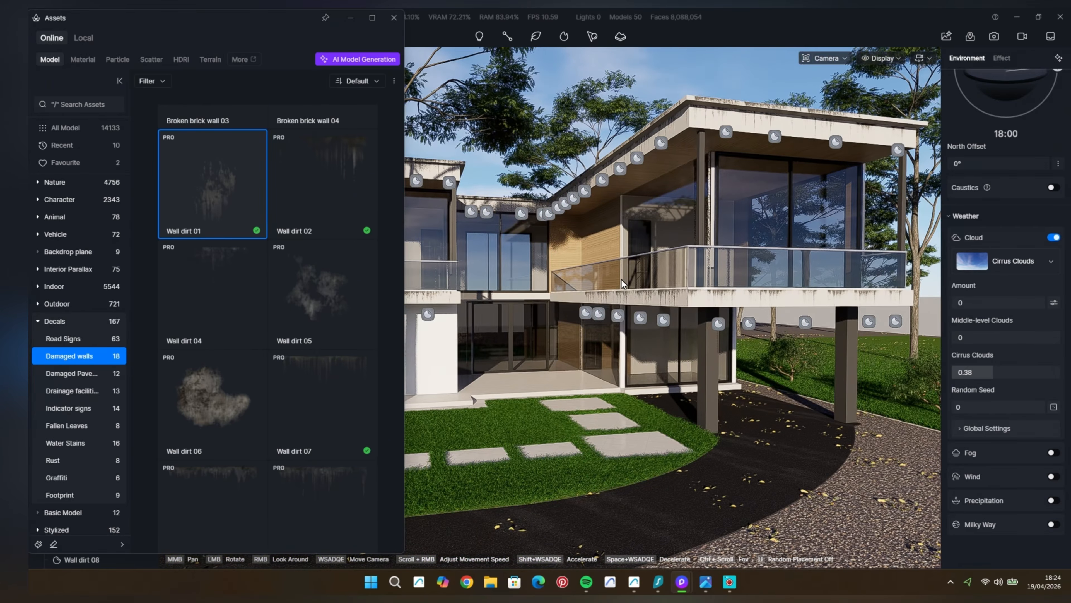
scroll(621, 279, down, 2)
right_drag(621, 279, 657, 124)
click(660, 127)
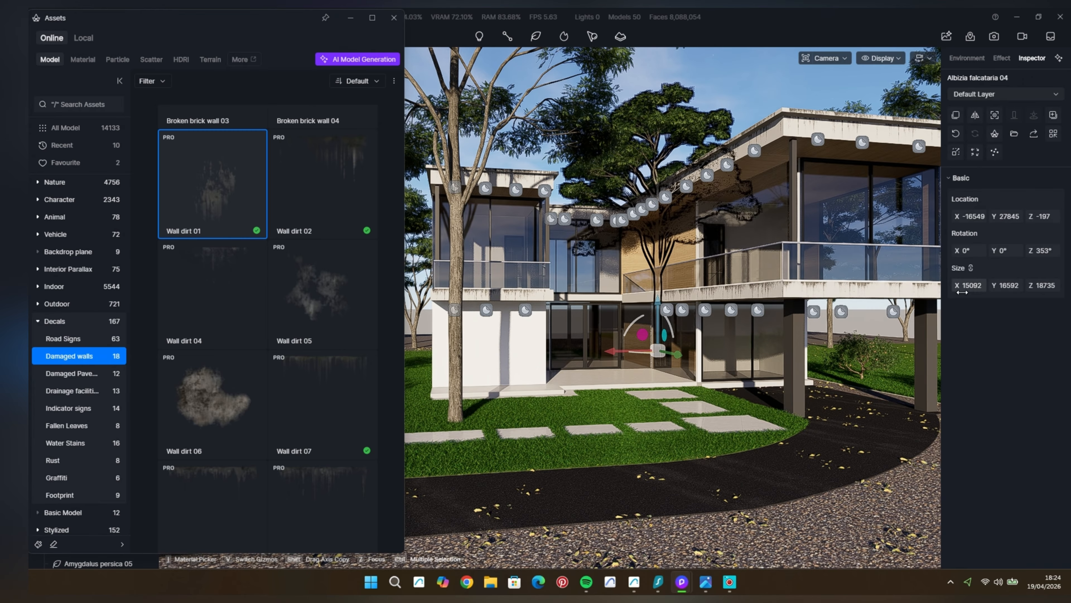
drag(619, 348, 635, 348)
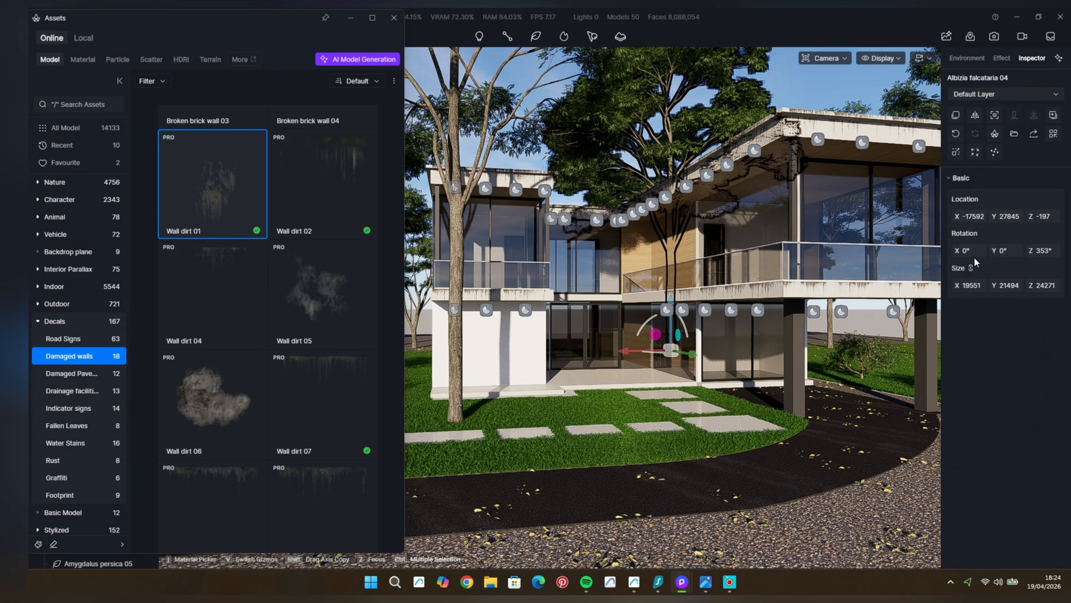
drag(969, 286, 985, 286)
key(Escape)
Enlarge the Albizia falcataria 04 tree beyond the columned wing to about 20159 × 22162 × 25026, and return to the Scene 1 view.
scroll(675, 270, down, 3)
click(847, 140)
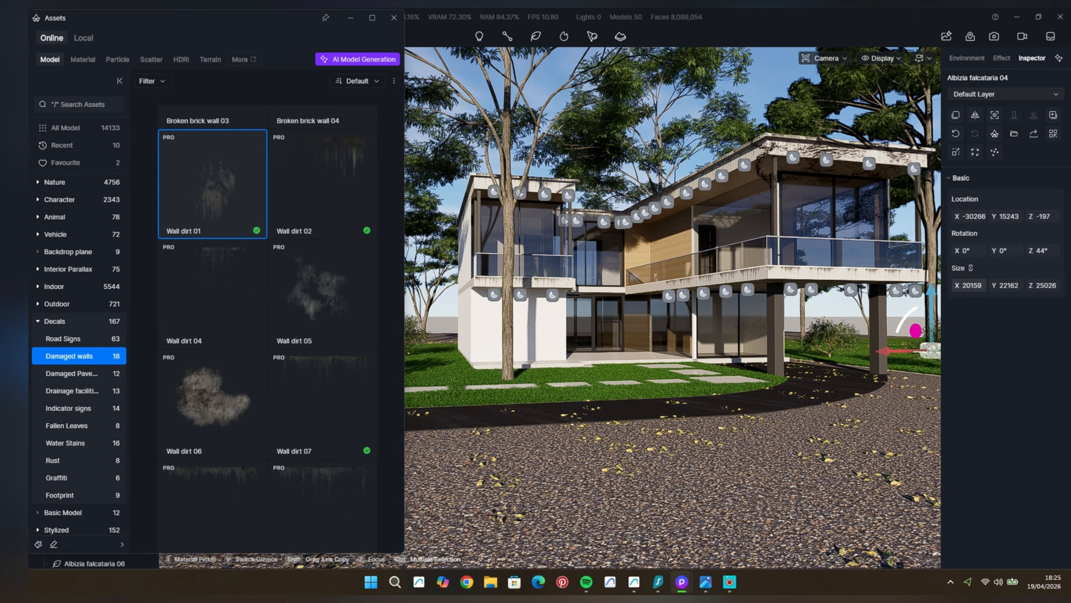
key(Escape)
click(394, 18)
click(82, 98)
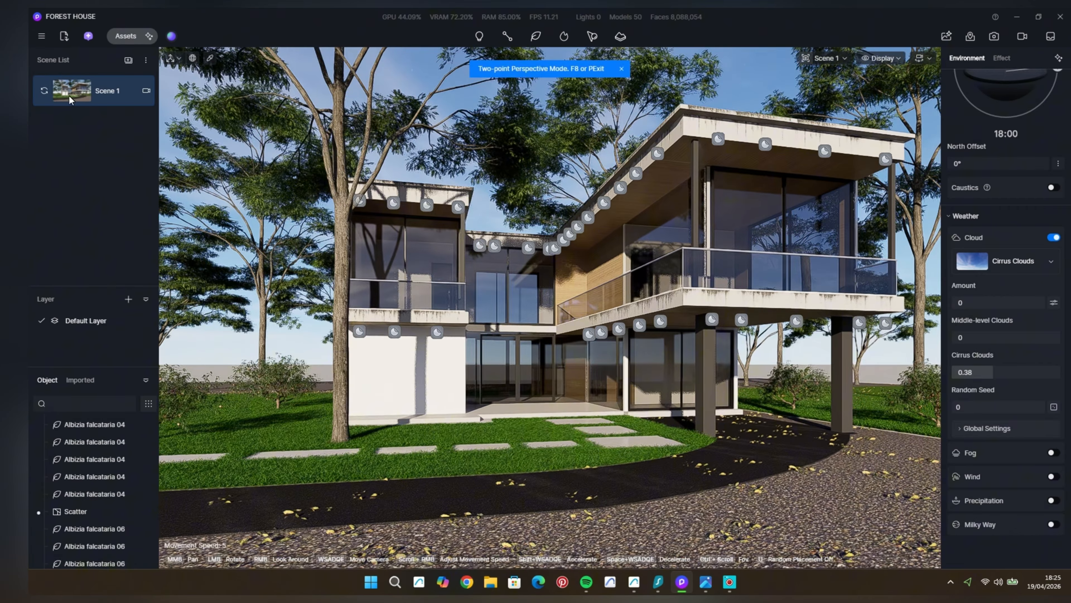
Move the front Albizia falcataria 04 tree to about X -1091, Y 6148 and rotate it to about Z 318°.
click(342, 404)
drag(386, 444, 287, 450)
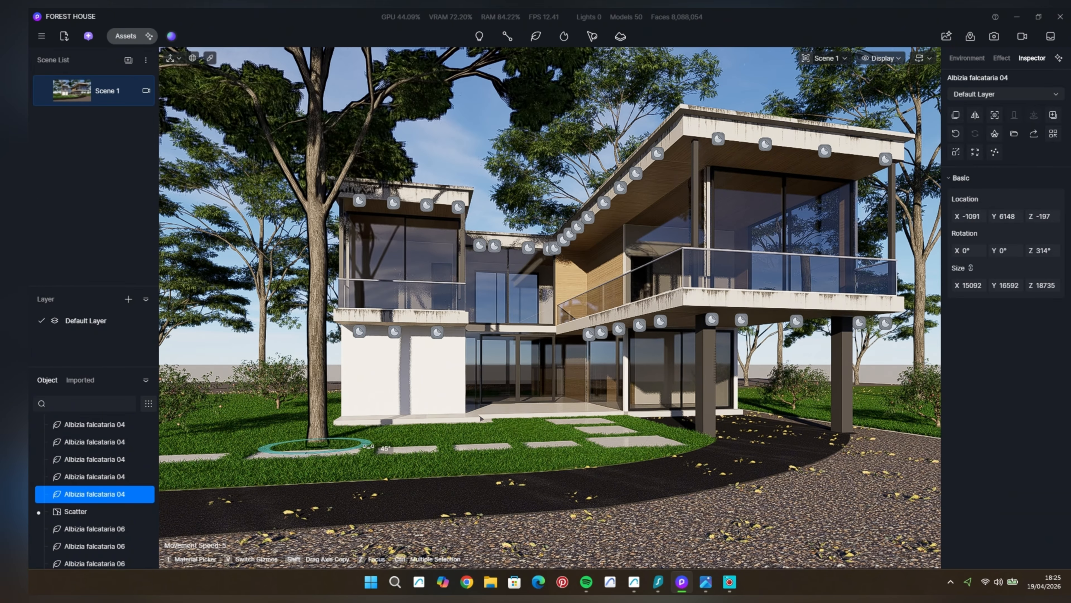
key(Escape)
Scale the front tree to about 15320 × 16842 × 19018, unlink its size proportions, and adjust its height separately.
click(317, 321)
drag(969, 285, 970, 285)
click(971, 268)
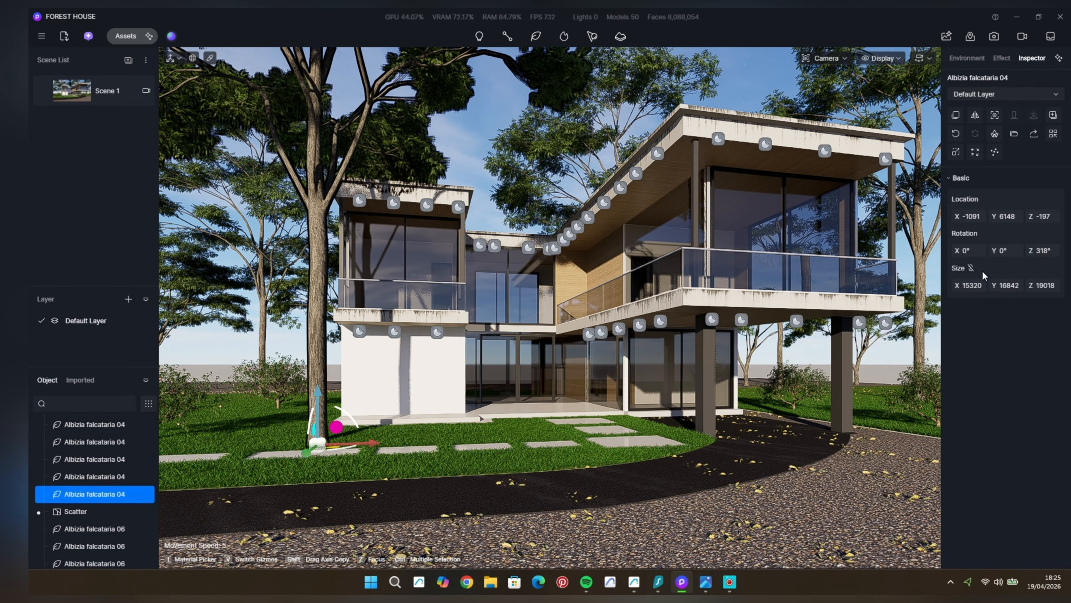
drag(1042, 285, 1051, 286)
key(Escape)
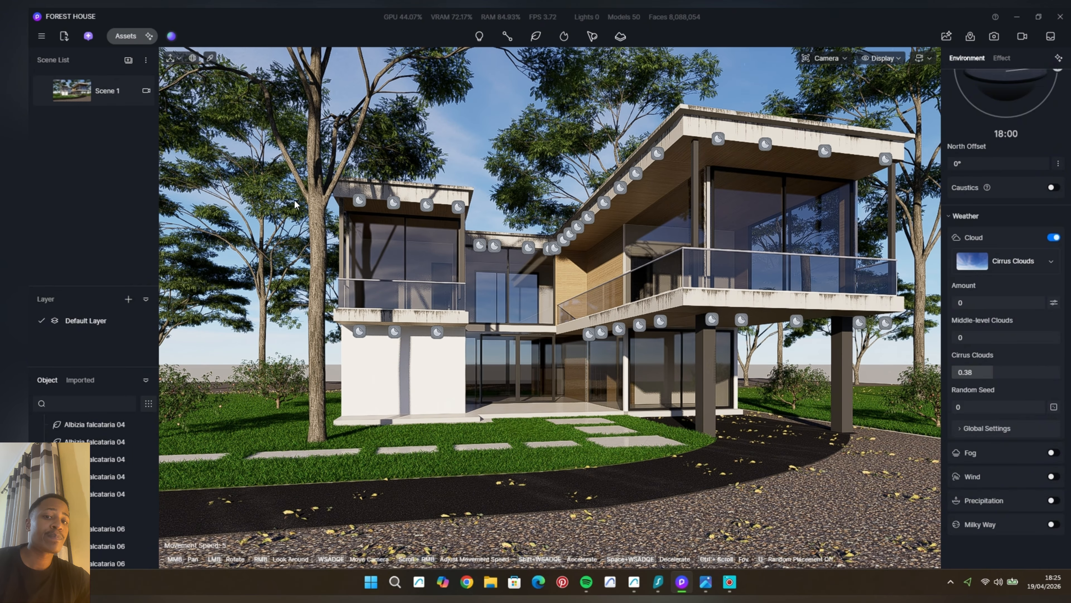
Place the Outdoor Mountain backdrop plane in front of the house entrance and close the asset library.
click(144, 41)
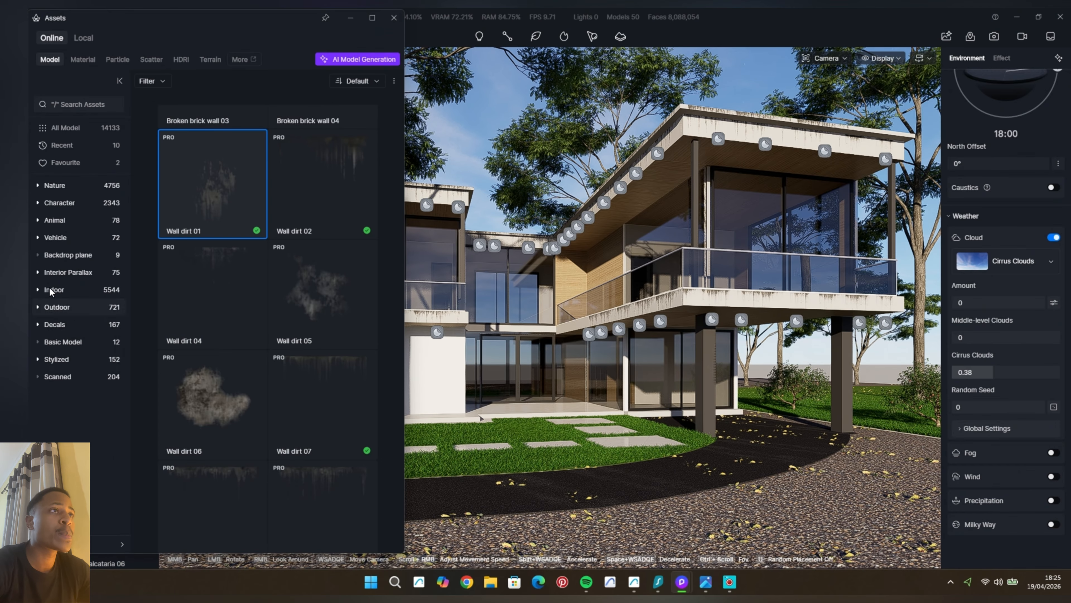
click(71, 257)
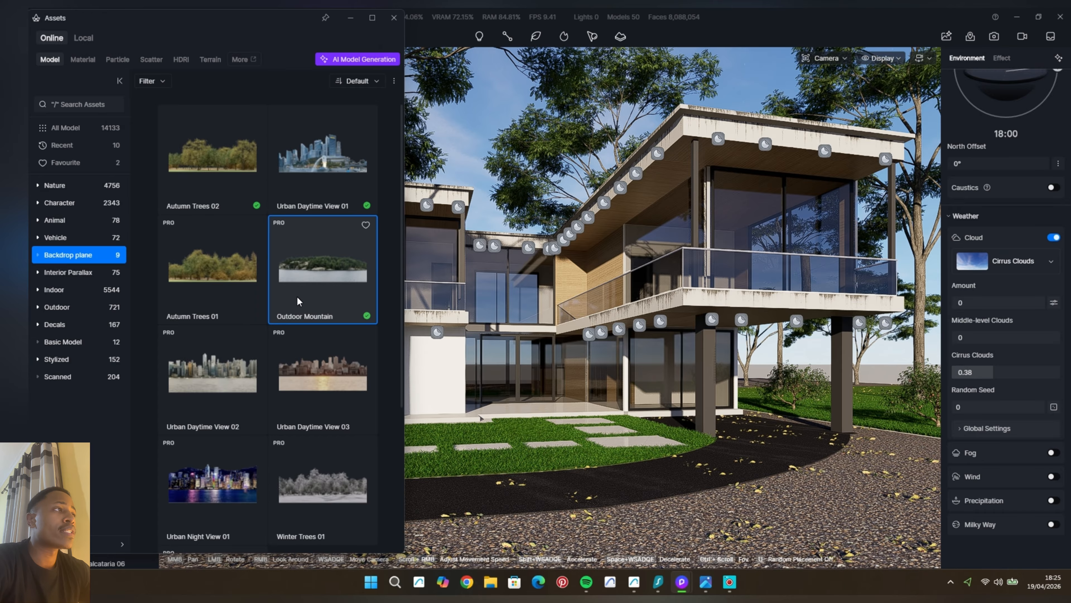
click(584, 406)
click(394, 18)
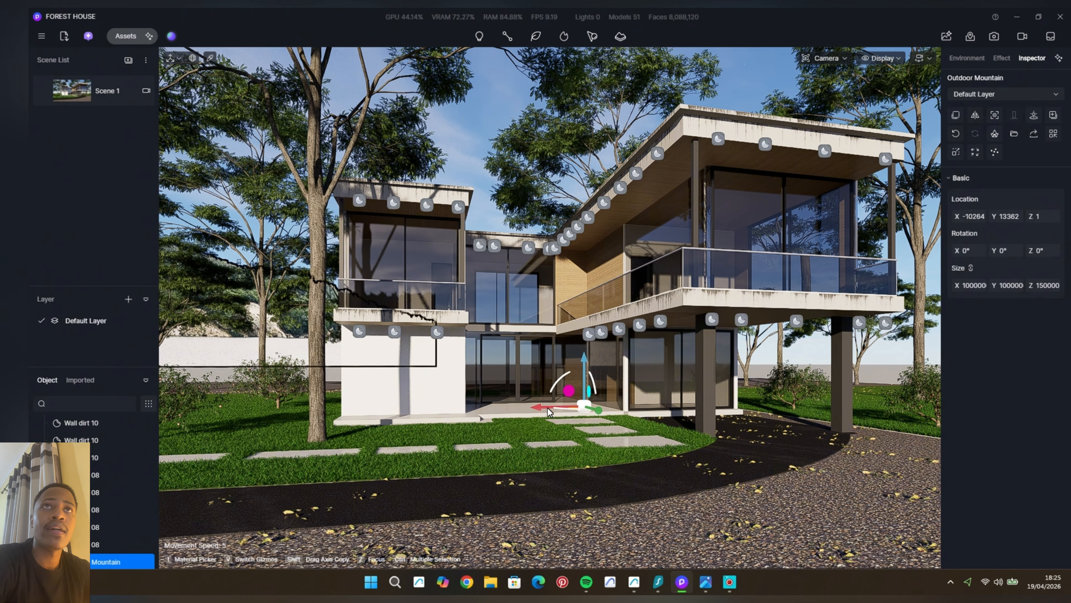
Move the Outdoor Mountain backdrop to about X -19344, rotate it to Z 130°, and lower it to about Z -10200.
drag(586, 405, 687, 394)
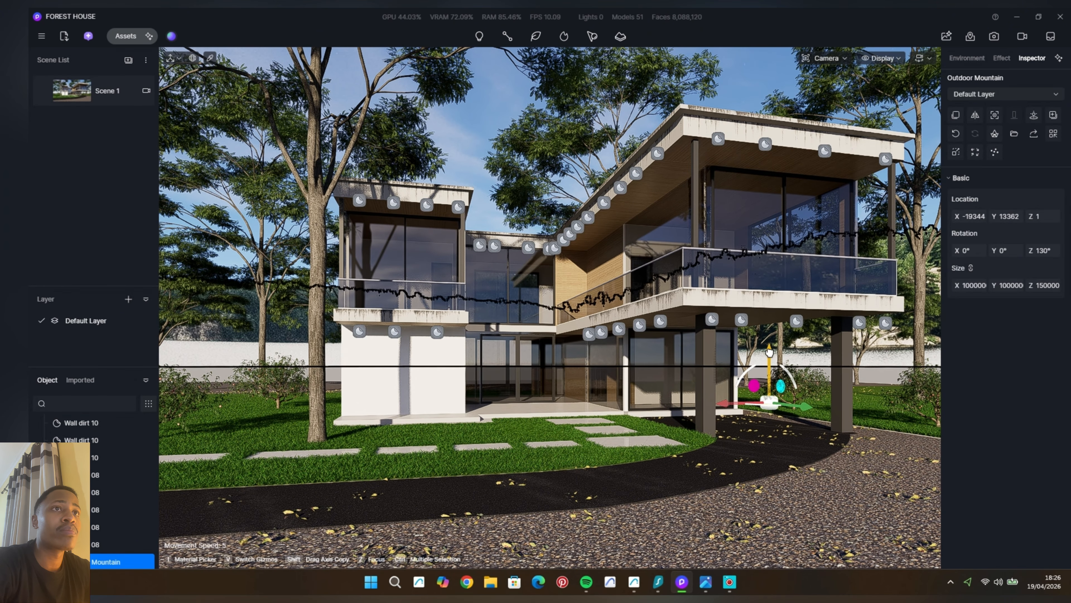
drag(770, 350, 770, 527)
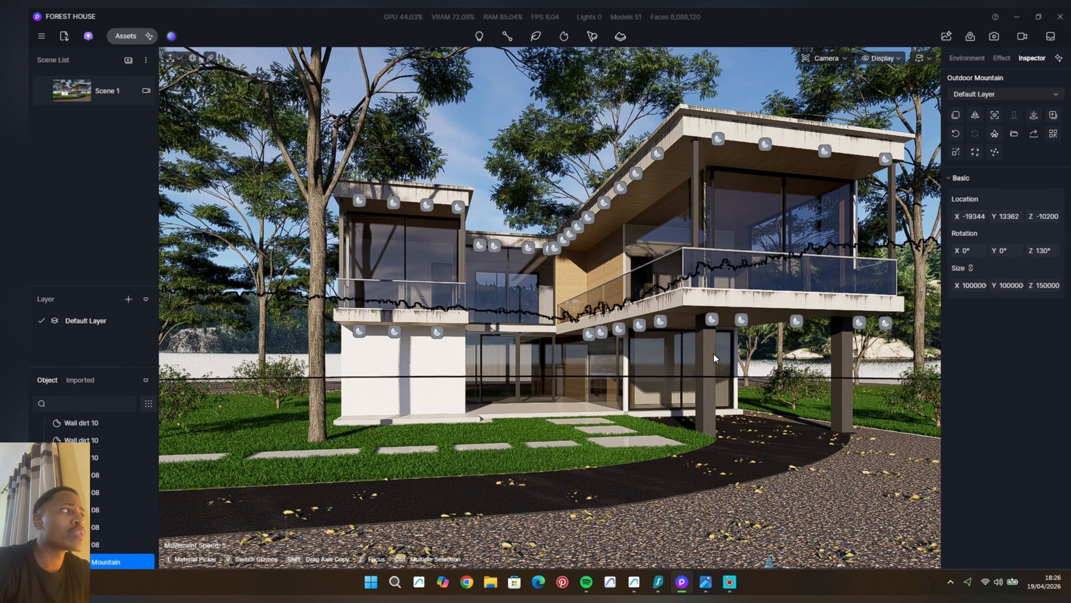
Switch the camera from two-point perspective to the standard perspective view.
scroll(714, 354, down, 3)
click(825, 58)
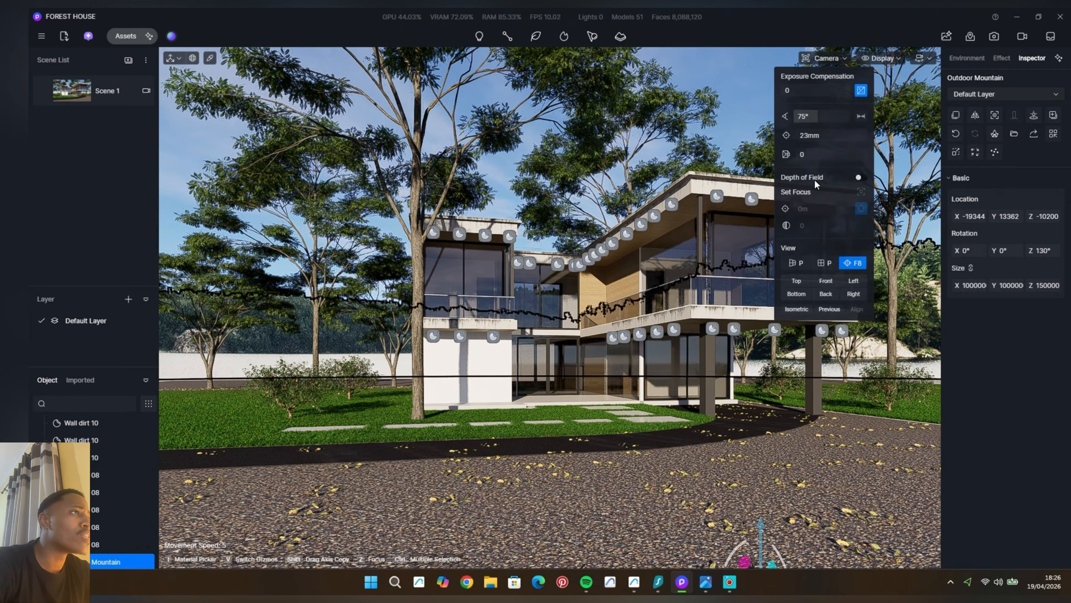
click(795, 268)
scroll(608, 348, down, 3)
middle_drag(621, 367, 616, 342)
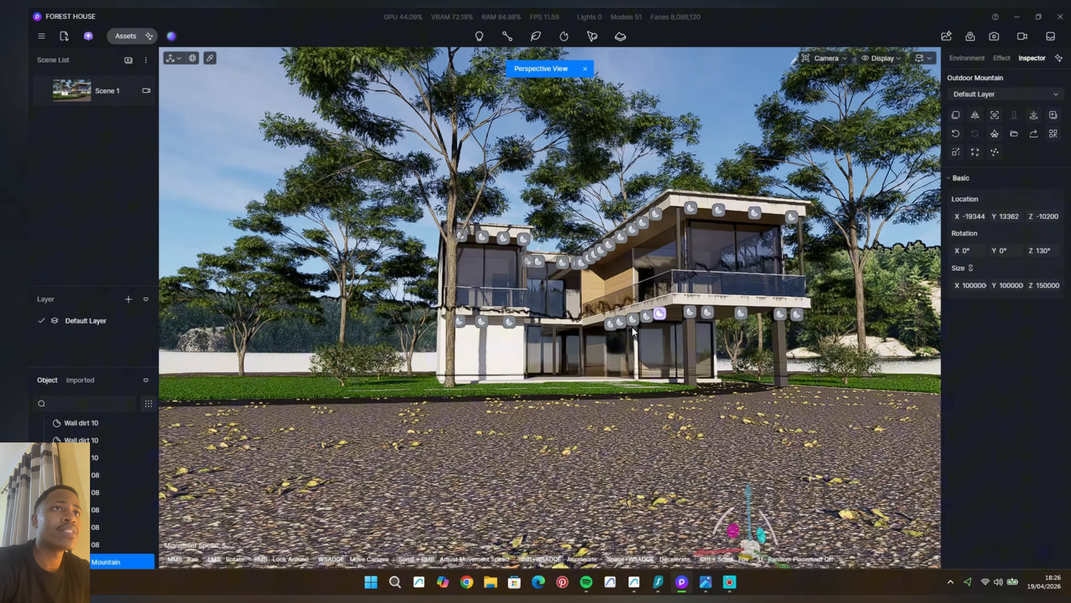
Lower the Outdoor Mountain backdrop to about Z -22188.
key(Escape)
scroll(612, 350, down, 2)
click(735, 368)
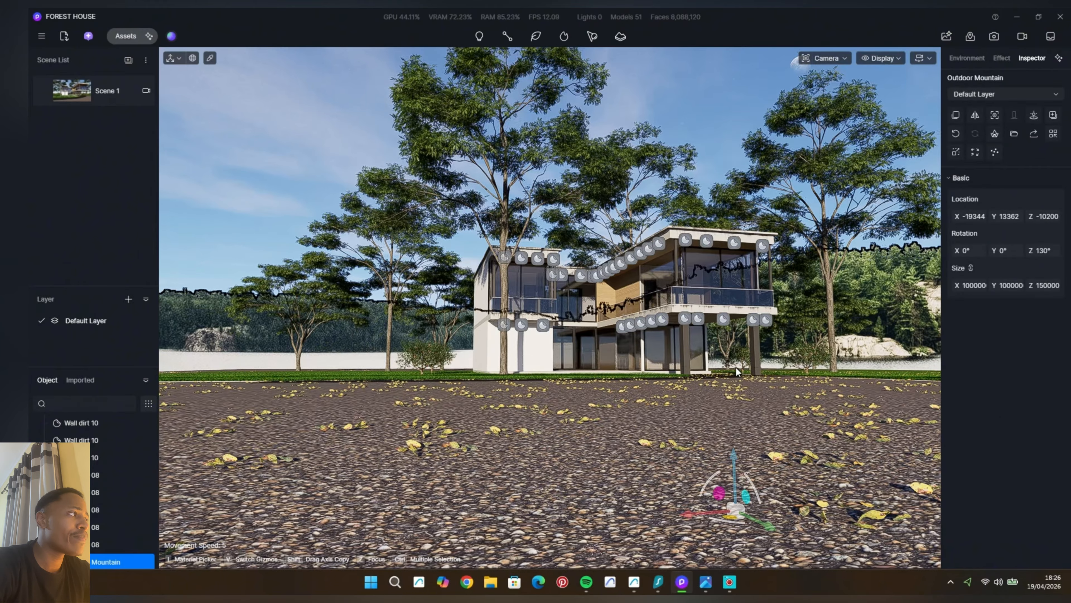
scroll(721, 381, up, 2)
middle_drag(720, 381, 690, 310)
drag(722, 386, 733, 520)
scroll(602, 383, down, 1)
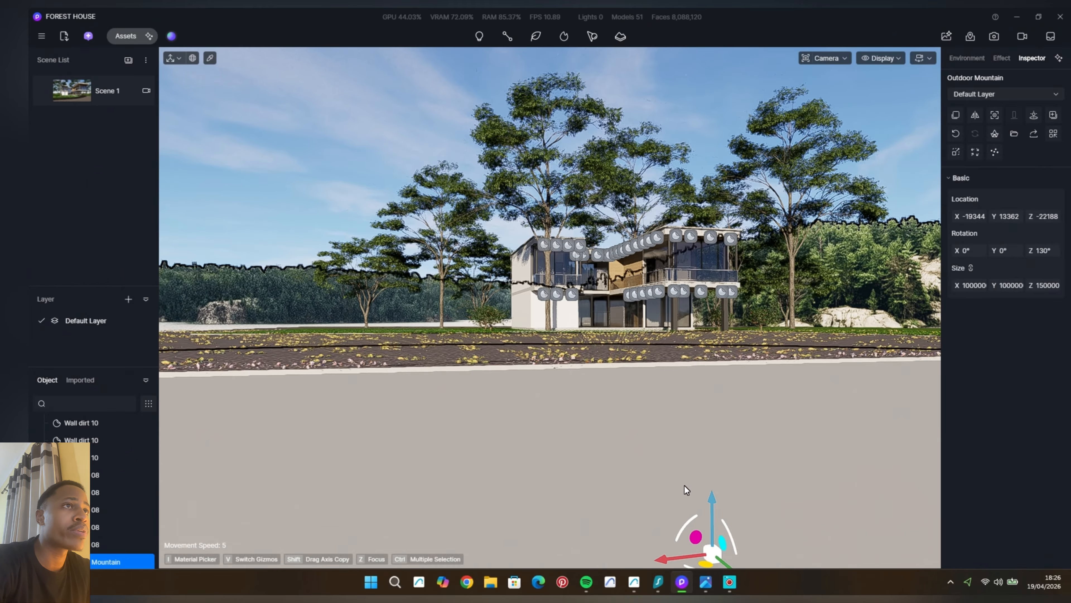
Shift the mountain backdrop to about Y 33846 and lower it to about Z -26174, checking it from Scene 1.
drag(708, 542, 630, 486)
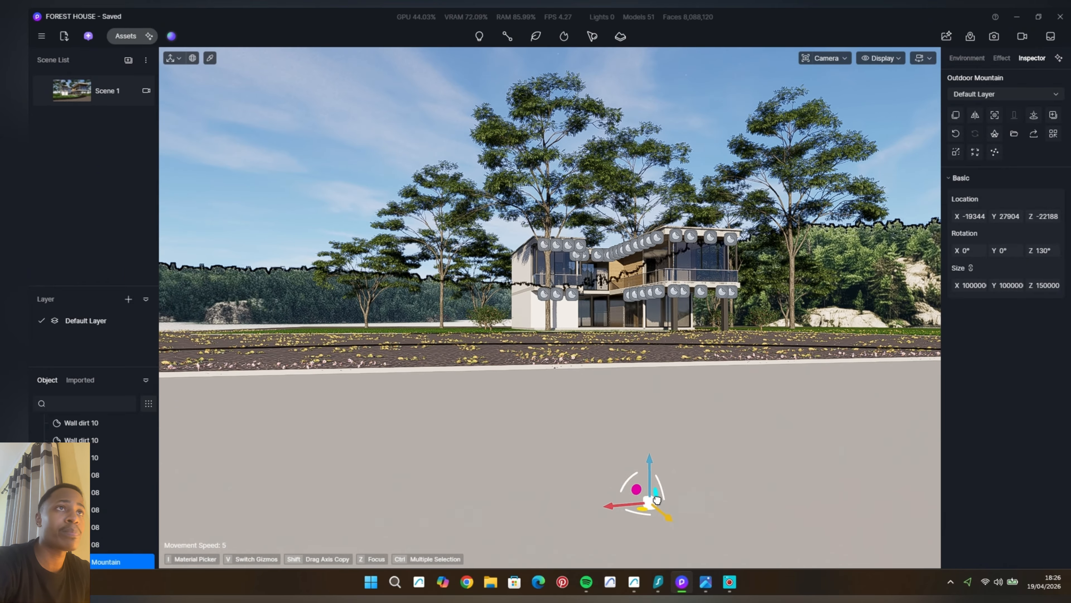
click(77, 88)
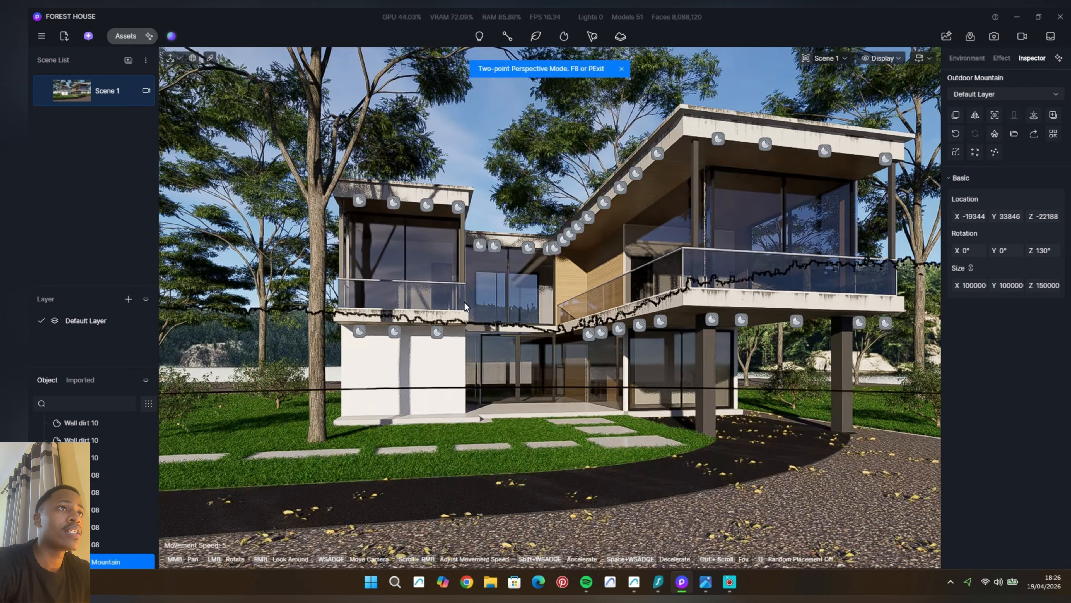
scroll(464, 303, down, 2)
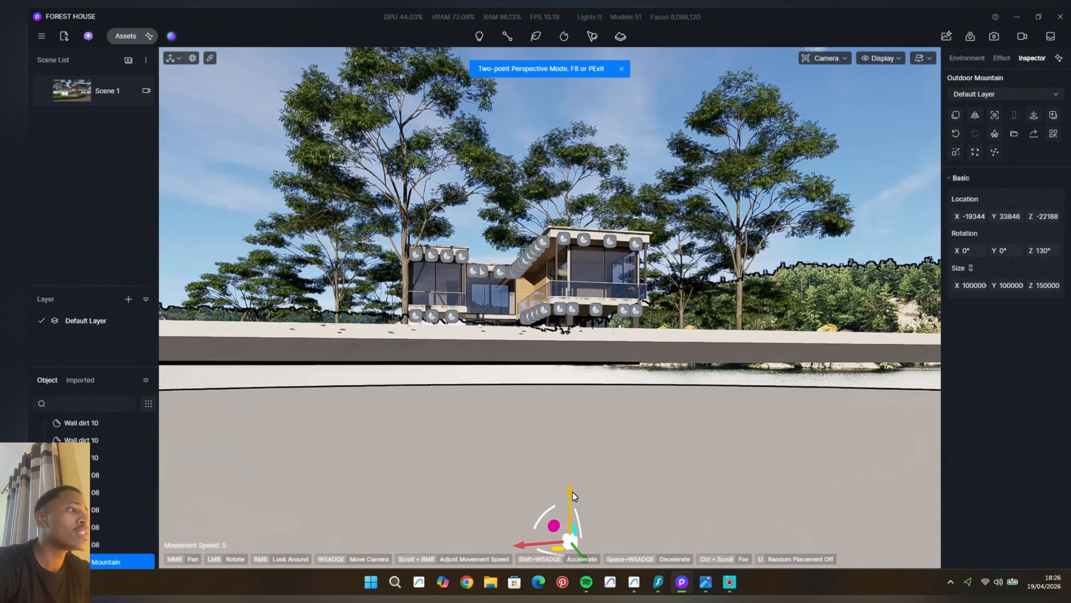
drag(573, 491, 571, 523)
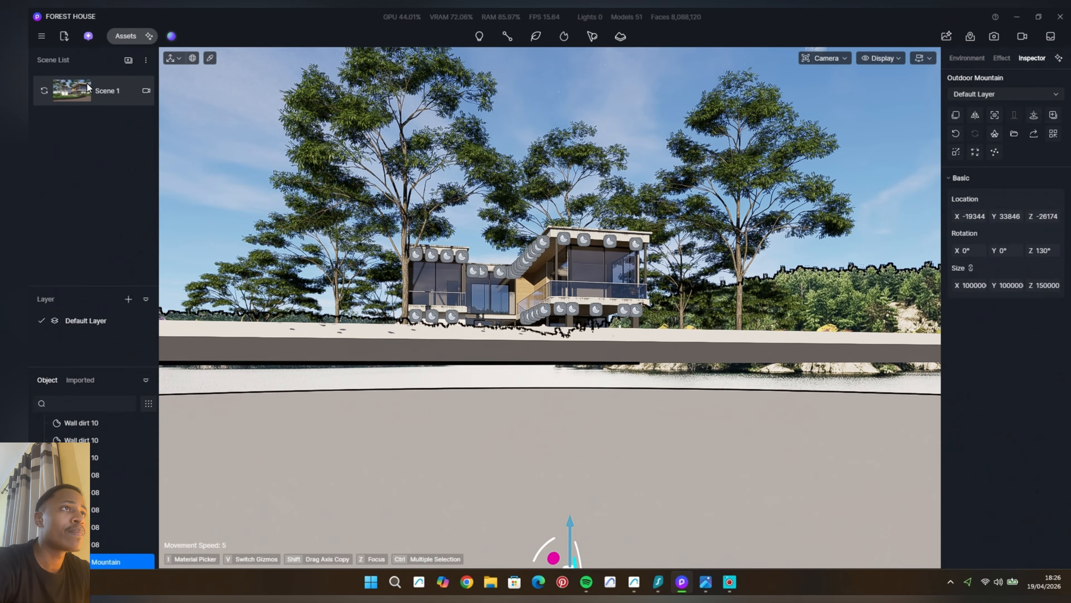
scroll(535, 324, up, 3)
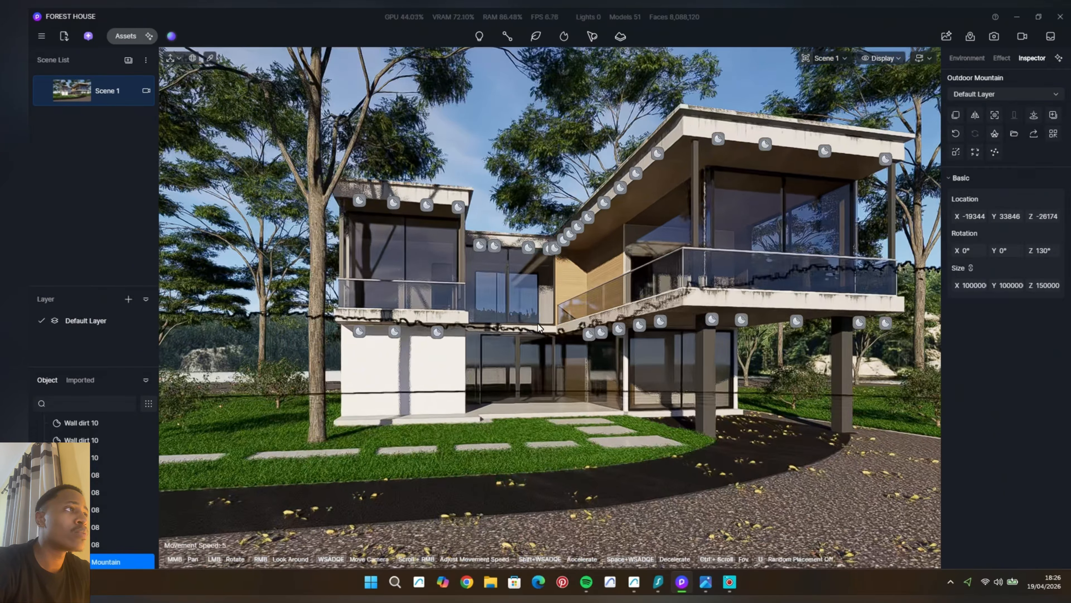
Rotate the Outdoor Mountain backdrop to Z 139° and lower it to about Z -29035, checking it from Scene 1.
scroll(540, 328, down, 4)
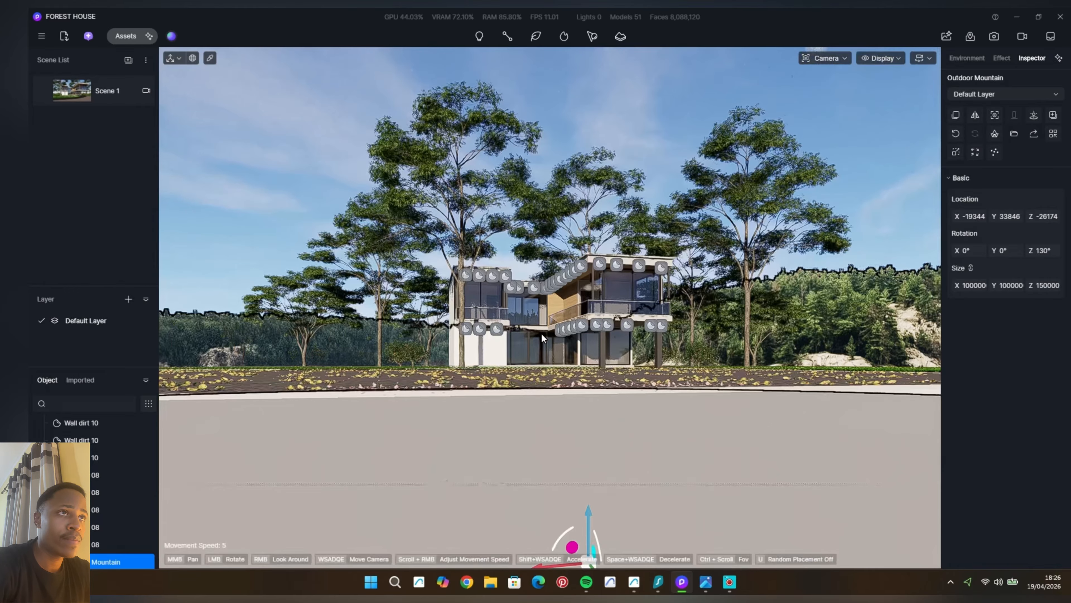
drag(550, 524, 547, 525)
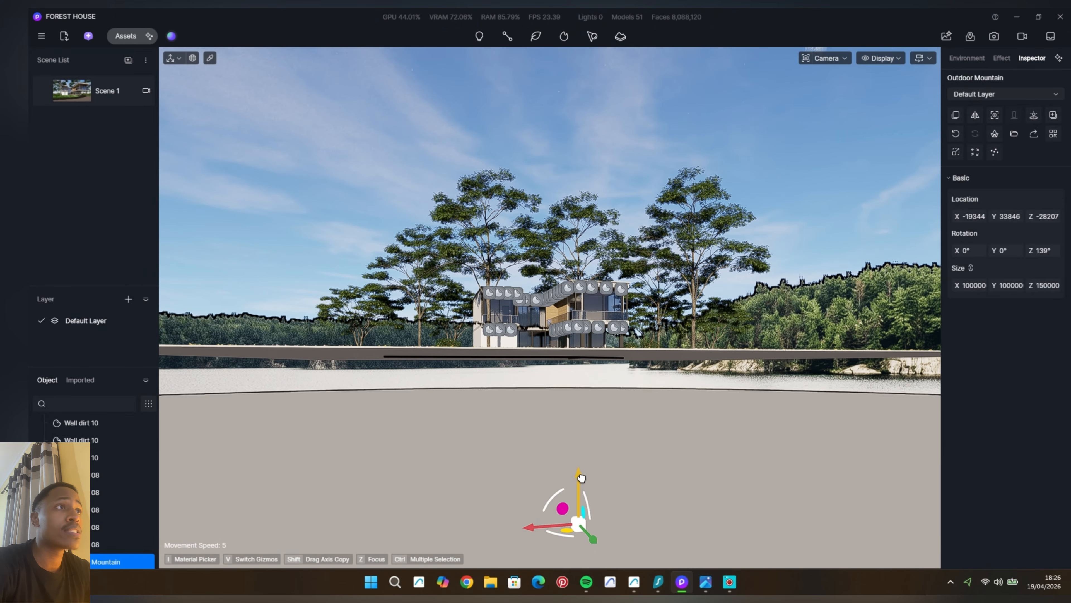
drag(582, 478, 581, 485)
click(83, 93)
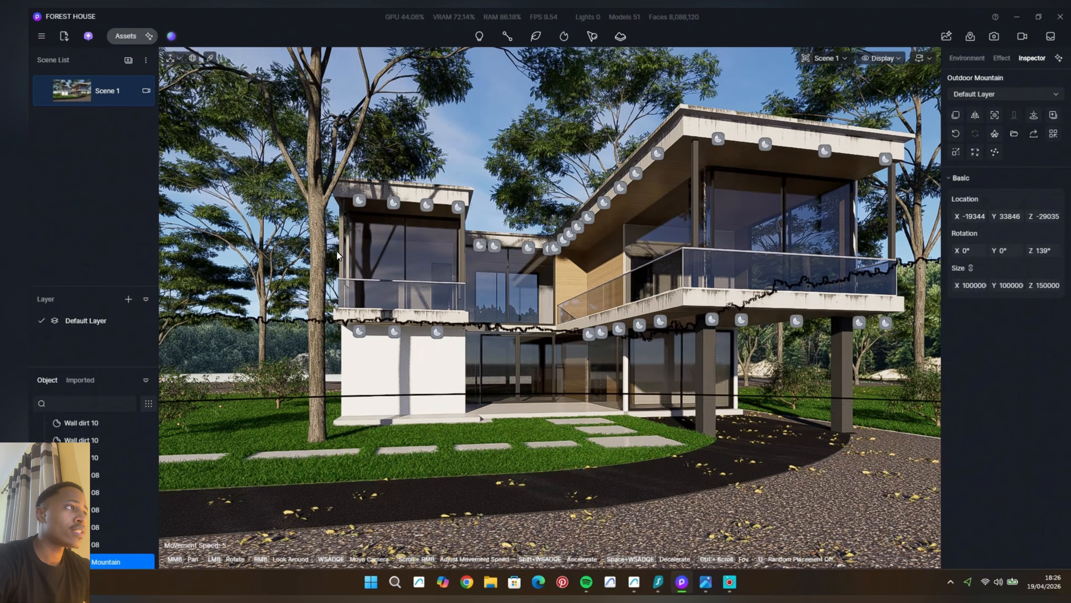
Rotate the mountain backdrop to Z 152° and lower it to about Z -33481, comparing the result in Scene 1.
scroll(467, 272, down, 10)
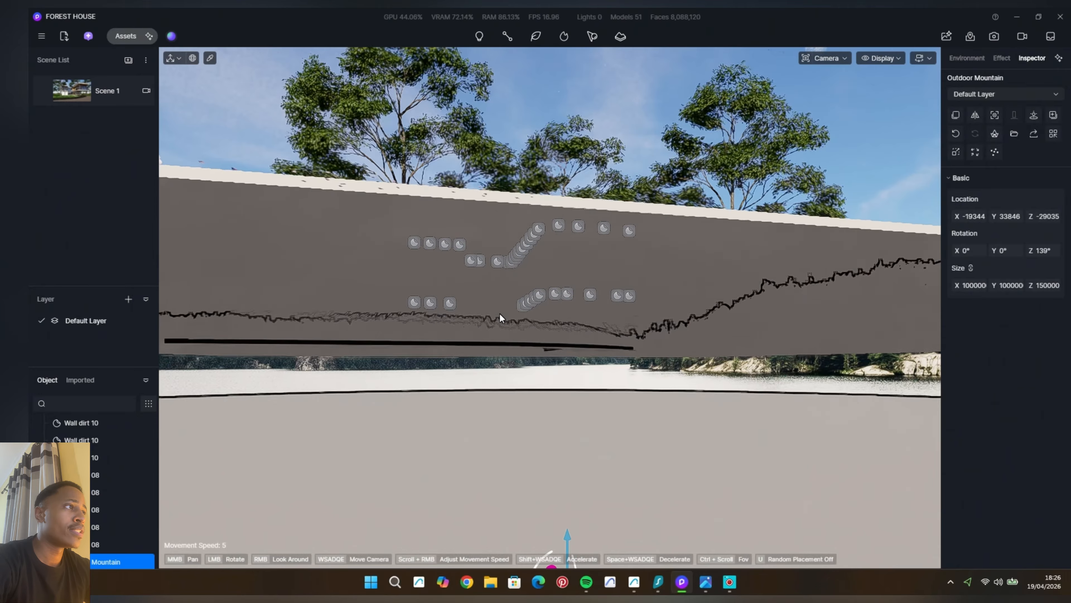
scroll(501, 342, down, 4)
middle_drag(501, 342, 543, 398)
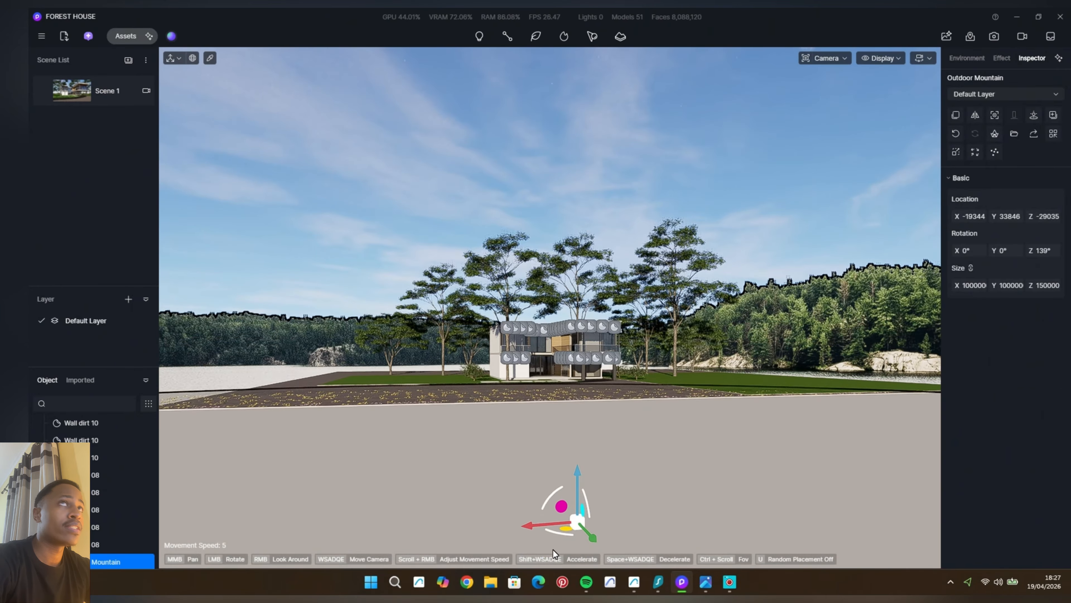
drag(565, 536, 563, 537)
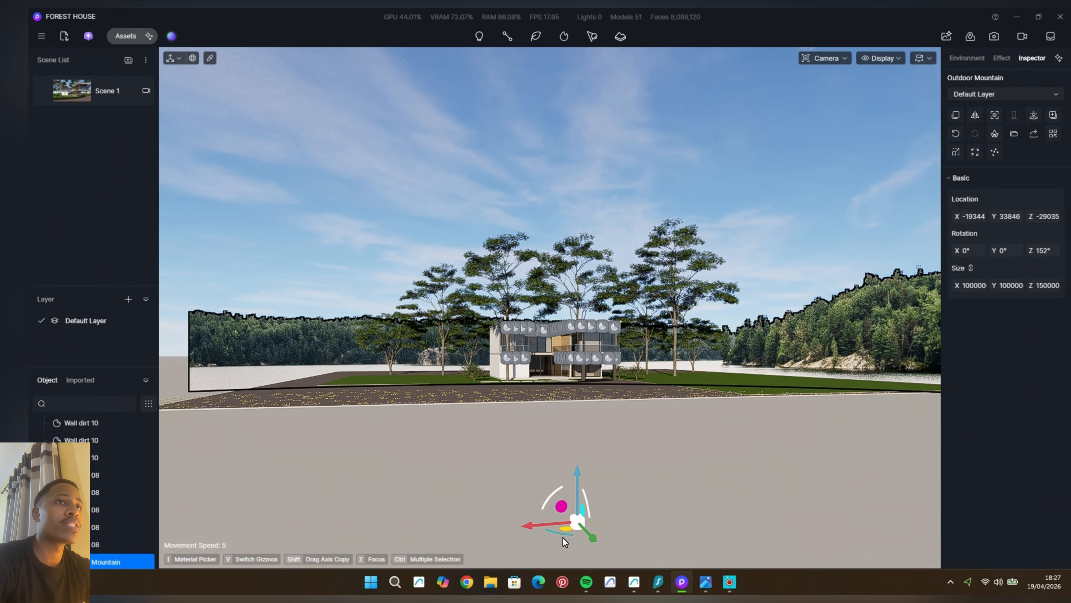
drag(574, 470, 576, 493)
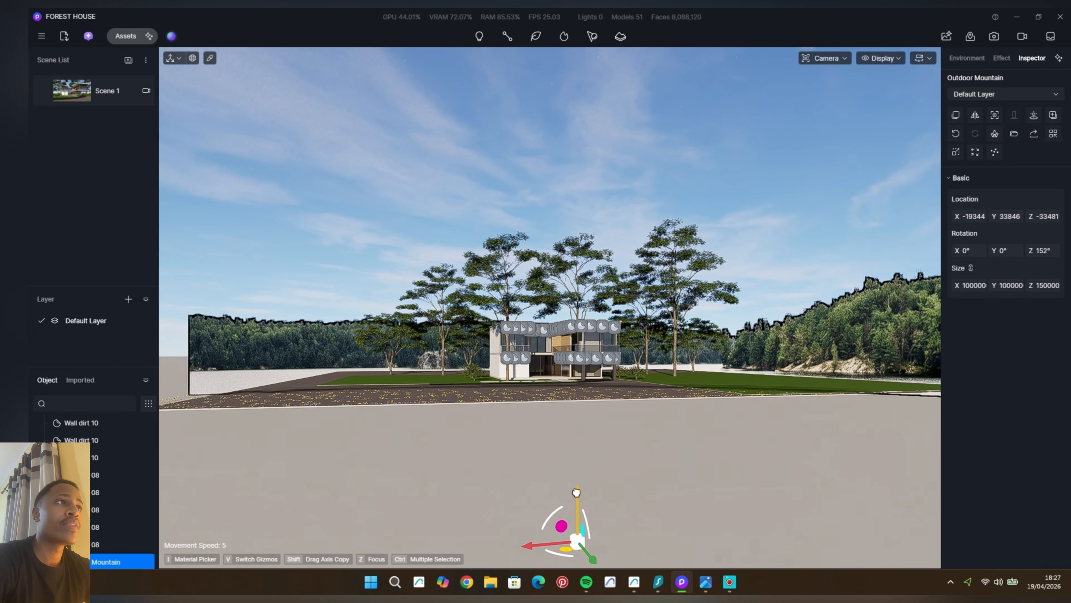
click(112, 98)
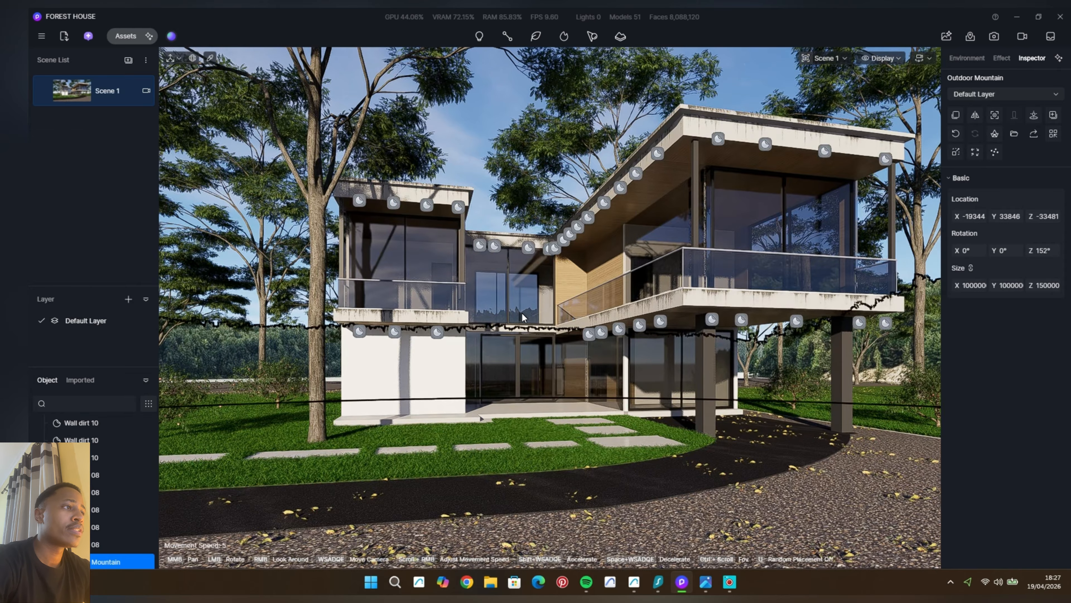
Lower the mountain backdrop to about Z -34695, return to Scene 1 and deselect it.
scroll(524, 314, down, 12)
drag(557, 396, 558, 403)
click(78, 94)
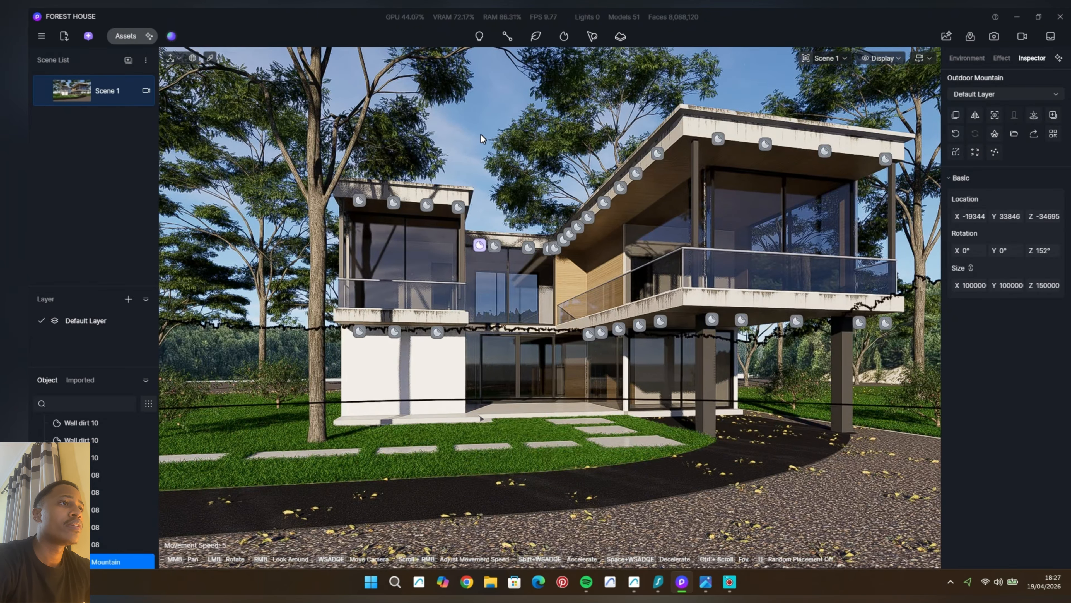
click(481, 135)
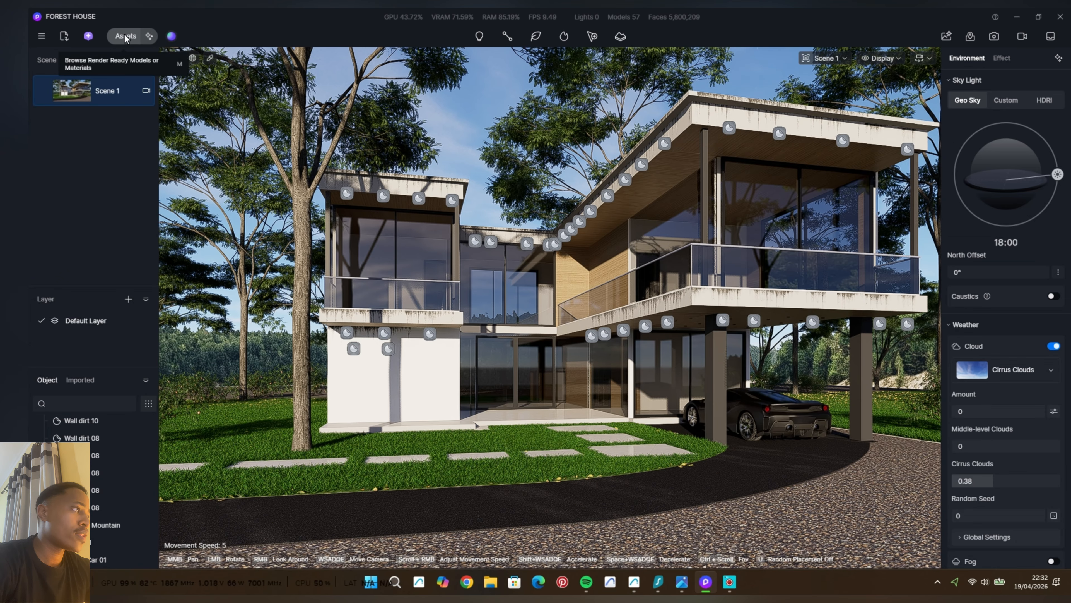
Place the Rock 11 model from the Nature stone assets on the gravel beside the driveway, then close the asset library.
click(126, 36)
click(50, 57)
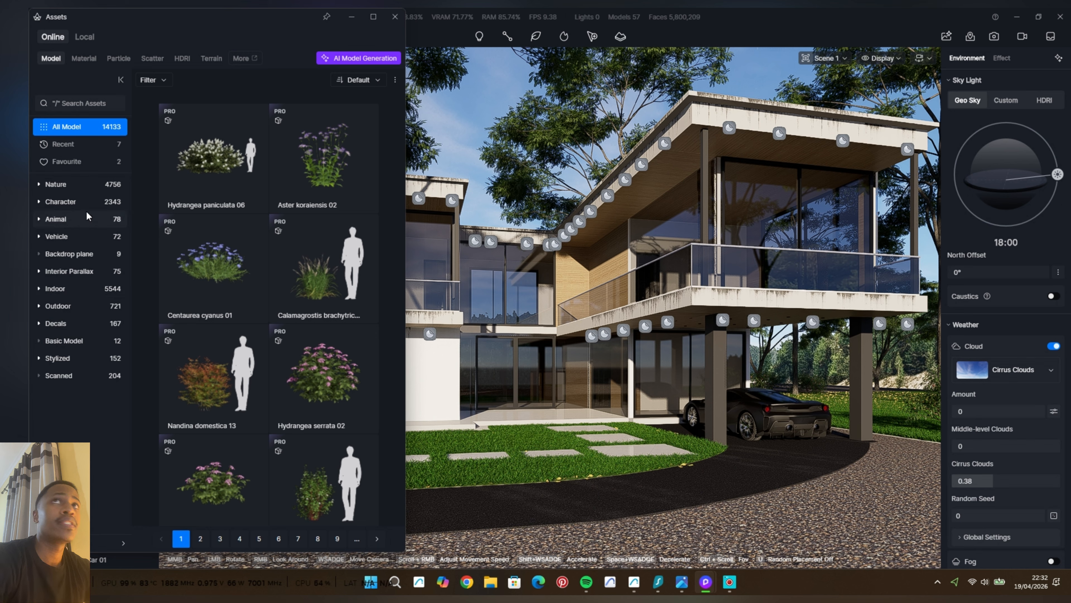
click(83, 185)
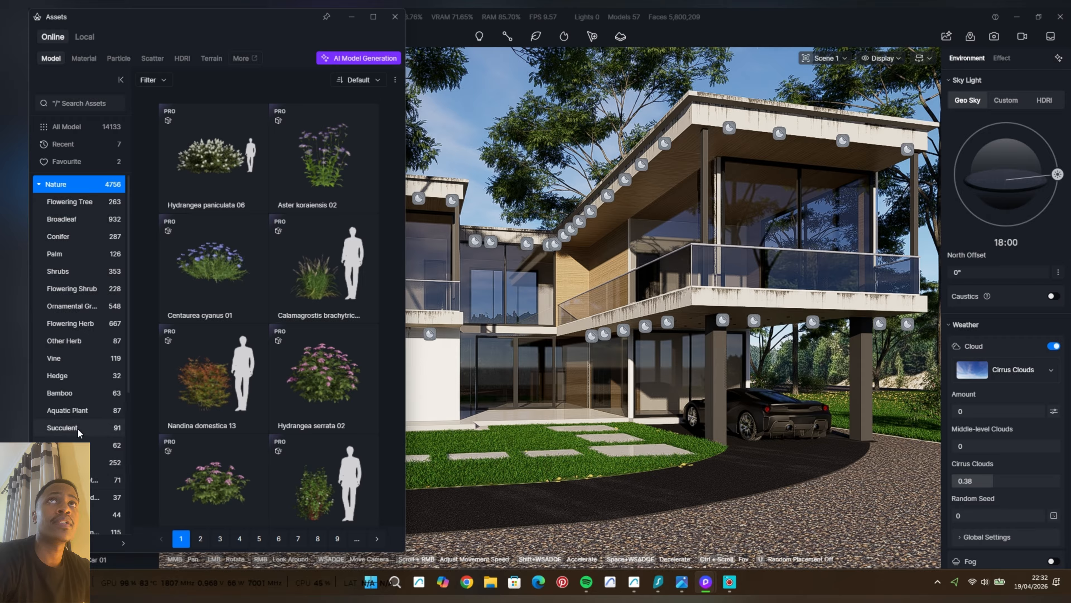
scroll(68, 409, down, 5)
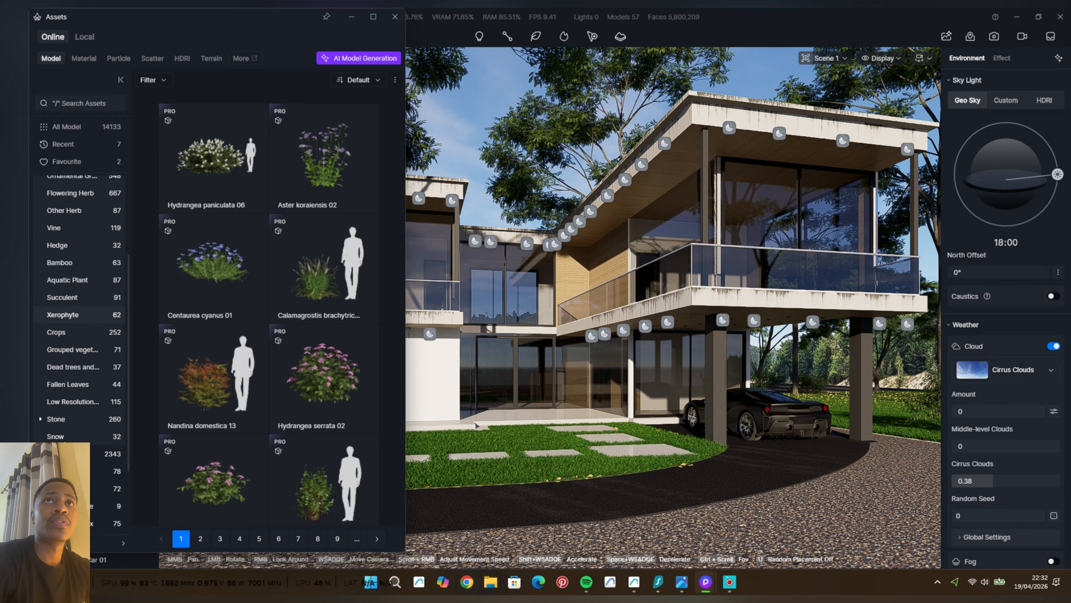
click(65, 418)
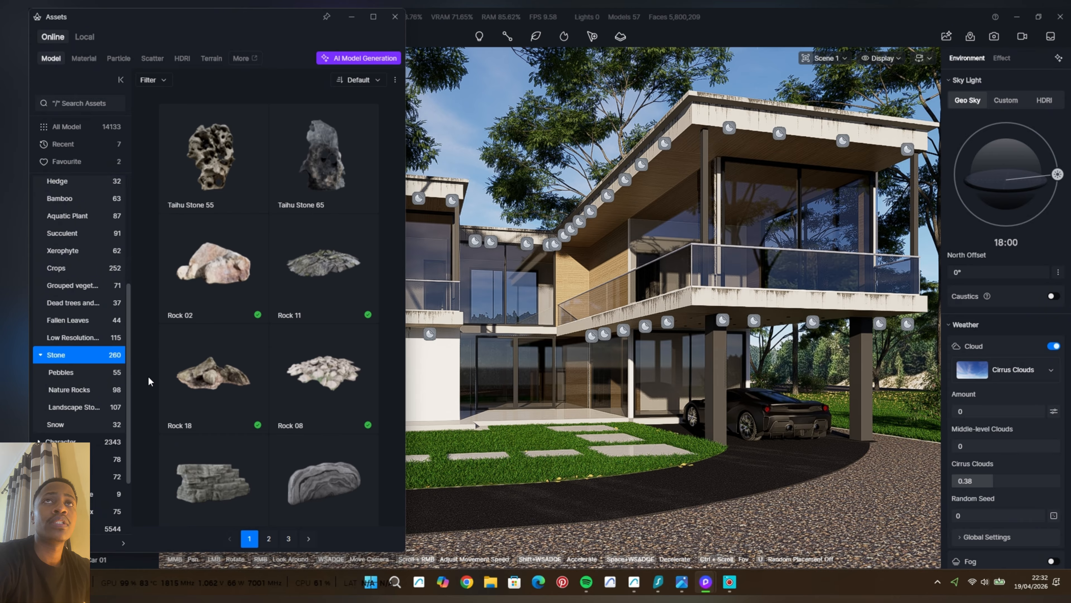
click(327, 293)
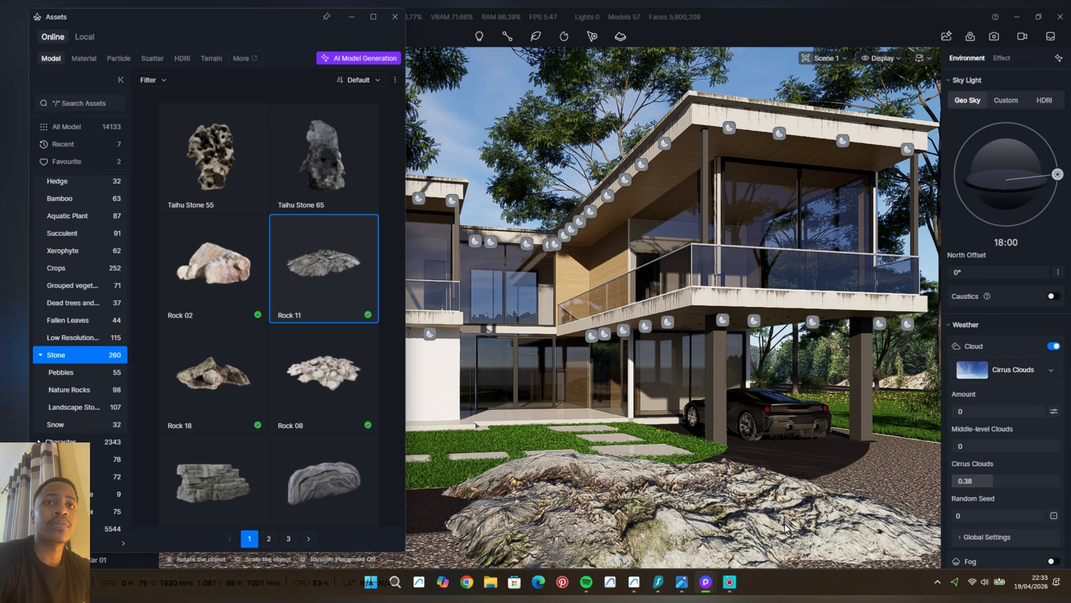
click(858, 483)
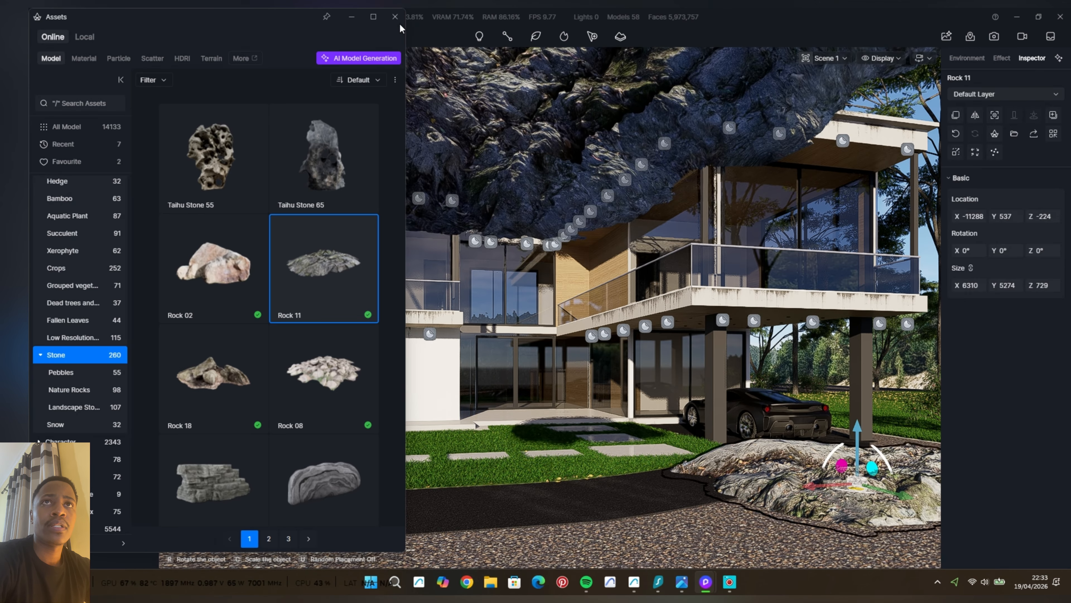
click(395, 17)
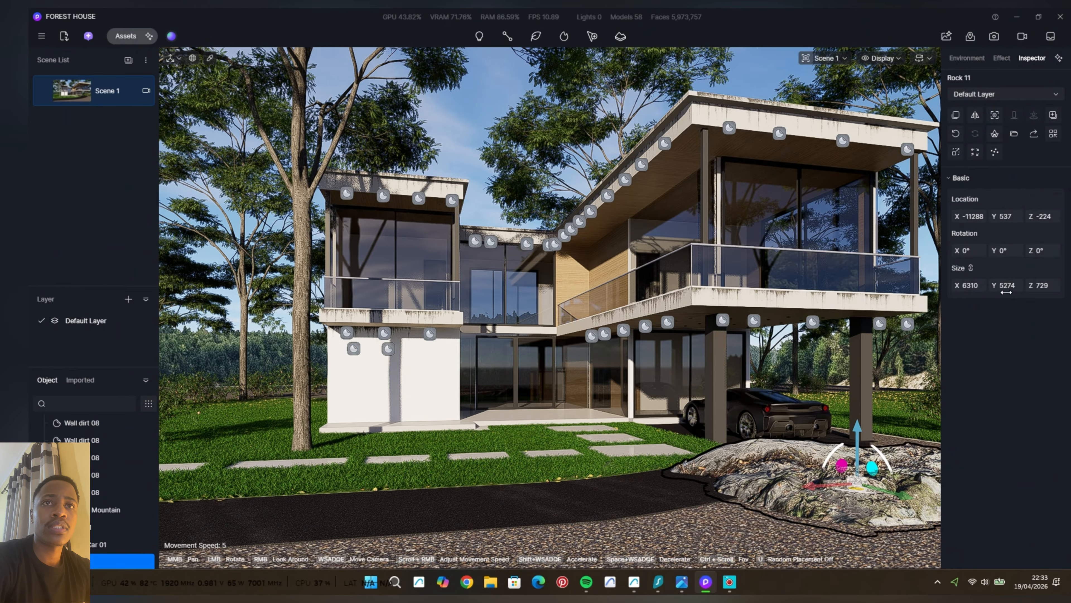
Scale Rock 11 to 4752 × 3972 × 549, rotate it to Z 118° and move it to about X -8382, Y -2818.
drag(1006, 285, 970, 285)
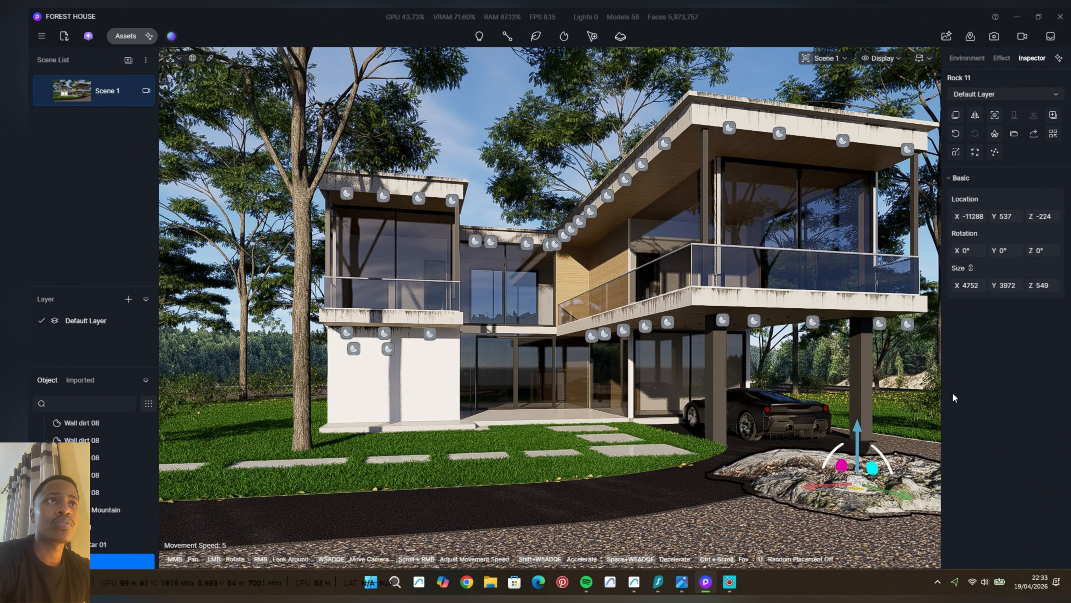
drag(811, 489, 956, 584)
scroll(766, 372, down, 5)
middle_drag(766, 372, 711, 416)
scroll(653, 445, up, 8)
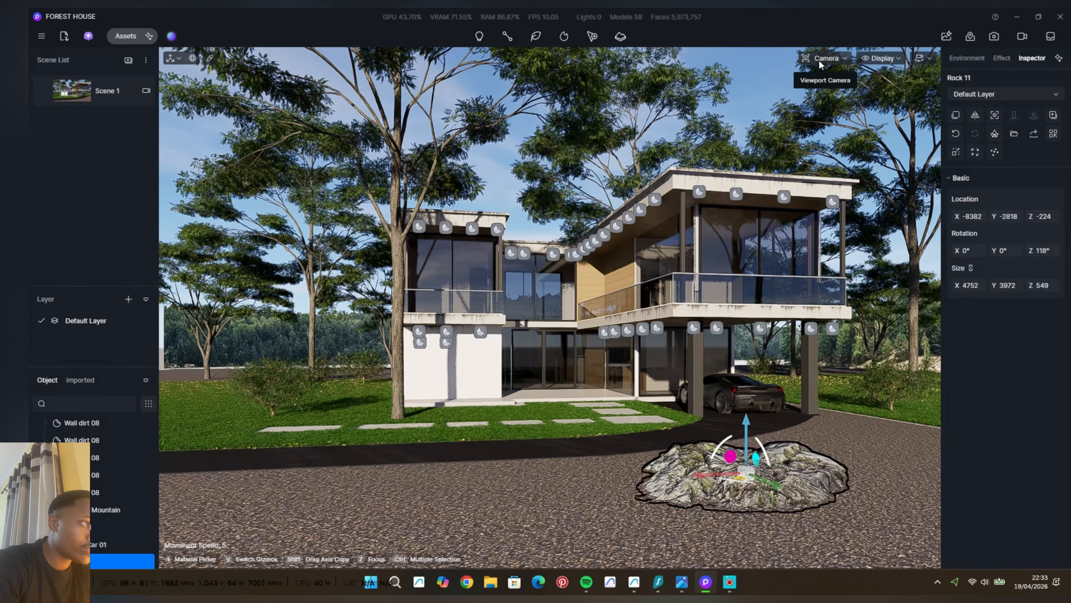
Switch to the standard perspective view, move Rock 11 to about X -9463, Y -3910 at Z 97°, and check it from Scene 1.
click(820, 59)
click(793, 270)
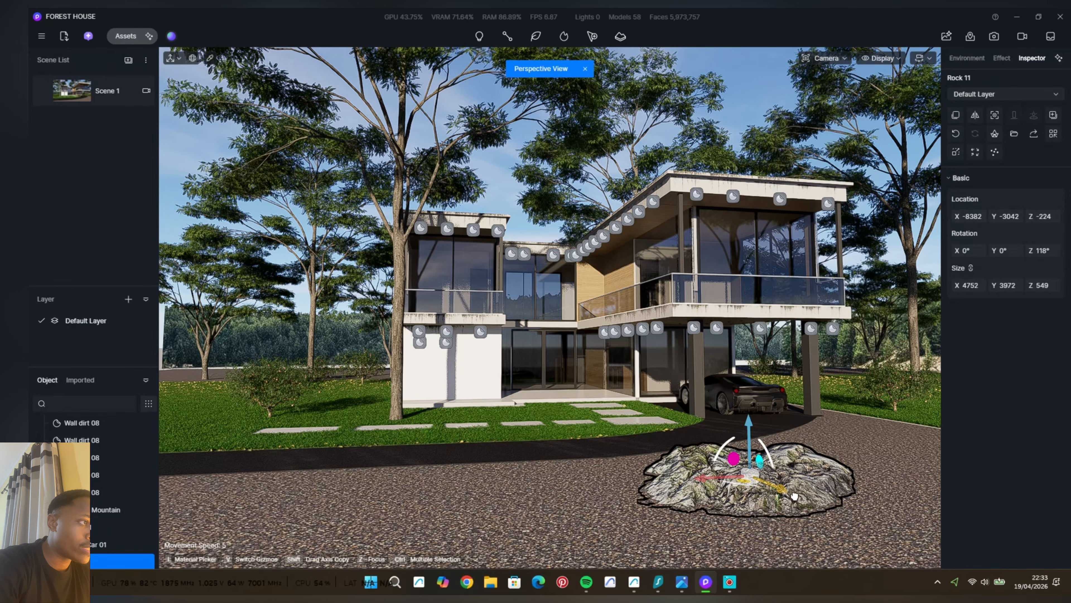
mouse_move(793, 498)
mouse_down()
mouse_move(823, 510)
mouse_move(765, 497)
mouse_move(795, 494)
mouse_up()
click(105, 91)
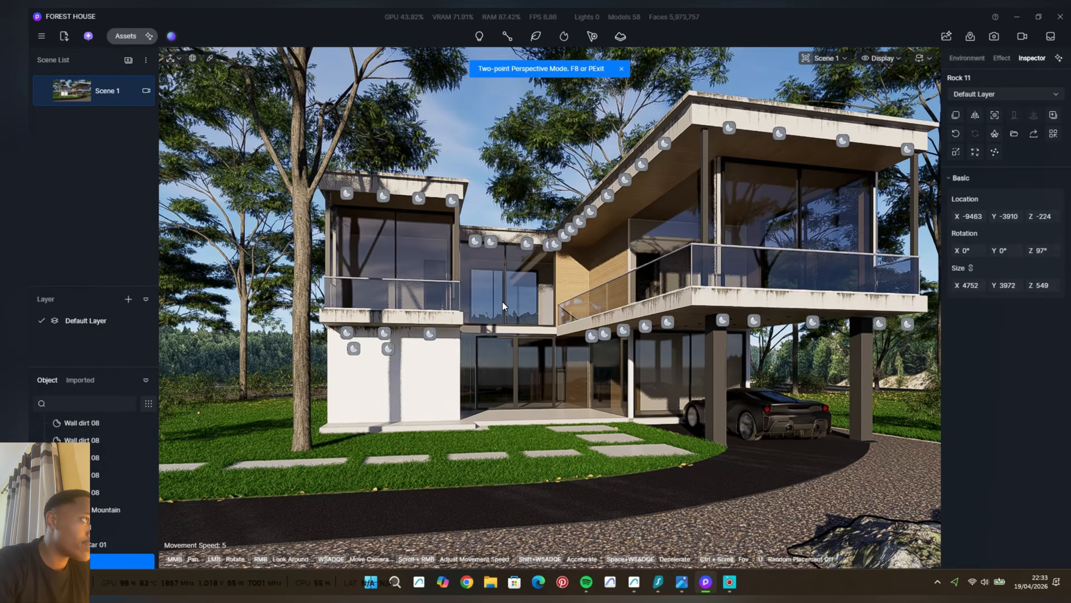
Move Rock 11 to about X -9976, Y -2979, rotate it to Z 249° and scale it to 4703 × 3931 × 543.
scroll(520, 304, down, 2)
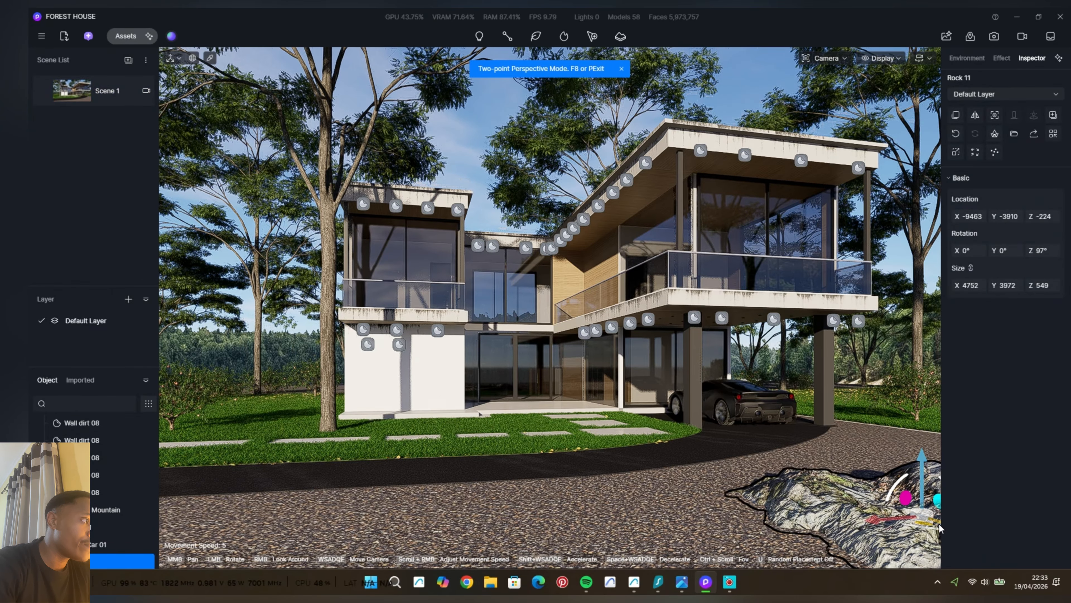
drag(938, 525, 944, 364)
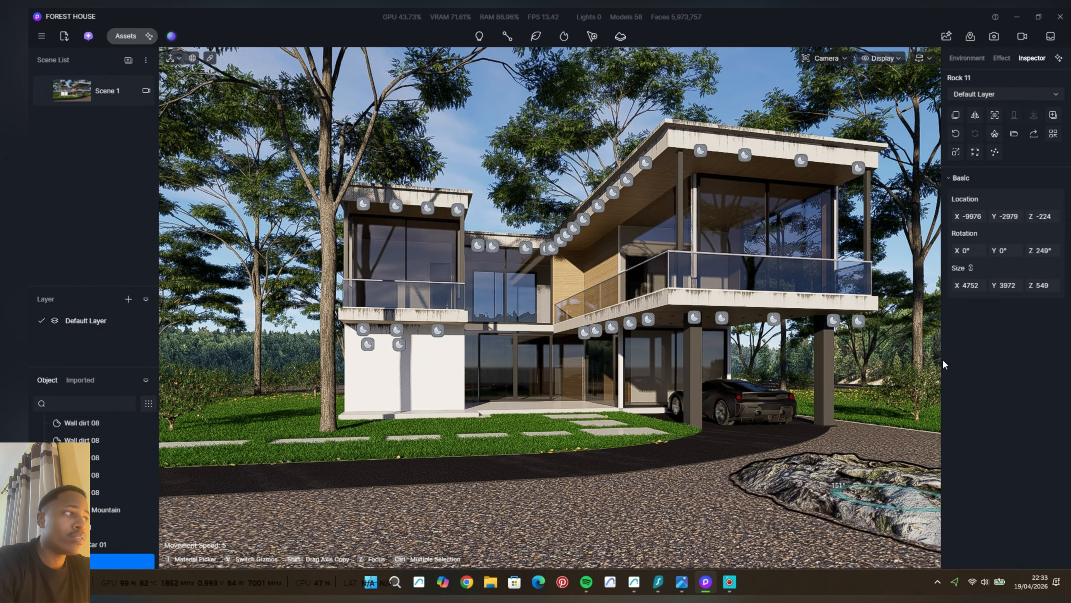
drag(1018, 289, 1011, 289)
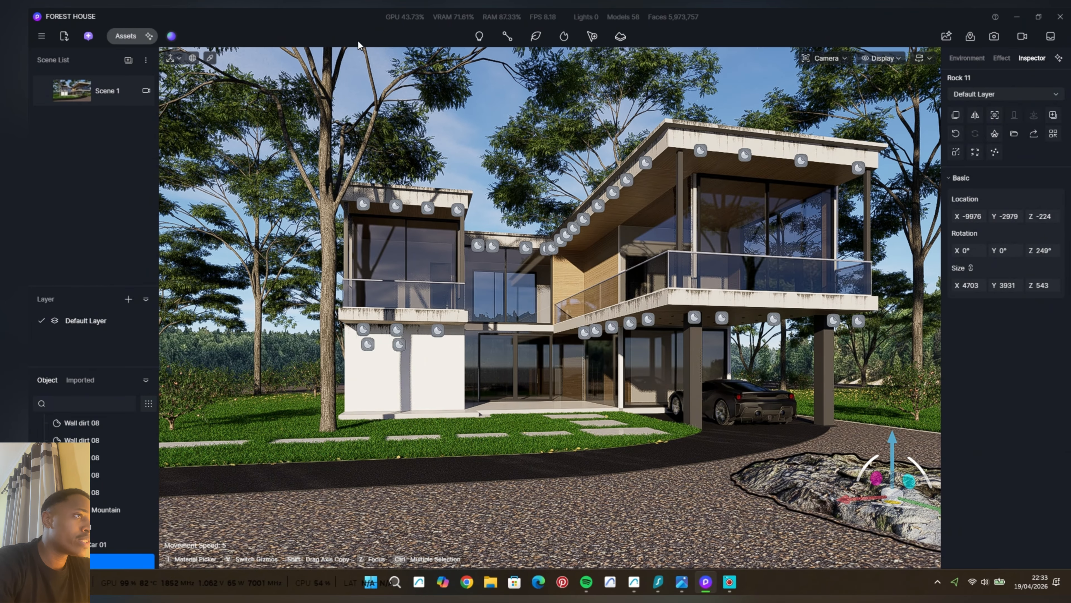
click(125, 36)
click(394, 18)
click(126, 36)
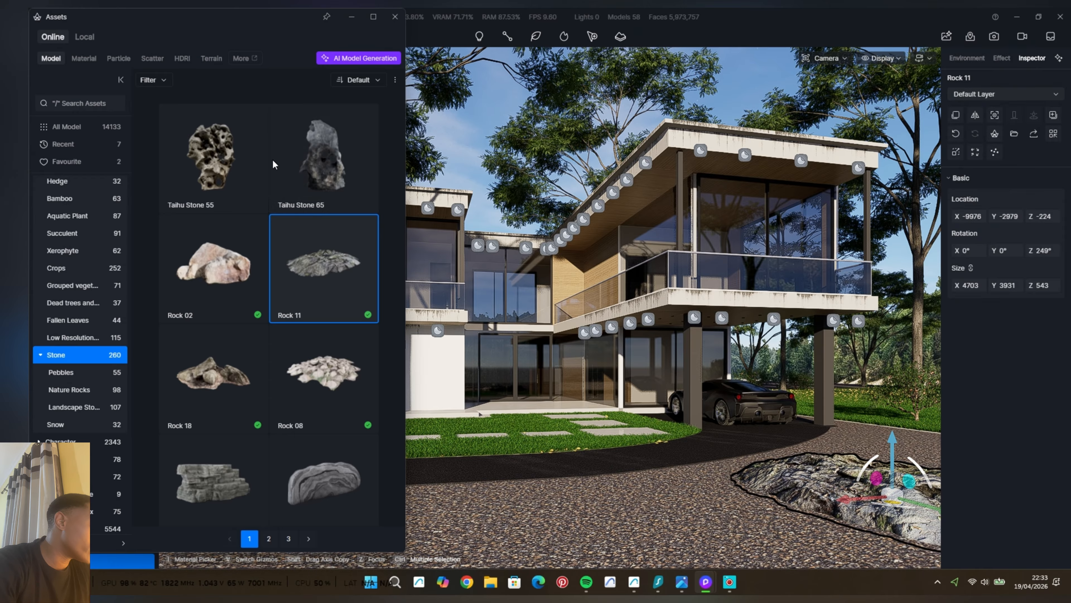
click(394, 18)
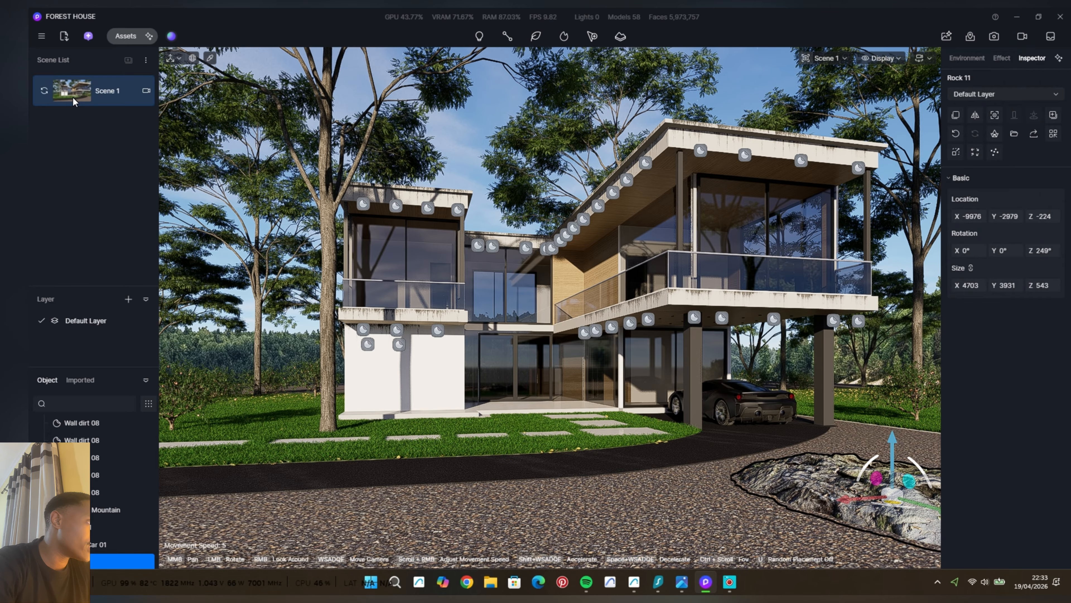
scroll(553, 346, up, 3)
key(Escape)
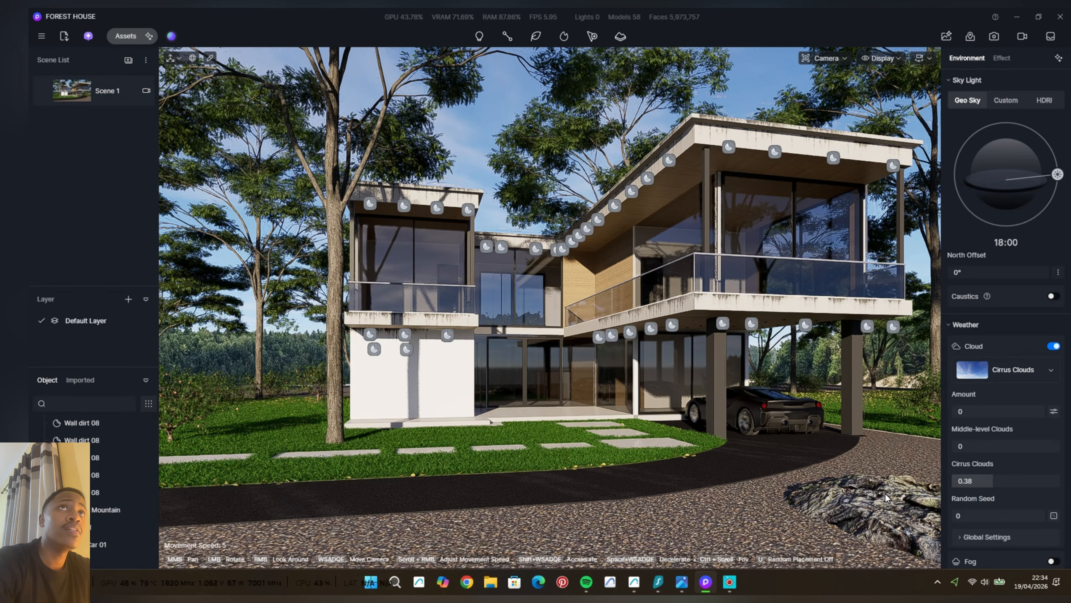
Copy the gravel-side Rock 11 onto the lawn in front of the white wall, at about X -4131, Y 6261.
click(912, 514)
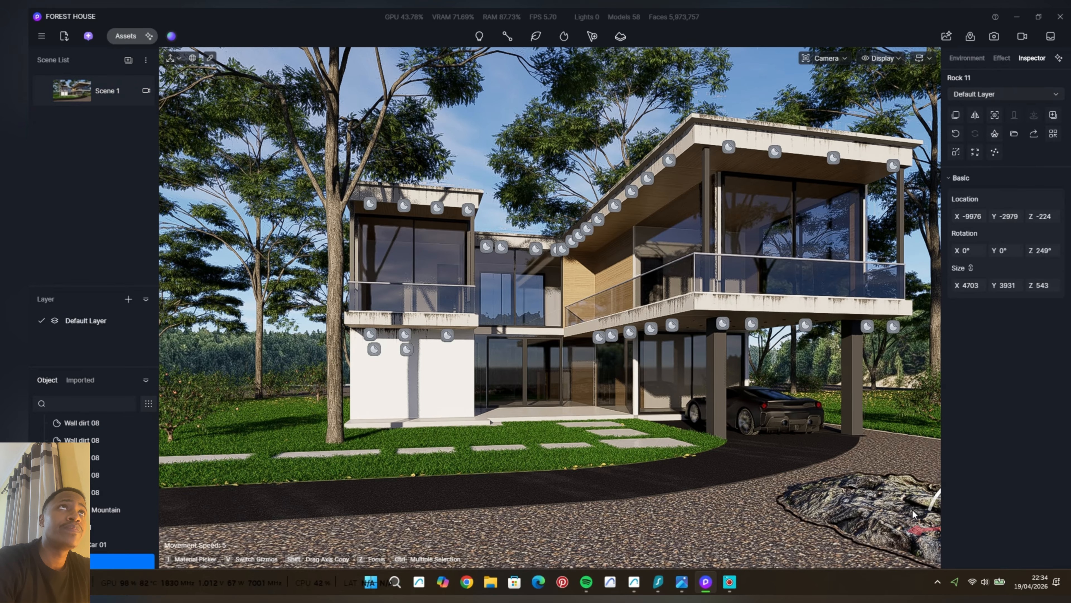
shift+drag(812, 540, 586, 392)
scroll(585, 391, up, 2)
drag(538, 447, 326, 453)
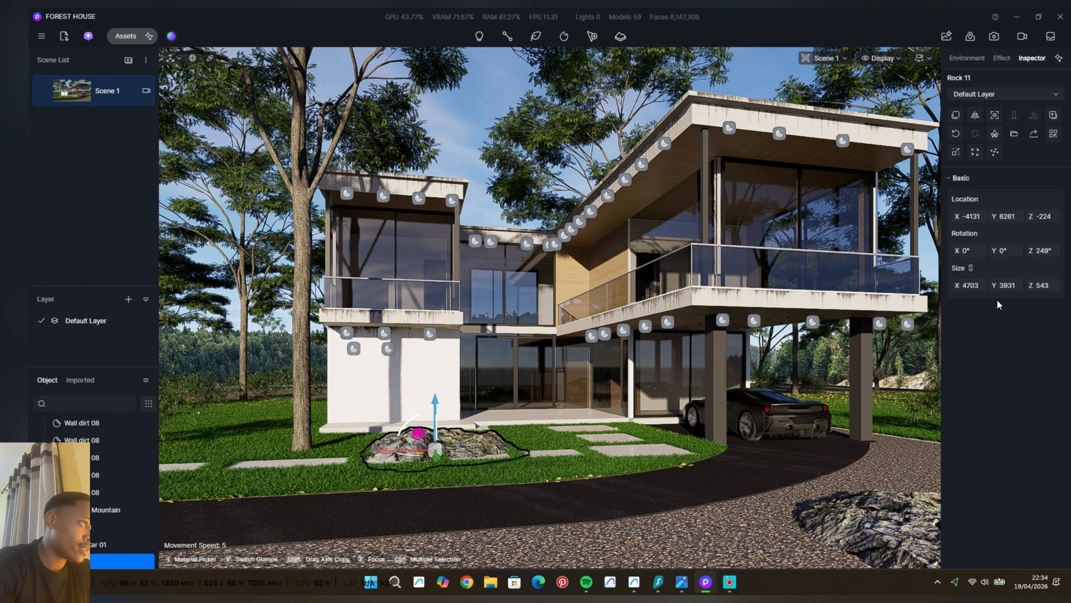
Scale the lawn rock to 3905 × 3264 × 451, move it to about Y 8120, Z -163, and rotate it to Z 322°.
drag(1007, 286, 954, 286)
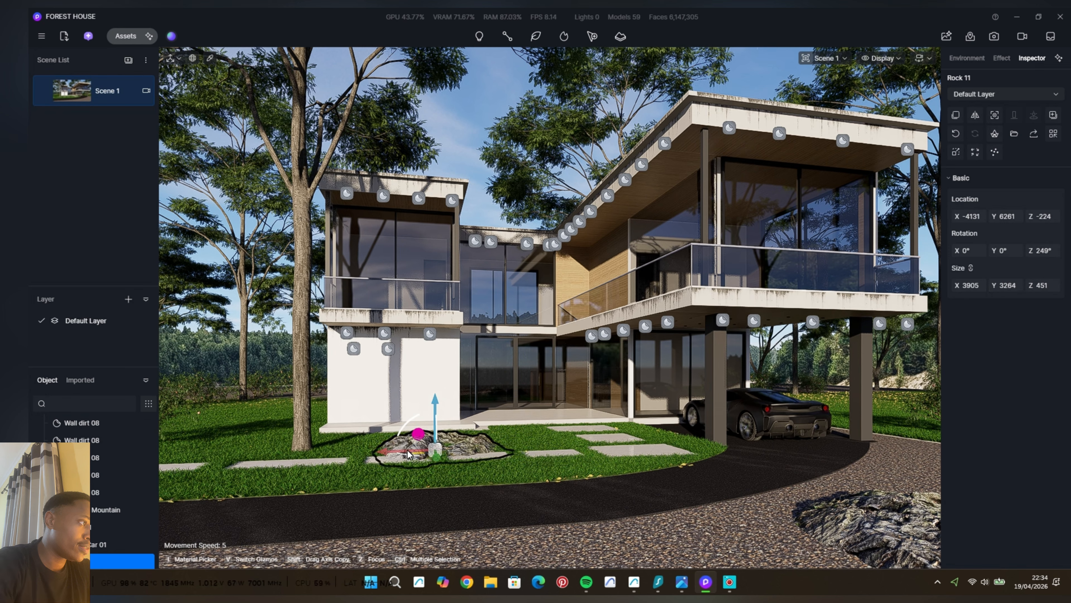
drag(435, 449, 433, 469)
key(ctrl+z)
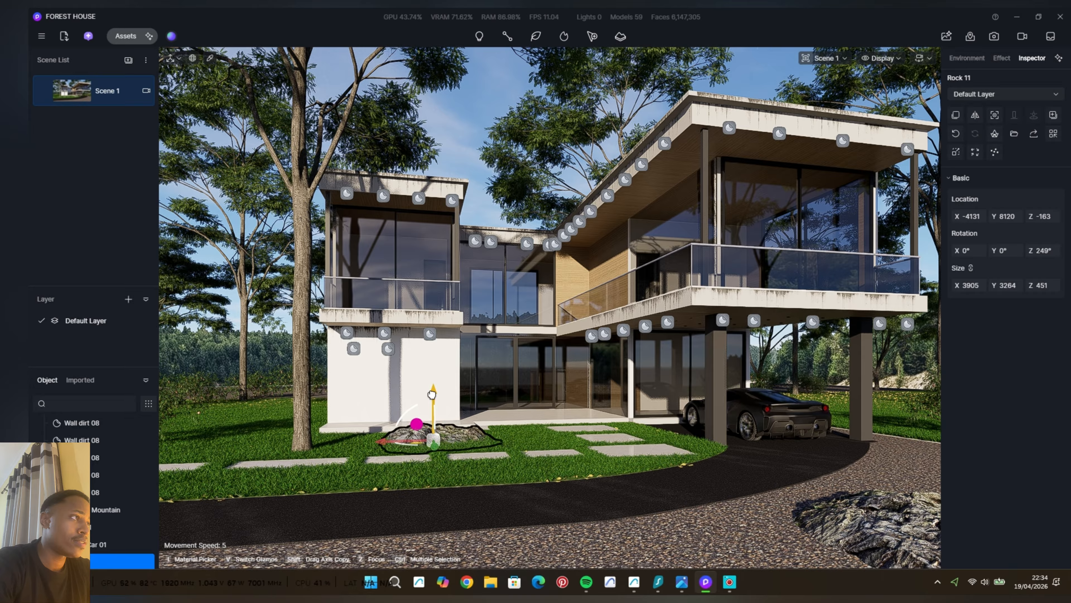
drag(432, 394, 432, 392)
drag(405, 443, 336, 421)
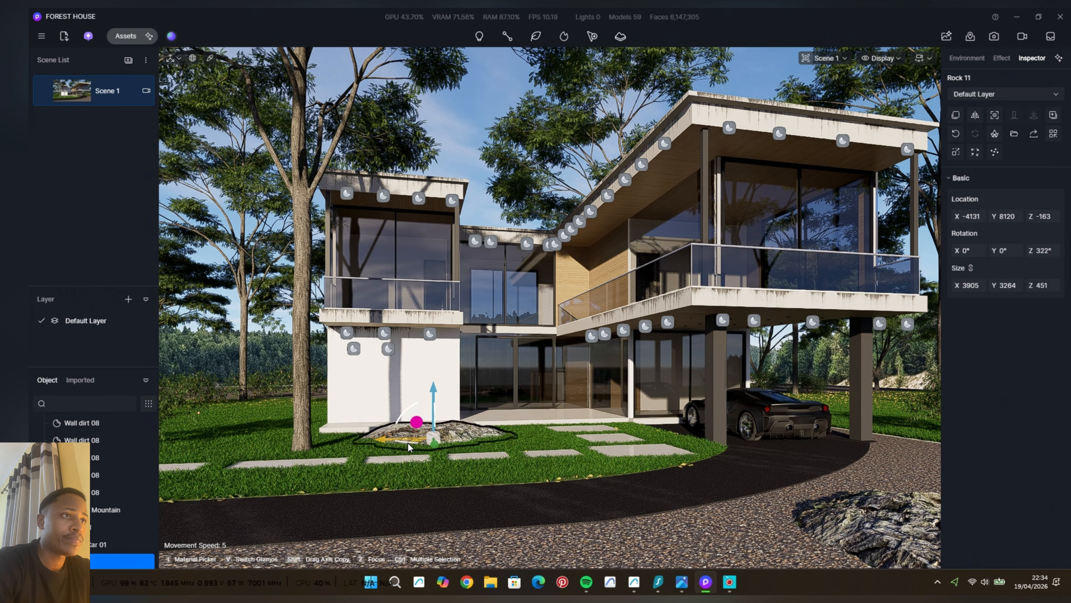
Rotate the lawn rock to Z 99°, copy it in front of the entrance at about X -6573, and scale the copy to 2882 × 2409 × 333.
drag(407, 443, 567, 447)
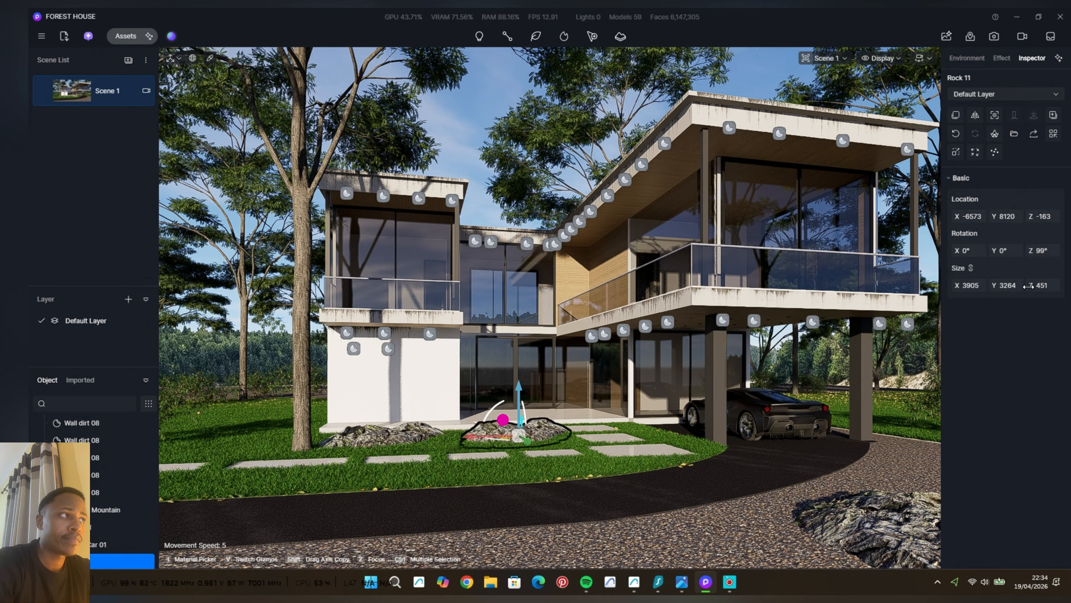
drag(1028, 286, 1006, 286)
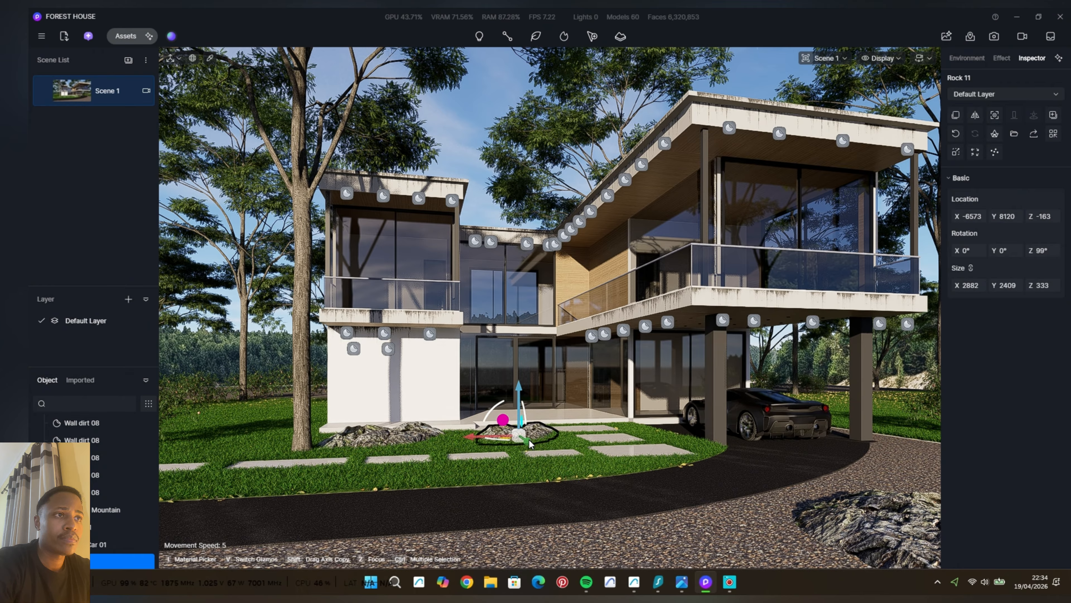
drag(530, 443, 535, 452)
Copy the lawn Rock 11 to the back lawn beside the tree at about X 4358, Y 16037, and set its height to 859.
drag(394, 438, 279, 453)
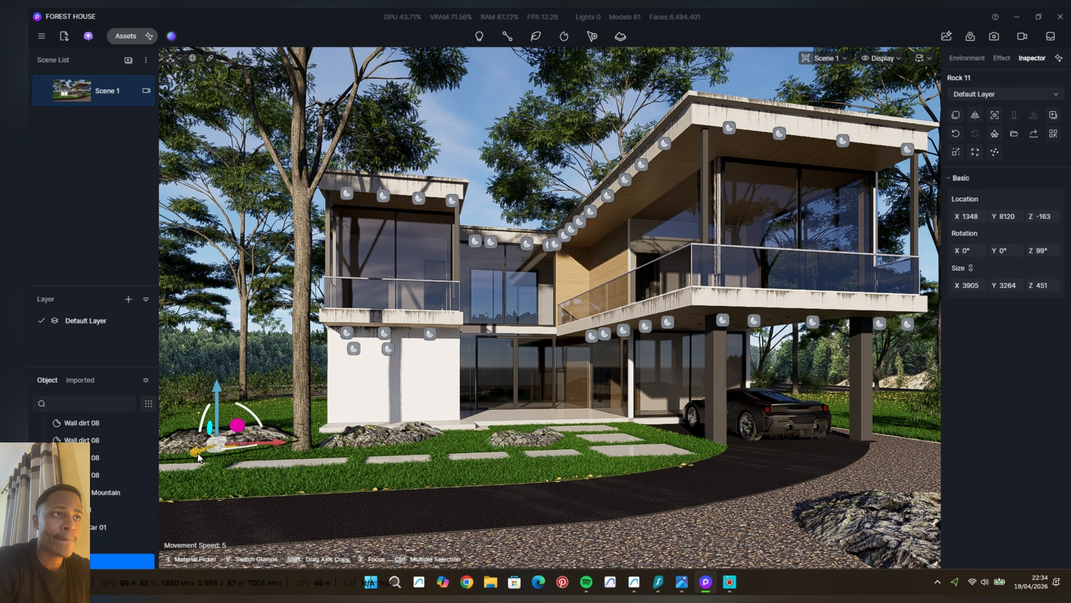
drag(197, 451, 289, 412)
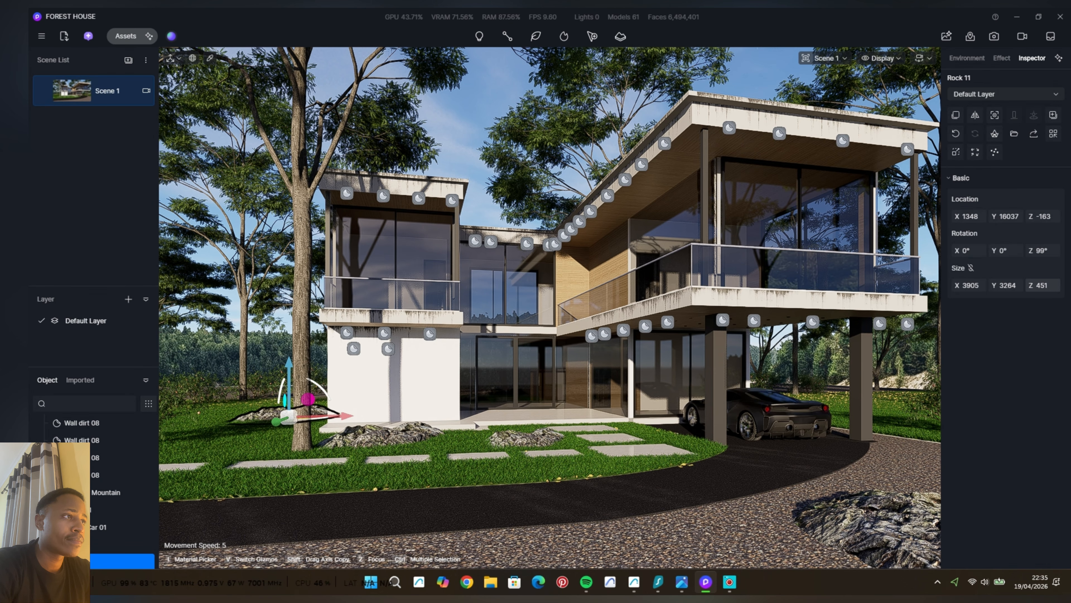
drag(1038, 286, 1060, 286)
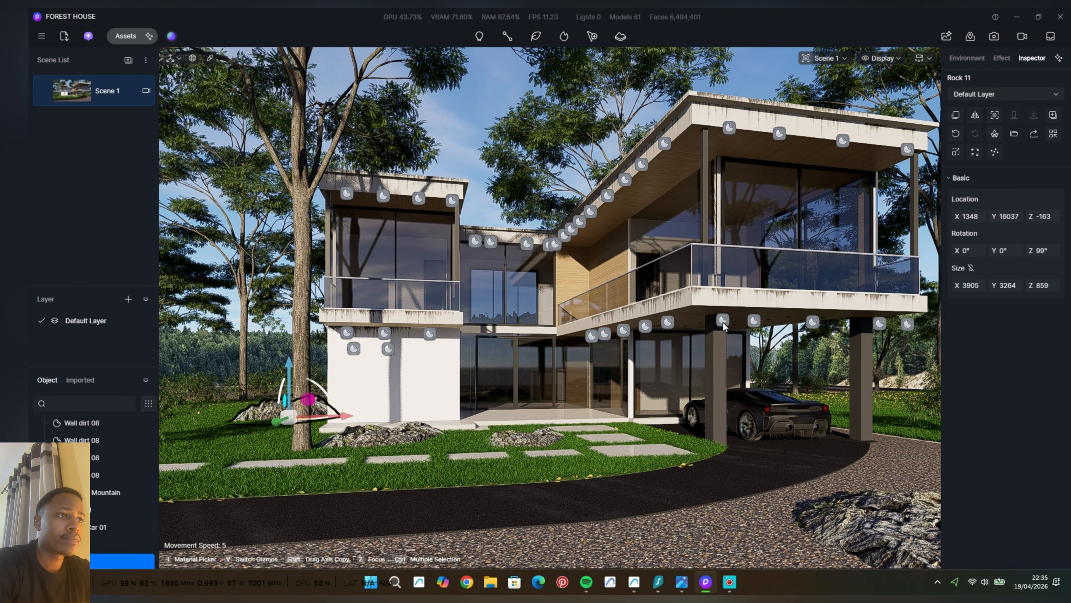
drag(340, 416, 184, 430)
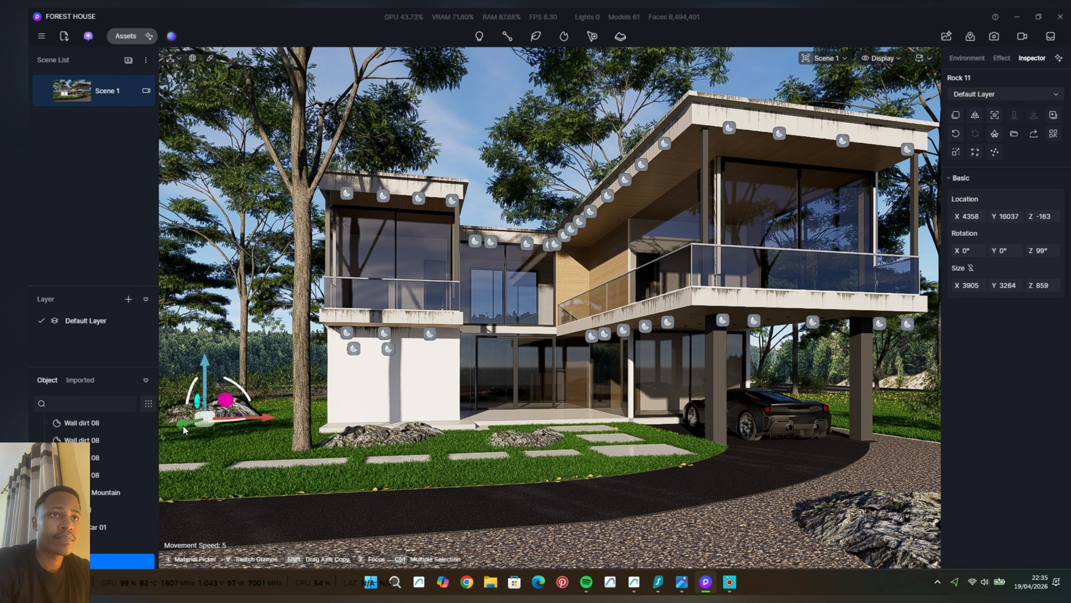
Copy the back-lawn rock farther behind the large tree to about X 3754, Y 23629, and rotate the copy to Z 316°.
drag(253, 419, 326, 414)
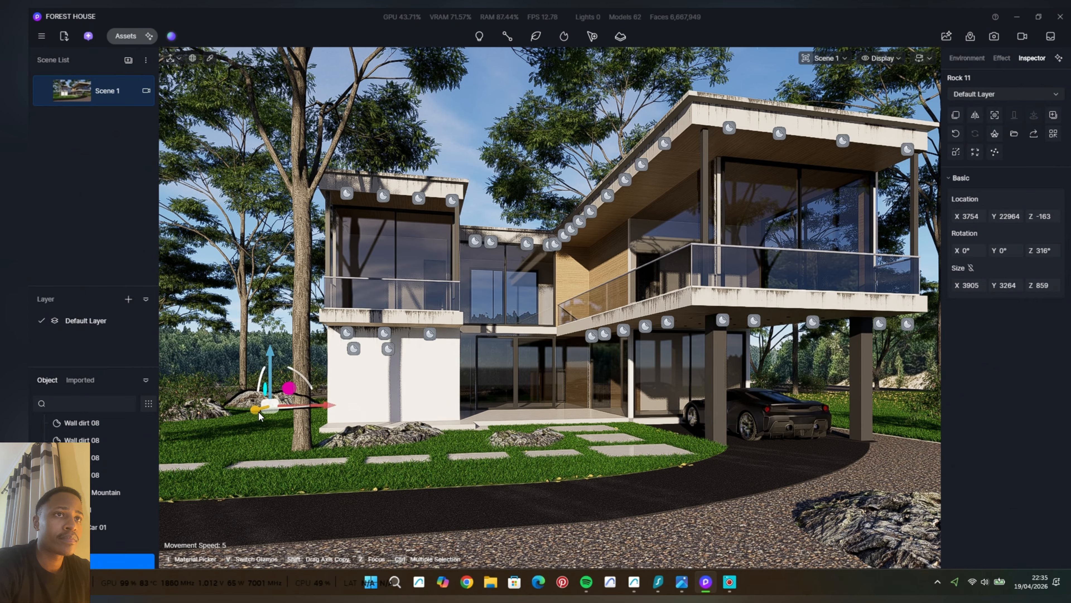
drag(259, 416, 263, 414)
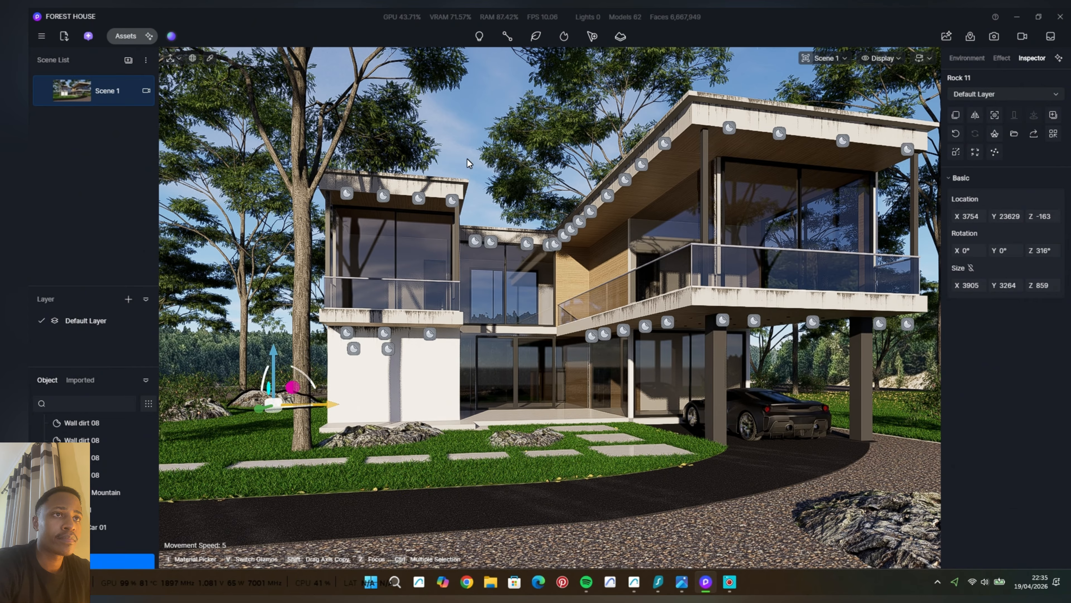
scroll(388, 437, up, 1)
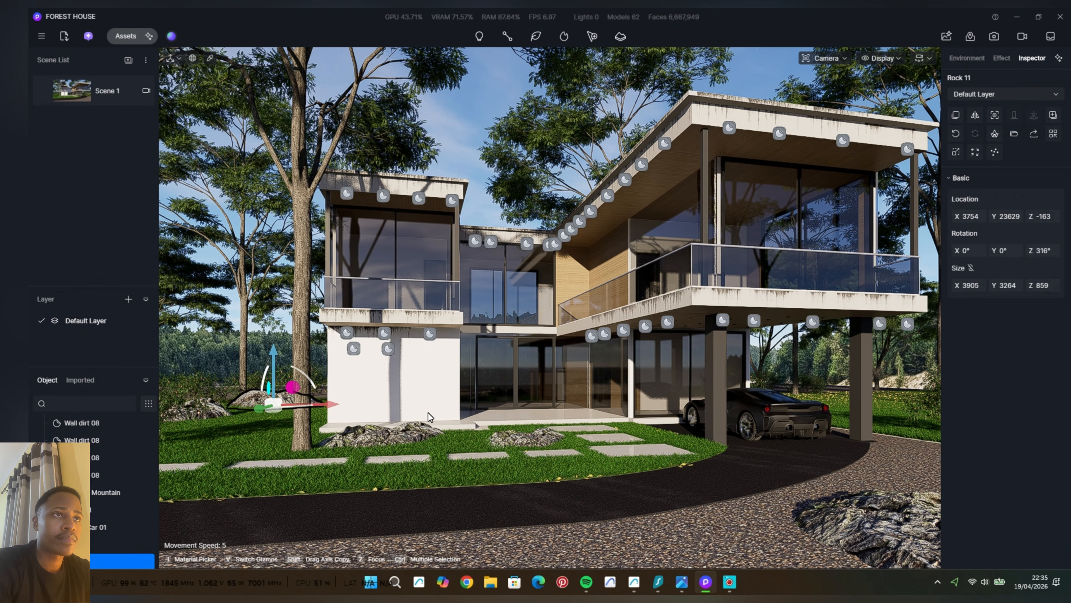
key(Escape)
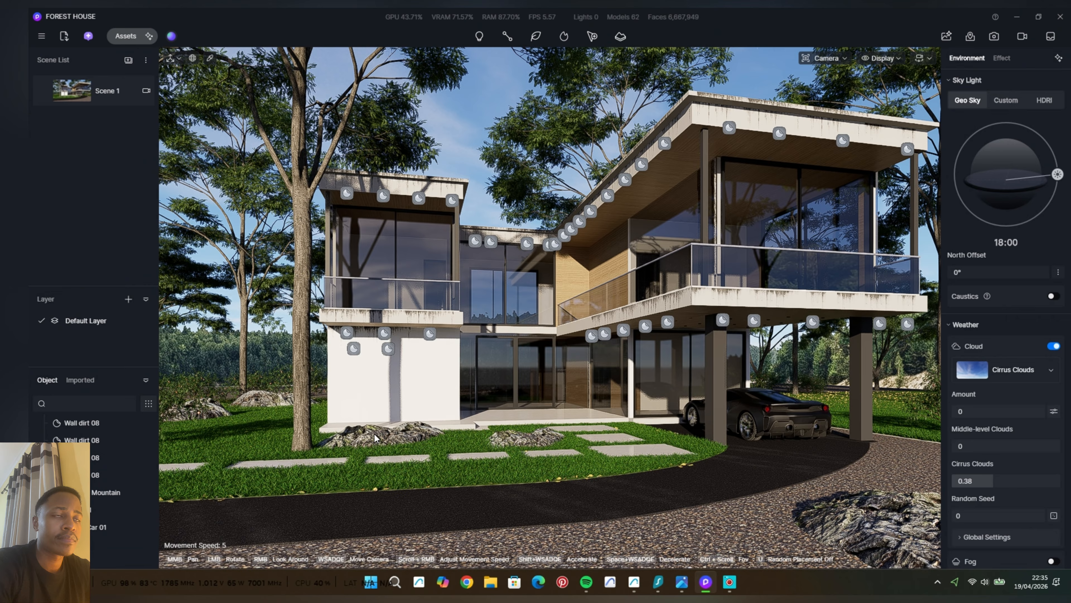
Copy the entrance rock beside the driveway at about X -18483, Y 6829, and scale the copy to 3045 × 2545 × 521.
click(536, 442)
shift+drag(502, 445, 863, 458)
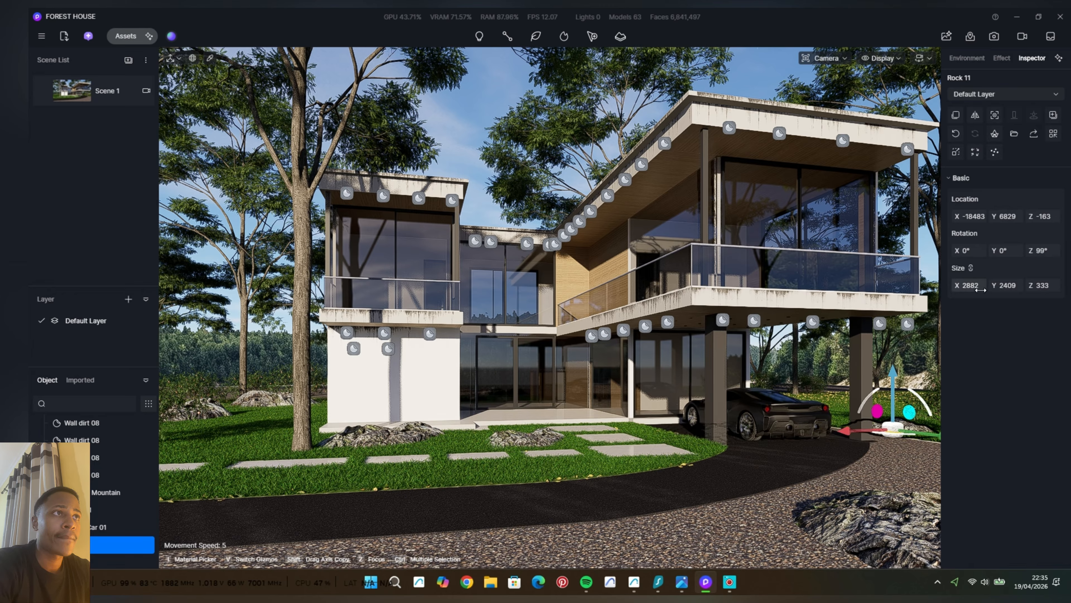
drag(969, 286, 1065, 286)
click(970, 269)
right_drag(510, 97, 510, 98)
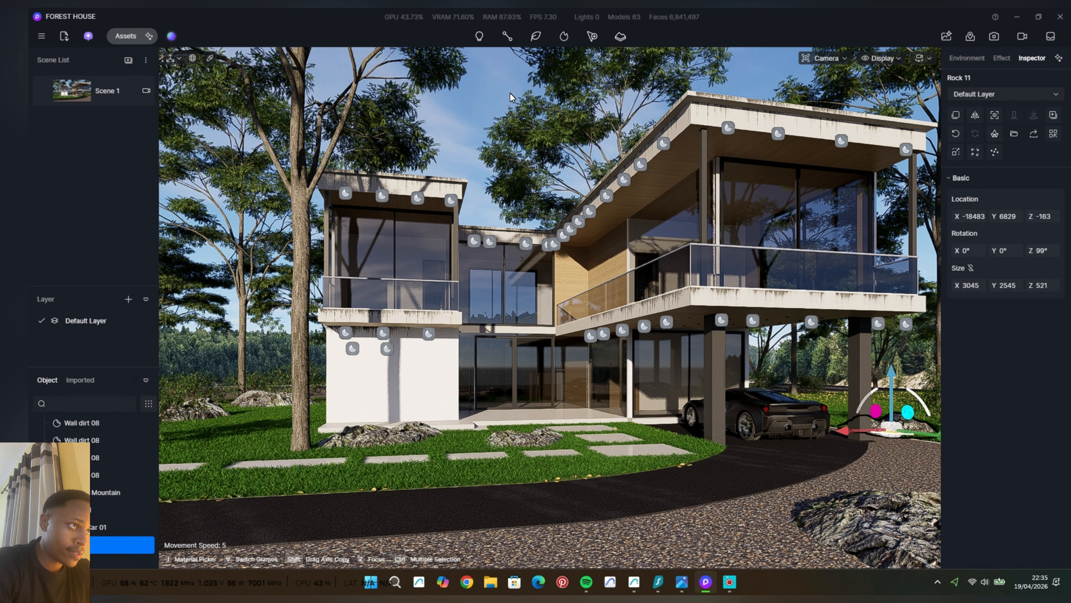
click(526, 118)
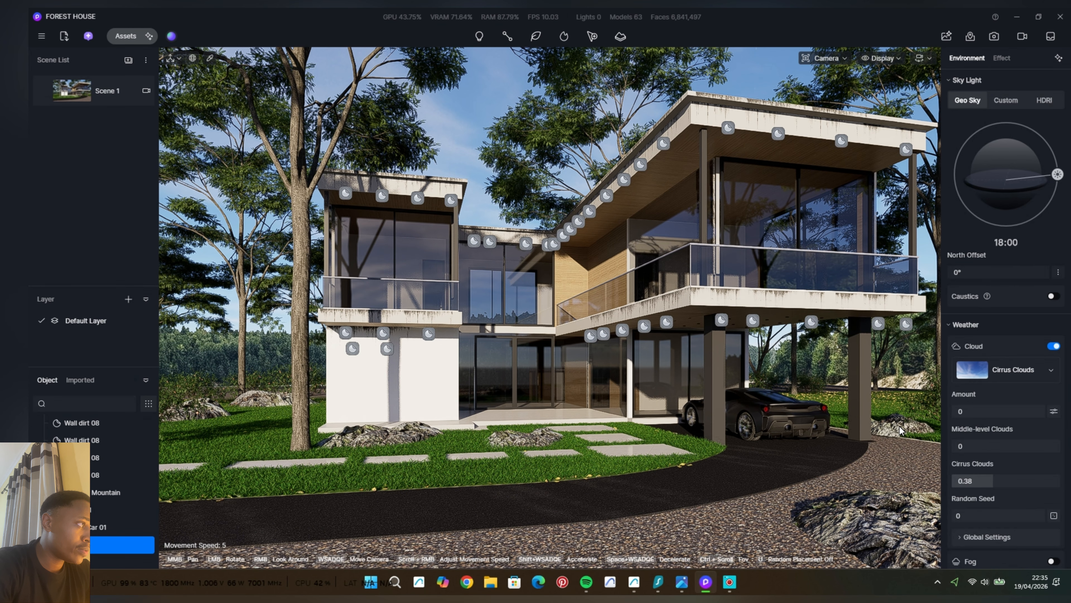
Copy the rock behind the large tree to the background beyond the carport, at about X -29652, Y 14919.
click(900, 430)
click(257, 401)
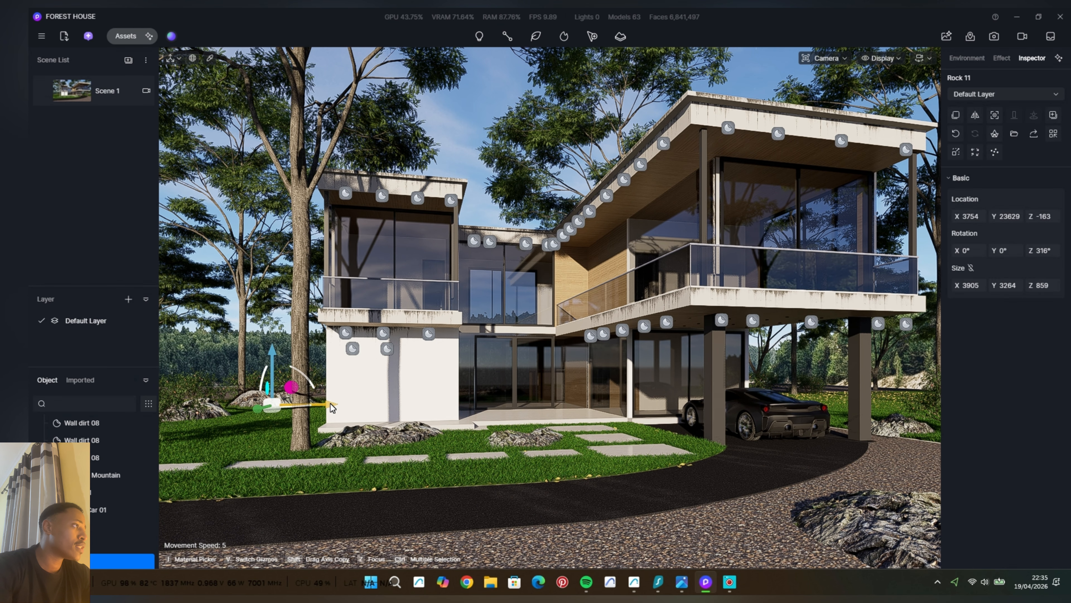
drag(558, 416, 837, 472)
drag(860, 396, 1019, 484)
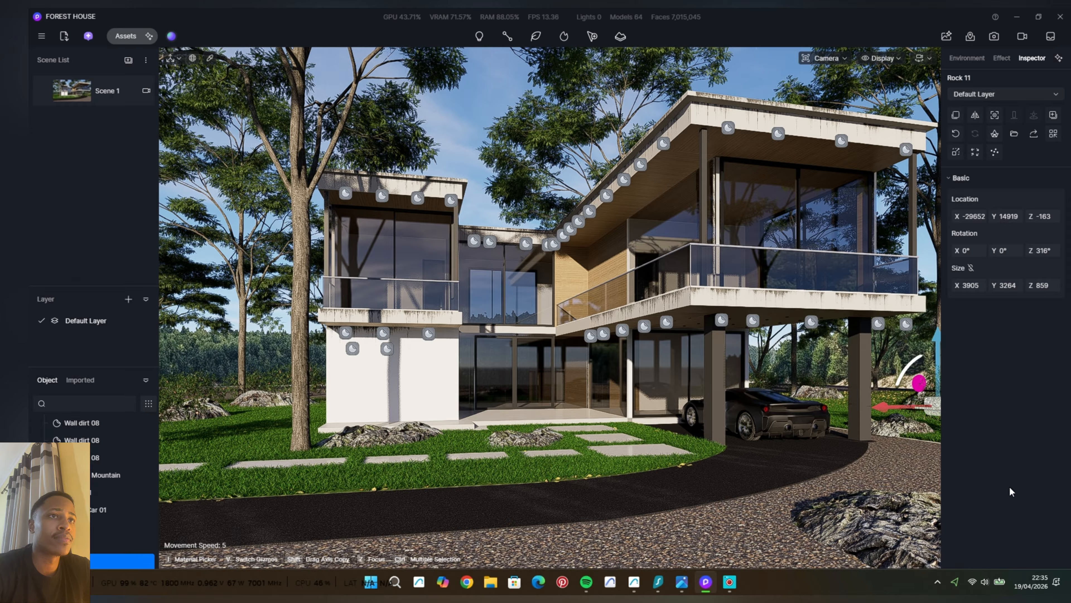
click(467, 131)
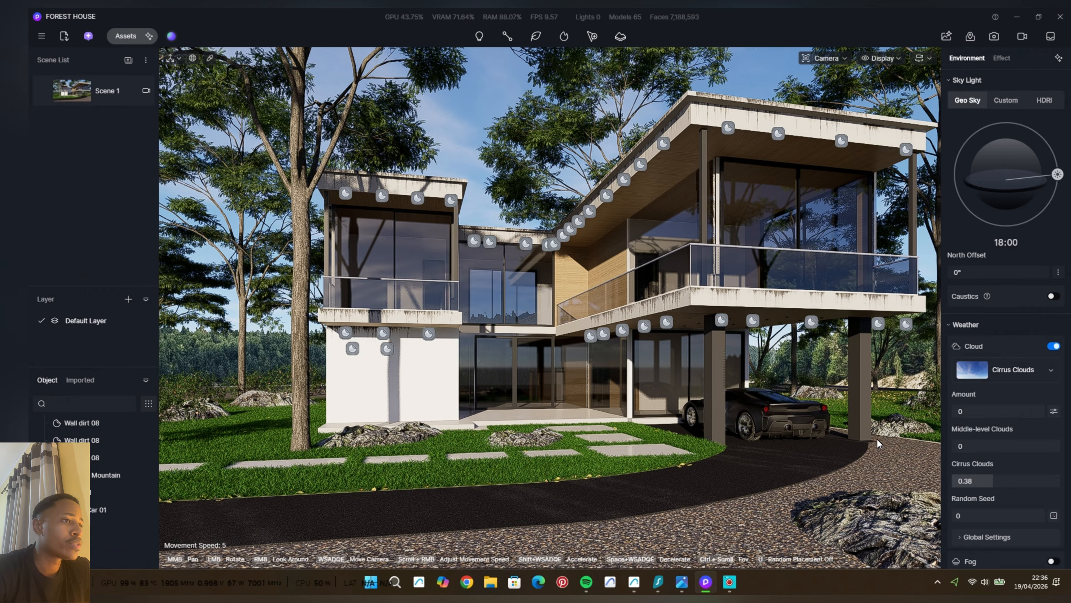
Delete the small rock beside the driveway near the carport column and save the project.
click(891, 429)
key(Delete)
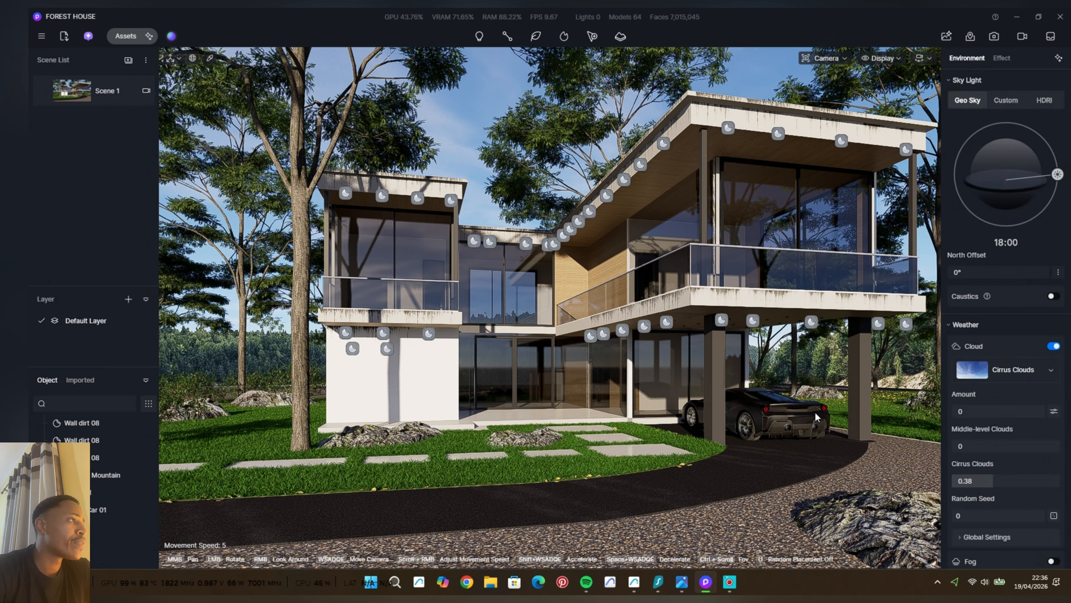
key(ctrl+s)
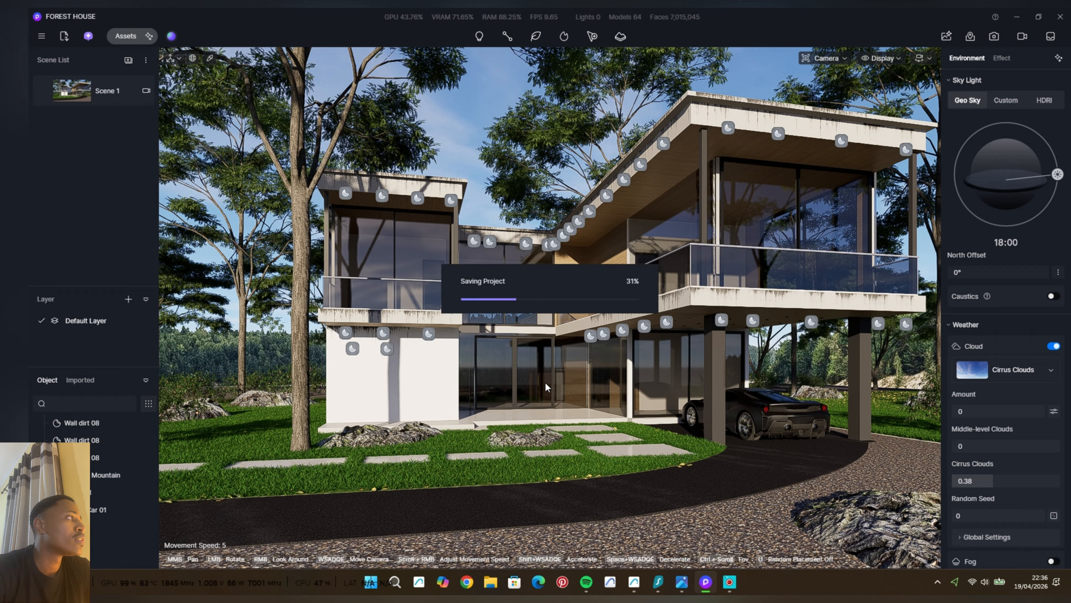
Restore the Scene 1 view and browse Studio's D5 Curated environment presets for a suitable exterior look.
click(77, 89)
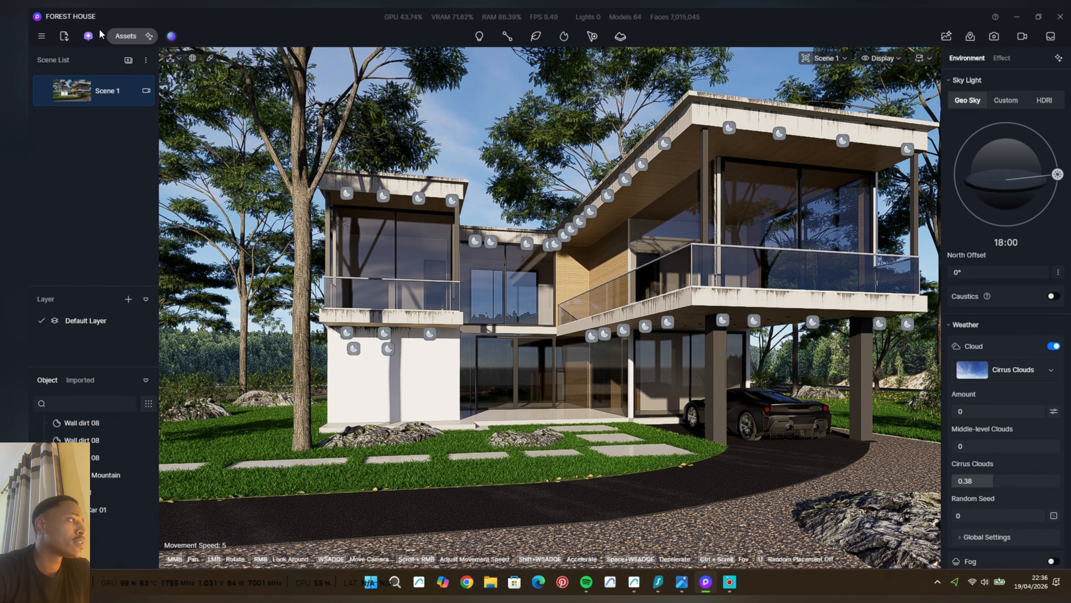
click(171, 36)
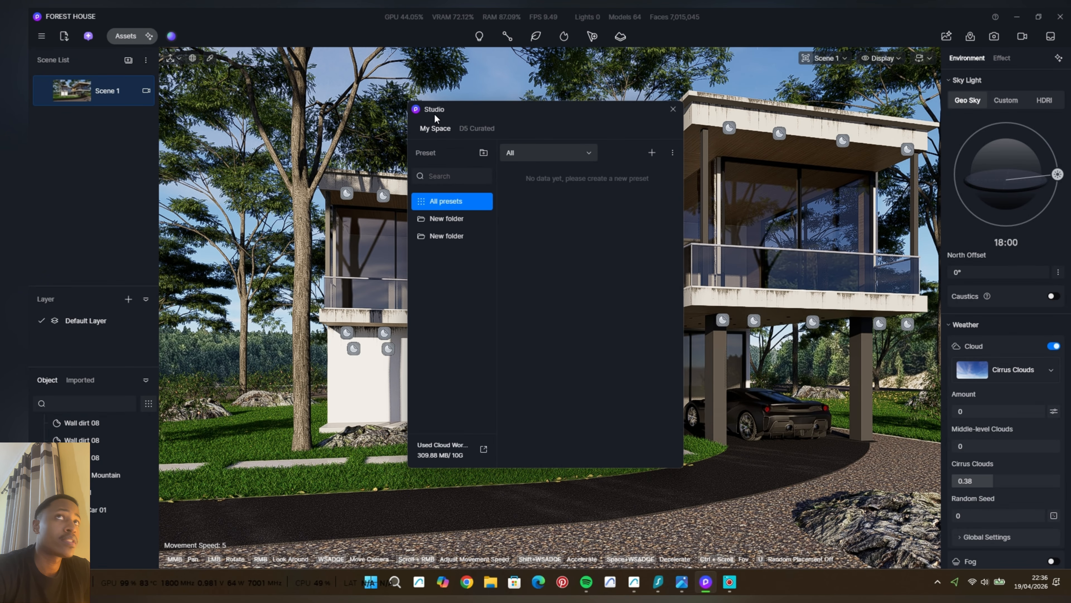
click(472, 126)
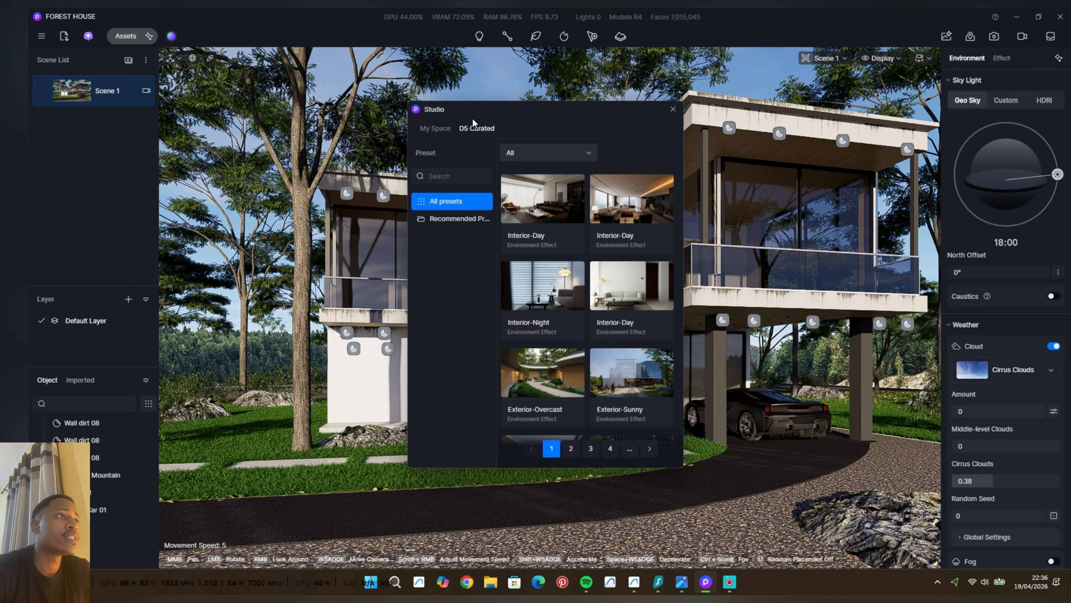
scroll(596, 267, down, 3)
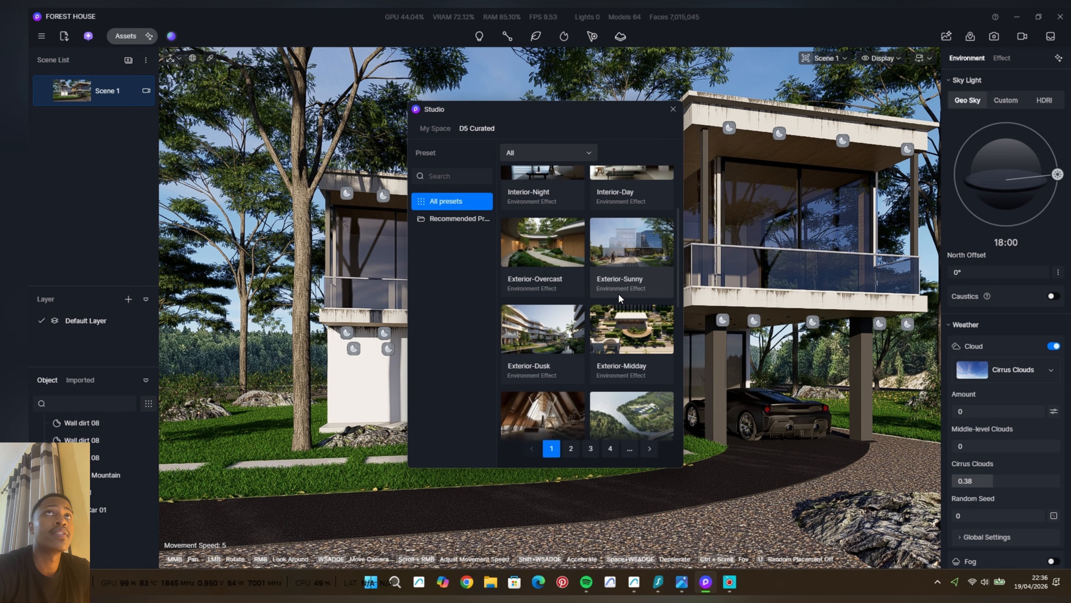
scroll(567, 254, down, 1)
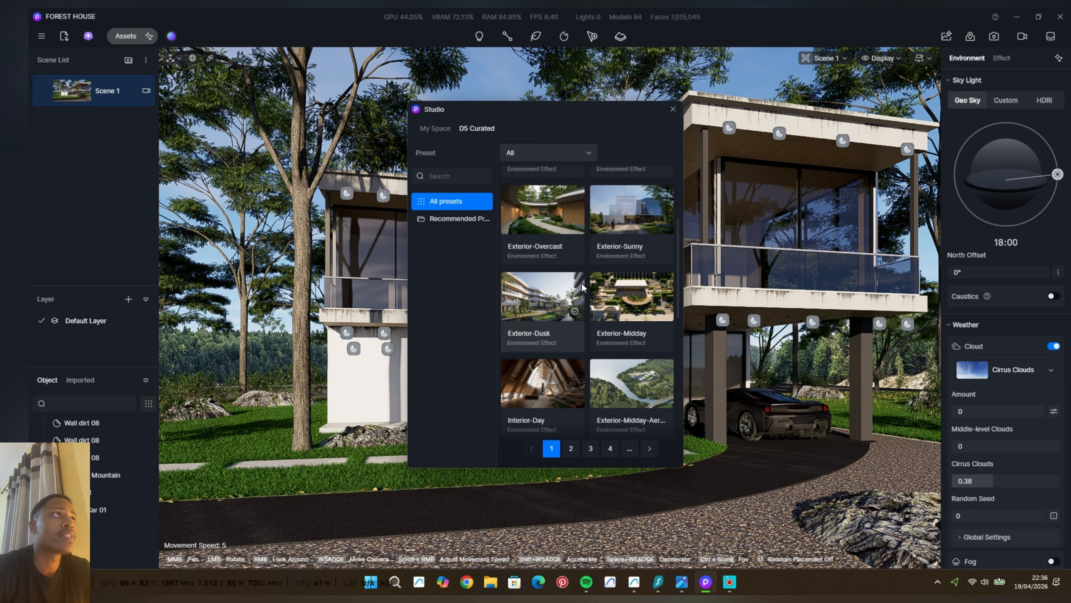
scroll(630, 297, down, 5)
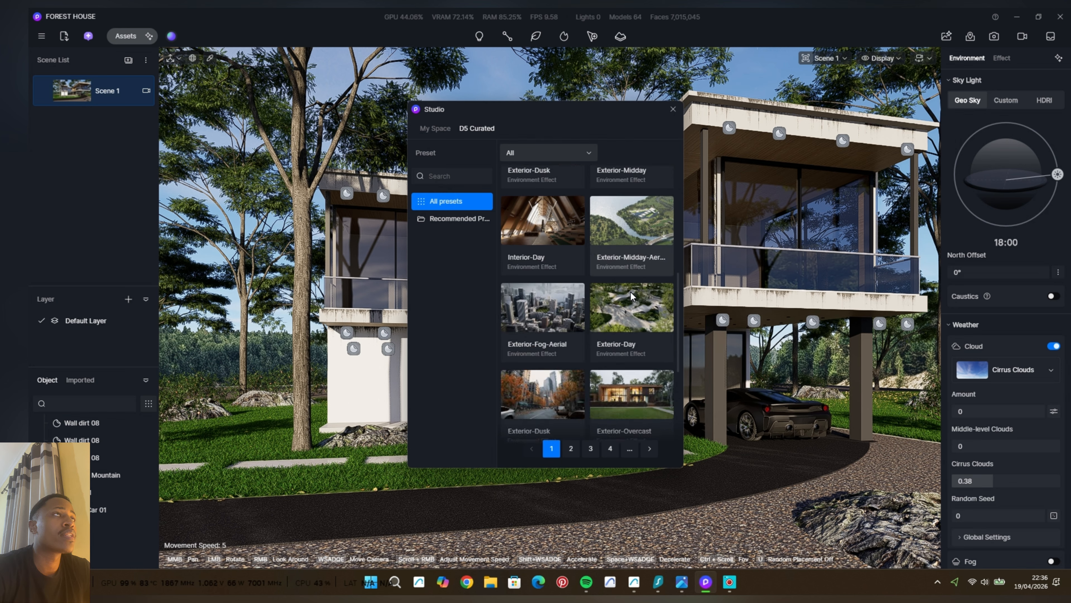
scroll(563, 295, down, 2)
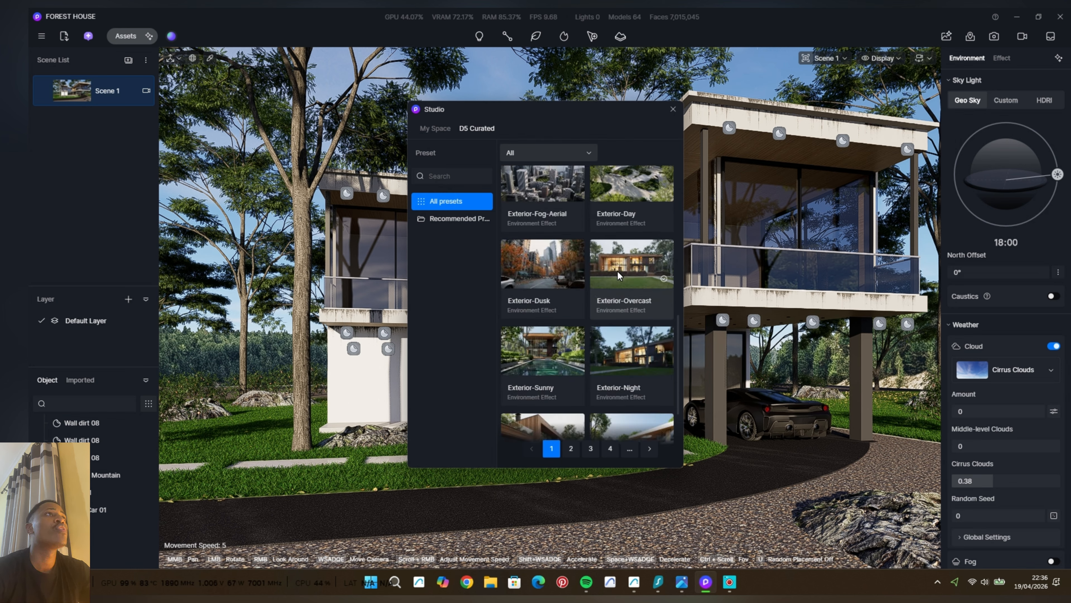
scroll(622, 273, down, 4)
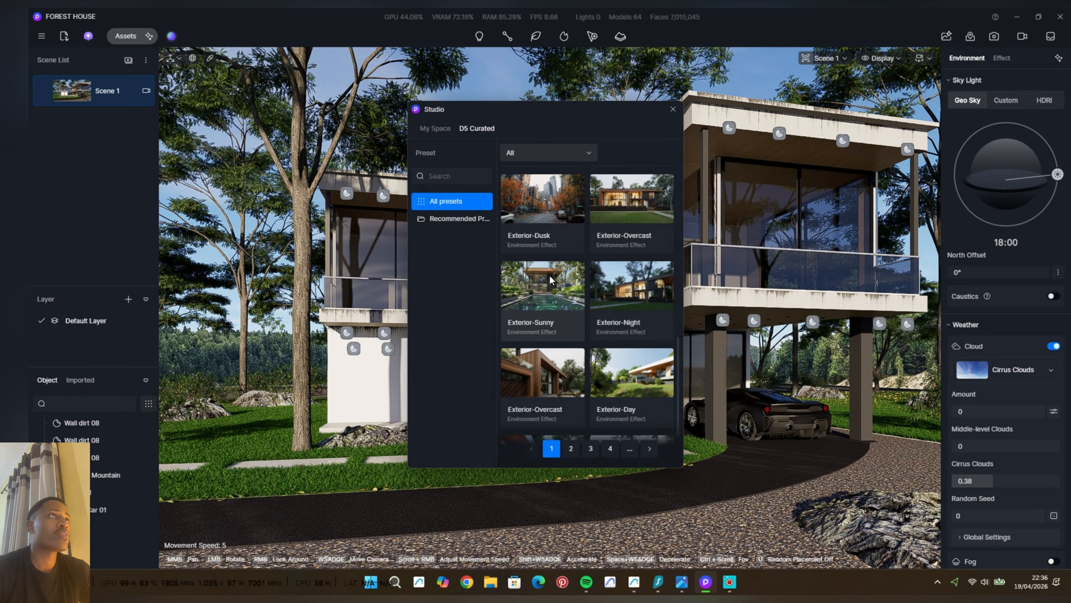
scroll(554, 302, down, 1)
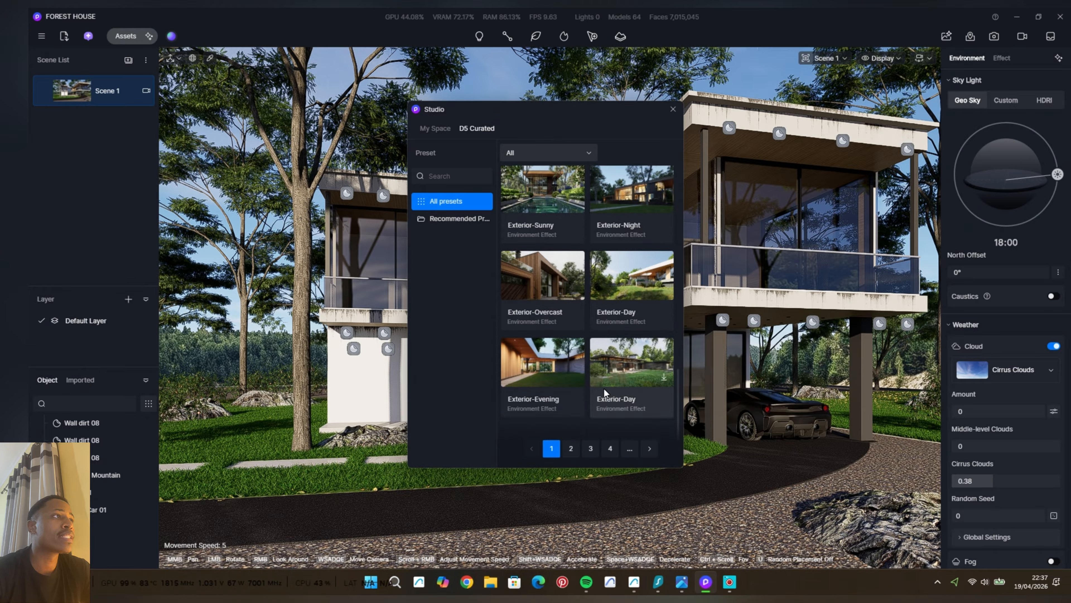
click(574, 447)
scroll(603, 350, up, 13)
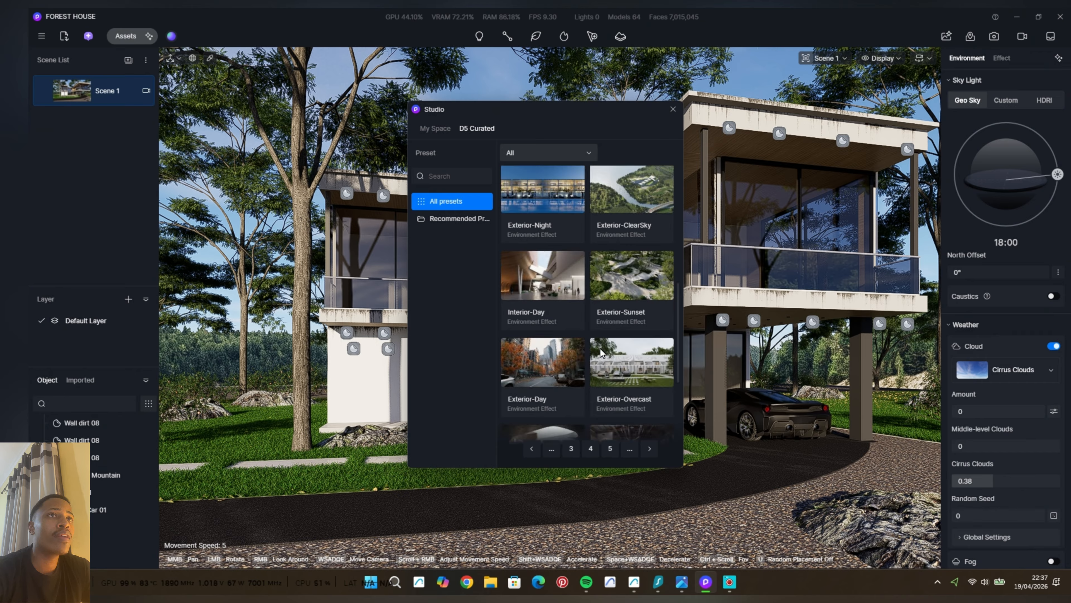
scroll(602, 349, down, 10)
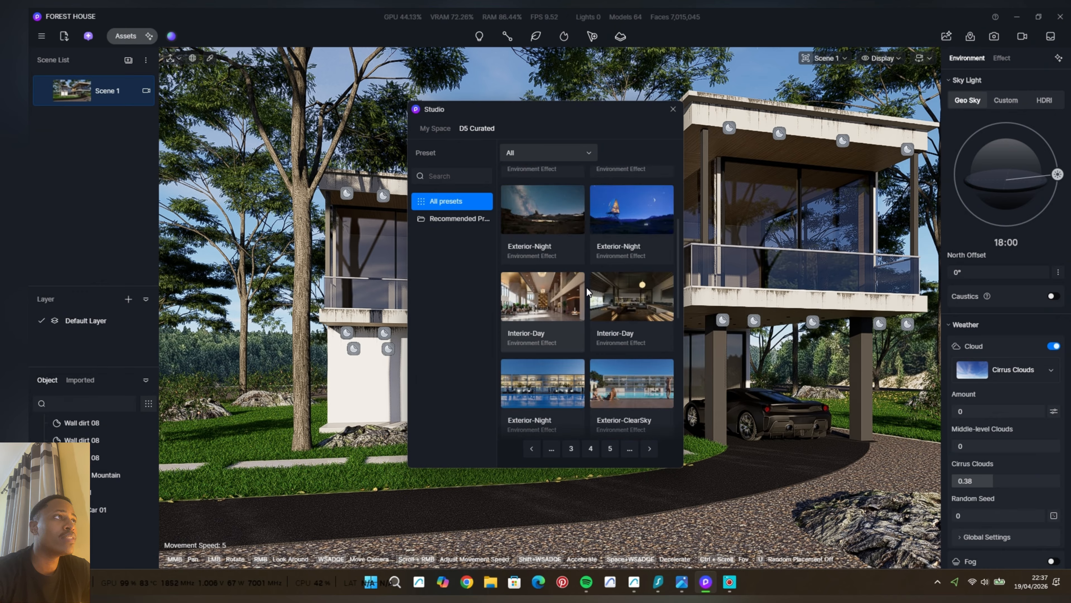
scroll(614, 291, down, 1)
scroll(624, 302, down, 7)
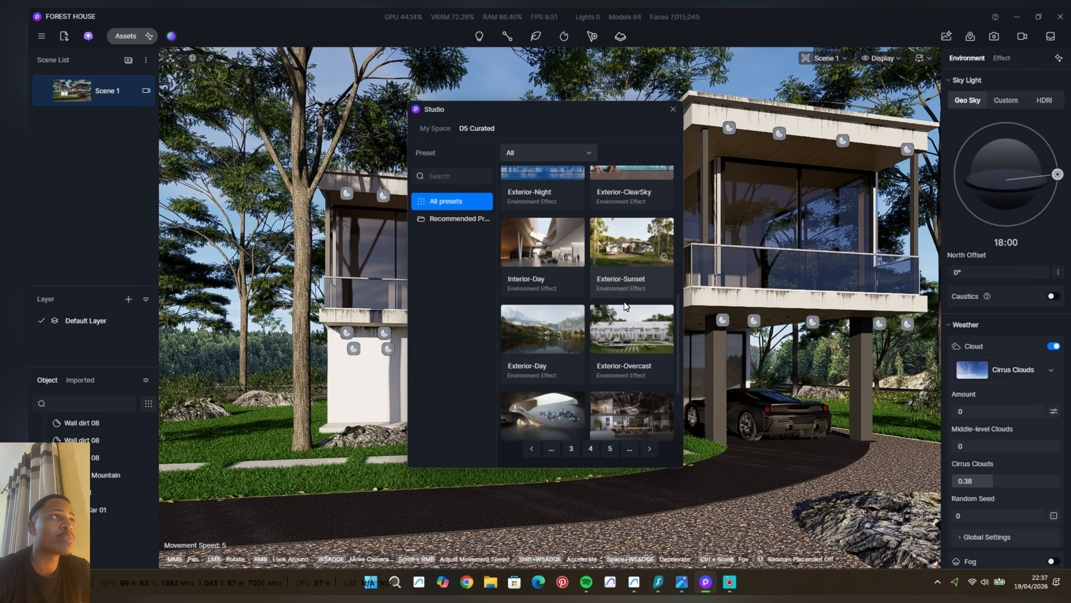
scroll(609, 299, down, 2)
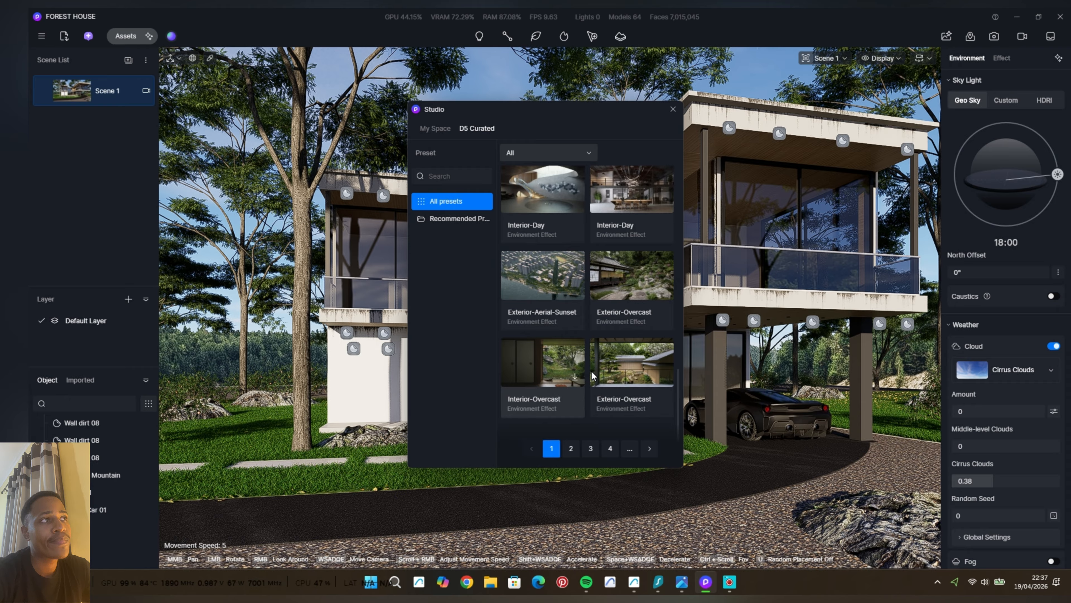
Try to apply the curated Exterior-Day preset that sits next to Exterior-Overcast.
scroll(610, 363, up, 2)
click(639, 285)
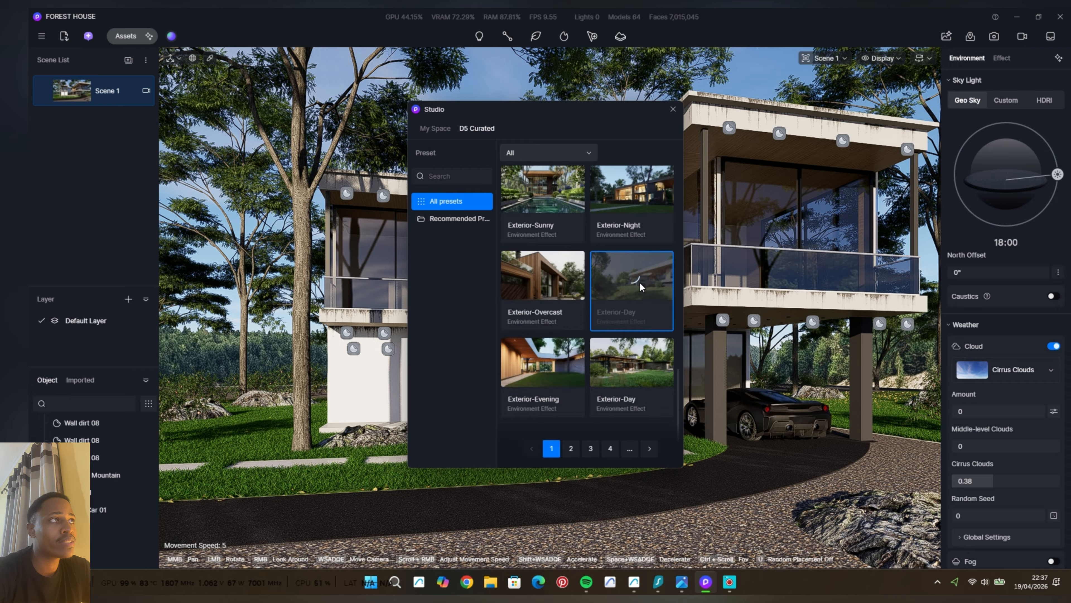
scroll(640, 282, up, 2)
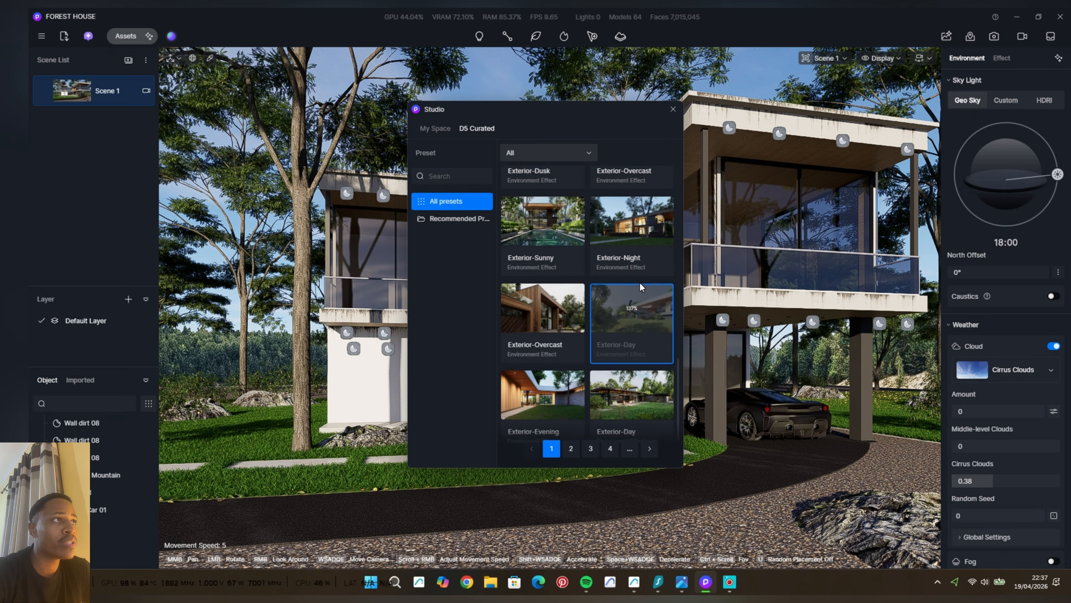
Apply the curated Exterior-Overcast preset showing the lit house on a lawn, and move the Studio window aside.
scroll(650, 264, up, 2)
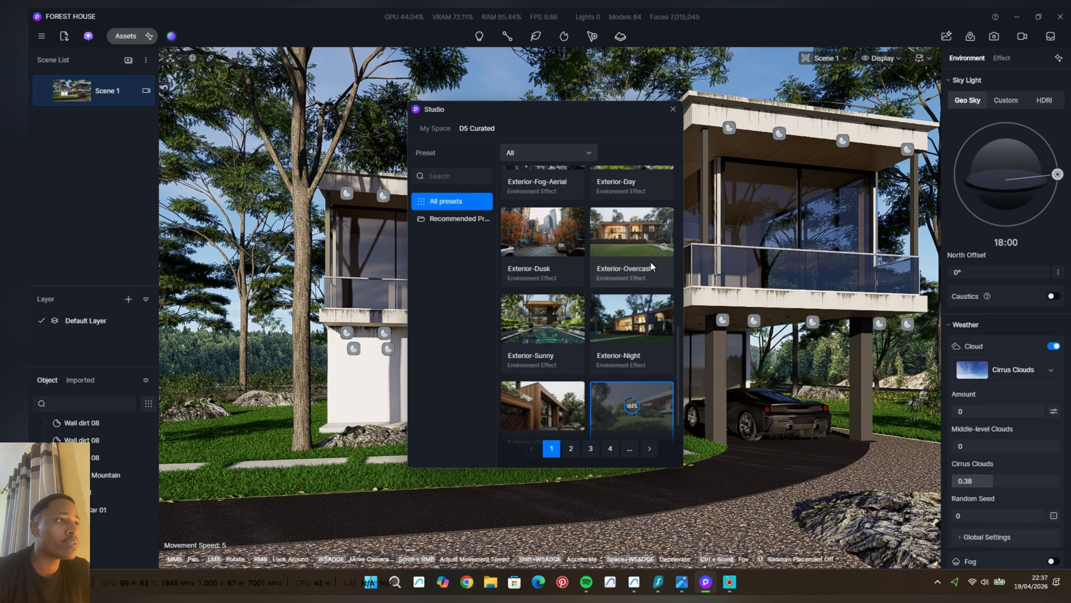
click(646, 236)
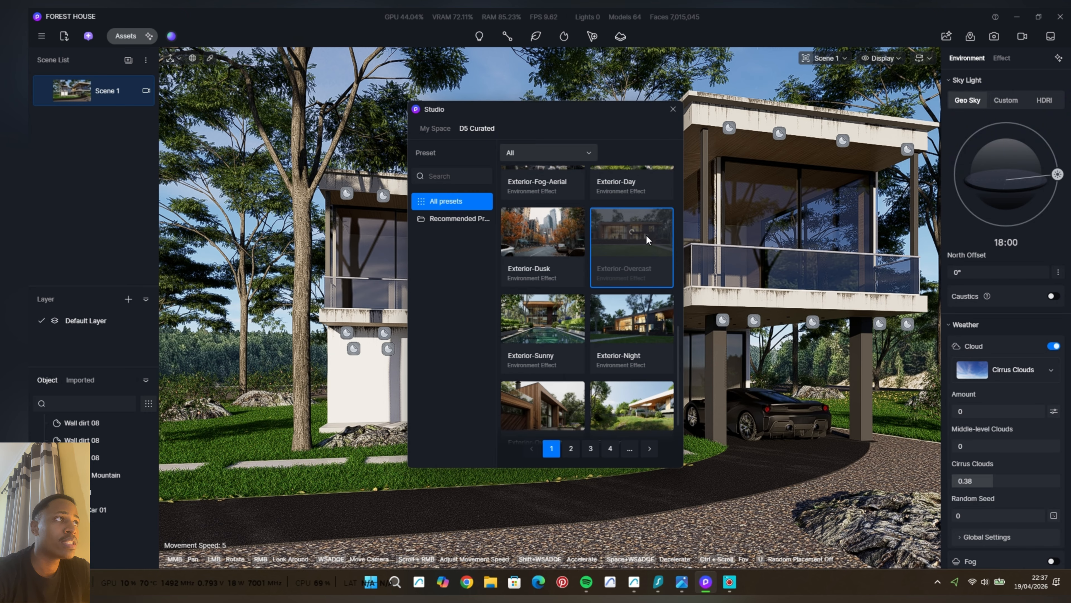
scroll(646, 237, down, 4)
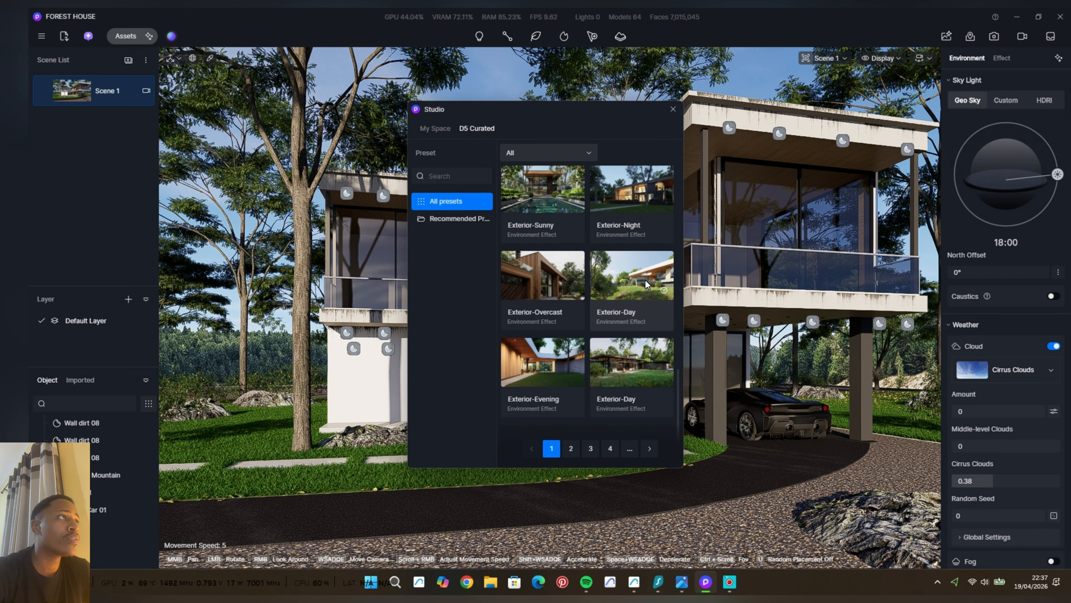
drag(600, 116, 713, 138)
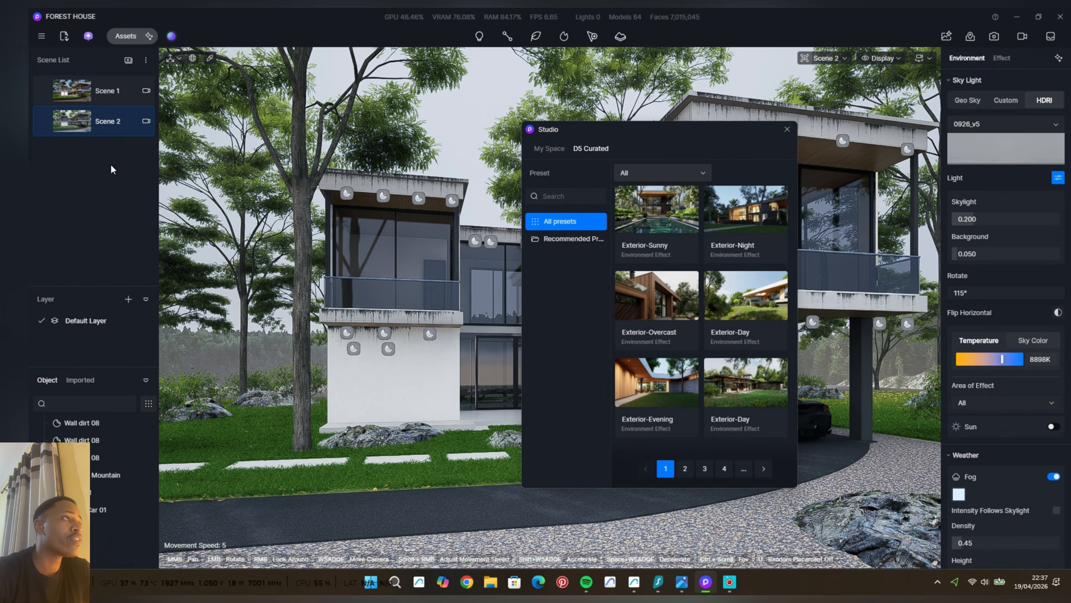
Try the curated Exterior-Day preset beside Exterior-Overcast, followed by the Exterior-Day preset beside Exterior-Evening.
click(730, 310)
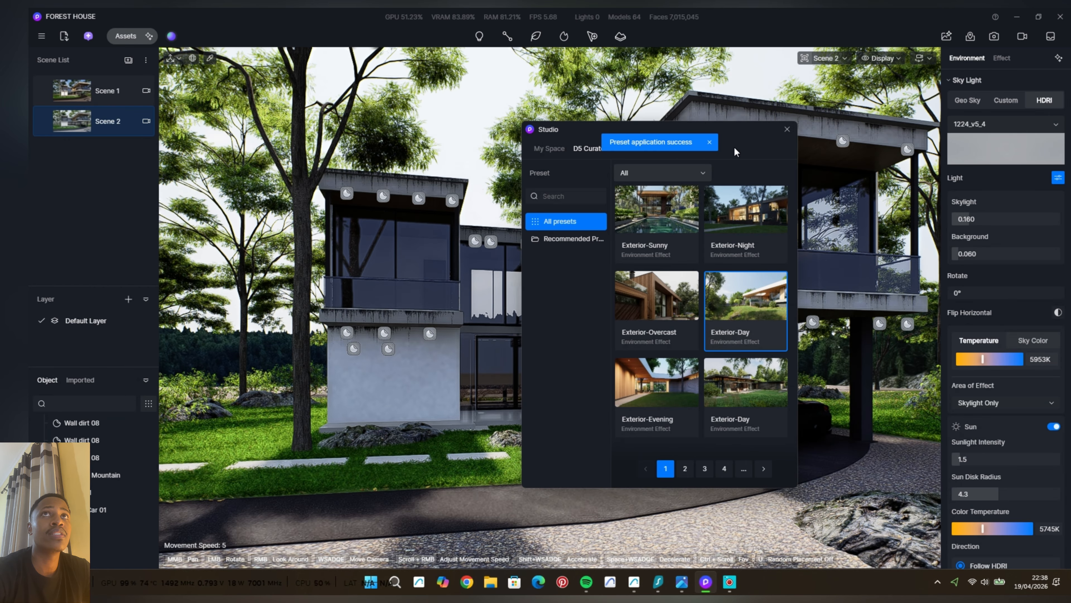
drag(742, 154, 555, 185)
click(675, 456)
Lower the Exterior-Day skylight to 0.060 and the background brightness to 0.080, and move the Studio window off the house.
drag(966, 254, 983, 254)
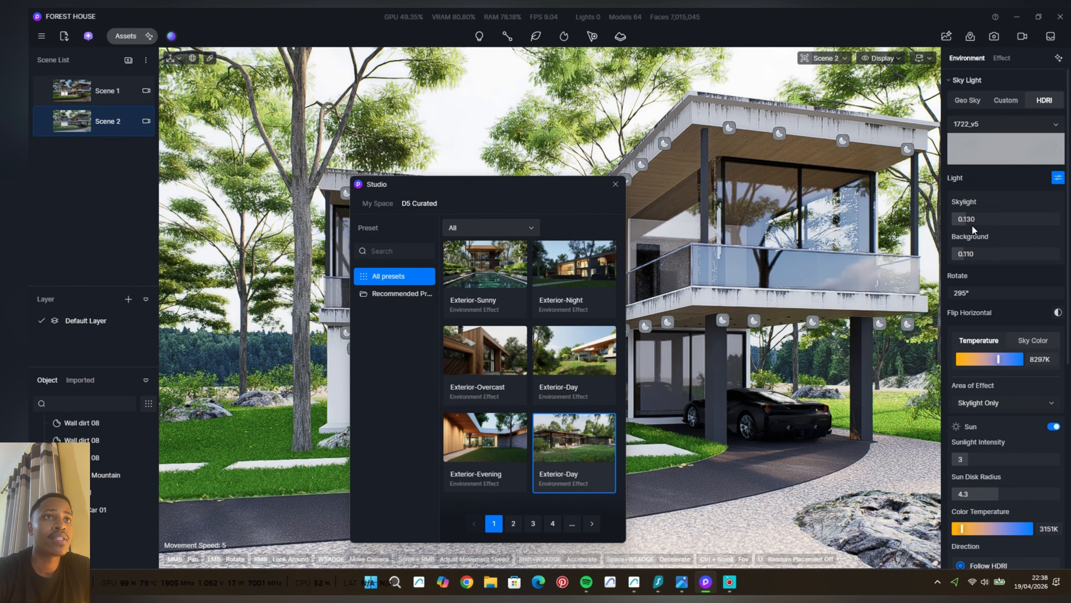
drag(966, 220, 968, 226)
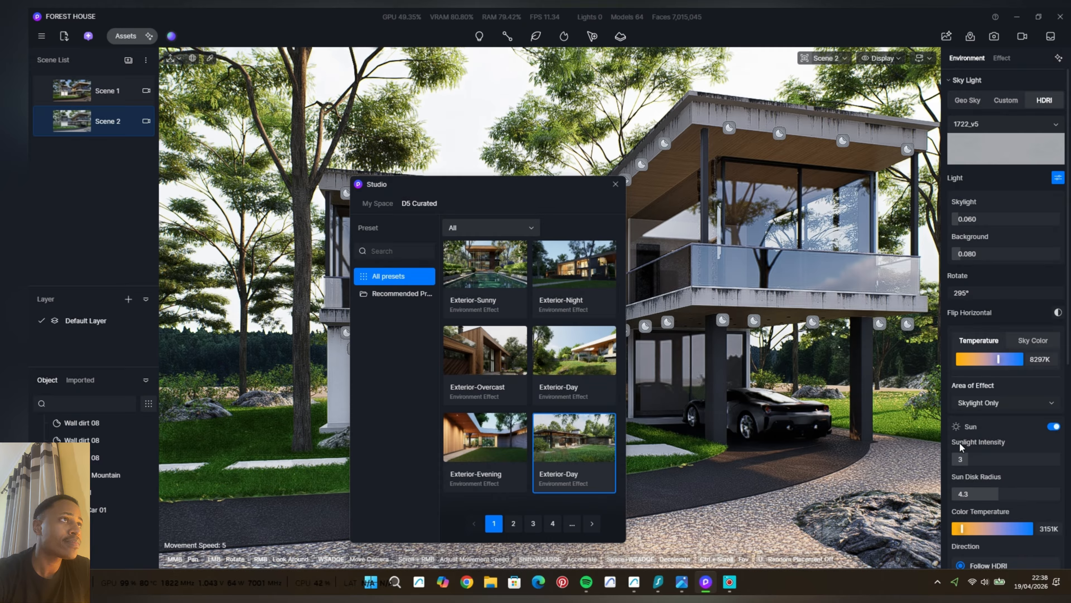
drag(541, 189, 599, 230)
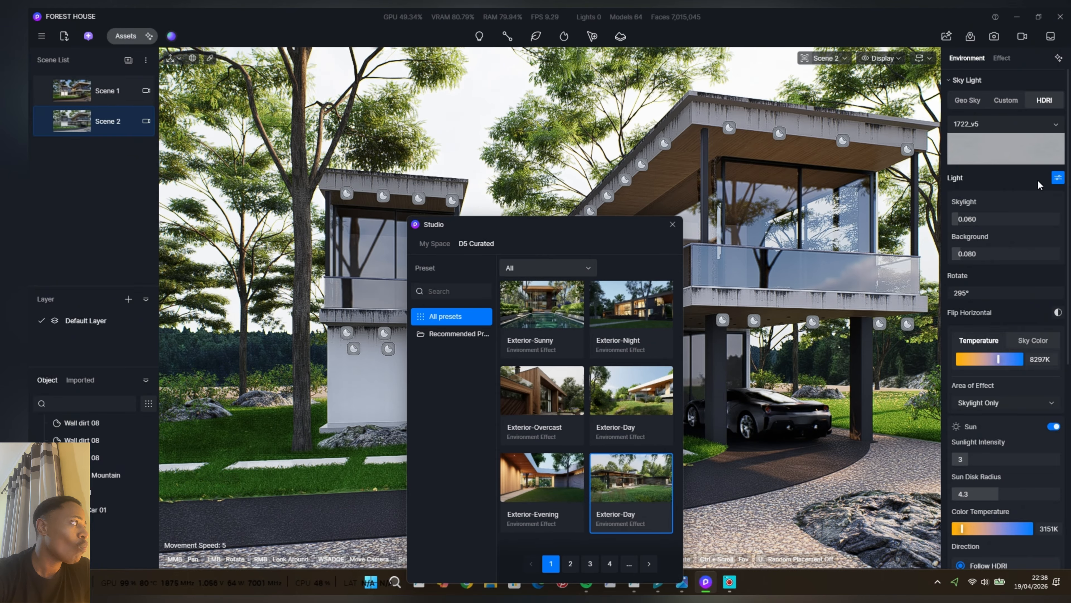
Switch the HDRI to a single combined light value of 0.050 and rotate it to 393°.
click(1058, 178)
drag(970, 233, 1011, 232)
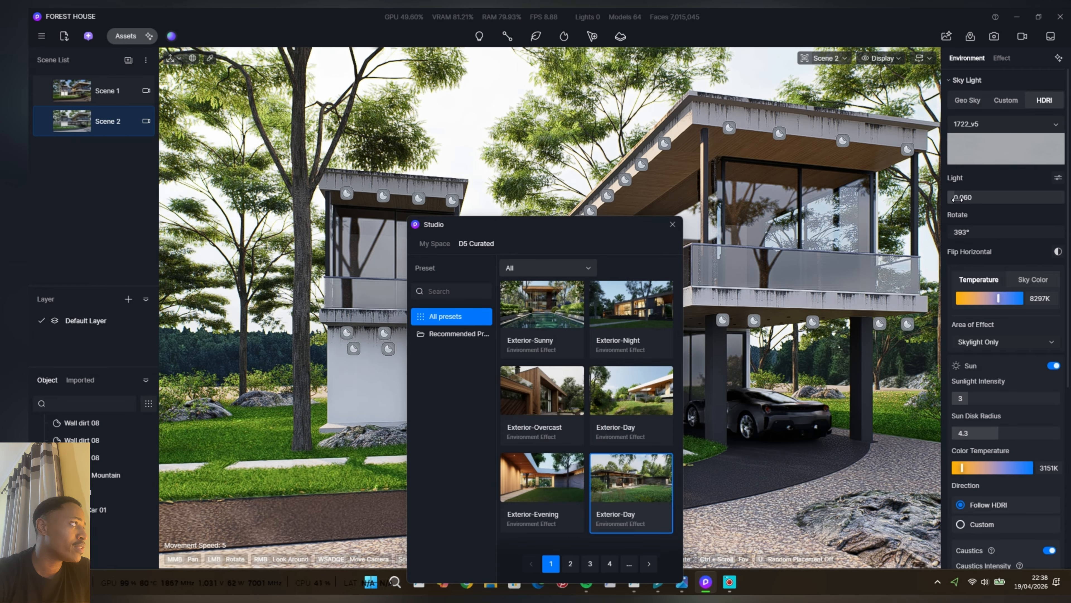
drag(958, 200, 955, 199)
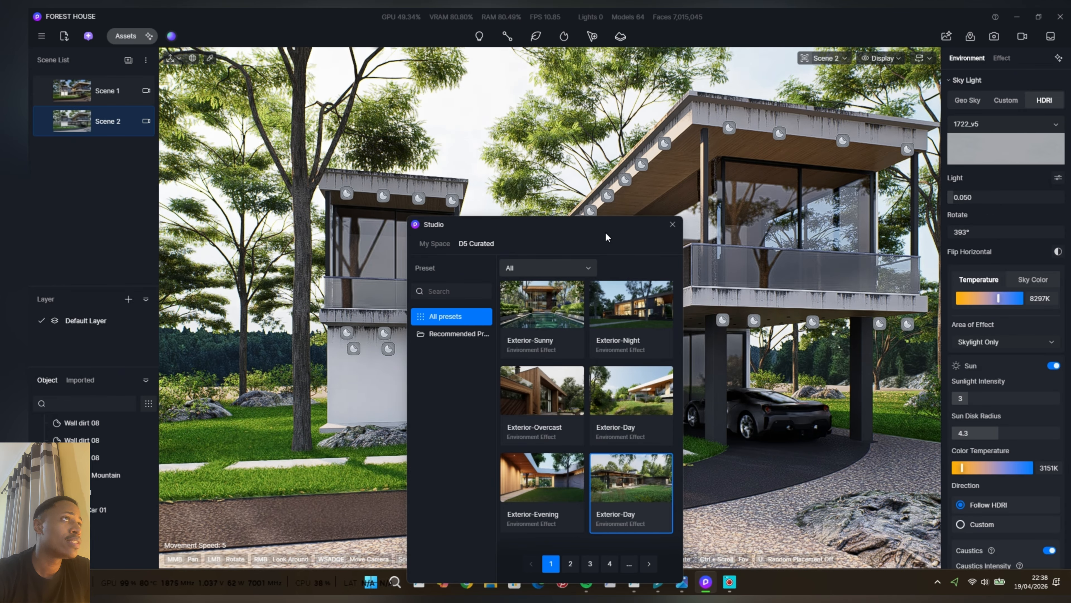
drag(606, 231, 675, 156)
Bring back Scene 2's overcast environment with the 0926_v5 HDRI and close Studio.
click(716, 417)
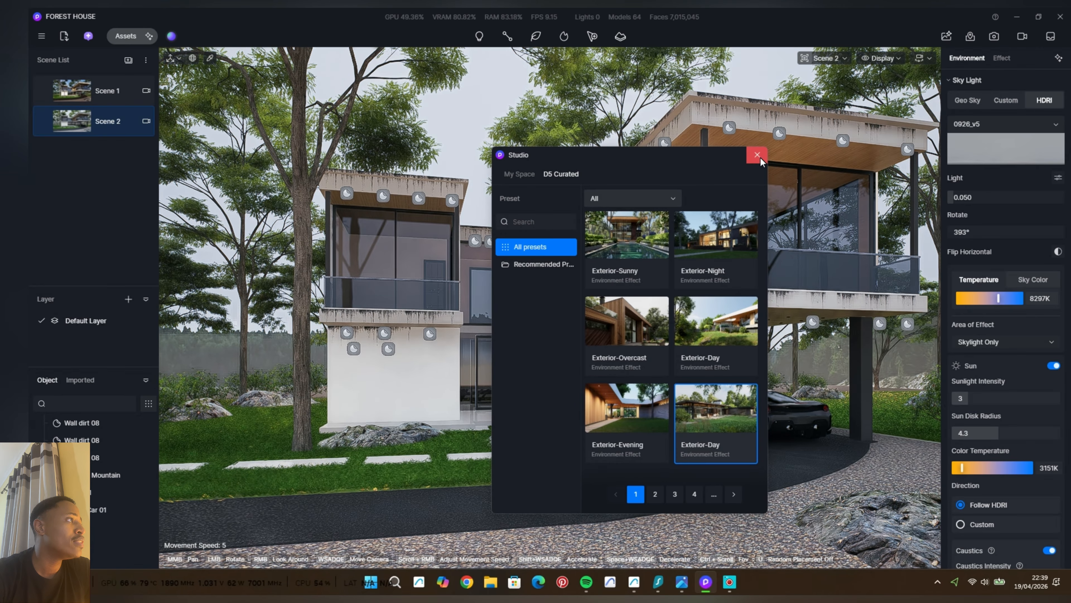
click(757, 155)
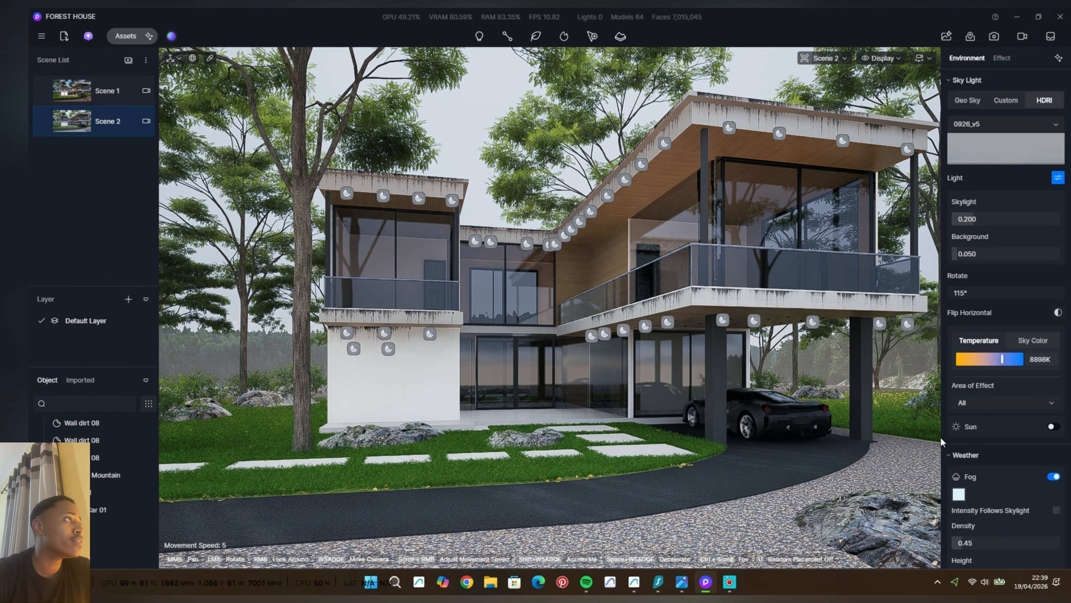
Set the fog density to 0.52, its height to 0.6 and its base height to -697 m.
scroll(977, 495, down, 1)
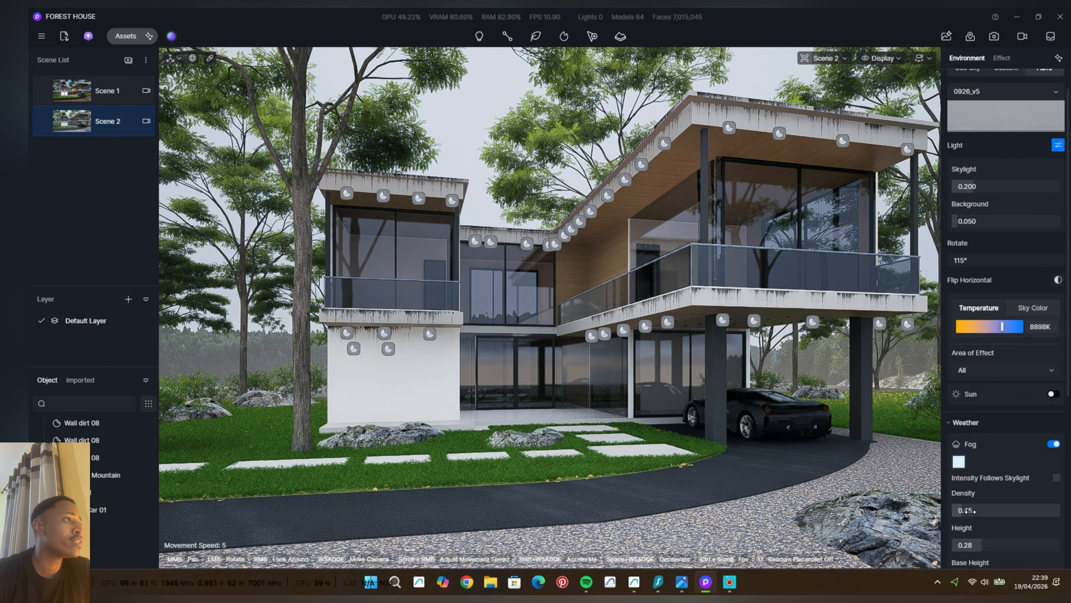
drag(969, 511, 1016, 473)
scroll(972, 513, down, 2)
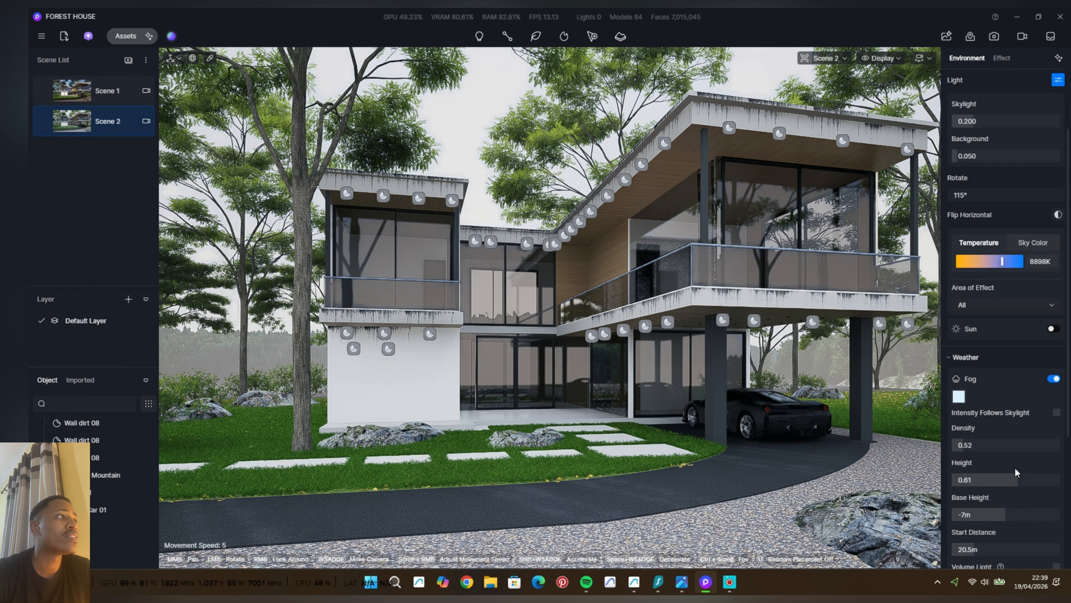
drag(1008, 514, 986, 515)
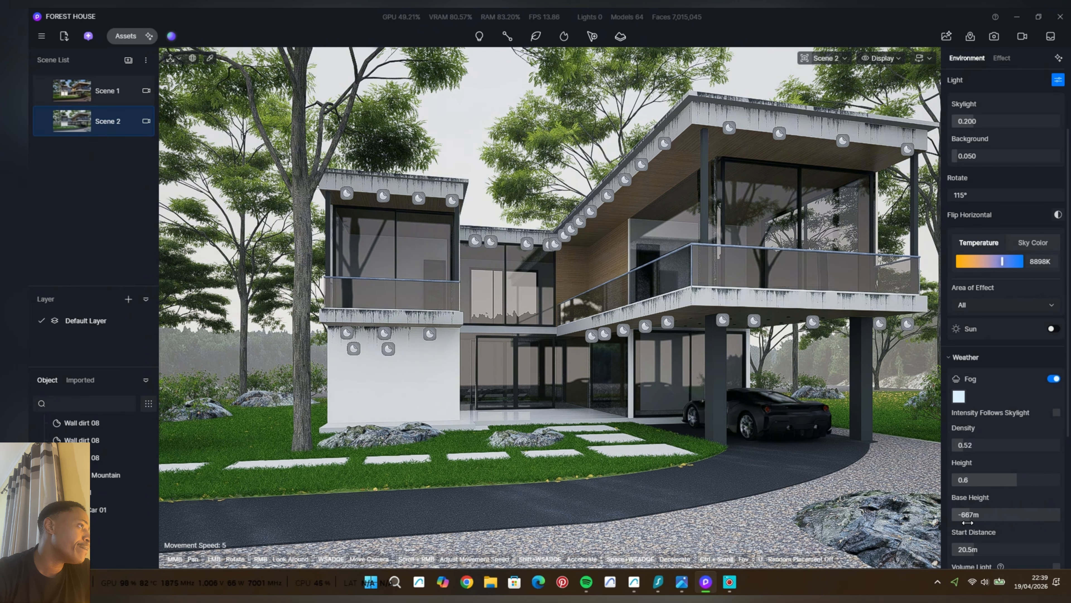
drag(968, 523, 963, 523)
Lower the skylight to 0.070 and set the fog start distance to 63.5 m.
scroll(1005, 288, up, 1)
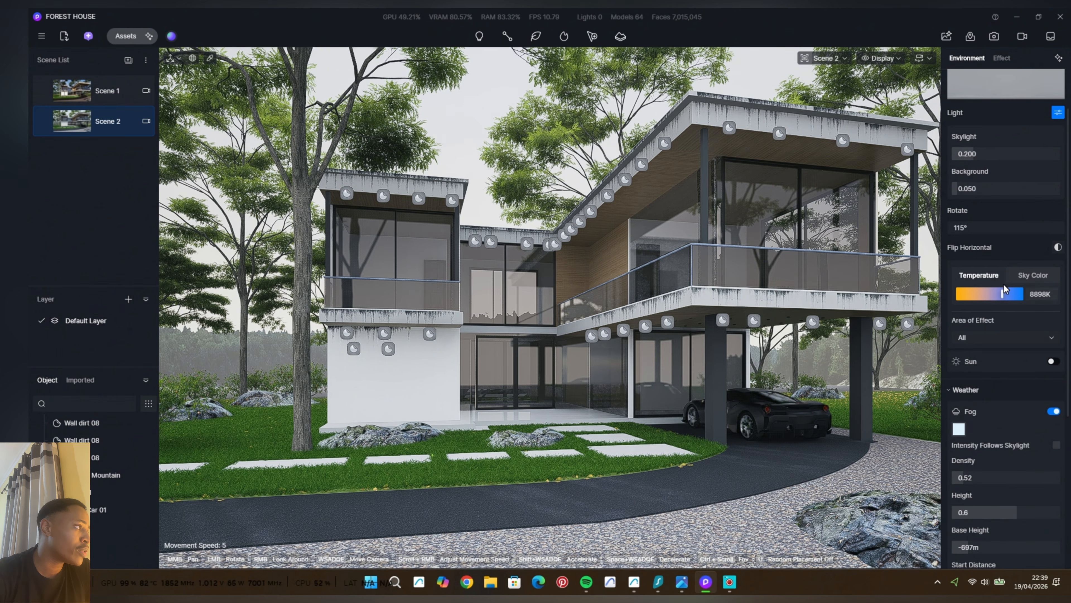
scroll(1005, 288, up, 1)
drag(983, 186, 964, 189)
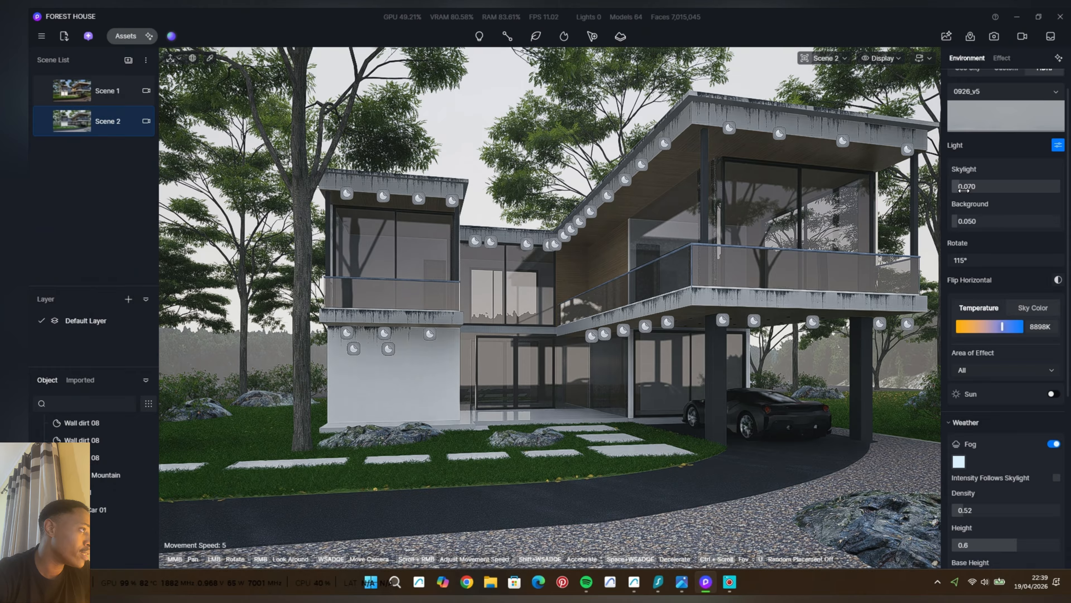
scroll(987, 367, down, 6)
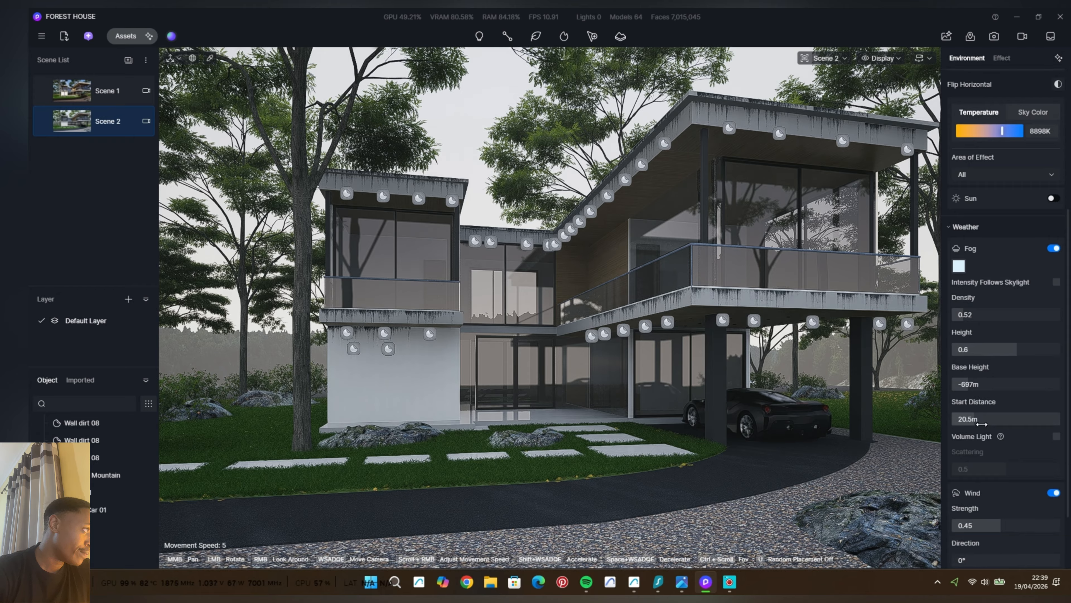
drag(982, 423, 1027, 420)
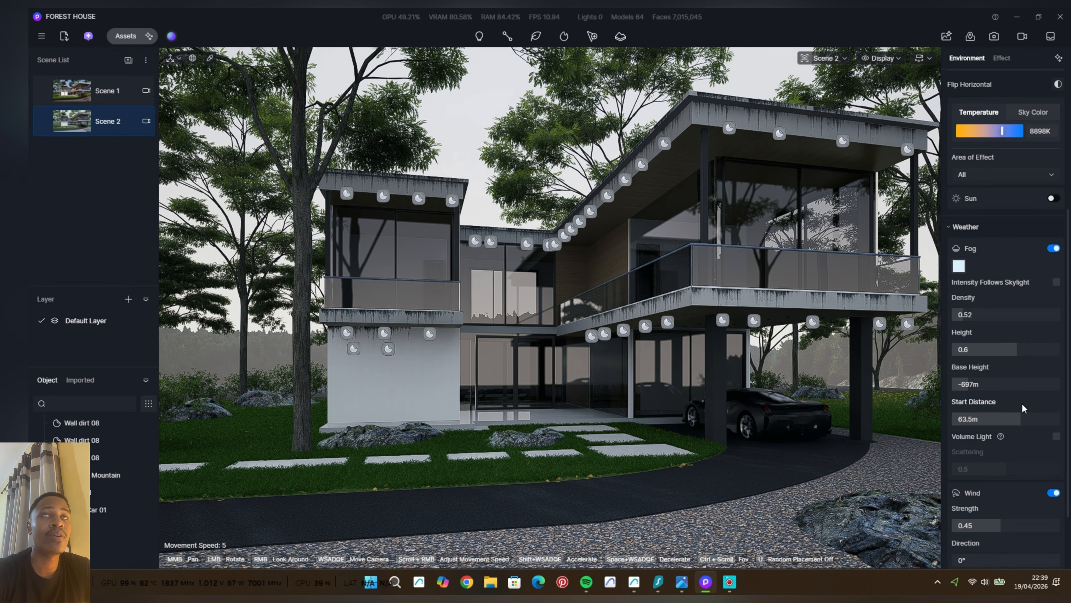
Hide the large Rock 11 on the gravel in the foreground and clear the selection.
click(894, 528)
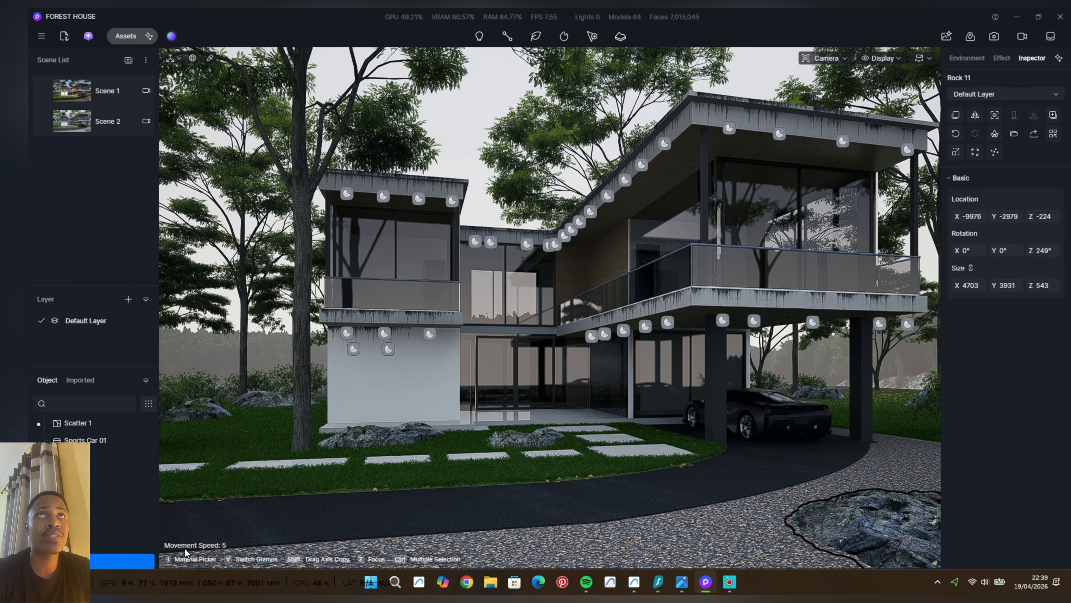
click(147, 563)
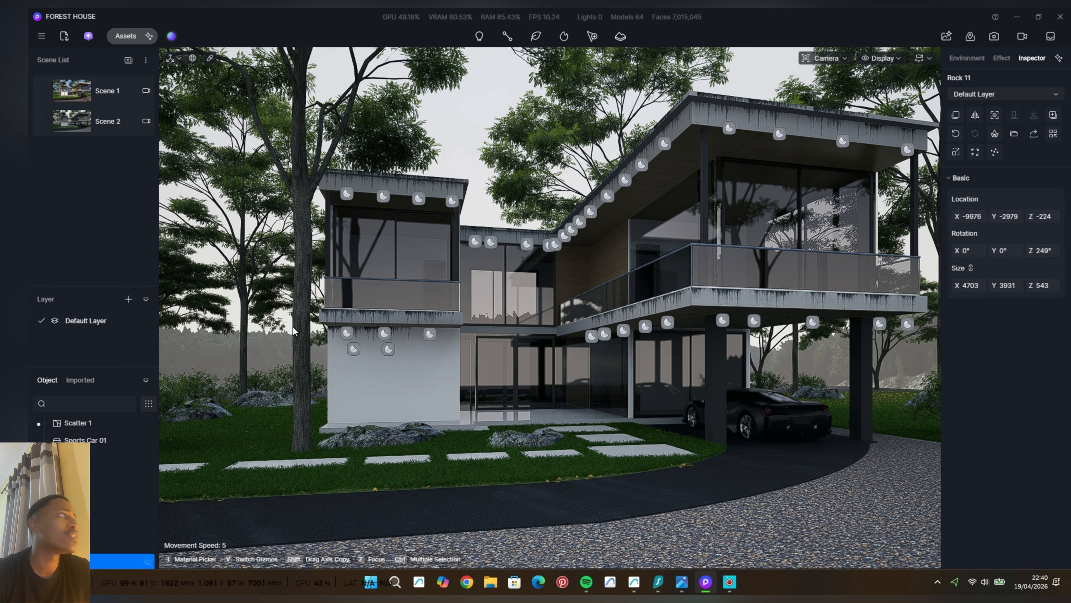
click(489, 221)
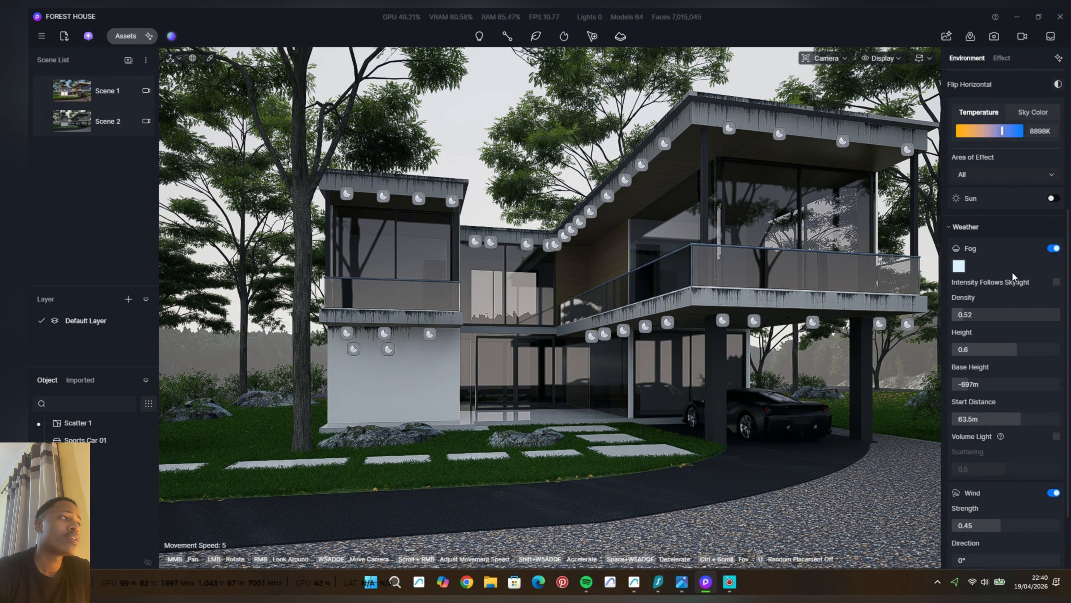
Darken the fog colour to a pale grey-blue with about H 202, S 11, V 87.
click(959, 265)
mouse_move(845, 297)
mouse_down()
mouse_move(829, 315)
mouse_move(843, 301)
mouse_up()
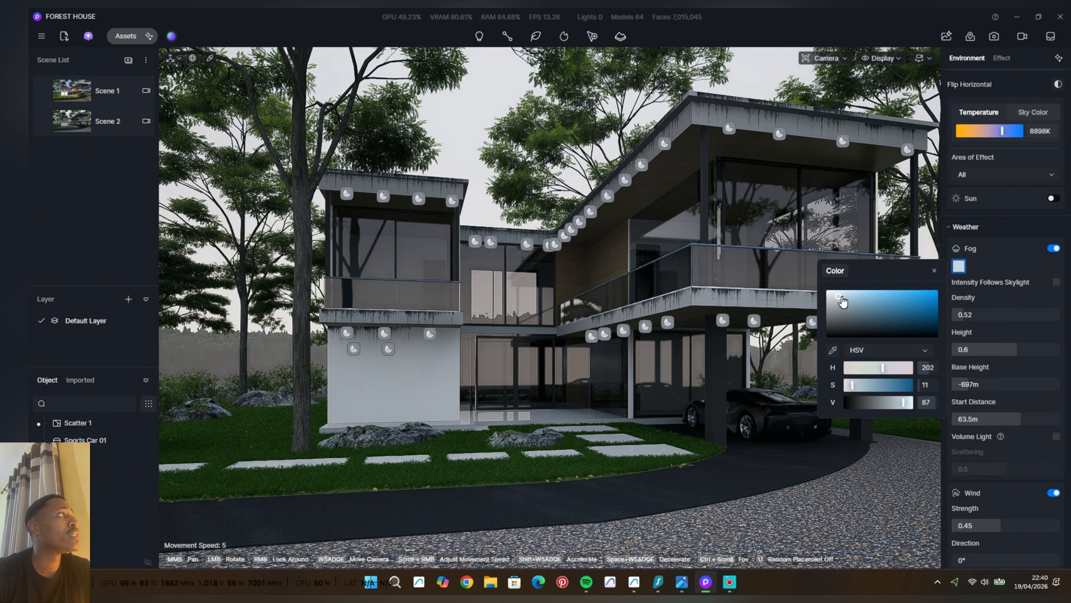
click(1032, 321)
Set the fog start distance to 100 m and the fog density to 0.55.
drag(1028, 420, 1033, 423)
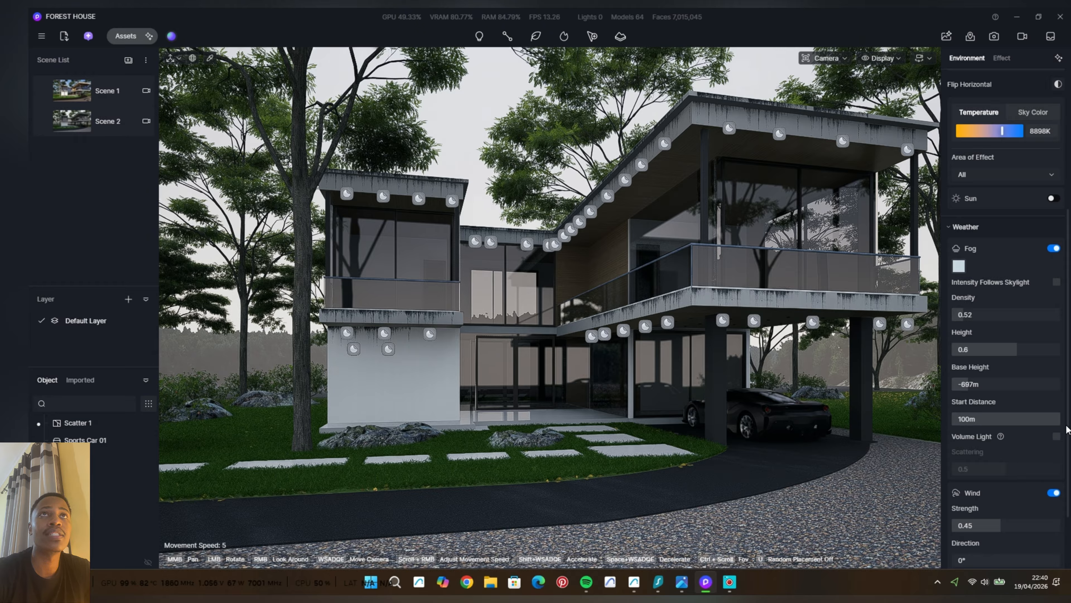
mouse_move(981, 315)
mouse_down()
mouse_move(969, 315)
mouse_move(985, 315)
mouse_up()
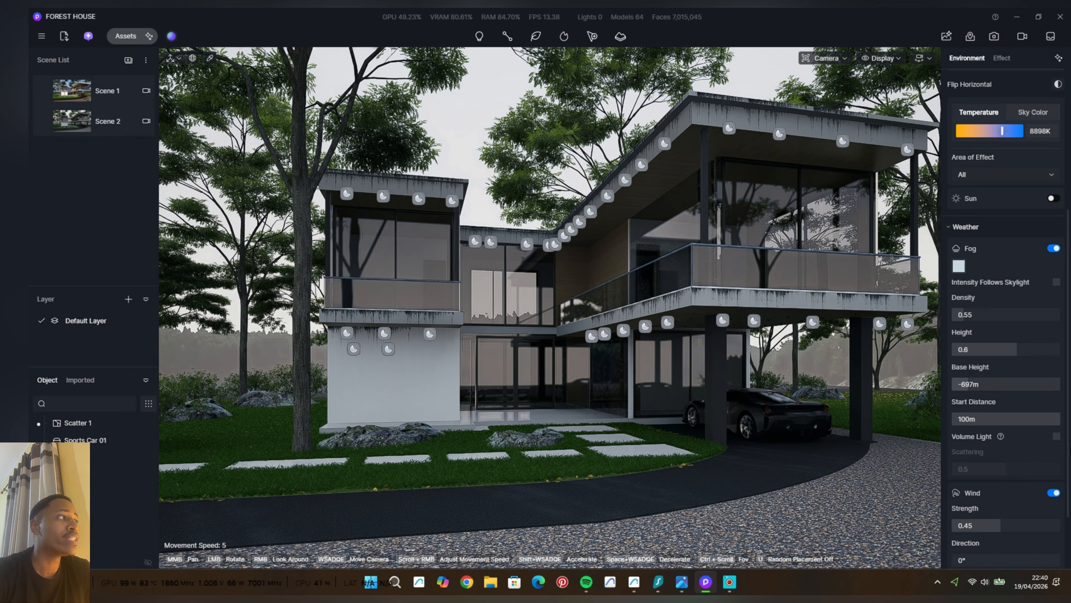
Try volume light in the fog with scattering at 0.18, and turn it off again.
click(1056, 436)
drag(1017, 468, 981, 476)
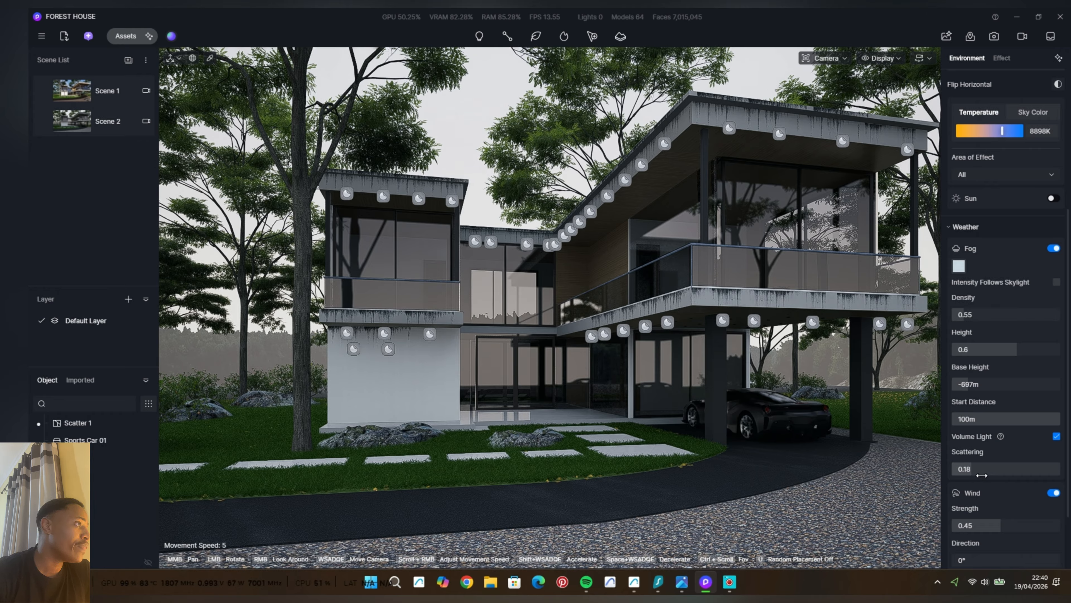
click(1057, 436)
Set the fog density to 0.5 and its base height to -267 m.
mouse_move(973, 381)
mouse_down()
mouse_move(999, 405)
mouse_move(1057, 410)
mouse_move(998, 411)
mouse_move(977, 390)
mouse_up()
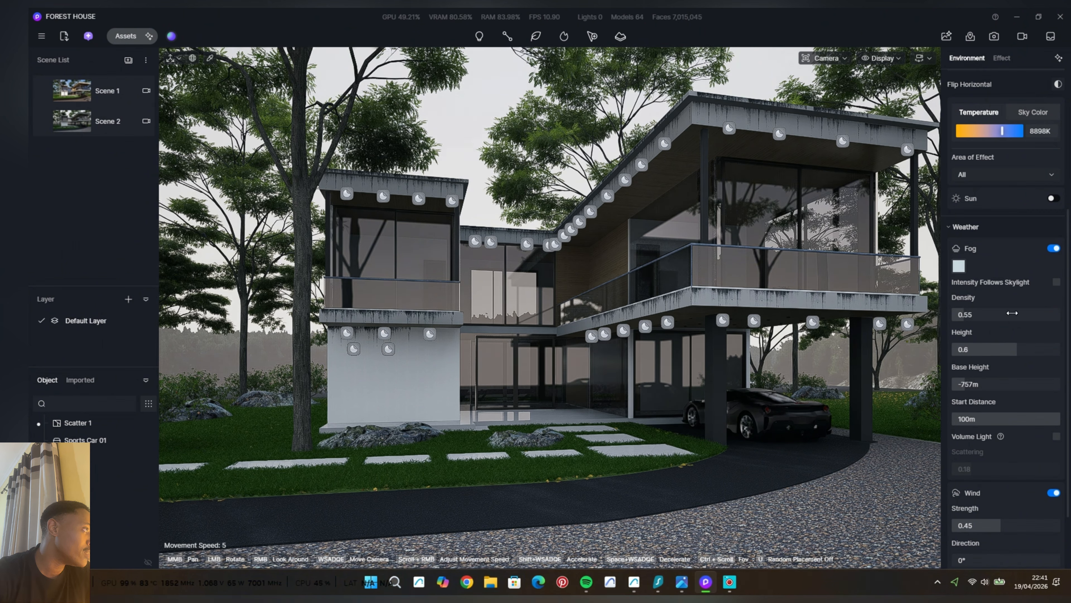
drag(969, 320, 970, 321)
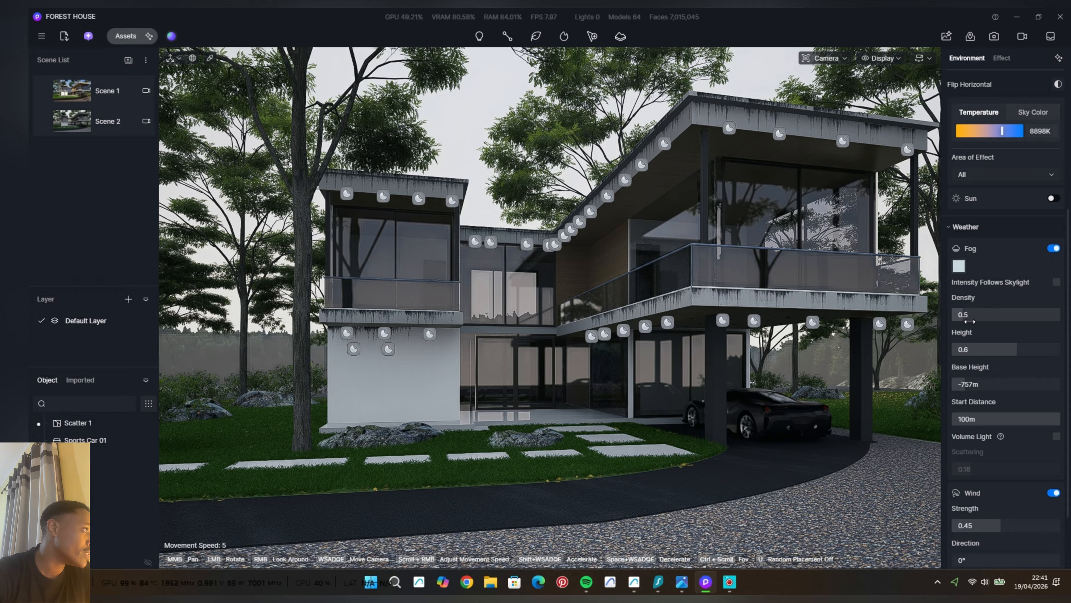
drag(970, 384, 989, 388)
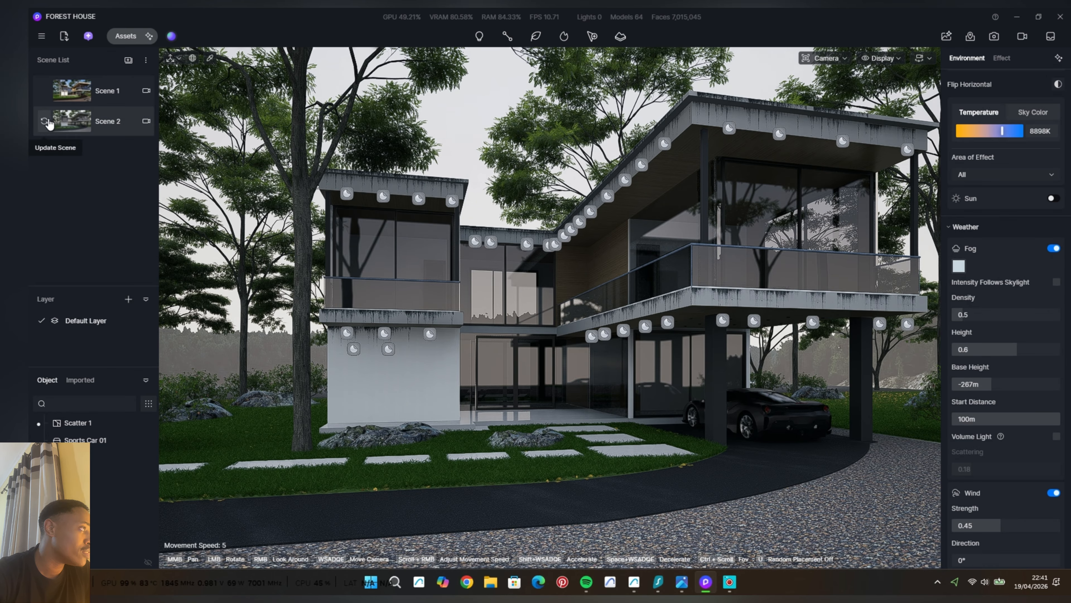
Switch to Scene 1 and set the camera's focal length to 25 mm.
click(84, 98)
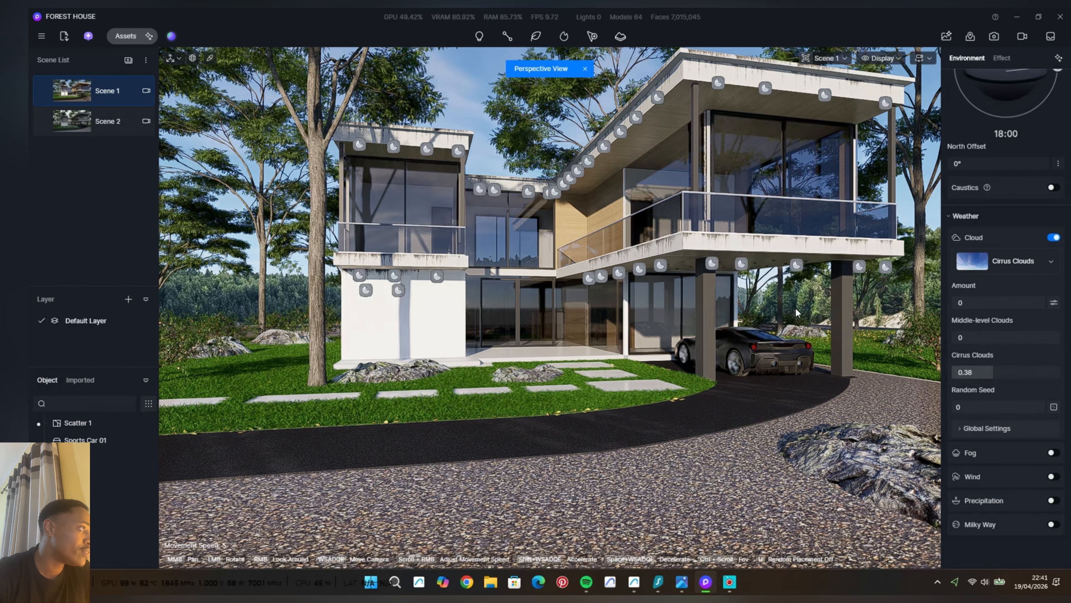
click(881, 58)
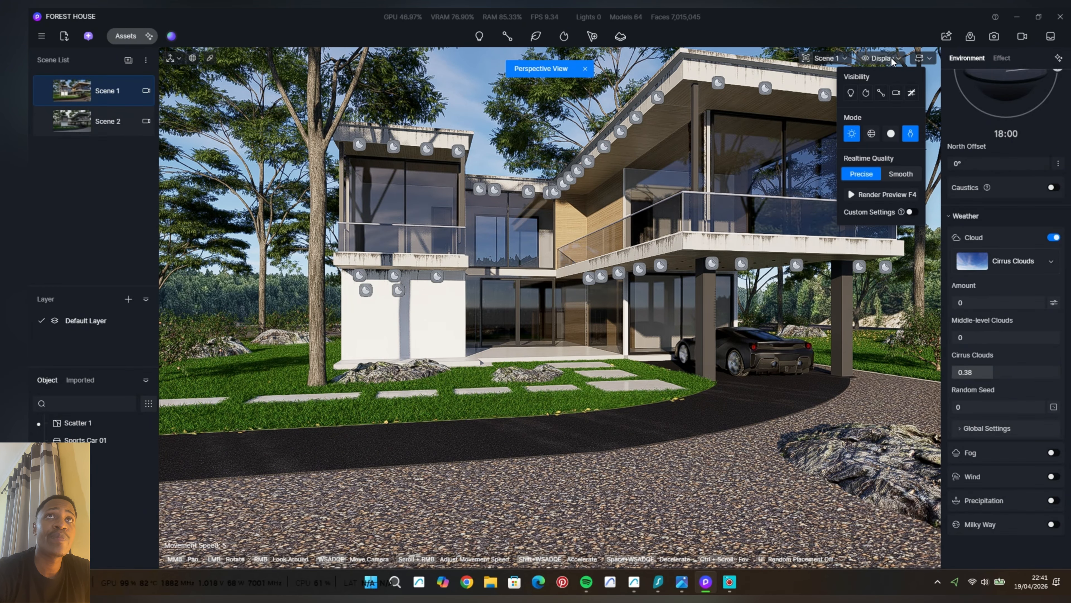
click(840, 58)
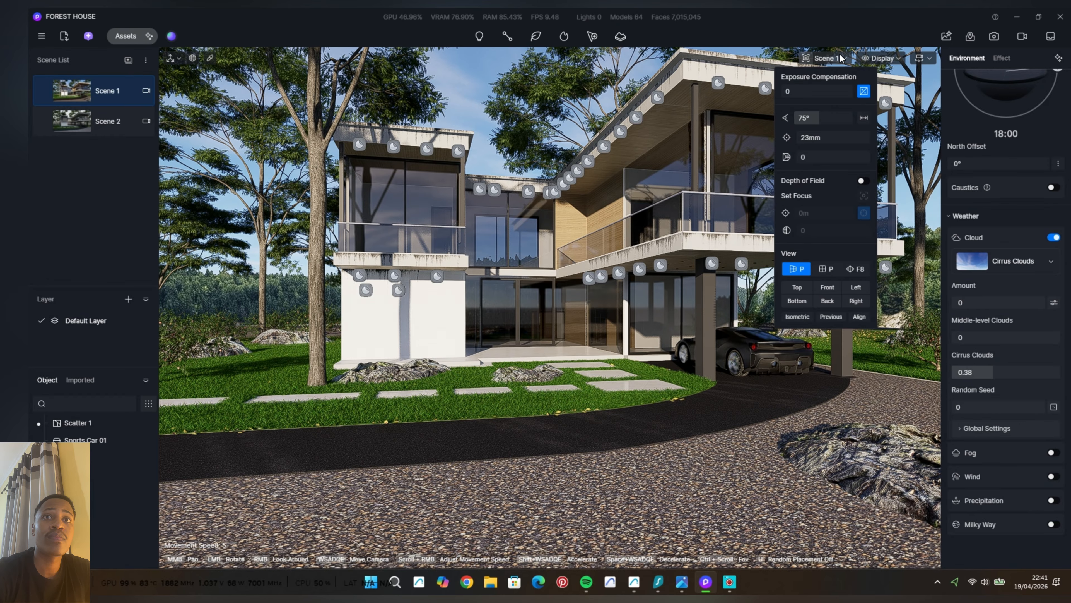
click(815, 144)
text(25)
key(Return)
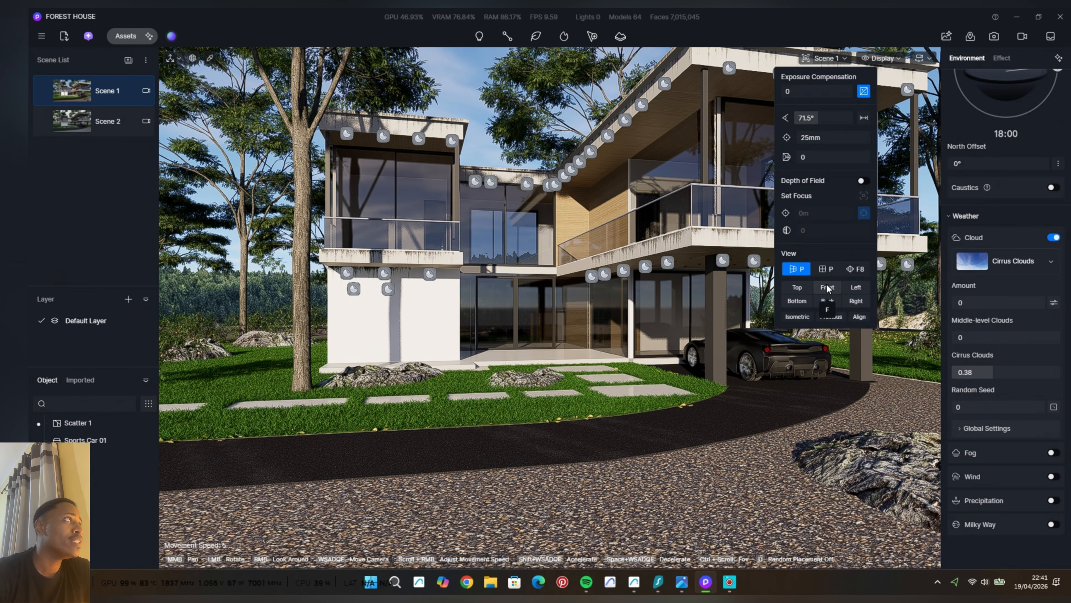
Turn on two-point perspective for the Scene 1 camera and reframe the view so the whole roofline is in frame.
click(855, 269)
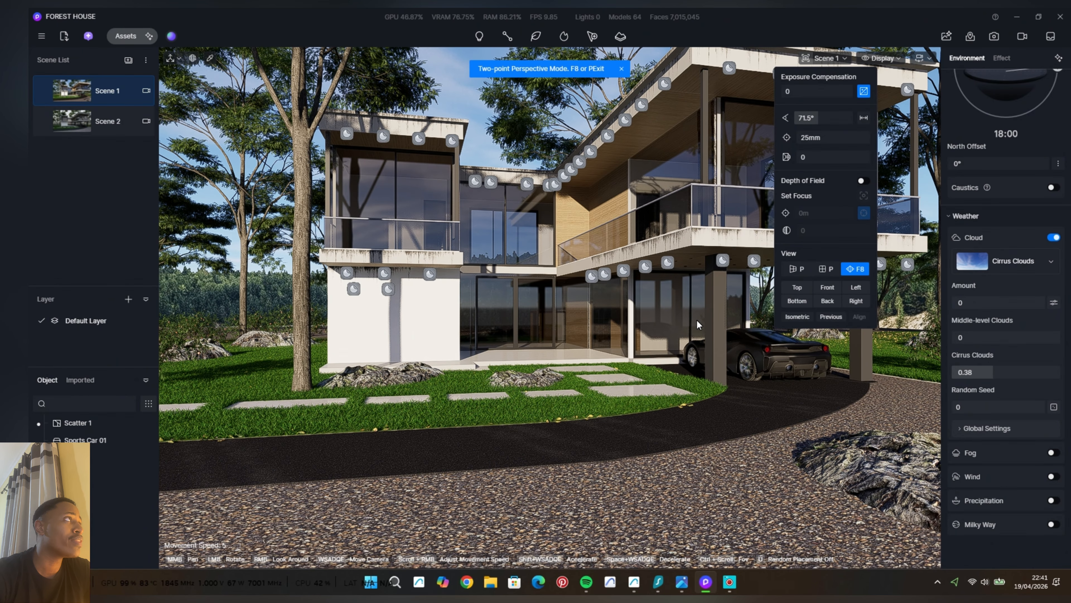
drag(694, 328, 694, 332)
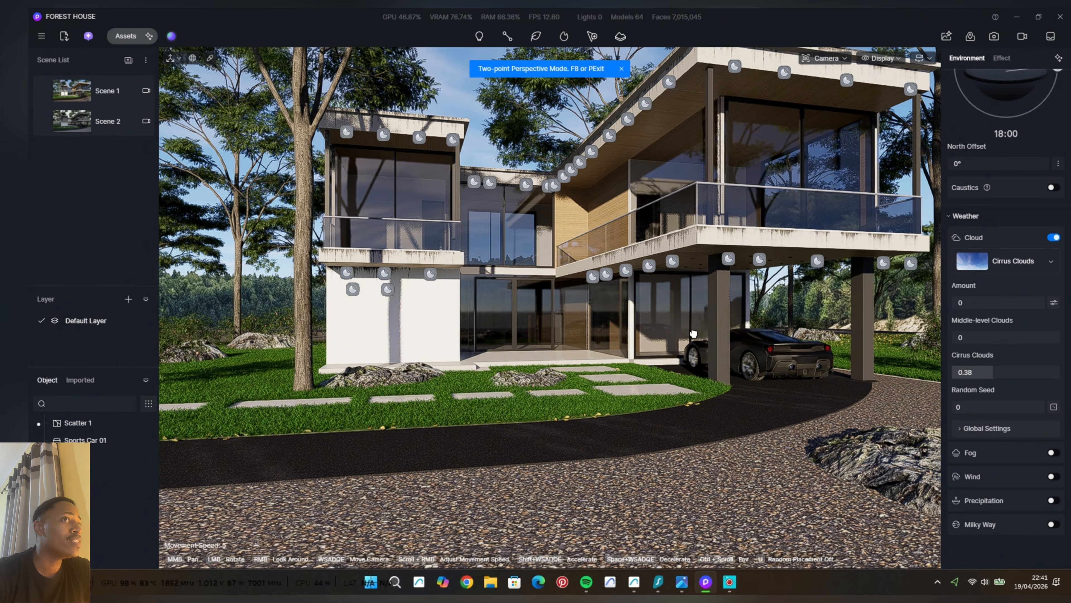
middle_drag(693, 333, 690, 346)
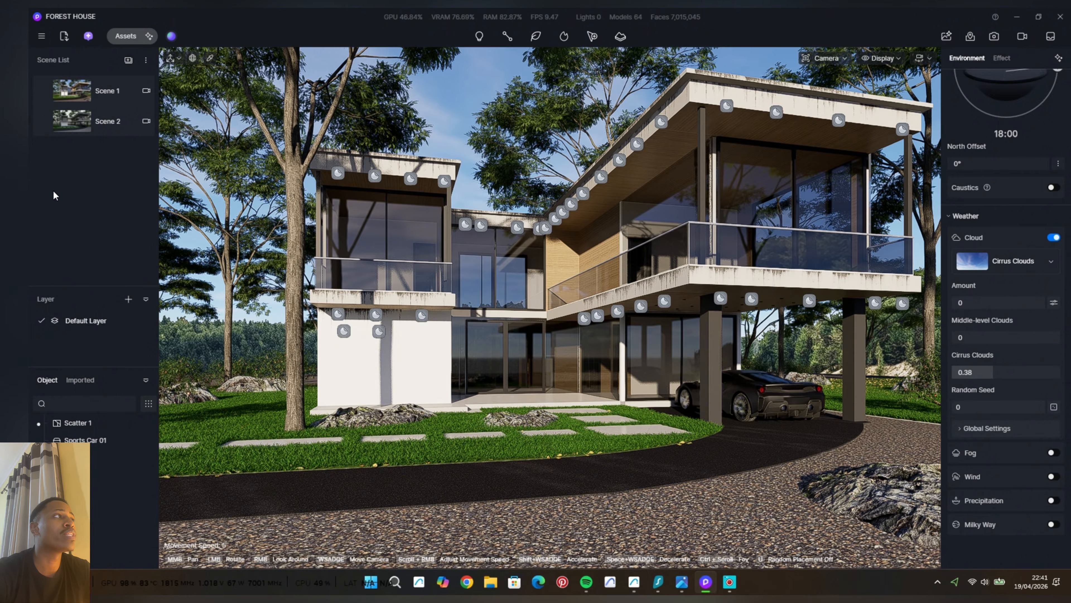
Return to Scene 2 and check its camera's focal length and perspective mode.
click(74, 123)
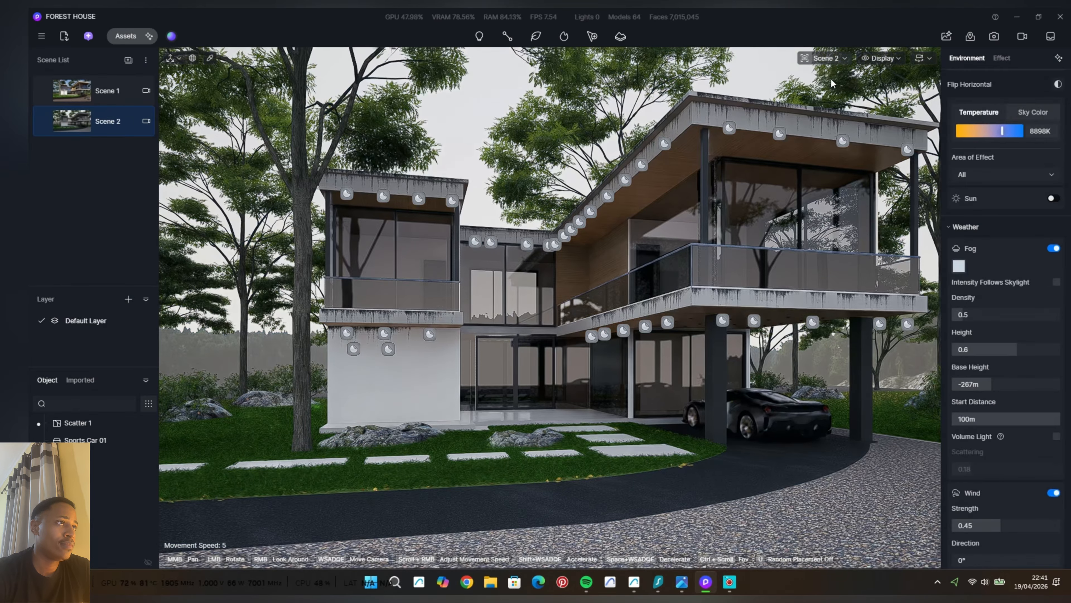
click(825, 58)
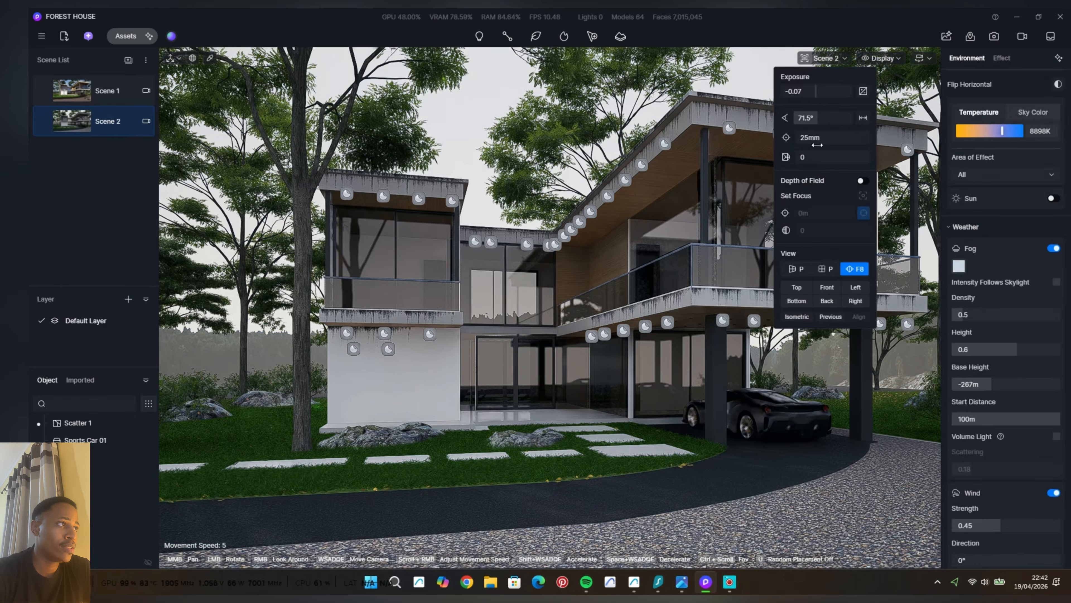
click(824, 176)
click(759, 99)
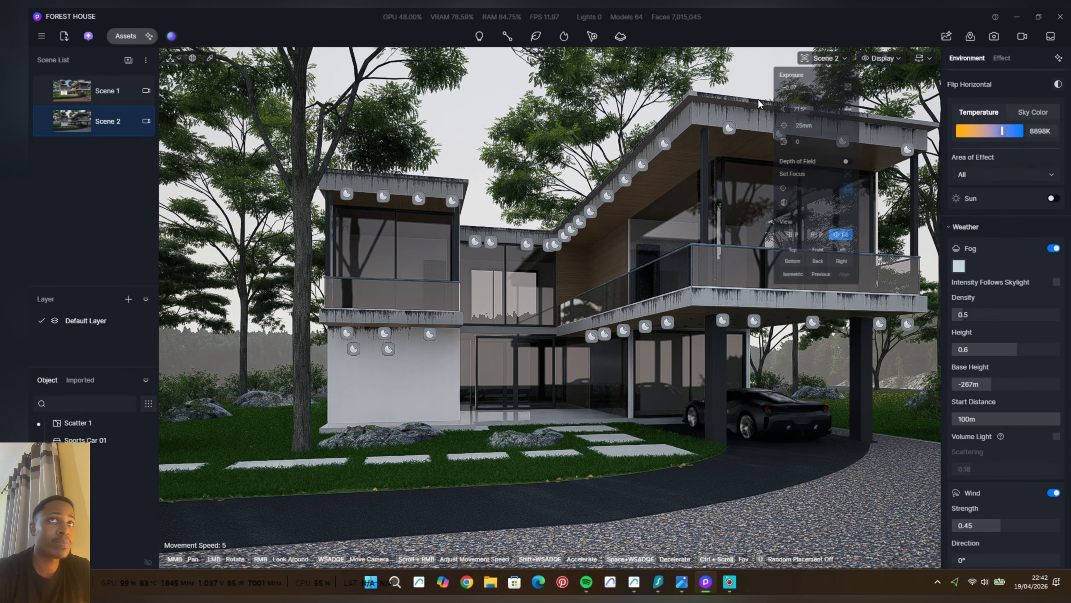
Make the ceiling downlights' yellow paint material under the carport emissive, with intensity 16.2 and an emissive temperature of 3700.
drag(756, 240, 759, 239)
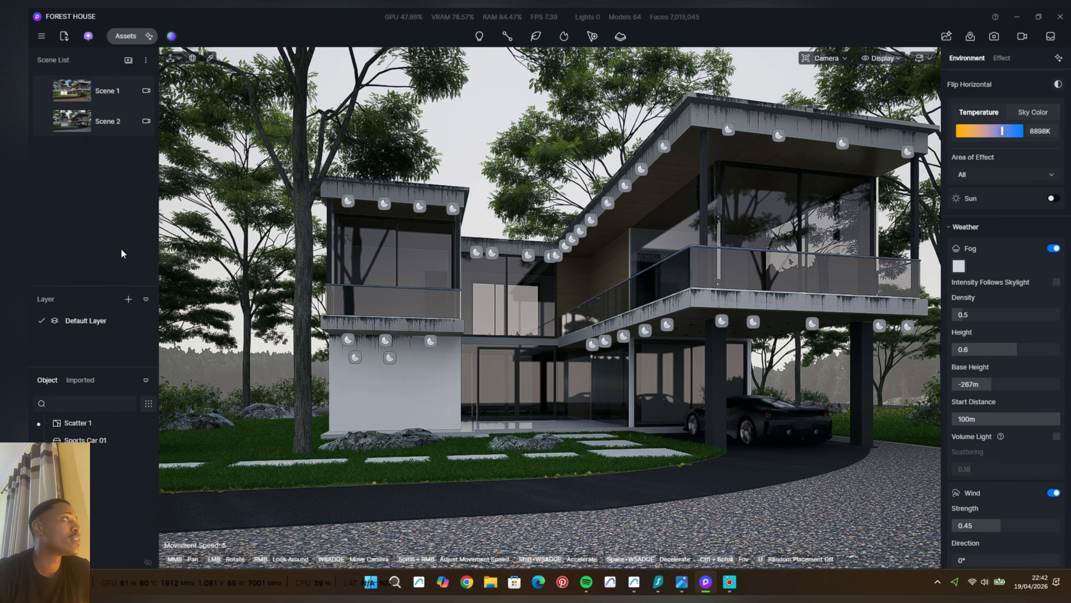
scroll(730, 372, up, 5)
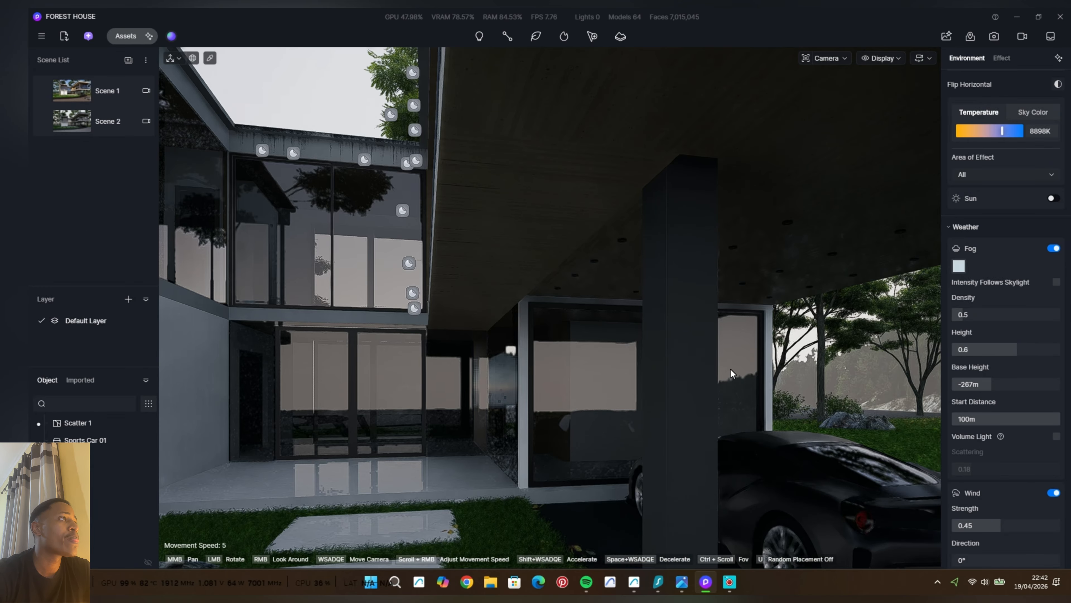
scroll(746, 349, up, 5)
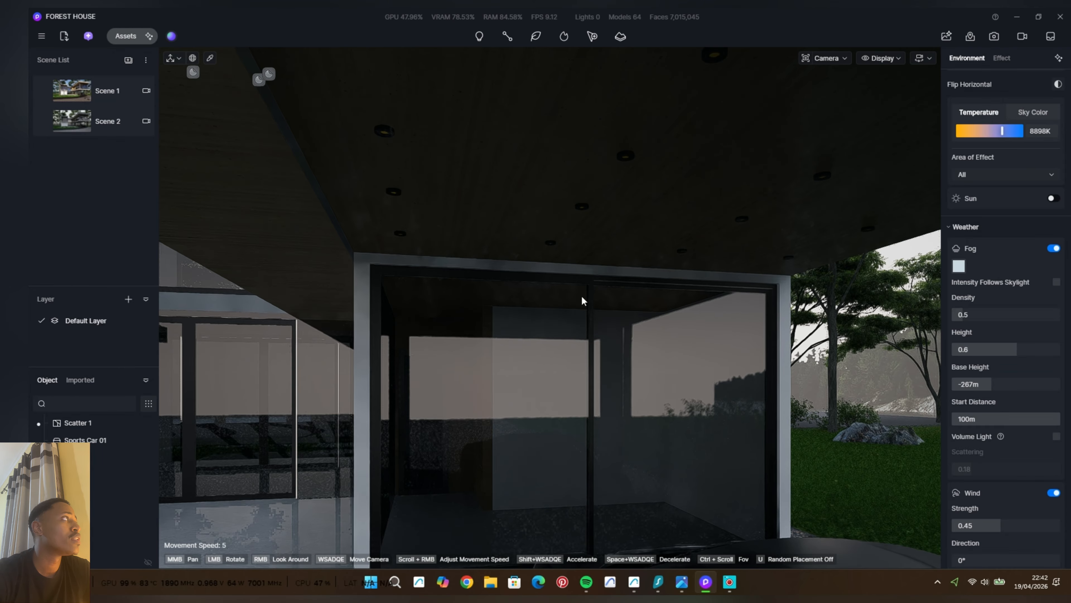
scroll(369, 145, up, 3)
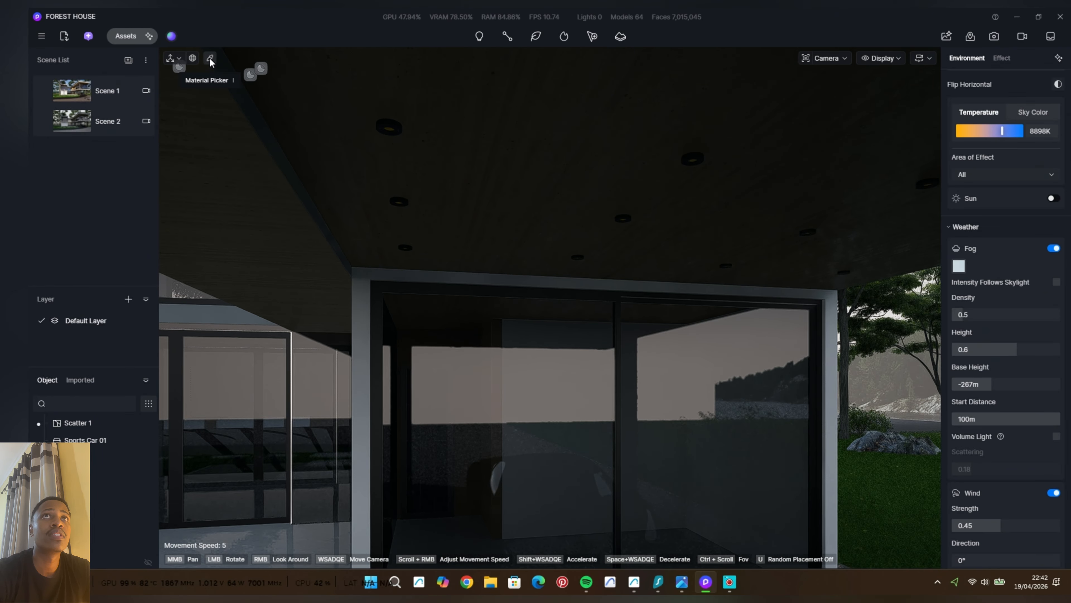
scroll(390, 123, up, 3)
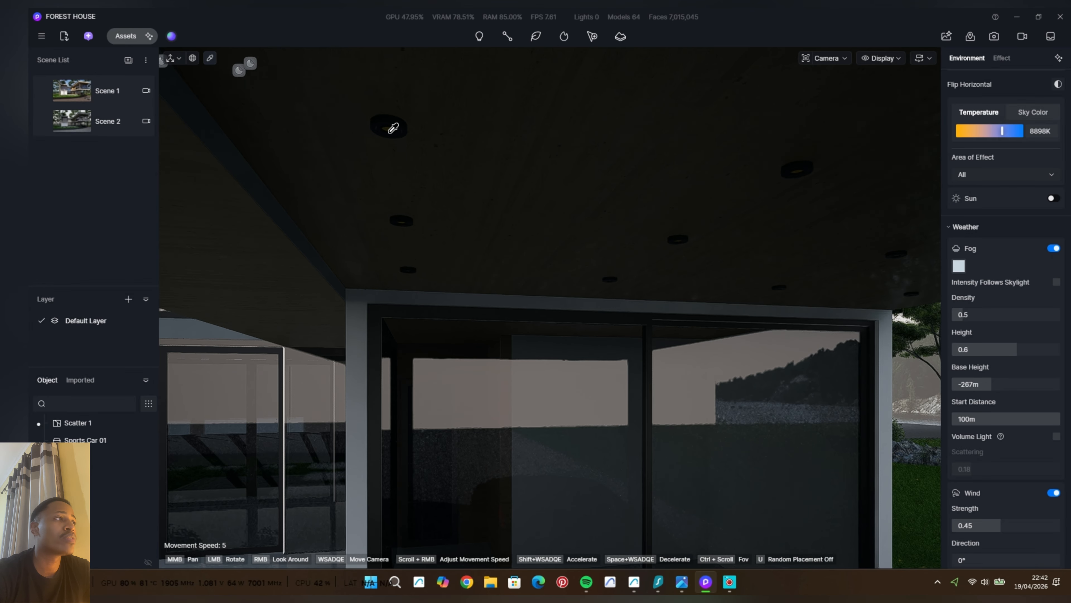
click(392, 128)
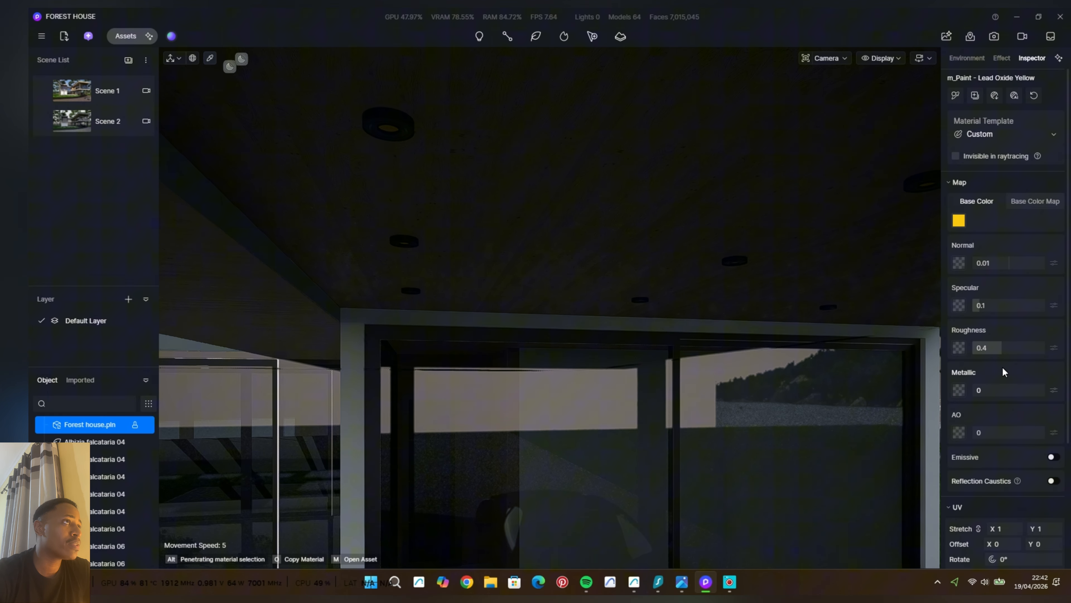
click(1053, 457)
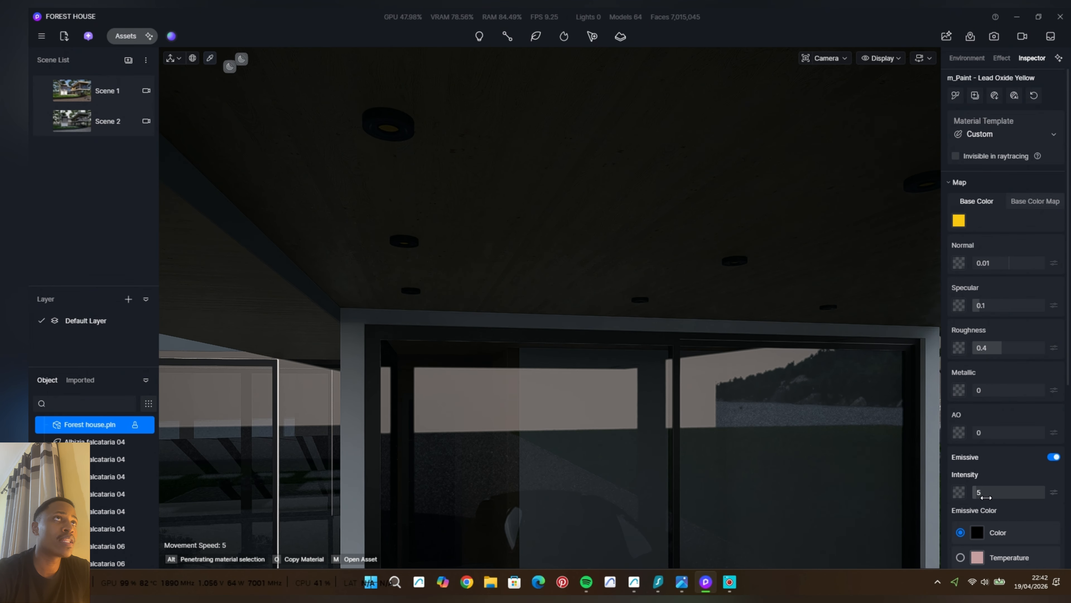
scroll(986, 508, down, 1)
scroll(987, 509, down, 2)
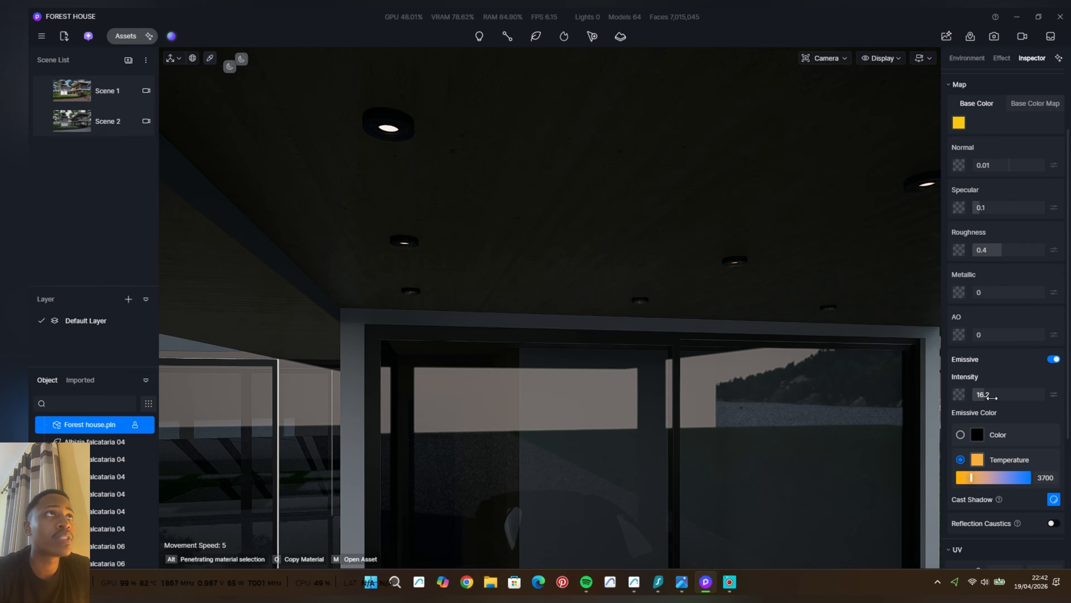
Return to the Scene 2 view, and switch to Scene 1 with the house model deselected.
click(99, 122)
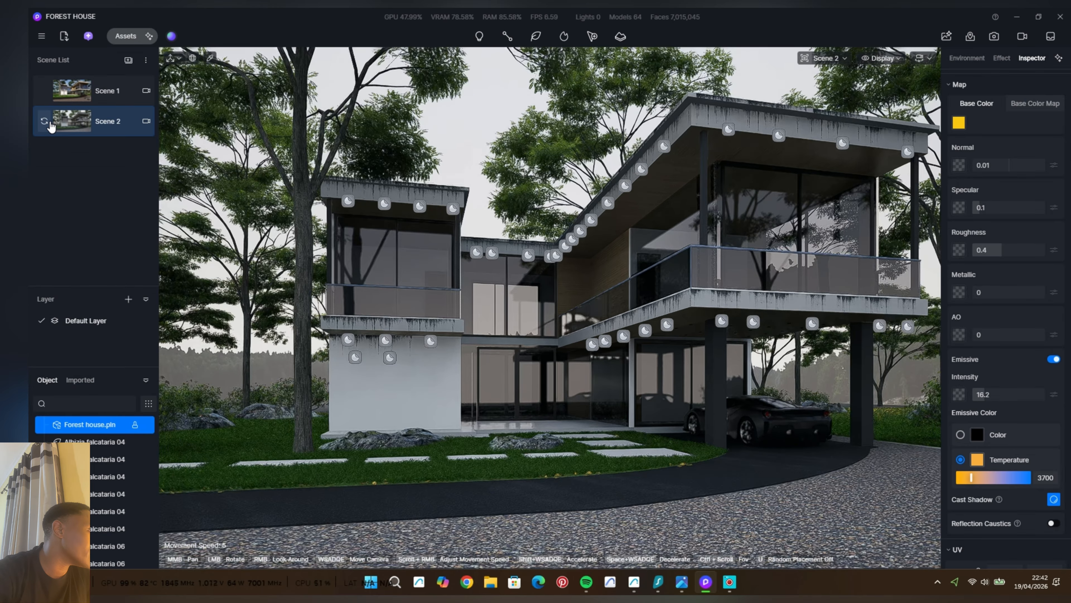
click(72, 91)
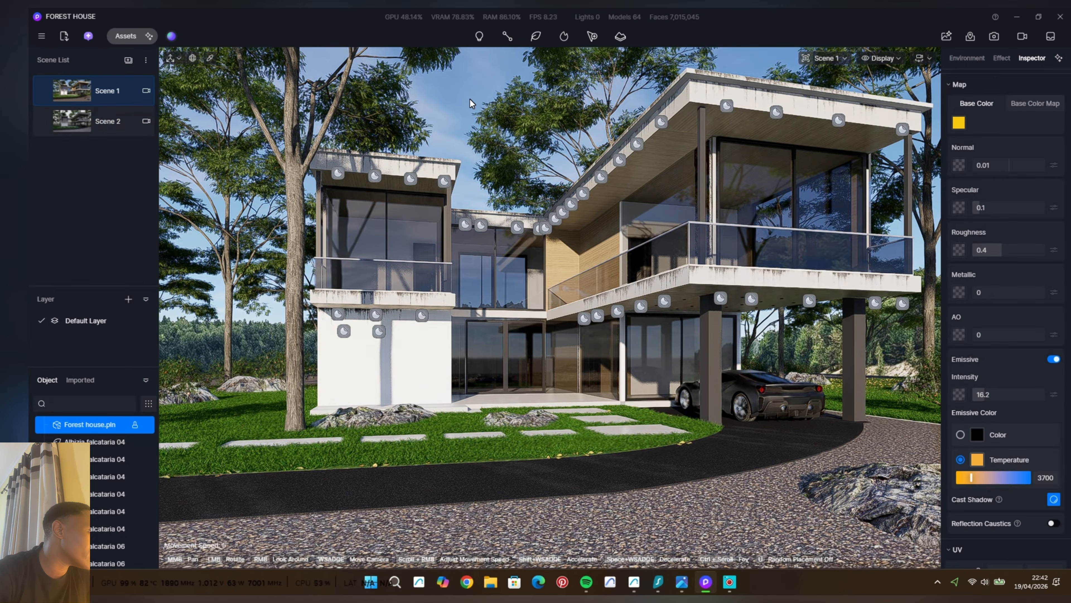
click(470, 99)
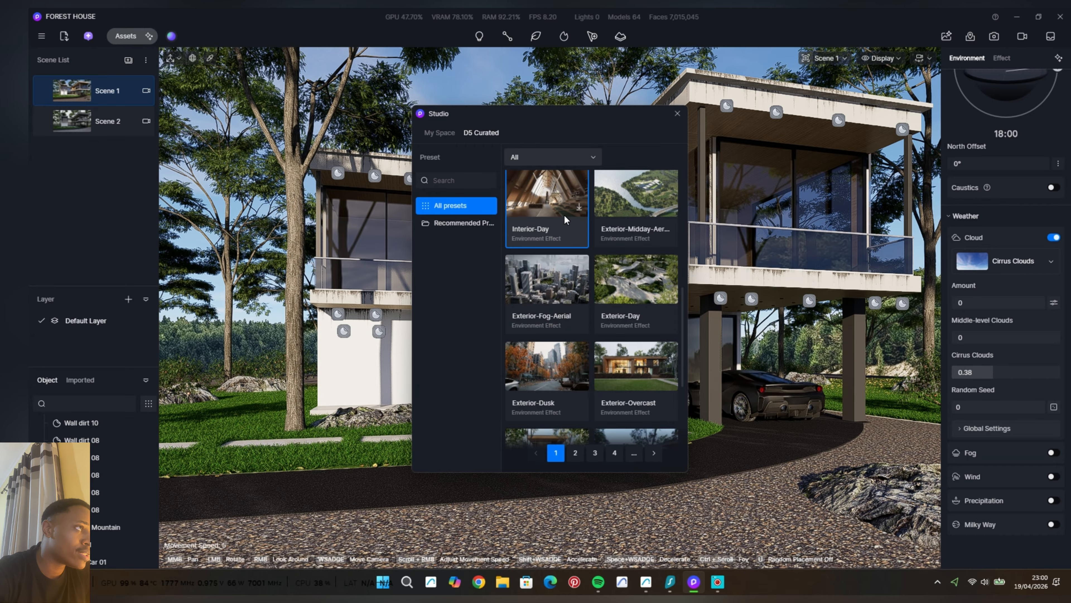
Apply the Exterior-Dusk preset from the D5 Curated collection and store the result as a new scene below Scene 1.
click(565, 219)
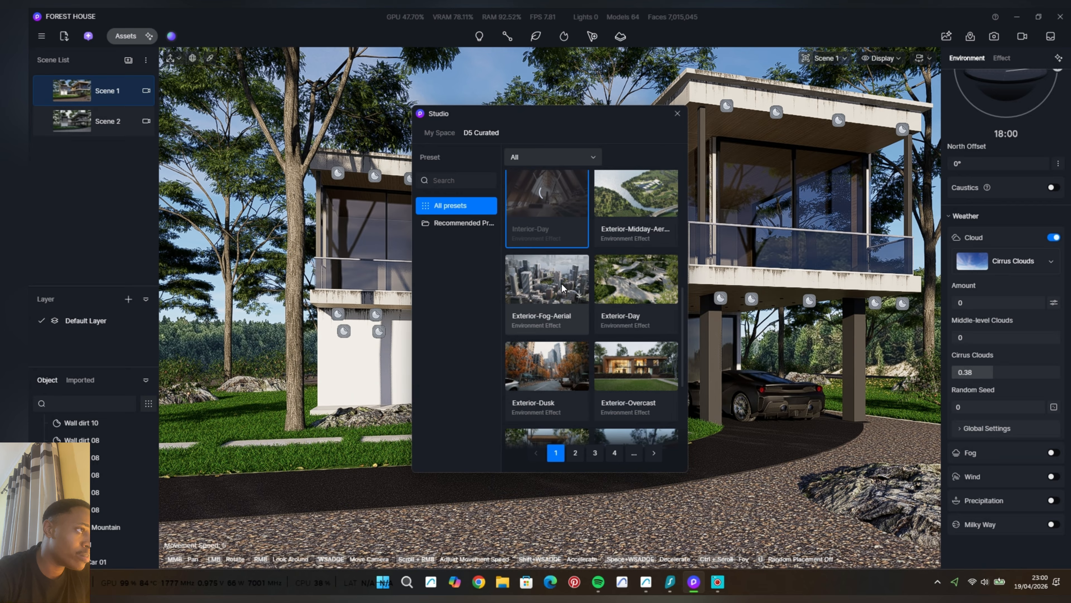
click(564, 367)
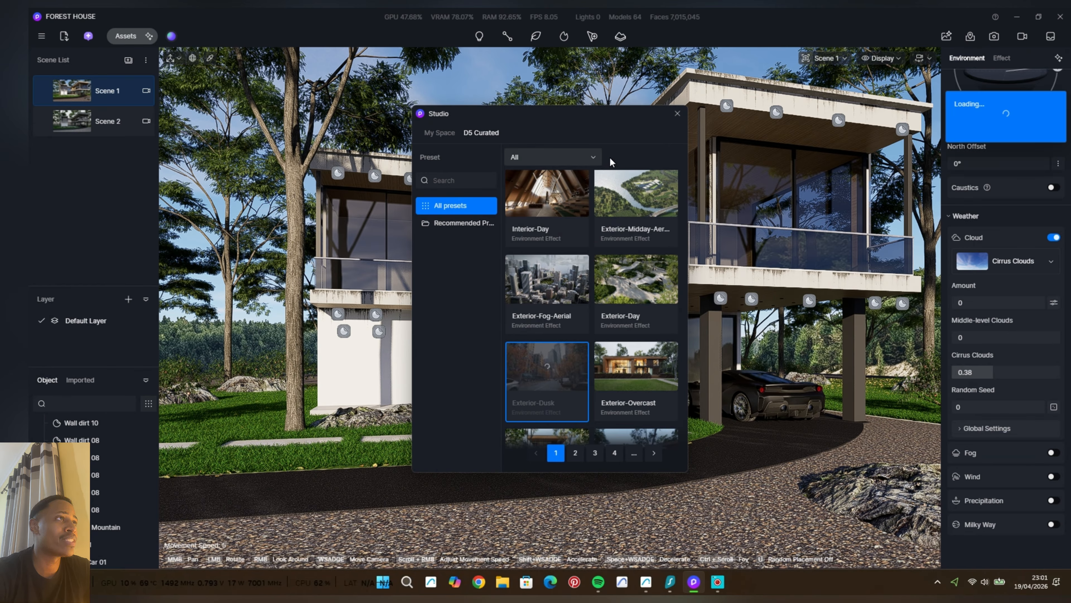
drag(582, 114, 594, 294)
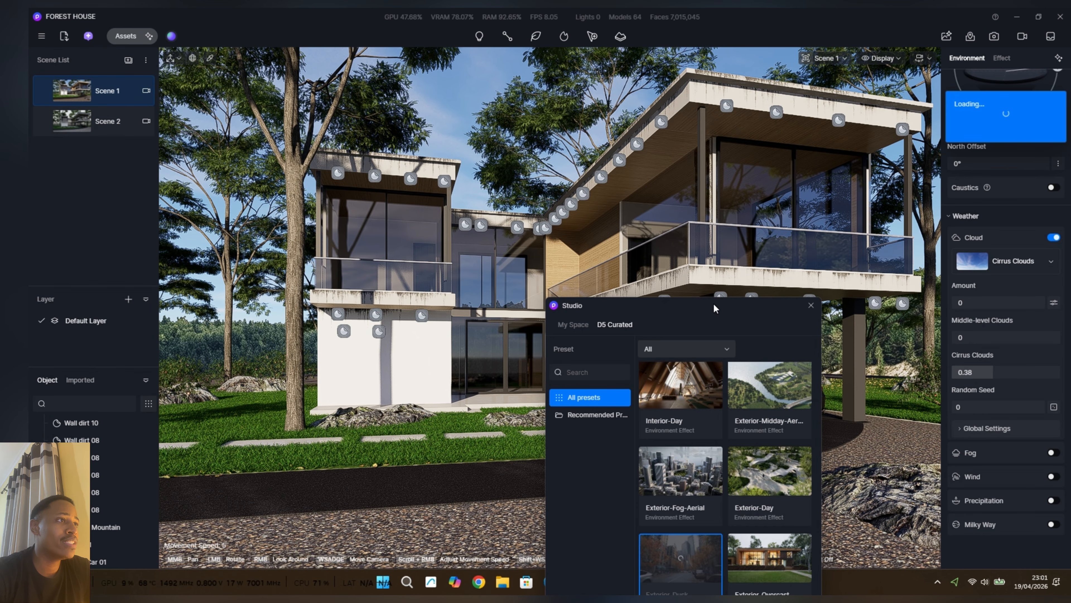
drag(714, 305, 732, 274)
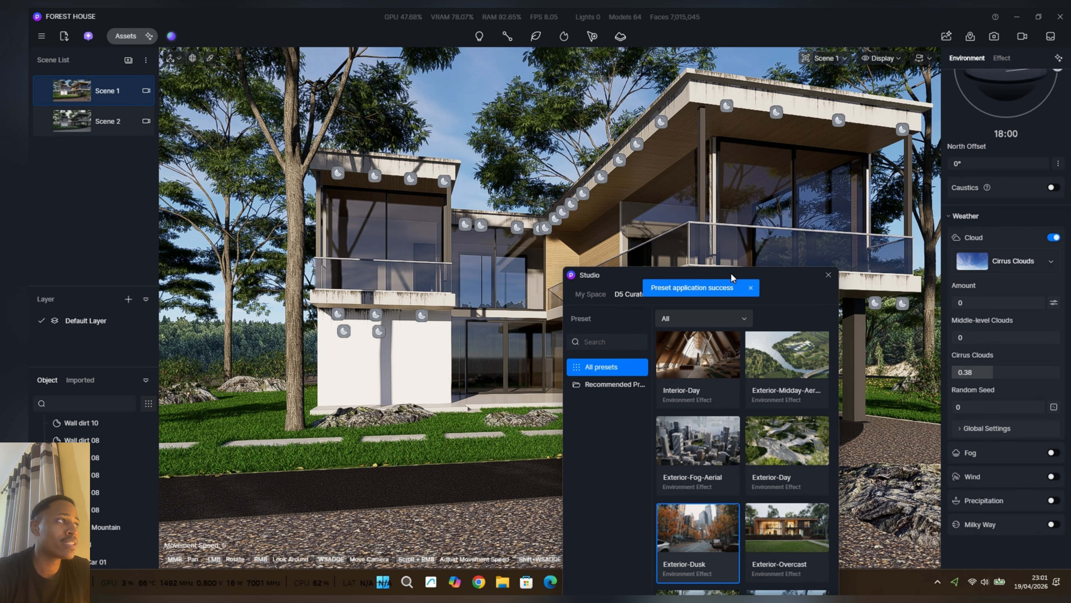
drag(731, 274, 734, 264)
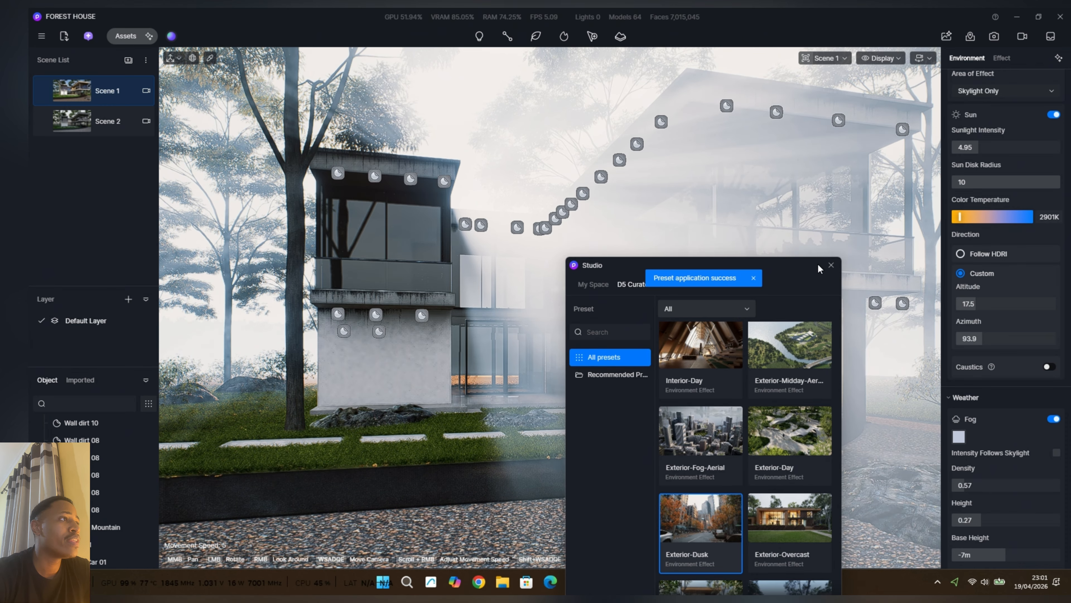
click(831, 265)
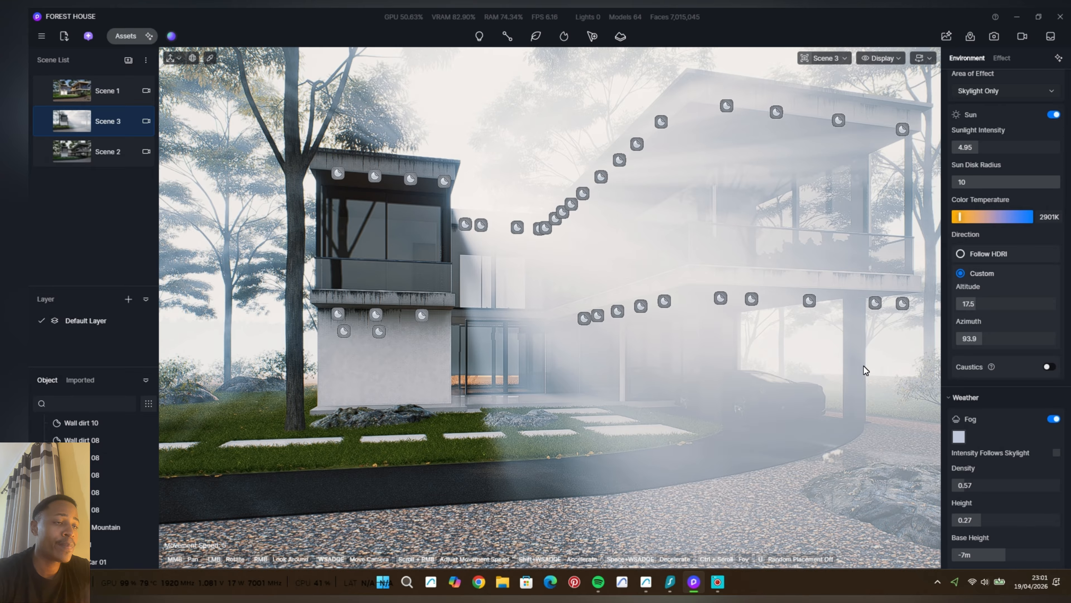
Set Scene 3's sun azimuth to 74.3, and its HDRI sky to skylight and background 0.030 with 108° rotation.
drag(989, 339, 979, 340)
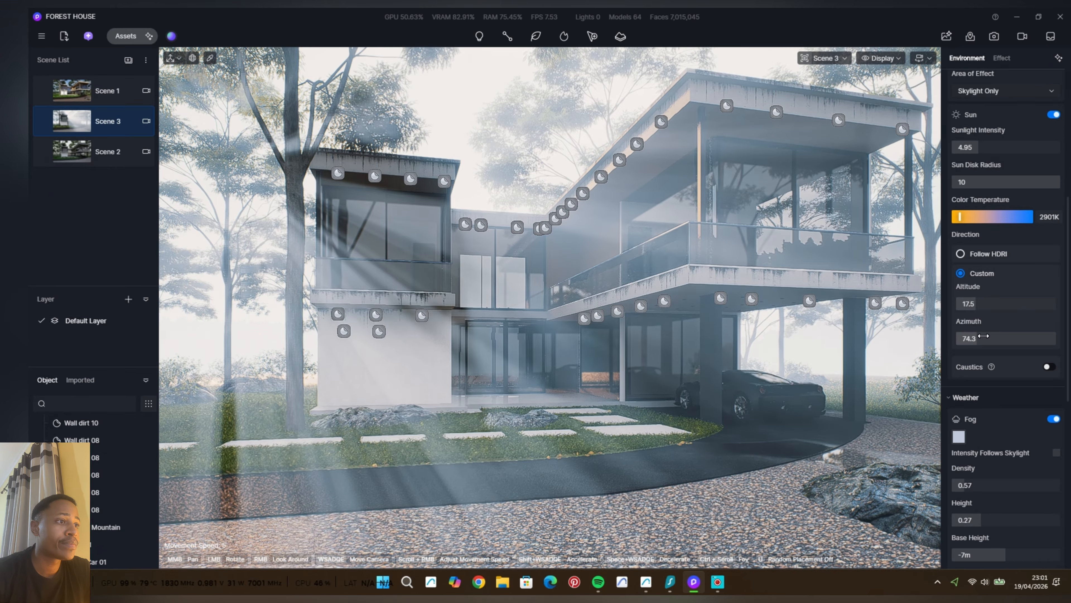
scroll(988, 350, up, 5)
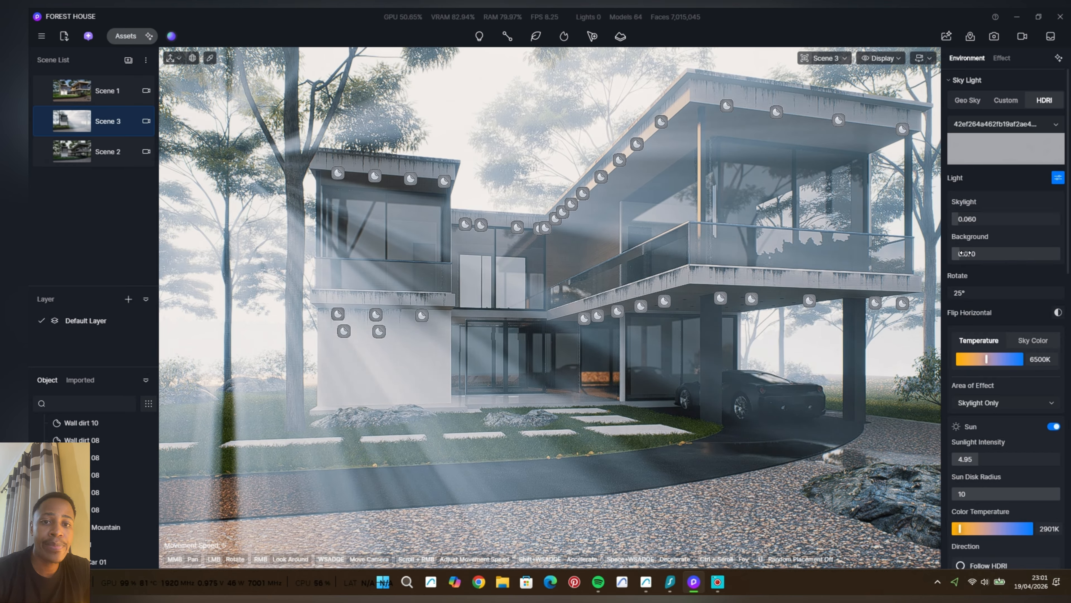
drag(970, 253, 963, 254)
click(1058, 177)
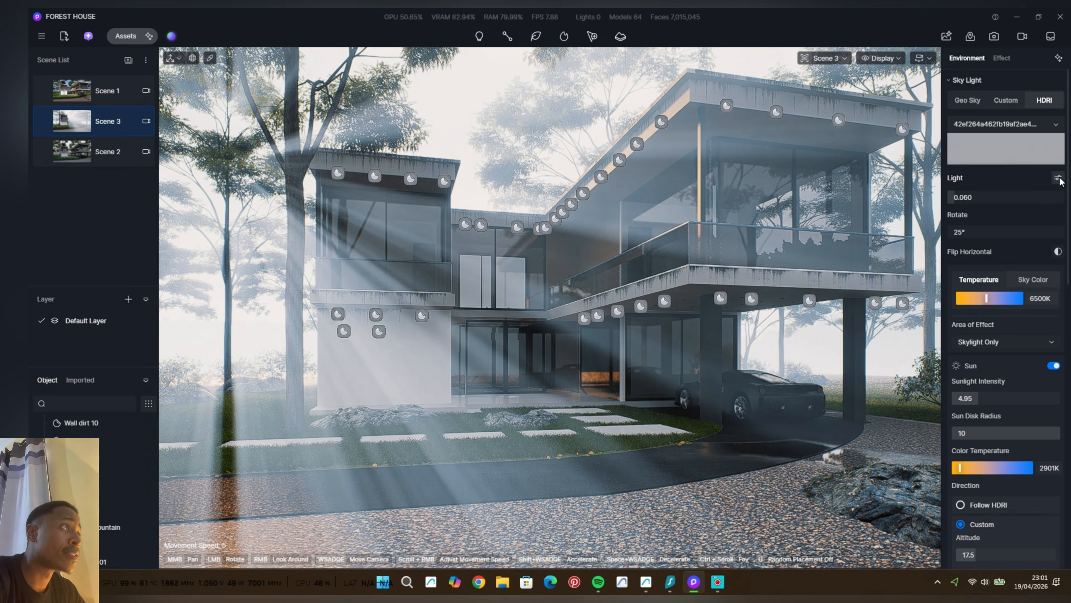
drag(962, 203, 976, 232)
click(1058, 177)
Reduce the sunlight intensity to 1.75 and the sun disk radius to 1.3.
scroll(1012, 274, down, 3)
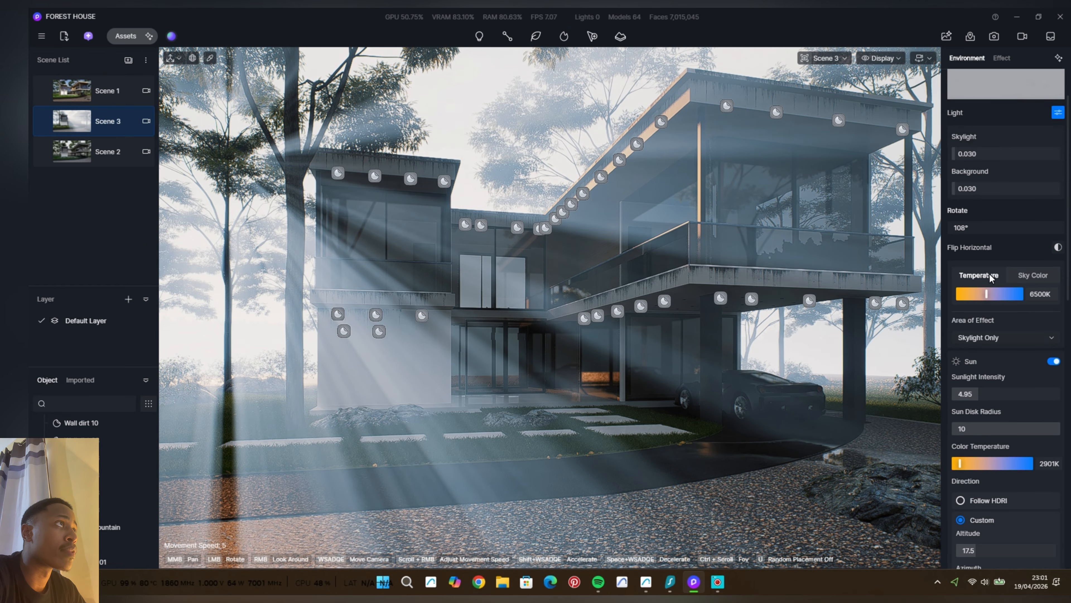
drag(969, 298, 965, 298)
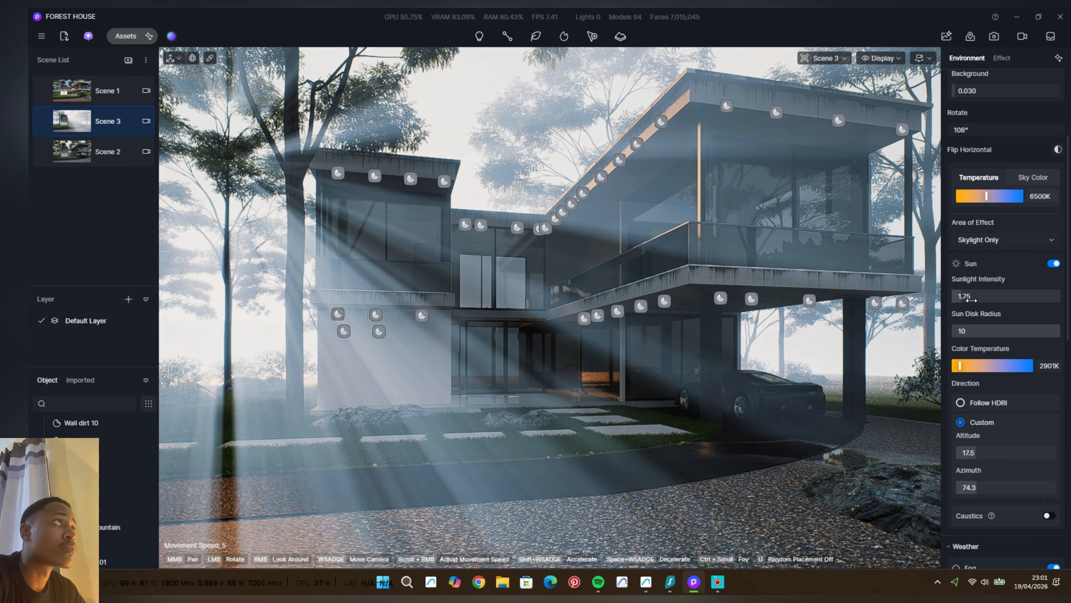
drag(1029, 331, 977, 334)
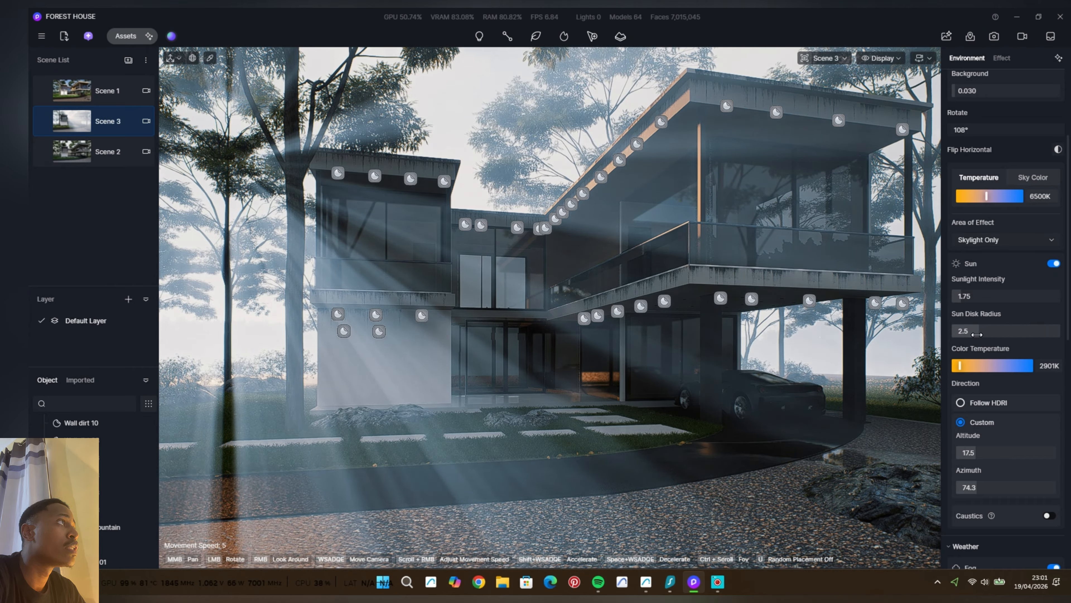
Set the fog density to 0.61 and change the fog colour to a neutral light grey.
scroll(969, 338, down, 6)
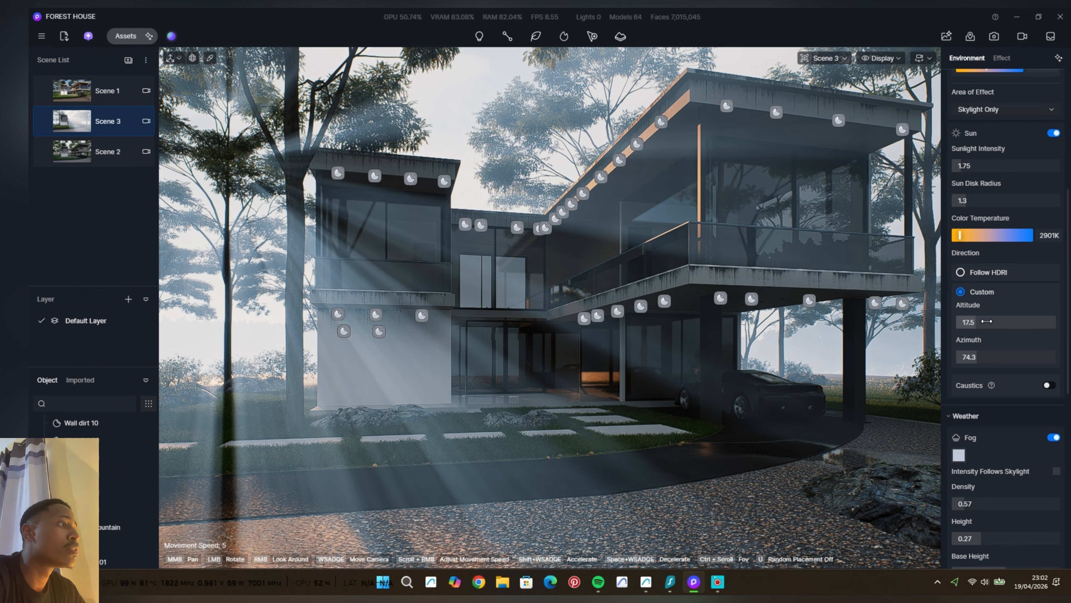
drag(969, 374, 971, 377)
click(959, 325)
drag(840, 300, 838, 307)
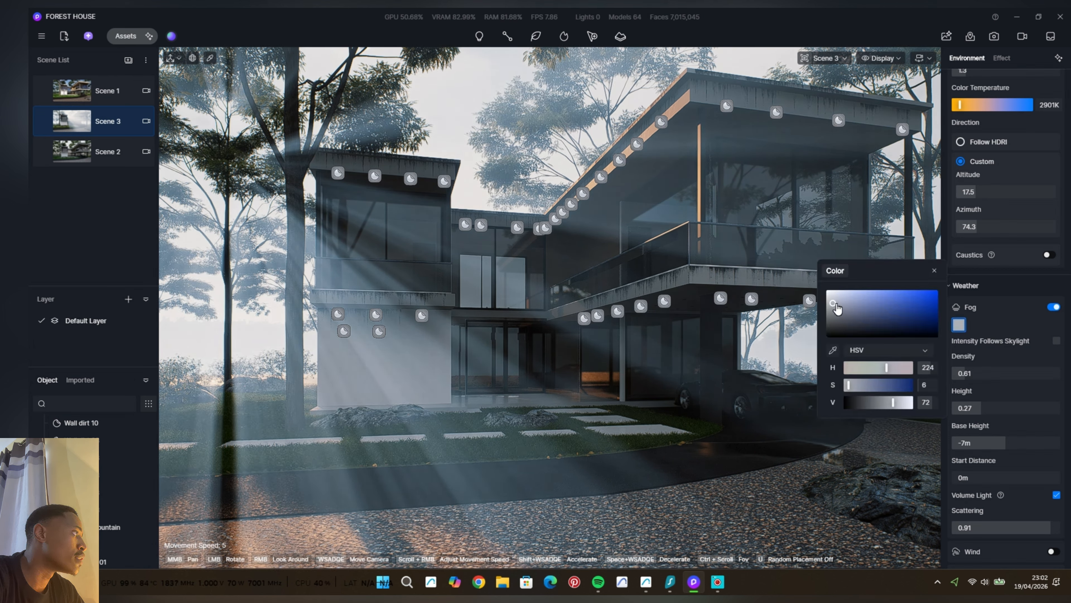
click(959, 324)
Set the fog height to 0.1, its base height to 3 m and its start distance to 4 m.
drag(987, 408, 981, 408)
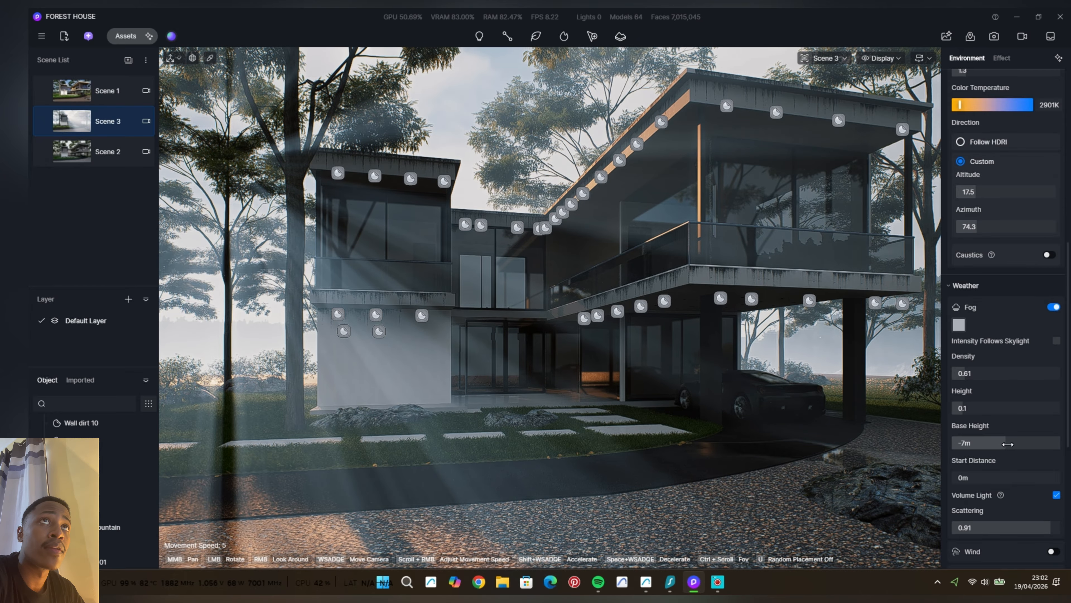
drag(1006, 445, 1025, 481)
drag(1012, 445, 1010, 447)
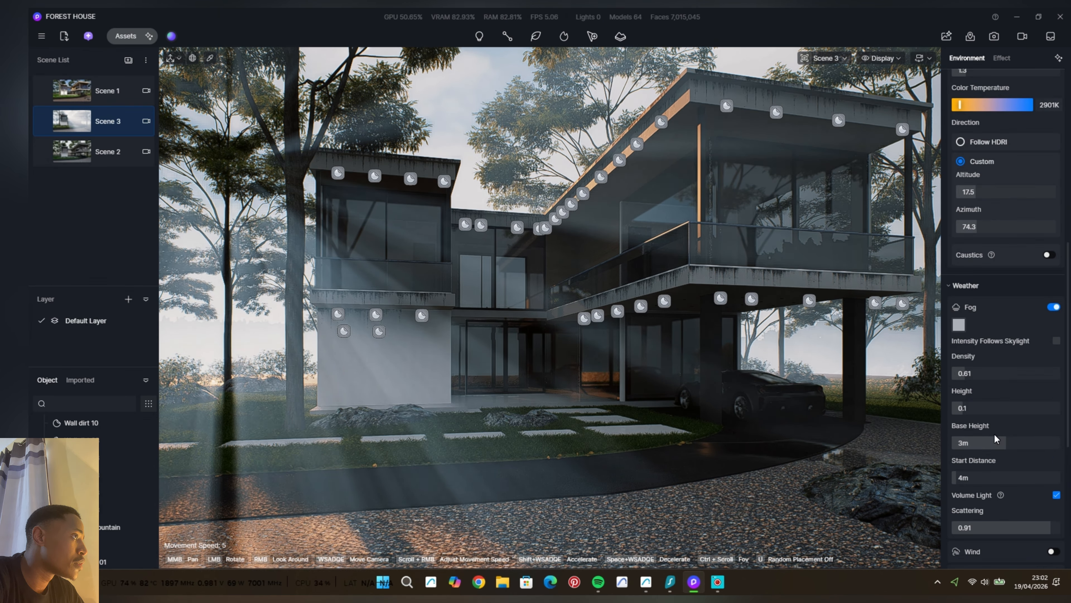
Thin the fog to density 0.56 and height 0.07, and set the volume light scattering to 0.46.
drag(970, 407, 970, 379)
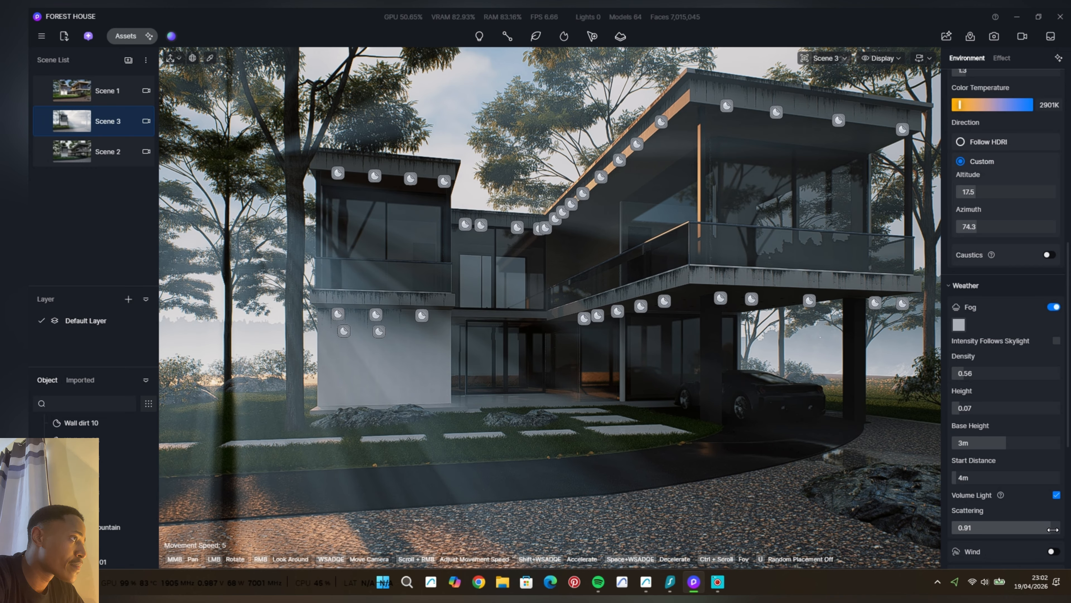
drag(1053, 530, 1012, 527)
scroll(998, 490, down, 1)
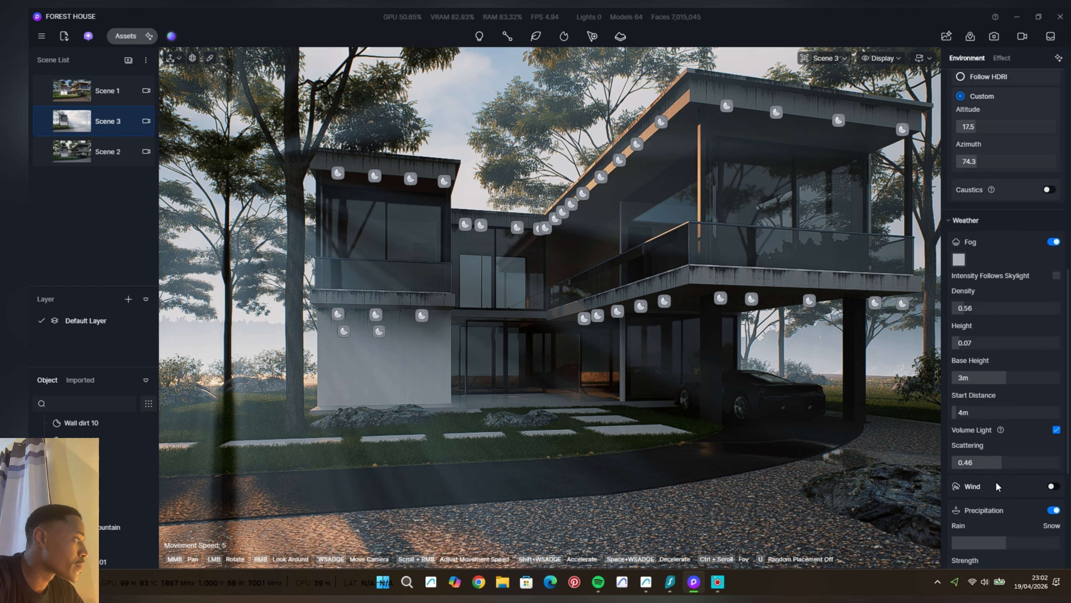
Warm the post-processing white balance to 7315 and update Scene 3 with the current look.
scroll(998, 485, up, 5)
scroll(1015, 216, up, 3)
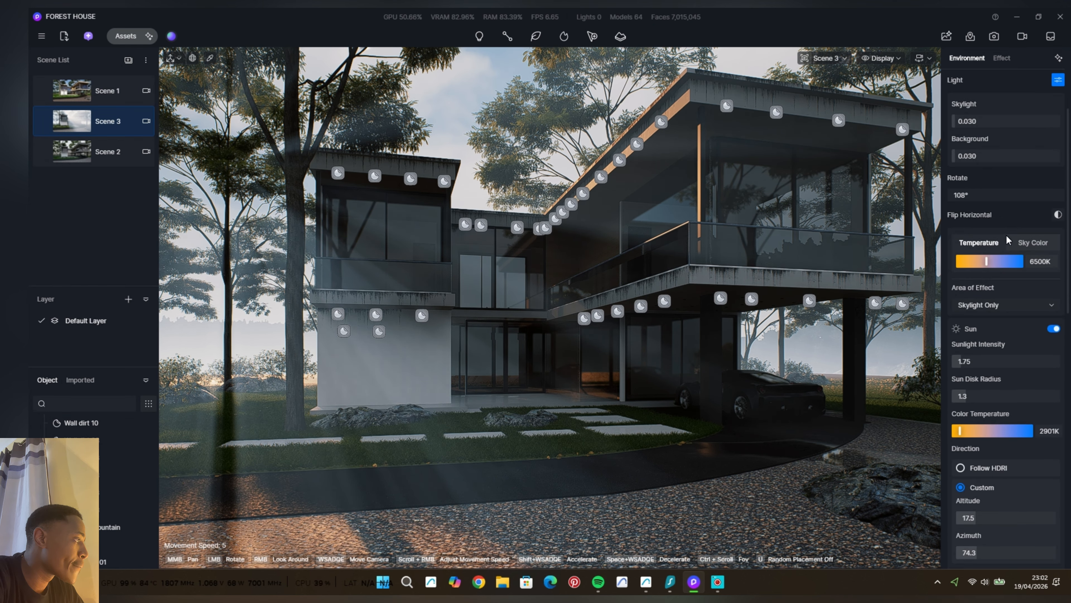
scroll(981, 269, up, 2)
click(1002, 58)
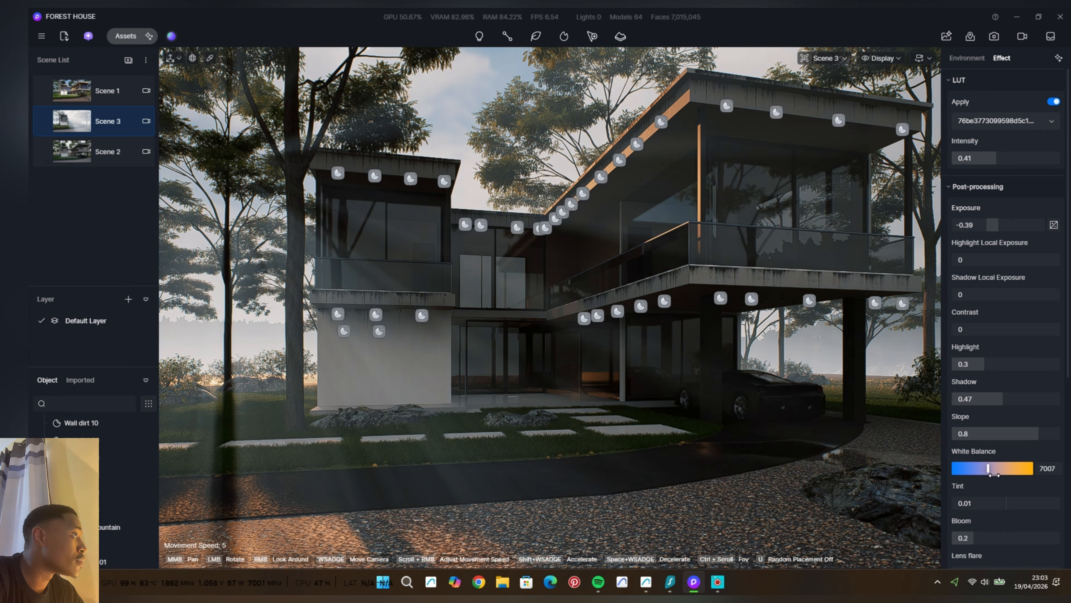
drag(994, 475, 996, 476)
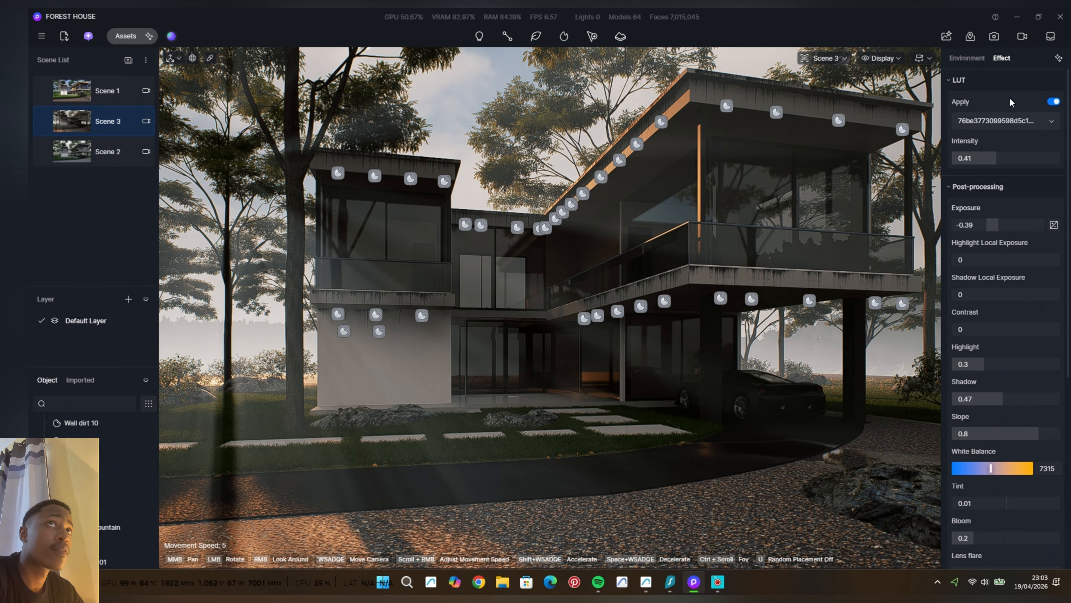
Try a sun direction of altitude 24.8 and azimuth 99.7, and reload Scene 3's saved settings.
click(967, 57)
scroll(991, 401, down, 3)
scroll(989, 397, down, 3)
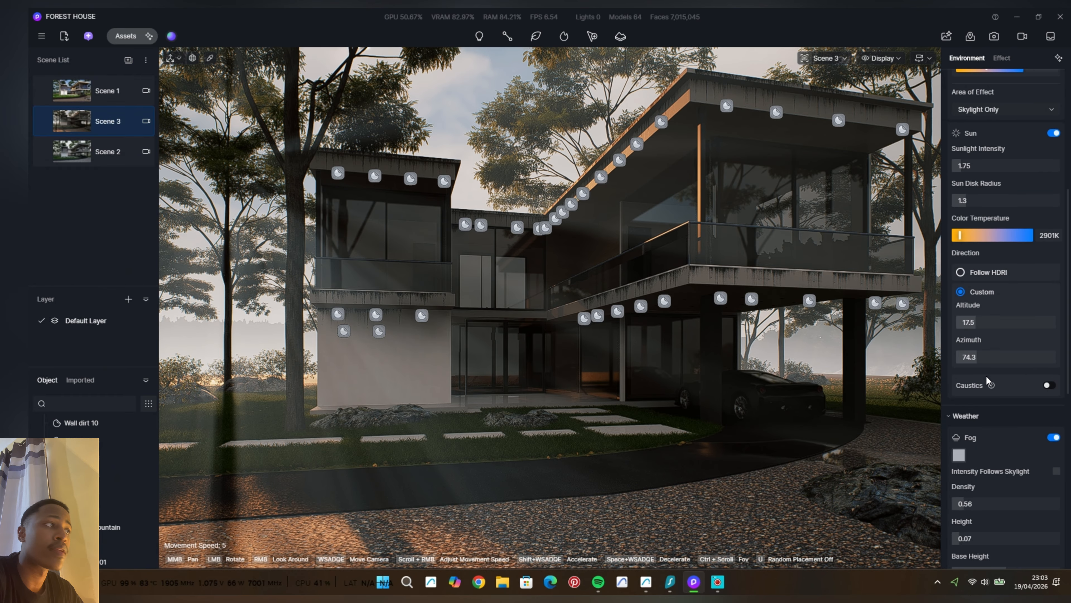
drag(988, 365, 979, 369)
mouse_move(980, 322)
mouse_down()
mouse_move(958, 337)
mouse_move(1057, 342)
mouse_move(969, 331)
mouse_move(983, 337)
mouse_up()
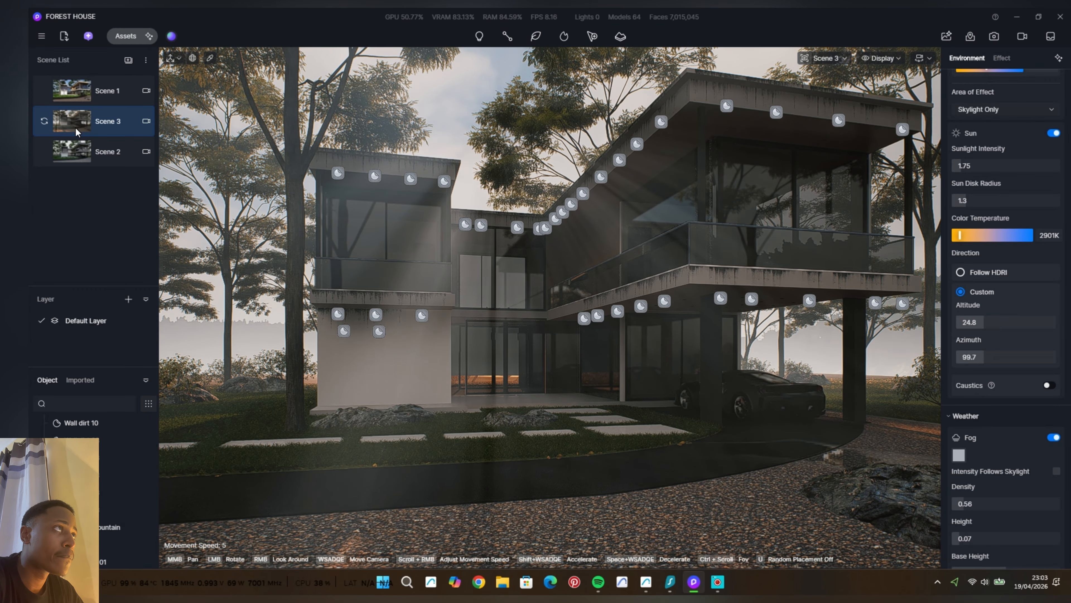
click(59, 125)
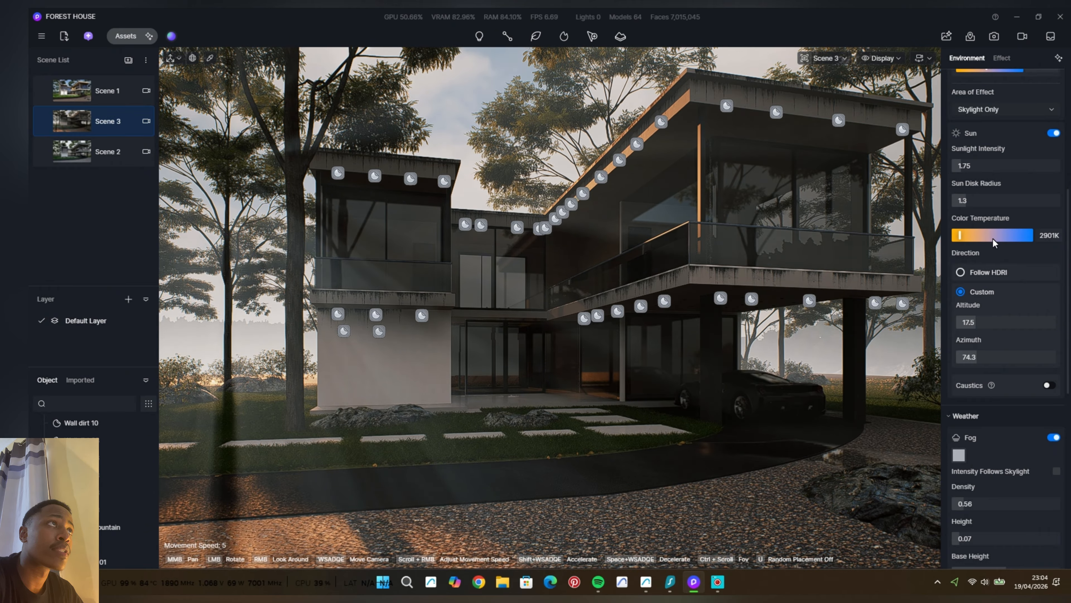
Switch the fog off and back on to compare Scene 3 with and without it.
scroll(1008, 270, down, 10)
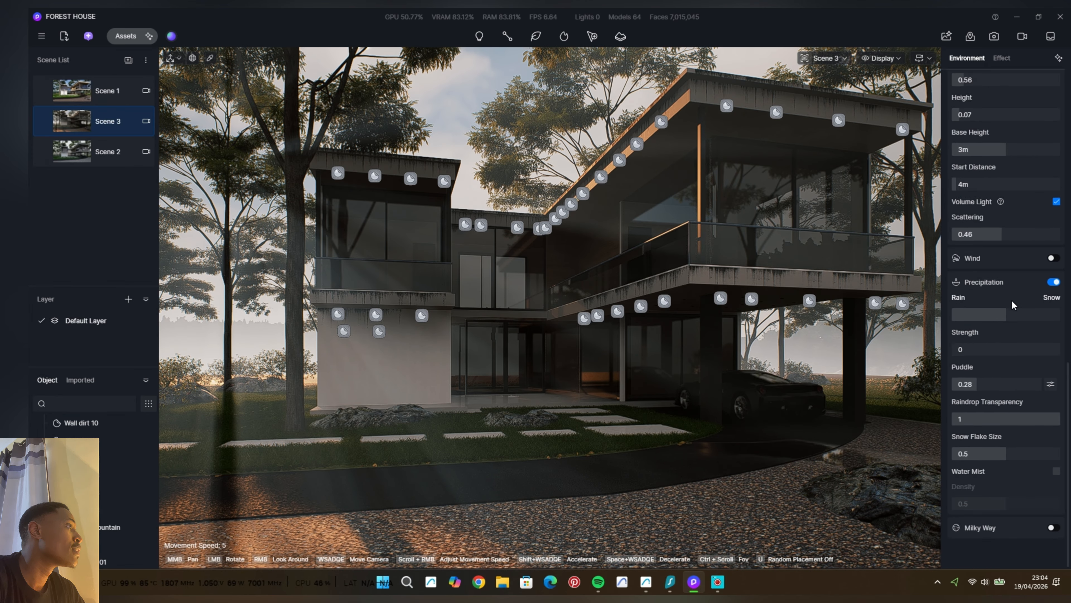
scroll(1016, 300, up, 8)
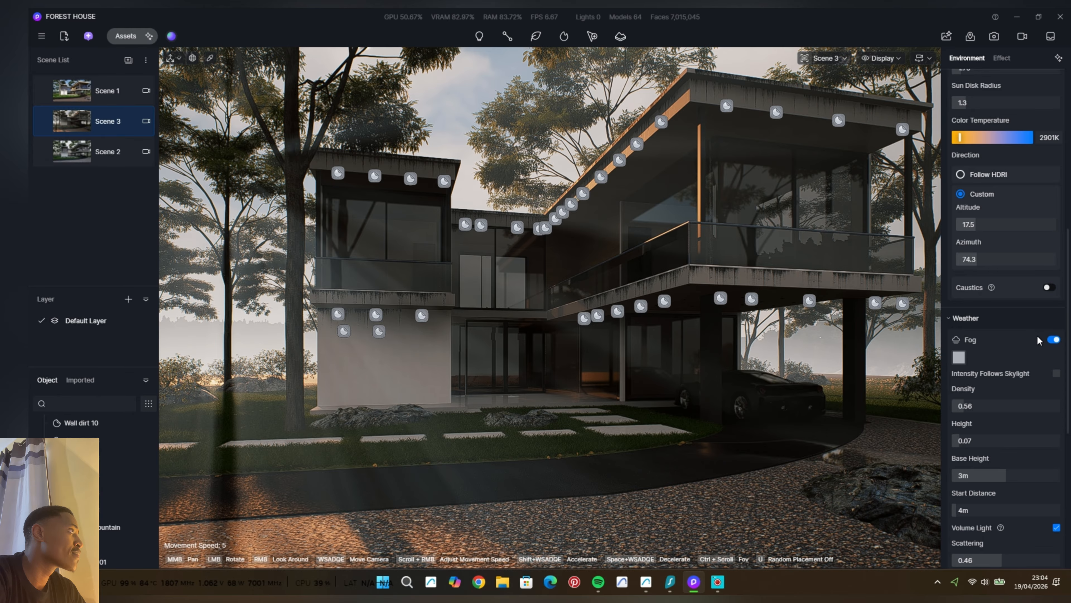
click(1052, 340)
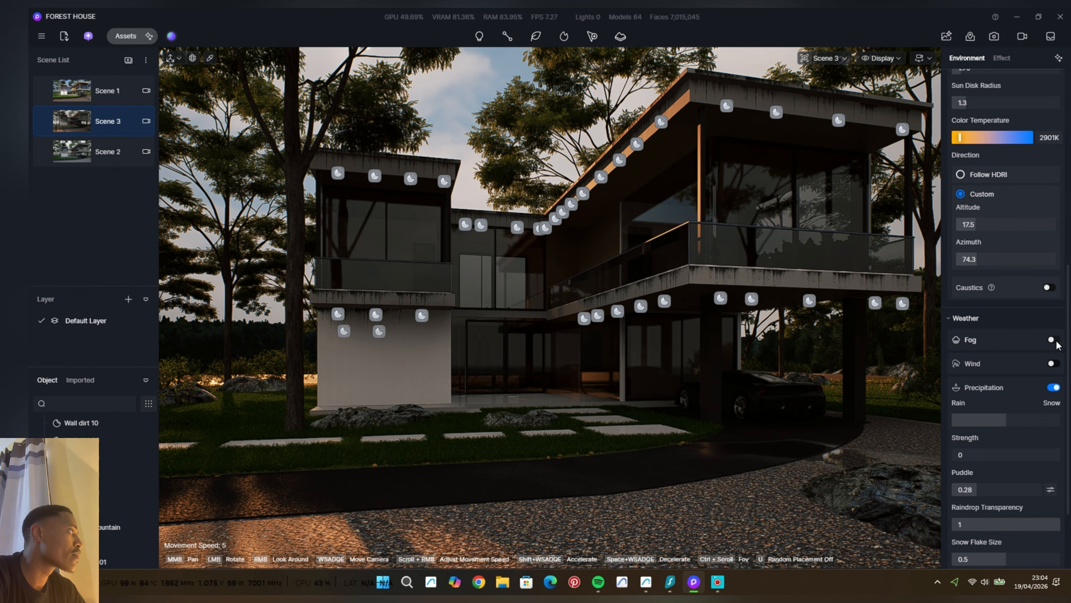
click(1053, 340)
Darken the fog colour to a neutral grey with HSV 224, 3, 51.
scroll(1018, 309, down, 5)
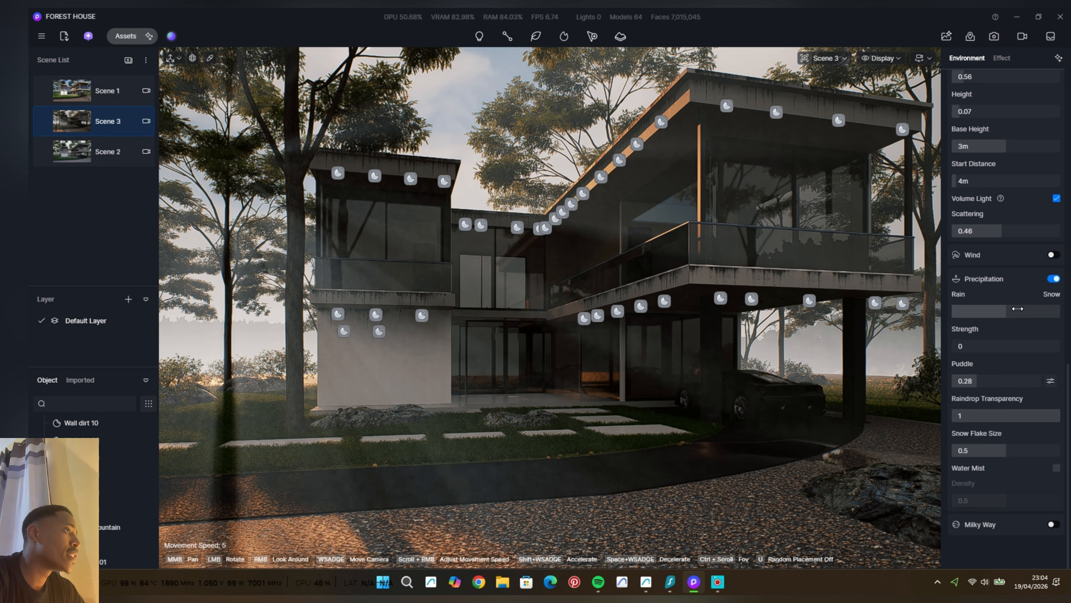
scroll(1000, 287, up, 1)
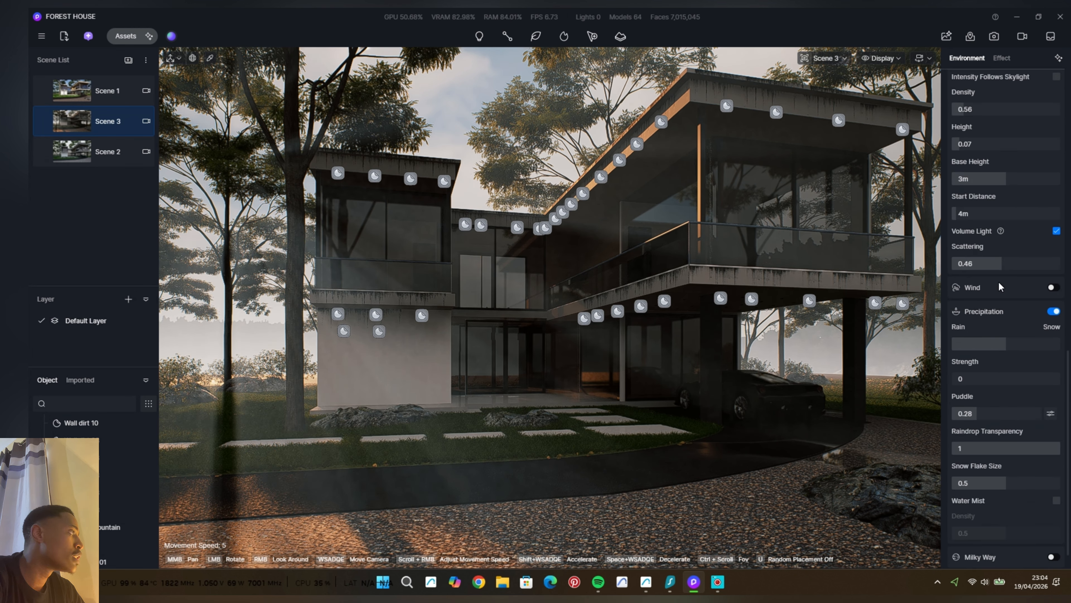
scroll(1000, 287, up, 1)
scroll(997, 289, up, 1)
click(958, 126)
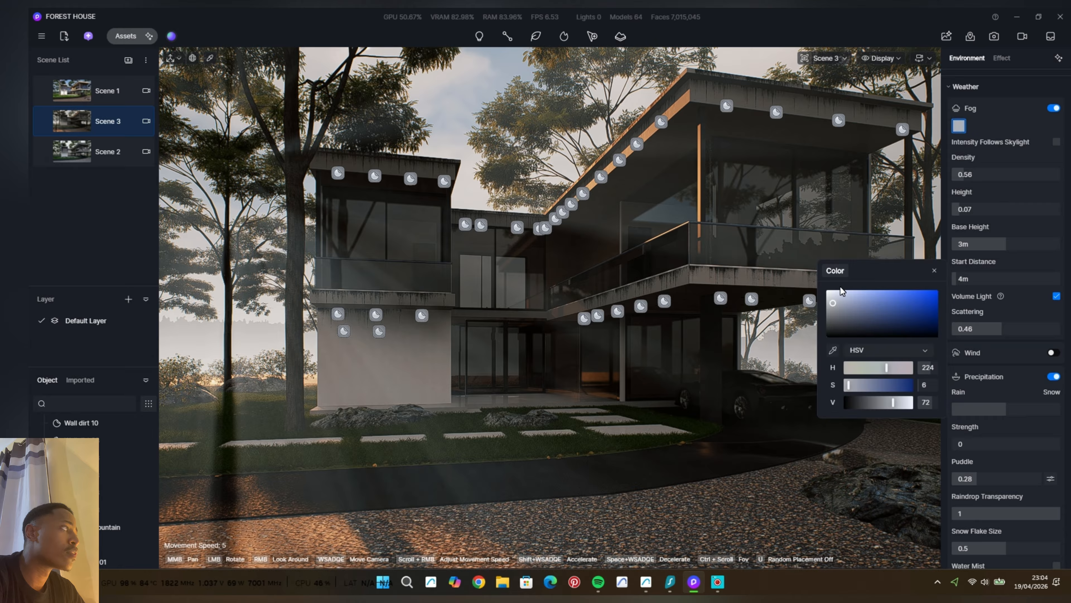
mouse_move(845, 312)
mouse_down()
mouse_move(846, 291)
mouse_move(835, 319)
mouse_up()
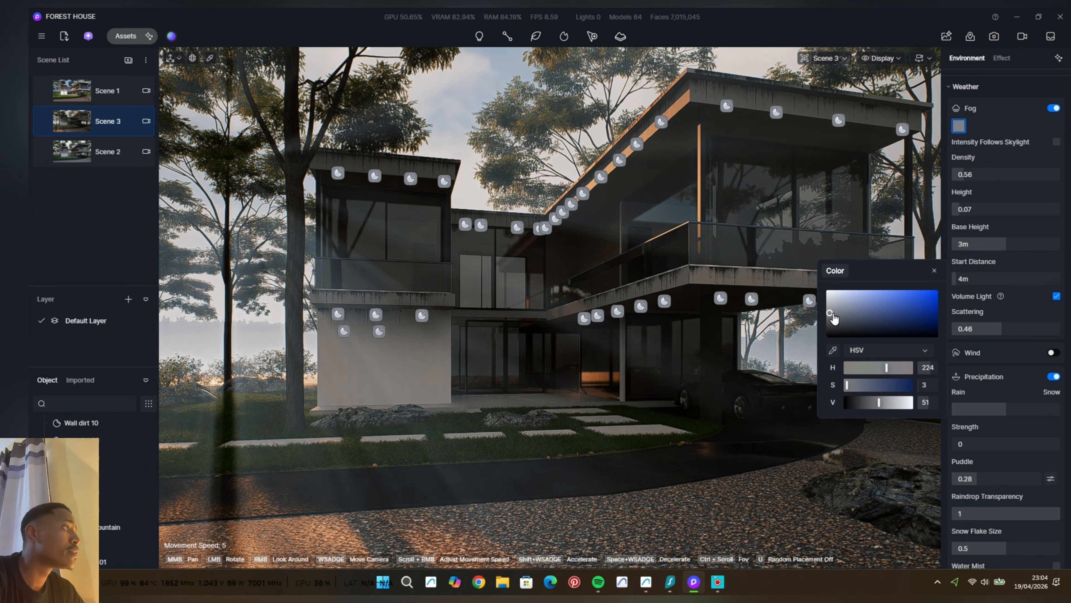
click(935, 270)
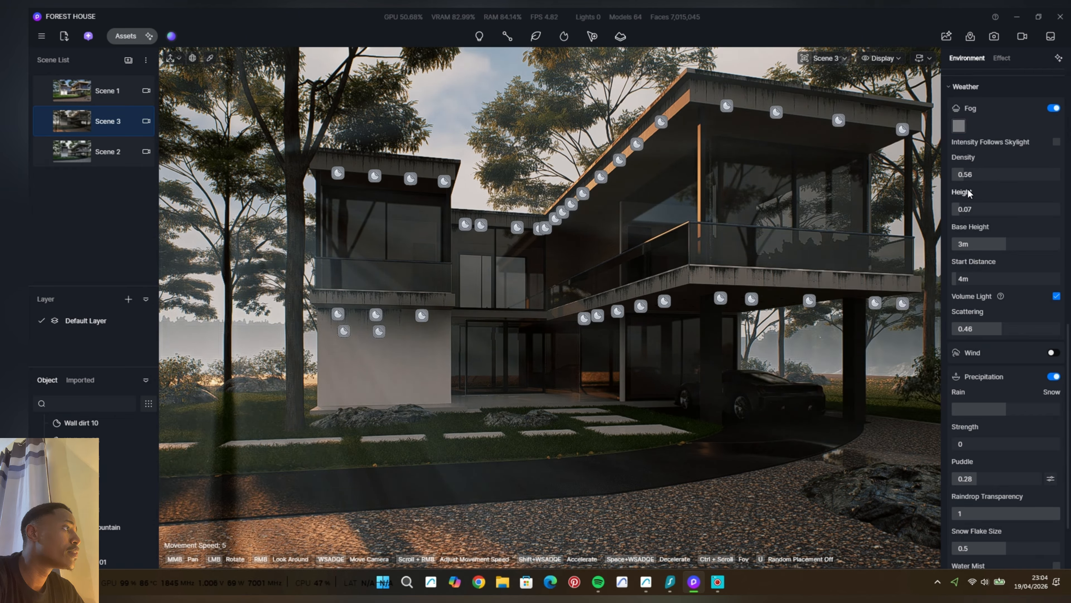
Set Scene 3's post-processing white balance to 7253 and test the highlight local exposure.
scroll(990, 252, up, 3)
scroll(989, 249, up, 8)
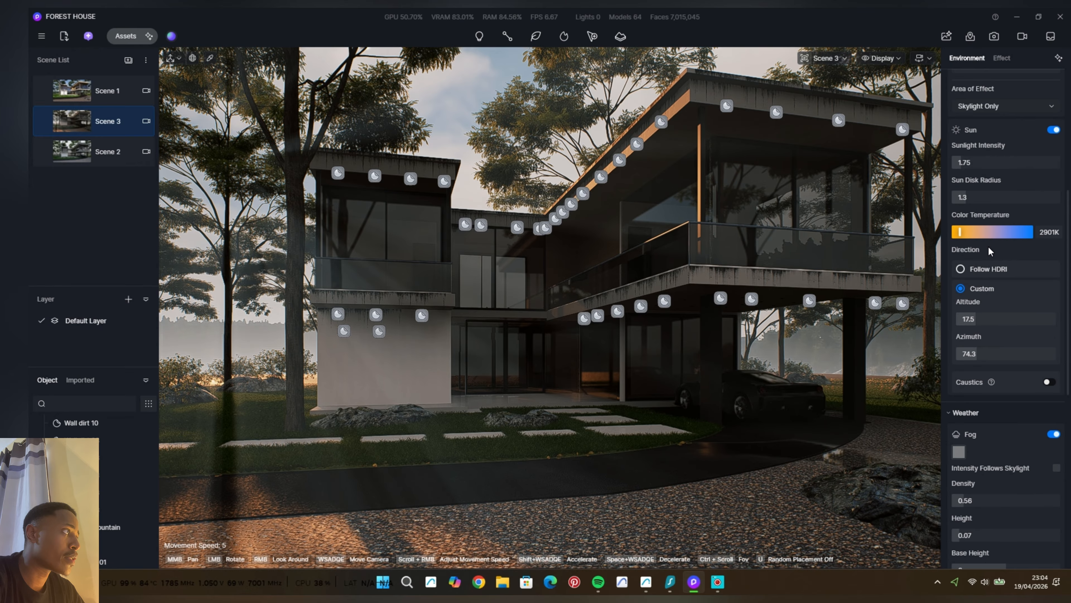
scroll(987, 246, up, 2)
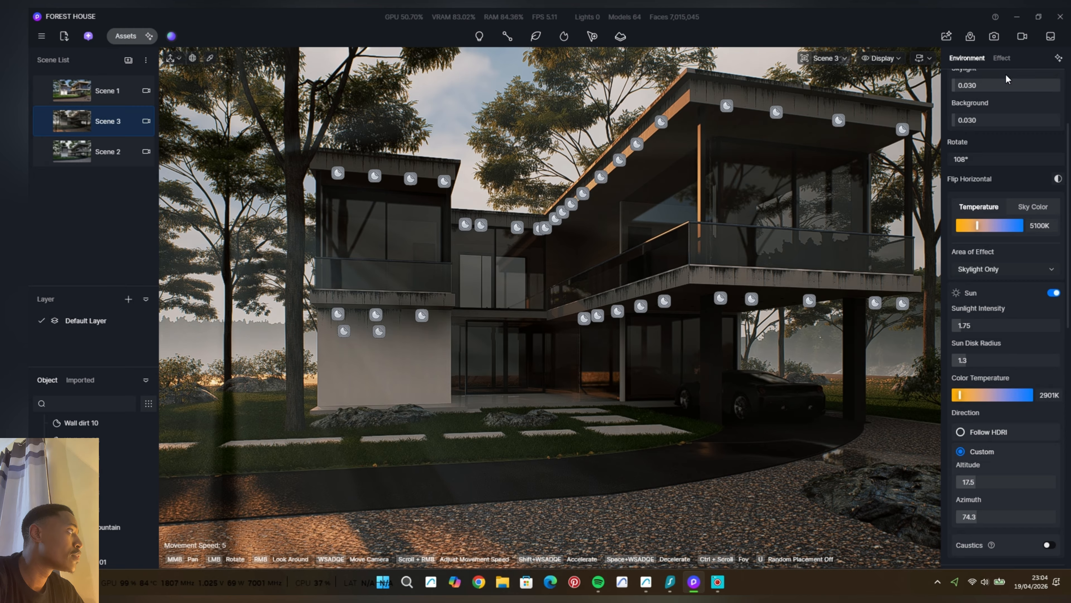
click(1002, 58)
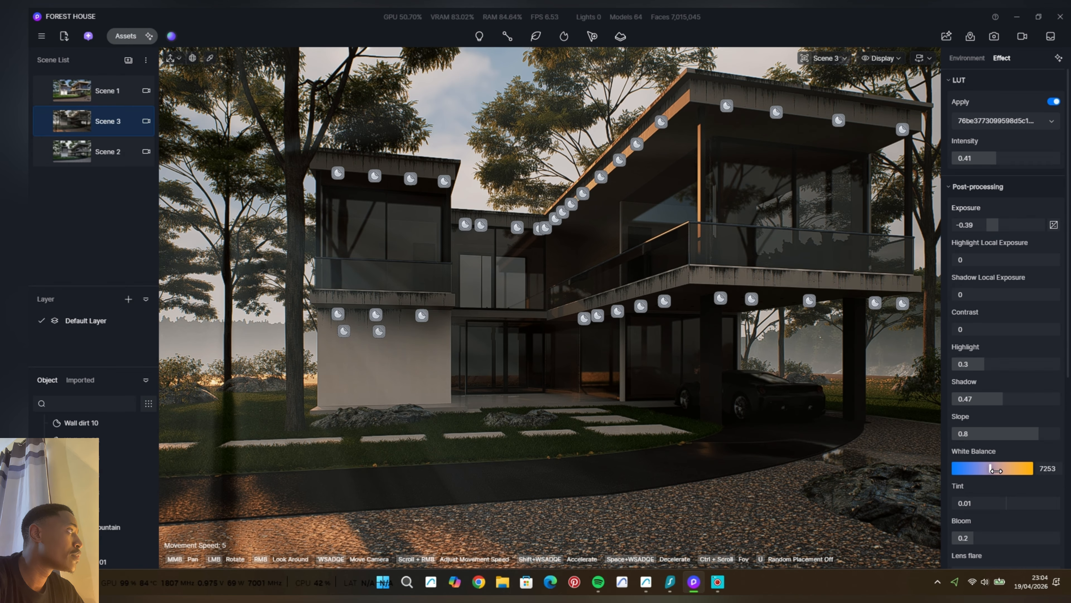
drag(993, 471, 995, 469)
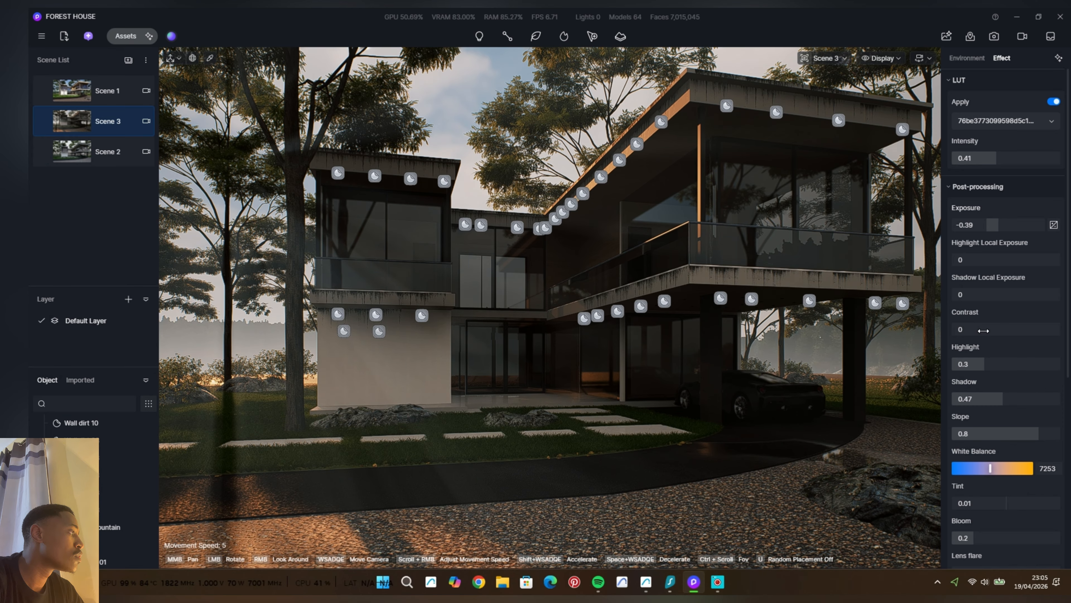
mouse_move(988, 266)
mouse_down()
mouse_move(1037, 264)
mouse_move(983, 276)
mouse_up()
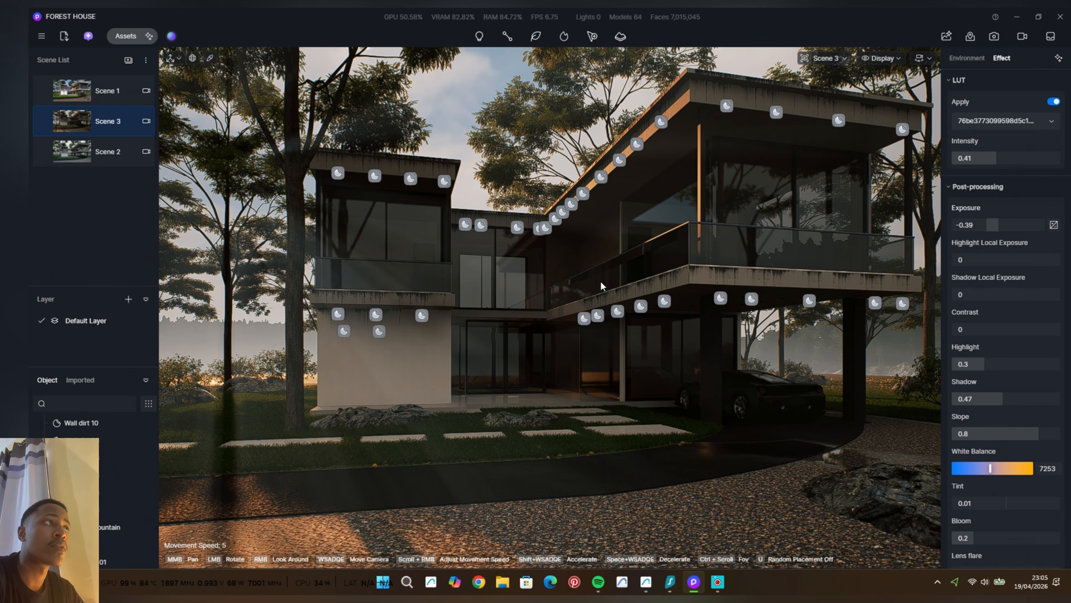
Load Scene 1 and compare its sky with the clouds switched off and on.
click(108, 90)
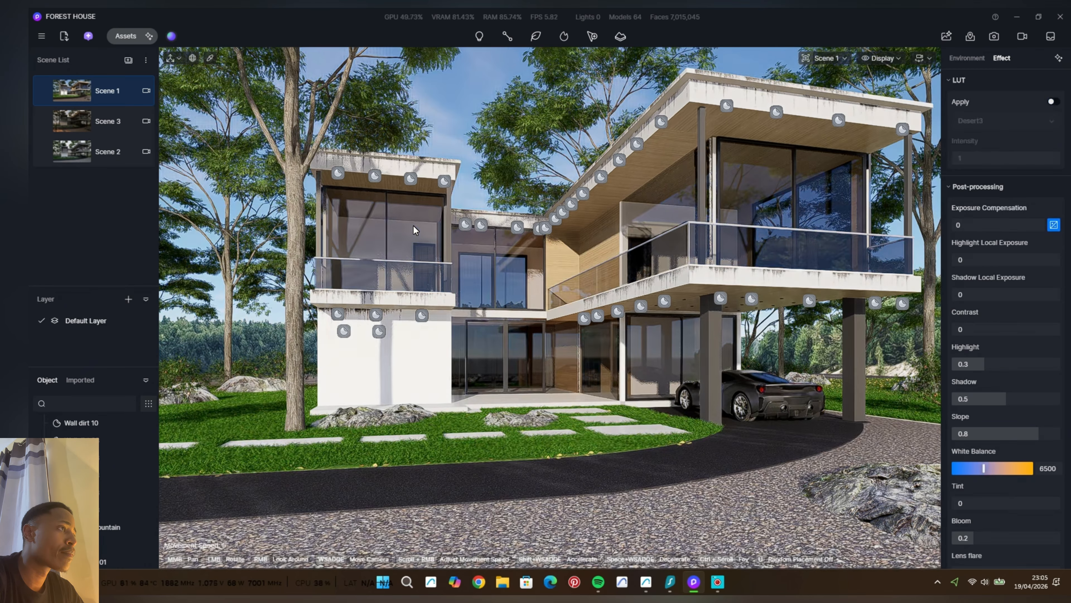
click(968, 59)
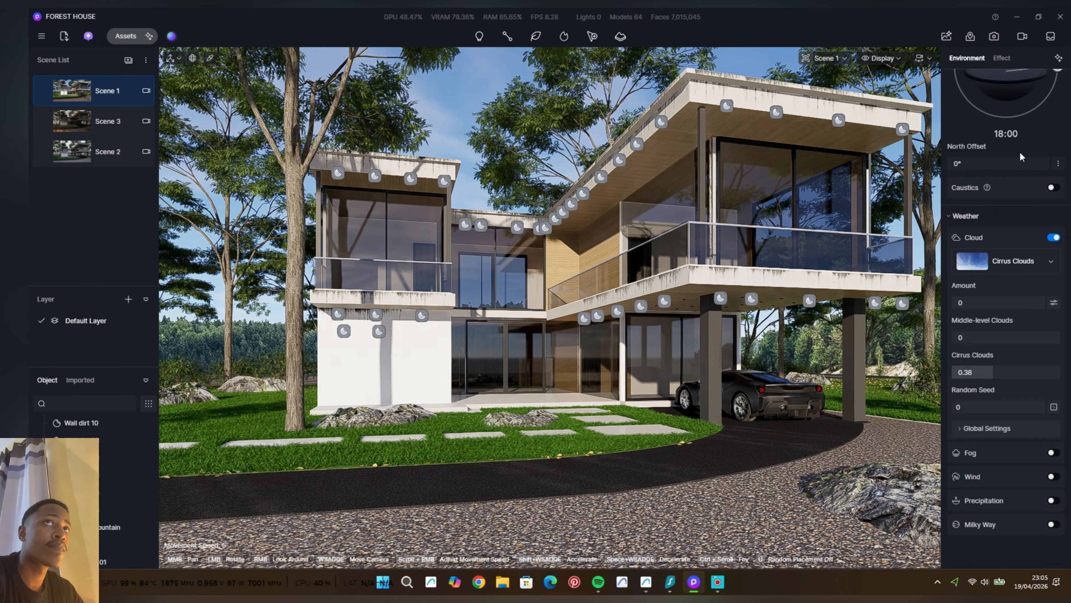
click(1052, 237)
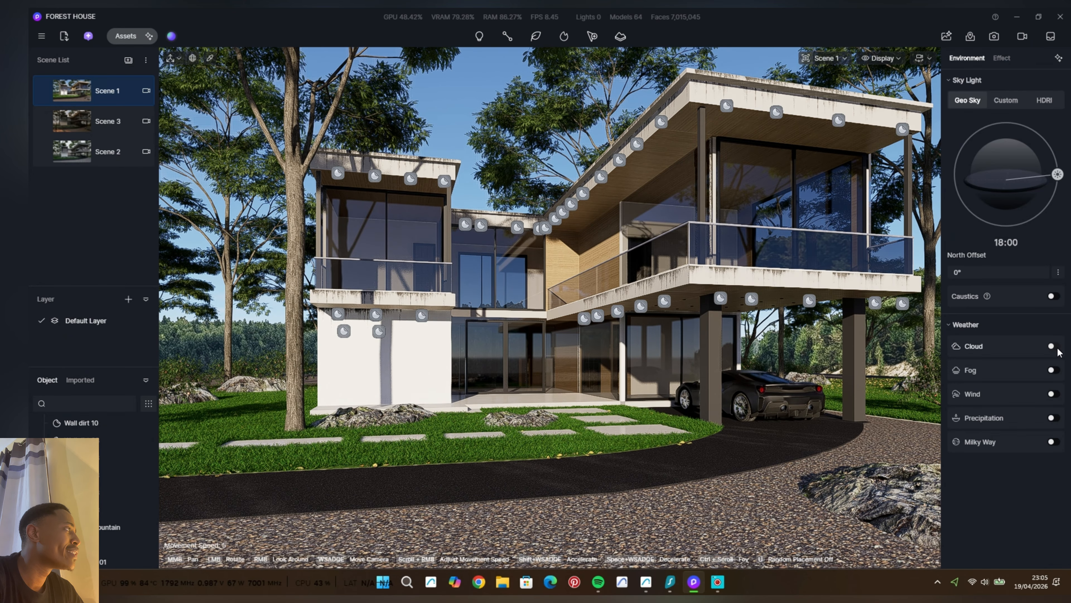
click(1055, 347)
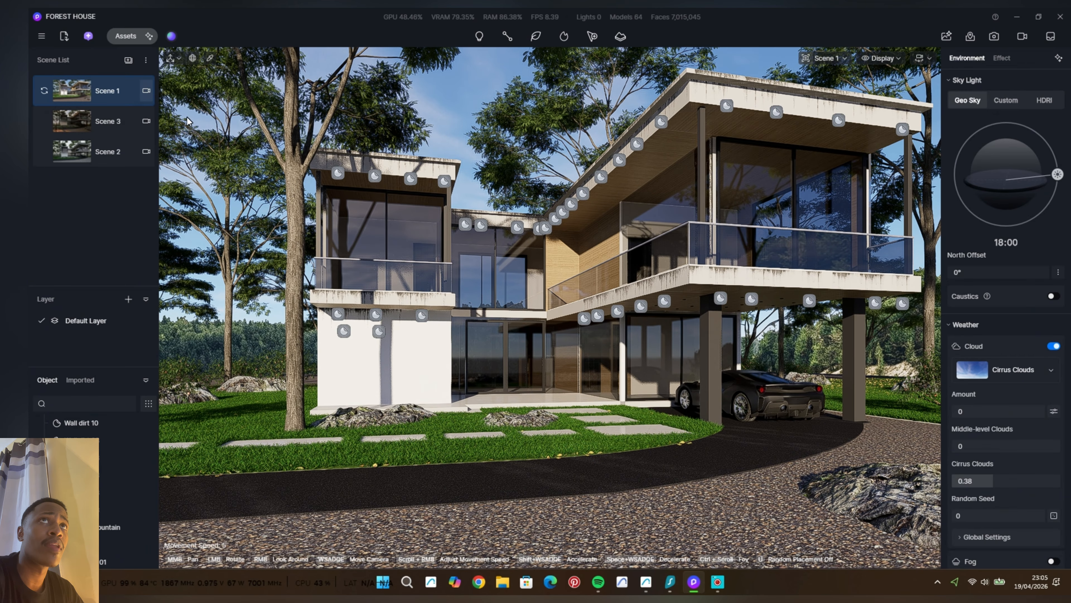
Open the model library and show the Casual characters.
click(126, 36)
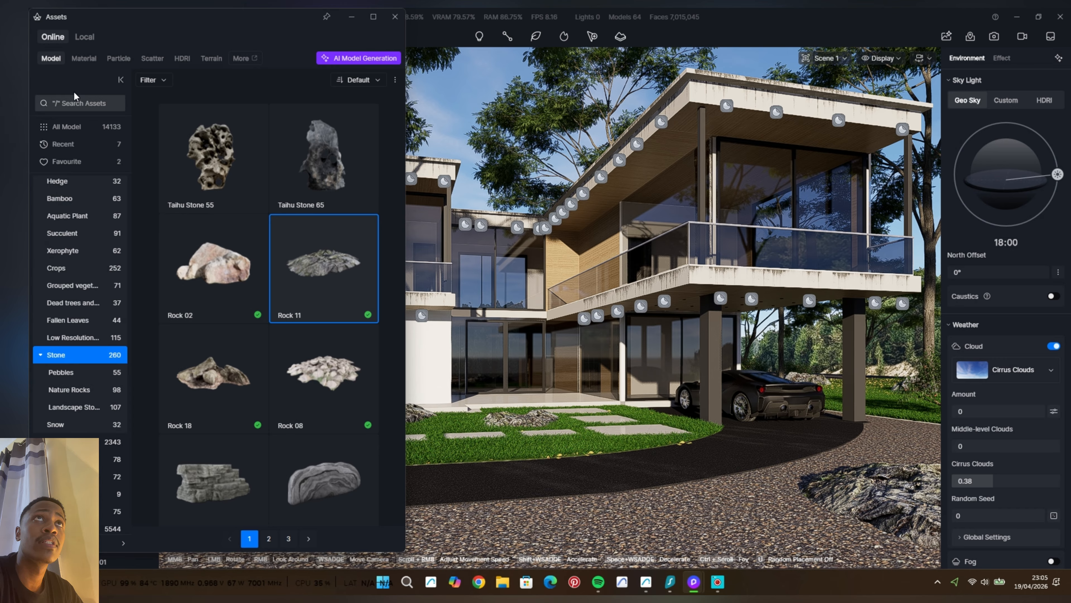
scroll(79, 201, up, 5)
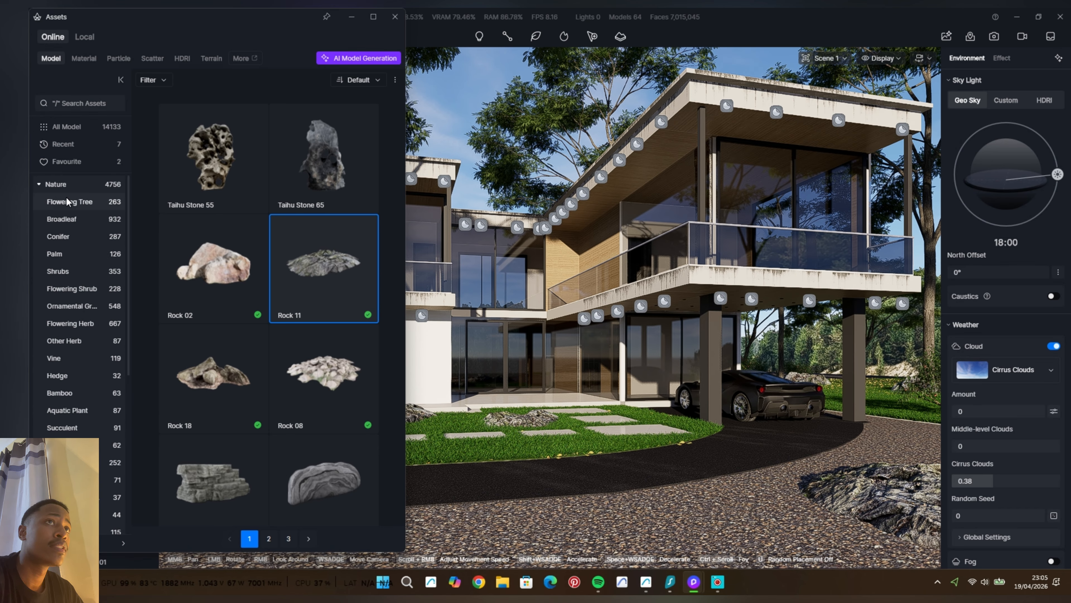
click(46, 189)
click(55, 201)
click(58, 236)
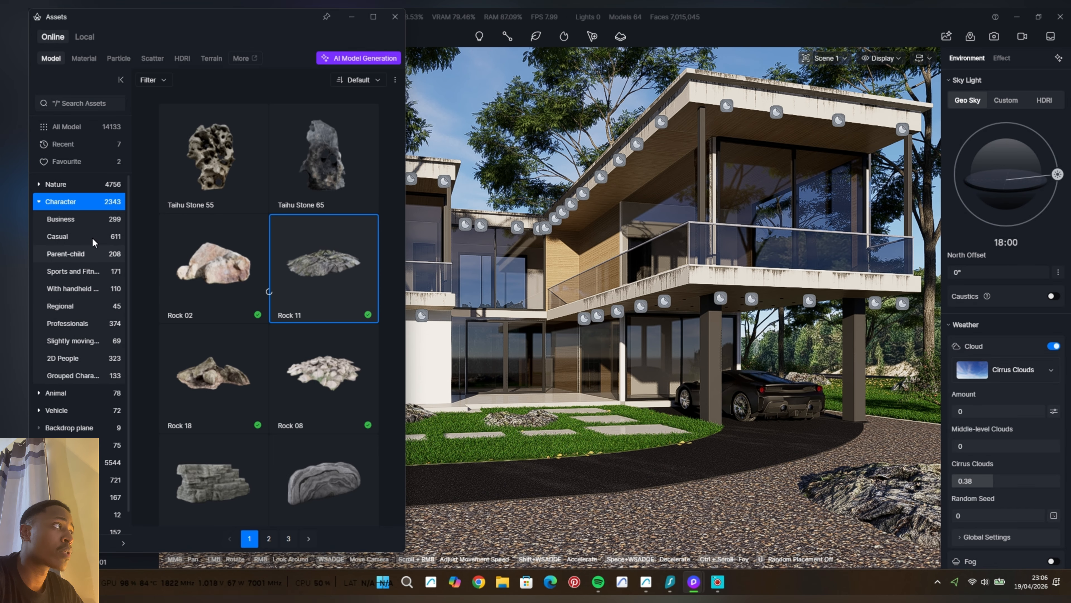
Browse the casual people in an enlarged library window and download the Casual man 229 model.
click(374, 16)
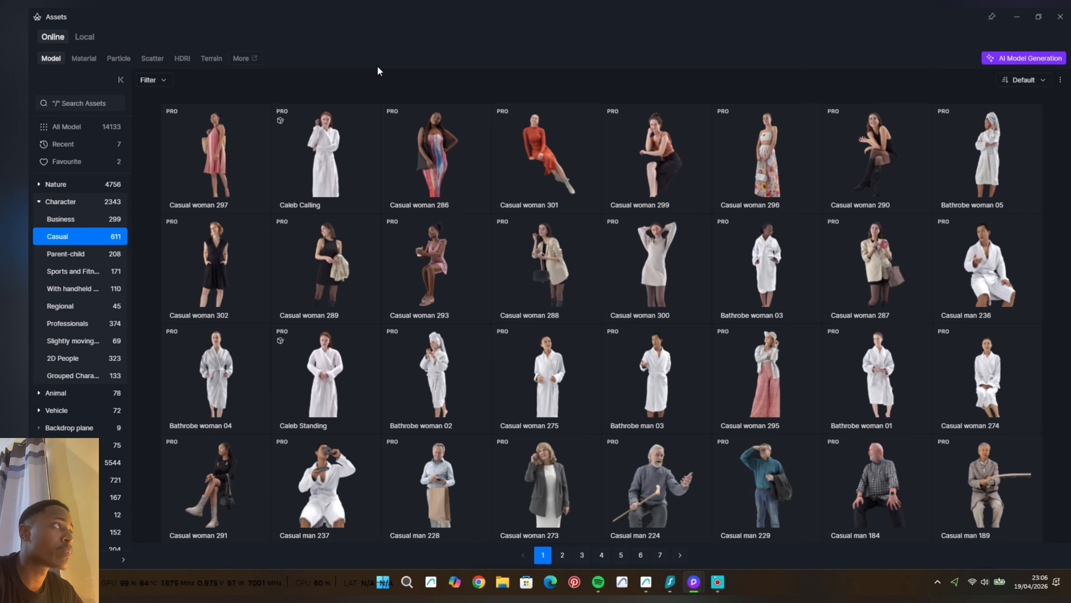
scroll(566, 304, down, 4)
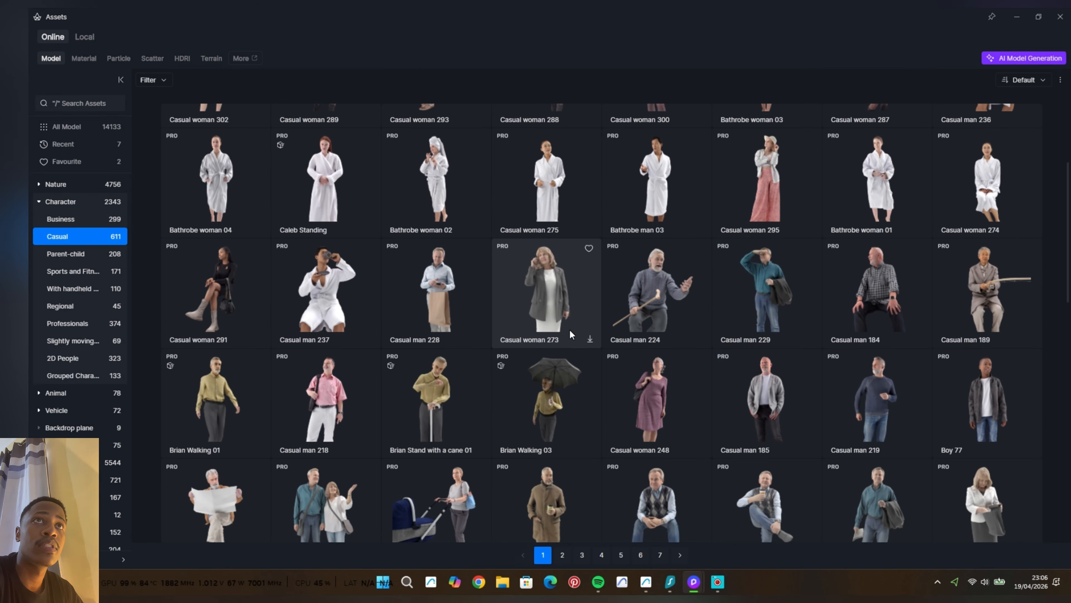
click(774, 316)
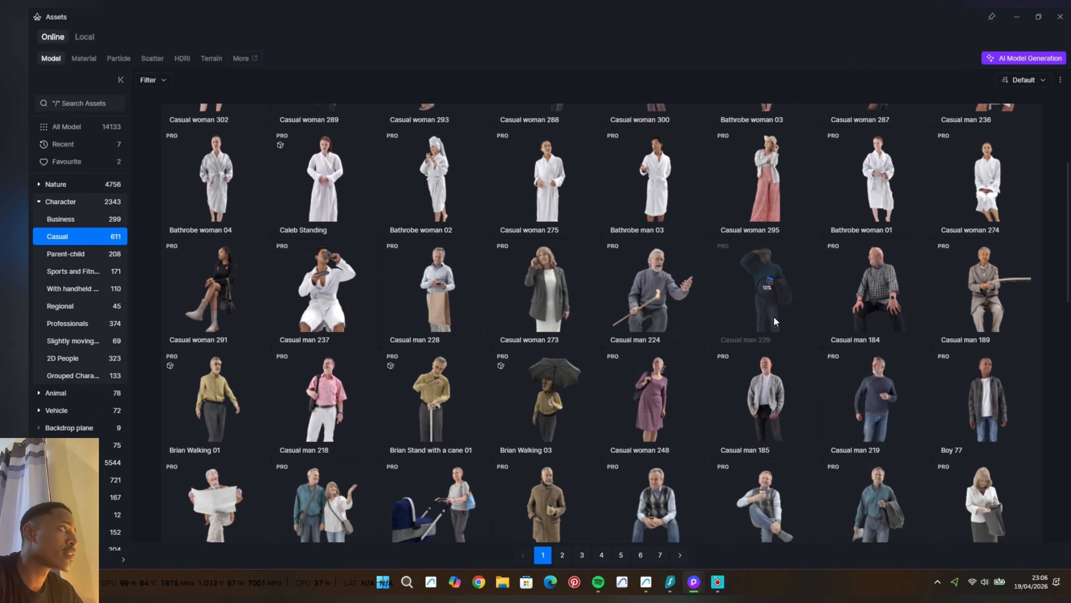
click(1038, 16)
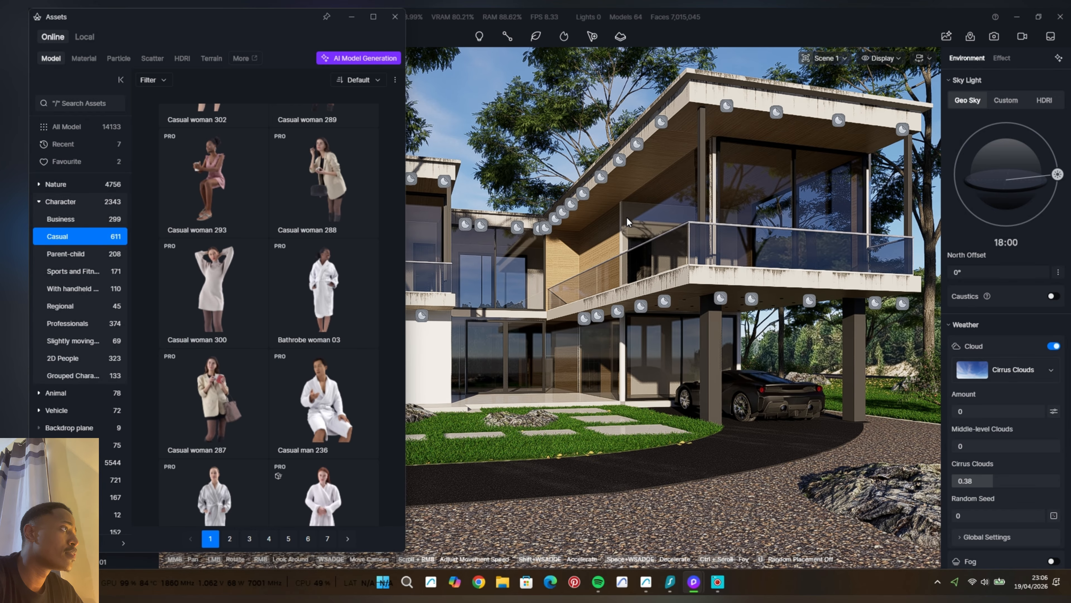
Place Casual man 229 on the upper-floor balcony, near the railing corner above the carport.
scroll(314, 345, up, 11)
scroll(308, 323, down, 11)
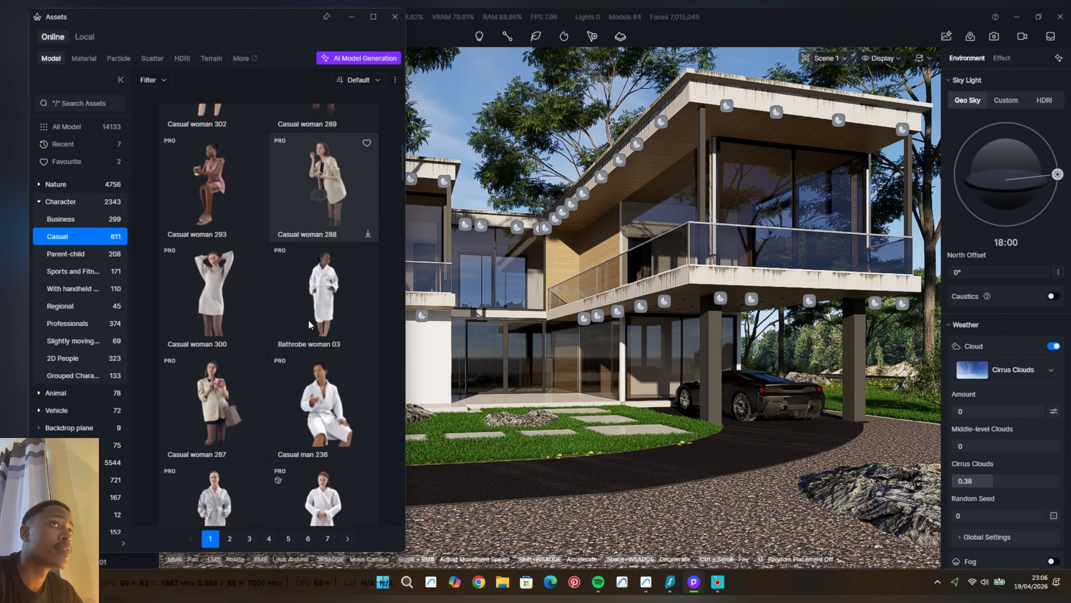
scroll(308, 324, down, 5)
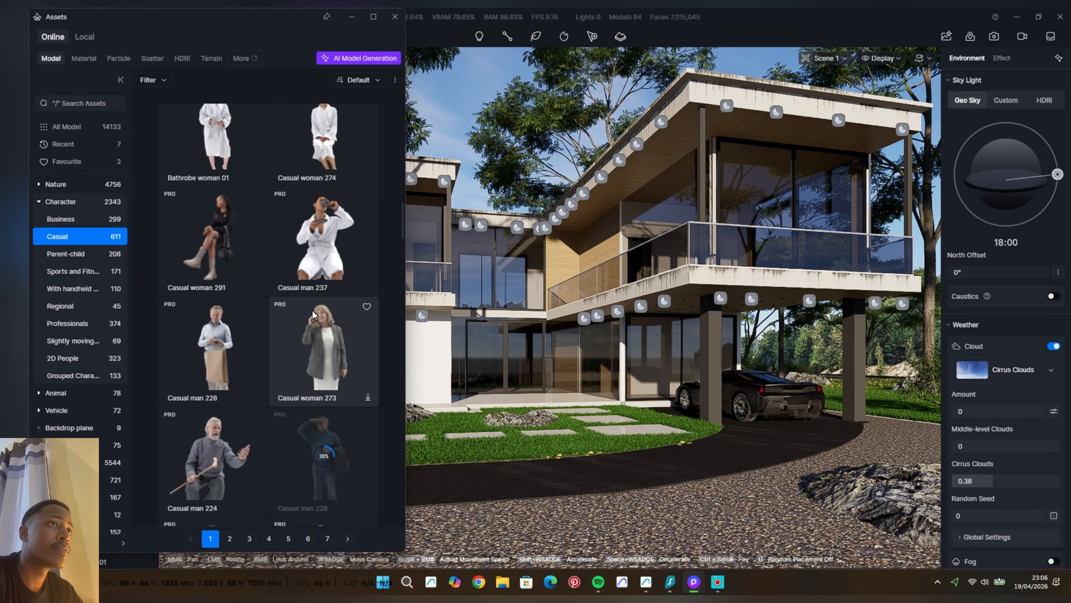
scroll(316, 310, down, 5)
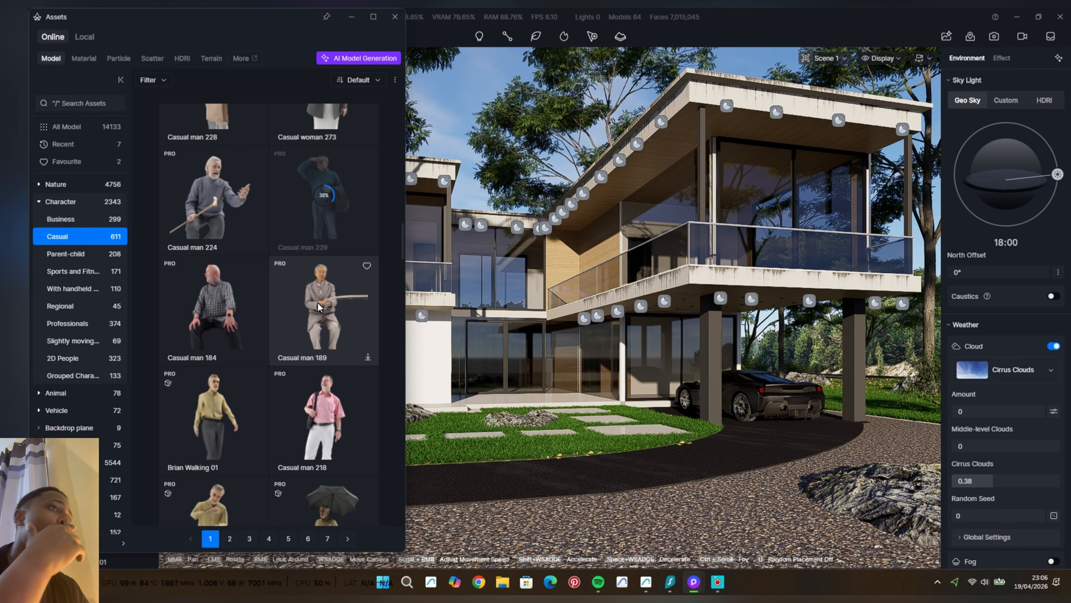
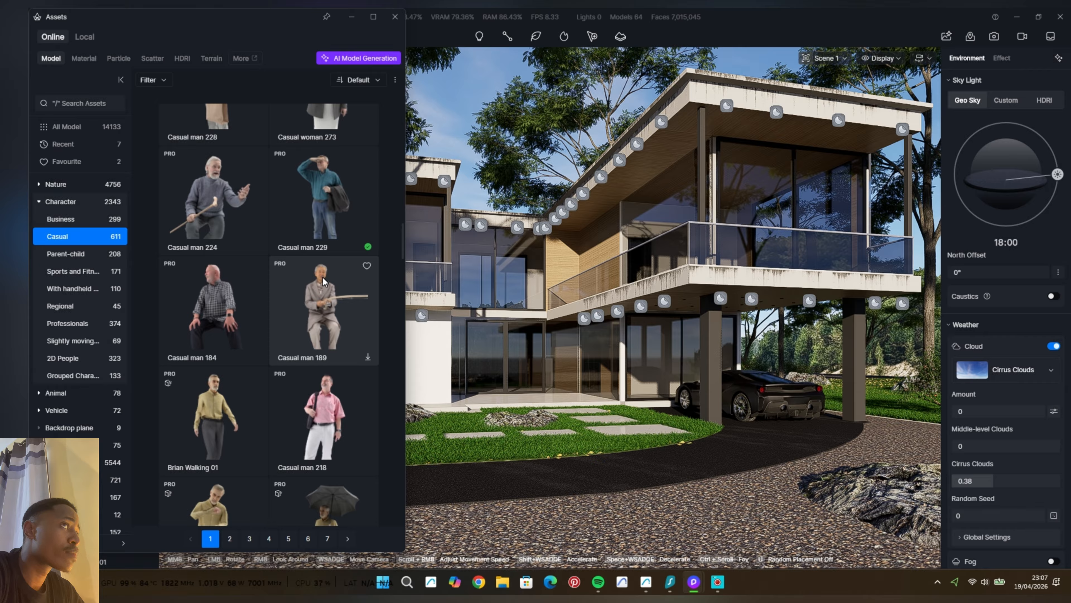
click(324, 198)
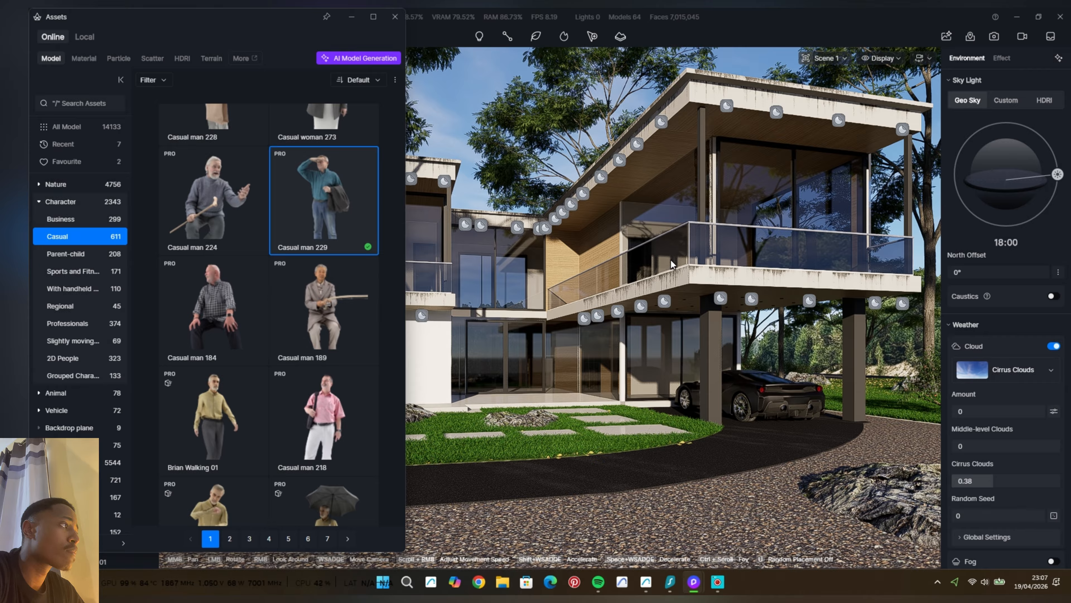
scroll(682, 267, up, 3)
click(693, 270)
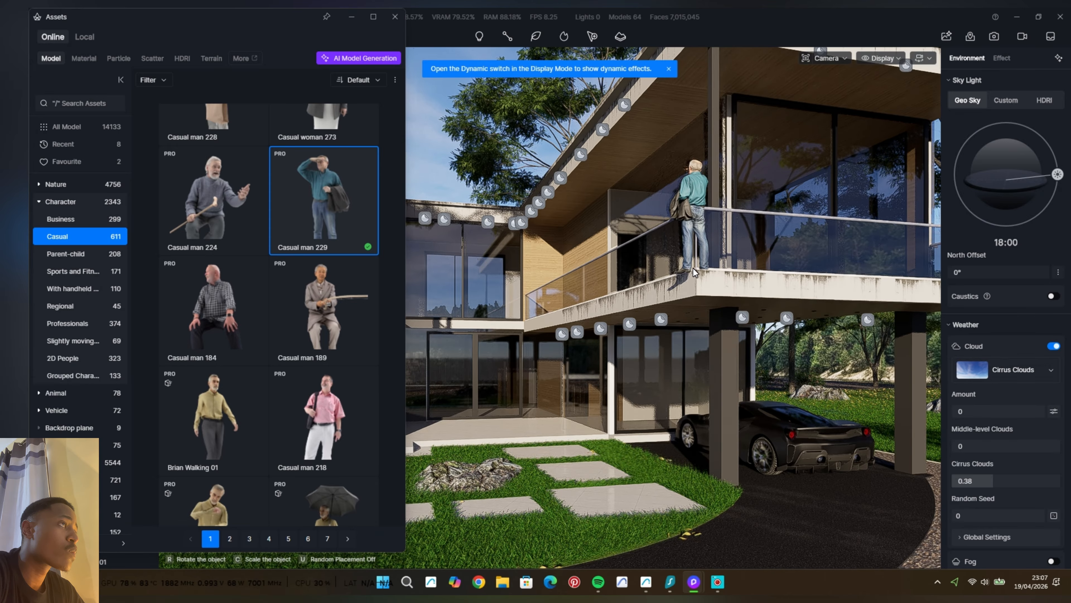
Switch the camera to perspective view, move the man to X -11229, Y 3923 and rotate him 217° about Z.
click(826, 58)
click(796, 269)
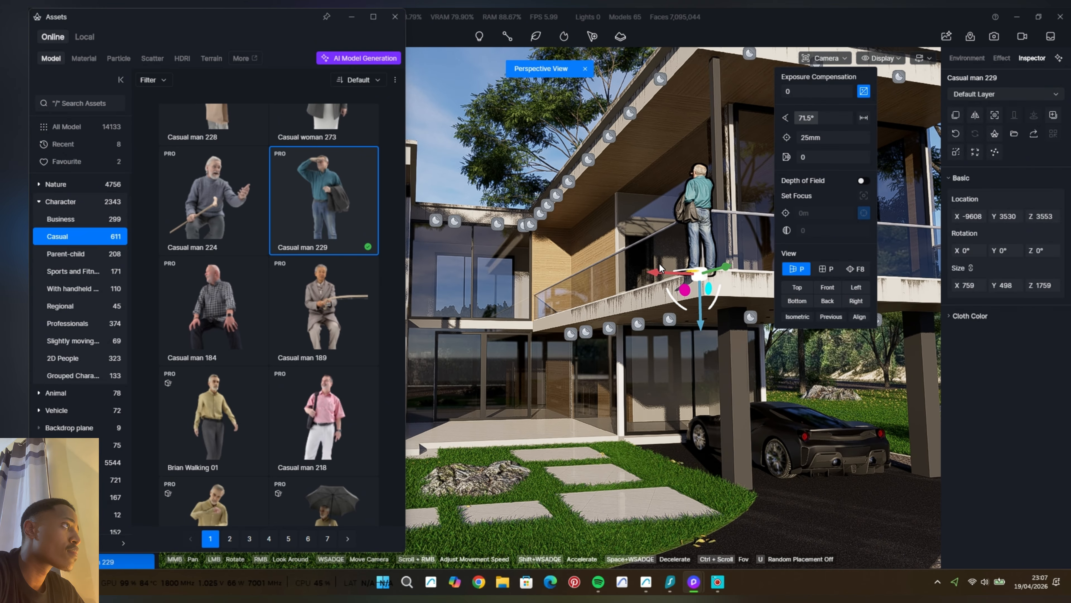
drag(642, 270, 774, 320)
key(v)
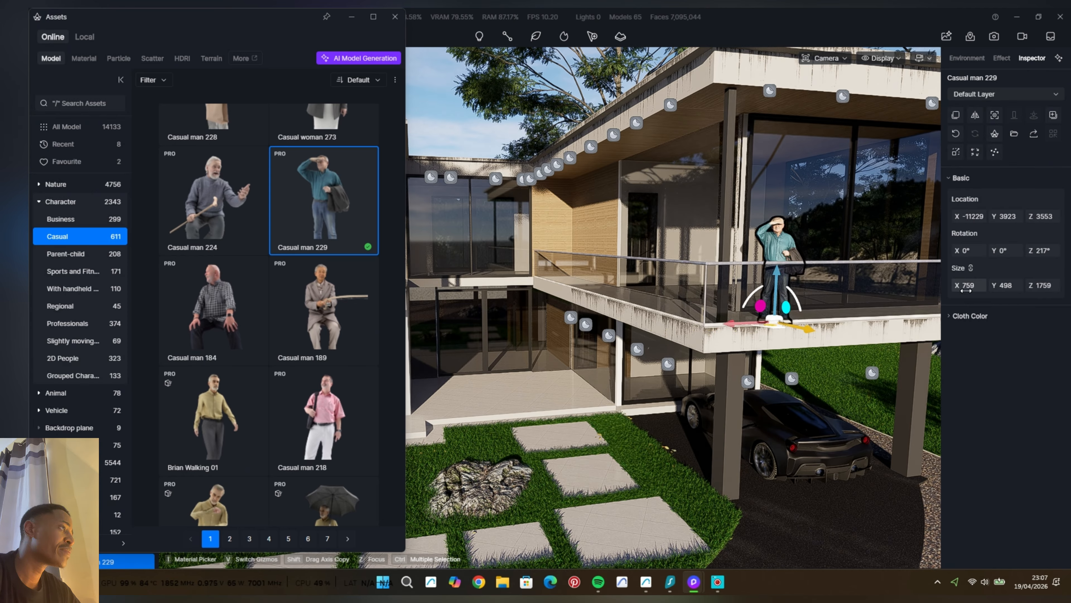
Scale the man proportionally to 1122 × 736 × 2599, shift him to Y 4262 and deselect him.
drag(966, 290, 945, 294)
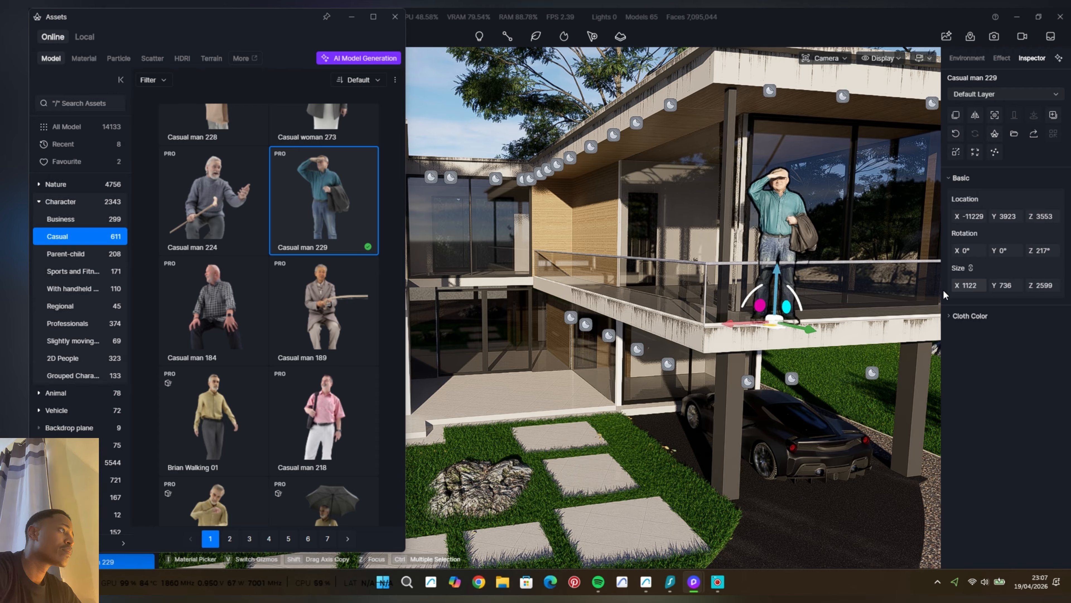
drag(802, 325, 790, 321)
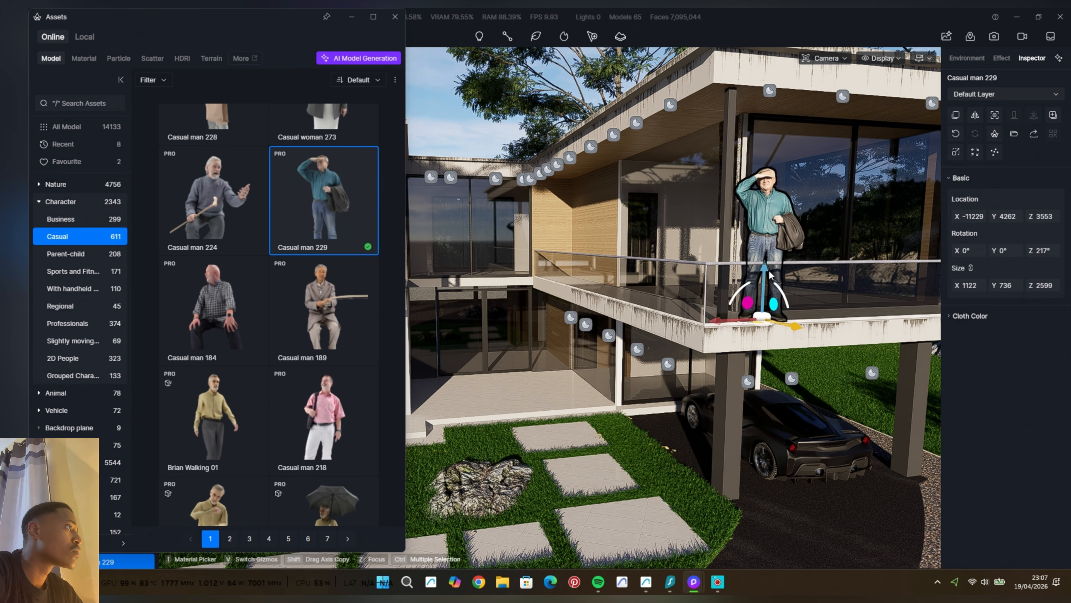
click(813, 262)
drag(810, 269, 753, 216)
scroll(789, 262, up, 10)
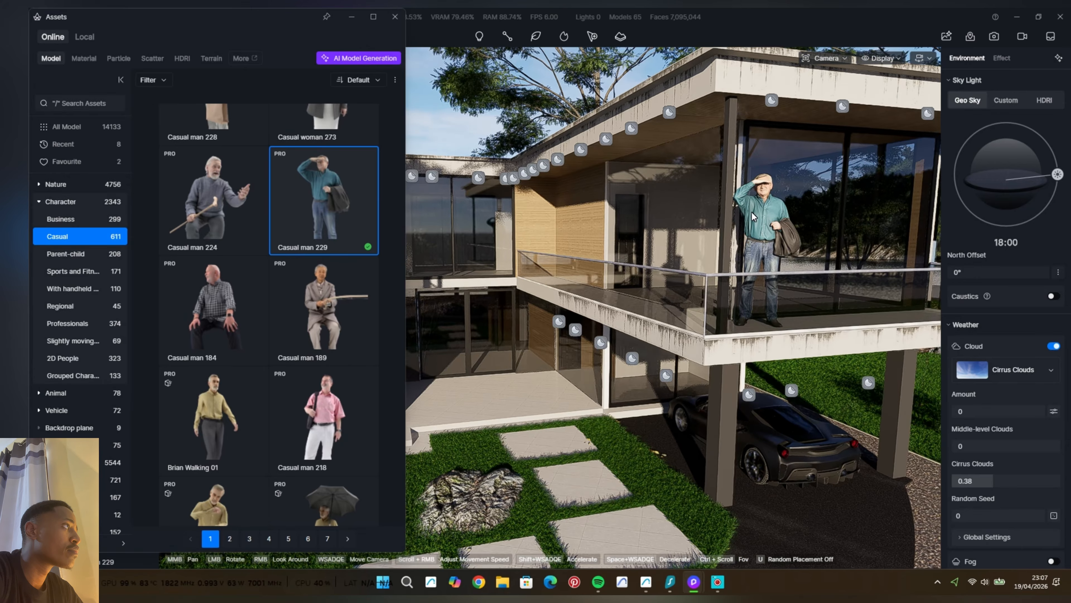
Move Casual man 229 along the upper balcony, away from the railing corner and above the parked sports car, and deselect him.
scroll(753, 216, down, 3)
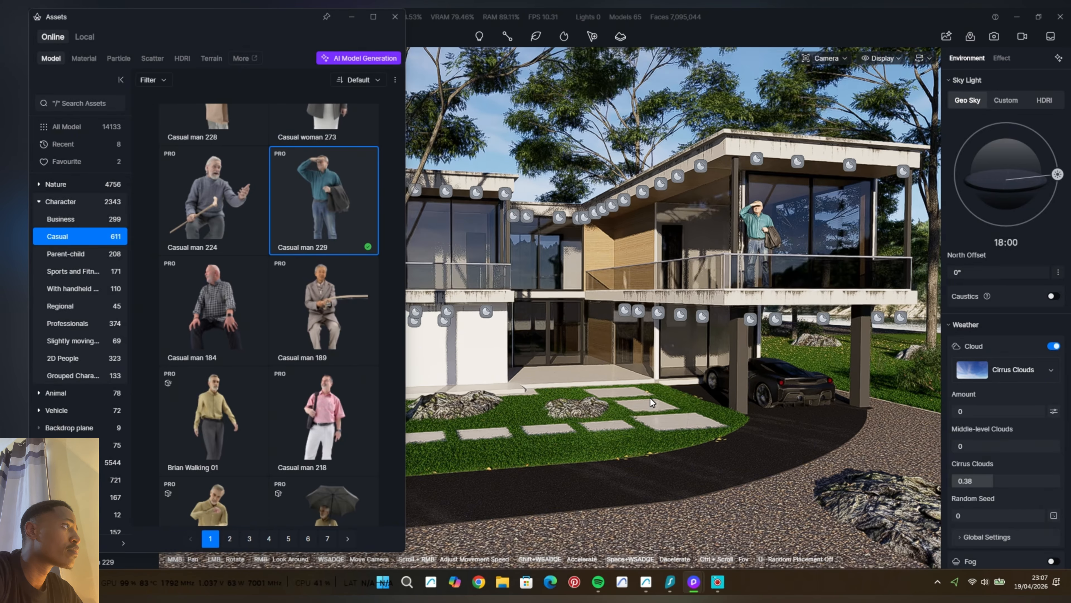
scroll(646, 395, up, 3)
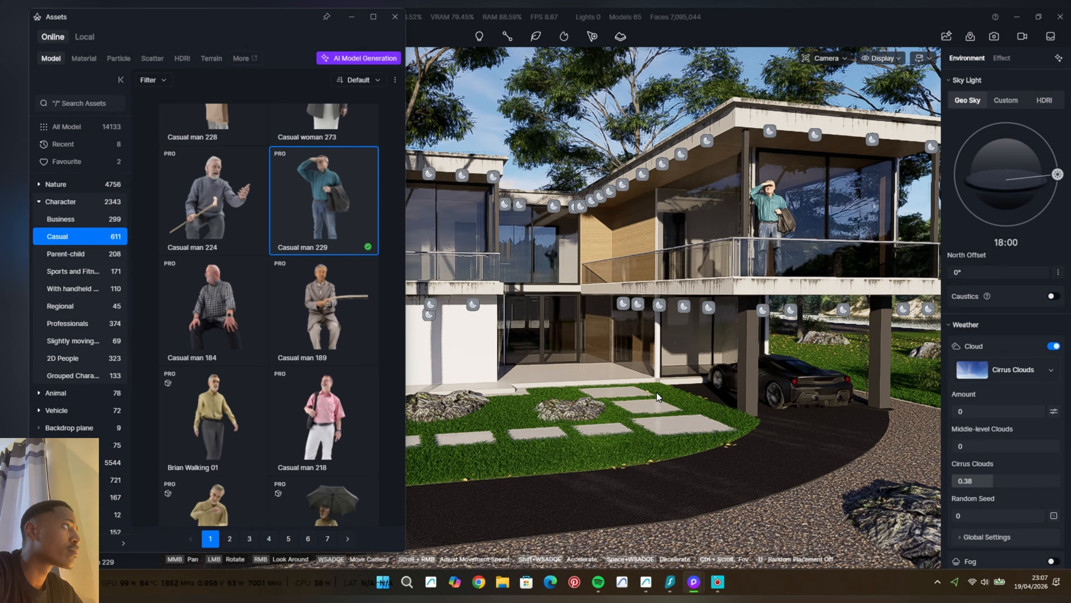
click(769, 220)
drag(730, 276, 817, 275)
key(Escape)
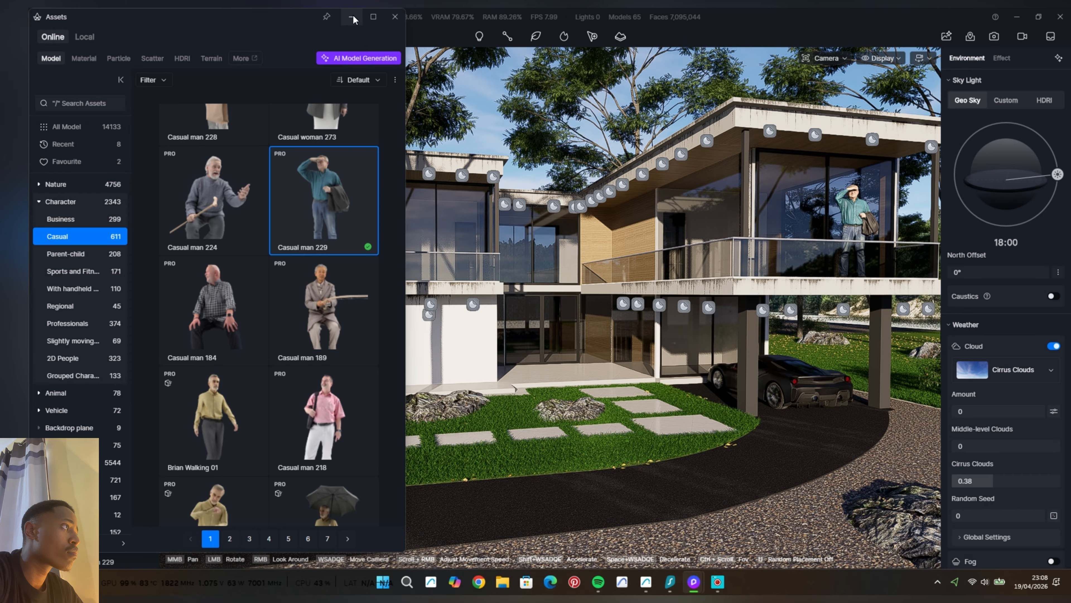
Show the Interior Parallax models in the asset library and download Residential Interior 07.
click(40, 202)
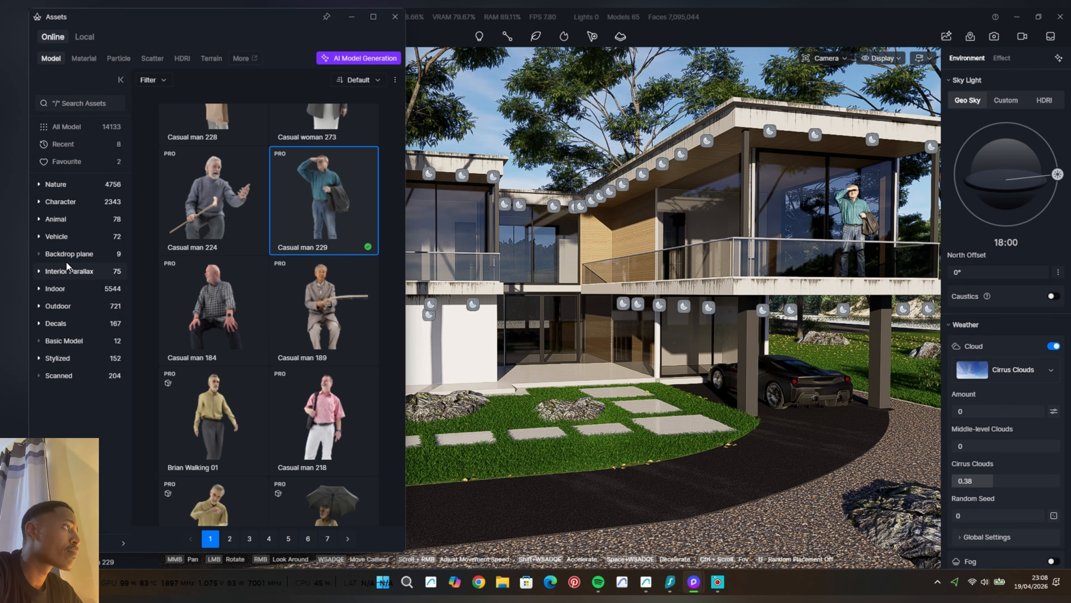
click(67, 273)
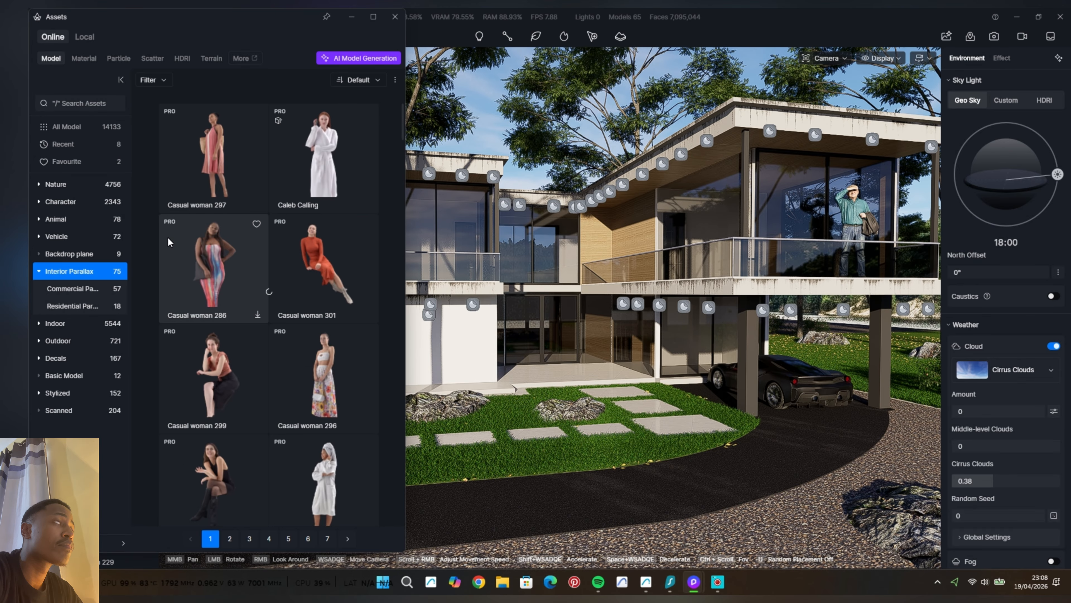
drag(267, 28, 241, 45)
scroll(270, 372, down, 3)
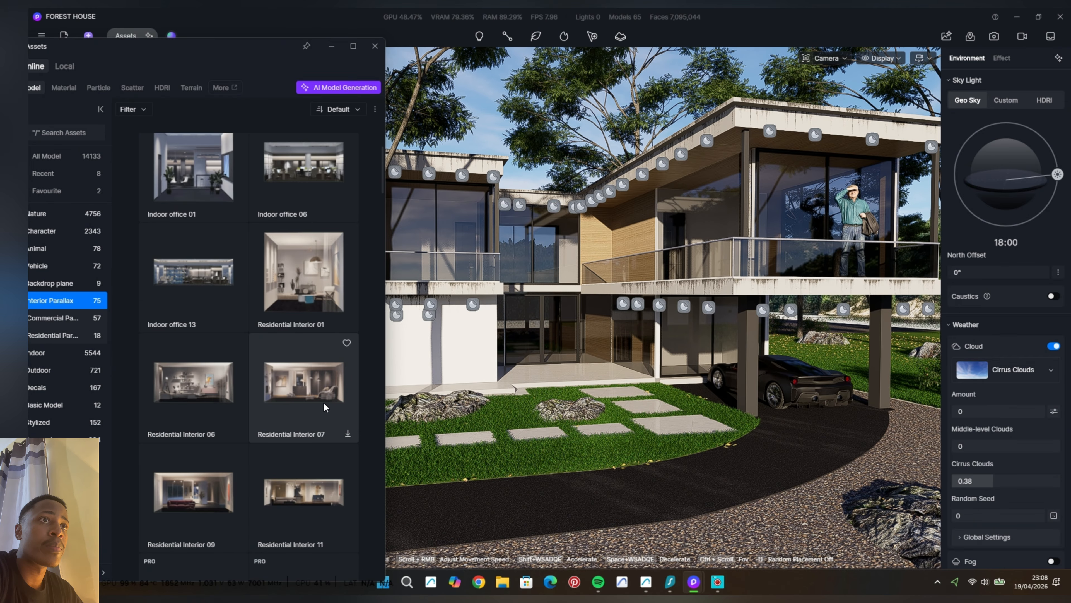
scroll(323, 397, down, 1)
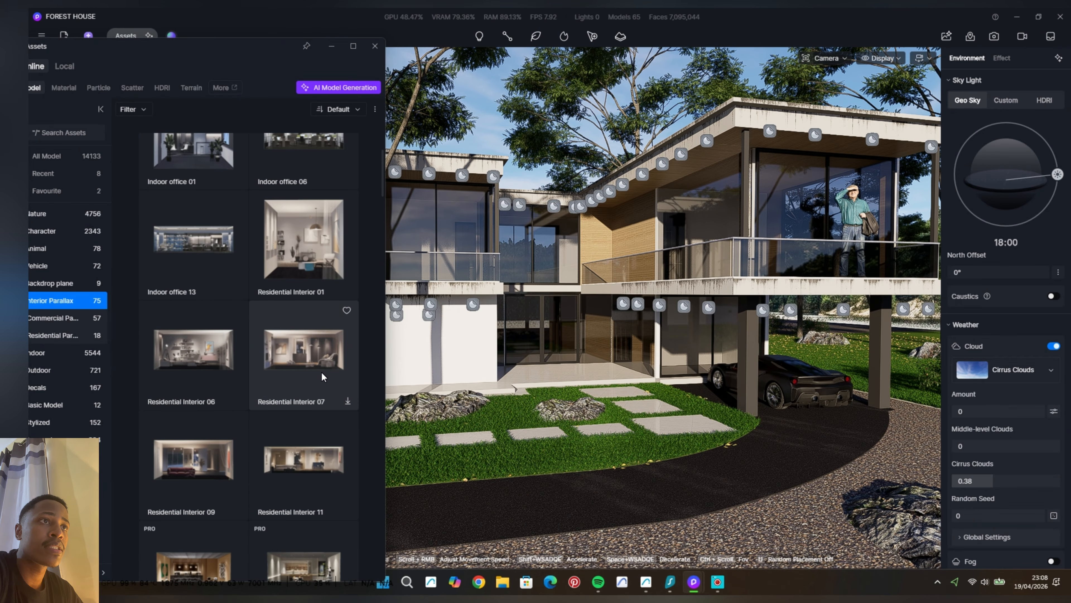
click(328, 355)
scroll(317, 361, down, 3)
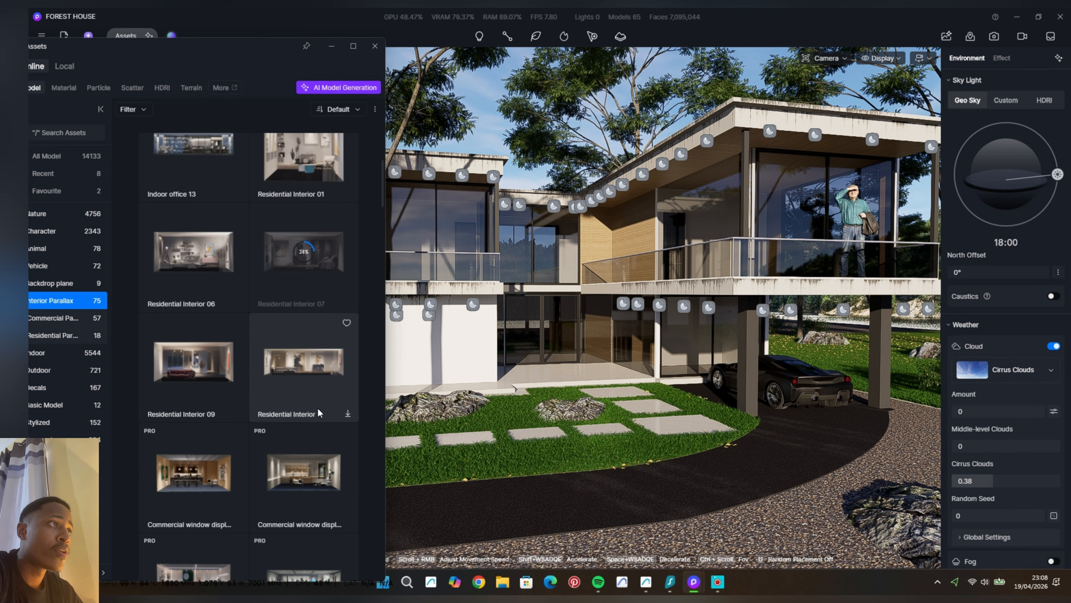
Examine the Interior Parallax models, narrowed to the residential subcategory, for rooms that suit the house's glazing.
scroll(321, 393, down, 8)
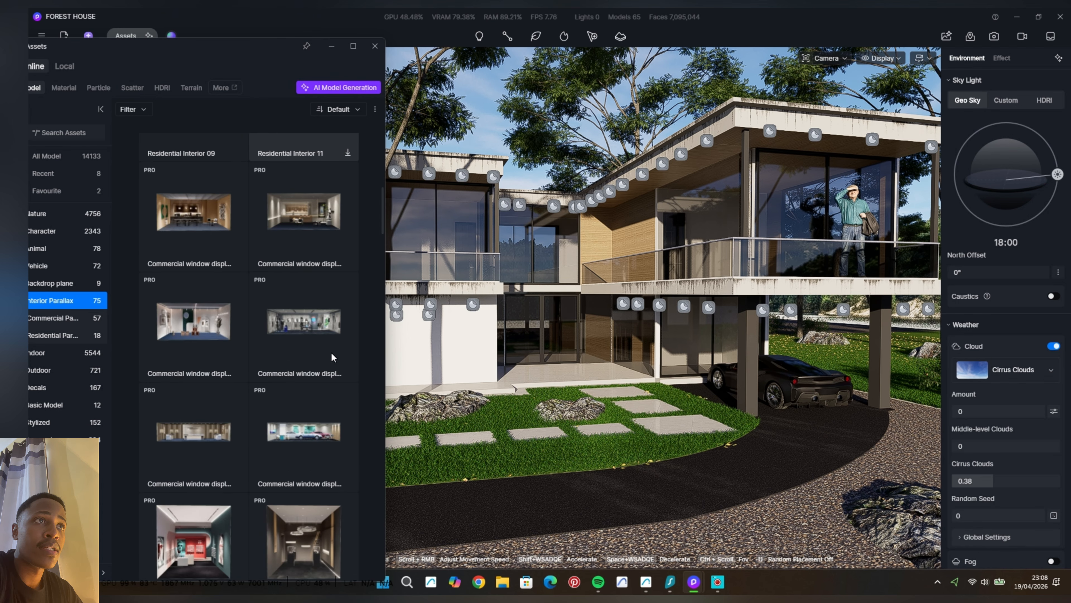
drag(234, 50, 258, 35)
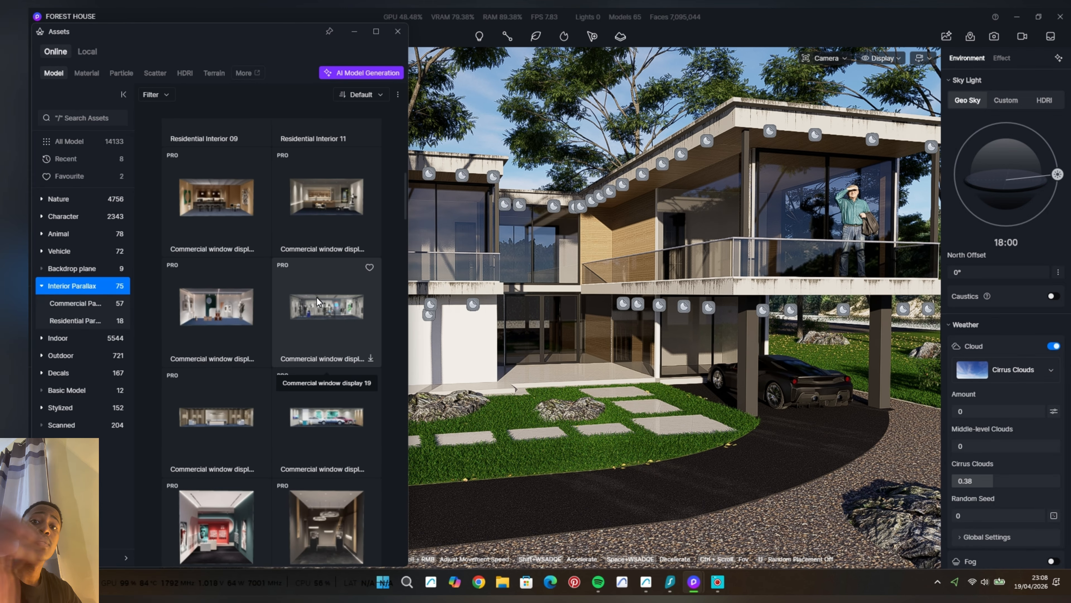
click(75, 320)
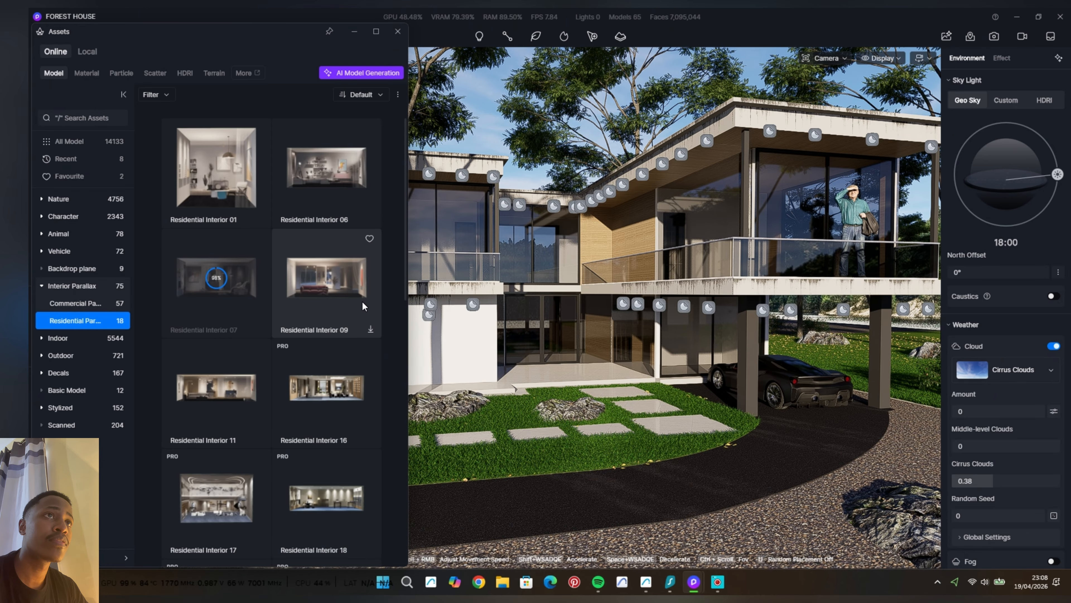
scroll(348, 303, down, 4)
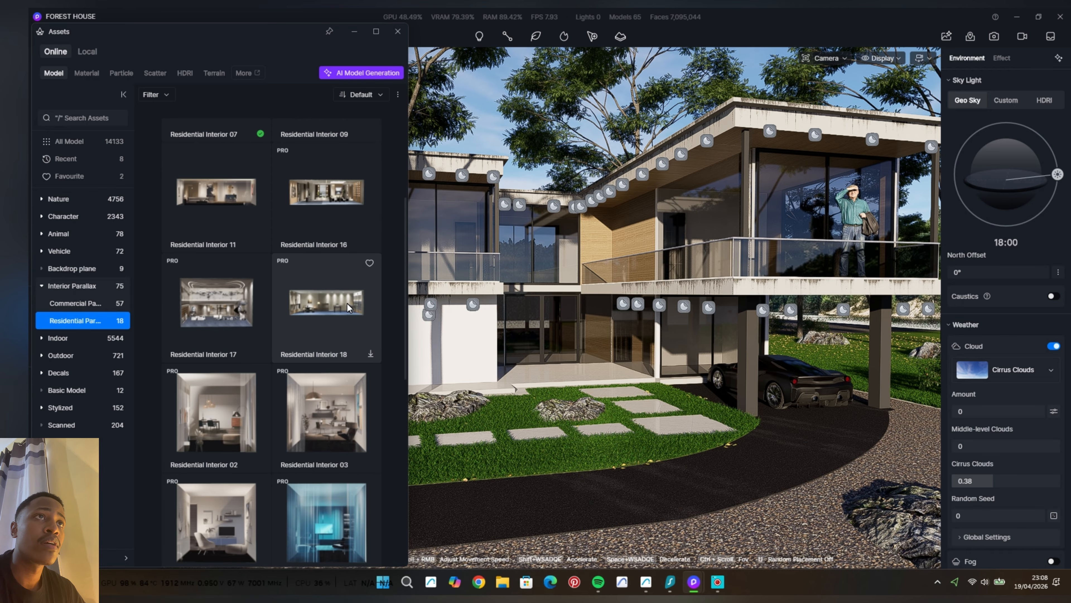
scroll(348, 303, down, 2)
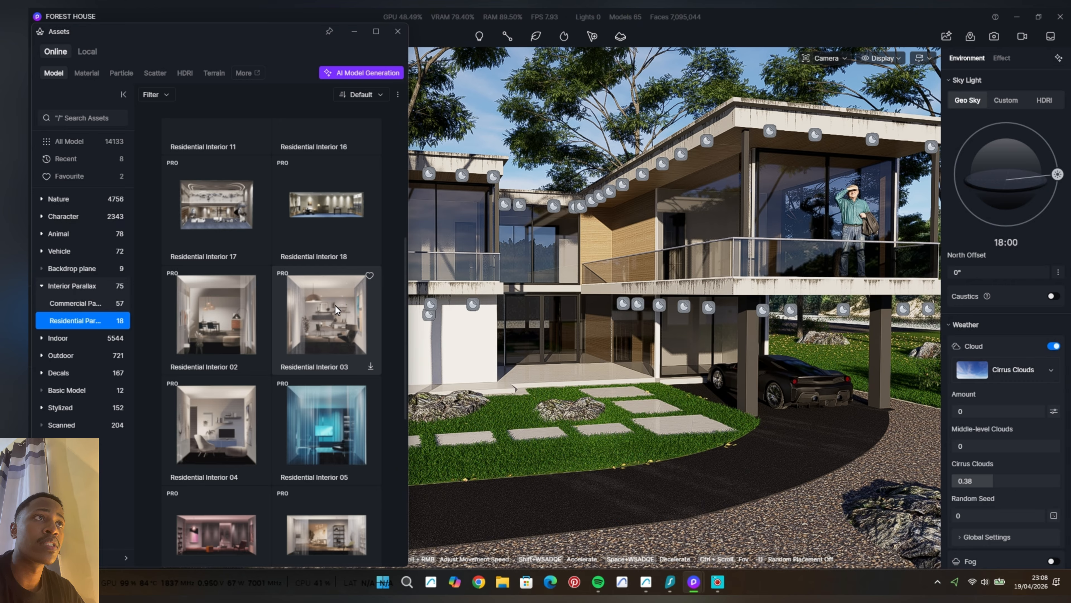
scroll(336, 305, down, 2)
scroll(336, 302, down, 2)
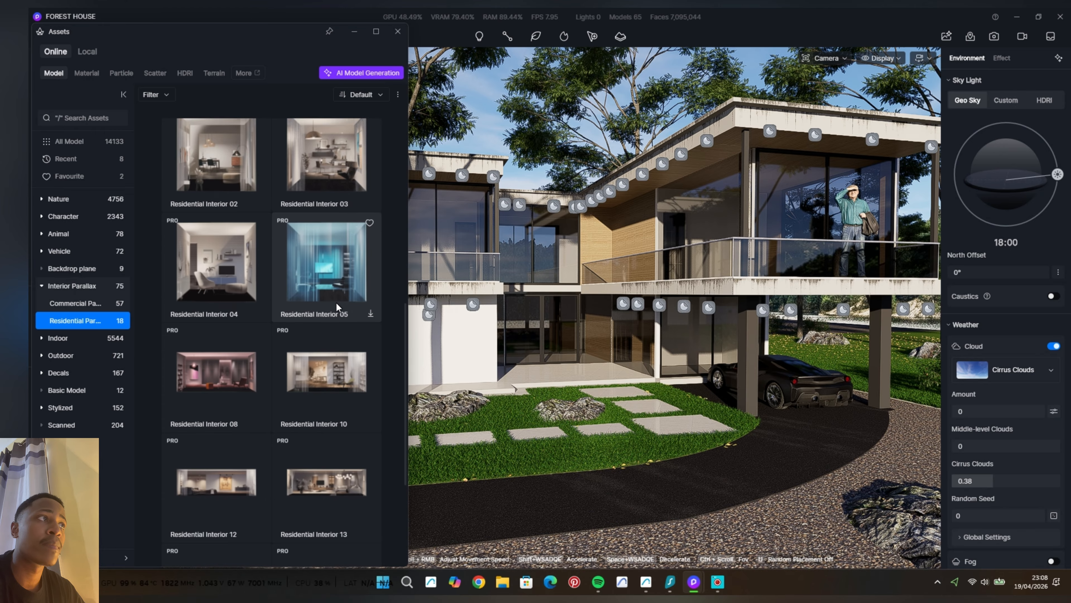
scroll(338, 302, down, 2)
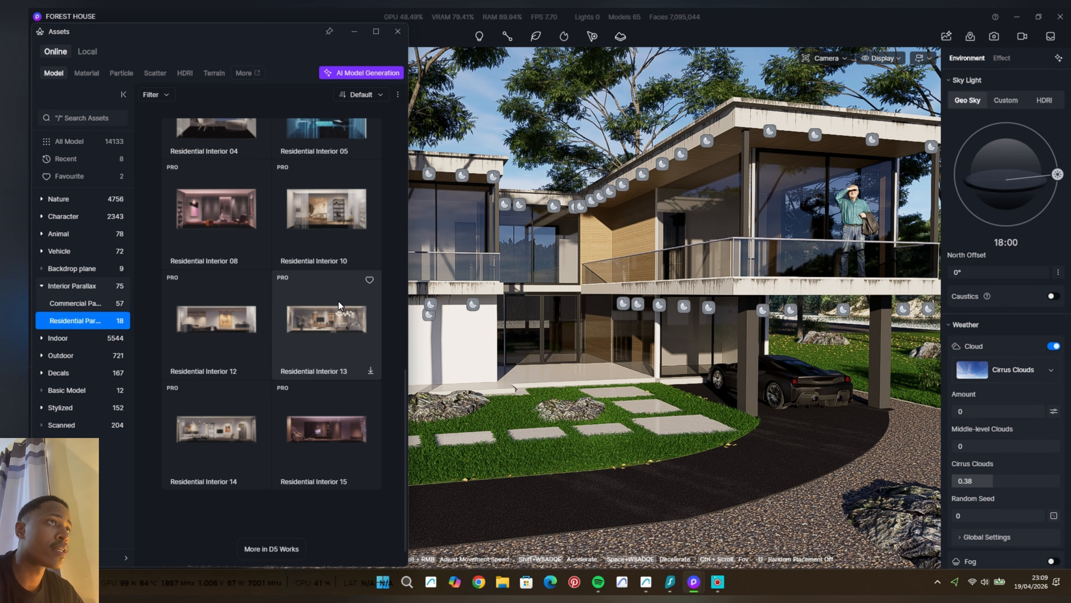
scroll(340, 299, up, 5)
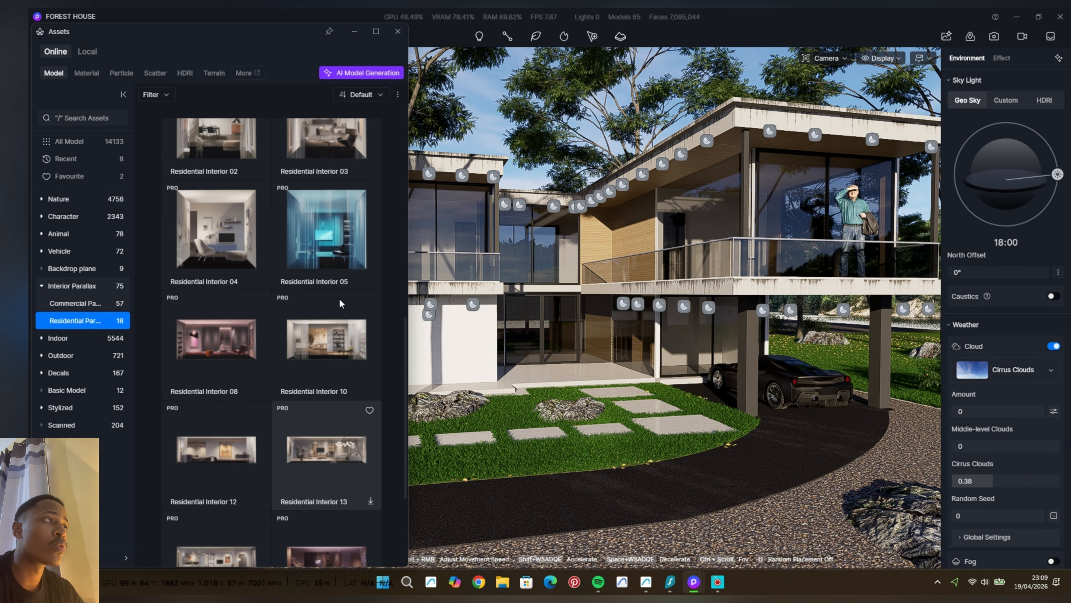
scroll(340, 297, up, 4)
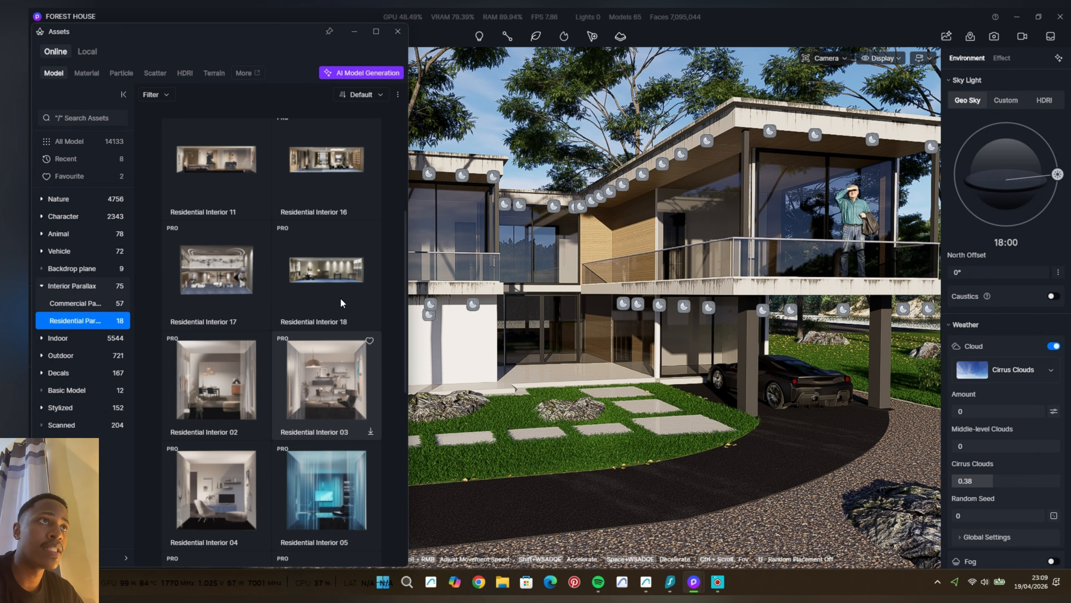
Try Residential Interior 07 at the ground-floor entrance glazing, shifting it to Y 11563, and delete it.
click(268, 256)
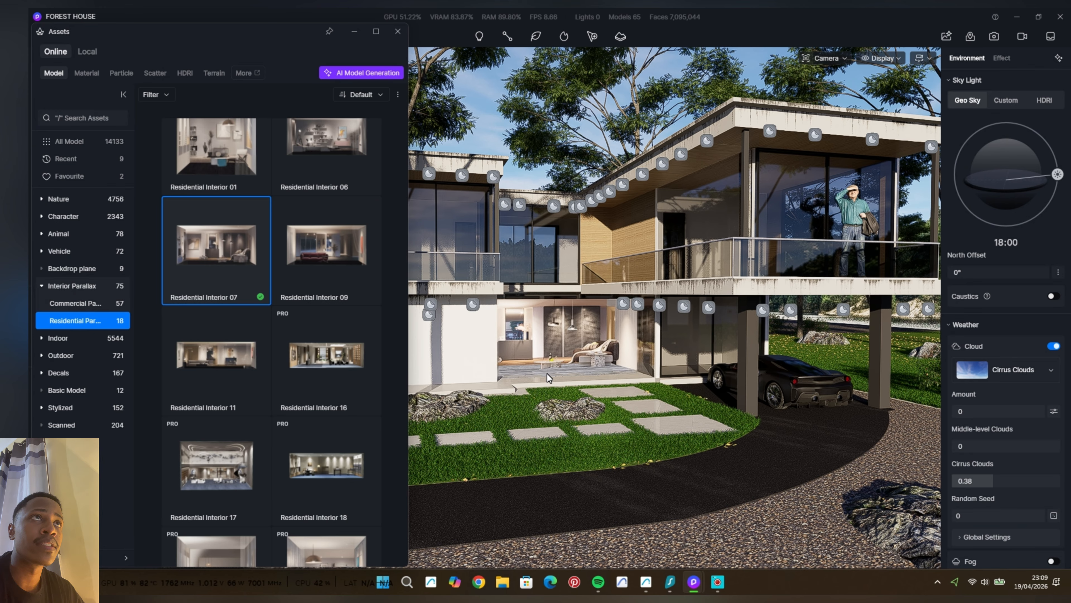
click(546, 374)
drag(550, 368, 565, 347)
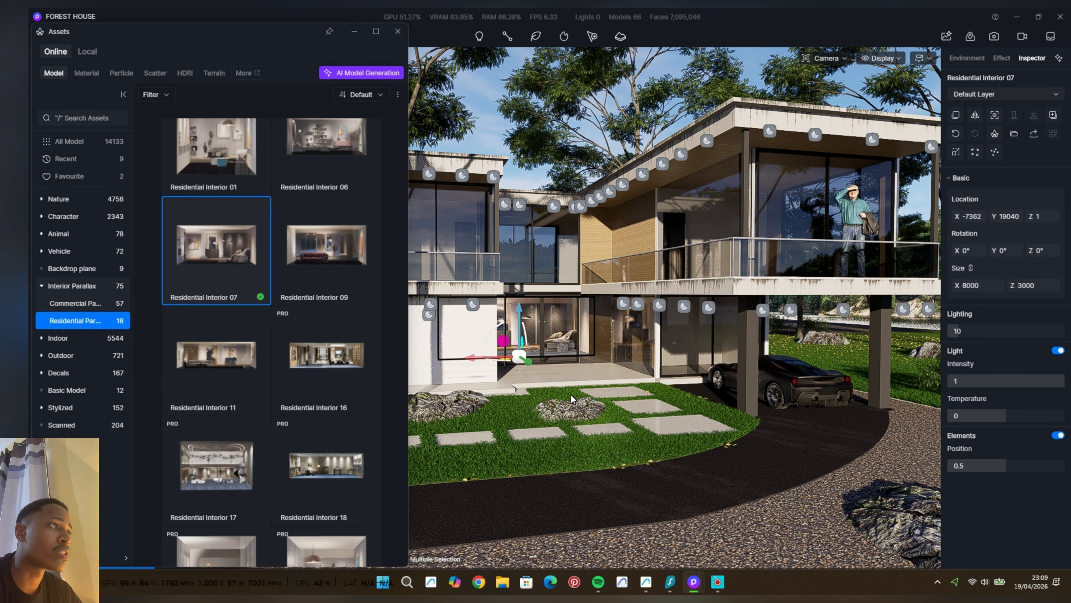
middle_drag(571, 399, 557, 363)
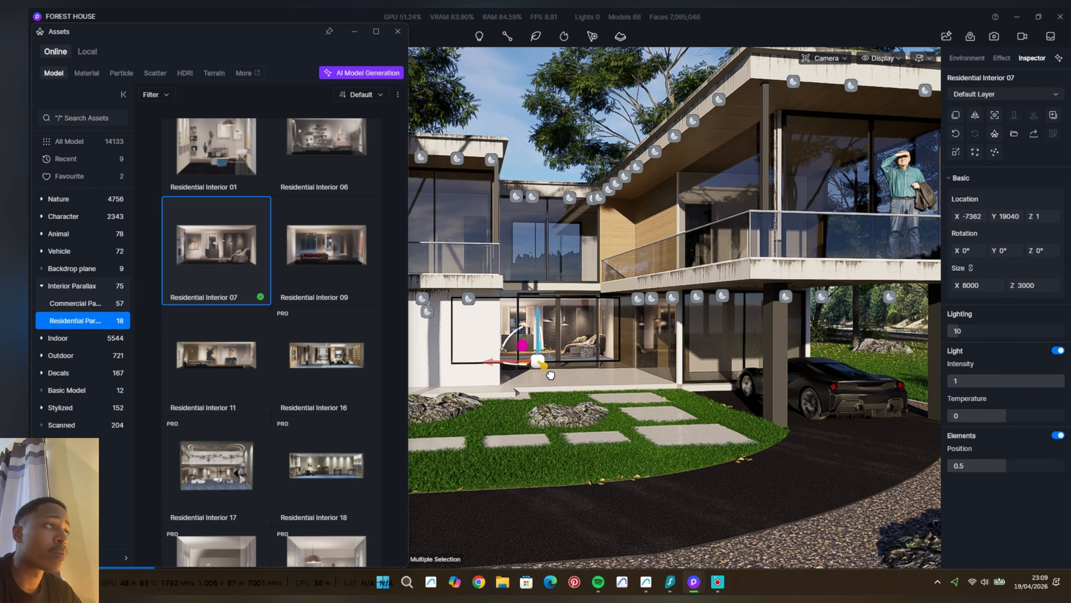
drag(551, 374, 581, 399)
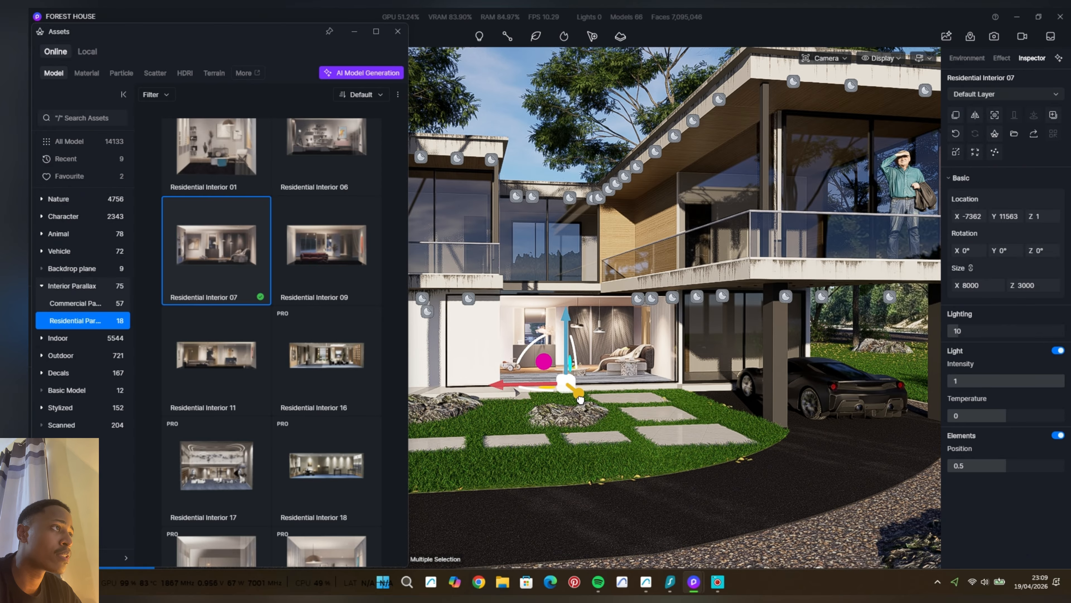
key(Delete)
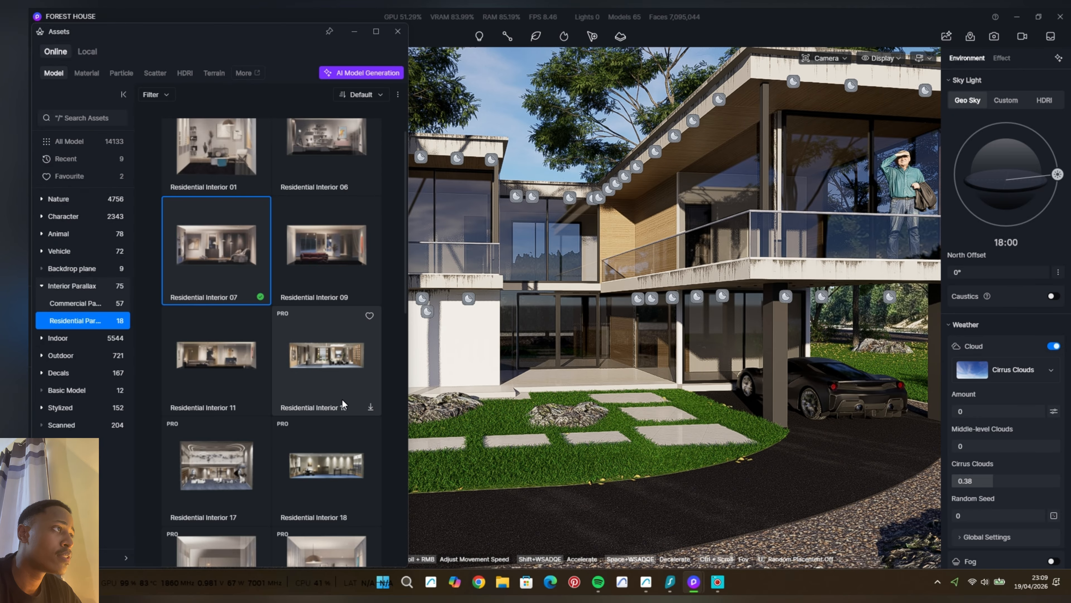
Download Residential Interior 03 and uncover the house's end wing, with its white ground-floor wall, behind the library window.
scroll(311, 321, up, 1)
scroll(311, 320, down, 6)
scroll(311, 320, down, 2)
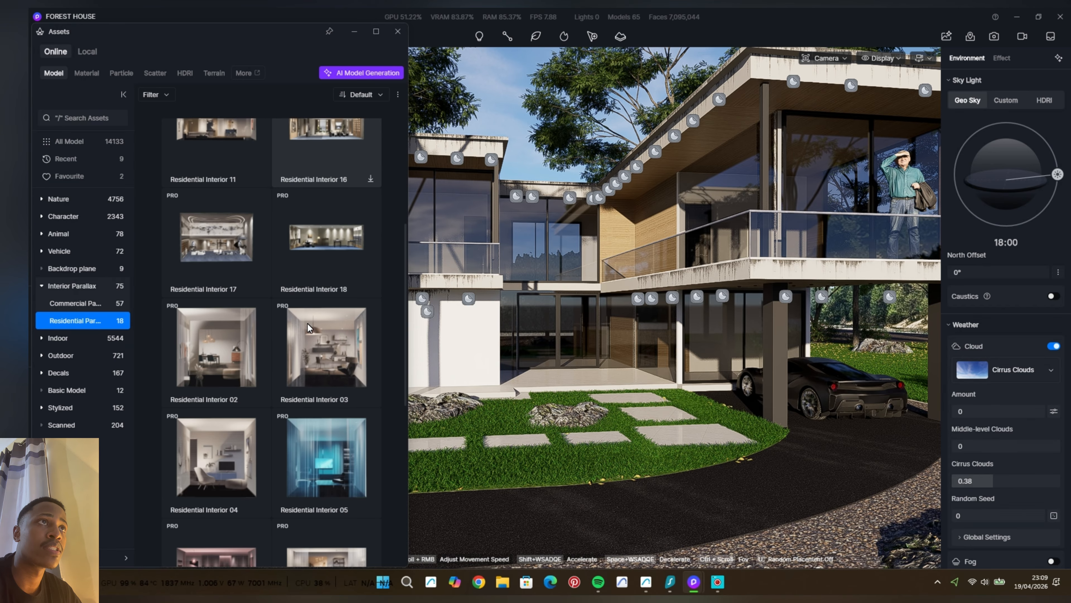
click(330, 373)
drag(349, 54, 919, 103)
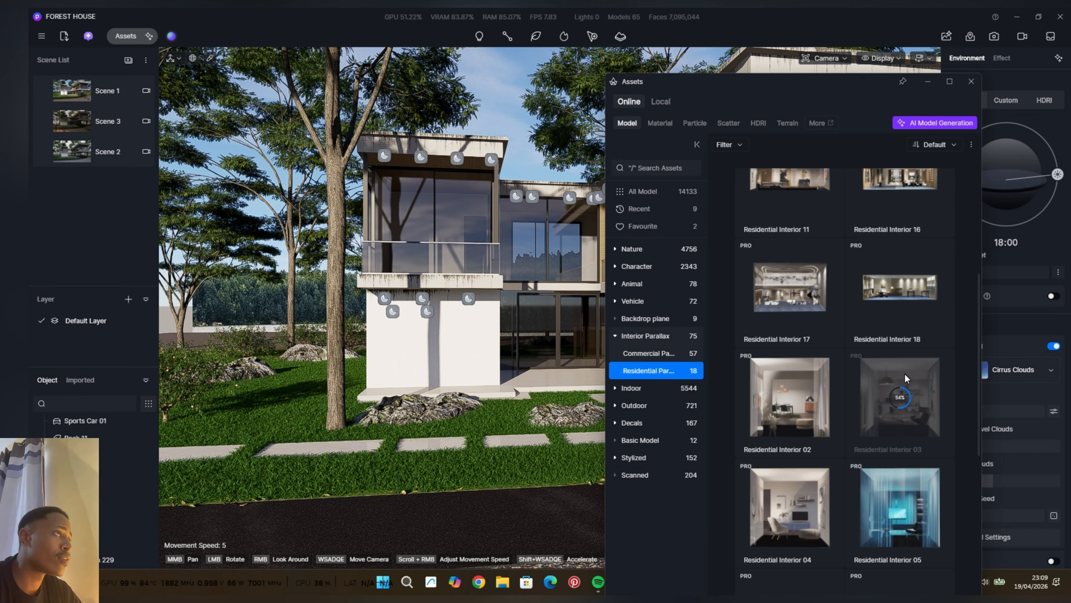
scroll(906, 371, up, 5)
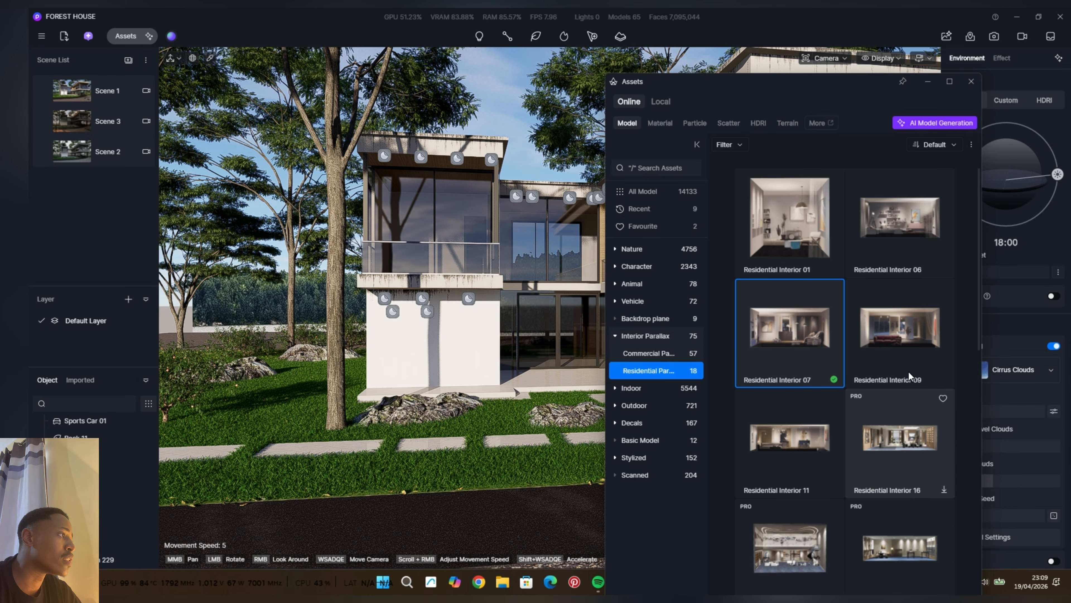
scroll(909, 371, down, 5)
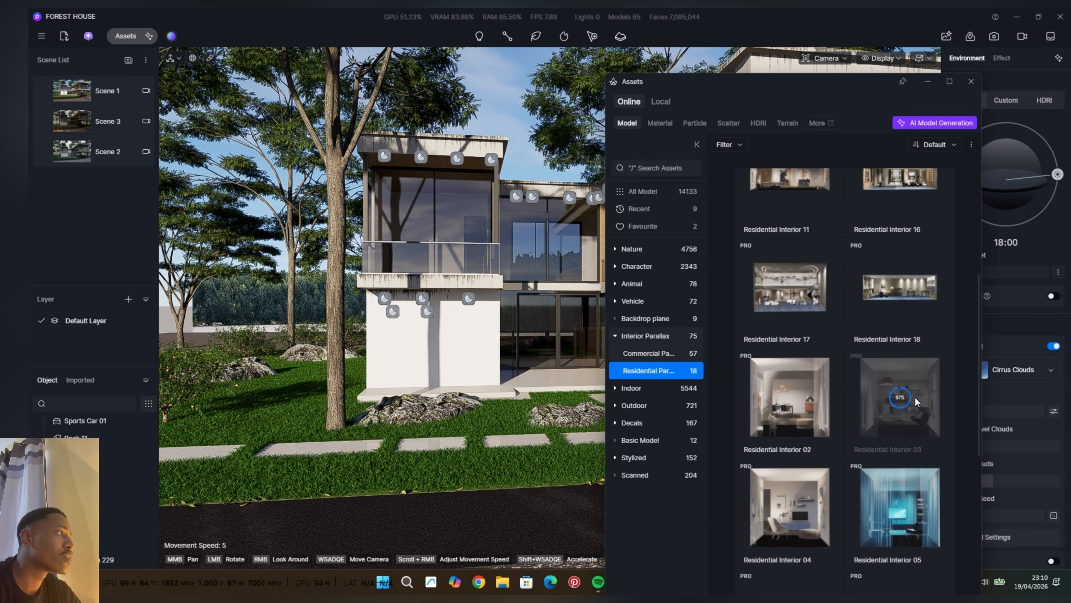
Place Residential Interior 03 at the white end wing, raise it to Z 3821 behind the upper-floor glazing and deselect it.
click(918, 419)
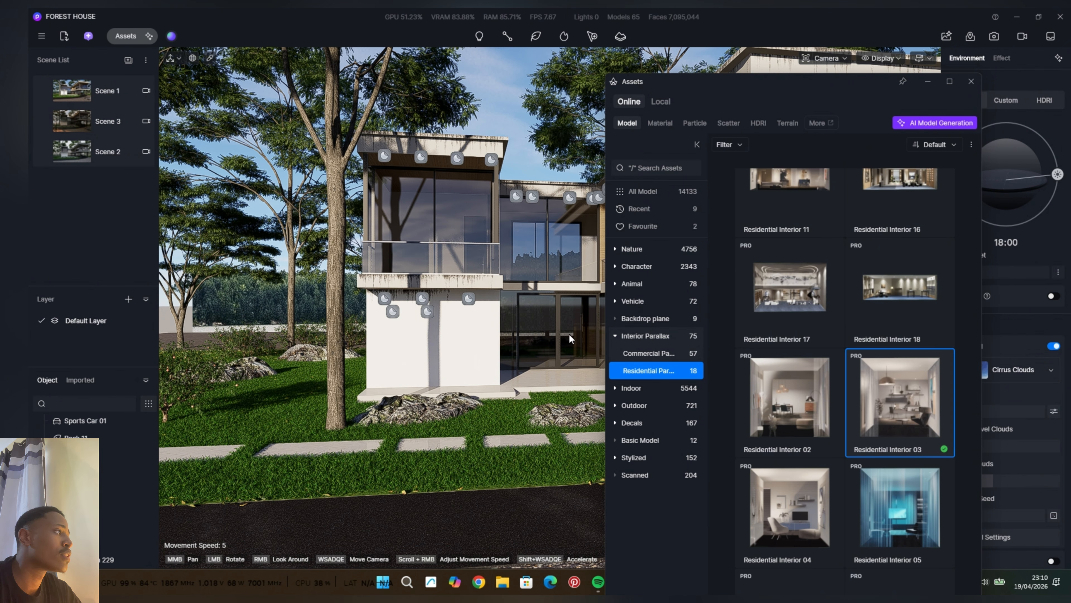
click(441, 386)
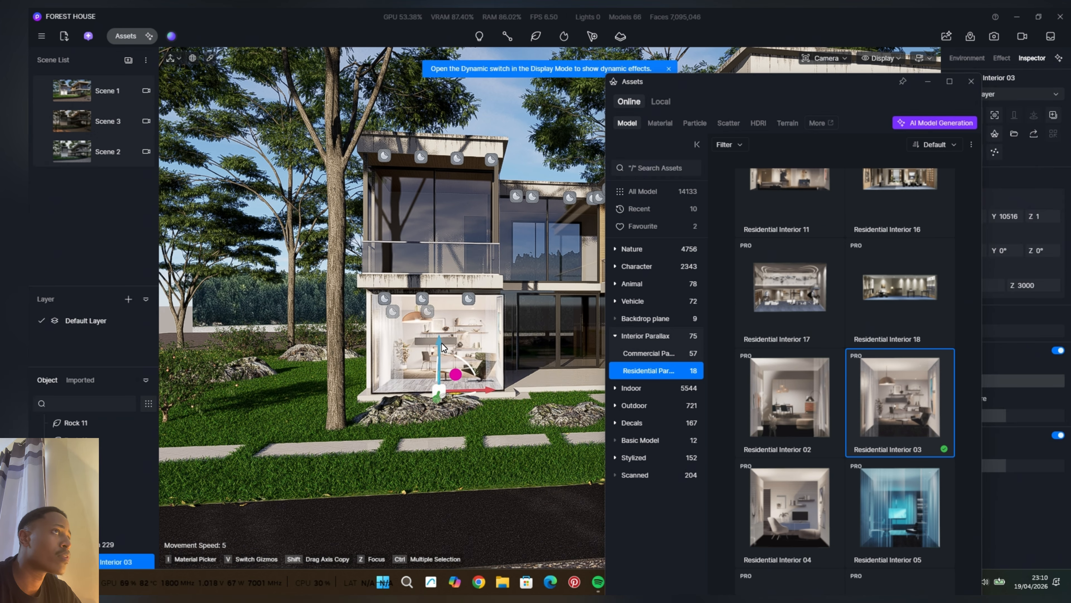
drag(433, 314, 445, 282)
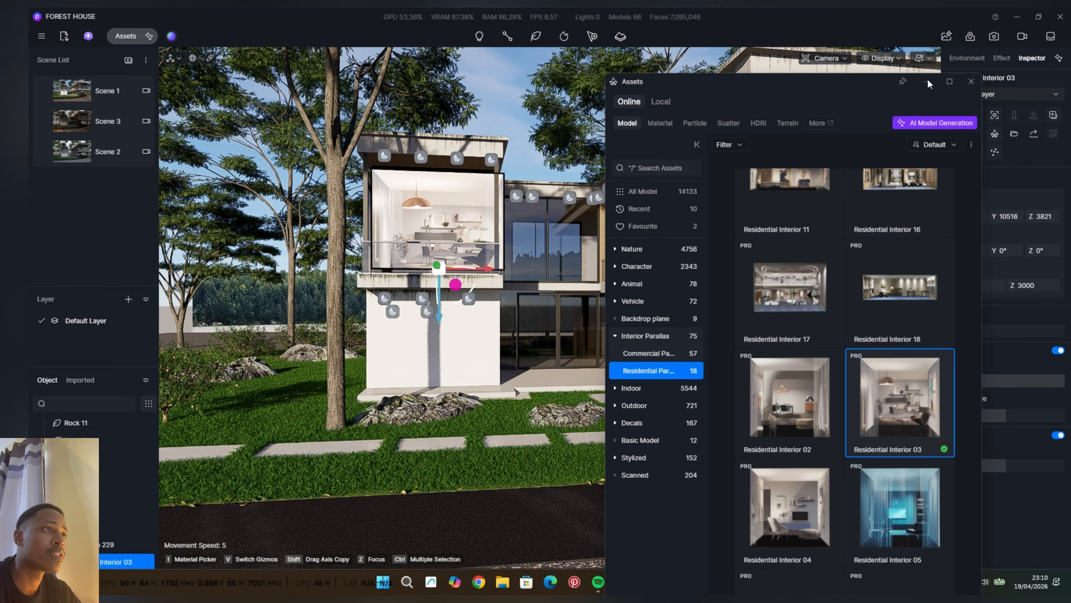
drag(929, 83, 575, 218)
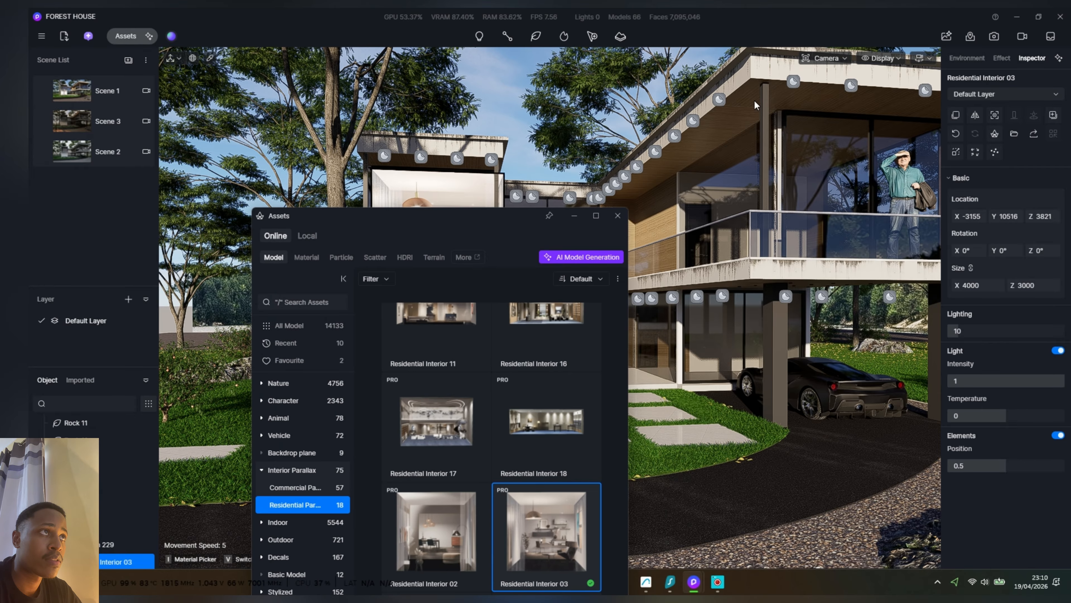
click(824, 58)
click(530, 145)
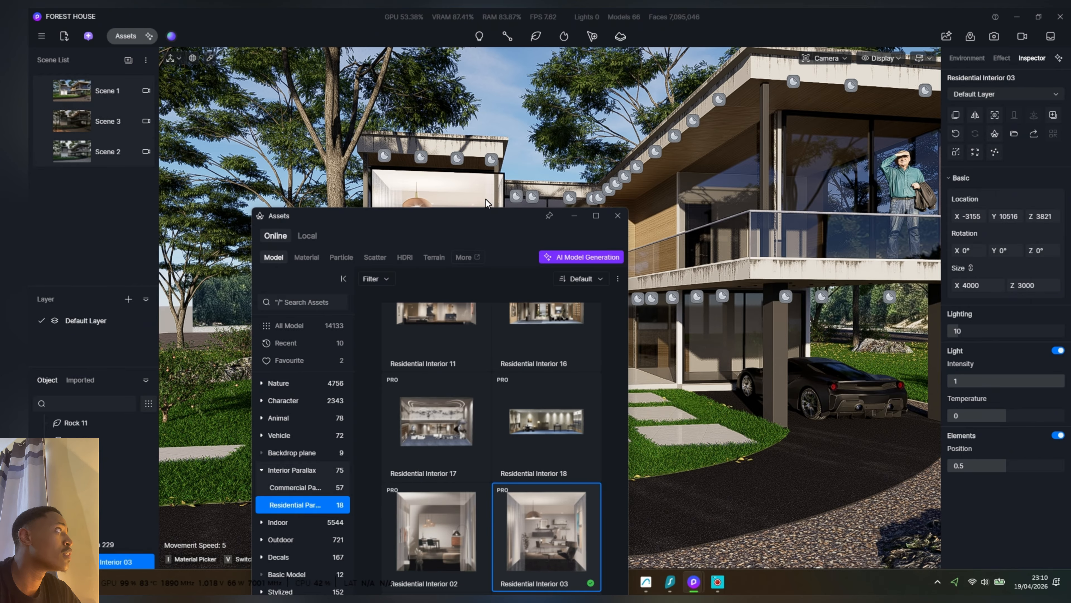
drag(481, 216, 267, 35)
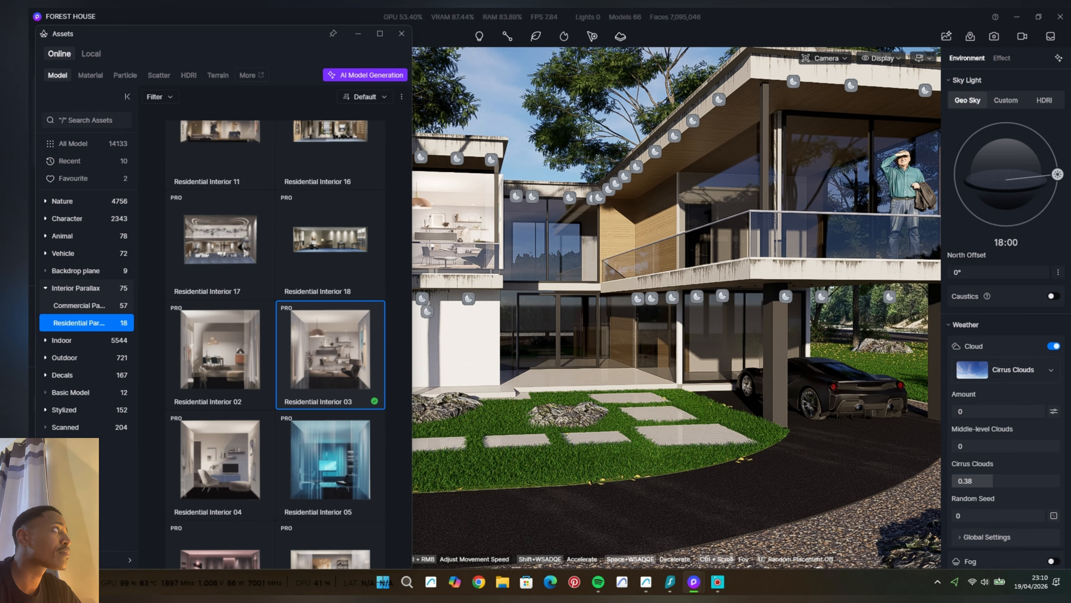
Select Residential Interior 03 in the upper-floor end room and raise it to Z 3901.
middle_drag(554, 304, 499, 283)
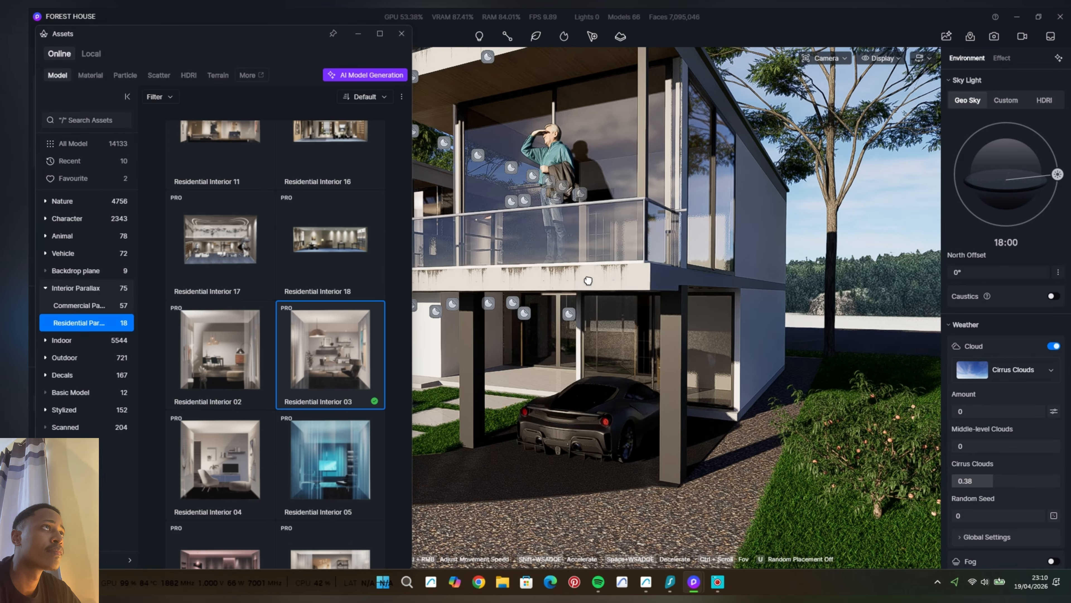
middle_drag(588, 281, 966, 331)
scroll(587, 262, up, 4)
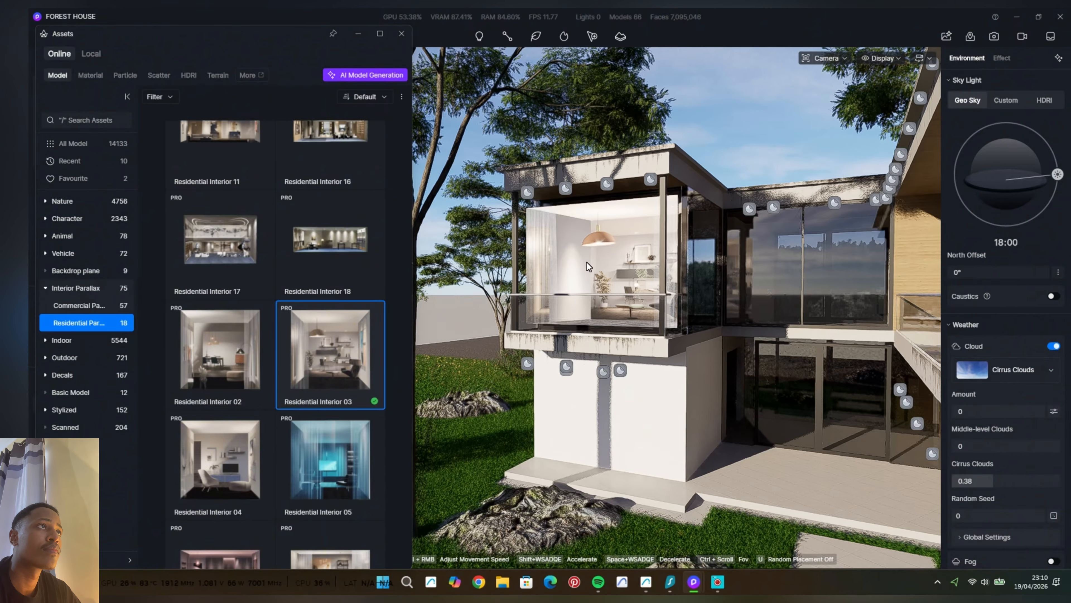
click(593, 274)
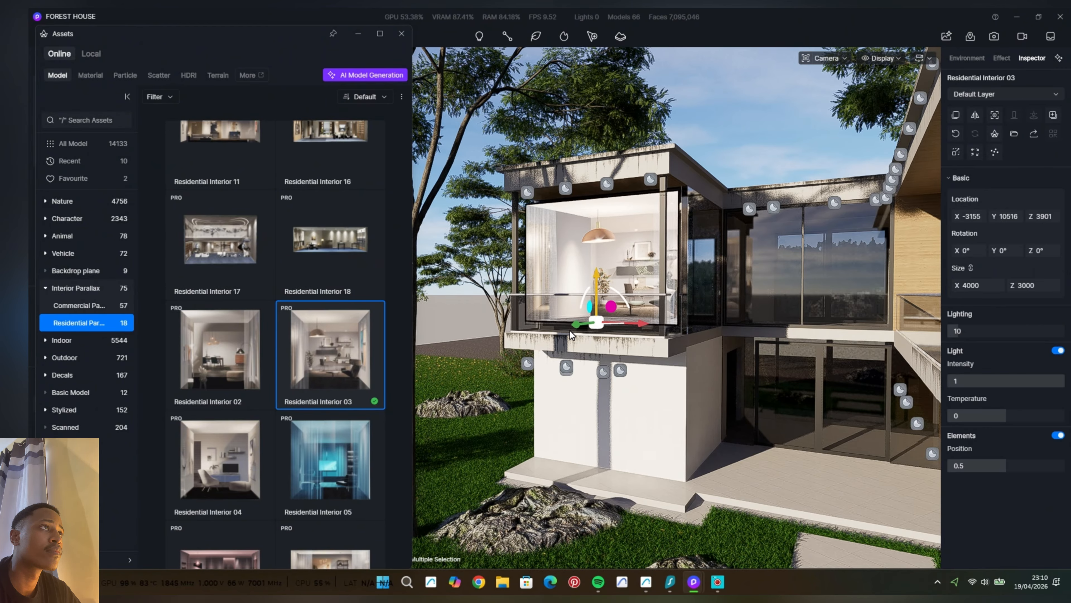
Move Residential Interior 03 in the upper-floor end room to X -3000, Y 12897 and resize it to 4092 by 3250.
mouse_move(596, 325)
mouse_down()
mouse_move(639, 315)
mouse_move(611, 325)
mouse_up()
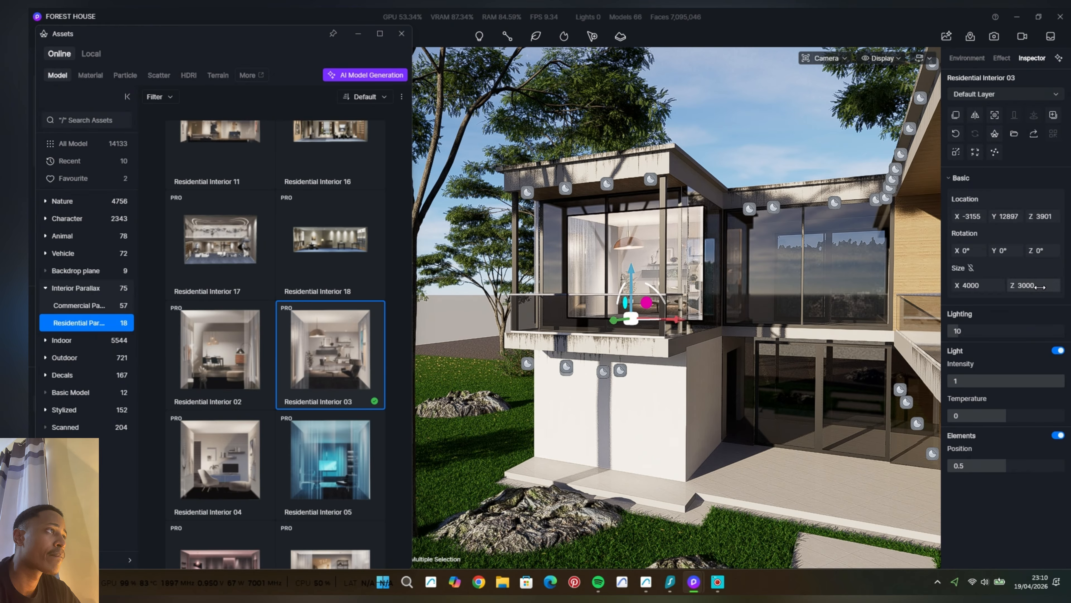
drag(1041, 287, 989, 285)
right_drag(633, 337, 719, 334)
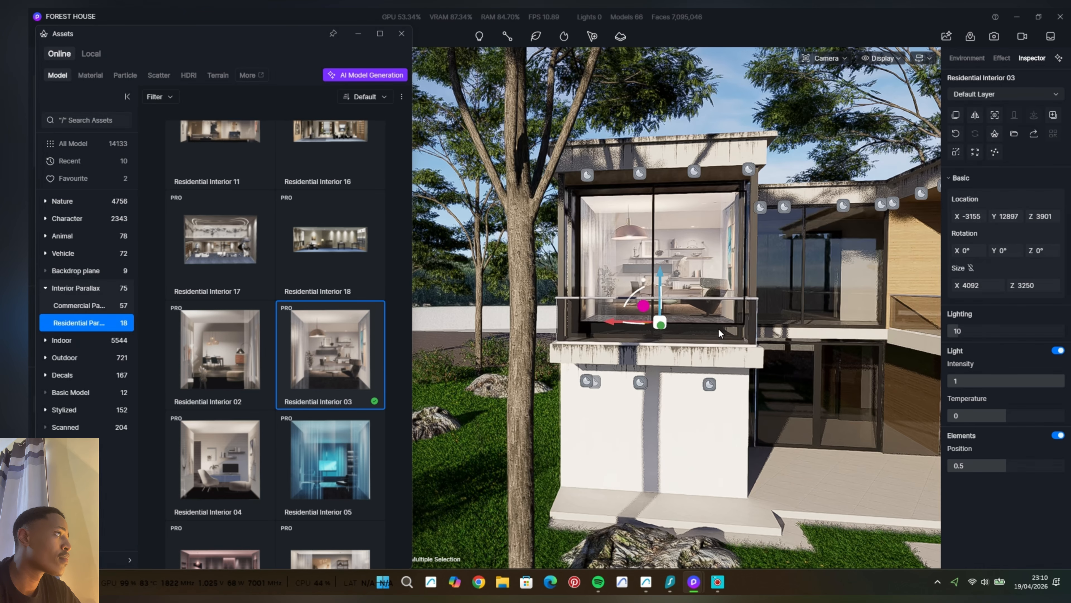
drag(605, 320, 599, 319)
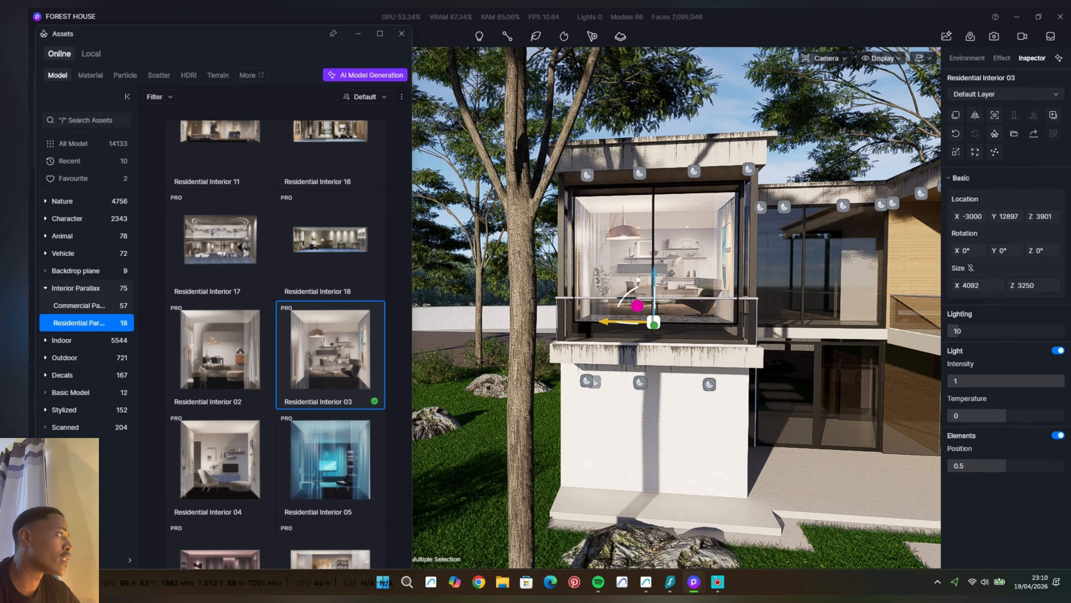
Set Residential Interior 03's element position to 0.7 and its lighting to 6.
right_drag(726, 359, 920, 415)
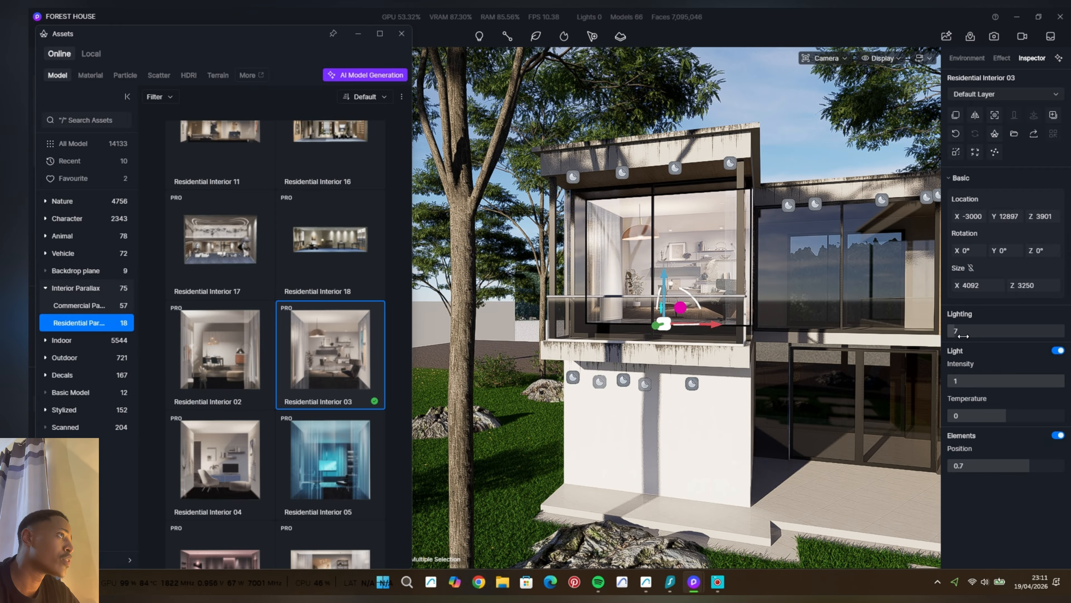
drag(963, 336, 962, 336)
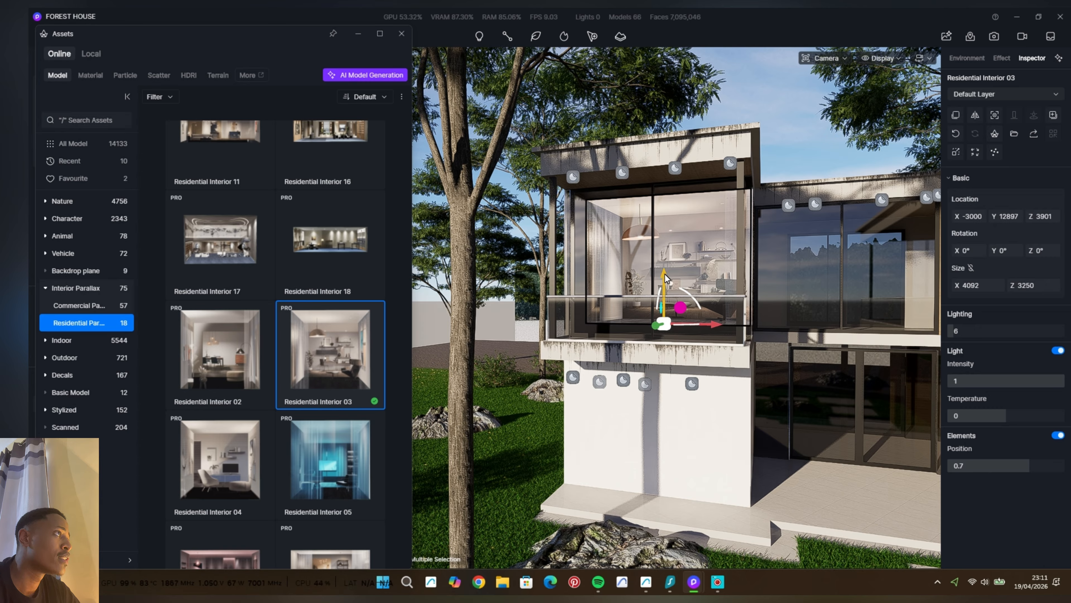
Lower Residential Interior 03 to Z 3638 and set its height to 3682 to fill the upper-floor glazing.
drag(665, 279, 665, 289)
drag(1031, 286, 1043, 285)
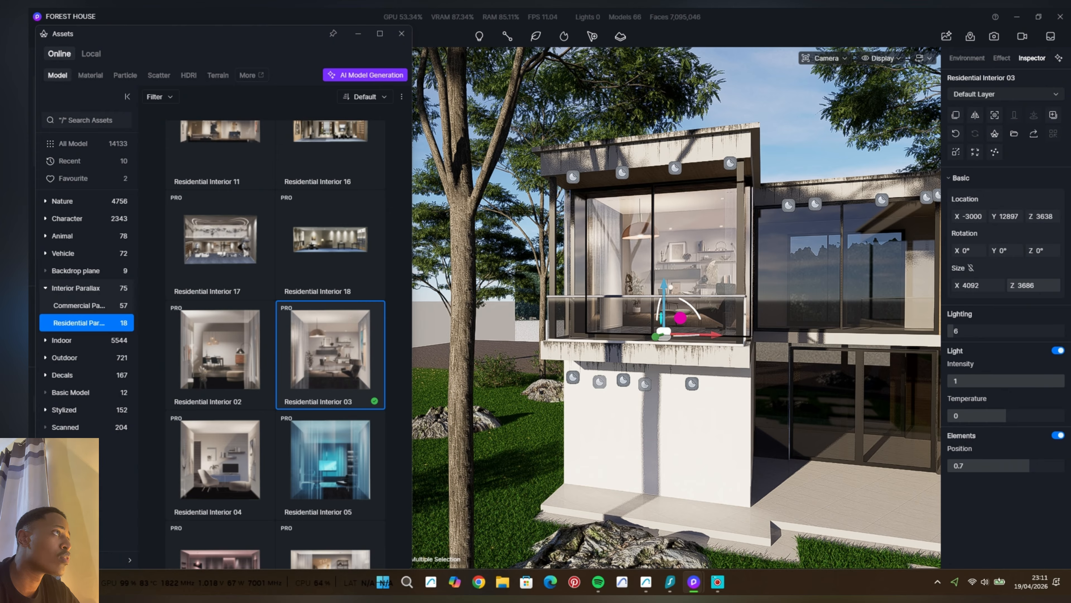
scroll(792, 336, down, 3)
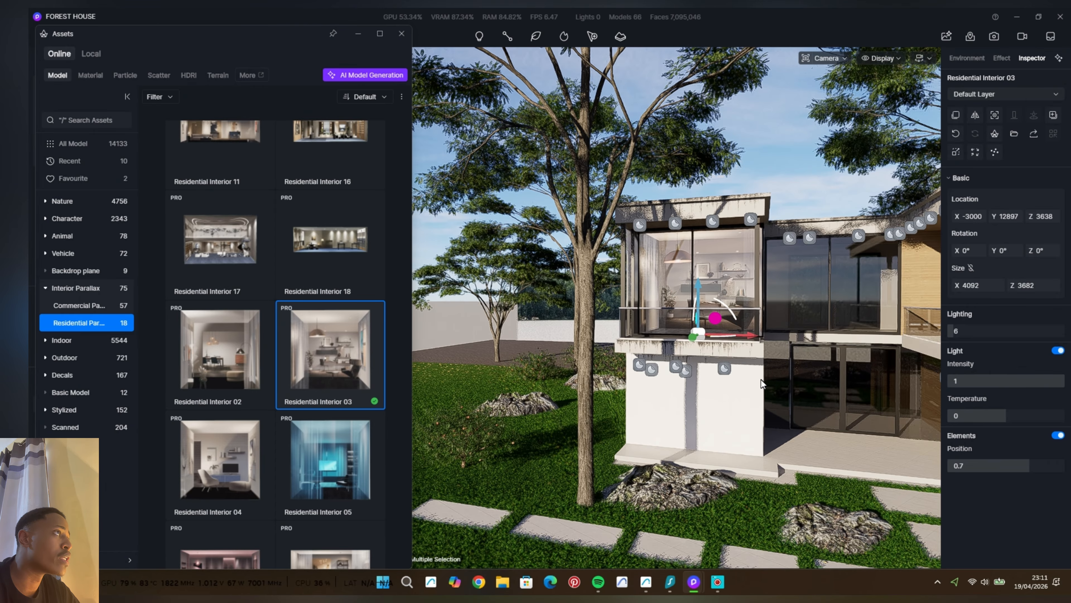
Close the asset library and shift Residential Interior 03 to Y 11720 behind the end wing's upper-floor glazing.
click(760, 379)
middle_drag(766, 369, 686, 318)
mouse_move(685, 318)
right_down()
mouse_move(676, 319)
mouse_move(689, 326)
right_up()
middle_drag(689, 326, 826, 336)
scroll(612, 186, up, 6)
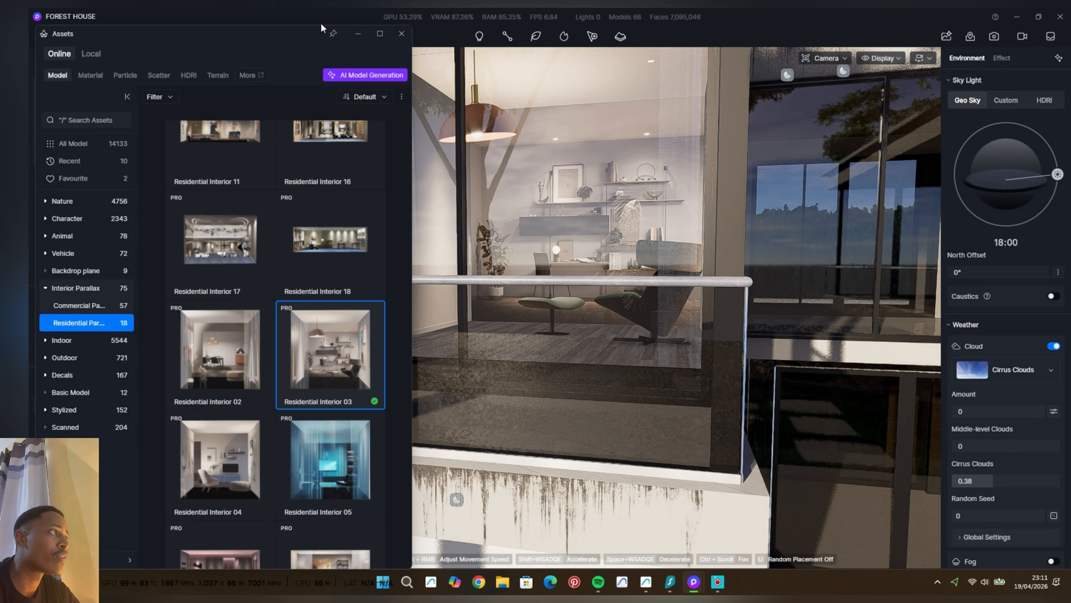
click(401, 34)
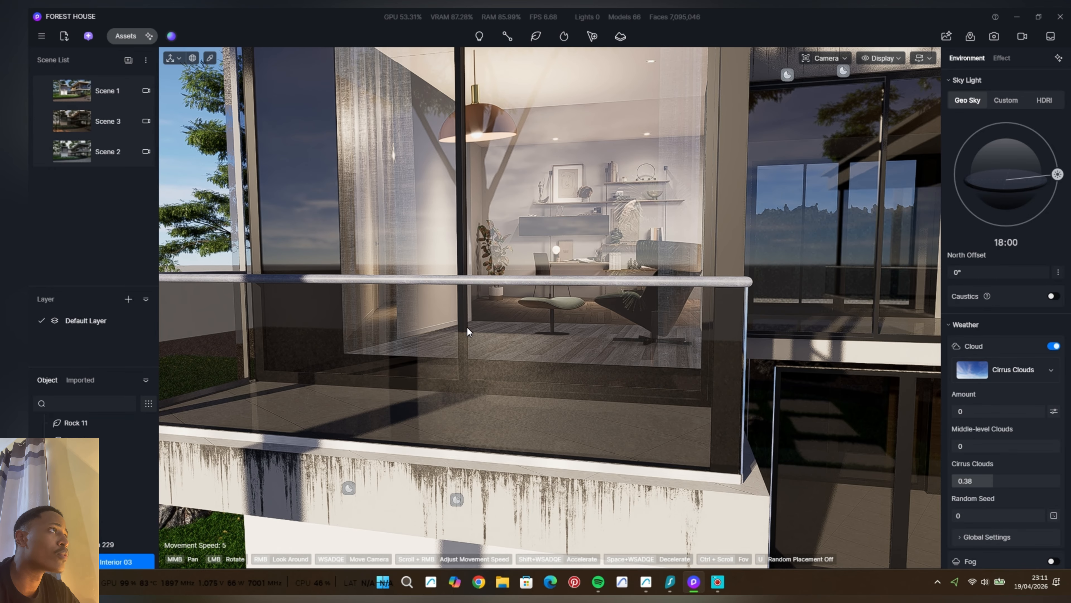
click(557, 294)
scroll(579, 279, down, 5)
scroll(575, 291, down, 5)
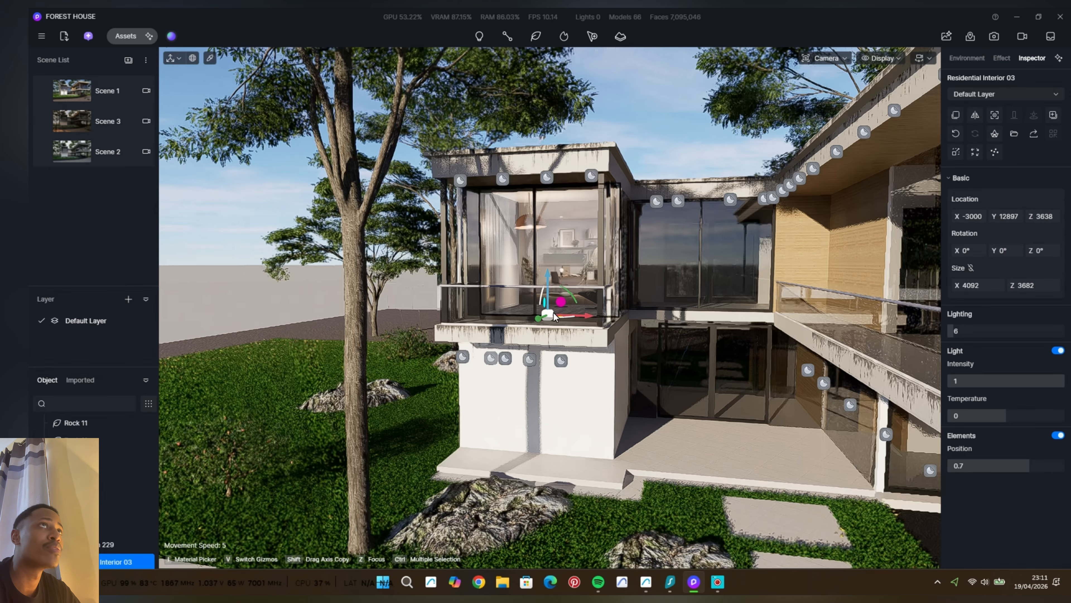
drag(534, 324, 525, 335)
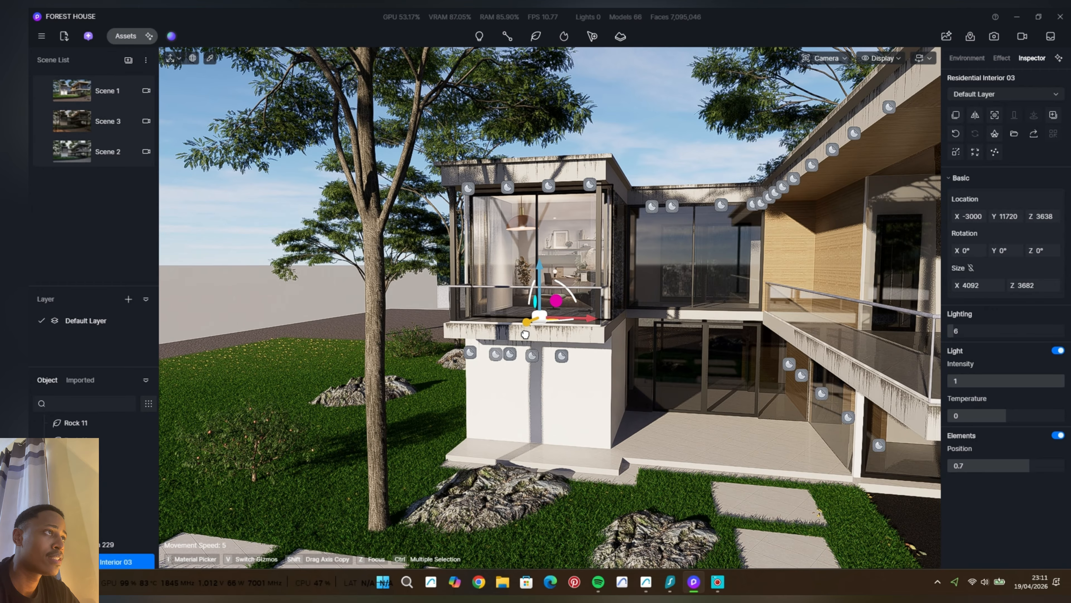
Deselect the interior, check the house in Scene 1 and switch to Scene 3.
click(688, 301)
drag(691, 303, 695, 303)
click(82, 87)
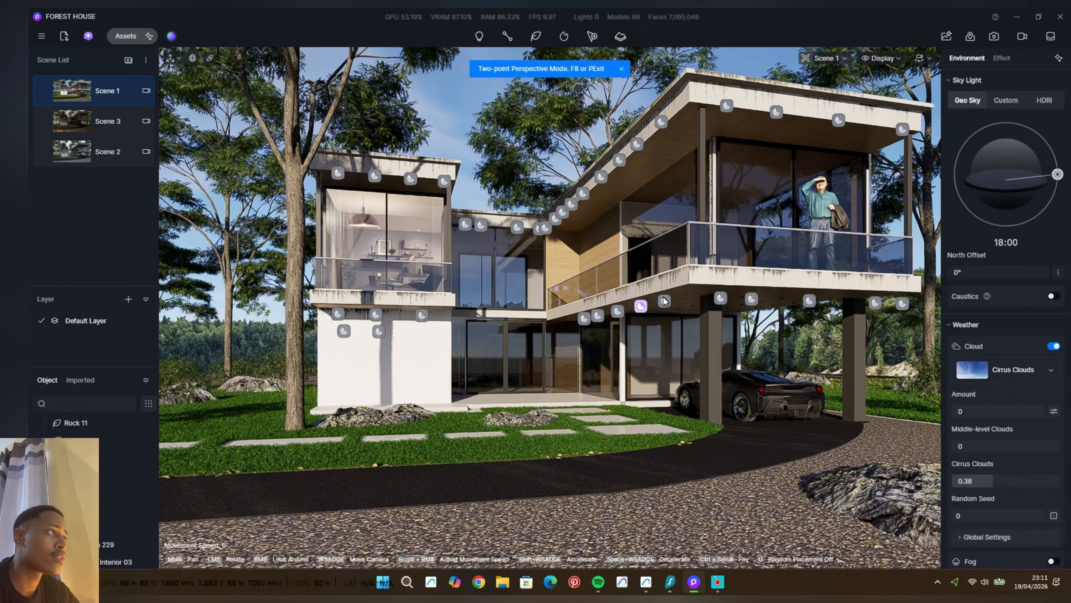
click(76, 122)
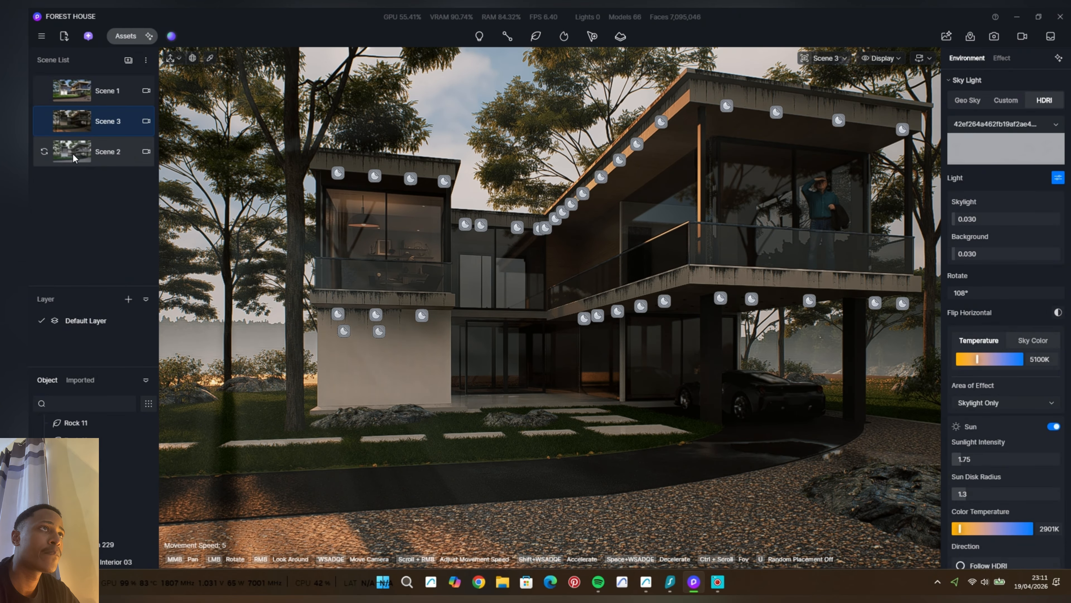
Download Residential Interior 10 from the residential parallax assets and move the library window to uncover more of the house.
click(126, 37)
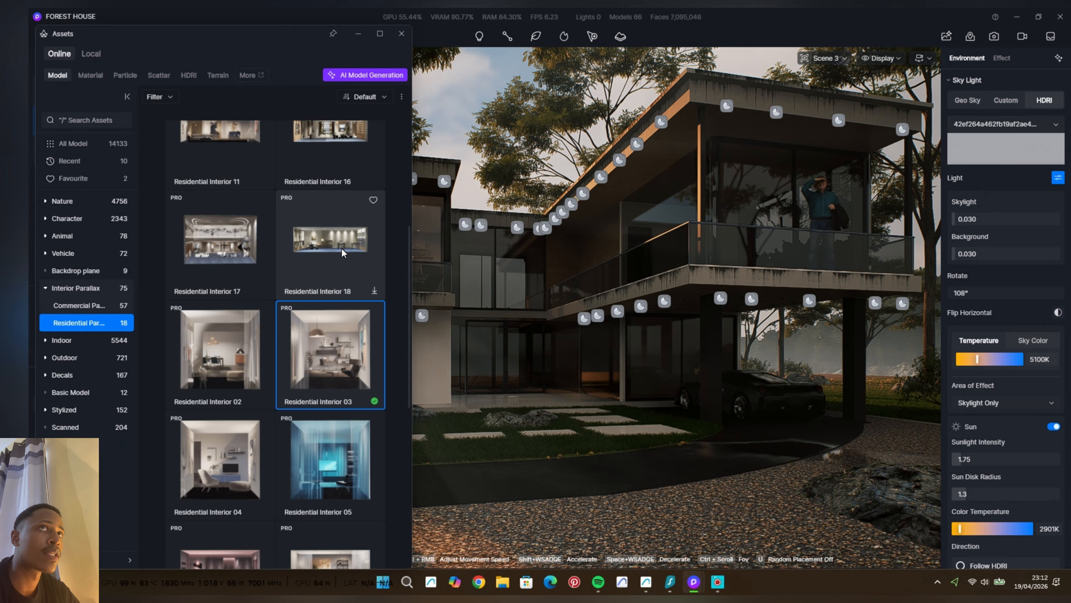
scroll(341, 248, down, 3)
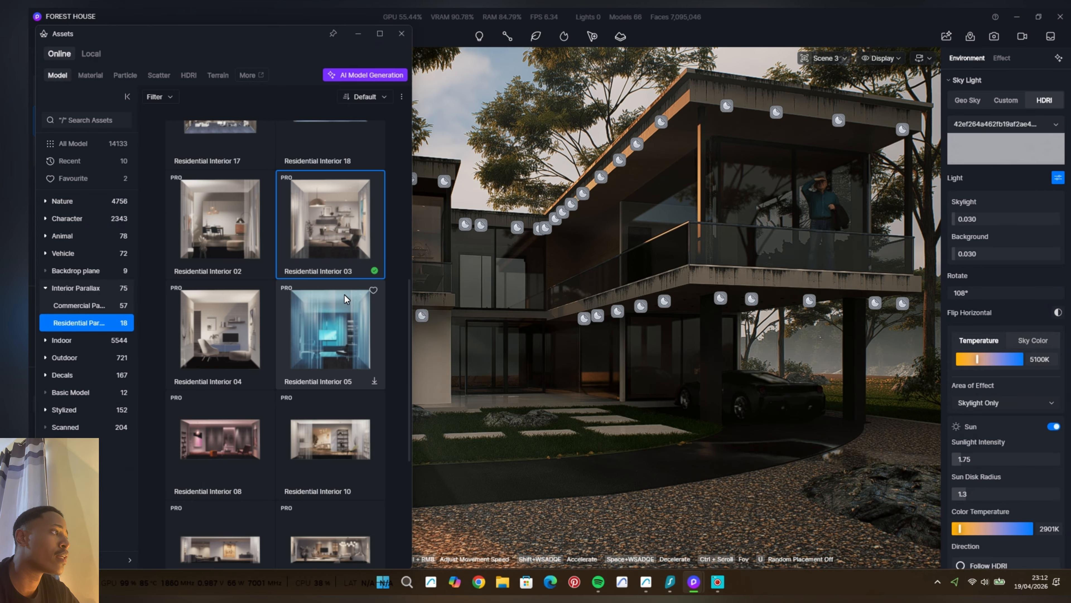
click(340, 458)
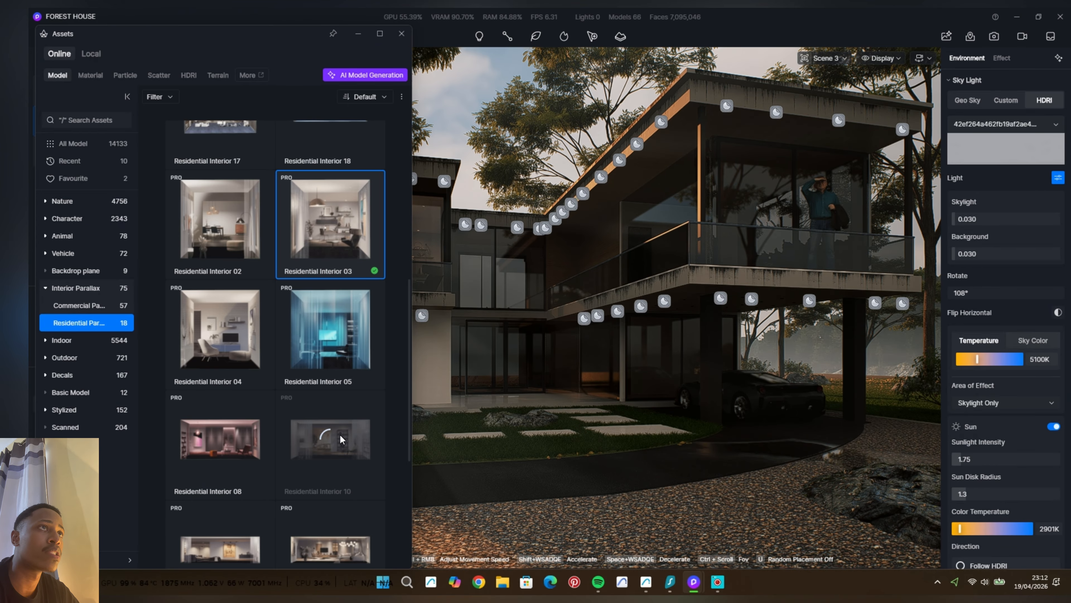
scroll(342, 315, down, 4)
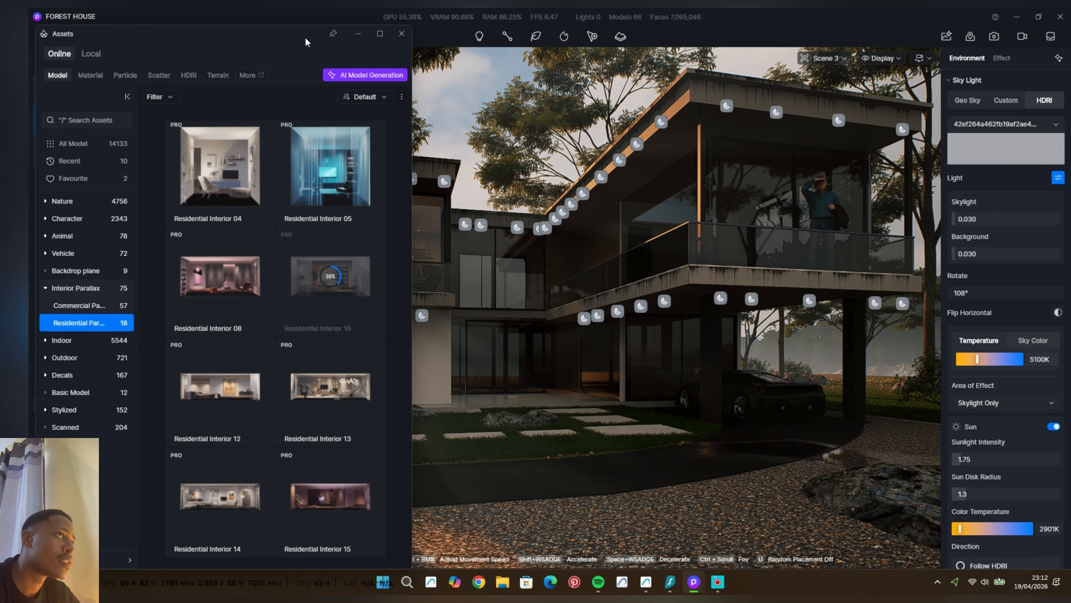
drag(302, 34, 256, 40)
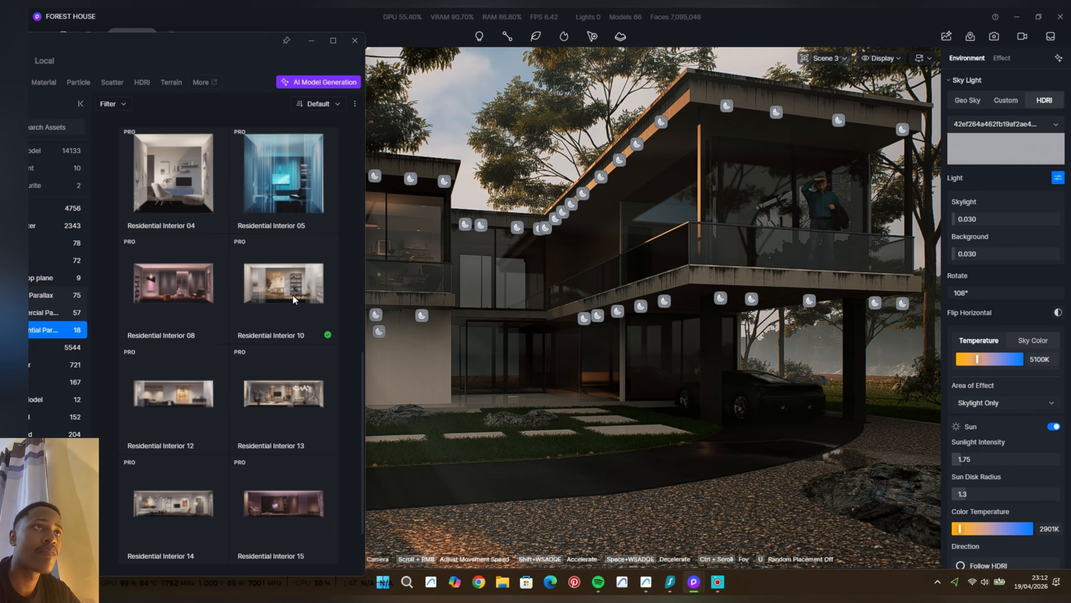
Place Residential Interior 10 behind the ground-floor entrance glazing at X -6983, Y 19143 and deselect it.
click(292, 294)
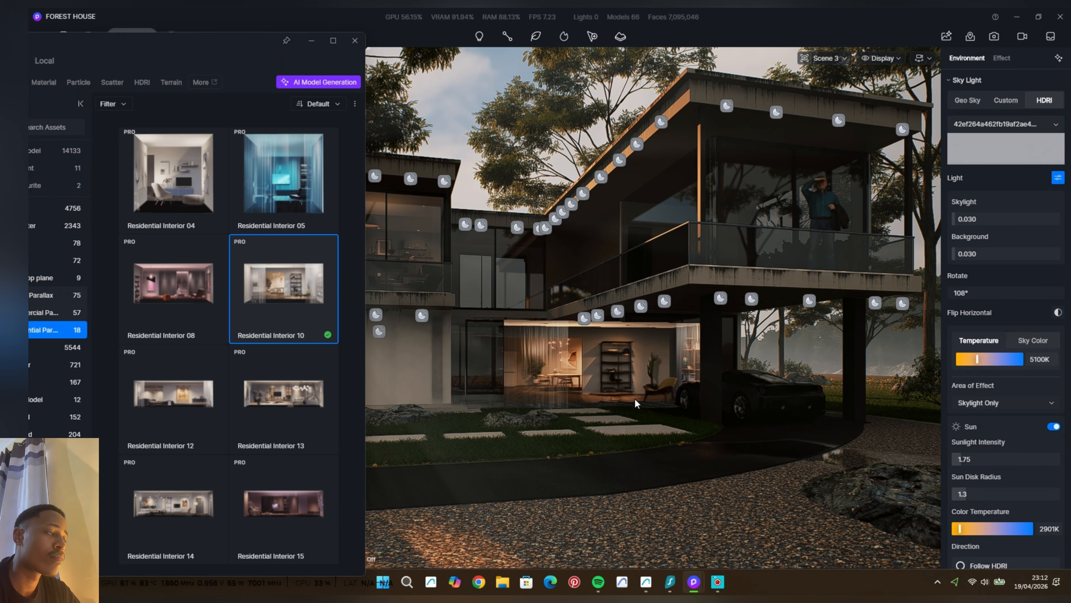
click(555, 408)
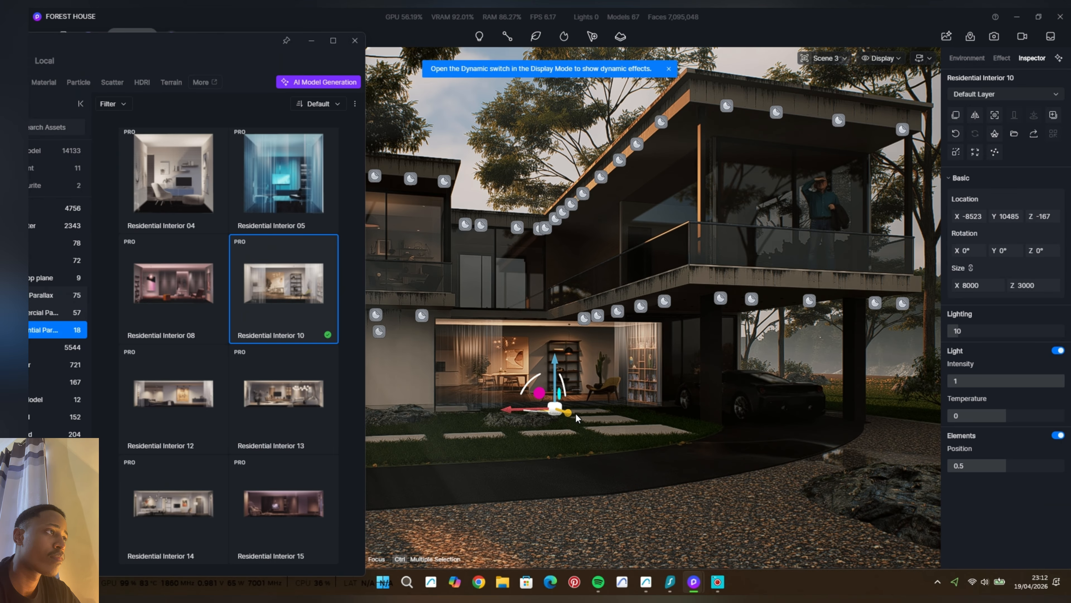
middle_drag(568, 412, 566, 416)
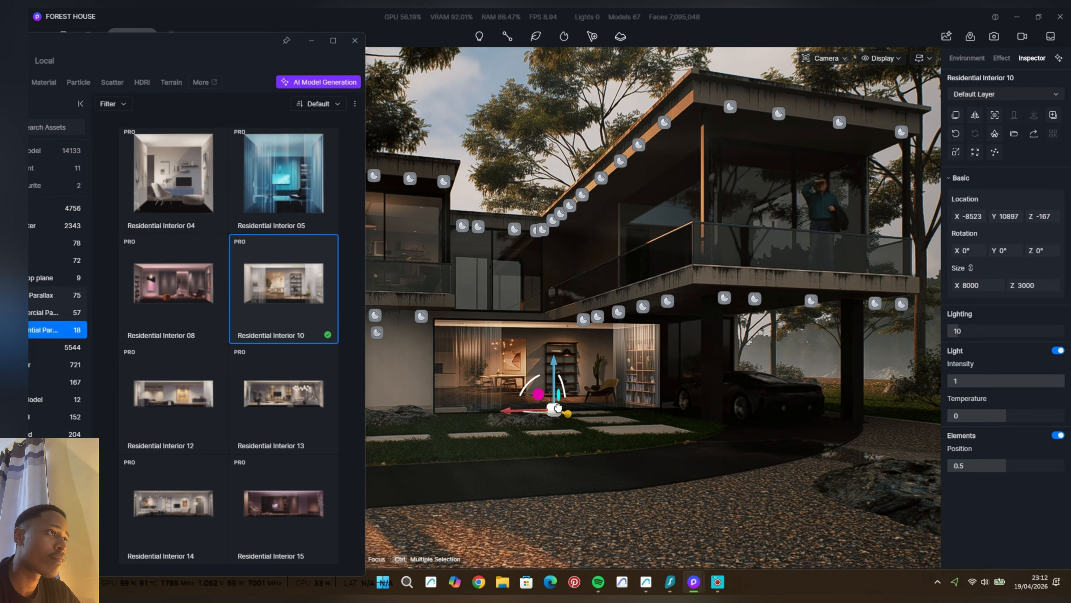
drag(558, 408, 421, 405)
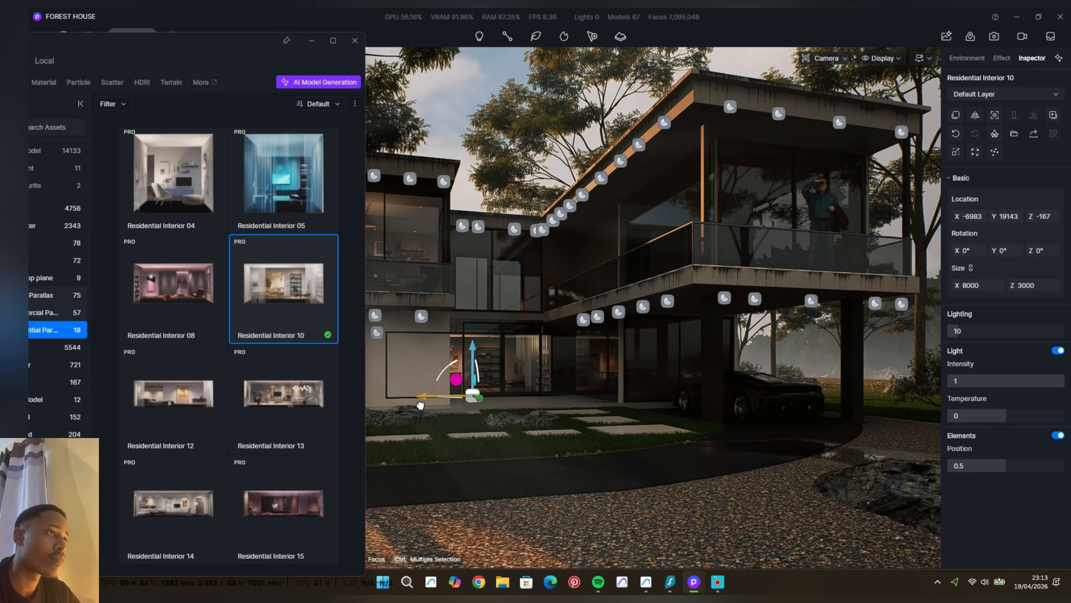
key(Escape)
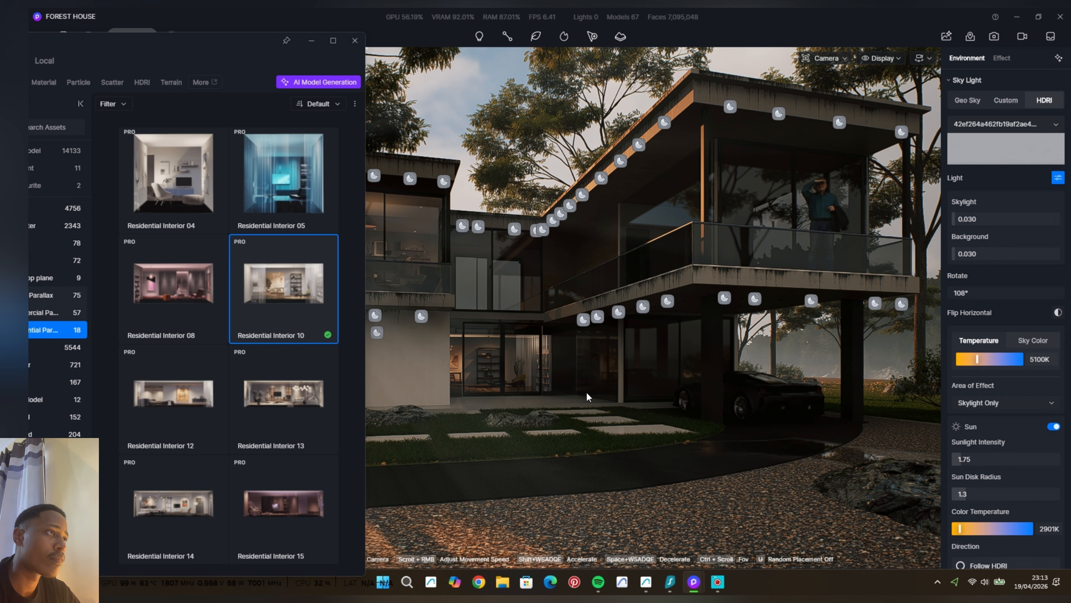
Try Residential Interior 07 at the ground-floor glazing beside the car, turned 180° about Z and shifted to Y 12372, and delete it.
scroll(197, 306, up, 3)
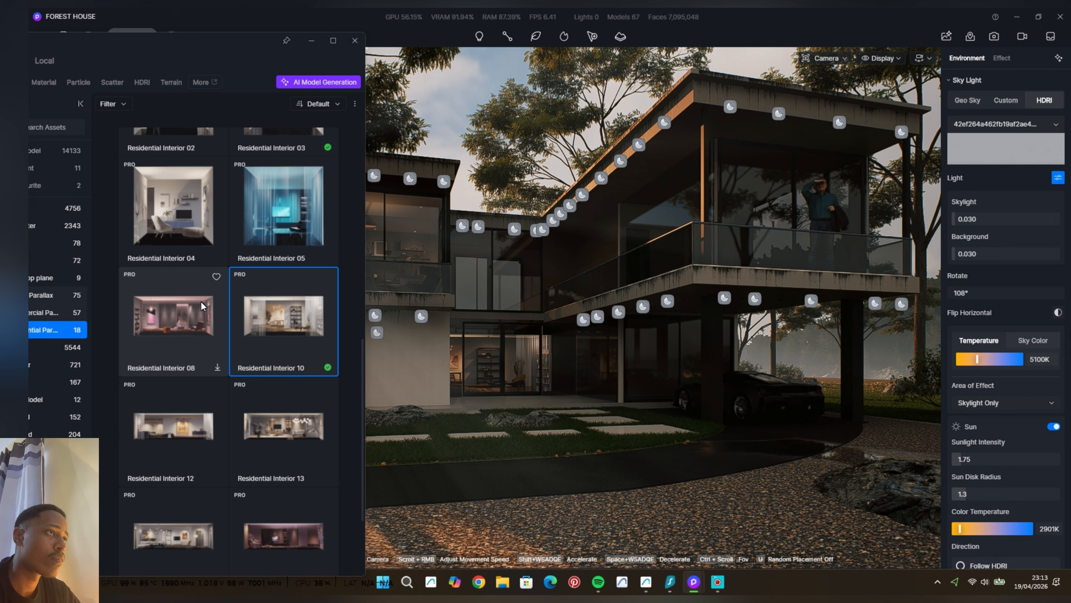
scroll(202, 304, up, 4)
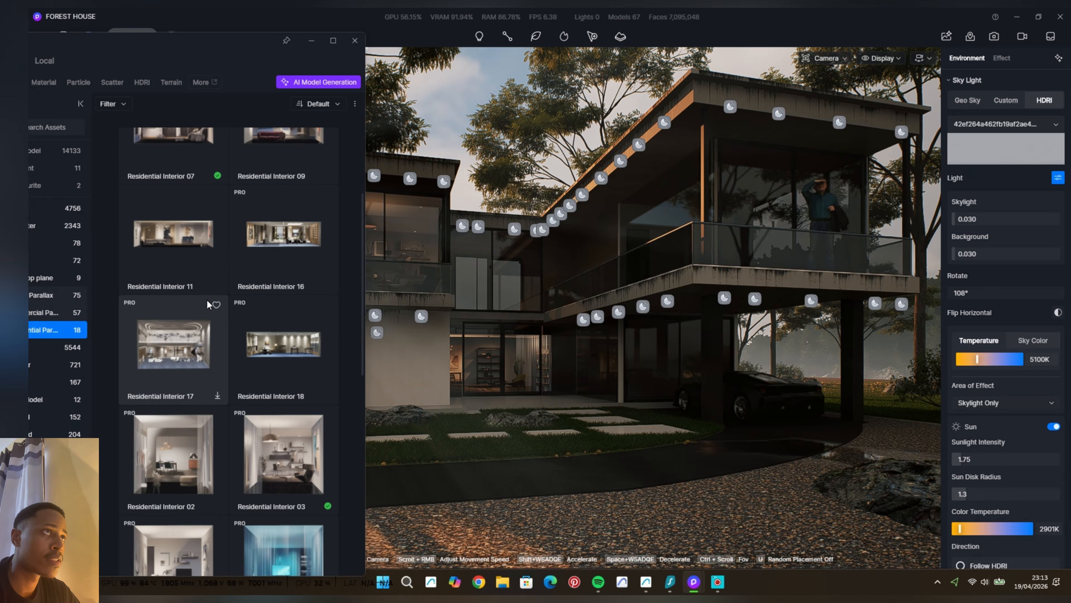
scroll(207, 299, up, 3)
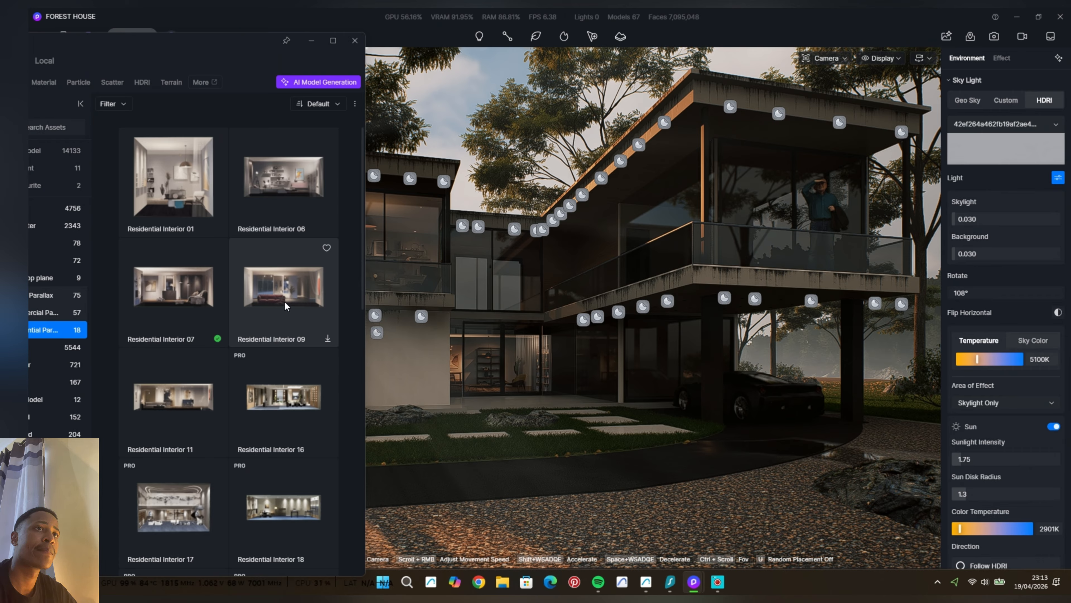
click(182, 303)
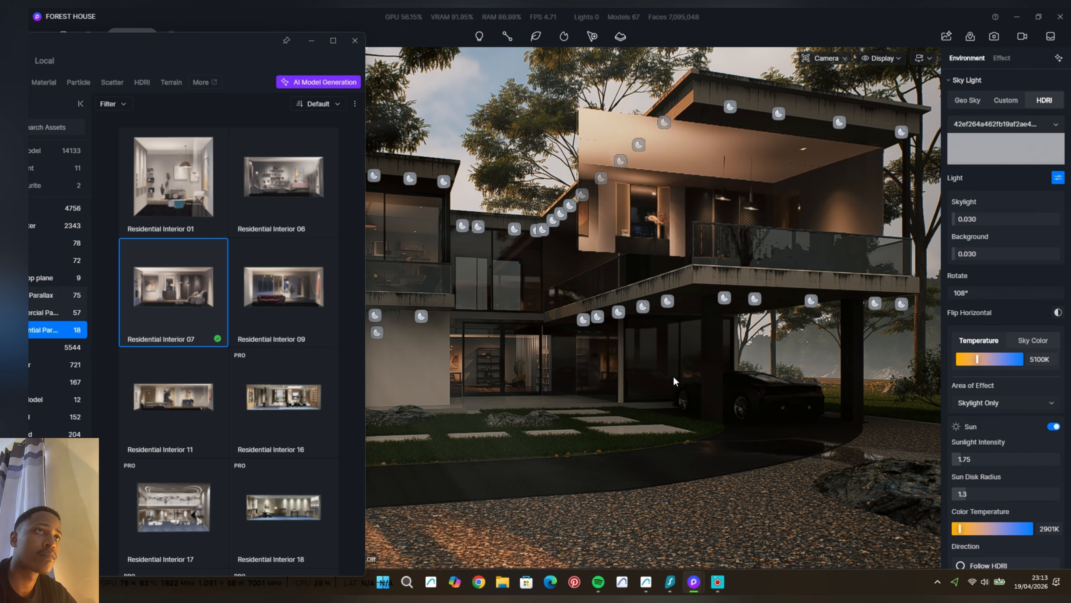
click(653, 400)
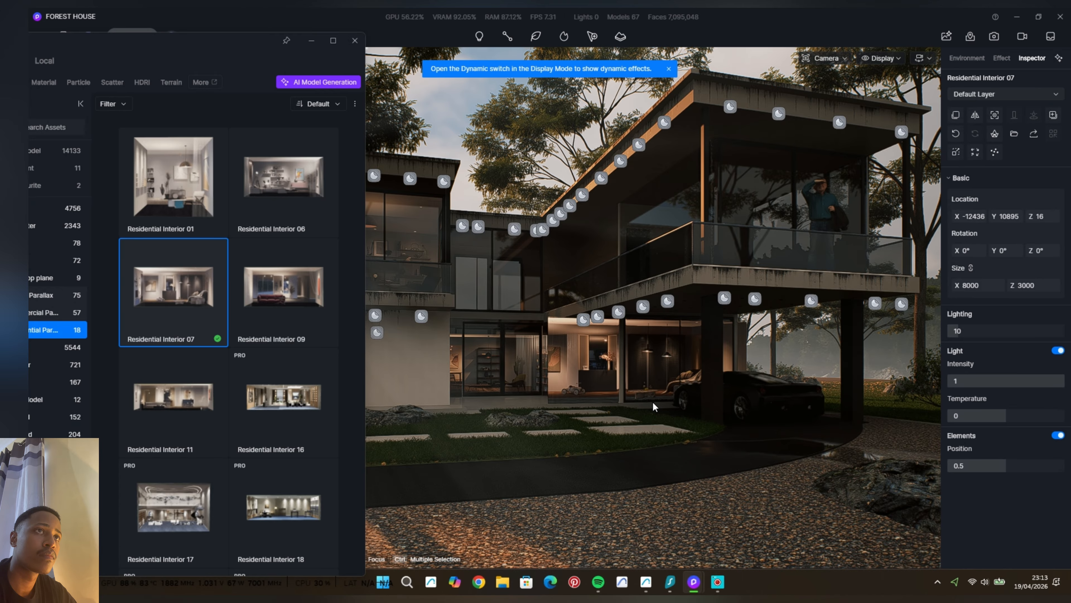
drag(636, 405, 653, 384)
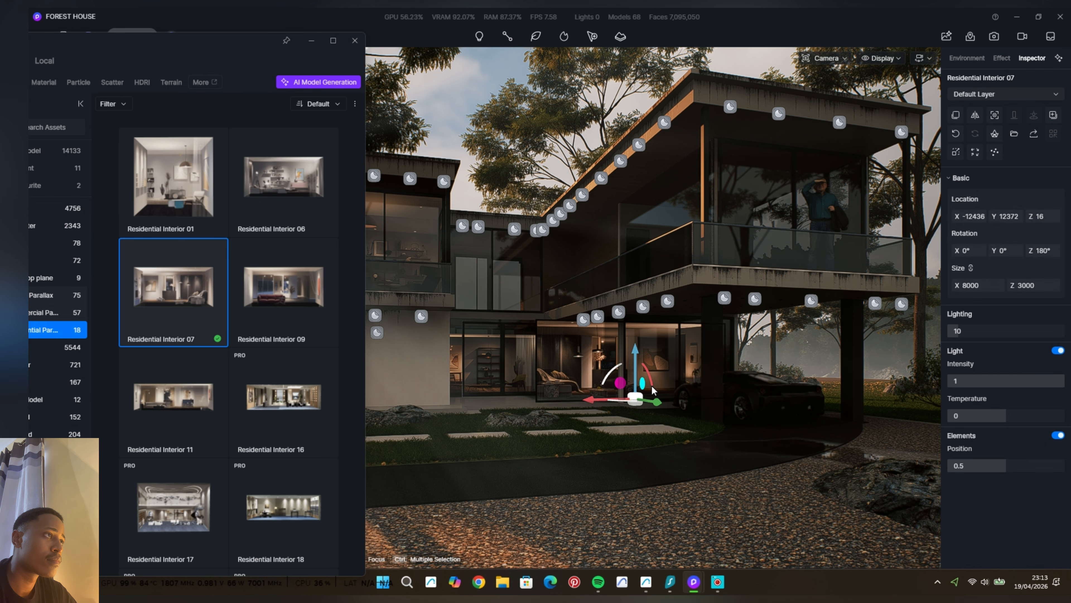
key(Delete)
Download Residential Interior 02 and browse the remaining residential interiors.
scroll(295, 410, down, 1)
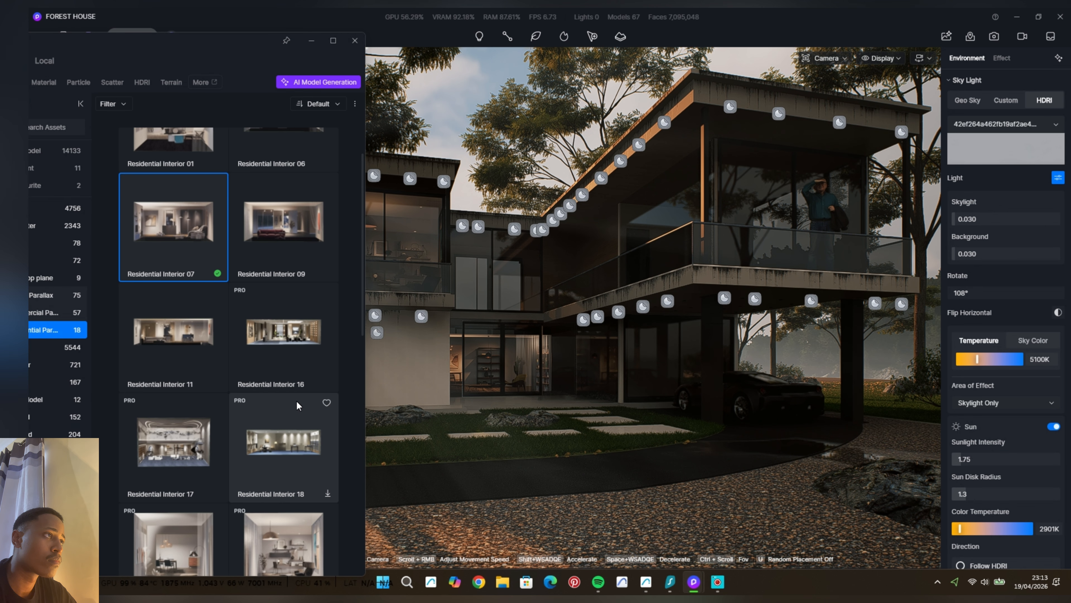
scroll(301, 388, down, 1)
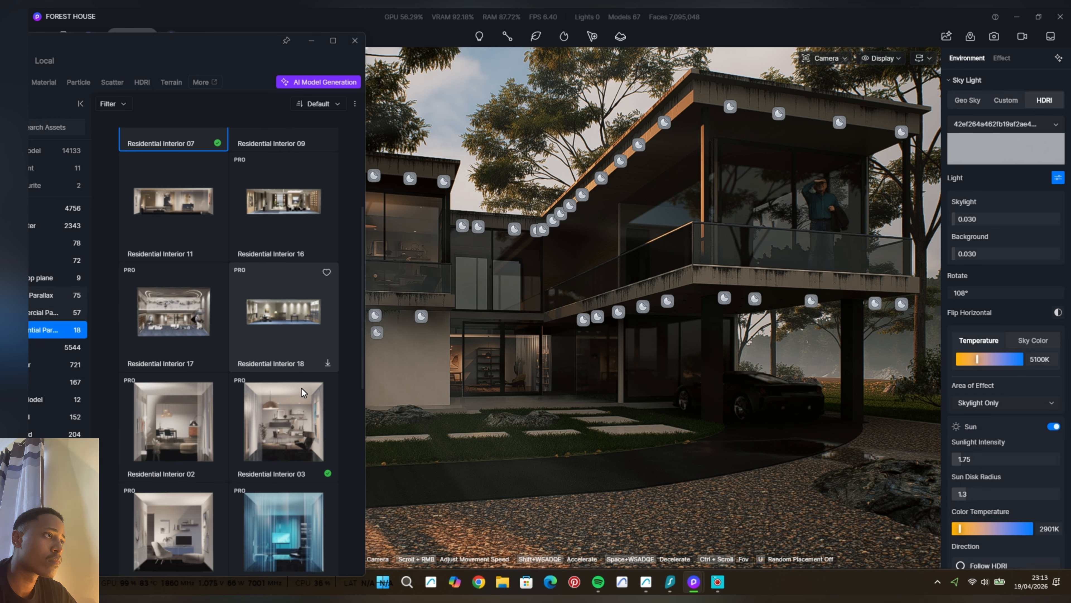
click(180, 439)
scroll(188, 424, down, 1)
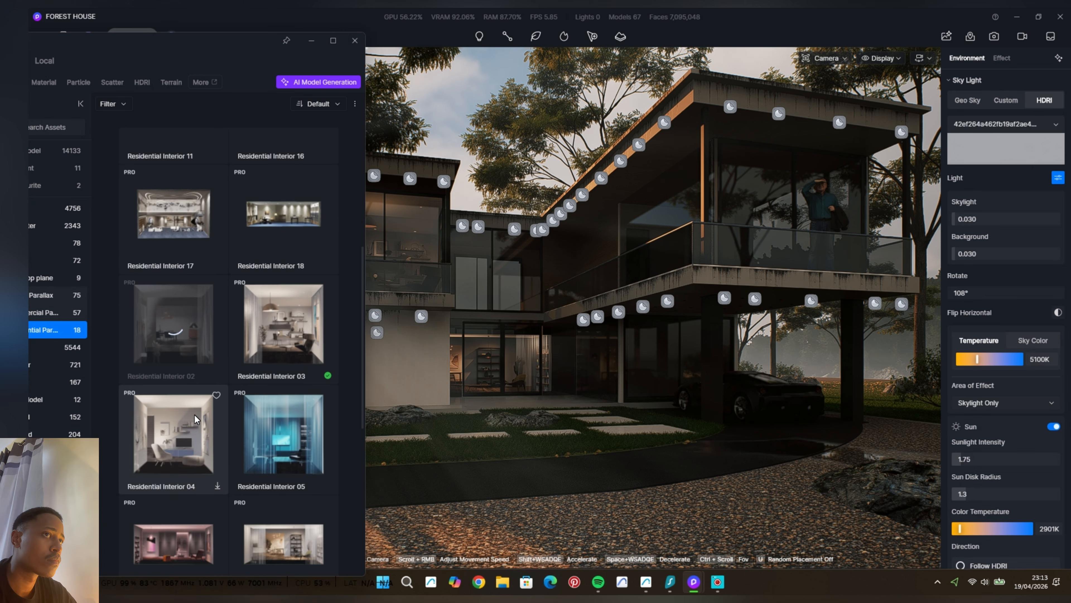
scroll(195, 419, down, 1)
scroll(199, 409, down, 1)
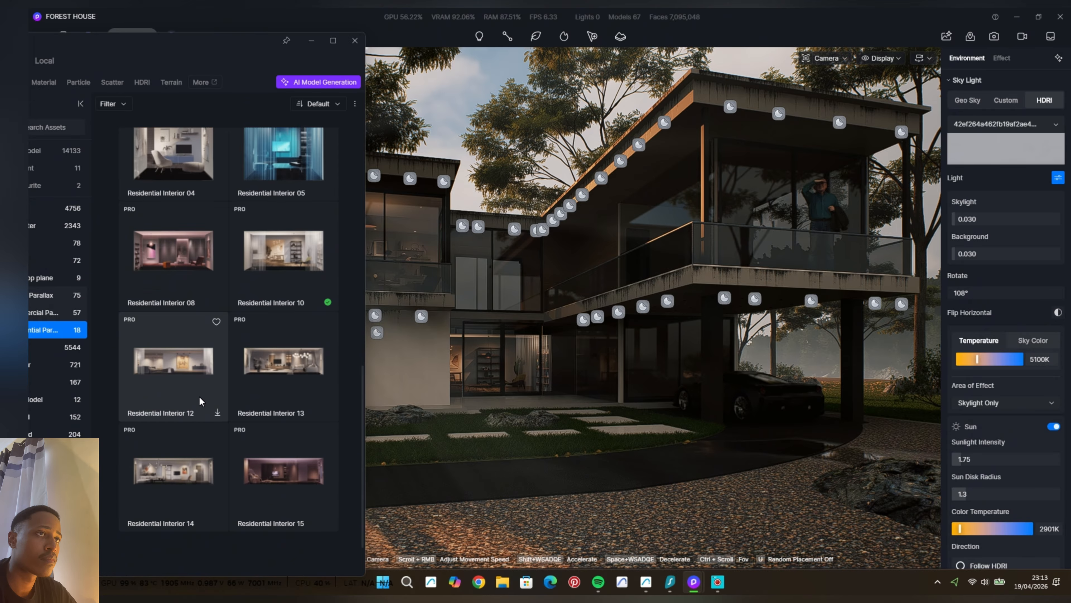
scroll(200, 401, down, 1)
Move the asset library fully into view and browse the commercial parallax interiors for a suitable room.
drag(229, 42, 303, 39)
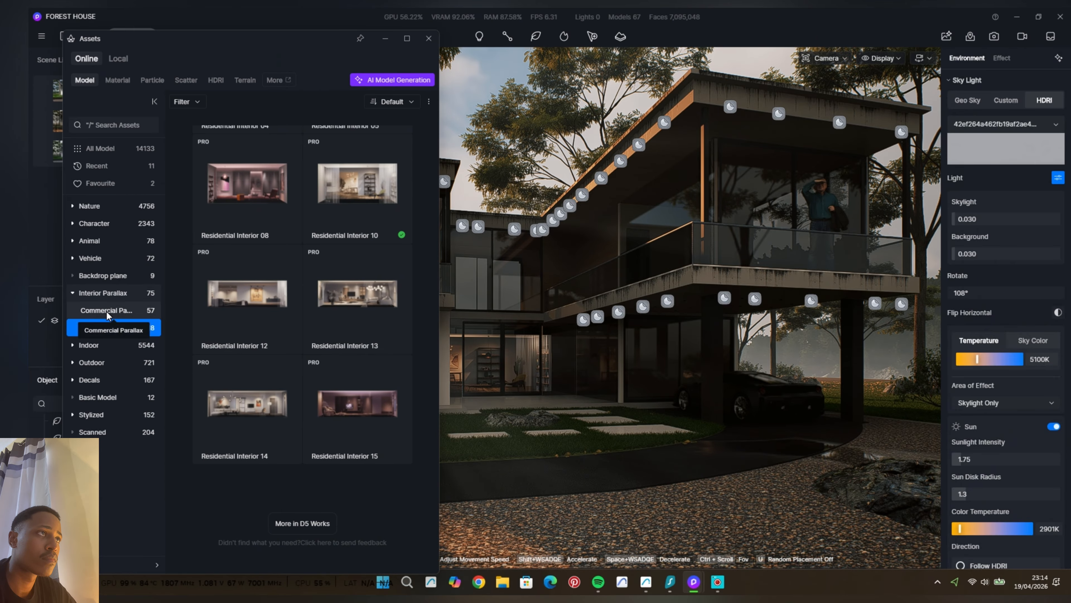
click(108, 313)
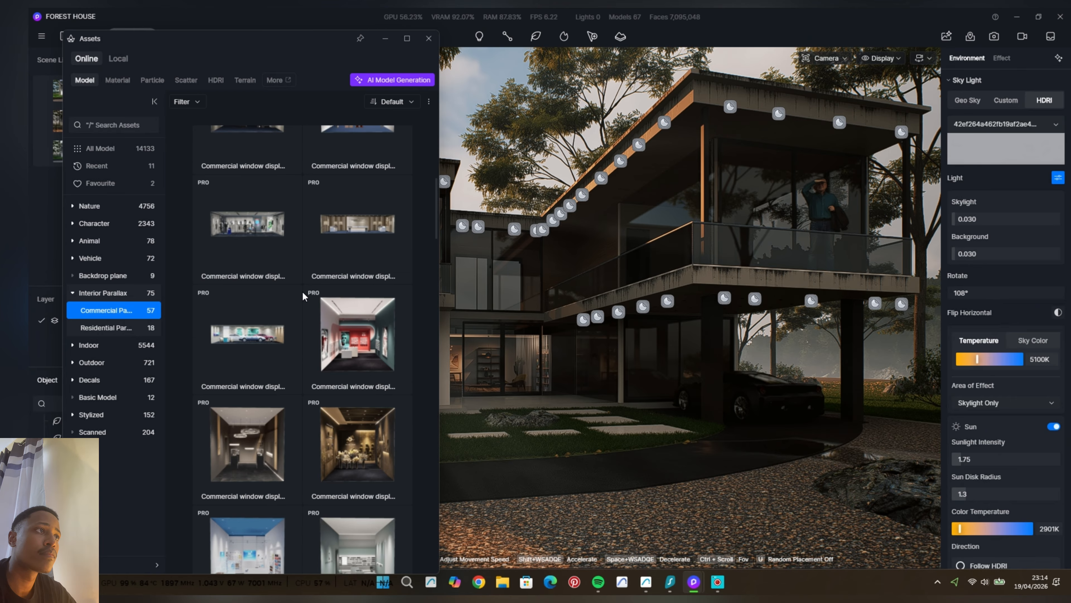
scroll(303, 290, down, 1)
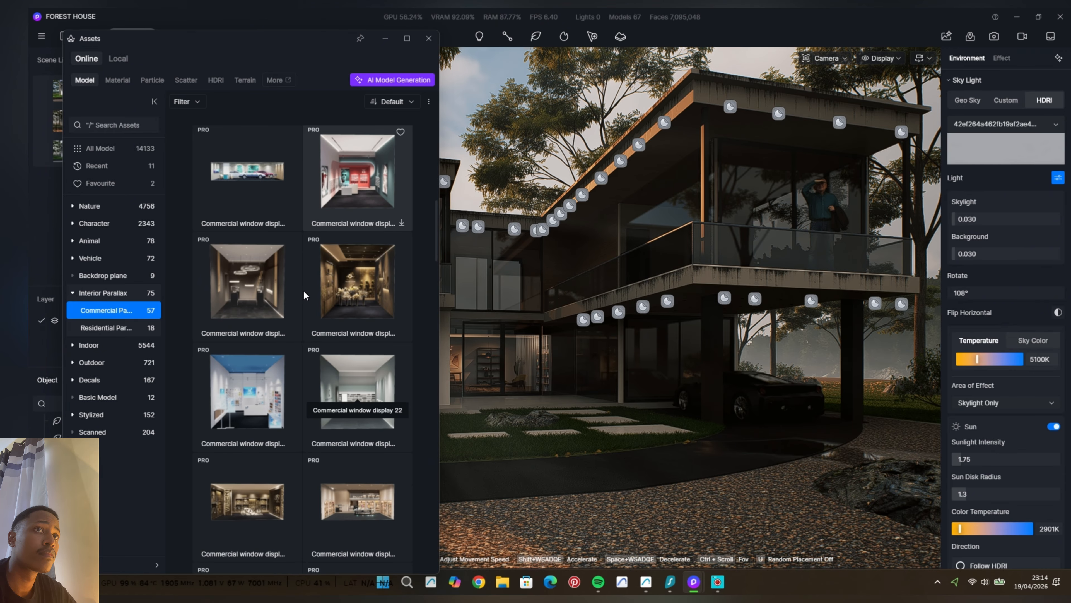
scroll(303, 290, down, 1)
scroll(304, 292, down, 6)
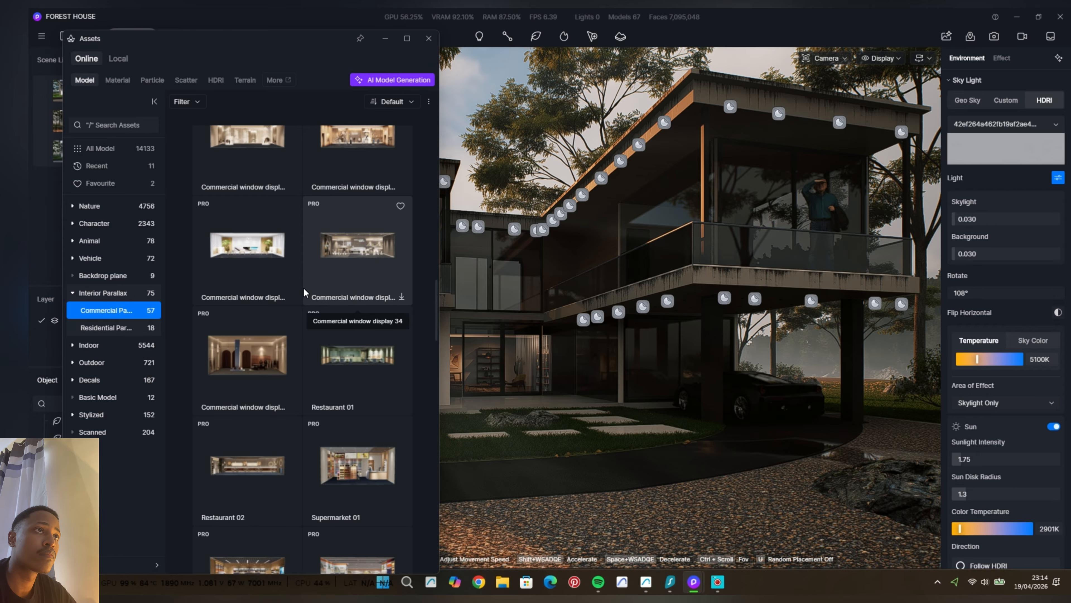
scroll(303, 288, down, 8)
scroll(304, 287, down, 8)
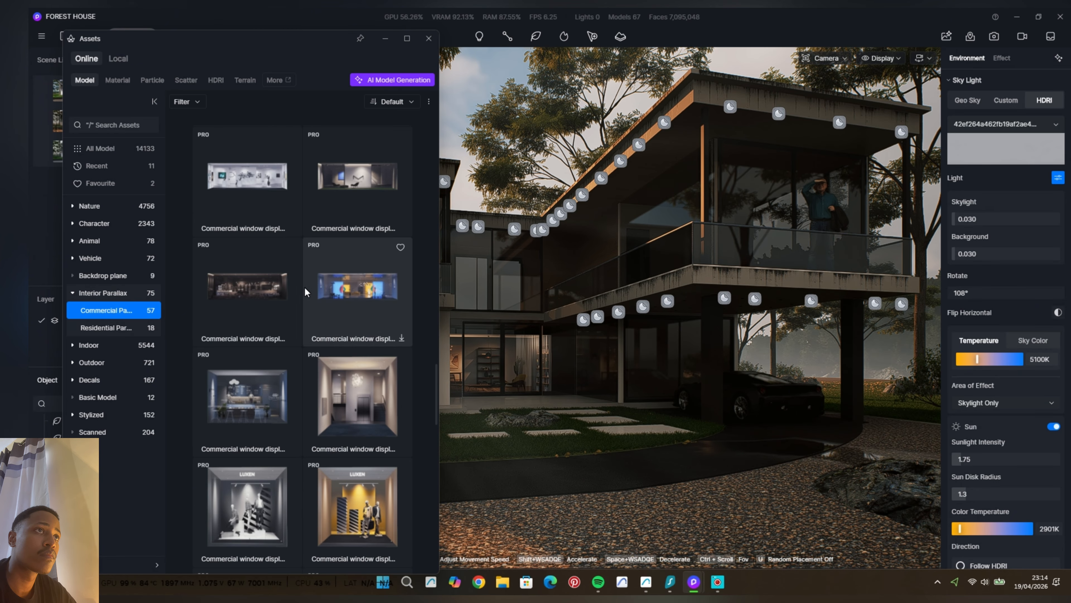
scroll(306, 291, down, 6)
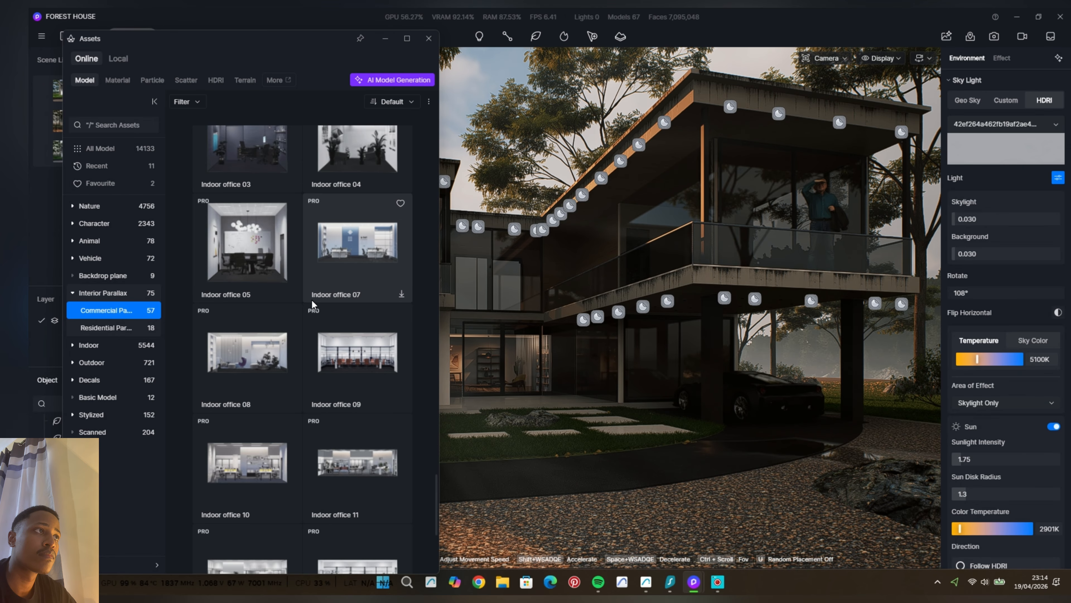
scroll(312, 280, down, 4)
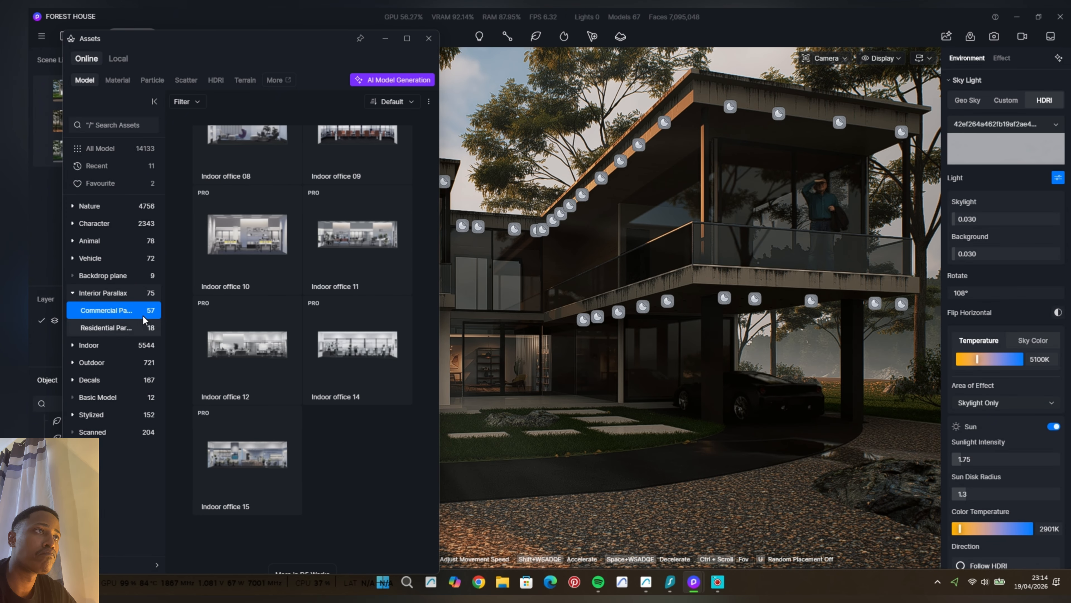
Place Residential Interior 02 from the residential parallax assets behind the ground-floor glazing beside the car, at X -12546, Y 13278.
click(116, 329)
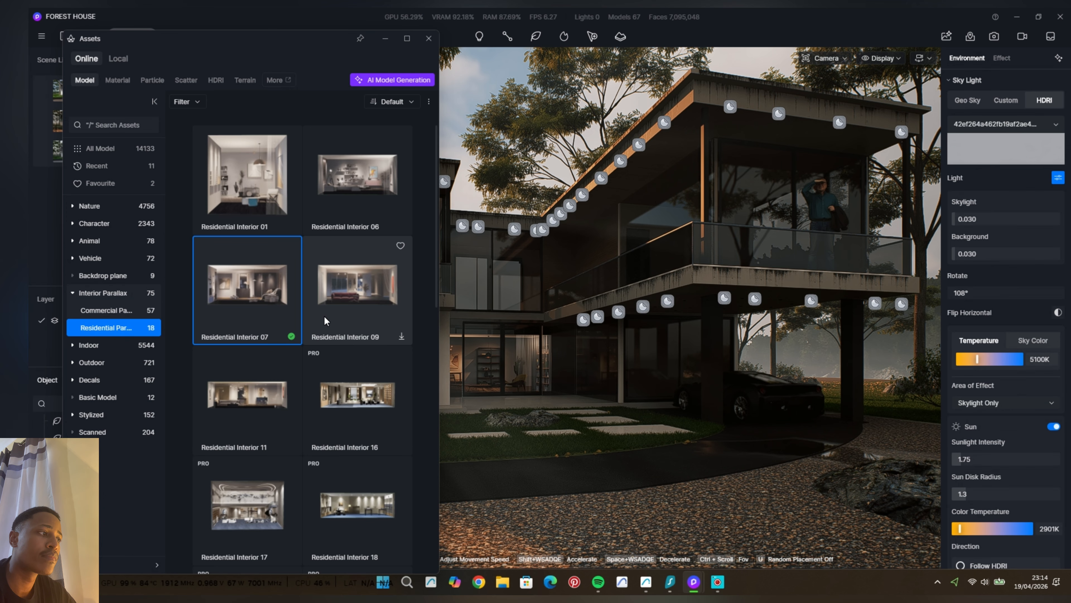
scroll(325, 321, down, 6)
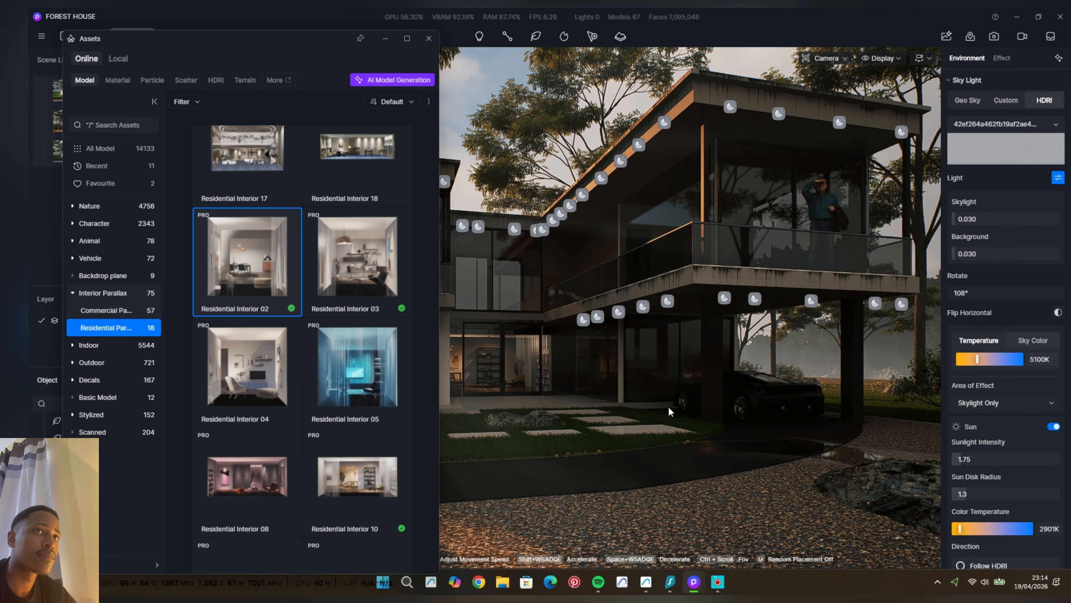
click(647, 380)
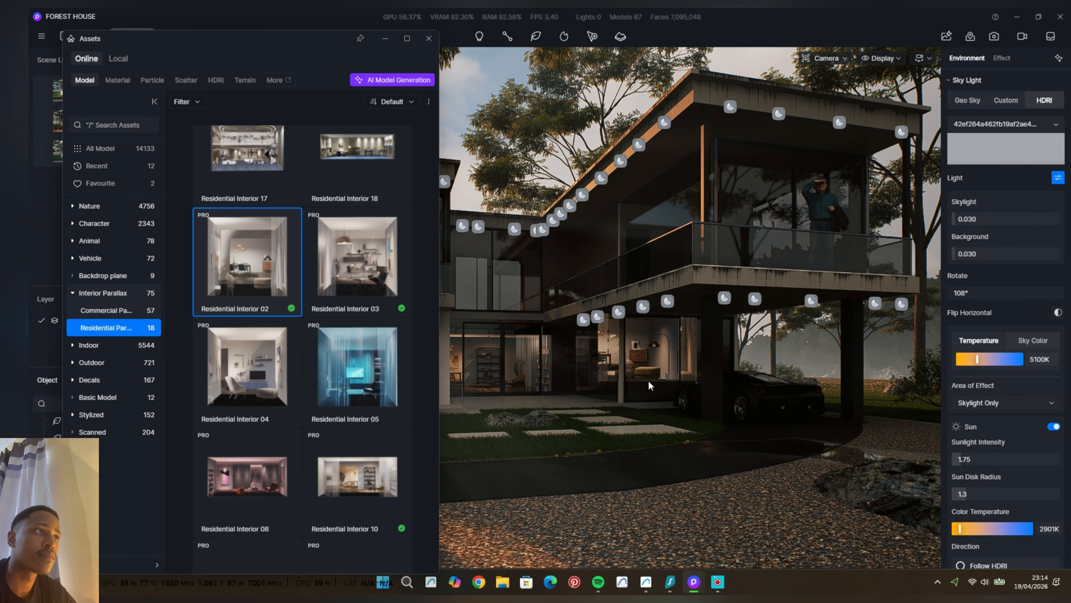
click(655, 400)
drag(666, 402, 652, 394)
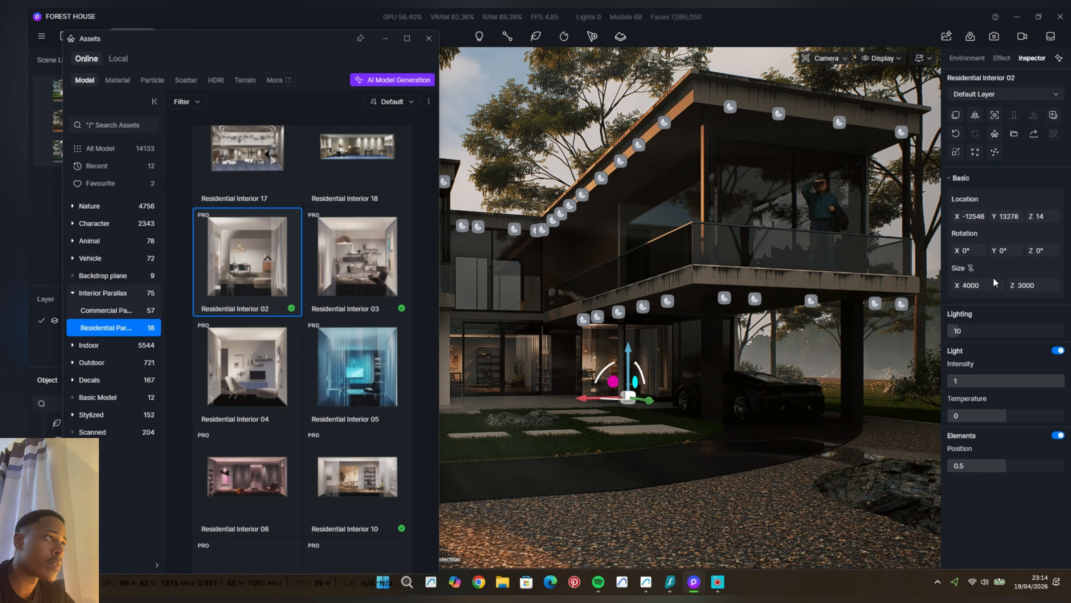
Resize Residential Interior 02 to 4250 × 3109, shift it to X -12453, Y 12124 with light intensity 1, and put the asset library away.
drag(996, 282, 1023, 286)
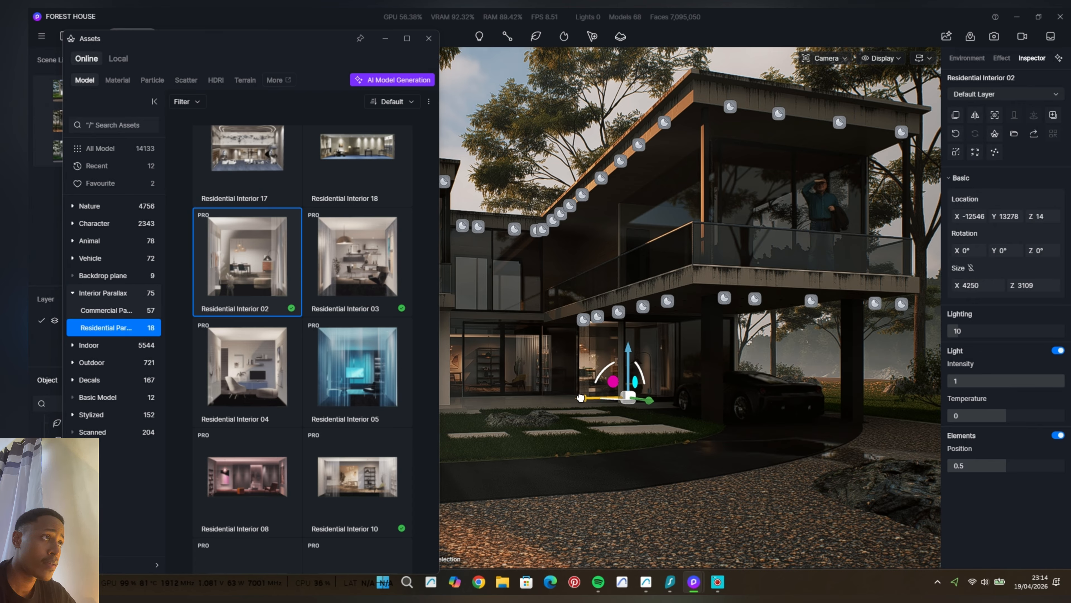
drag(582, 398, 656, 411)
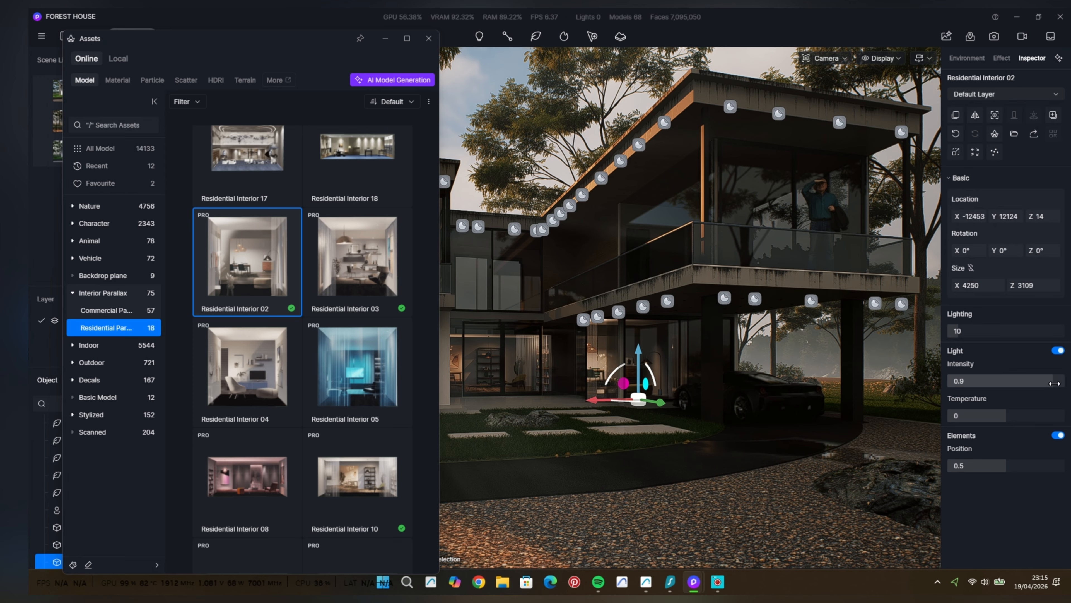
drag(983, 381, 1060, 393)
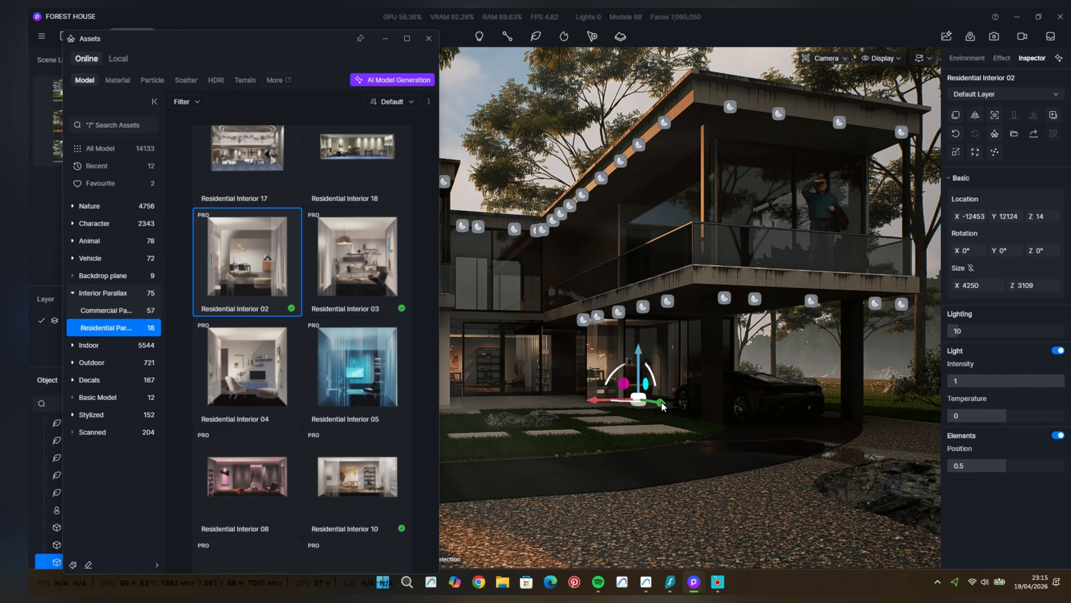
click(703, 386)
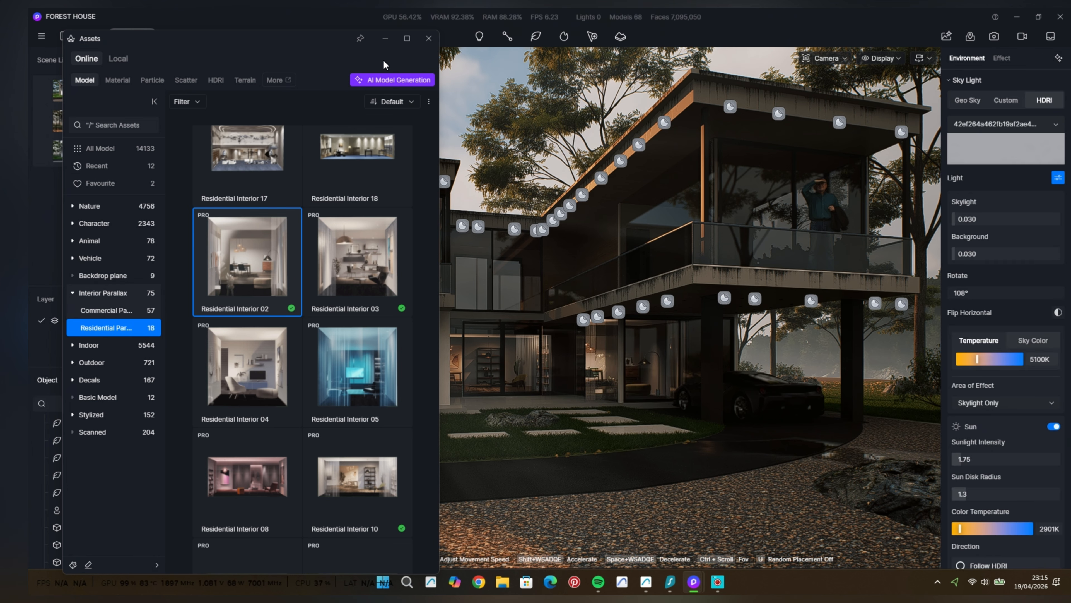
click(391, 43)
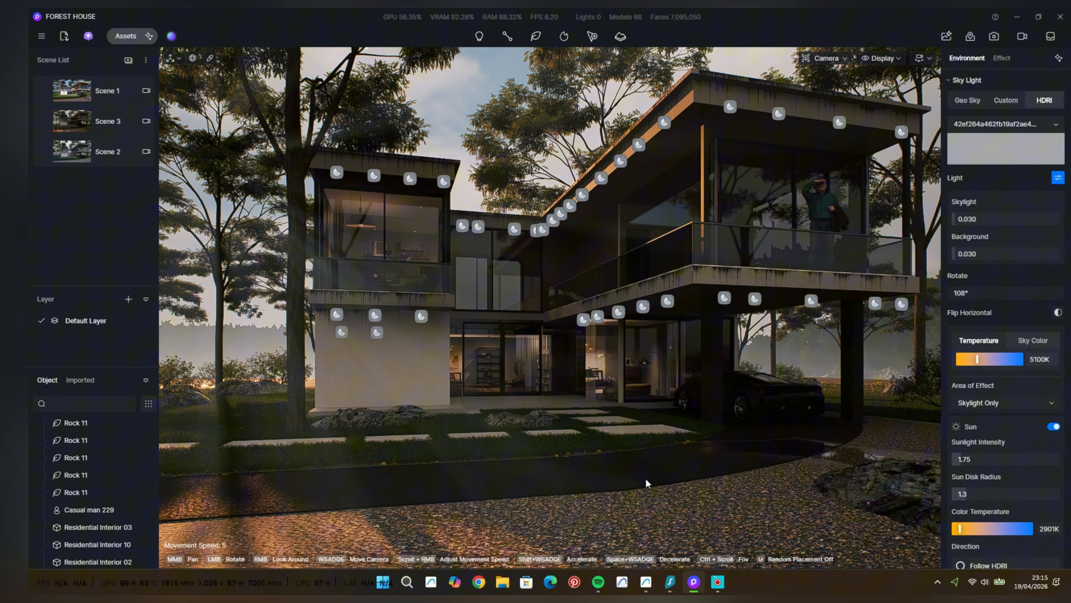